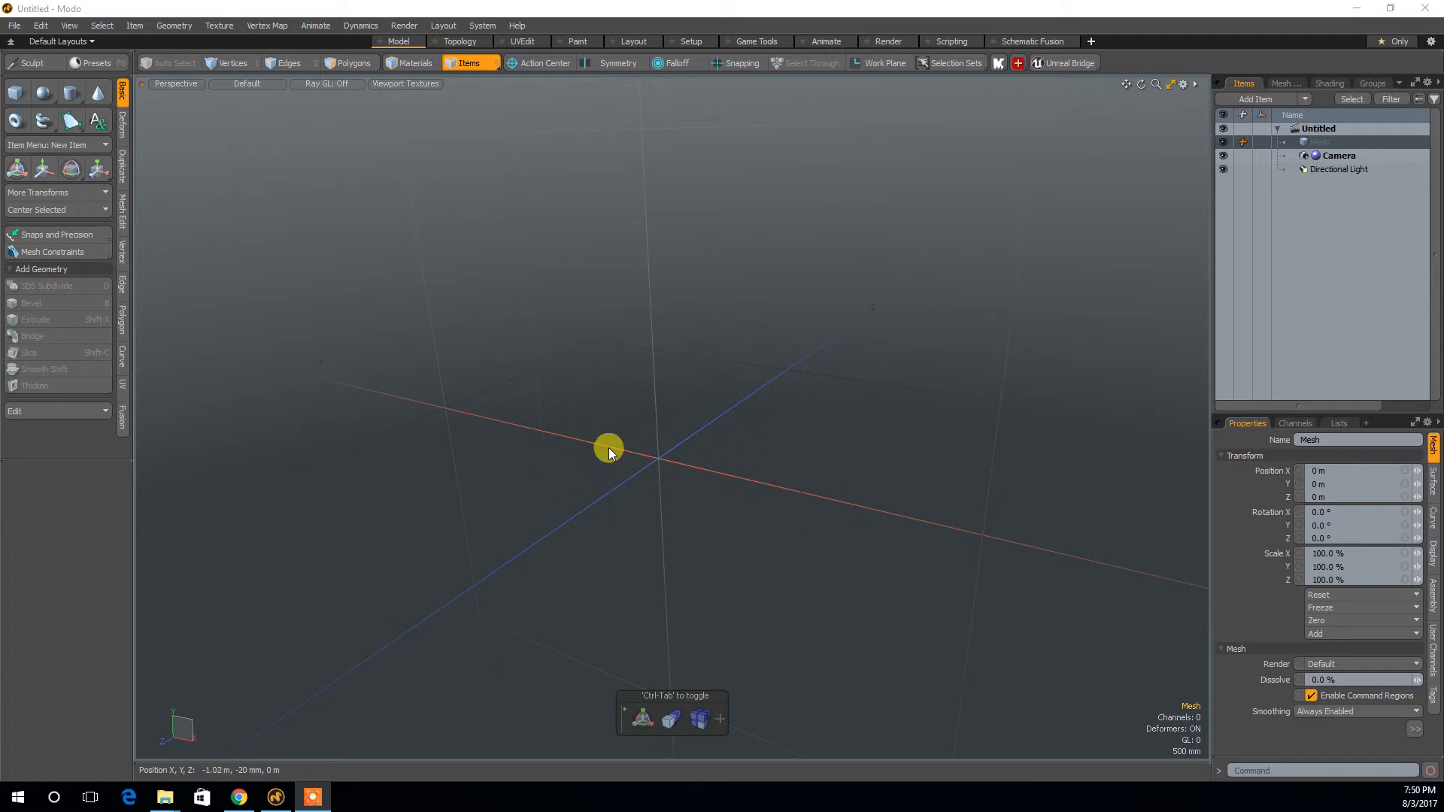
Orbit, zoom and pan around the origin of the empty scene in the perspective view.
left_click_drag(639, 499, 624, 385, "alt")
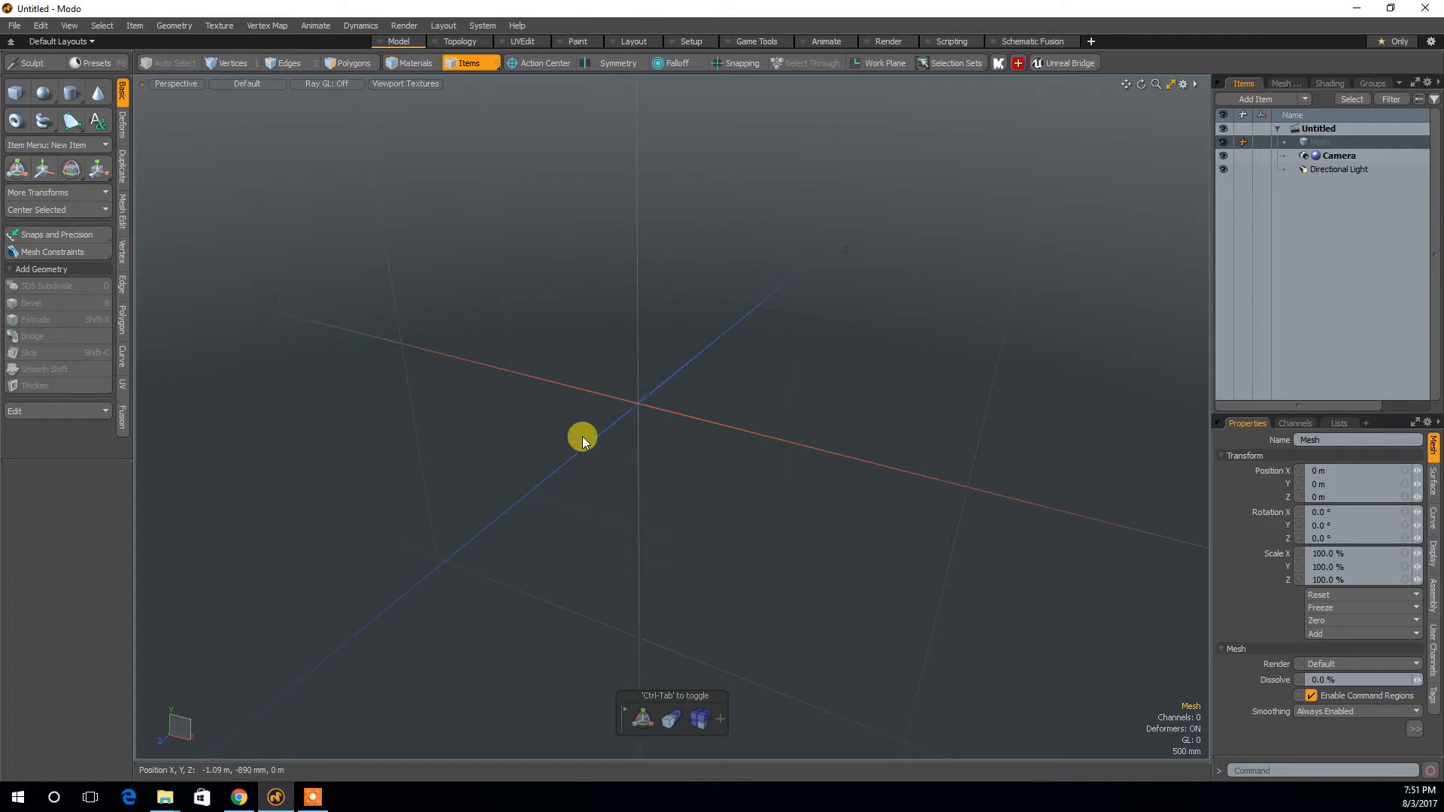
key("alt")
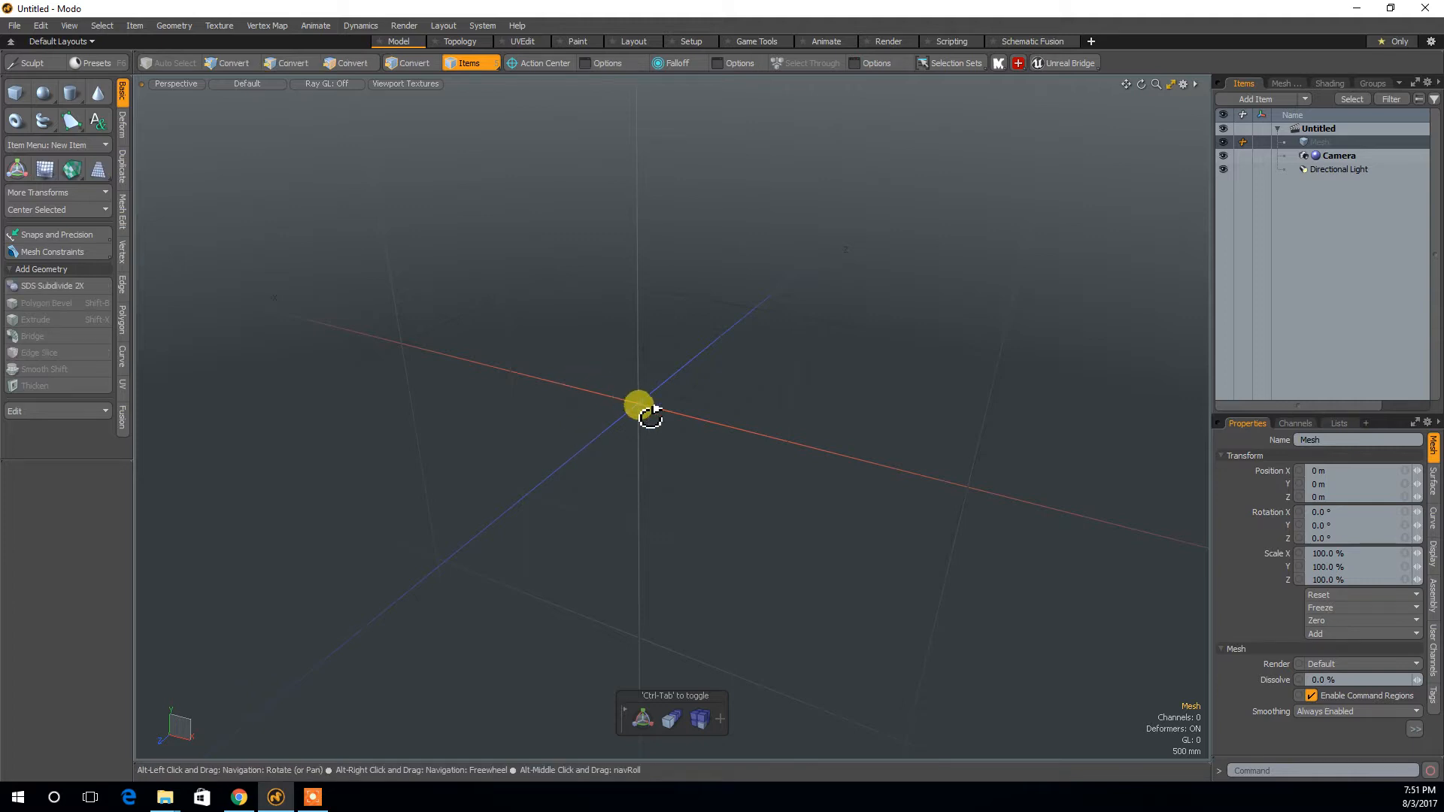
left_click_drag(641, 426, 613, 526, "alt")
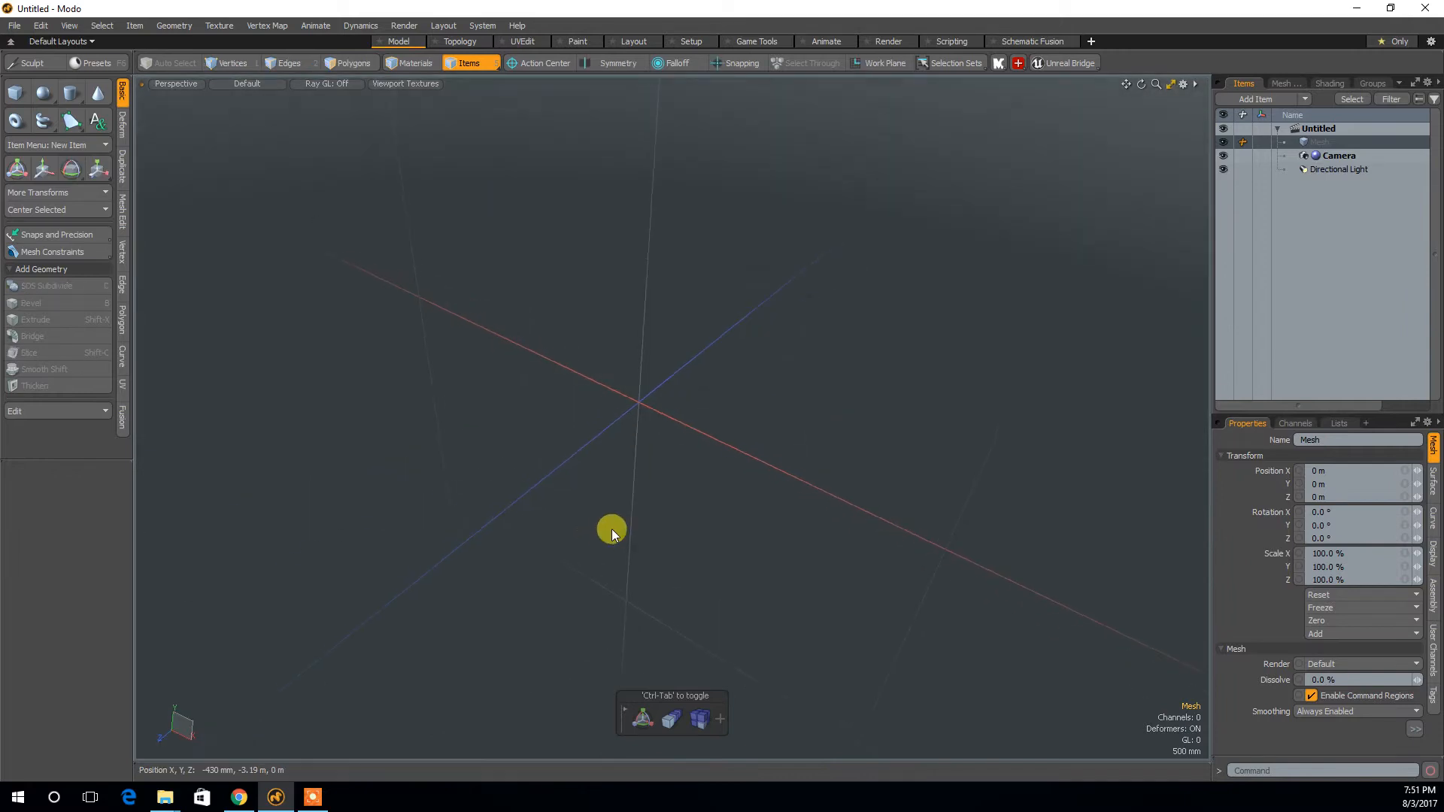
key("ctrl+alt")
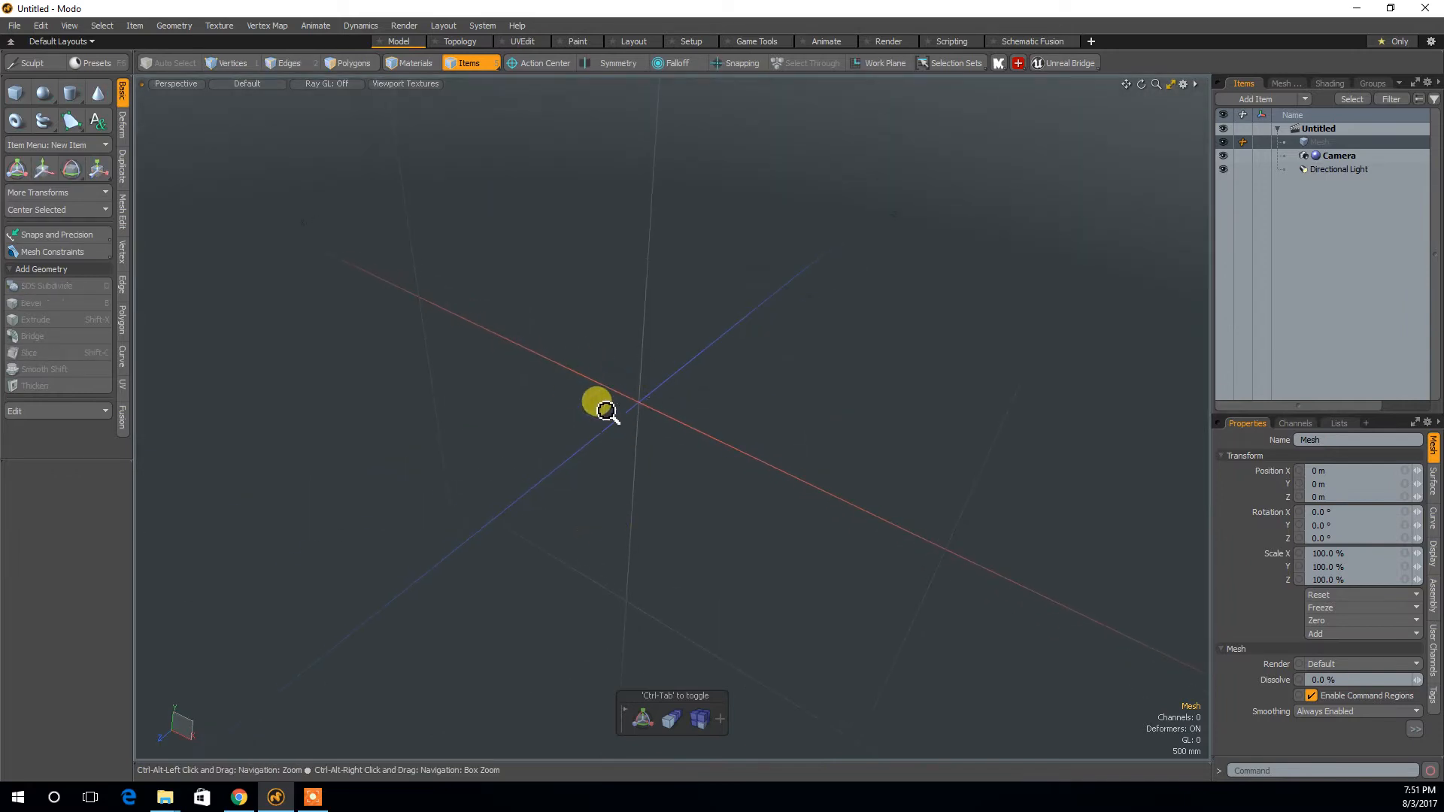
left_click_drag(645, 404, 677, 402, "ctrl+alt")
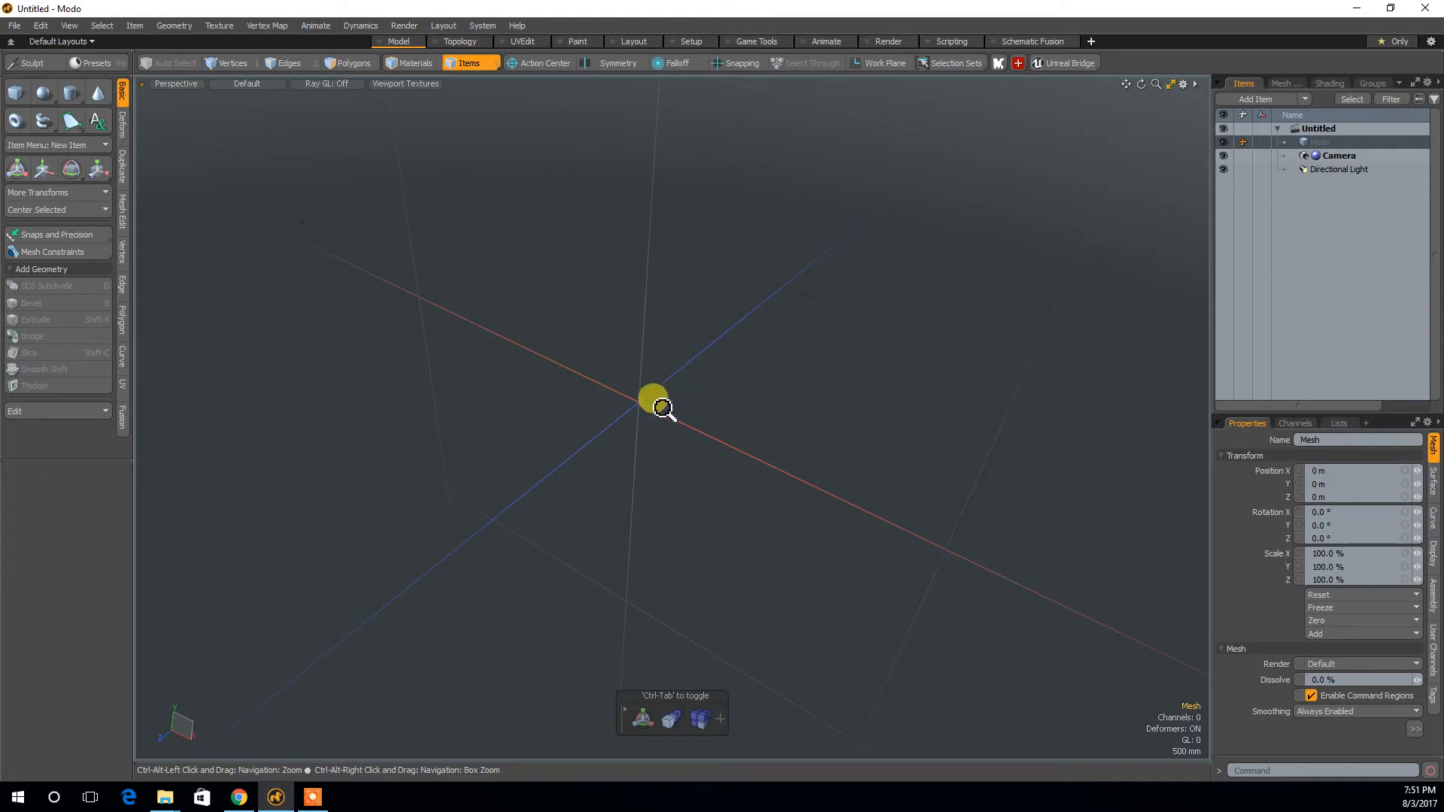
left_click_drag(656, 337, 608, 9, "ctrl+alt")
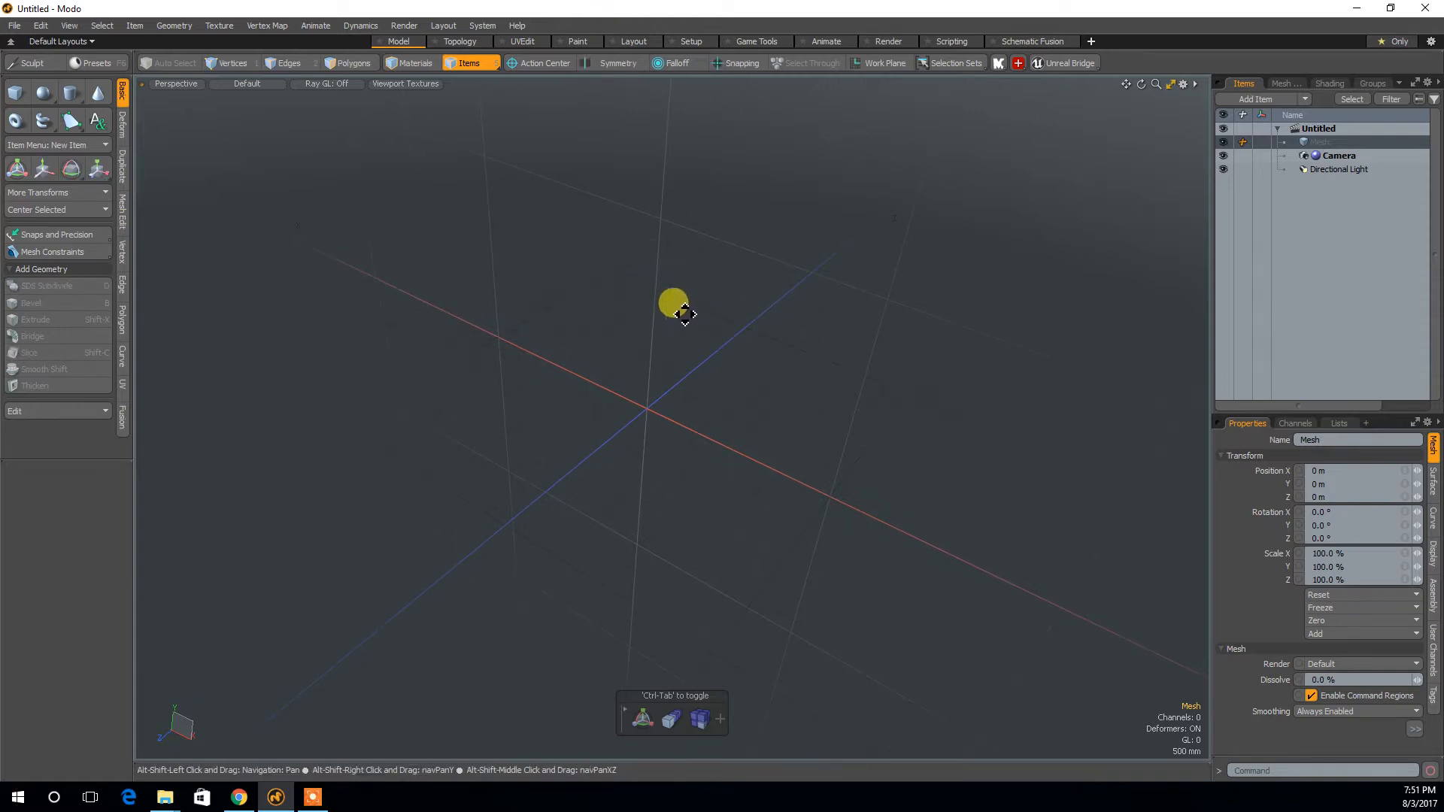
left_click_drag(709, 329, 682, 468, "alt+shift")
key("alt")
mouse_move(696, 605)
left_mouse_down("alt")
mouse_move(687, 396)
mouse_move(691, 581)
mouse_move(704, 588)
left_mouse_up("alt")
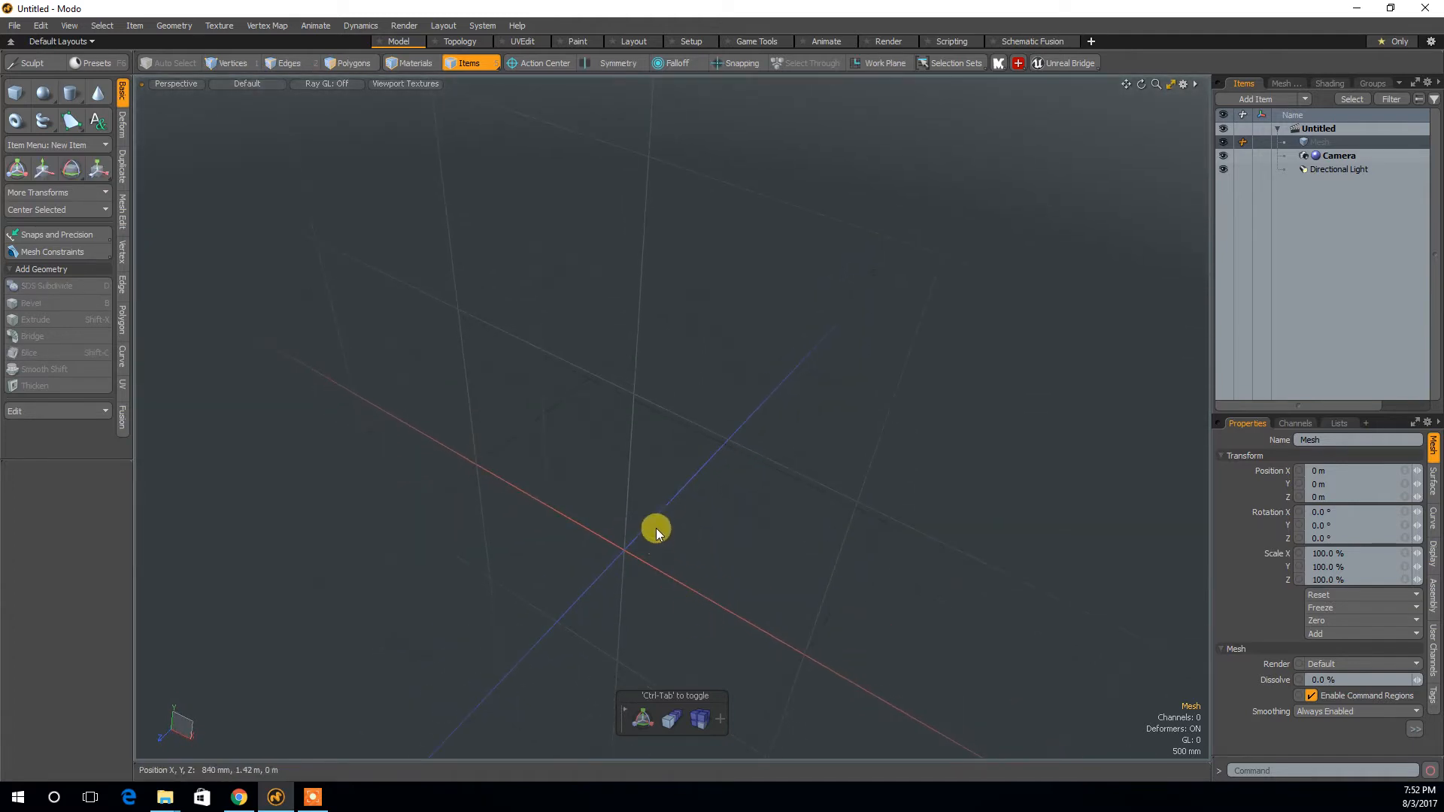
Zoom into a boxed region of the empty scene, fit the view again and orbit around the origin.
right_click_drag(696, 562, 719, 444, "ctrl+alt")
right_click_drag(815, 344, 677, 472, "ctrl+alt")
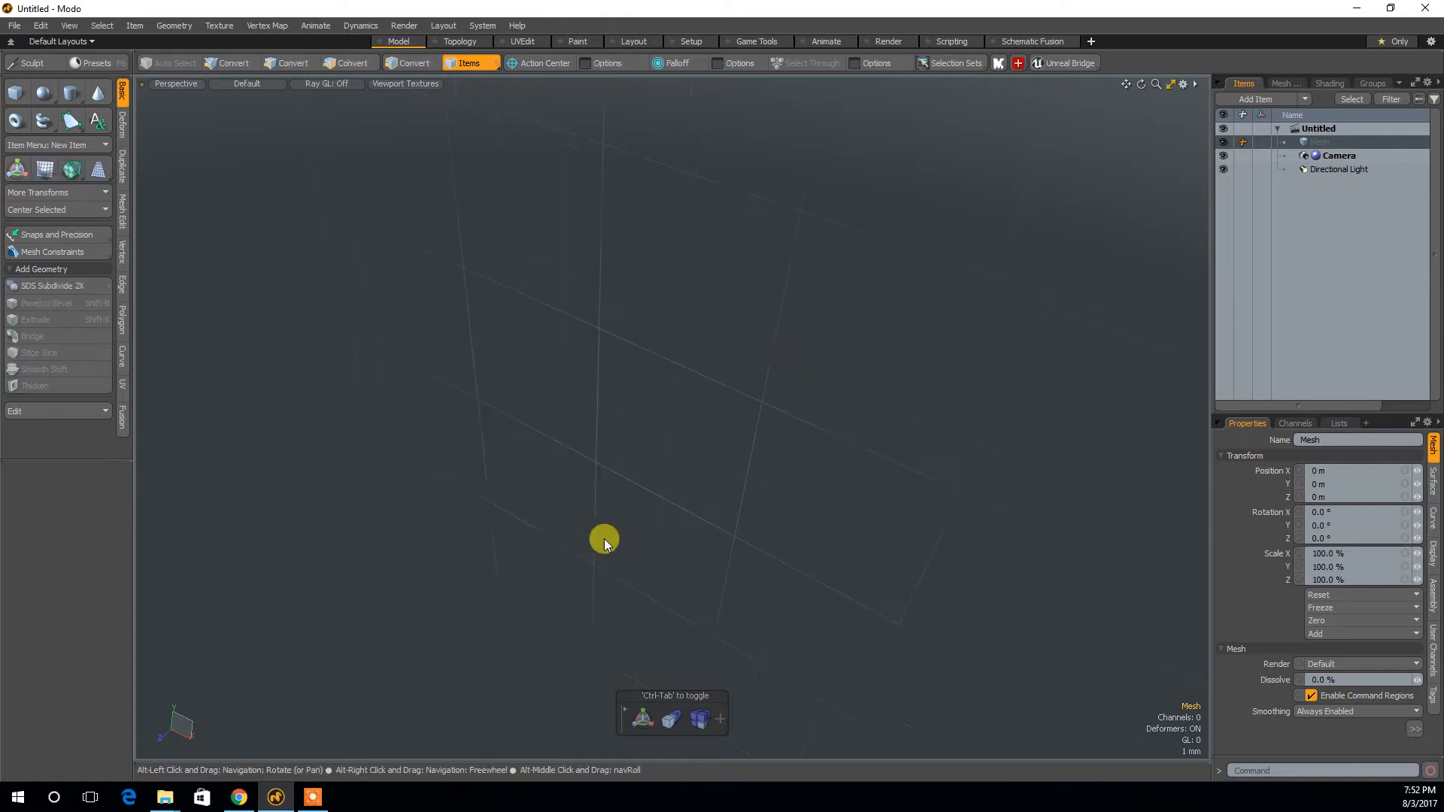
key("a")
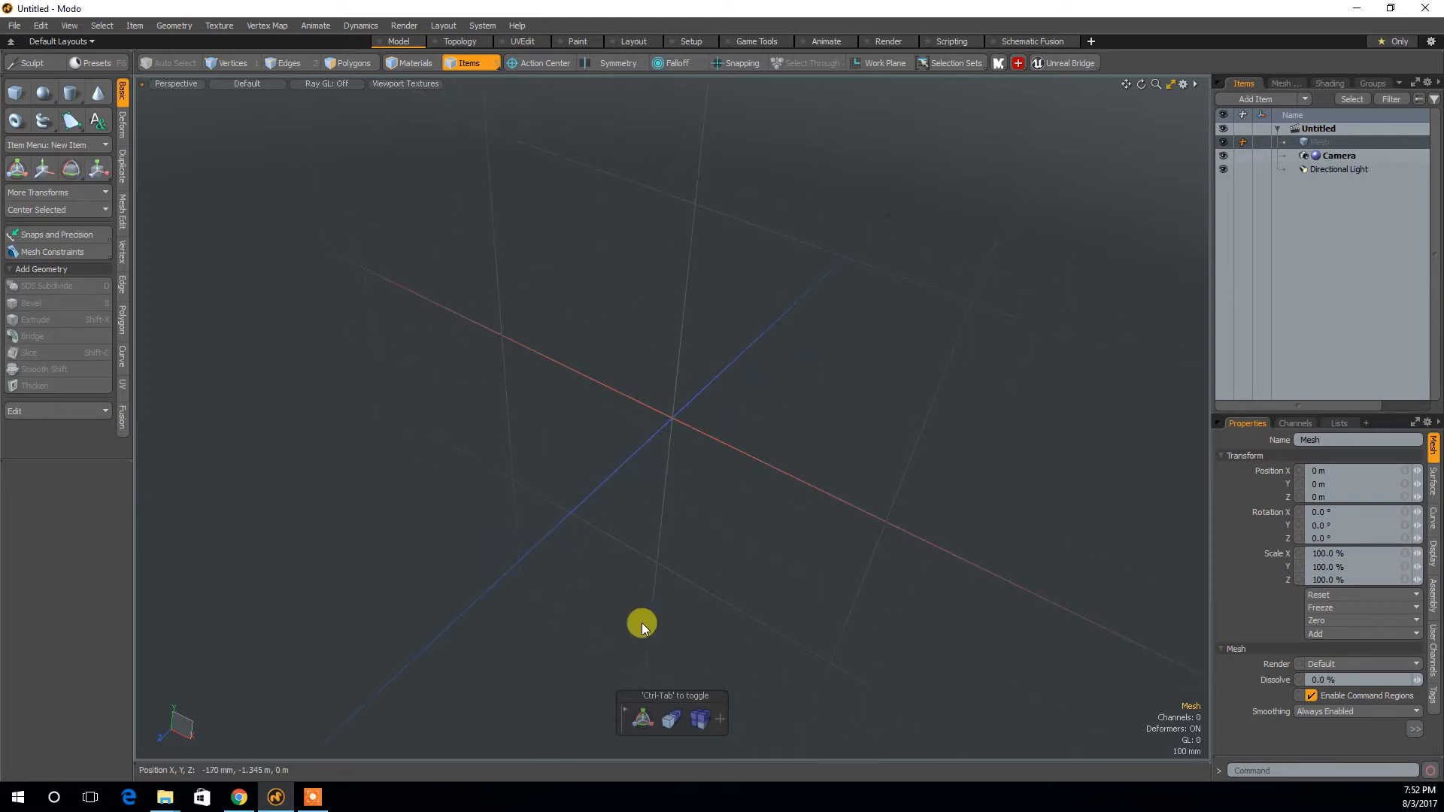
left_click_drag(687, 489, 645, 474, "alt")
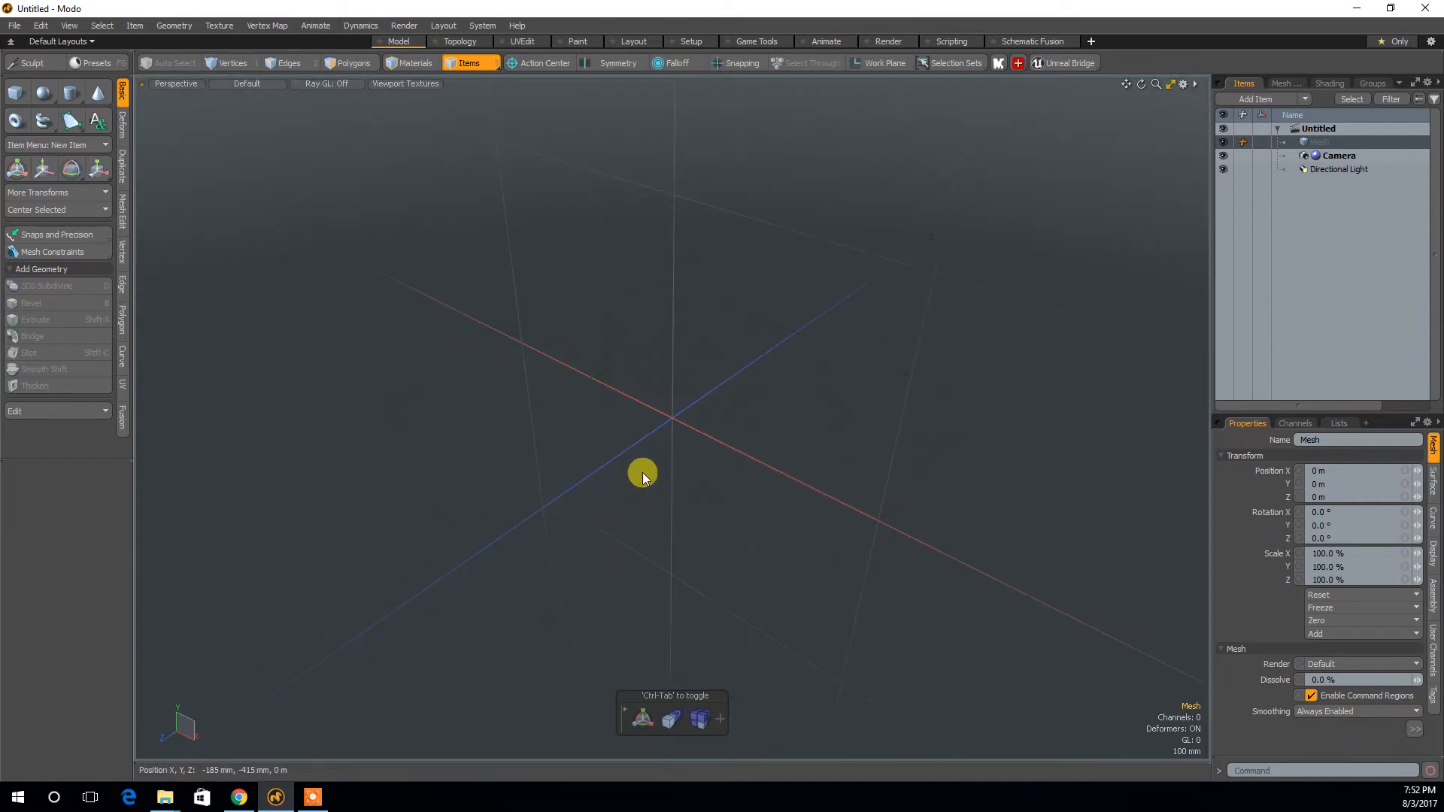
mouse_move(647, 454)
left_mouse_down("alt")
mouse_move(565, 522)
mouse_move(745, 441)
mouse_move(638, 387)
mouse_move(697, 374)
mouse_move(674, 461)
mouse_move(642, 458)
left_mouse_up("alt")
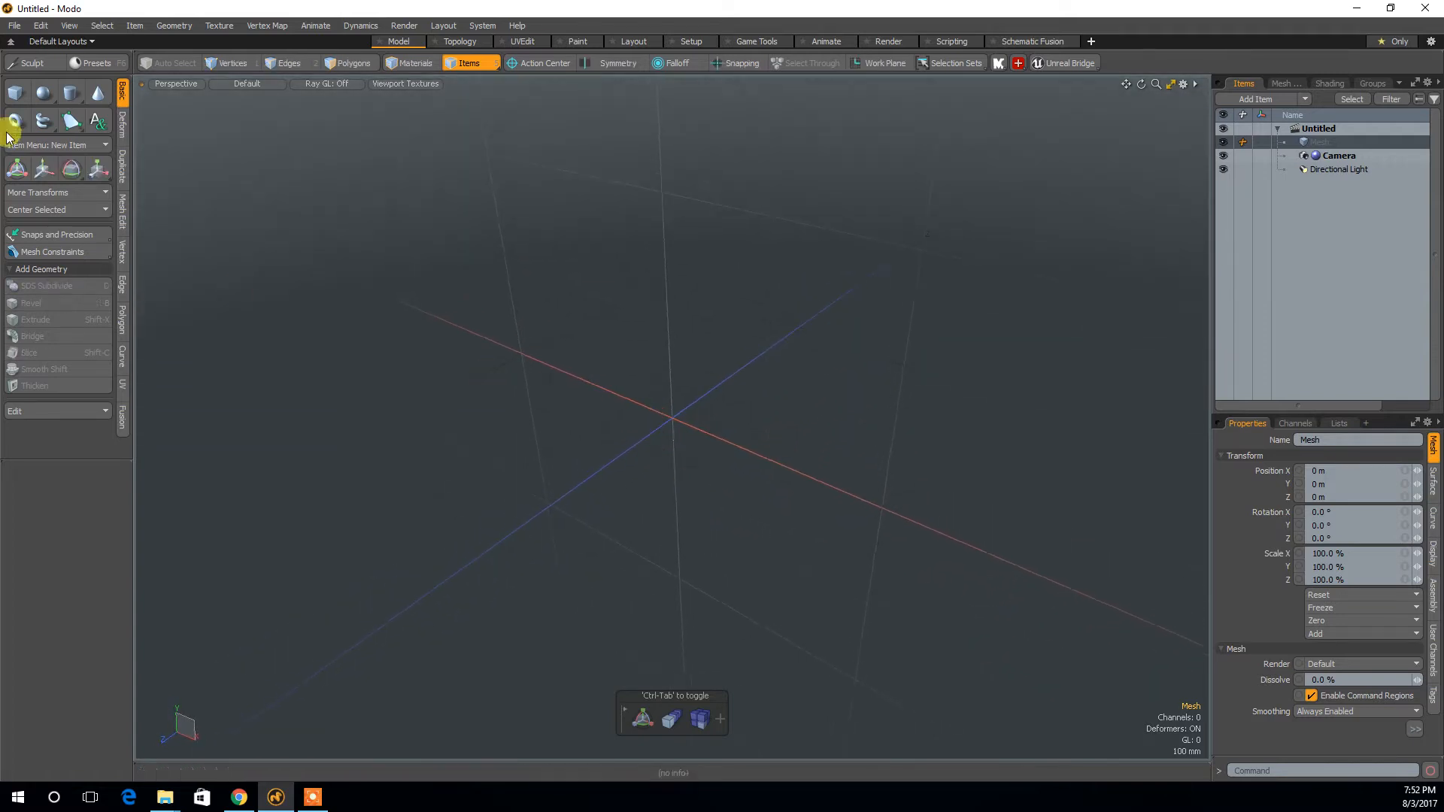
Add a unit cube at the scene origin.
left_click(16, 94, "shift")
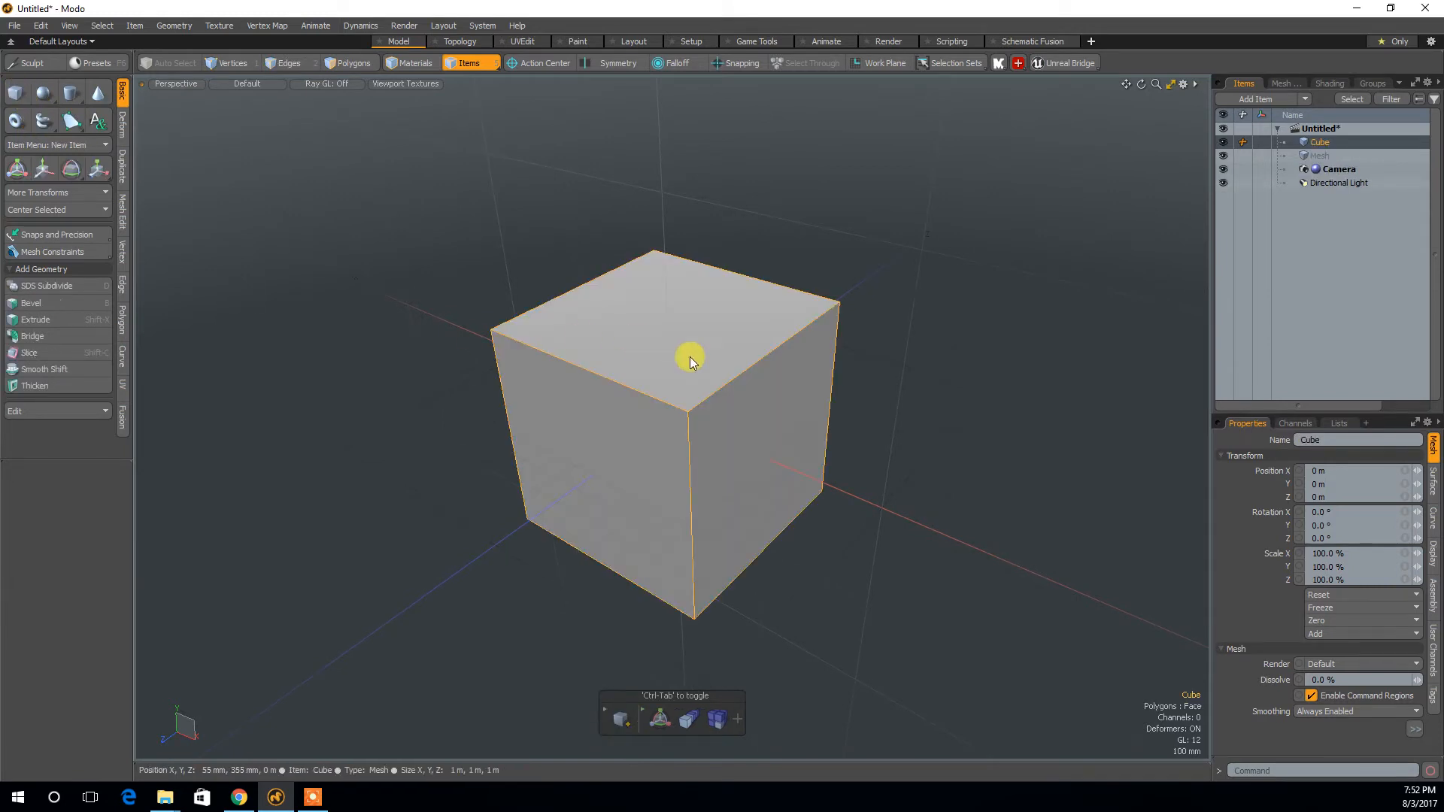
scroll(681, 358, "down", 3)
key("alt")
left_click_drag(1008, 331, 142, 326, "alt+shift")
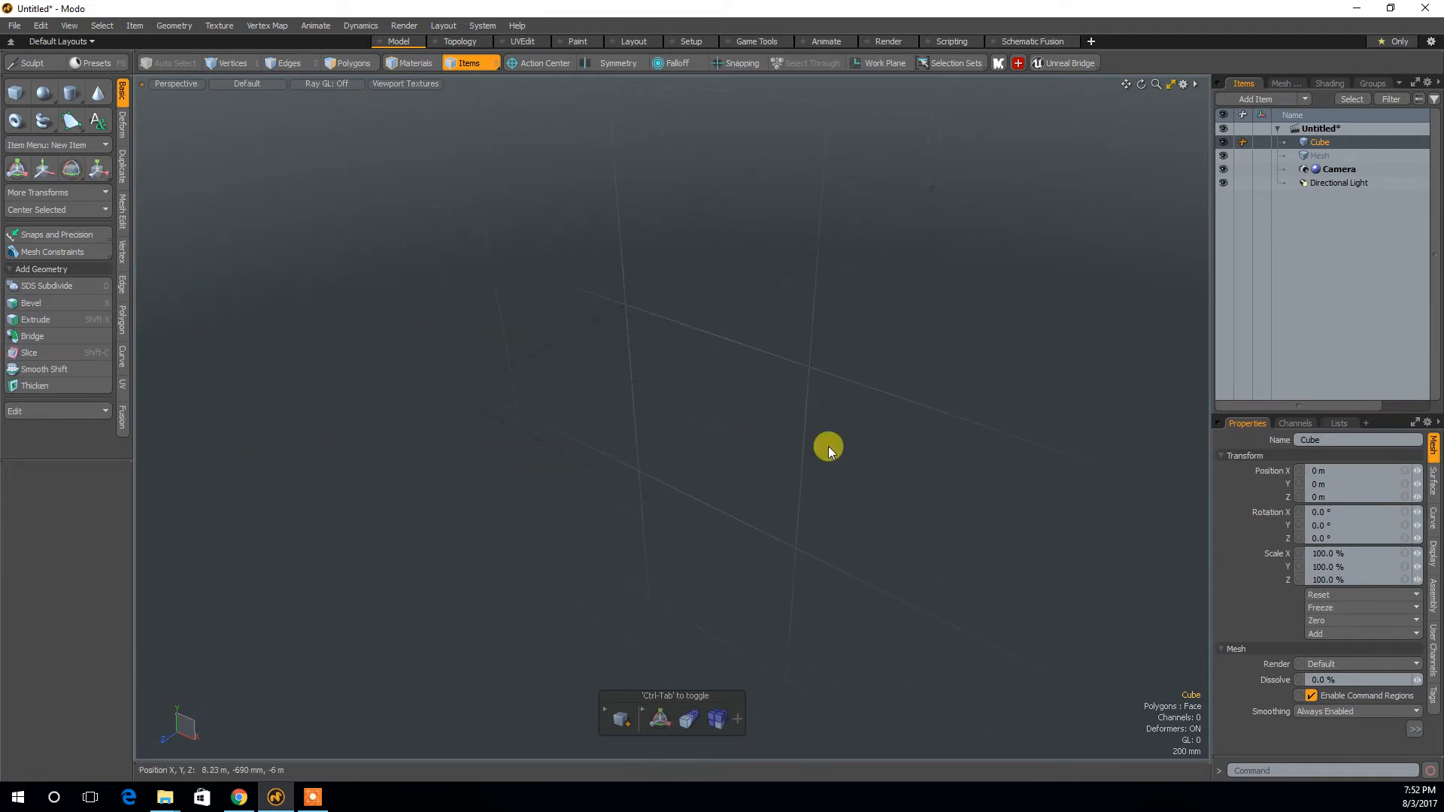
left_click_drag(797, 351, 756, 317, "alt")
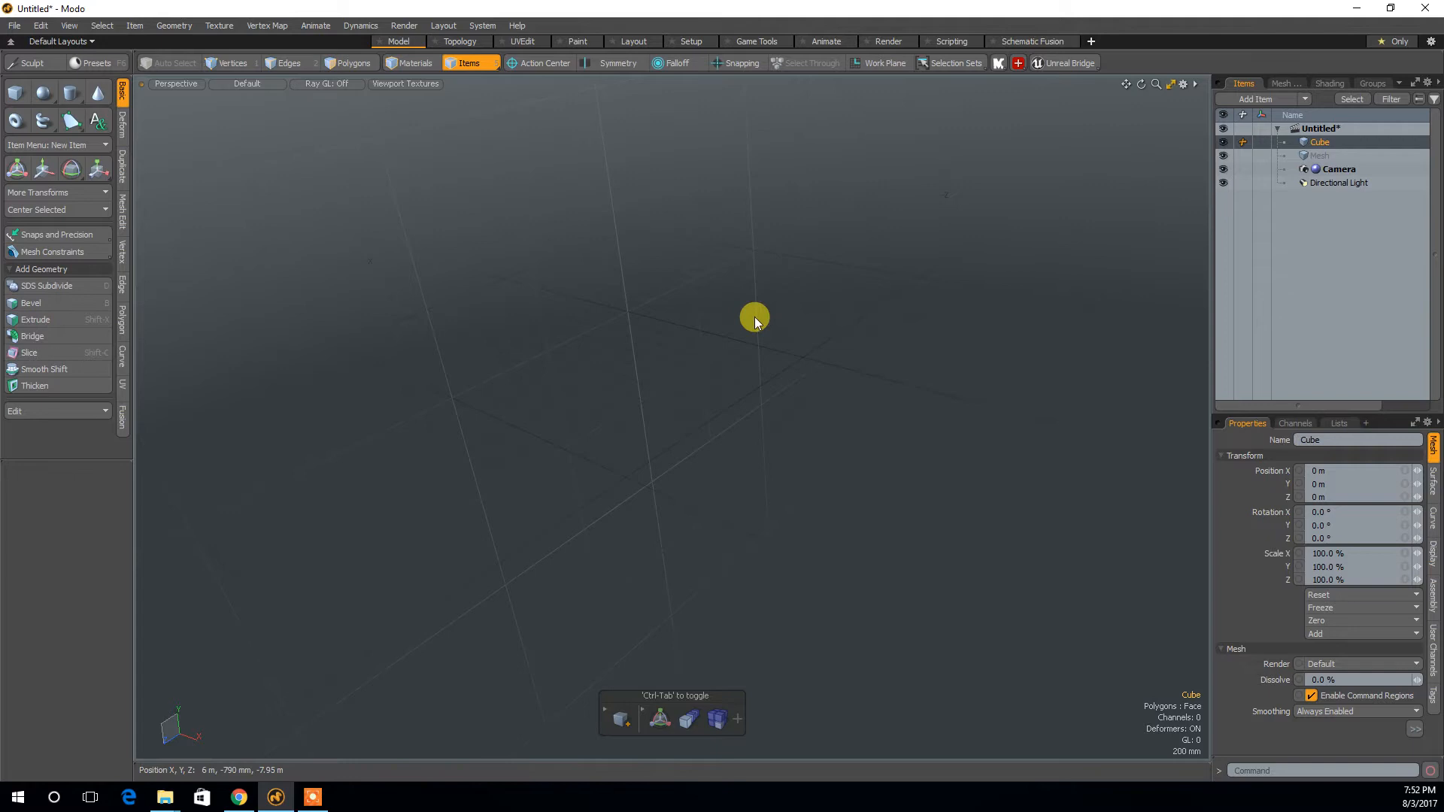
key("a")
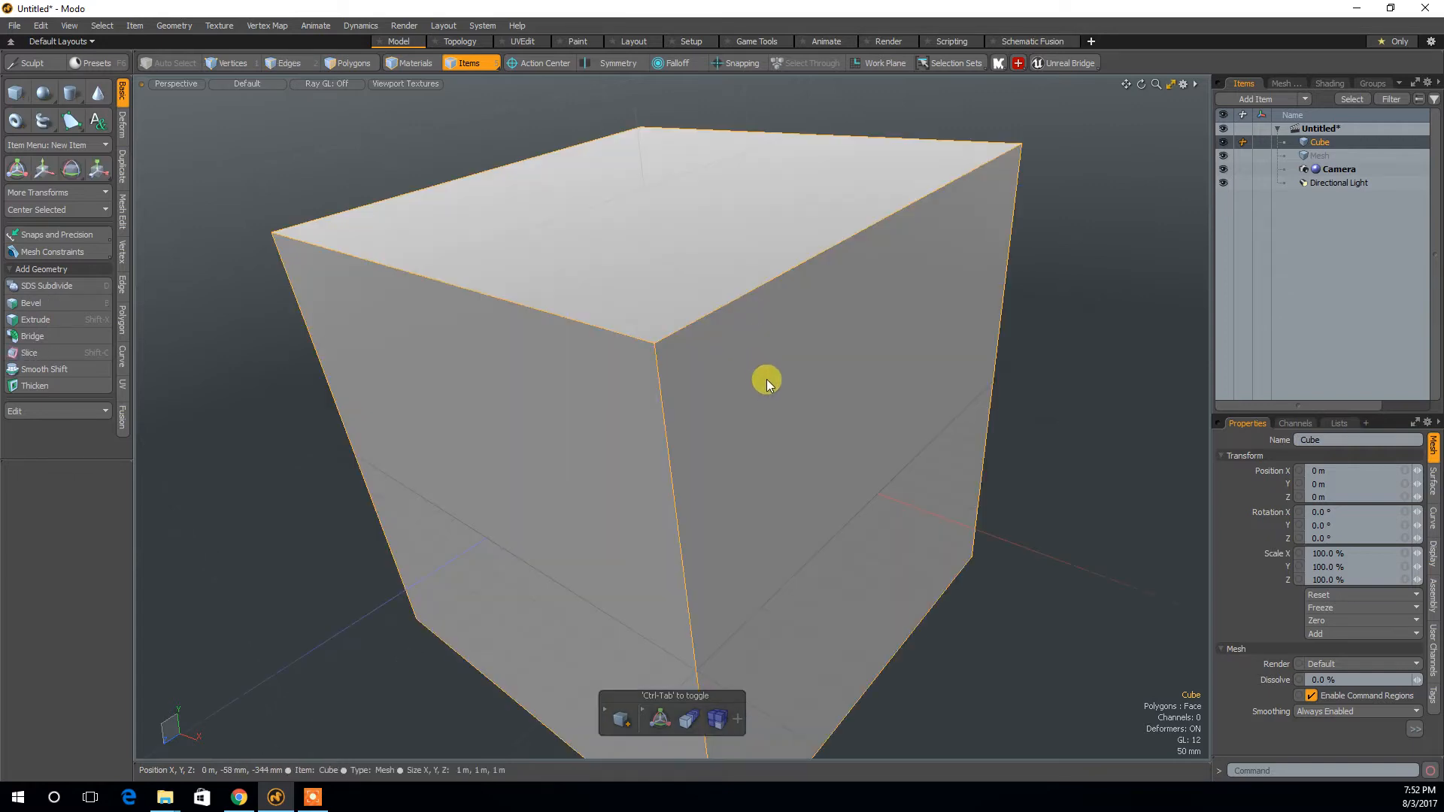
Examine the cube from close up and farther away by zooming in and out.
scroll(767, 380, "down", 8)
scroll(767, 380, "up", 4)
scroll(767, 379, "down", 2)
scroll(767, 380, "up", 4)
scroll(766, 380, "down", 2)
scroll(766, 379, "up", 3)
scroll(766, 380, "down", 2)
scroll(711, 385, "down", 3)
scroll(711, 386, "up", 3)
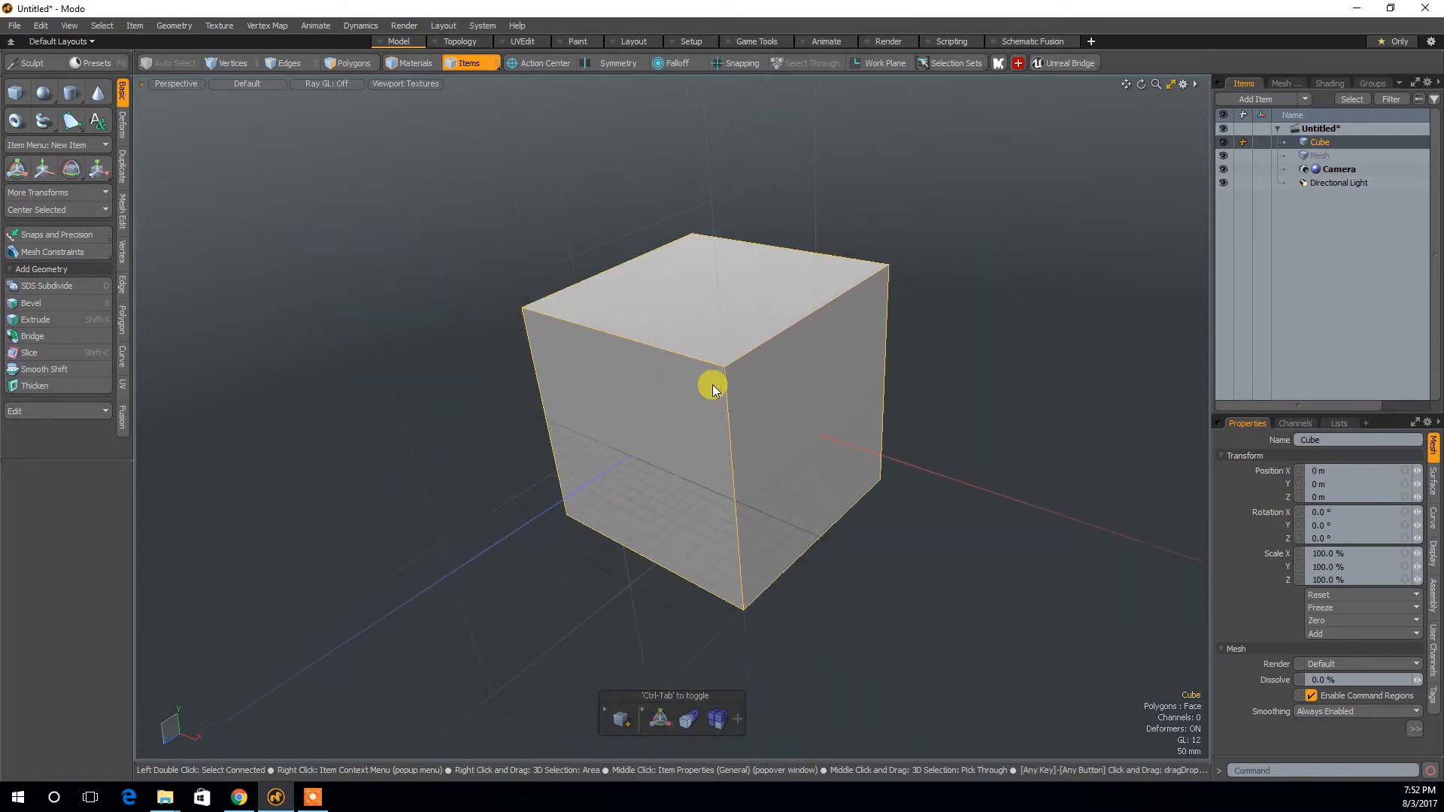
scroll(1006, 297, "down", 2)
scroll(1006, 297, "up", 4)
scroll(612, 403, "down", 3)
scroll(612, 403, "up", 3)
scroll(613, 403, "down", 2)
scroll(575, 405, "up", 1)
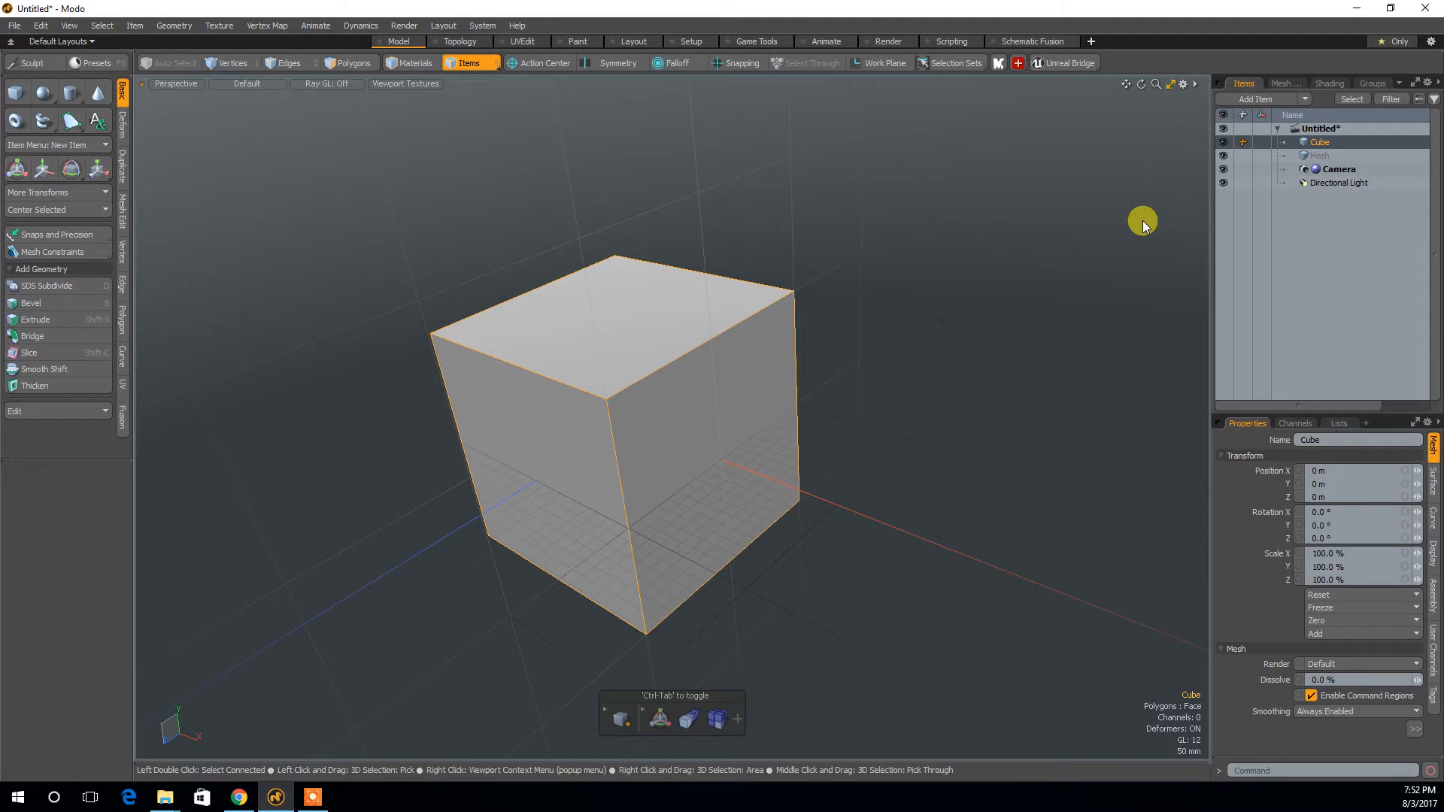
Examine the cube from several sides, including its underside, fitting it in the view along the way.
key("a")
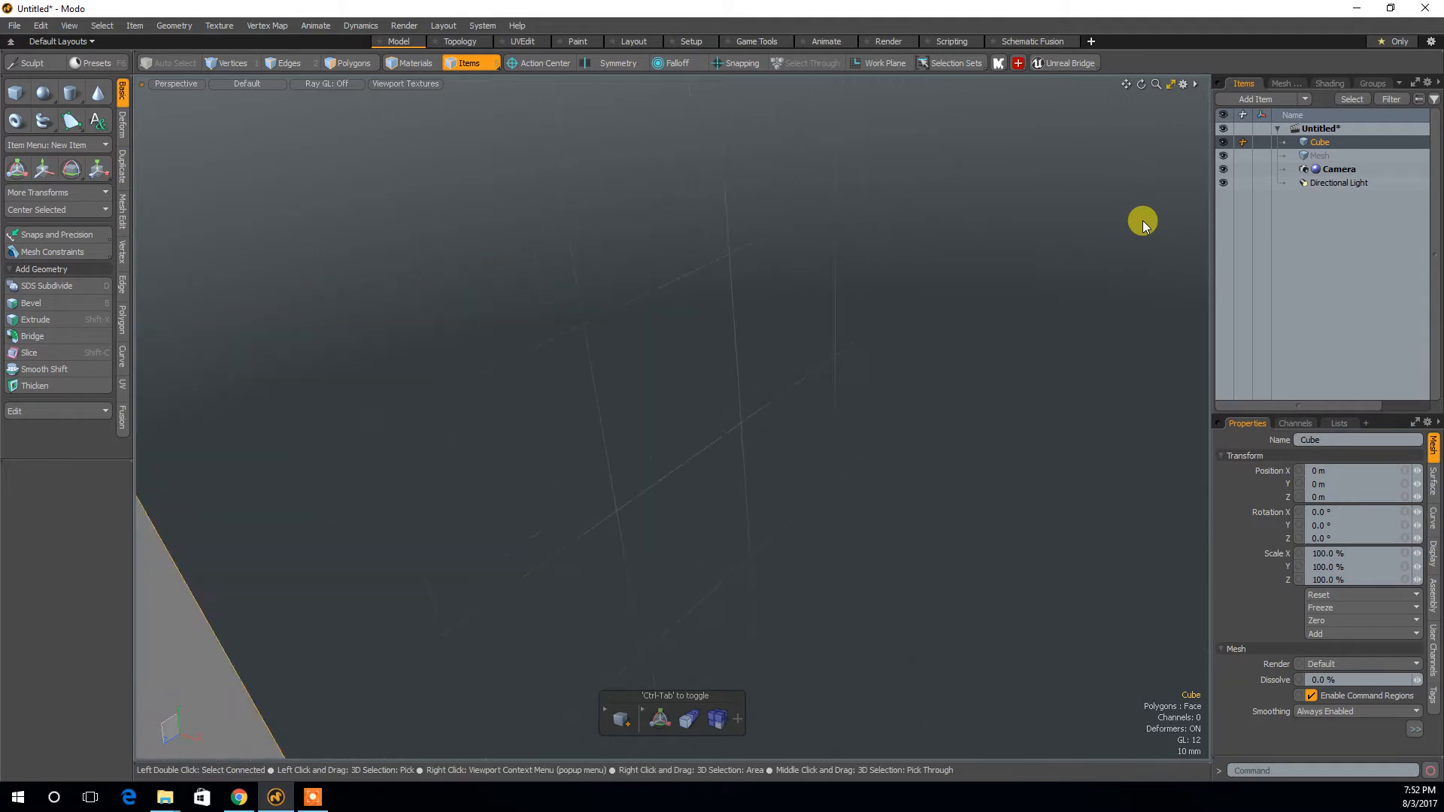
scroll(390, 372, "up", 5)
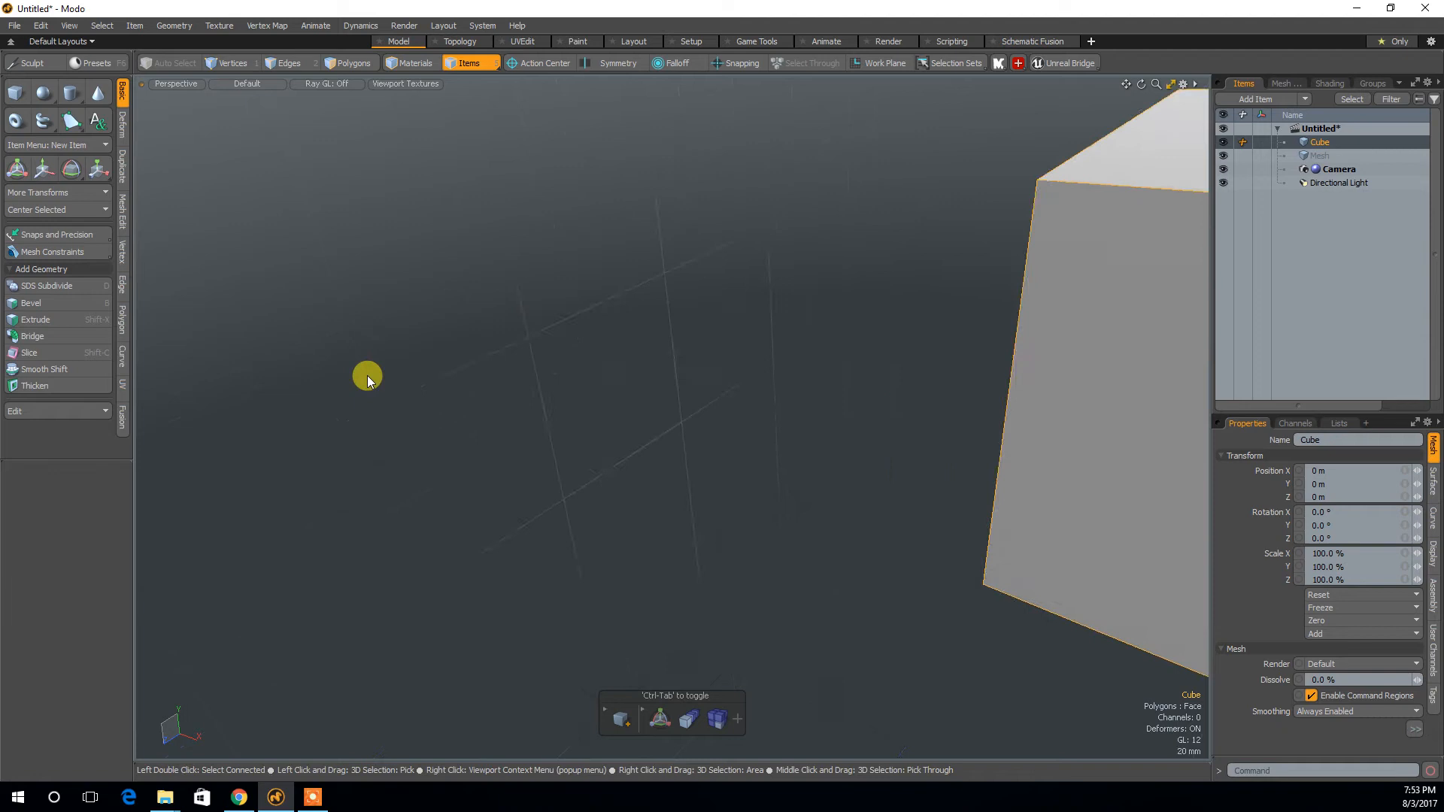
scroll(368, 377, "down", 4)
scroll(933, 336, "down", 3)
scroll(933, 336, "up", 3)
scroll(933, 336, "up", 3)
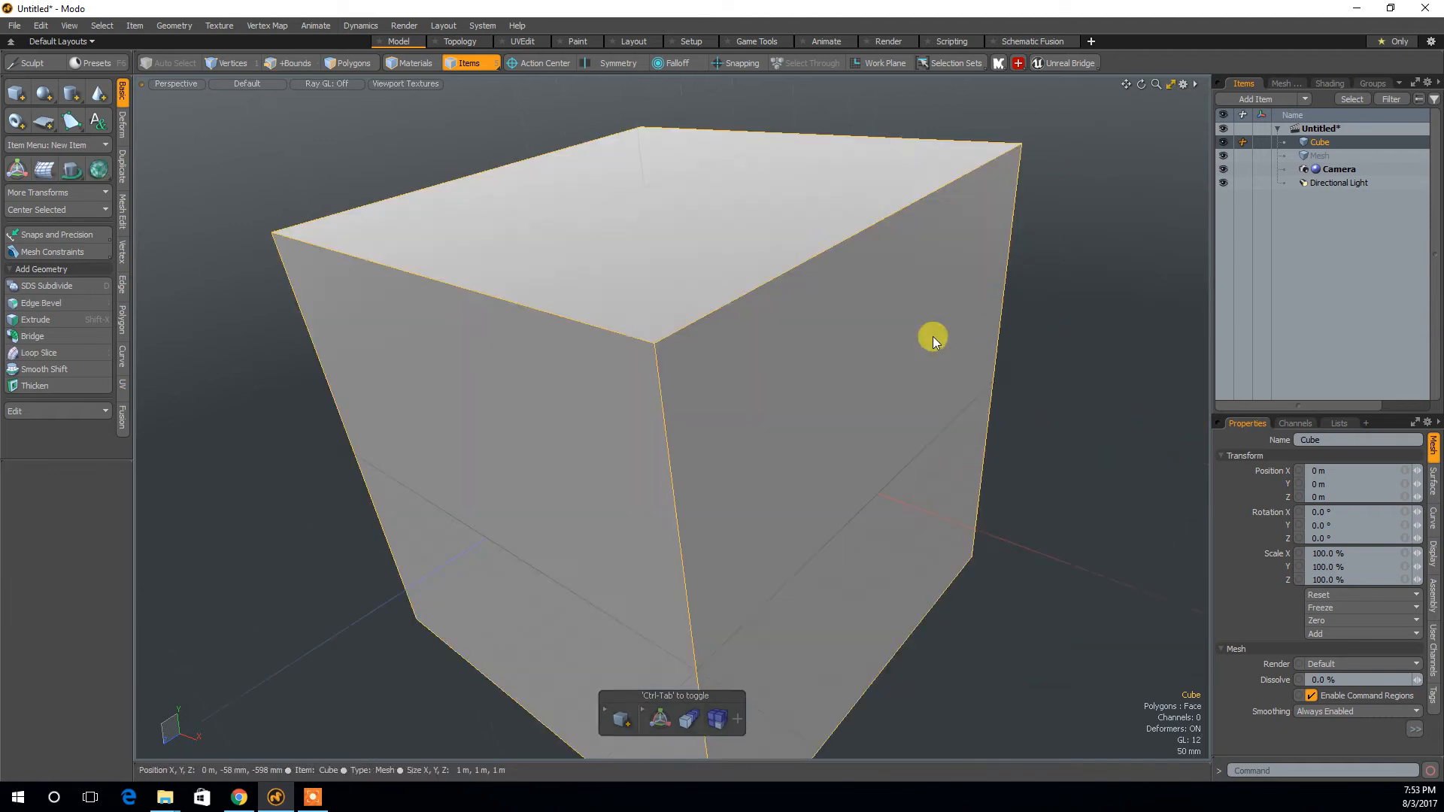
left_click_drag(1079, 283, 1059, 308, "alt")
scroll(1085, 349, "down", 4)
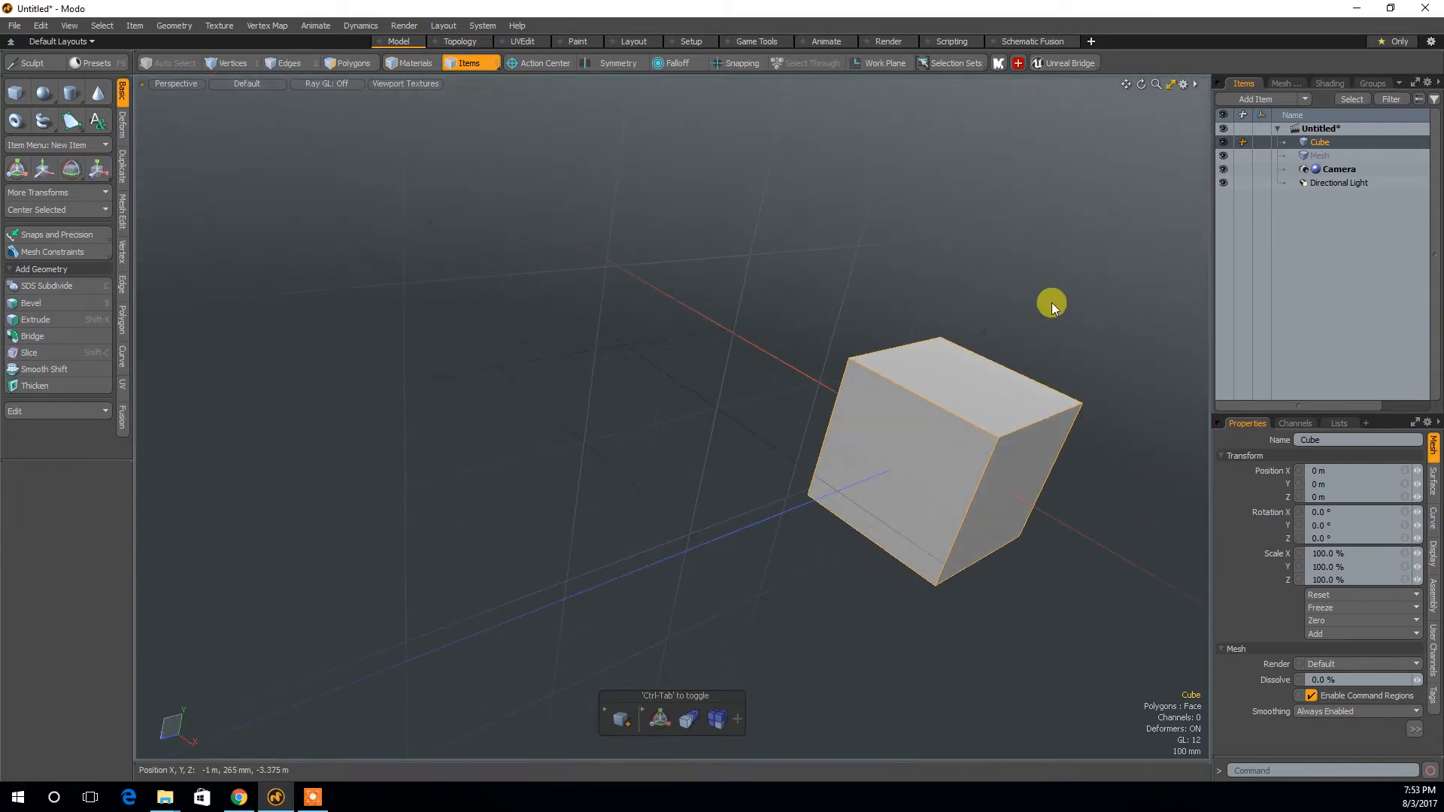
left_click_drag(1112, 406, 1021, 730, "alt")
key("shift+a")
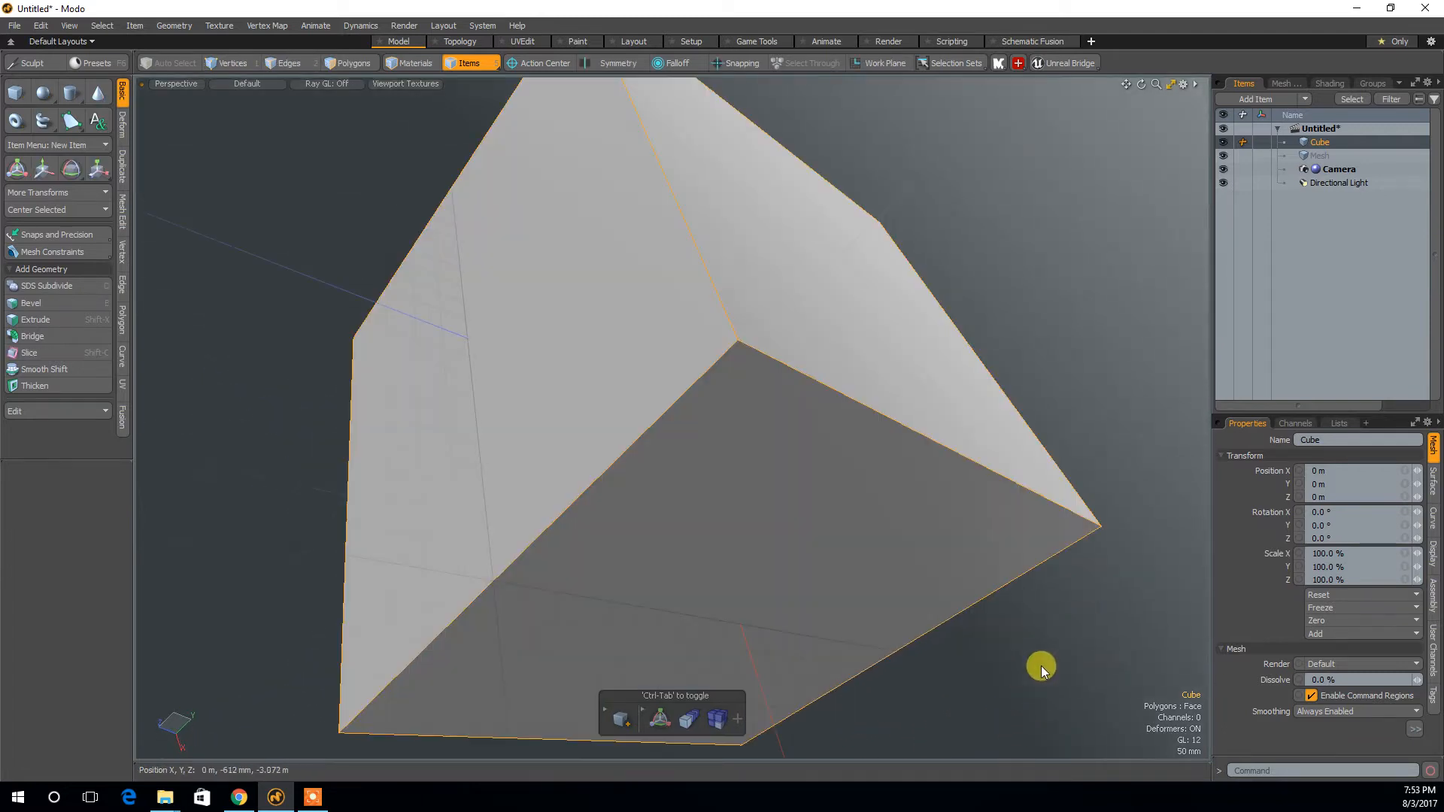
left_click_drag(1080, 655, 935, 261, "alt")
scroll(1079, 278, "down", 3)
scroll(1082, 286, "down", 5)
left_click_drag(1060, 331, 972, 283, "alt")
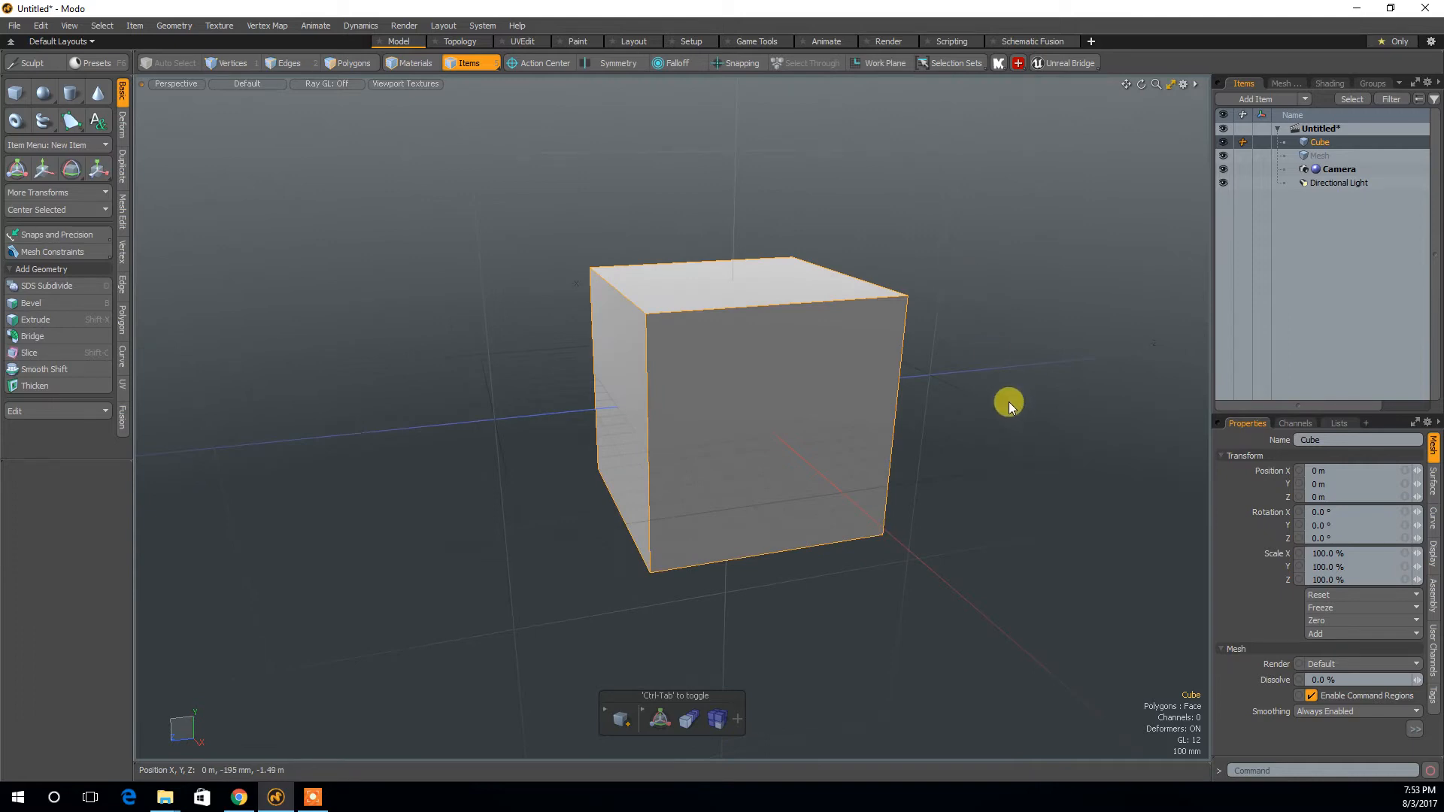
Bevel the cube's four vertical edges by about 185 mm.
left_click(1019, 348)
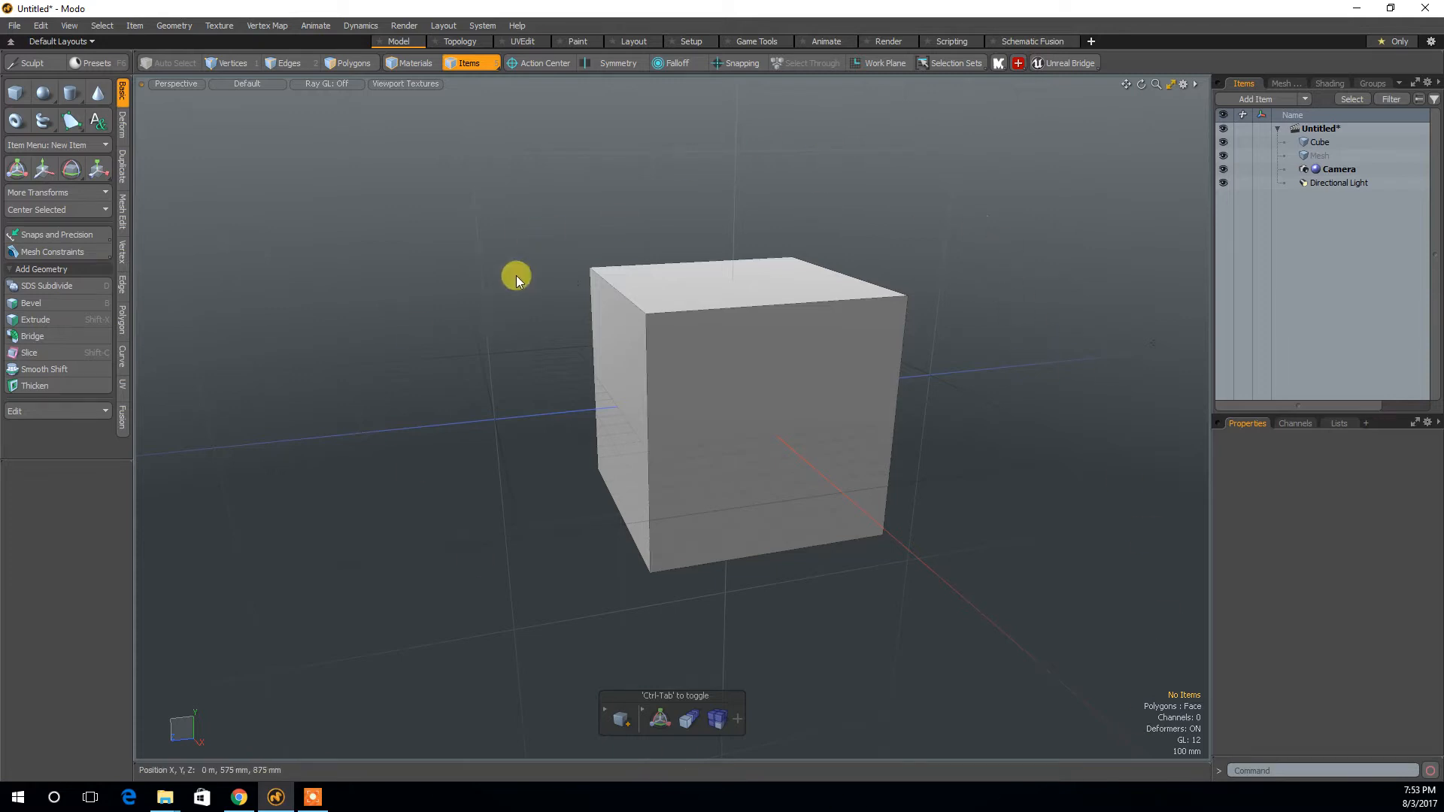
key("alt")
left_click_drag(905, 589, 797, 621, "alt")
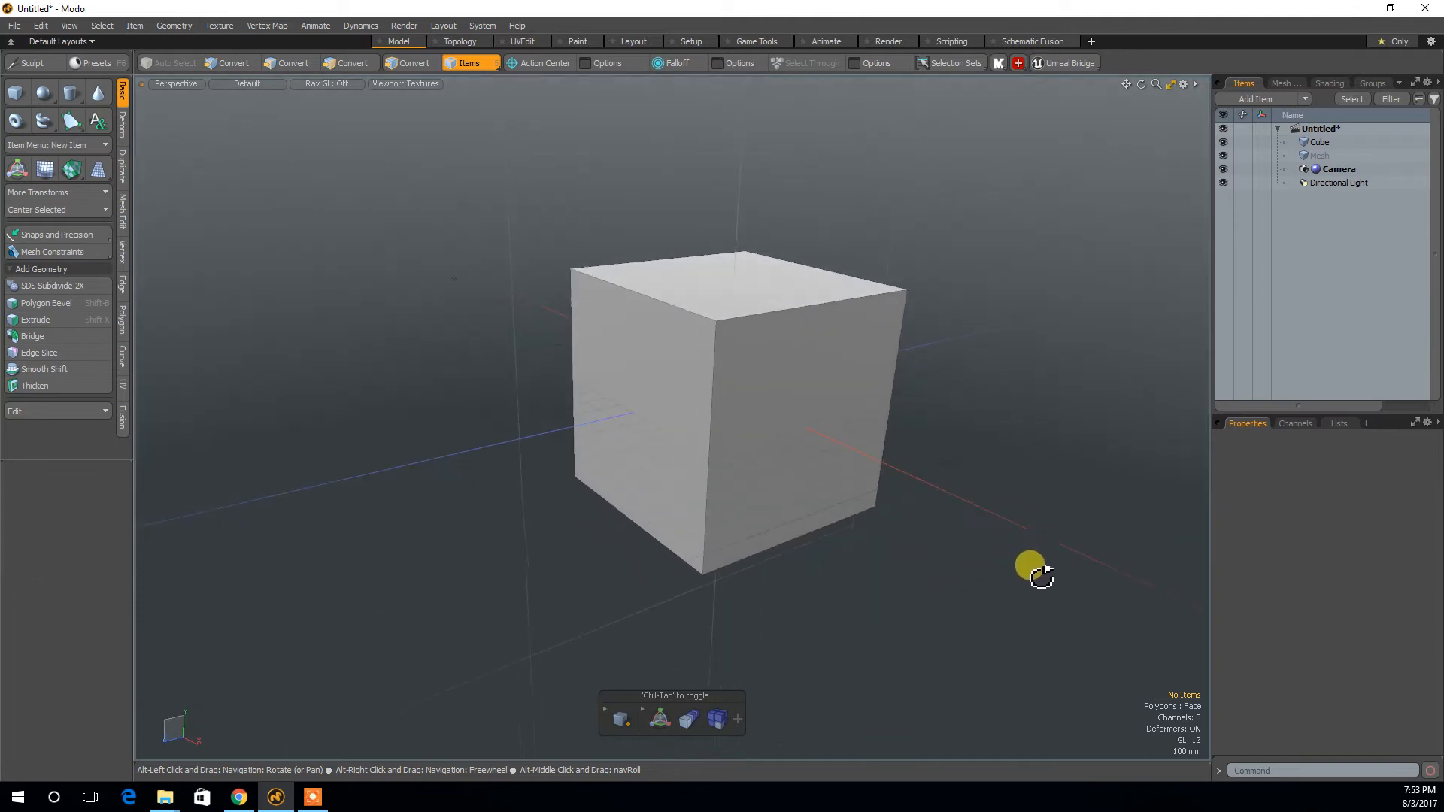
key("2")
left_click(699, 526)
left_click_drag(764, 516, 564, 619, "alt")
left_click(752, 522, "shift")
left_click_drag(975, 533, 703, 526, "alt")
left_click(689, 513, "shift")
left_click_drag(912, 522, 729, 462, "alt")
left_click(662, 456, "shift")
key("2")
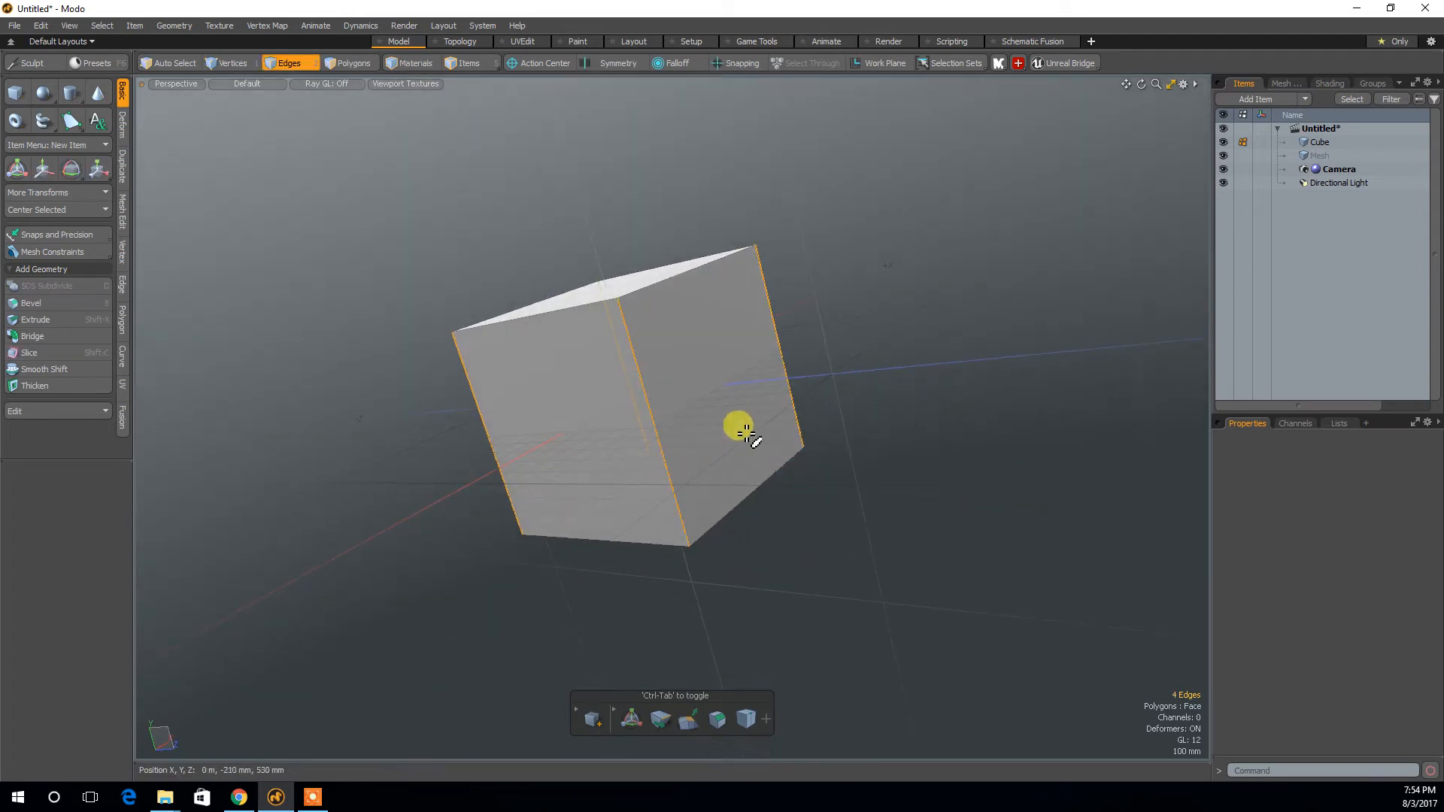
key("b")
left_click_drag(649, 391, 688, 389)
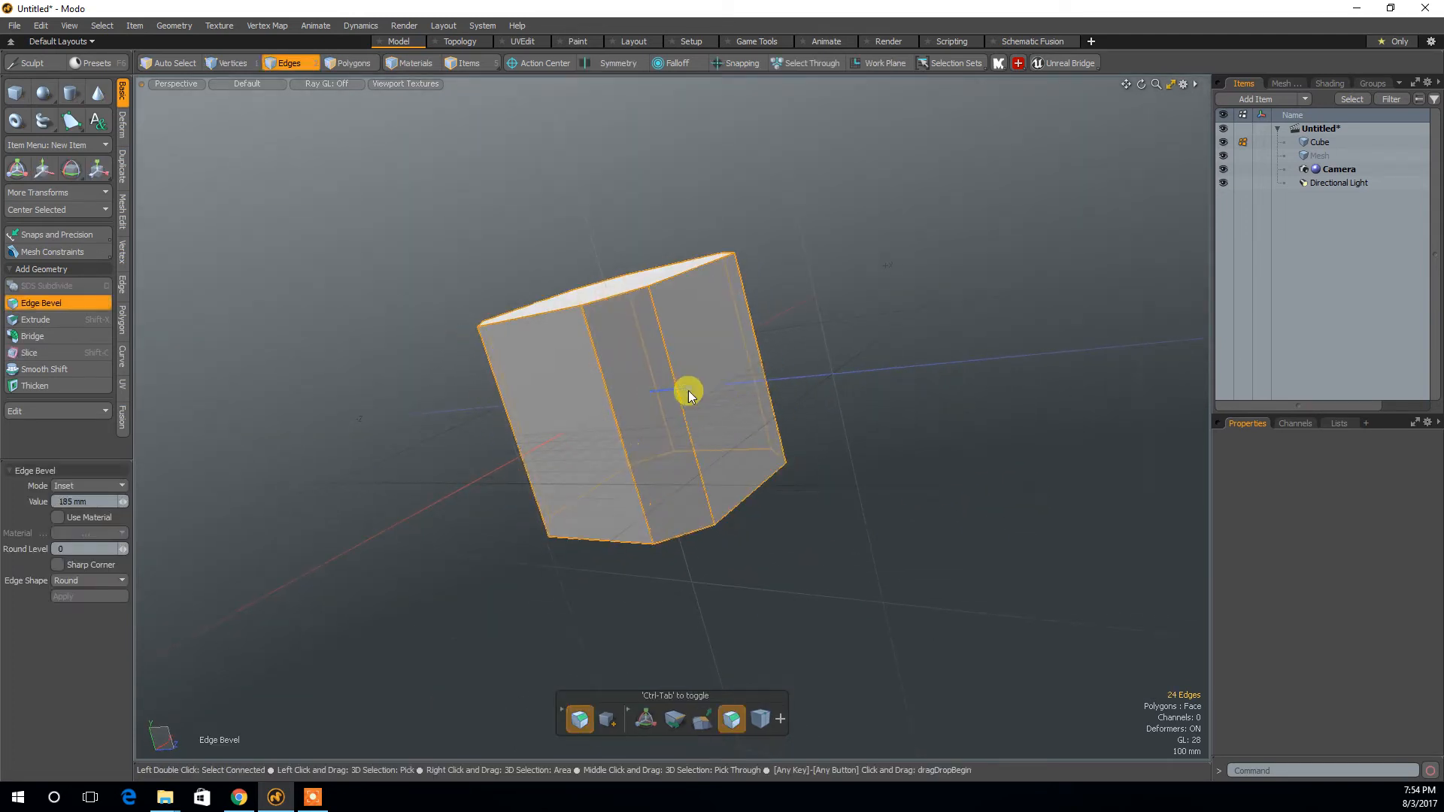
Undo the edge bevel and all earlier changes back to the empty scene.
key("ctrl+z")
key("5")
left_click(775, 433)
key("ctrl+z")
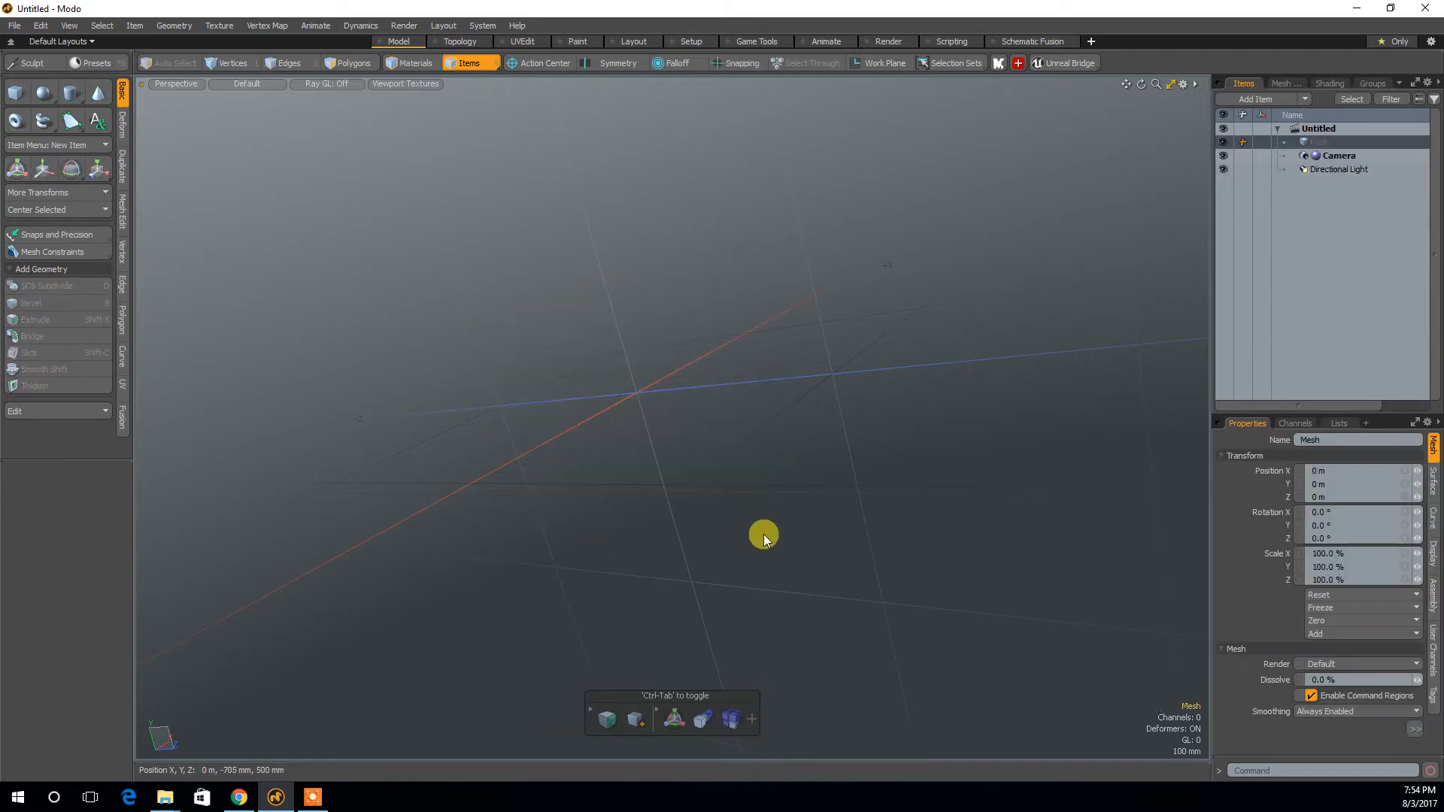
Add a new unit cube at the origin of the empty scene.
left_click(14, 93)
left_click_drag(506, 554, 1040, 491, "alt")
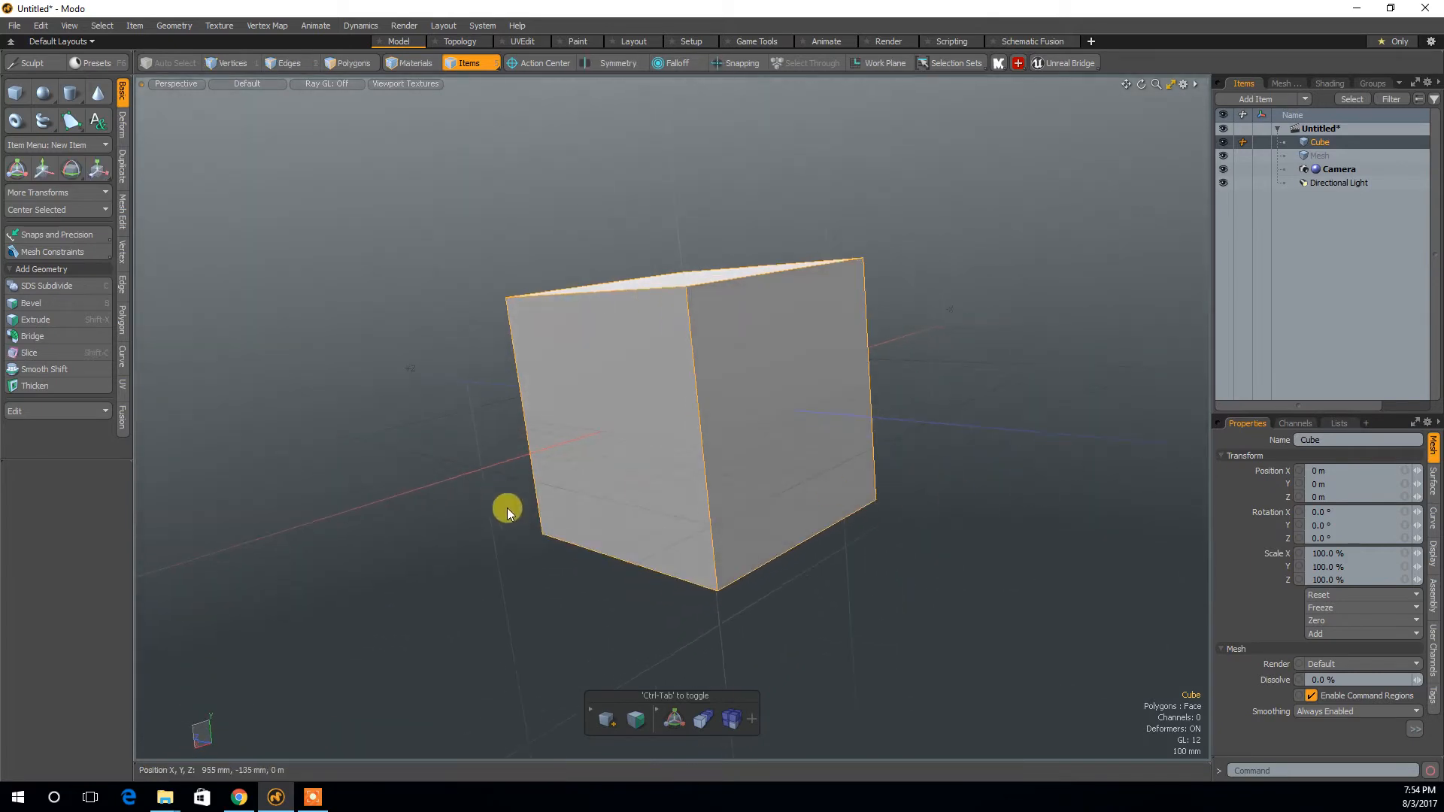
left_click_drag(464, 506, 855, 583, "alt")
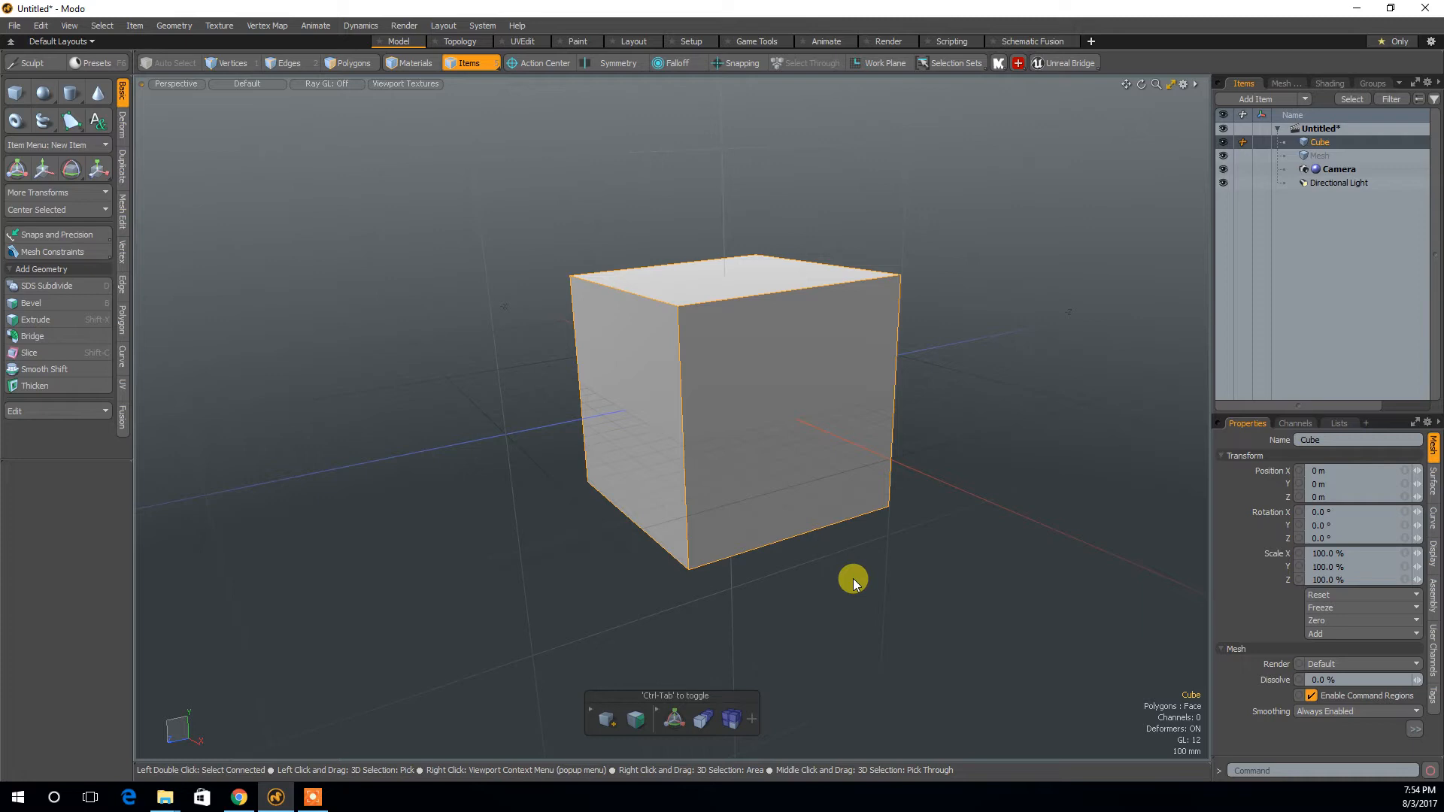
Deselect the cube and set the mouse input preset to Maya in the input remapping preferences, closing the preferences.
left_click(978, 169)
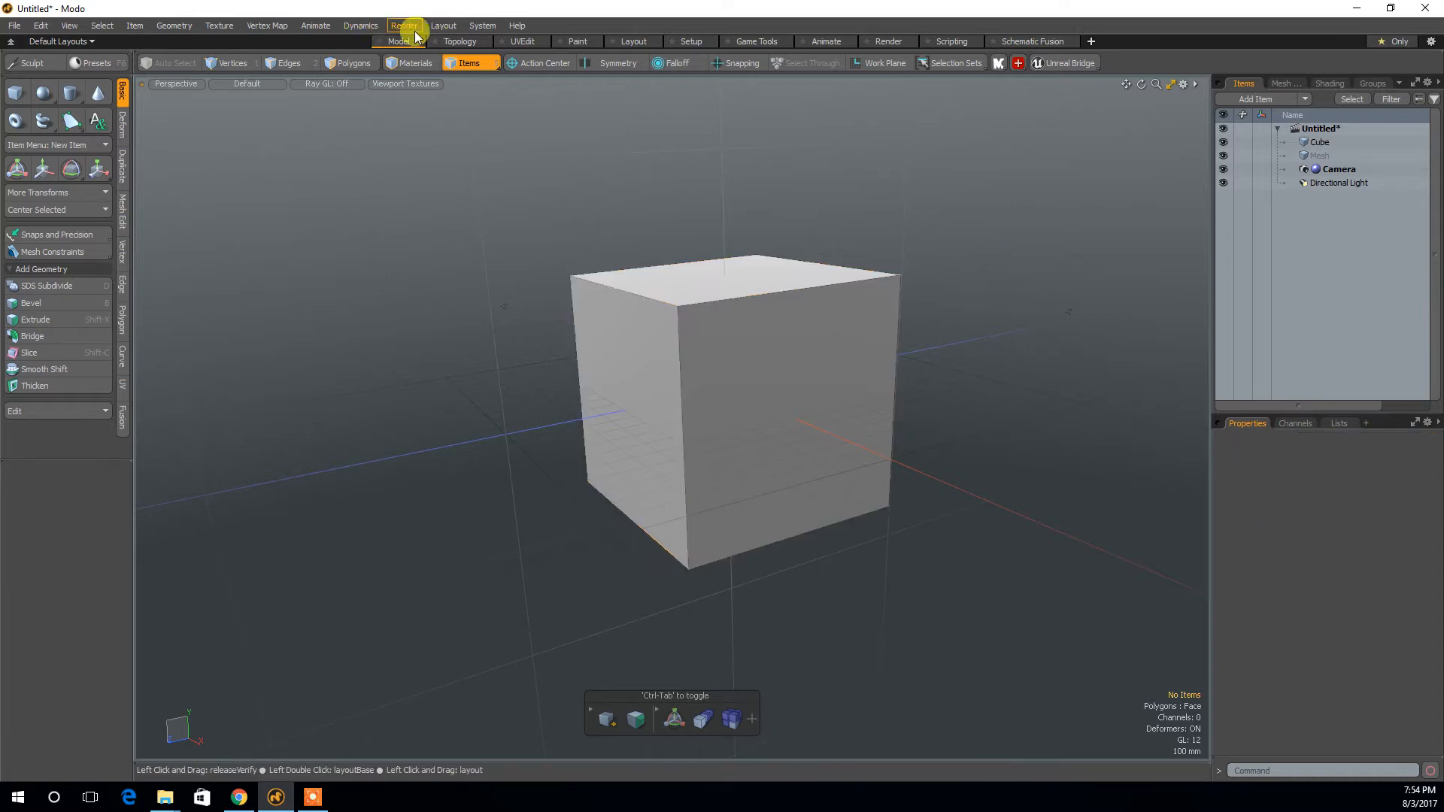
left_click(482, 27)
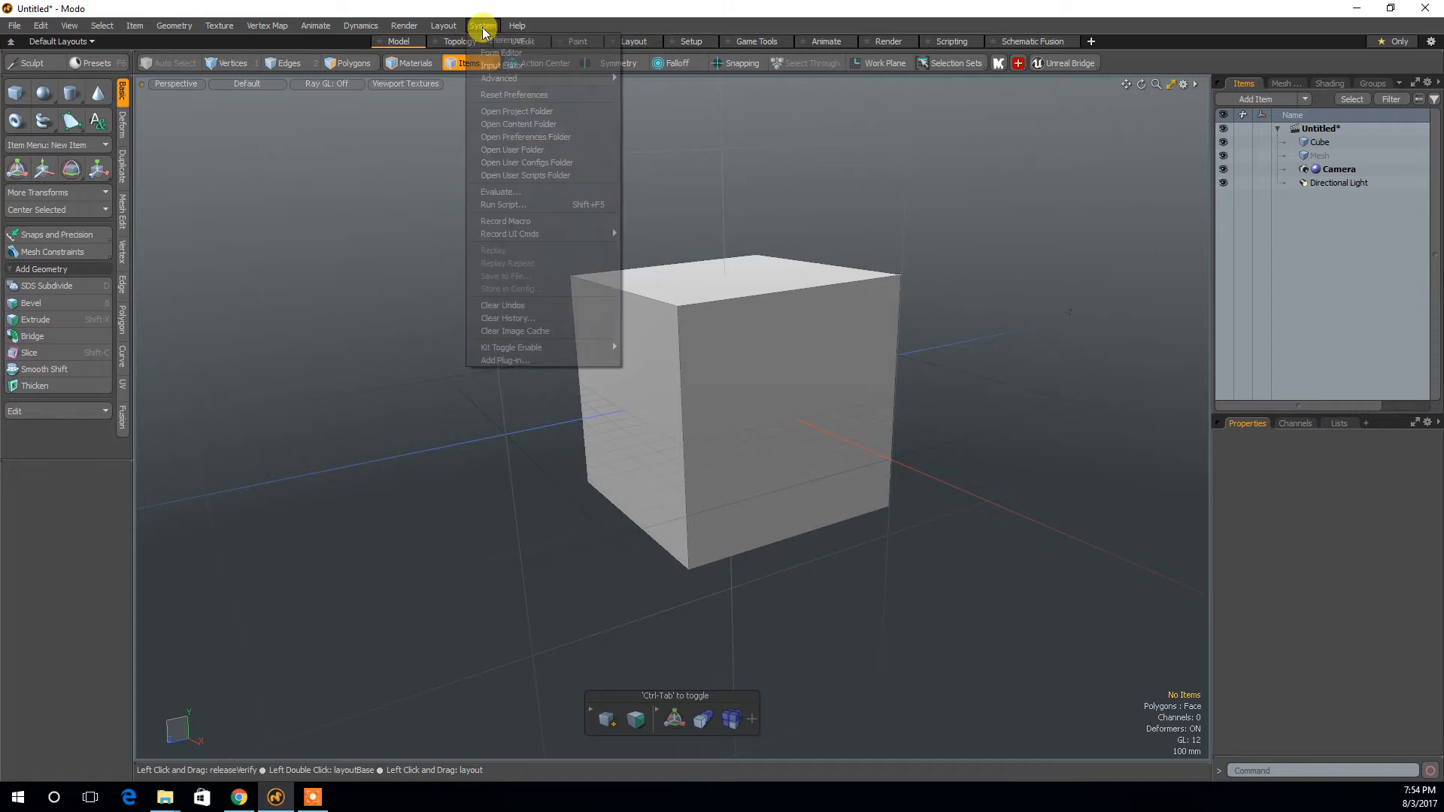
left_click(481, 29)
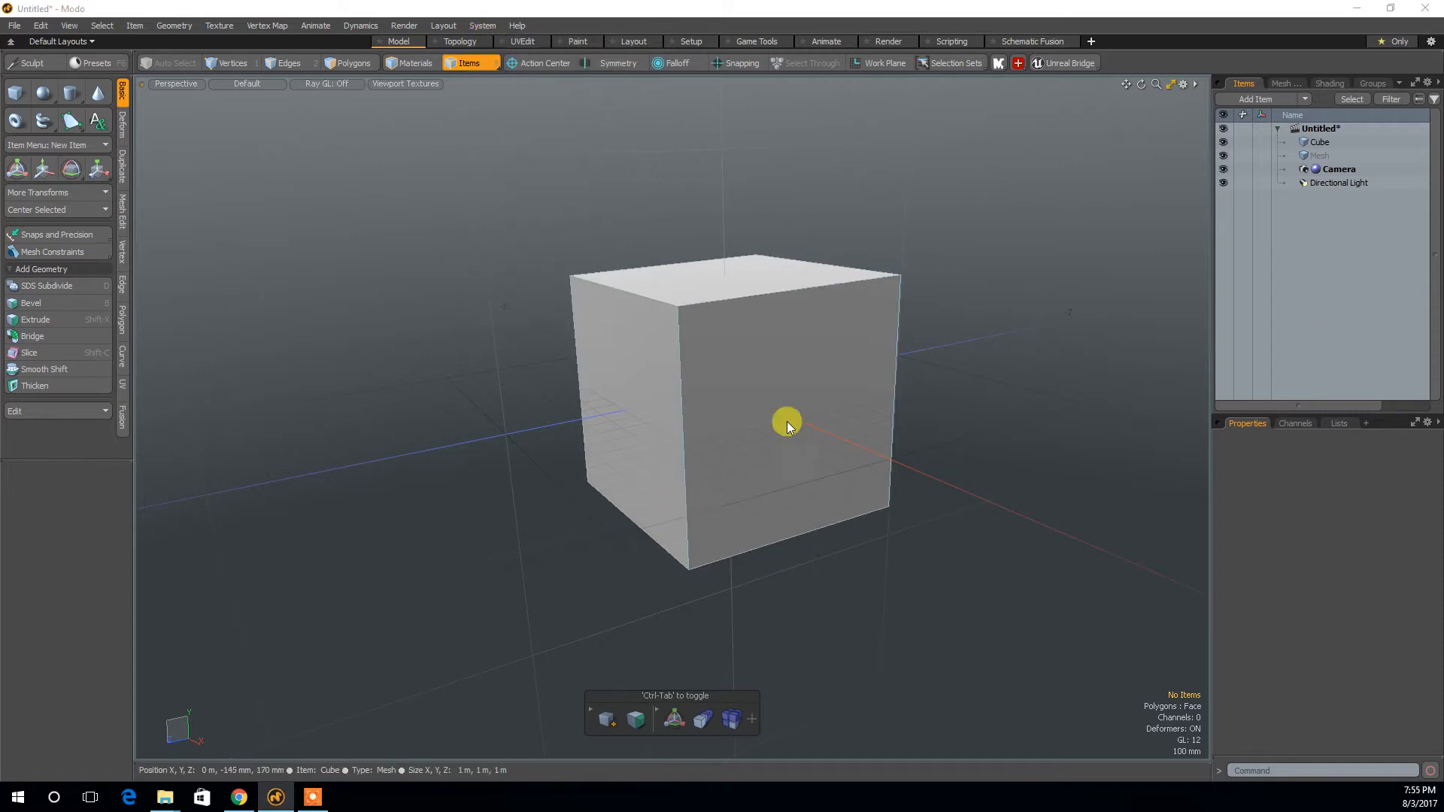
left_click_drag(1443, 85, 832, 115)
scroll(570, 518, "down", 2)
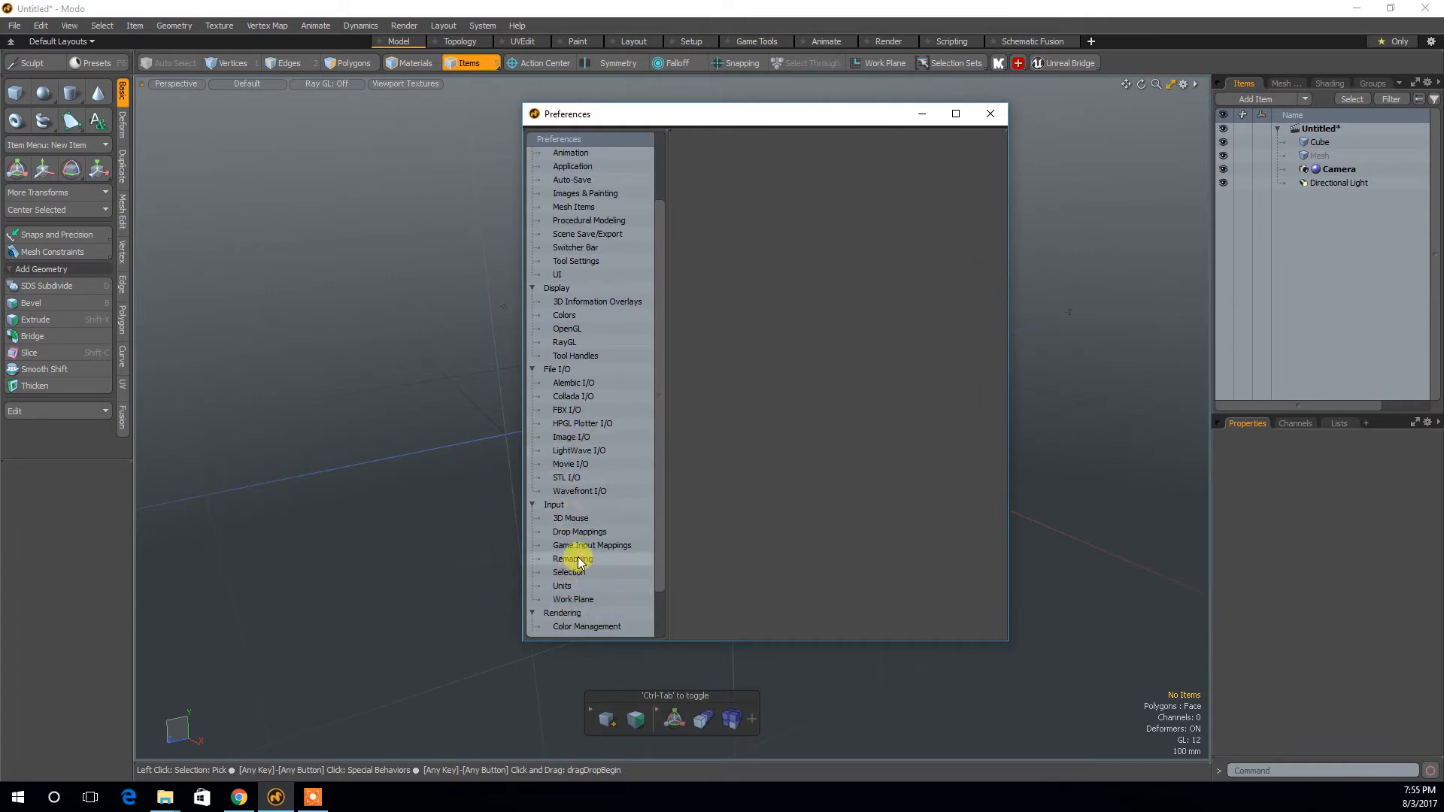
left_click(554, 504)
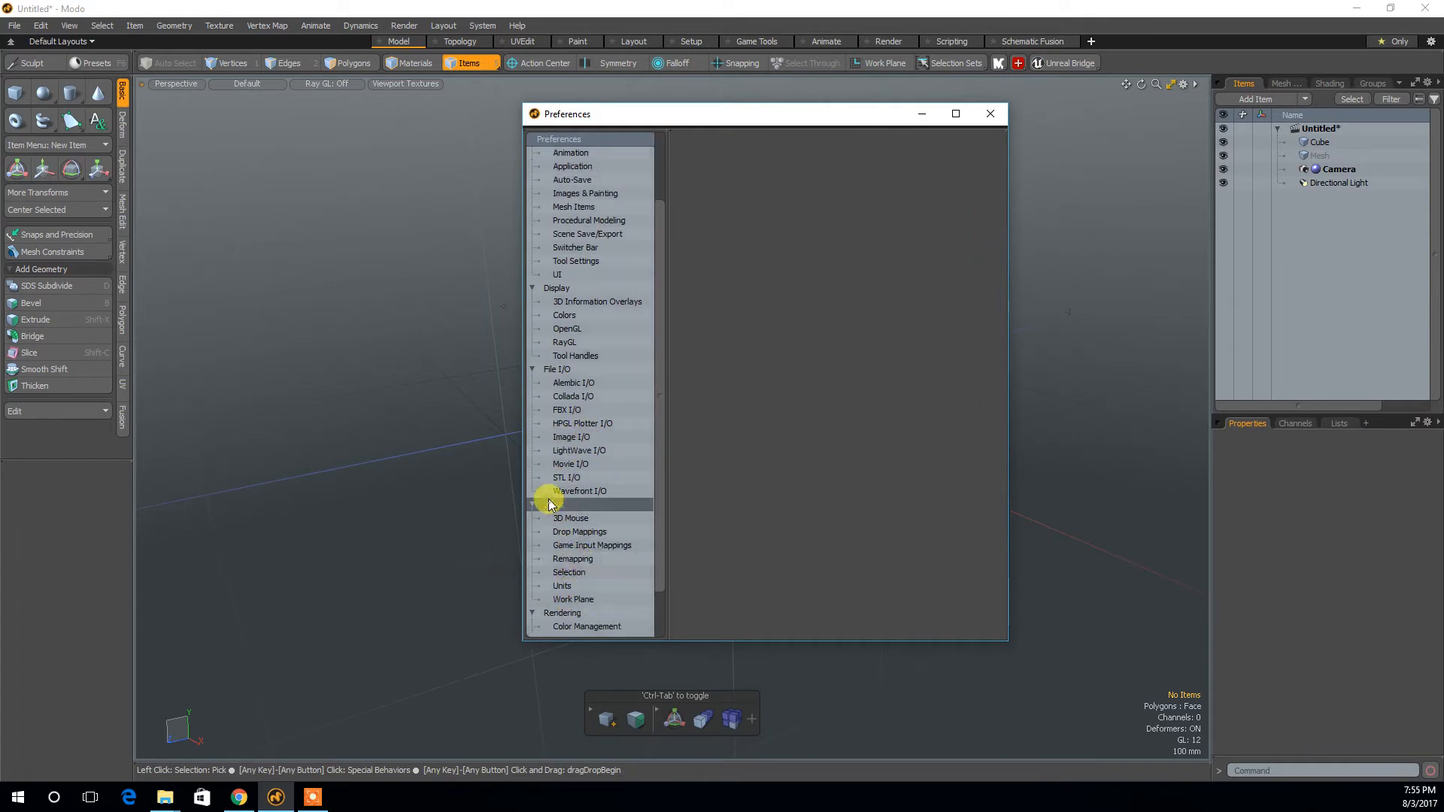
left_click(586, 560)
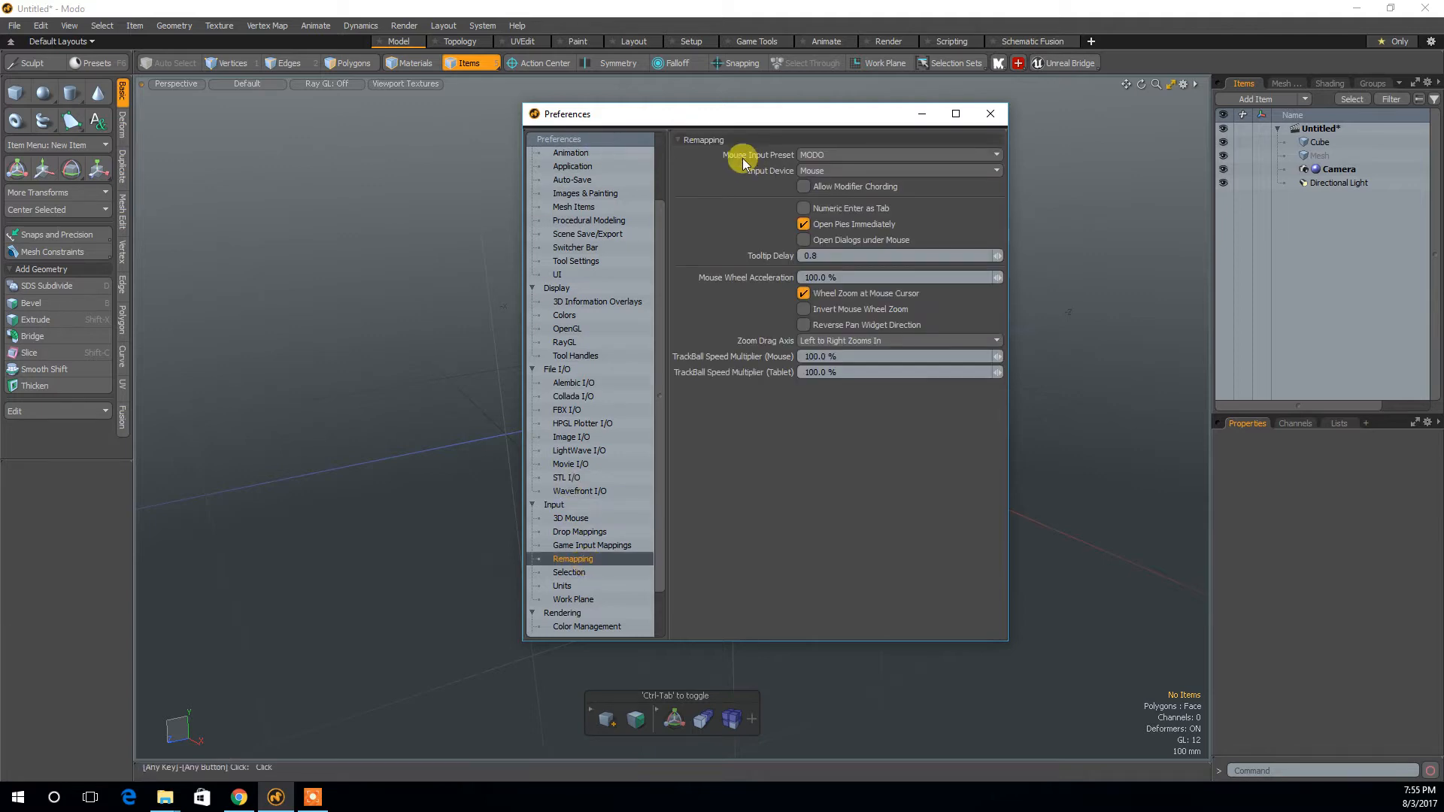
left_click(996, 153)
left_click(983, 171)
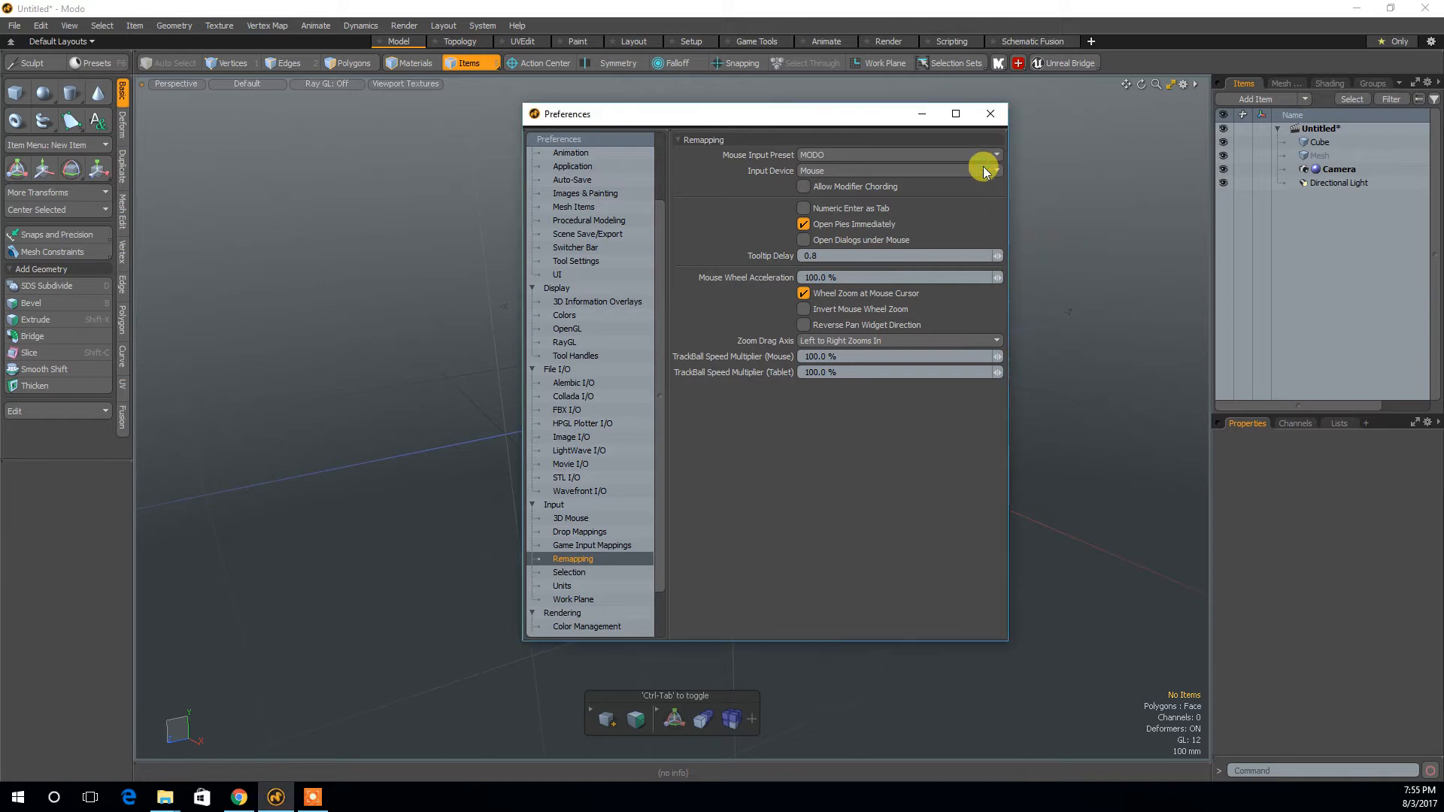
left_click(984, 117)
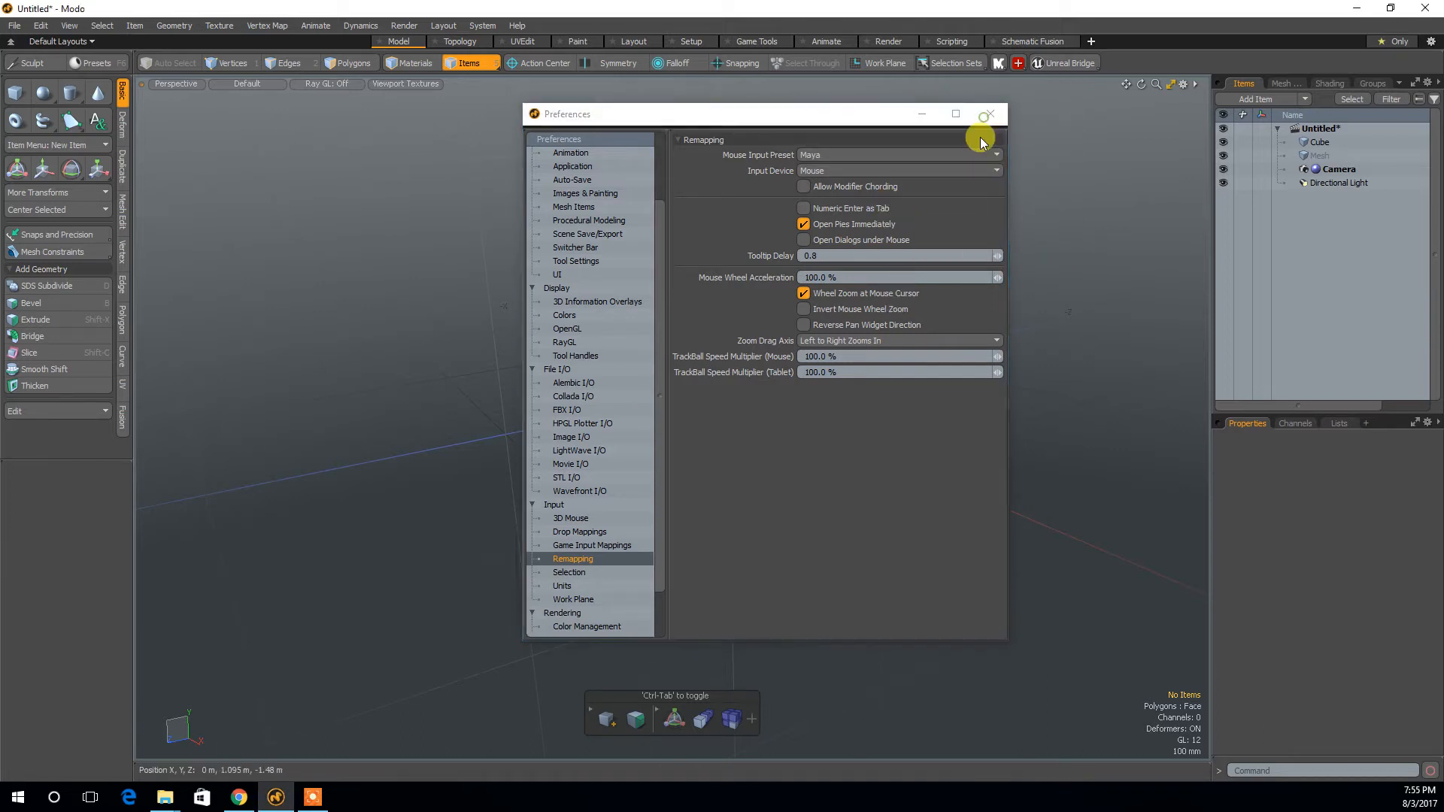
Examine the cube from varied angles, distances and framings by orbiting, zooming and panning with the Maya-style navigation.
left_click_drag(975, 419, 945, 461, "alt")
right_click_drag(945, 461, 982, 377, "alt")
key("alt")
left_click_drag(736, 592, 934, 468, "alt")
right_click_drag(935, 493, 954, 463, "alt")
middle_click_drag(960, 319, 865, 403, "alt")
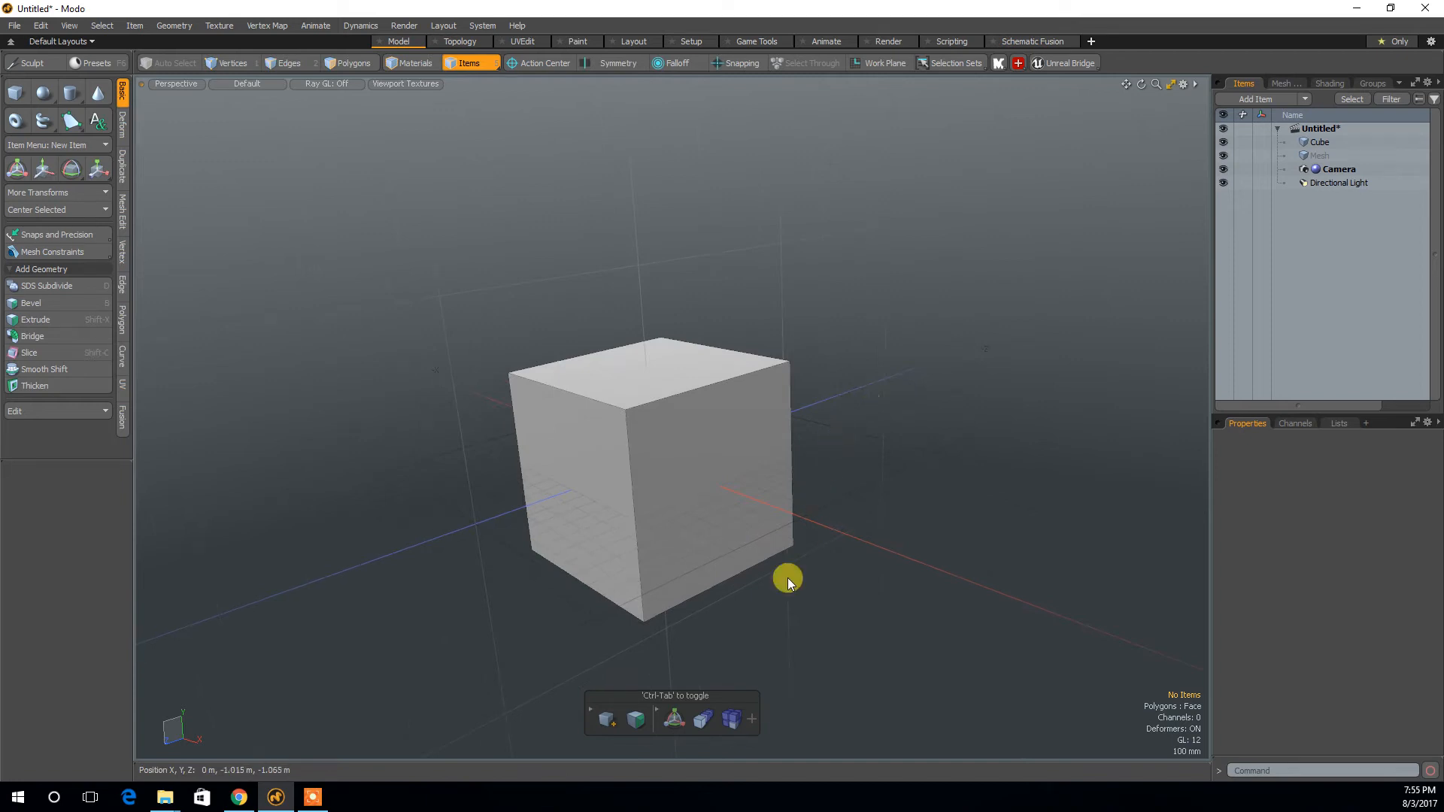
left_click_drag(439, 607, 434, 576, "alt")
middle_click_drag(440, 555, 499, 499, "alt")
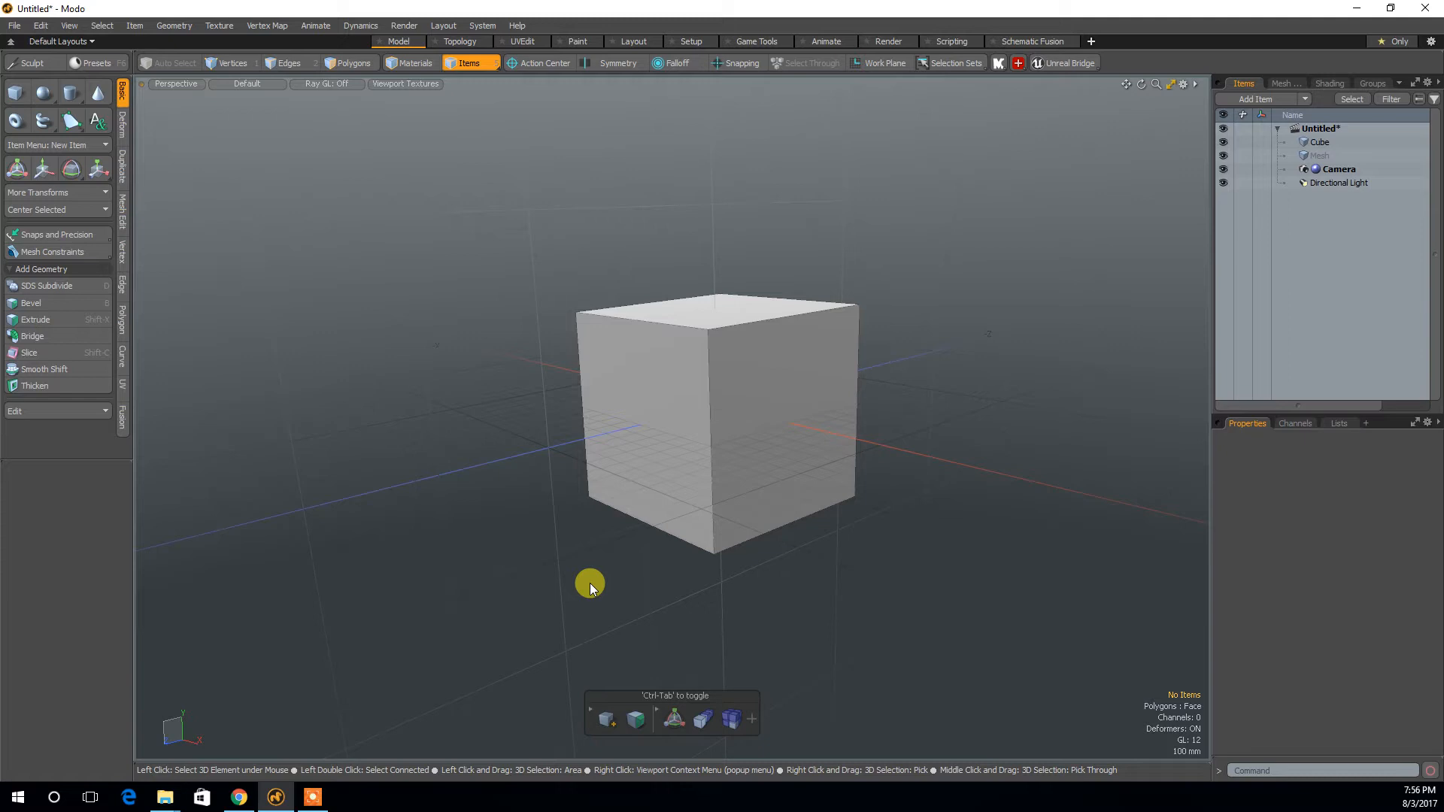
left_click_drag(567, 526, 533, 576, "alt")
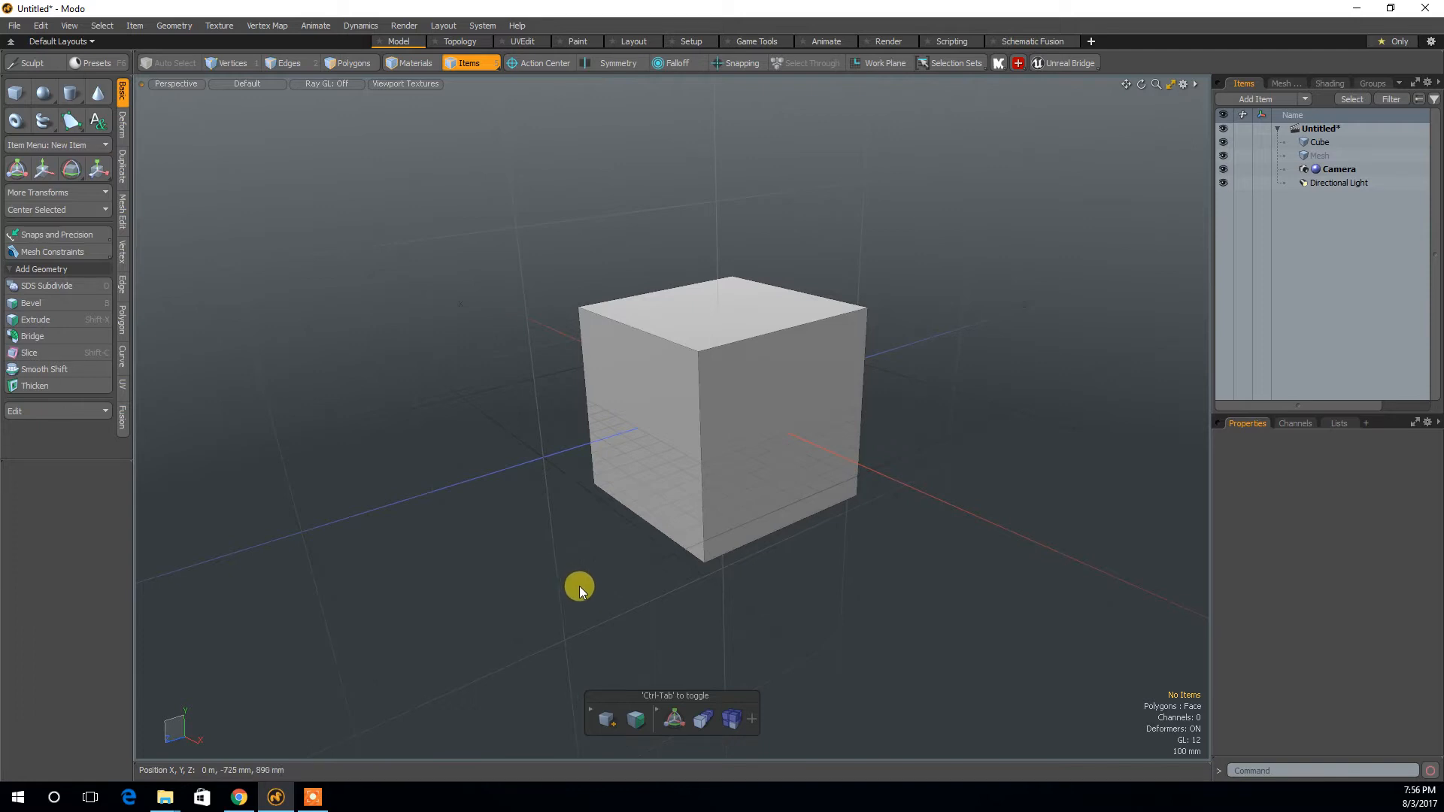
left_click_drag(504, 598, 516, 517, "alt")
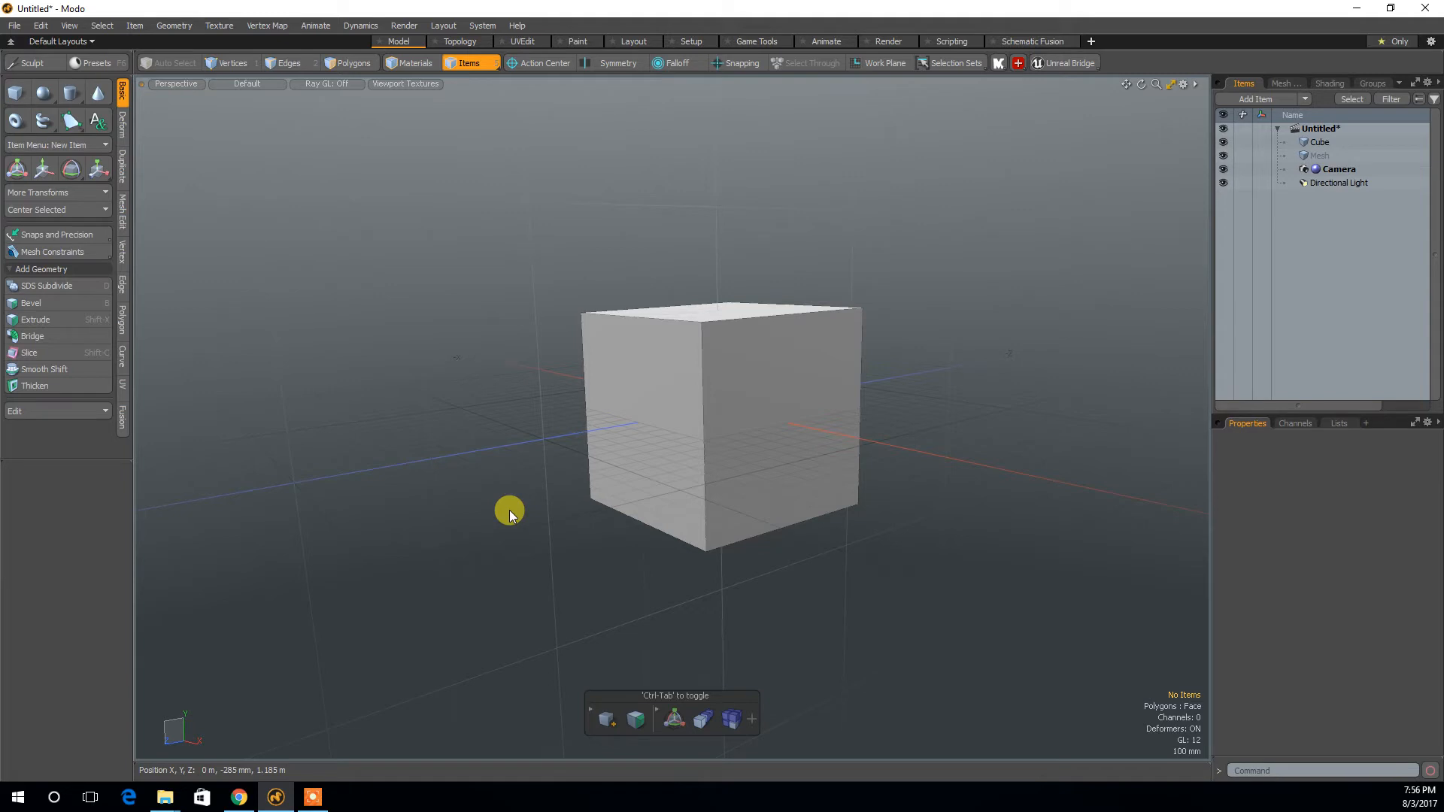
left_click_drag(531, 474, 583, 600, "alt")
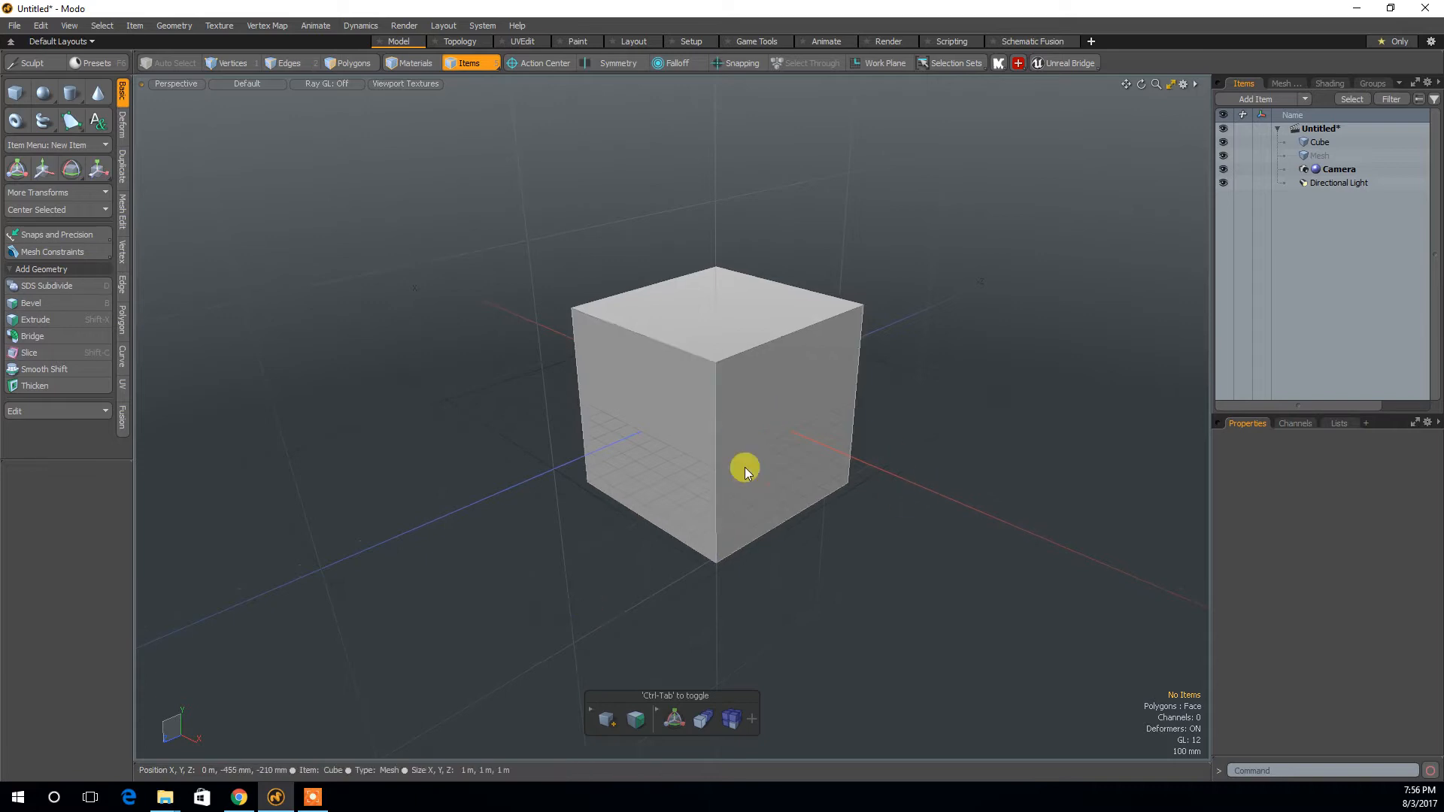
middle_click_drag(933, 506, 888, 495, "alt")
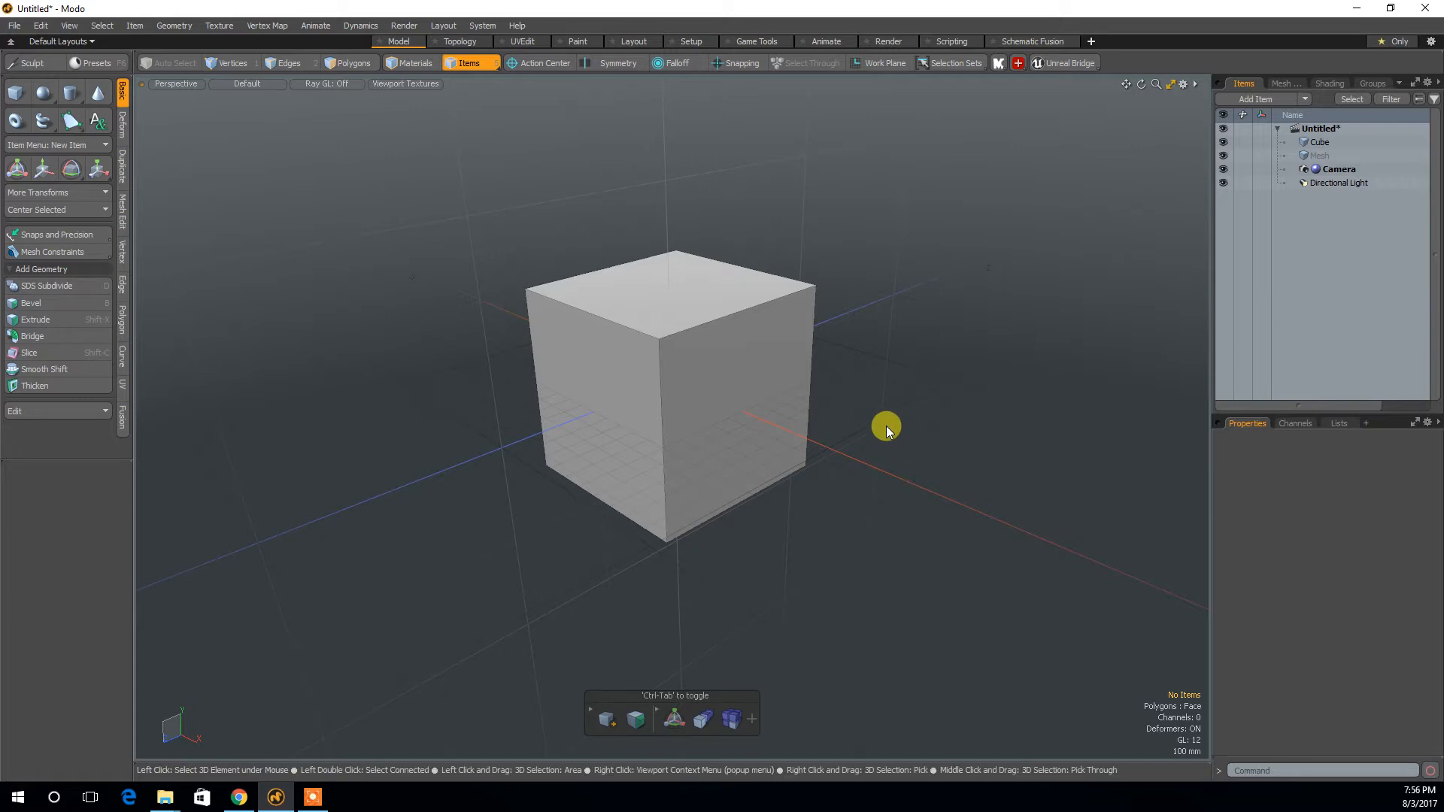
Set the 3D viewport's trackball rotation to No and check how the cube orbits.
key("o")
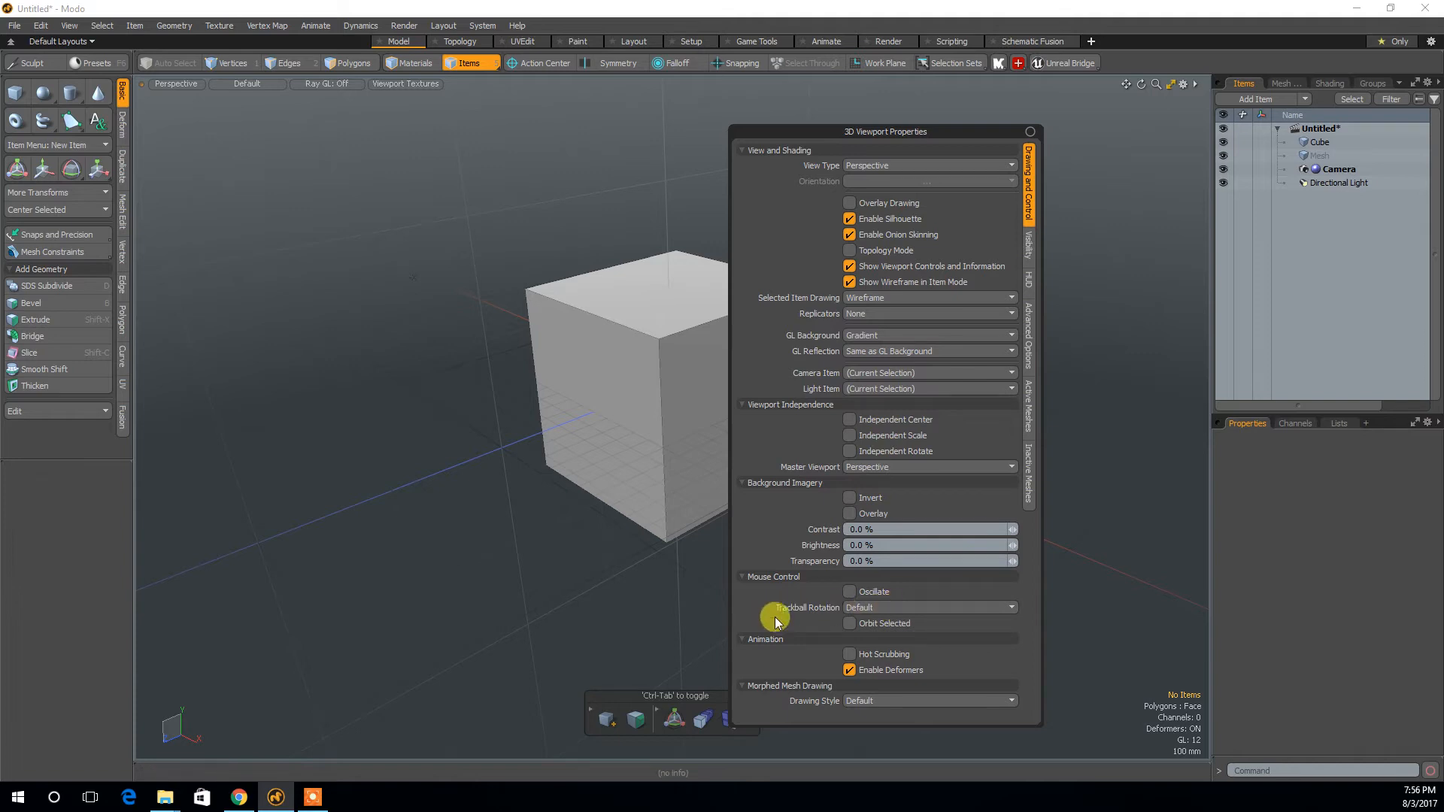
left_click(1010, 608)
left_click(1004, 584)
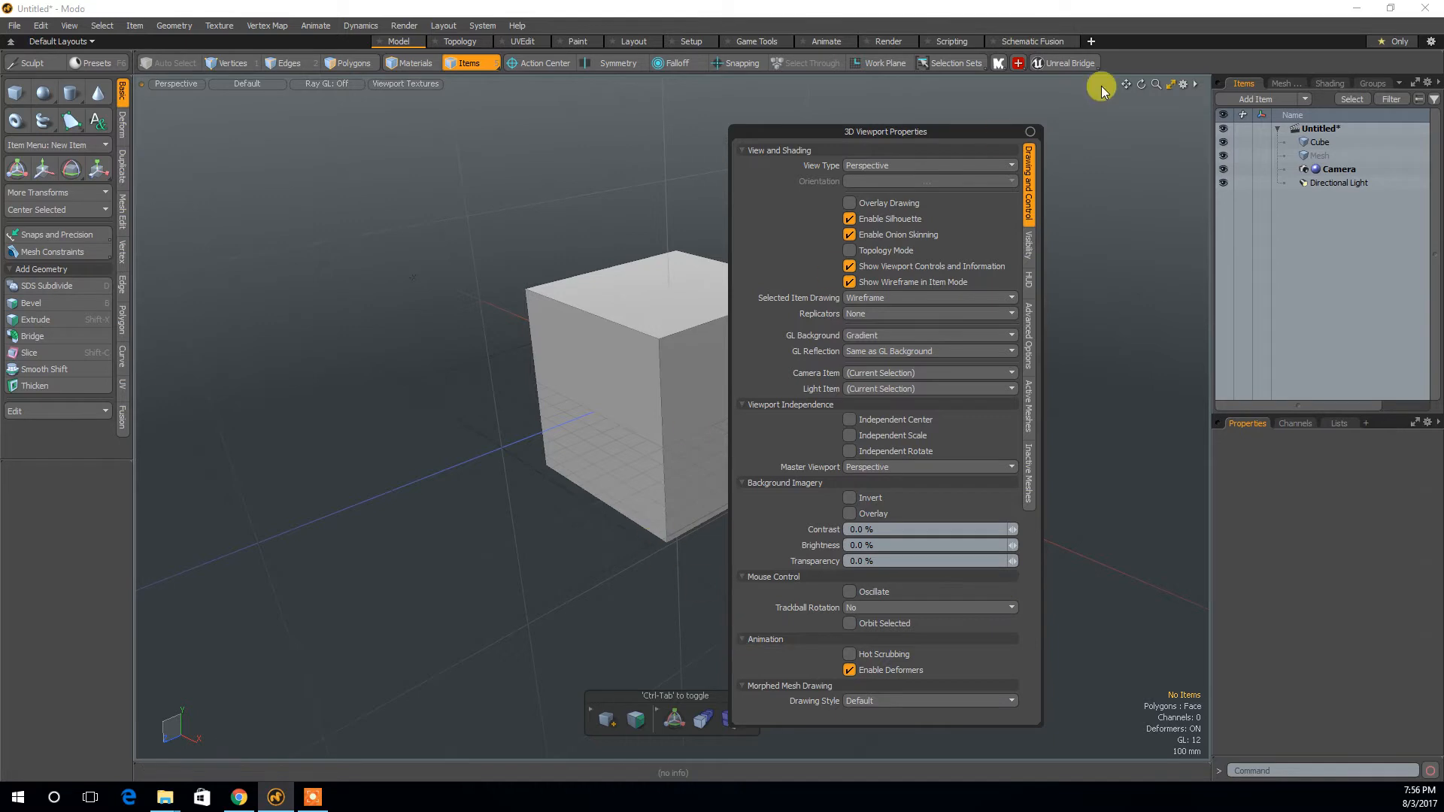
left_click(580, 350)
left_click_drag(548, 478, 988, 522, "alt")
right_click_drag(940, 373, 951, 413, "alt")
left_click_drag(993, 306, 968, 403, "alt")
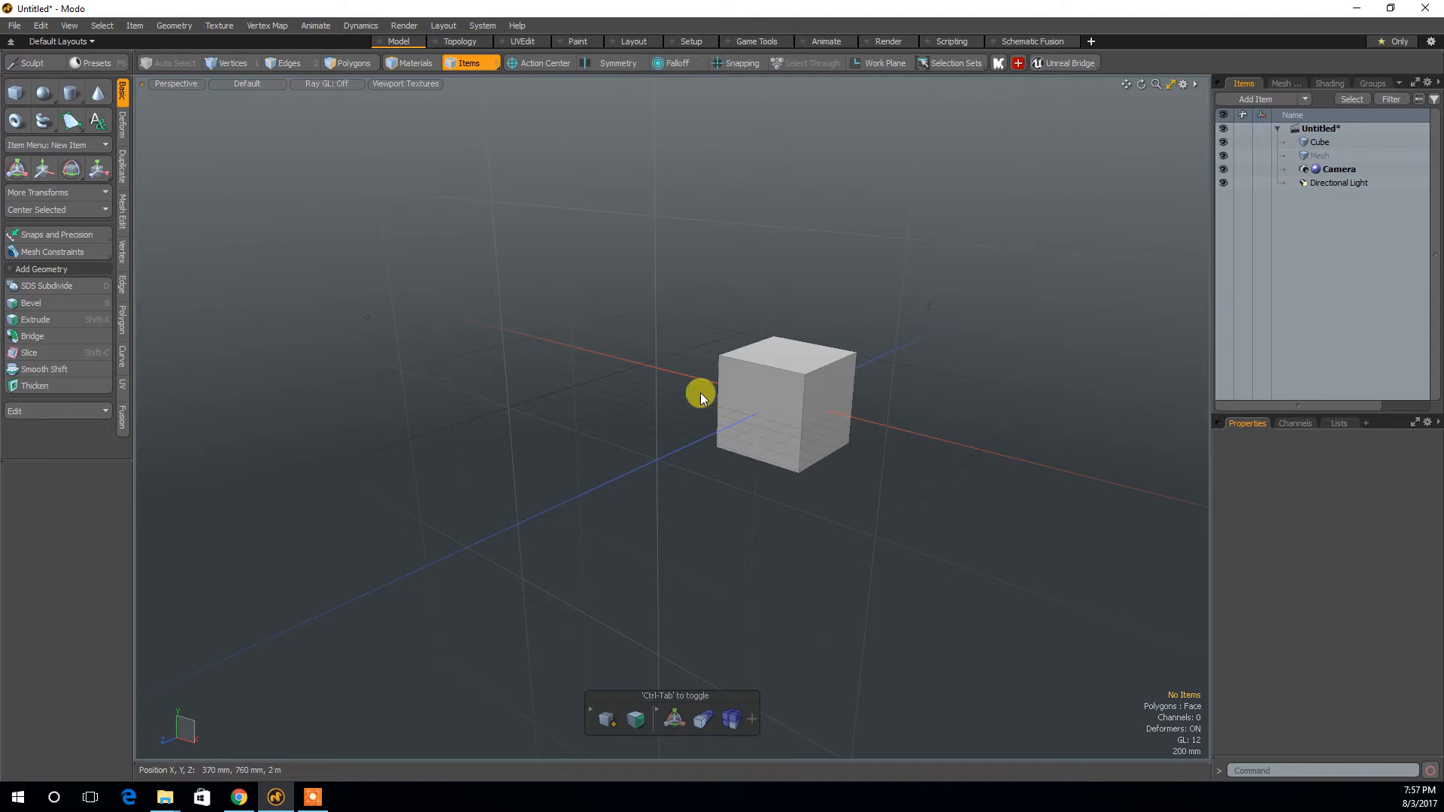
key("alt")
left_click_drag(979, 436, 945, 458, "alt")
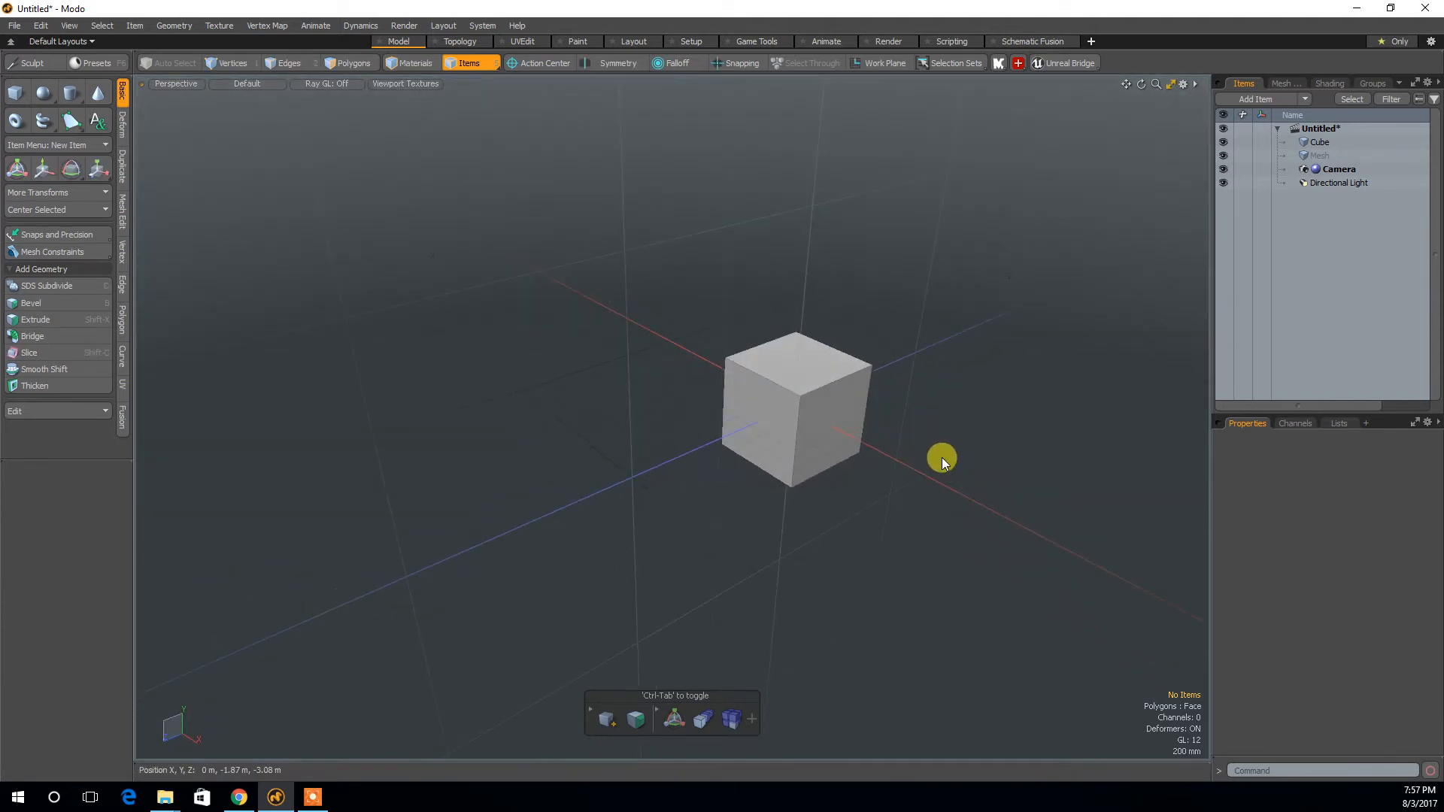
Switch to polygon selection, select all the cube's faces from several sides, and clear the selection.
key("3")
mouse_move(919, 445)
left_mouse_down("alt")
mouse_move(957, 370)
mouse_move(911, 416)
mouse_move(923, 424)
left_mouse_up("alt")
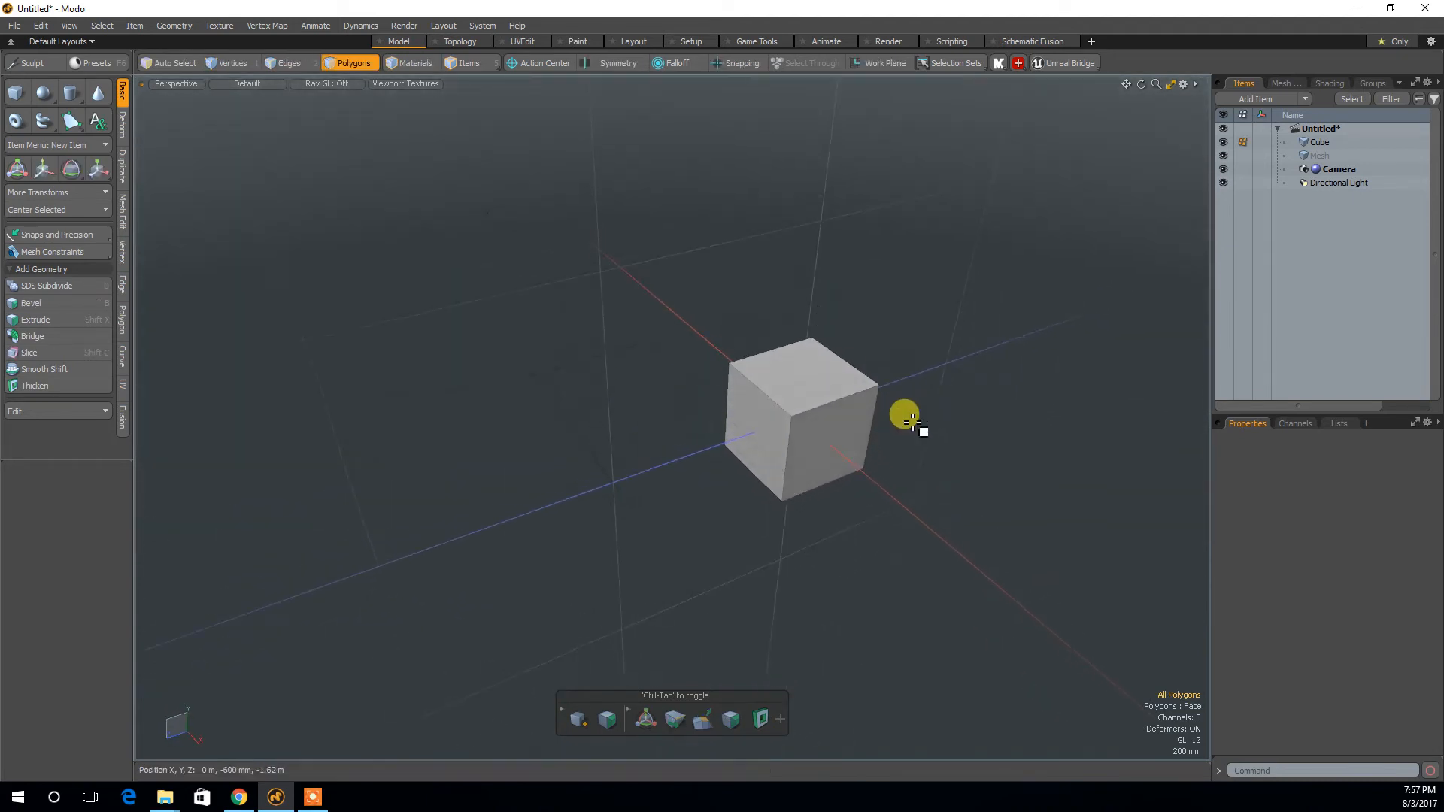
key("shift")
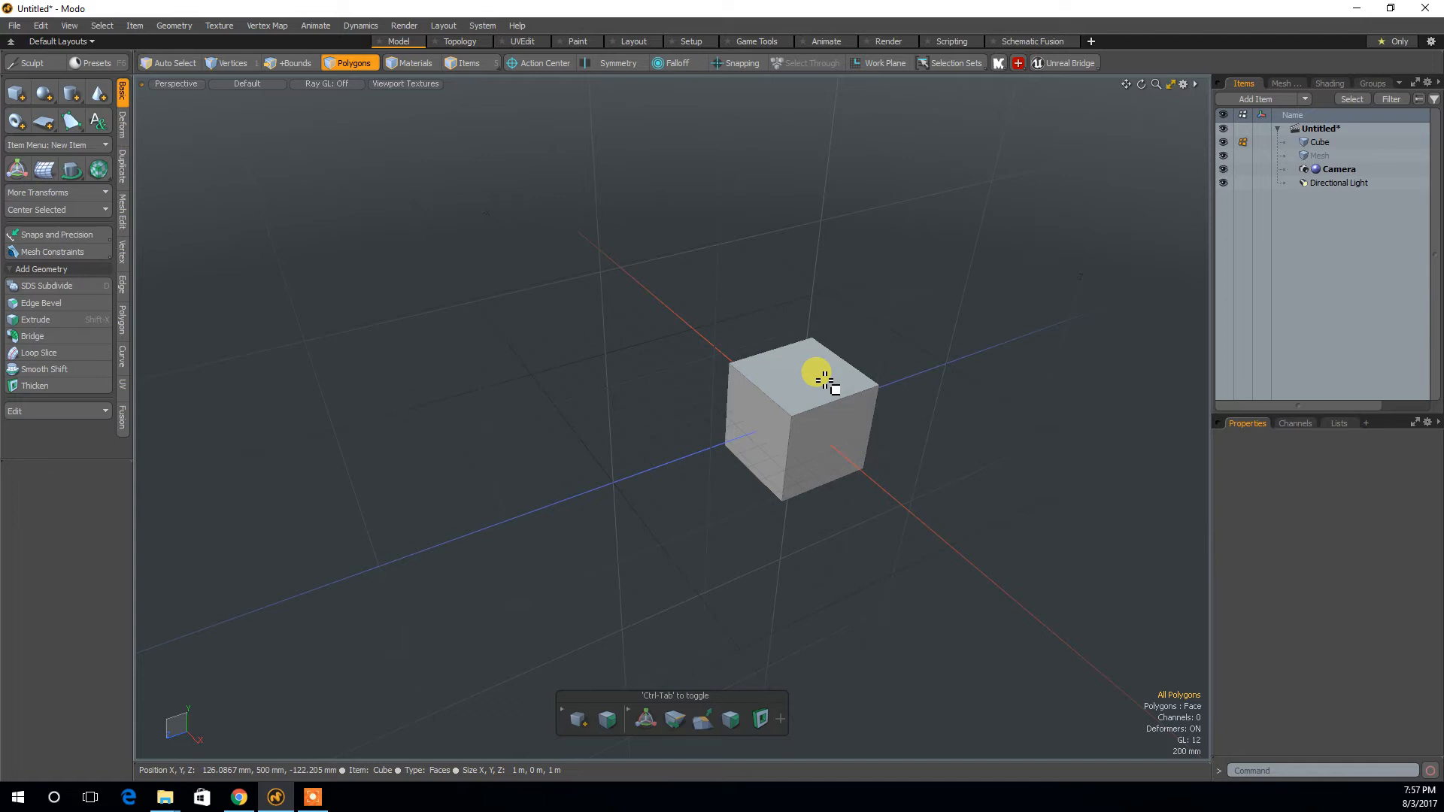
mouse_move(824, 381)
left_mouse_down("shift")
mouse_move(752, 462)
mouse_move(838, 451)
mouse_move(914, 562)
left_mouse_up("shift")
left_click_drag(914, 562, 841, 322, "alt")
left_click(790, 404, "shift")
mouse_move(900, 384)
left_mouse_down("alt")
mouse_move(738, 509)
mouse_move(645, 458)
mouse_move(760, 500)
mouse_move(942, 479)
mouse_move(993, 555)
left_mouse_up("alt")
left_click(665, 467, "shift")
left_click(596, 426, "shift")
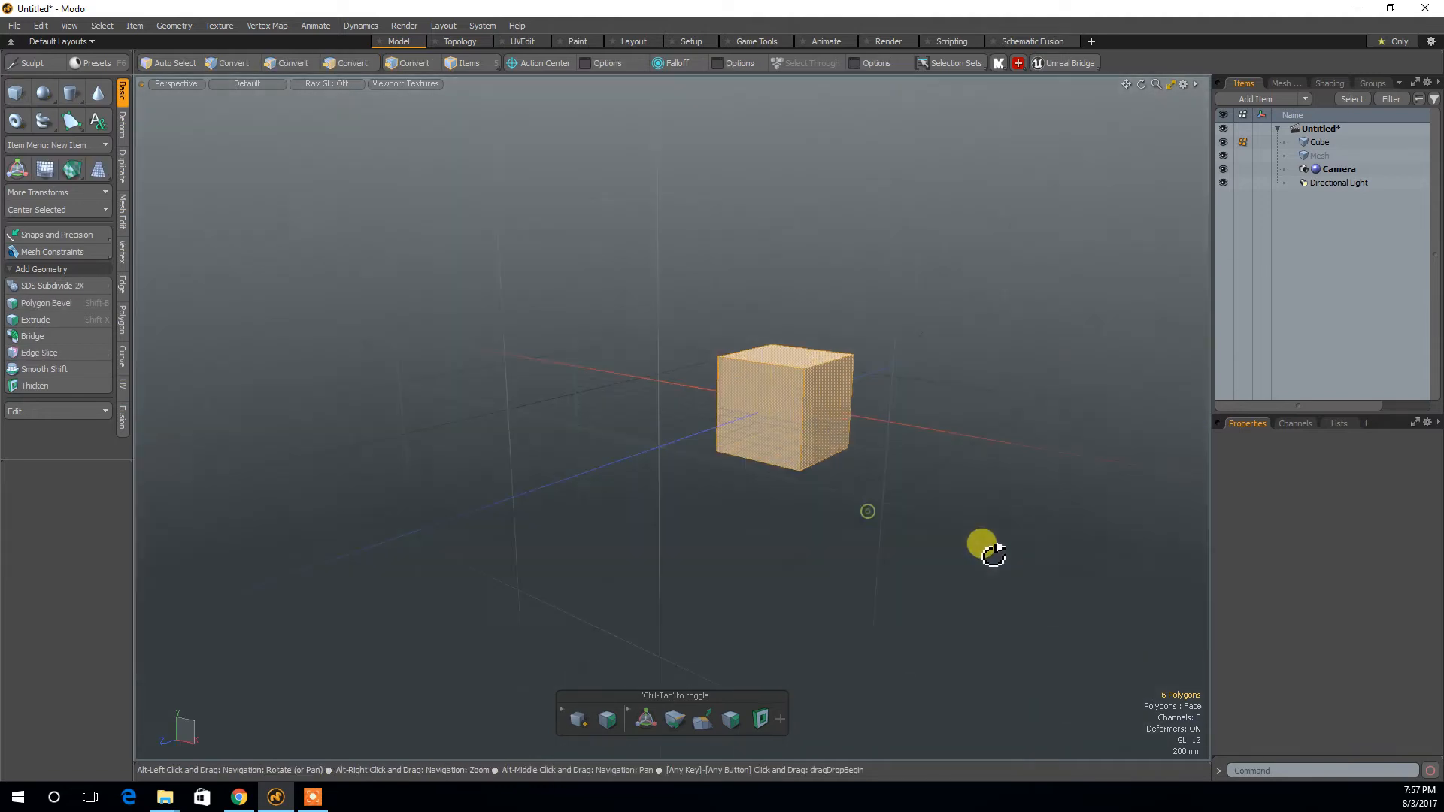
left_click(947, 459)
Select all the connected polygons of the cube and delete them.
left_click_drag(935, 430, 968, 450, "alt")
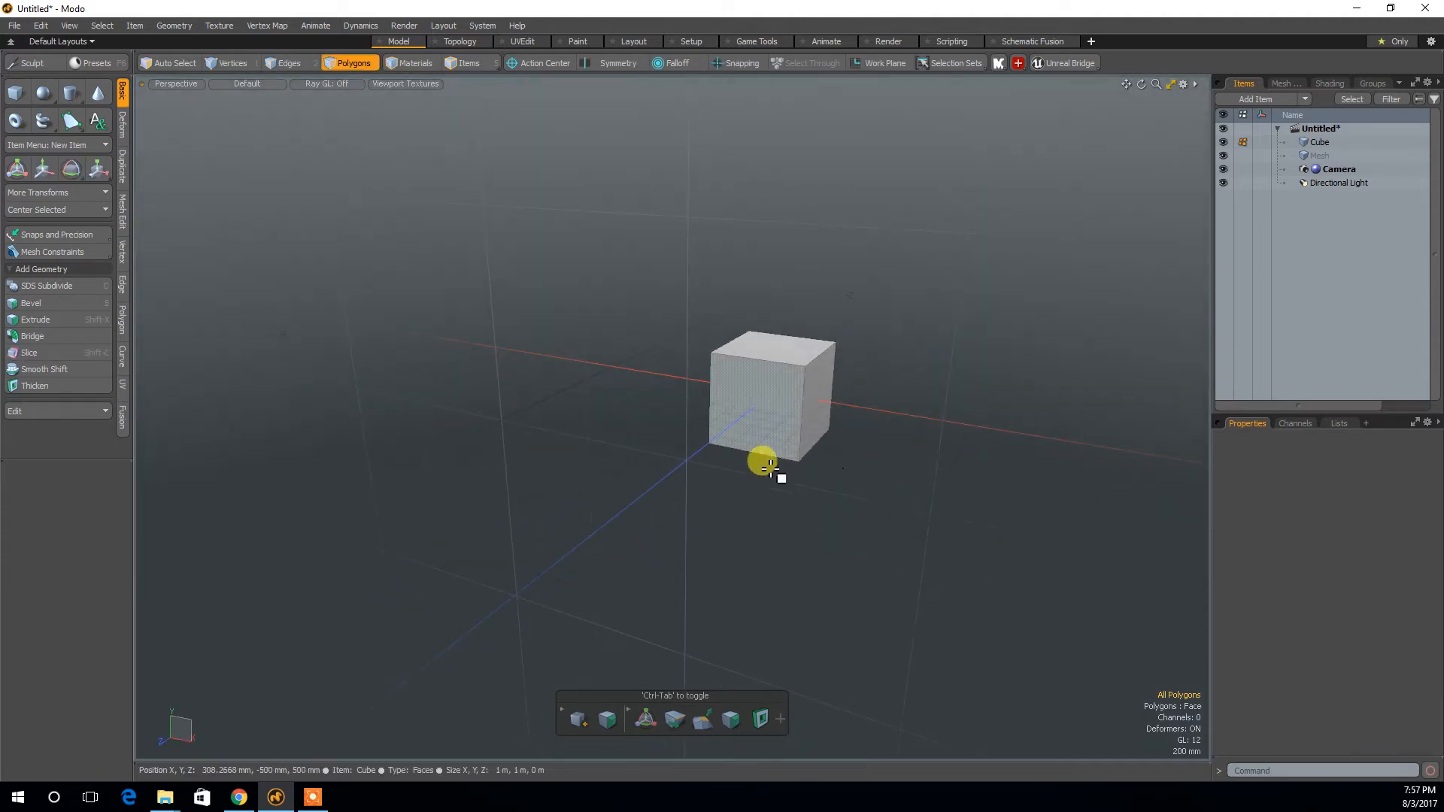
left_click(780, 343)
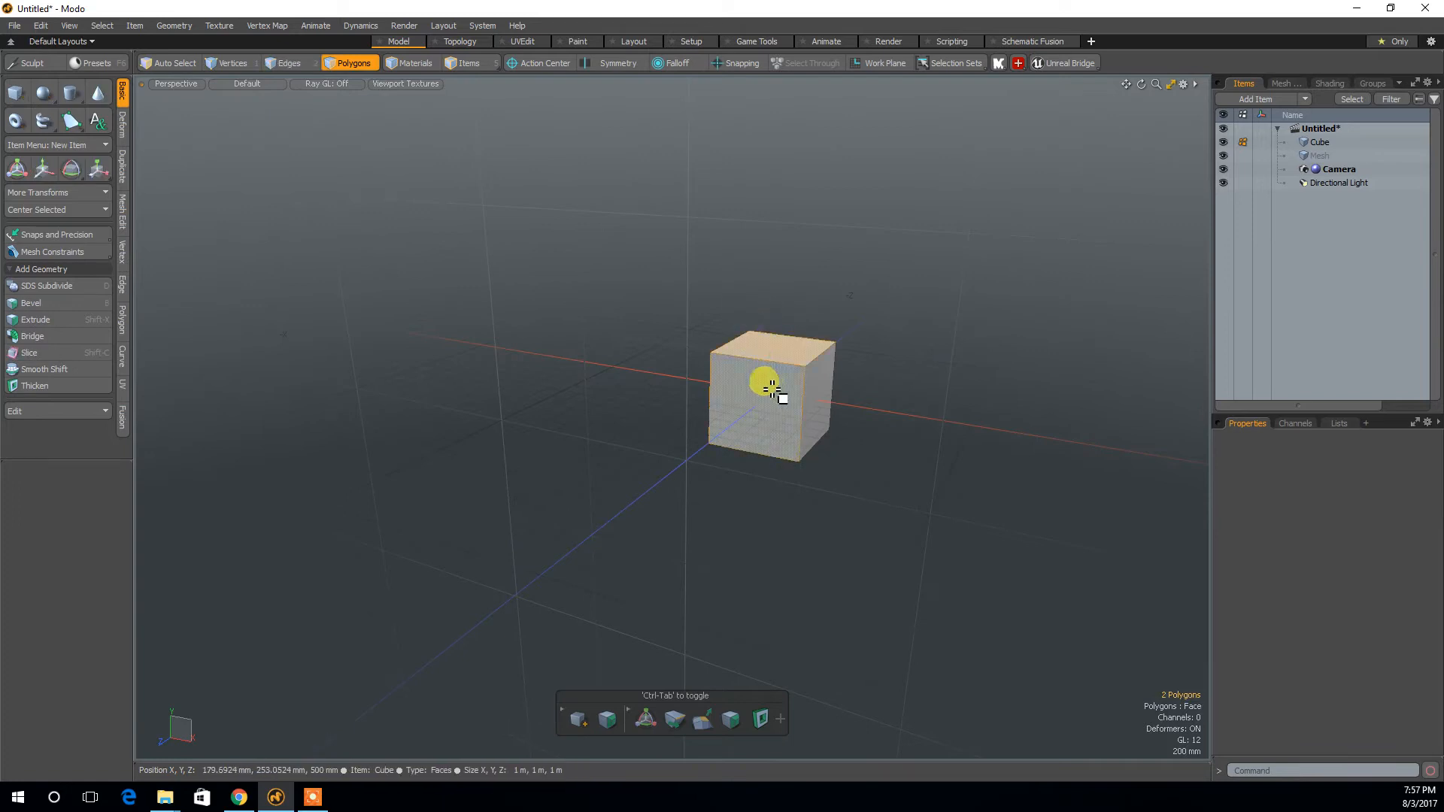
double_click(793, 413)
key("Delete")
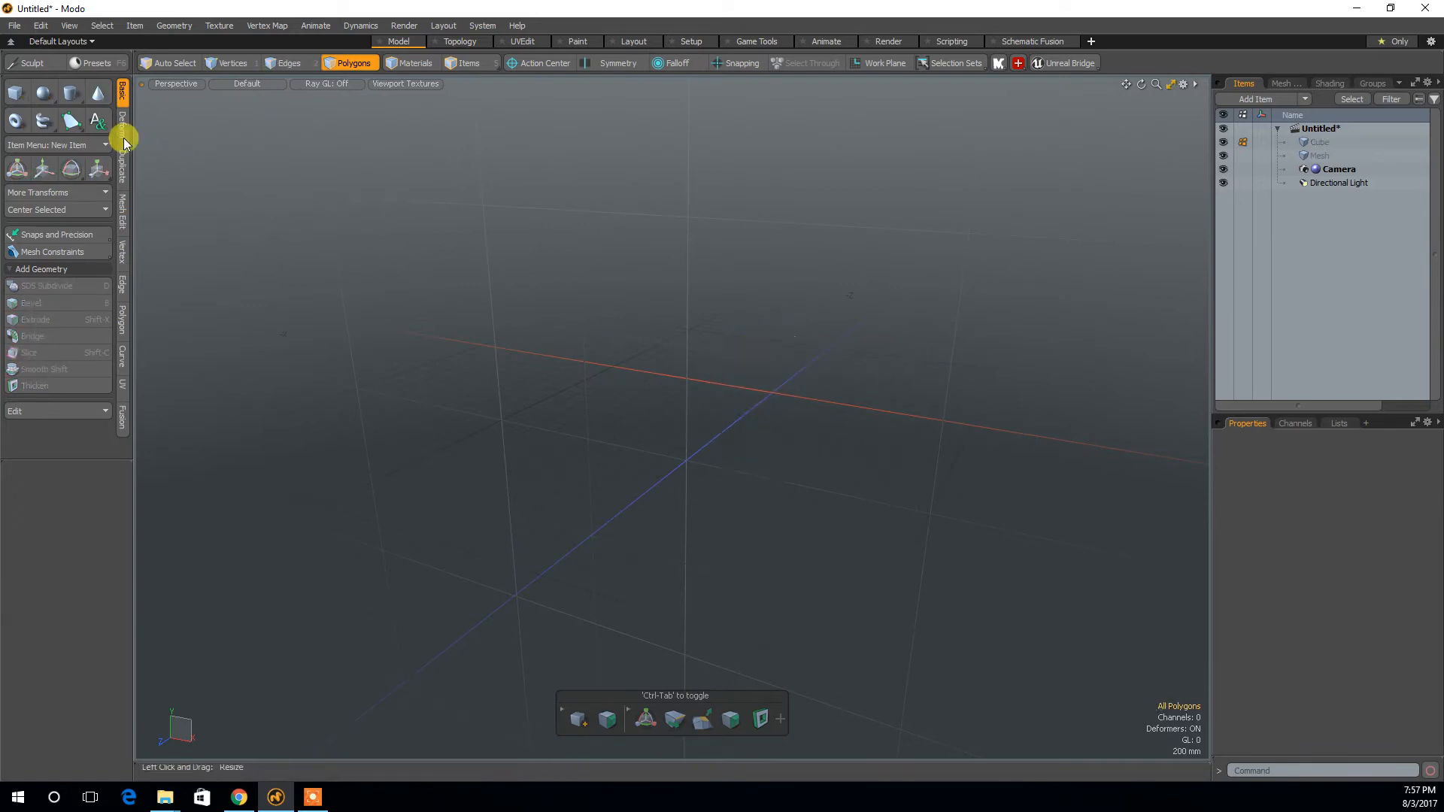
Add a 1 m cube with 15 segments on each axis at the origin and exit the primitive tool.
left_click(15, 93)
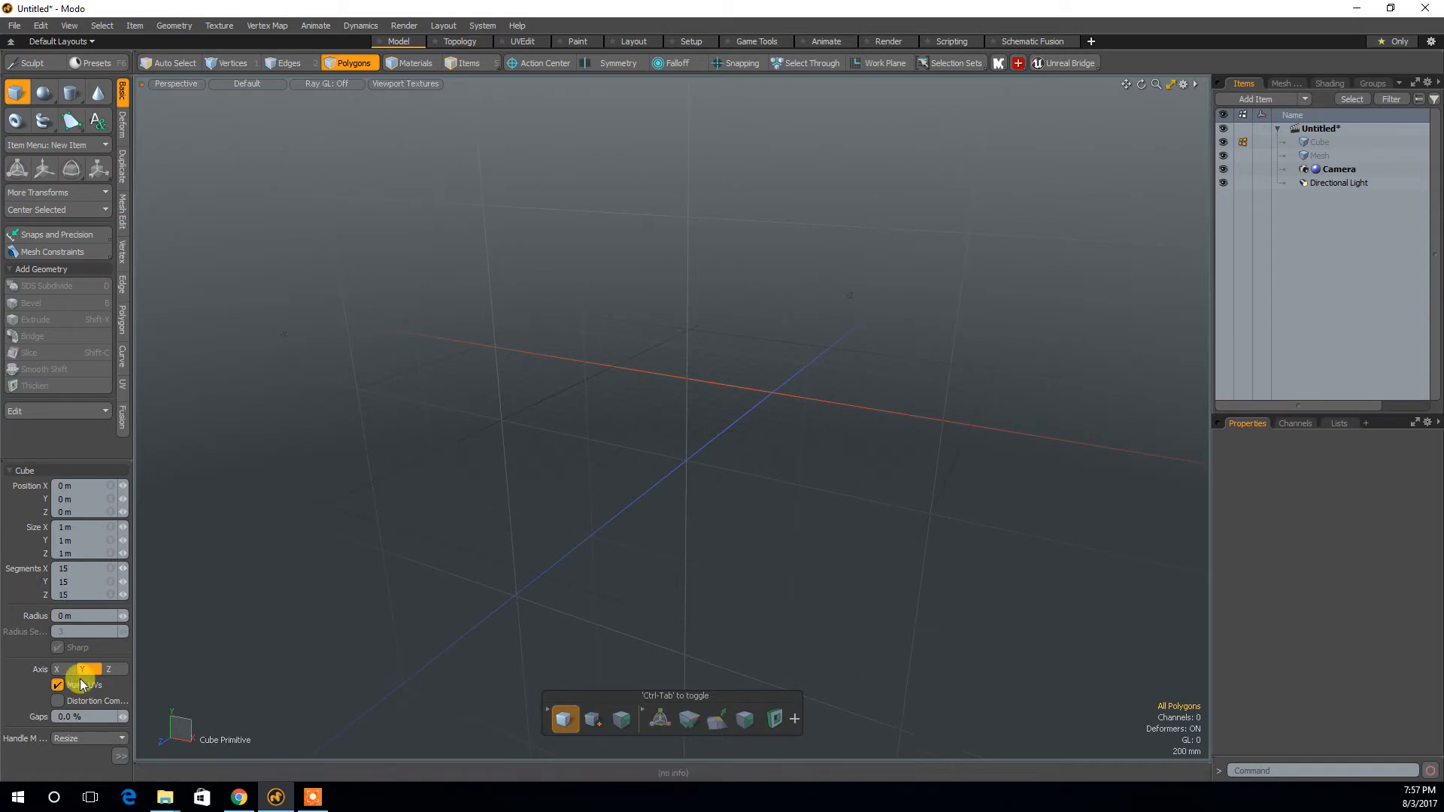
left_click(118, 757)
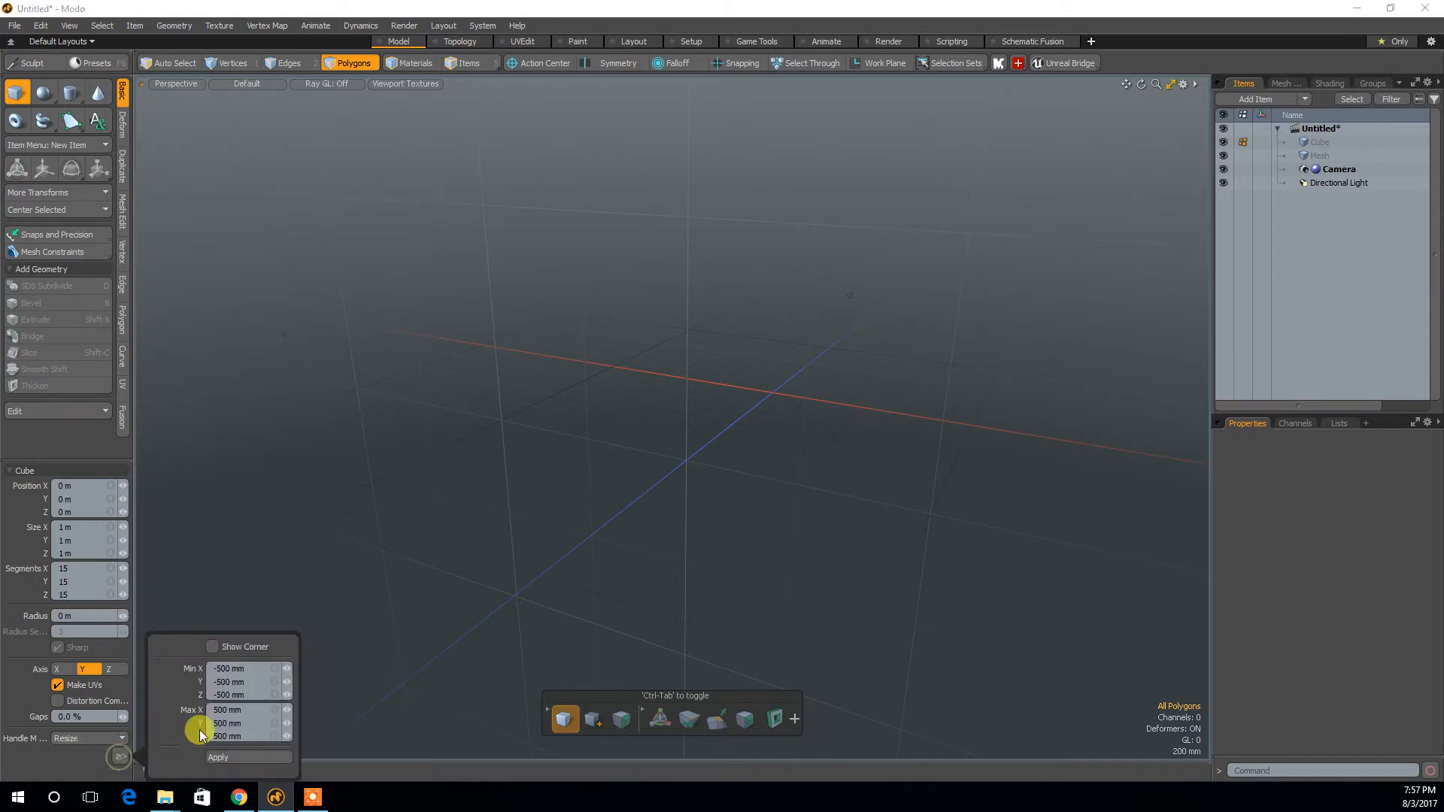
left_click(237, 755)
left_click_drag(701, 480, 739, 482, "alt")
right_click_drag(754, 468, 816, 472, "alt")
middle_click_drag(816, 473, 842, 392, "alt")
key("space")
Select a run of polygons across the segmented cube's front face and clear the selection.
left_click_drag(763, 418, 817, 402, "alt")
middle_click_drag(827, 373, 838, 474, "alt")
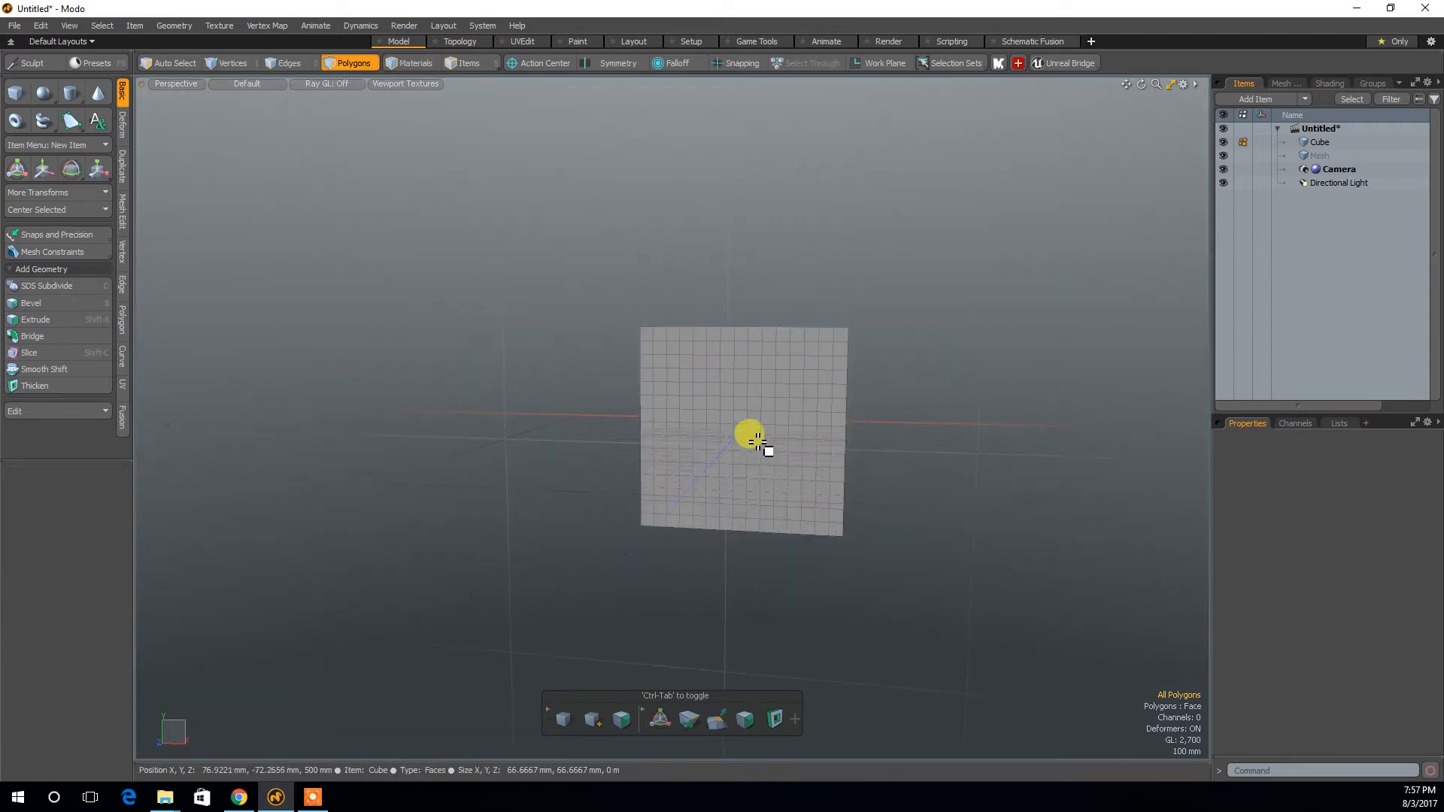
left_click(717, 383, "shift")
left_click_drag(732, 383, 895, 400, "shift")
left_click(946, 388)
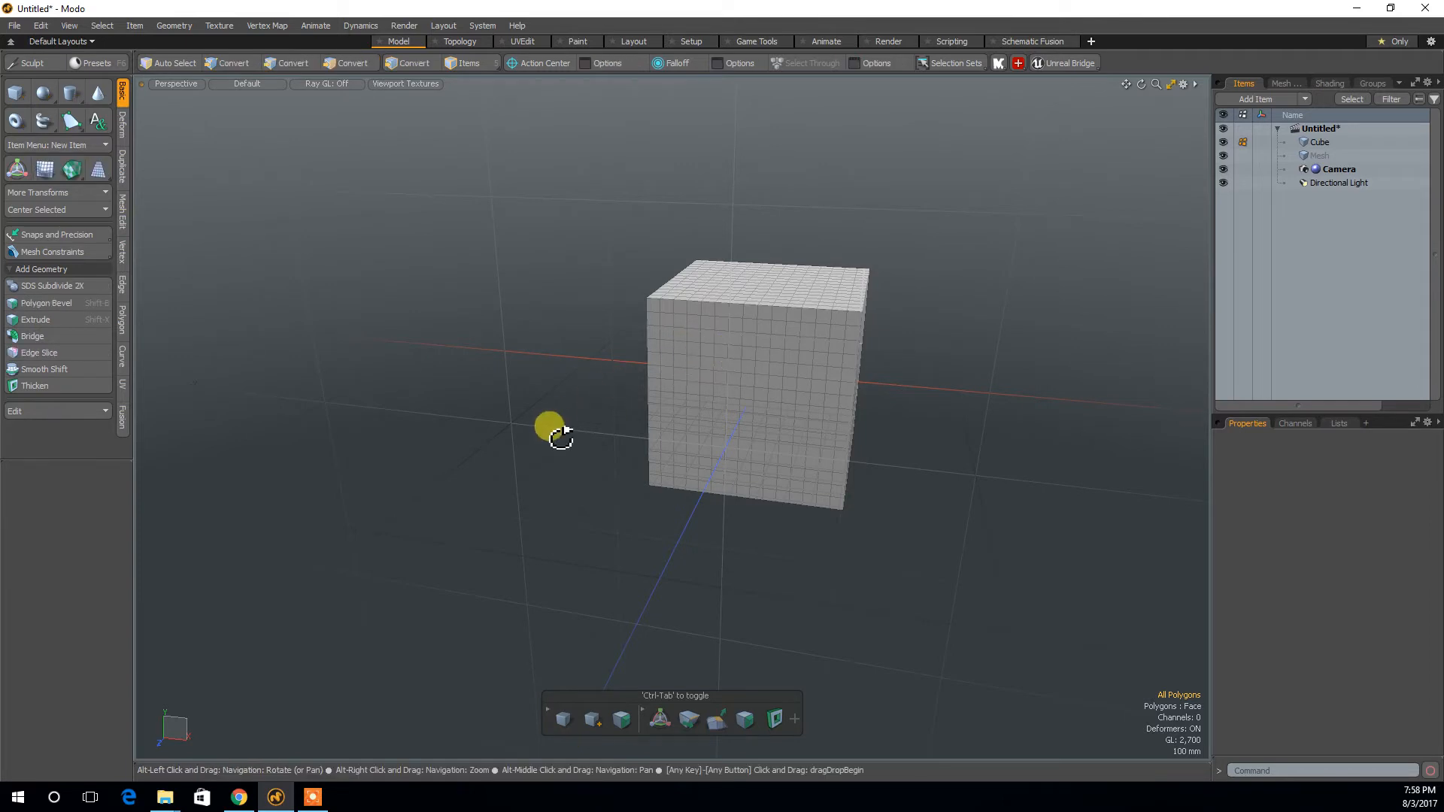
Select two side-by-side and two stacked polygons on the cube's front face and clear the selection.
left_click_drag(549, 429, 738, 377, "alt")
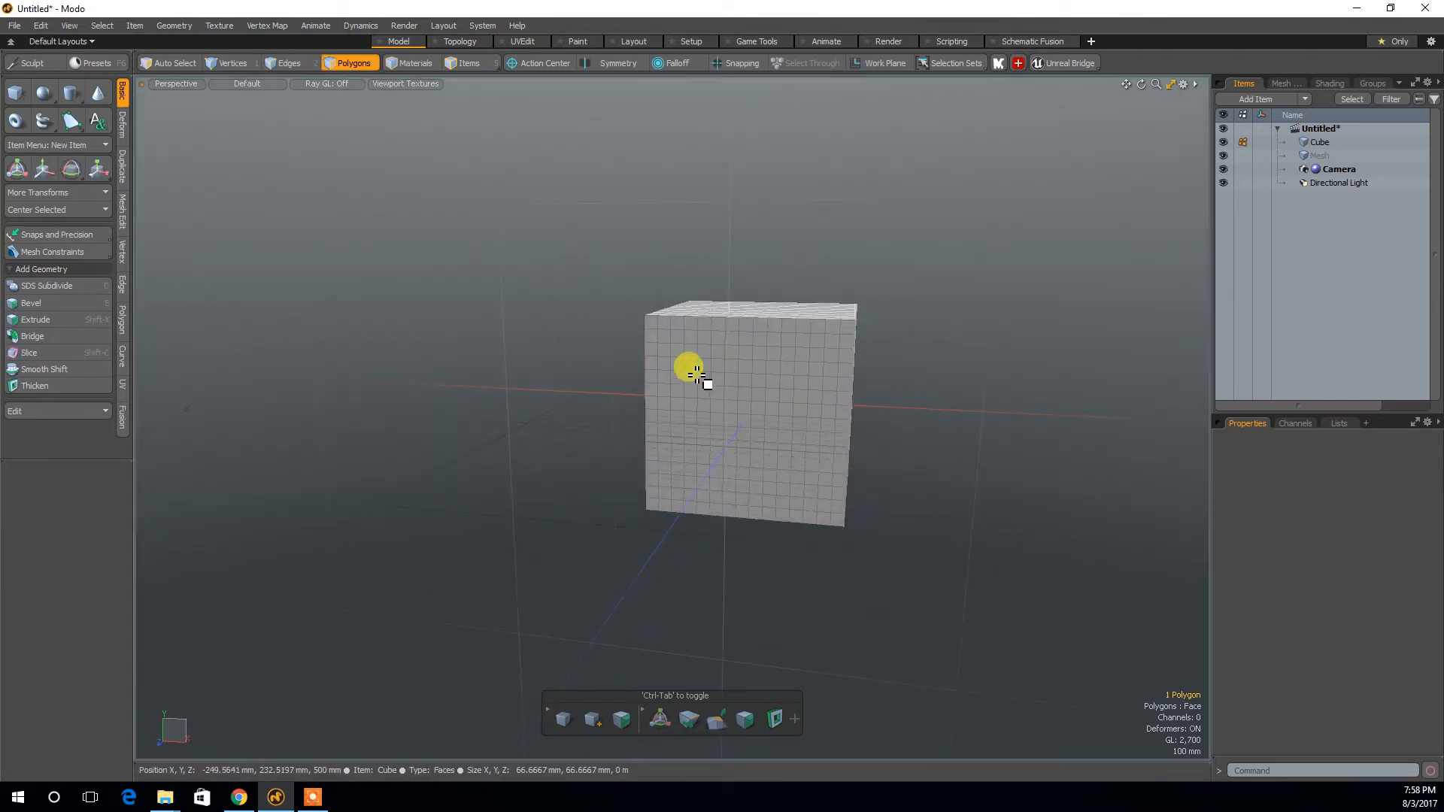
left_click(711, 370, "shift")
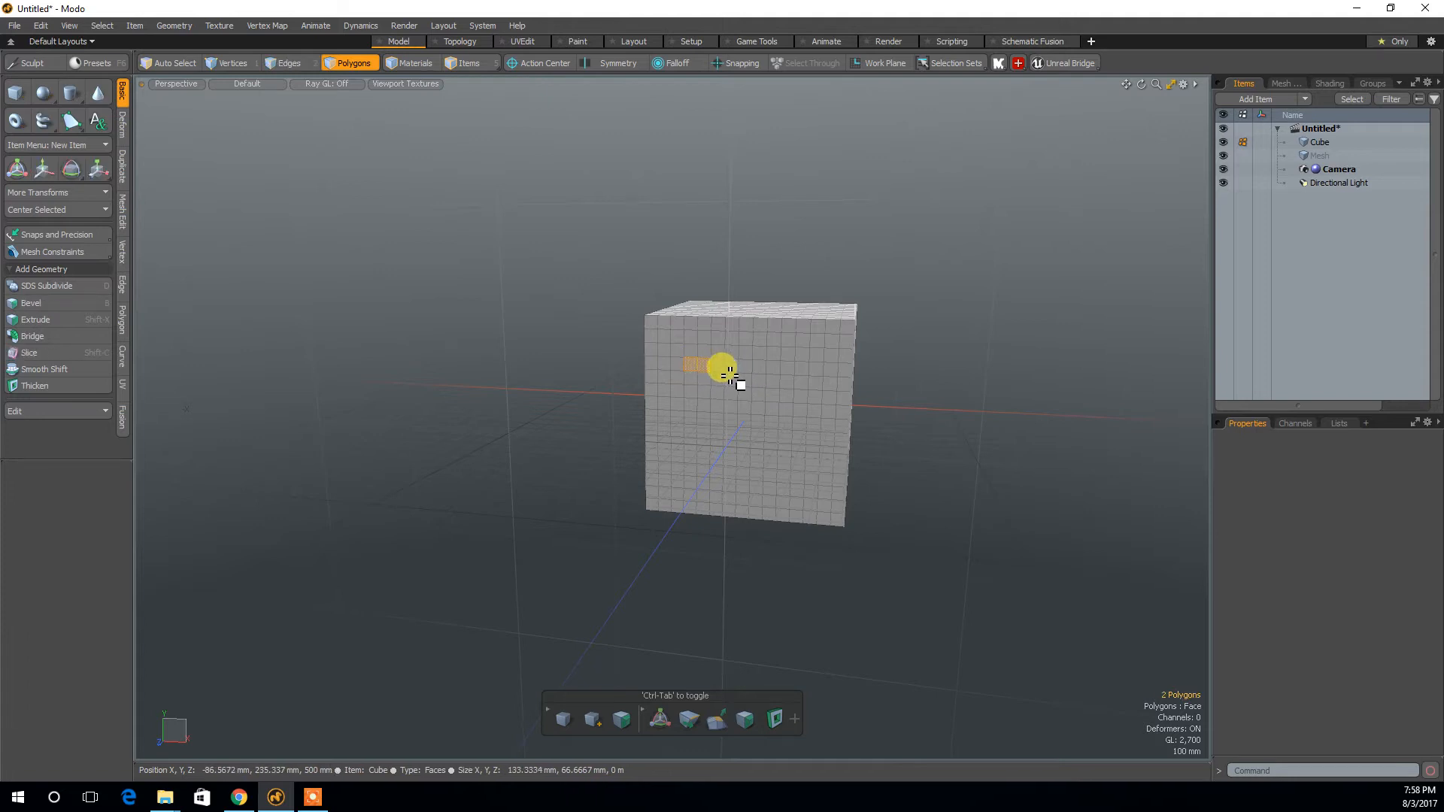
mouse_move(743, 377)
left_mouse_down("alt")
mouse_move(961, 403)
mouse_move(968, 381)
mouse_move(968, 413)
mouse_move(741, 349)
mouse_move(772, 362)
left_mouse_up("alt")
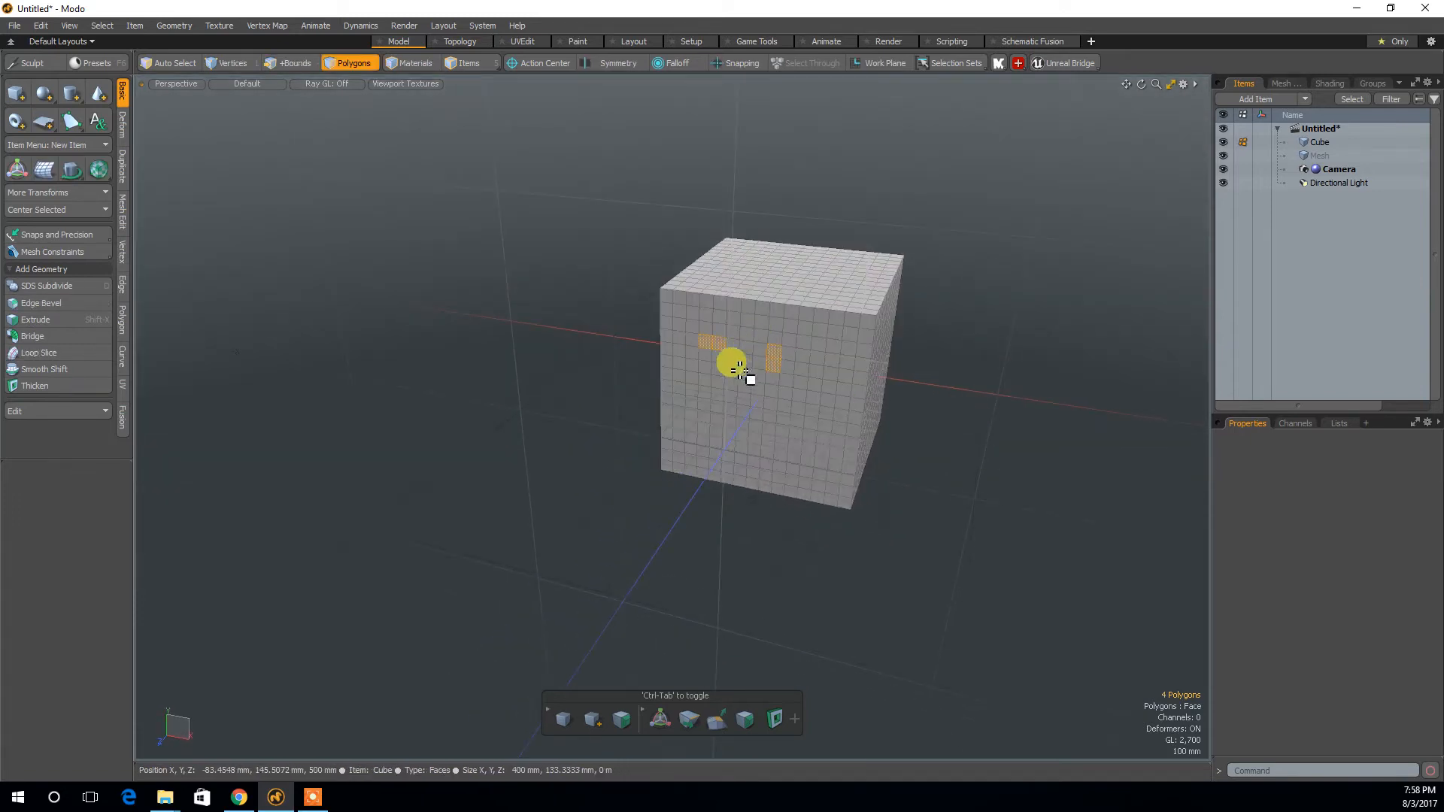
left_click_drag(941, 428, 910, 471, "alt")
key("Escape")
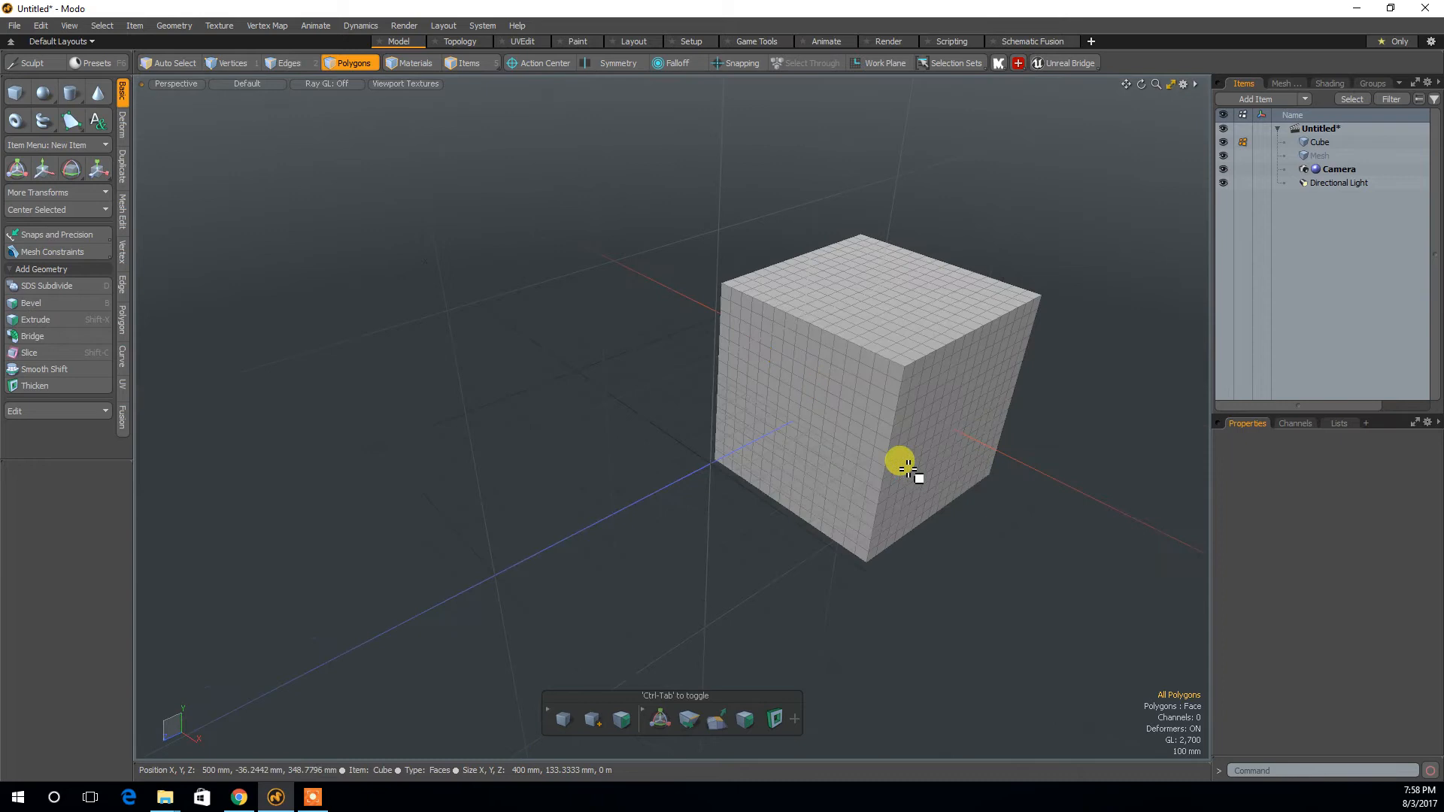
Select the whole segmented cube by its connected polygons and delete it.
left_click(819, 536)
double_click(840, 434)
key("Delete")
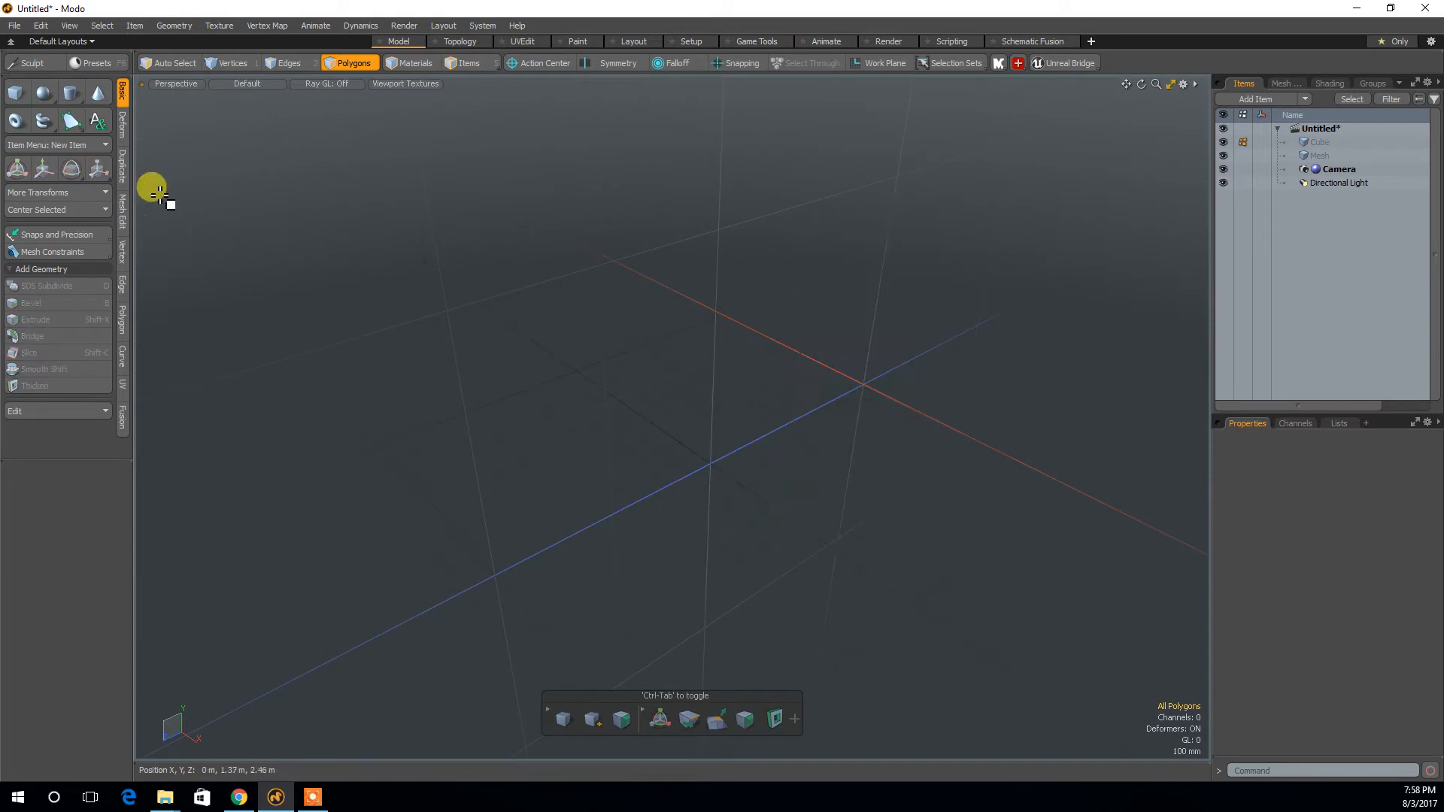
Add a 1 m cube with 2 segments on each axis at the origin and exit the primitive tool.
left_click(16, 95)
type("11")
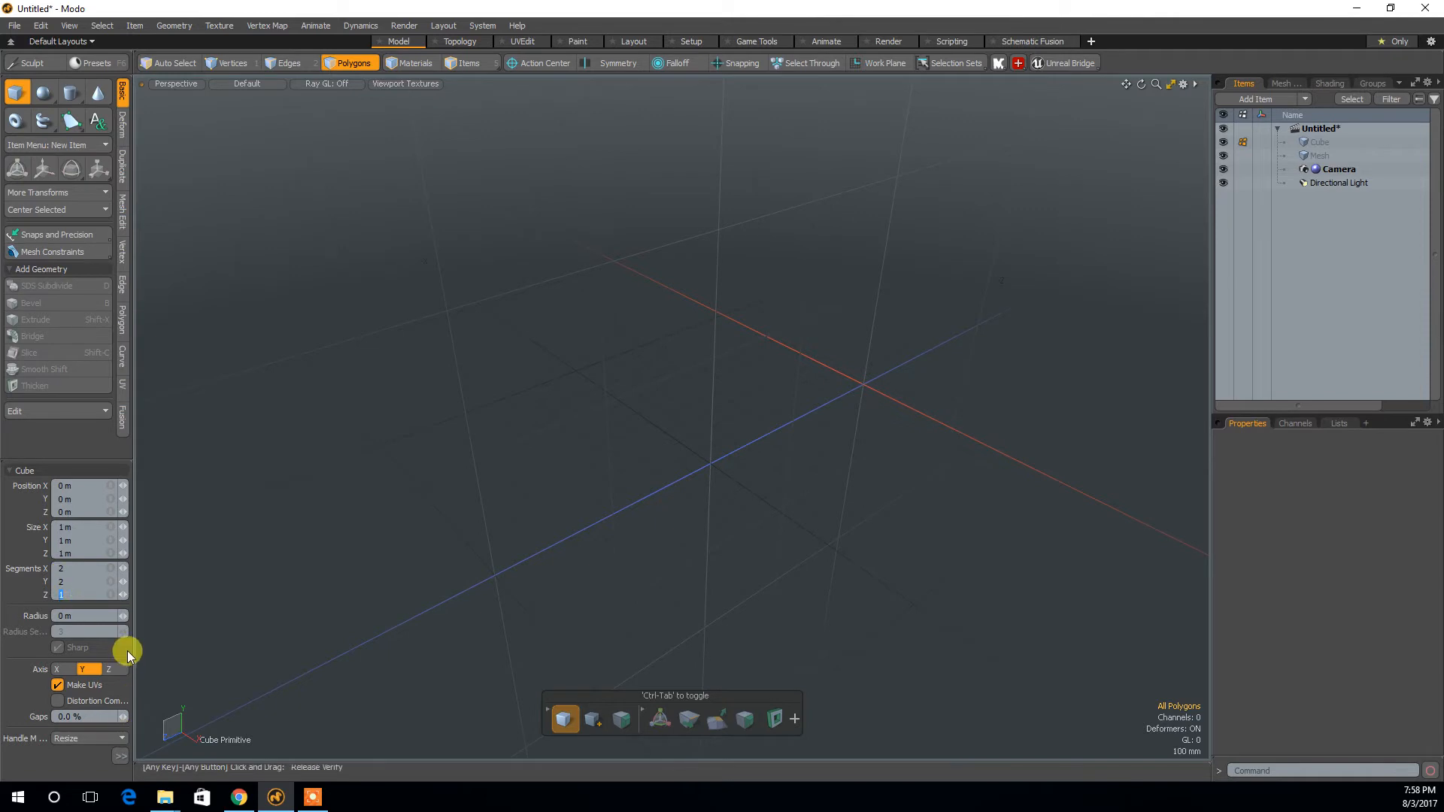
left_click(120, 757)
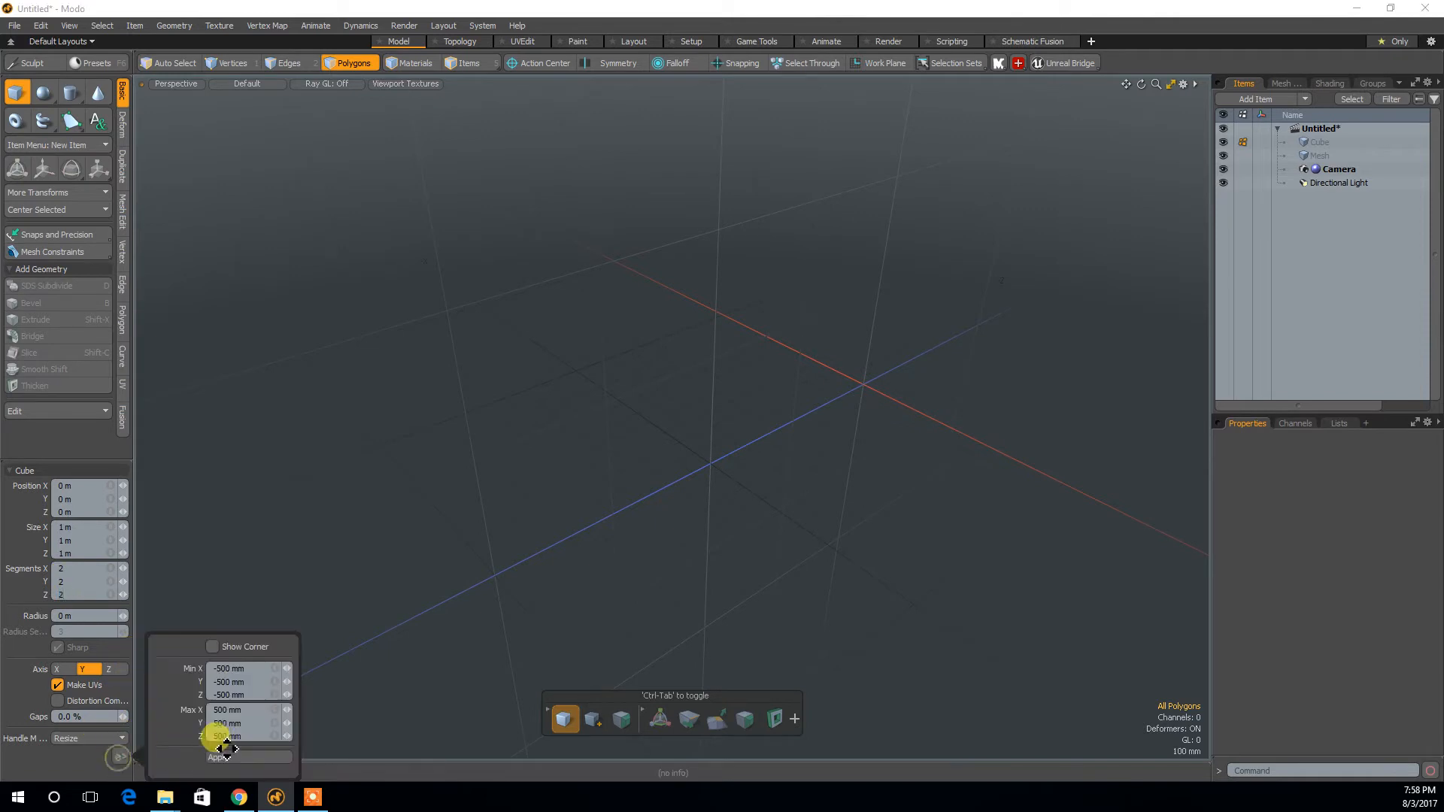
left_click(251, 758)
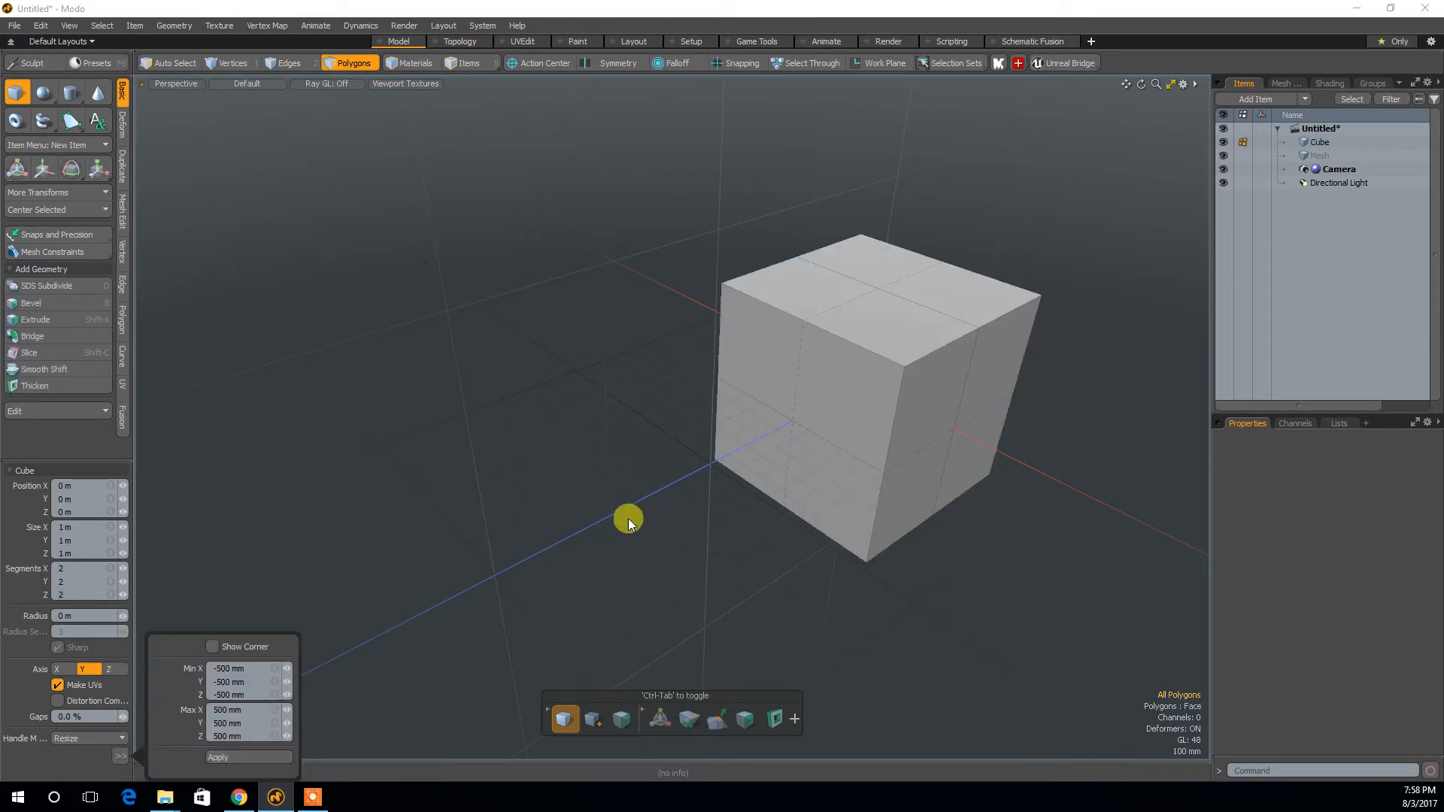
key("space")
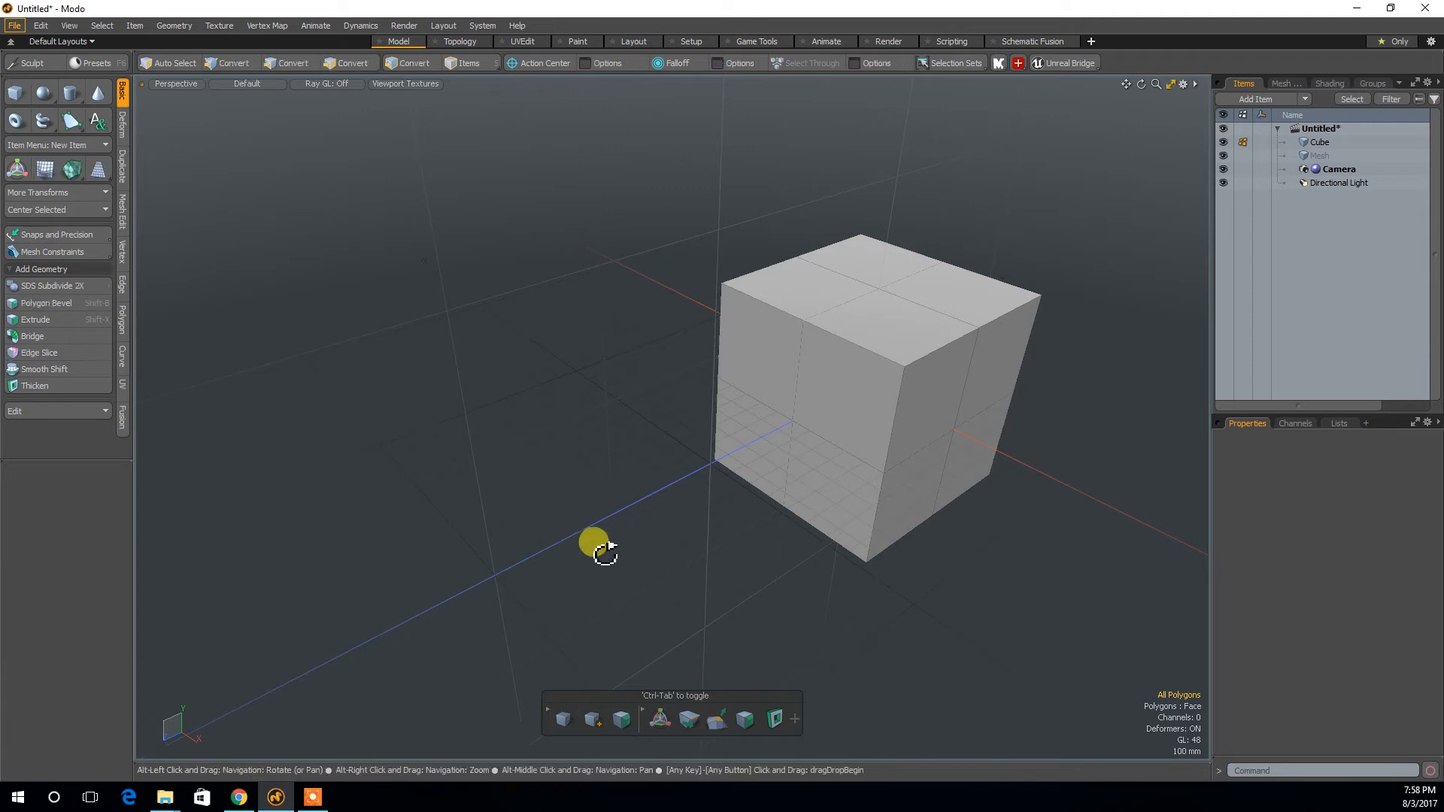
Select several polygons on the two-segment cube's front face and clear the selection.
left_click_drag(593, 543, 665, 502, "alt")
left_click(735, 356)
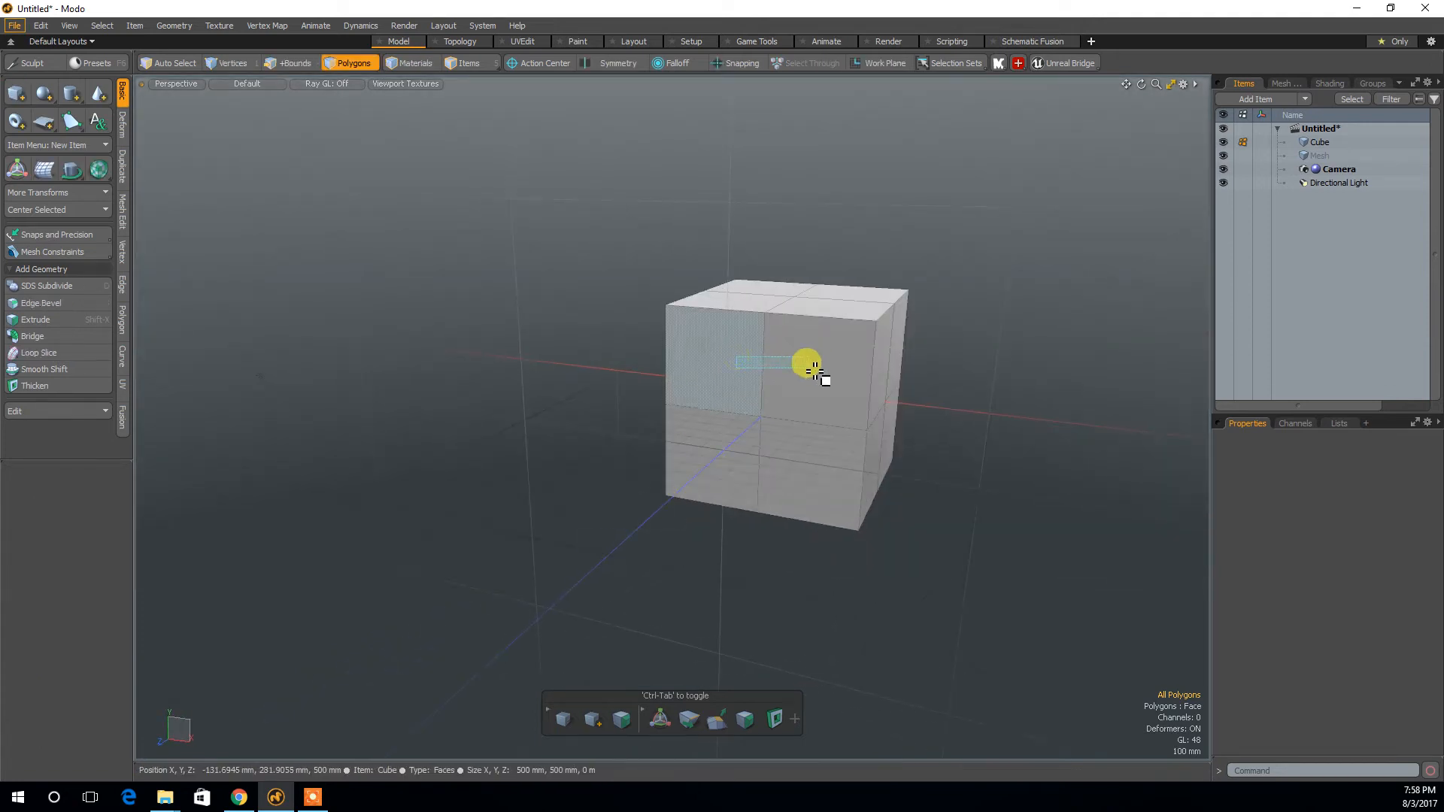
left_click(804, 421, "shift")
left_click(761, 489, "shift")
left_click_drag(884, 520, 910, 540, "alt")
key("Escape")
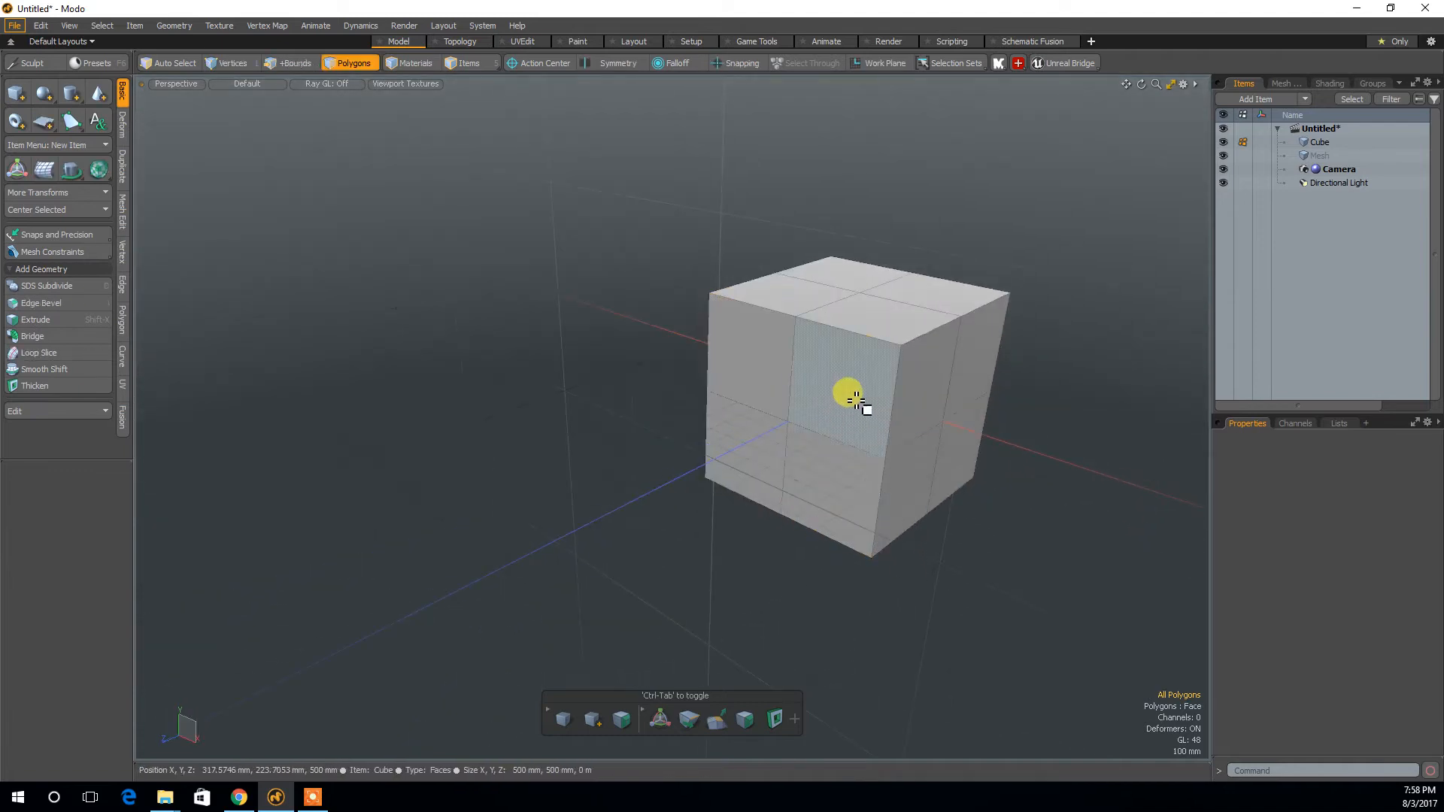
Select a front-face corner polygon and the top polygon adjoining it, and continue that selection pattern around the cube.
left_click(854, 400, "shift")
left_click_drag(800, 369, 817, 479, "alt")
left_click_drag(884, 312, 783, 484, "alt")
left_click(907, 418, "shift")
left_click_drag(783, 590, 786, 591, "alt")
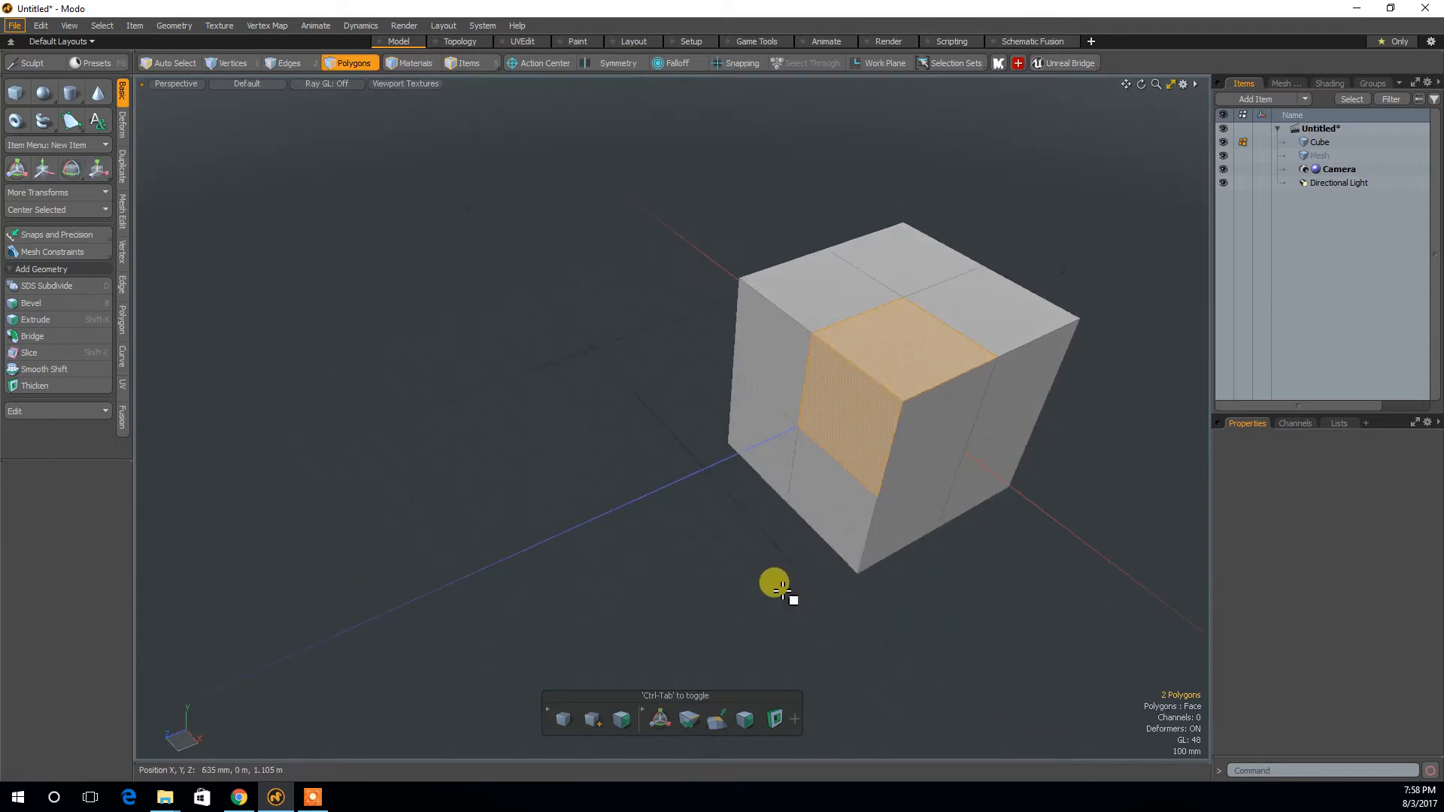
key("Up")
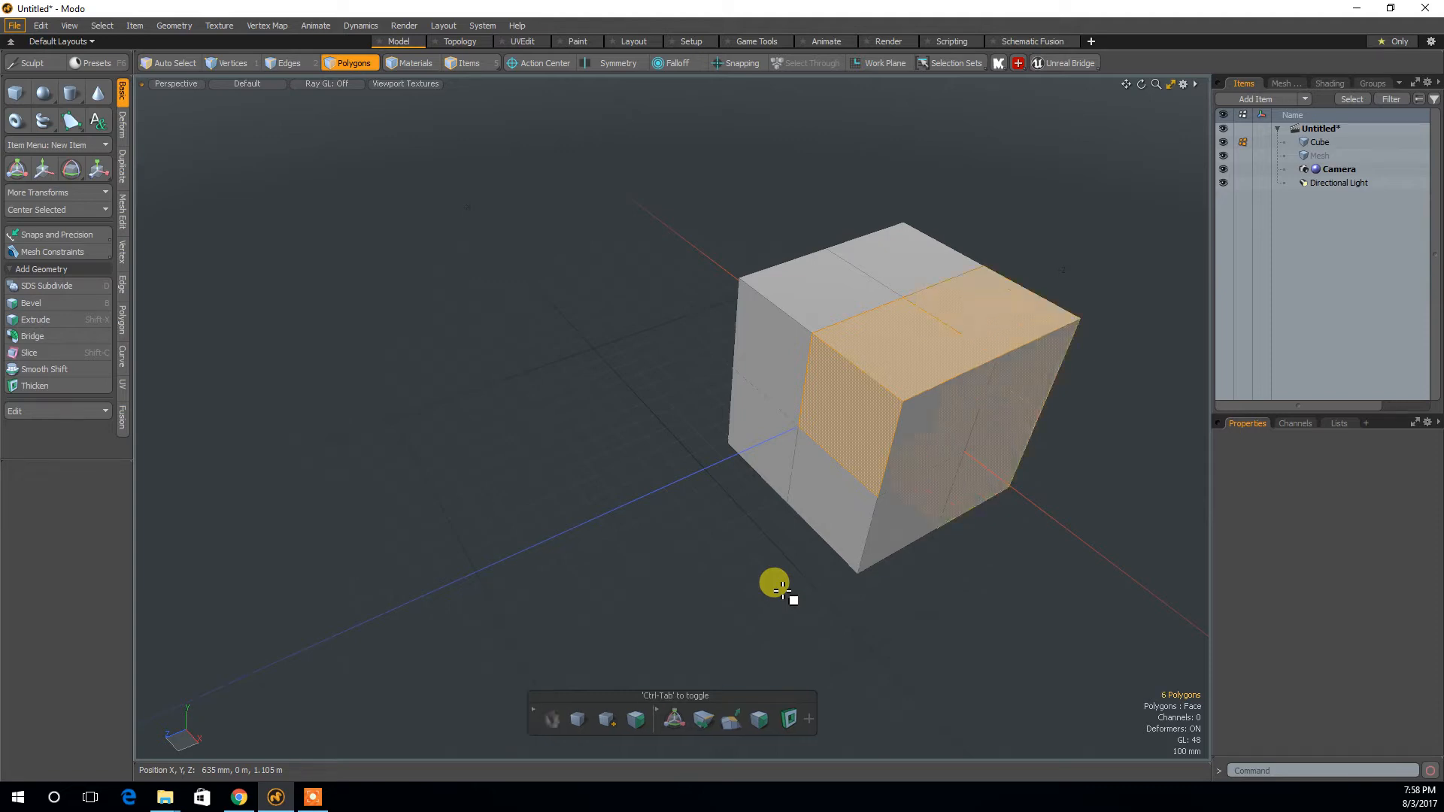
key("Up")
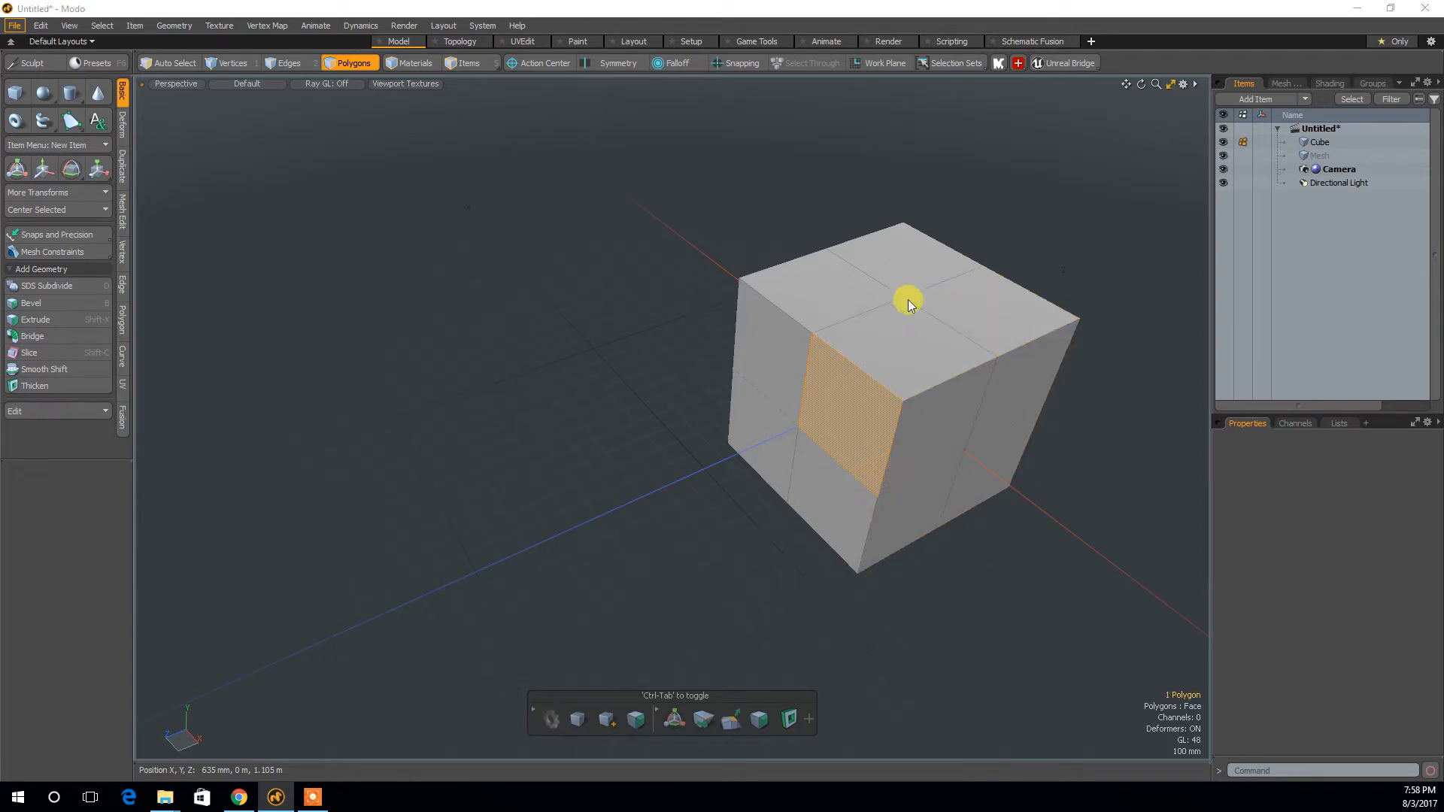
Try to continue the selection pattern from only one front-face polygon, and dismiss the dialog.
key("Up")
left_click_drag(1335, 347, 566, 410)
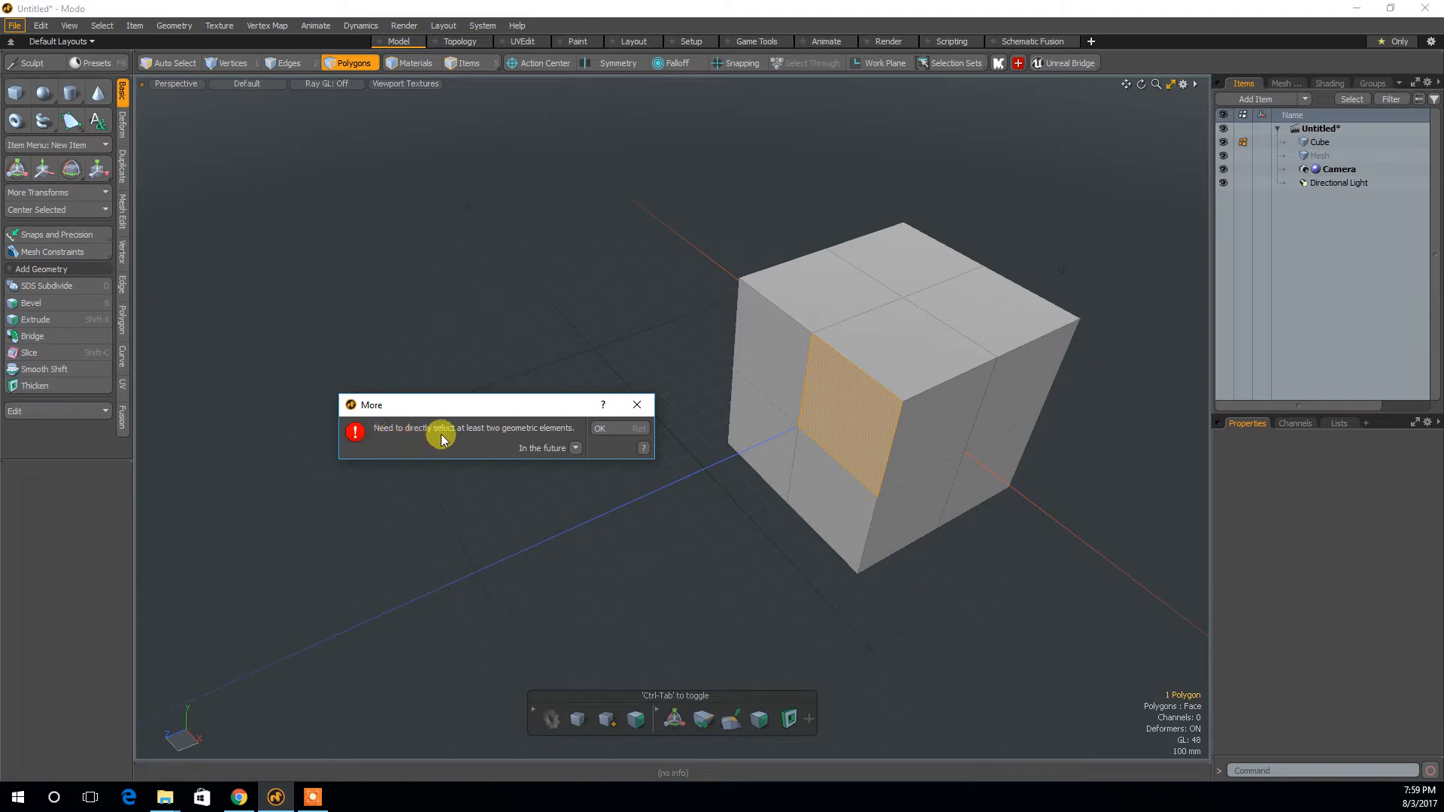
left_click(608, 430)
left_click(958, 567)
Select the two upper polygons on the cube's side face and turn them into a polygon loop around the cube.
left_click_drag(989, 609, 925, 585, "alt")
left_click(944, 479)
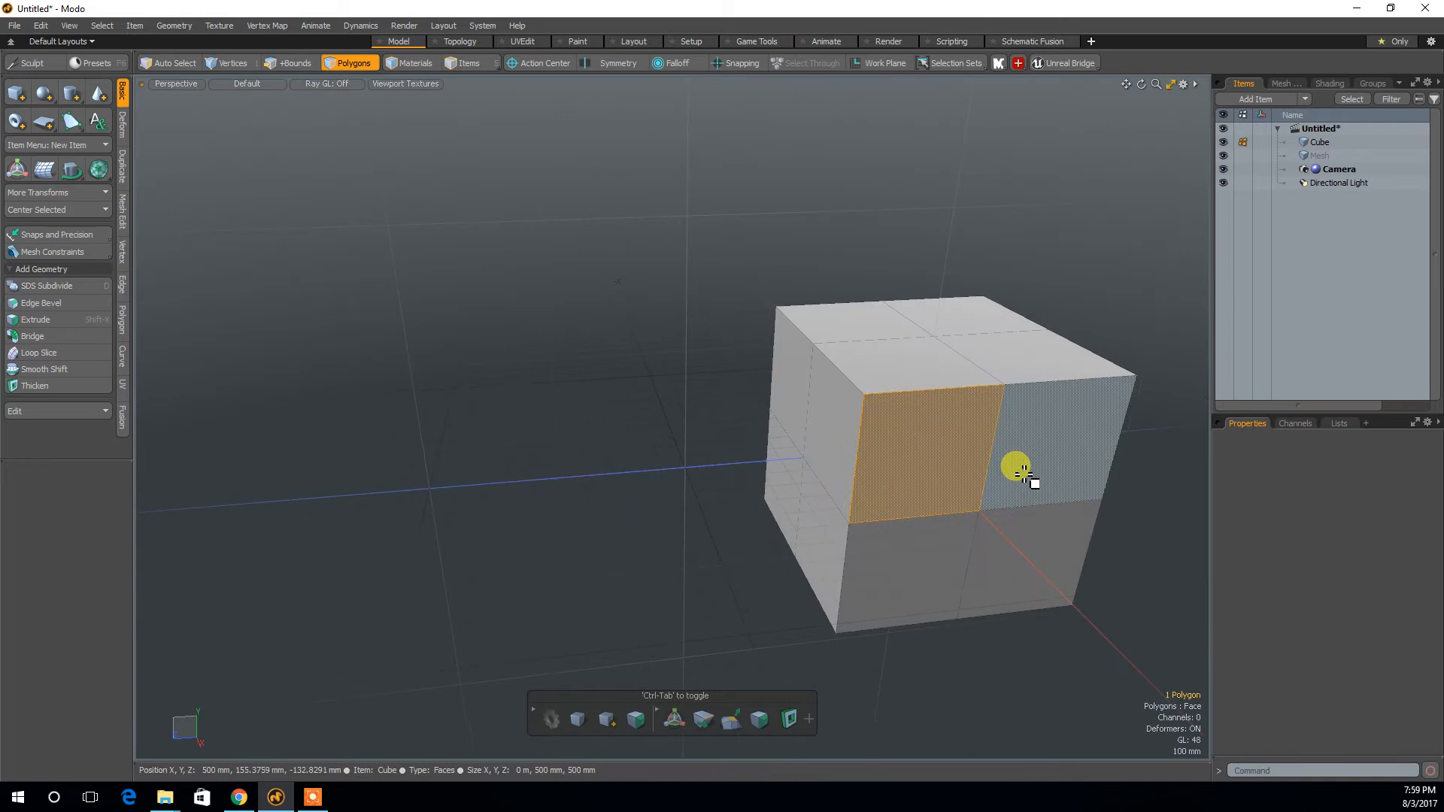
left_click(1023, 473, "shift")
left_click_drag(1103, 516, 1000, 514, "alt")
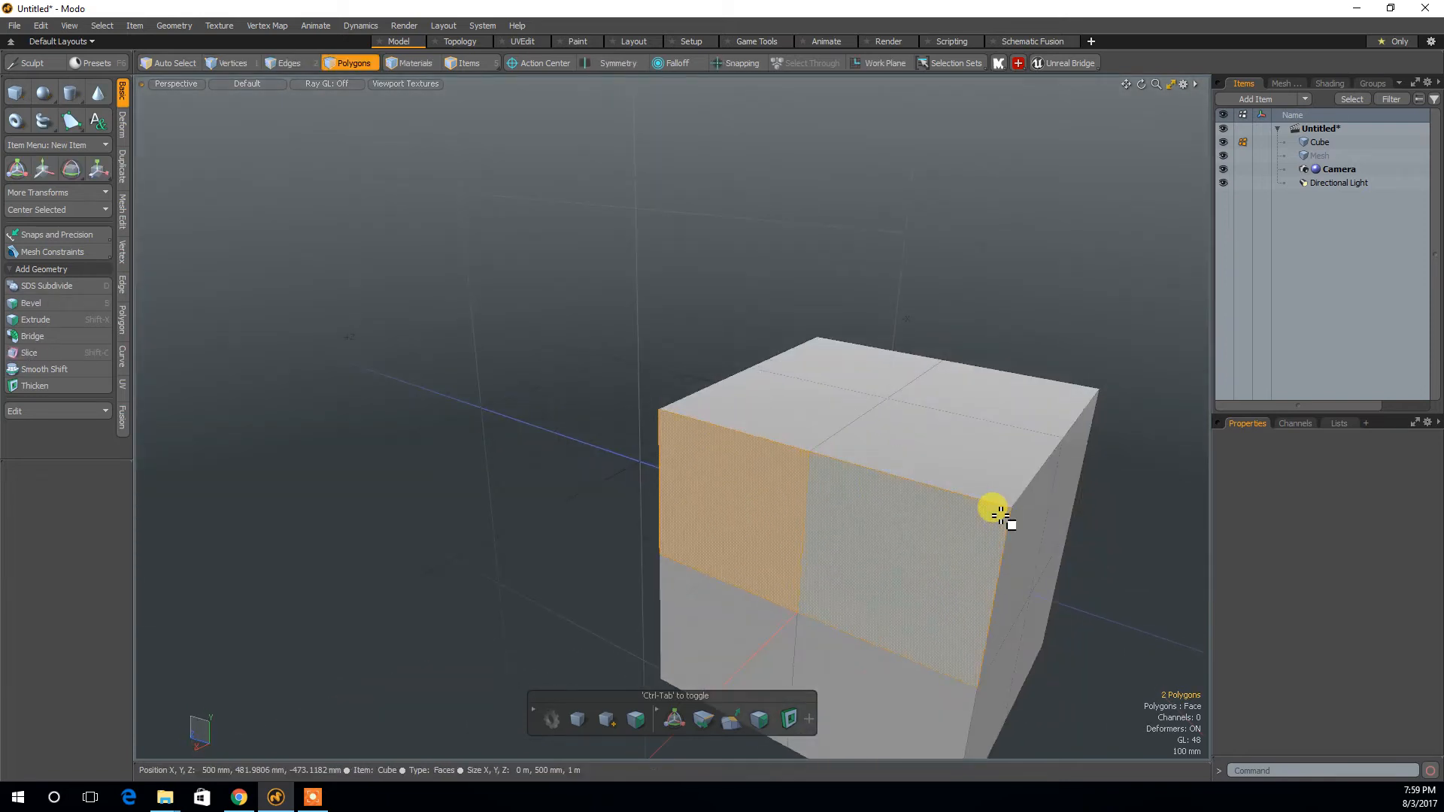
key("l")
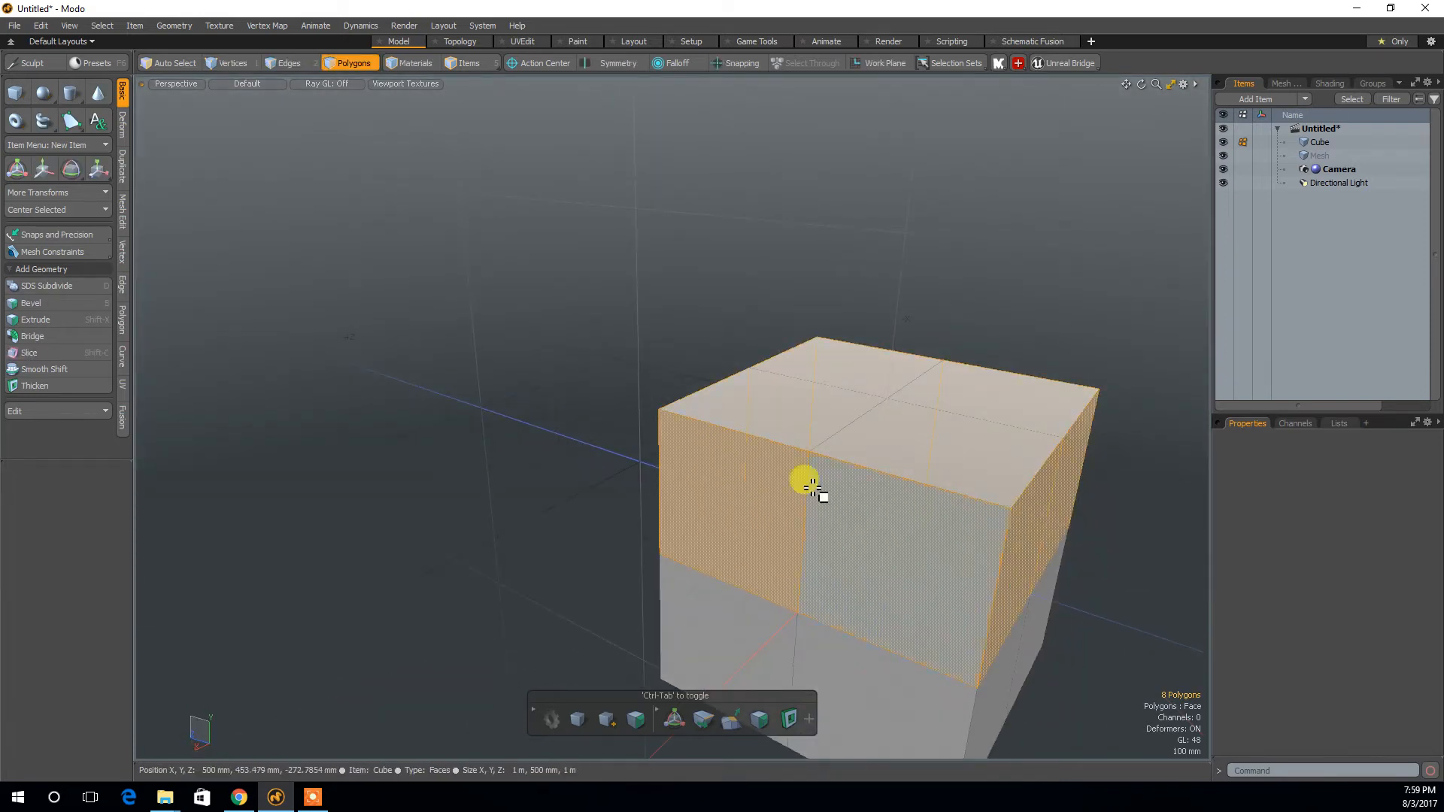
Reduce the looped polygon selection step by step and clear it.
left_click_drag(538, 507, 734, 558, "alt")
key("Down")
key("Down")
key("Down")
key("Down")
key("Down")
left_click(681, 553)
Select the whole two-segment cube by its connected polygons and delete it.
left_click_drag(703, 535, 783, 476, "alt")
key("2")
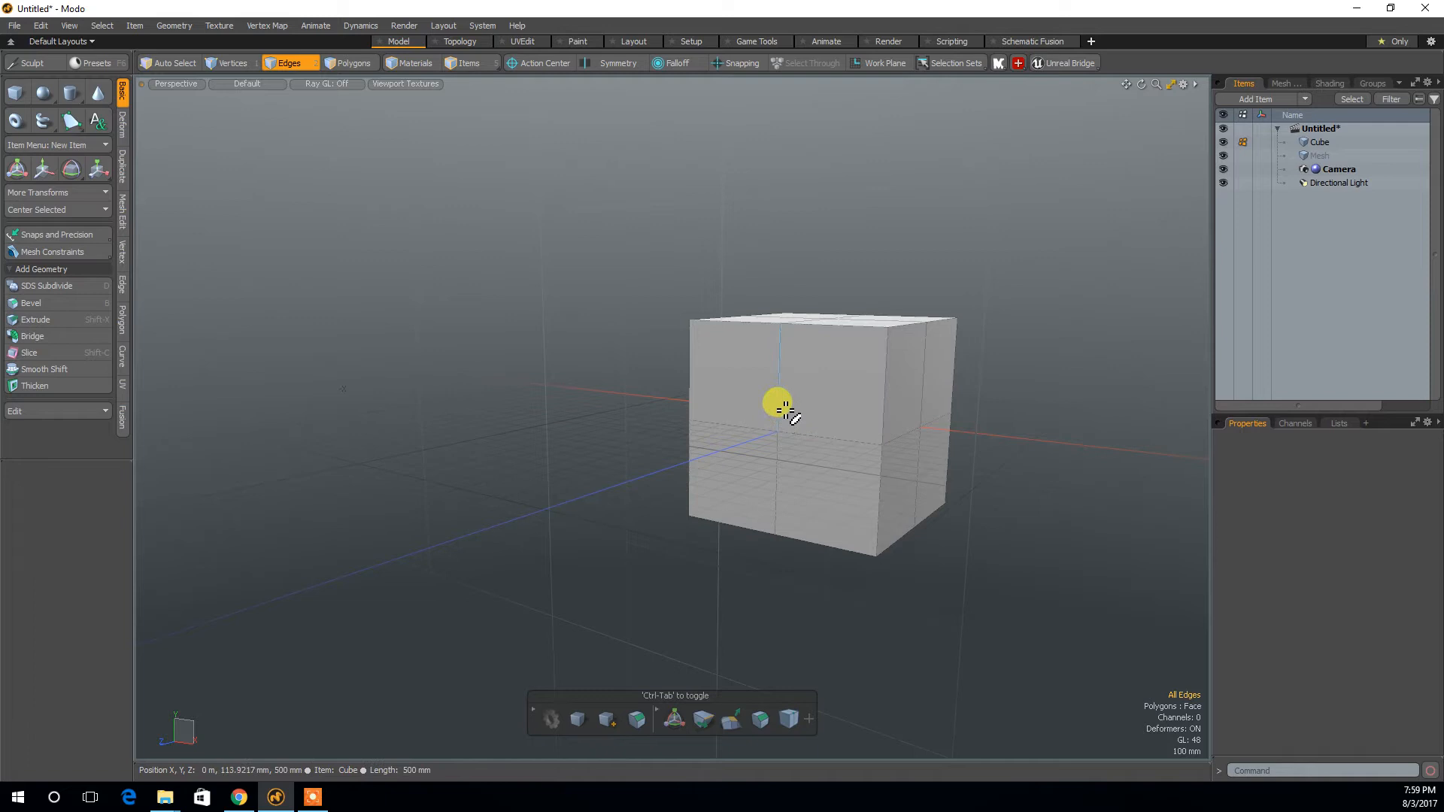
key("3")
double_click(786, 408)
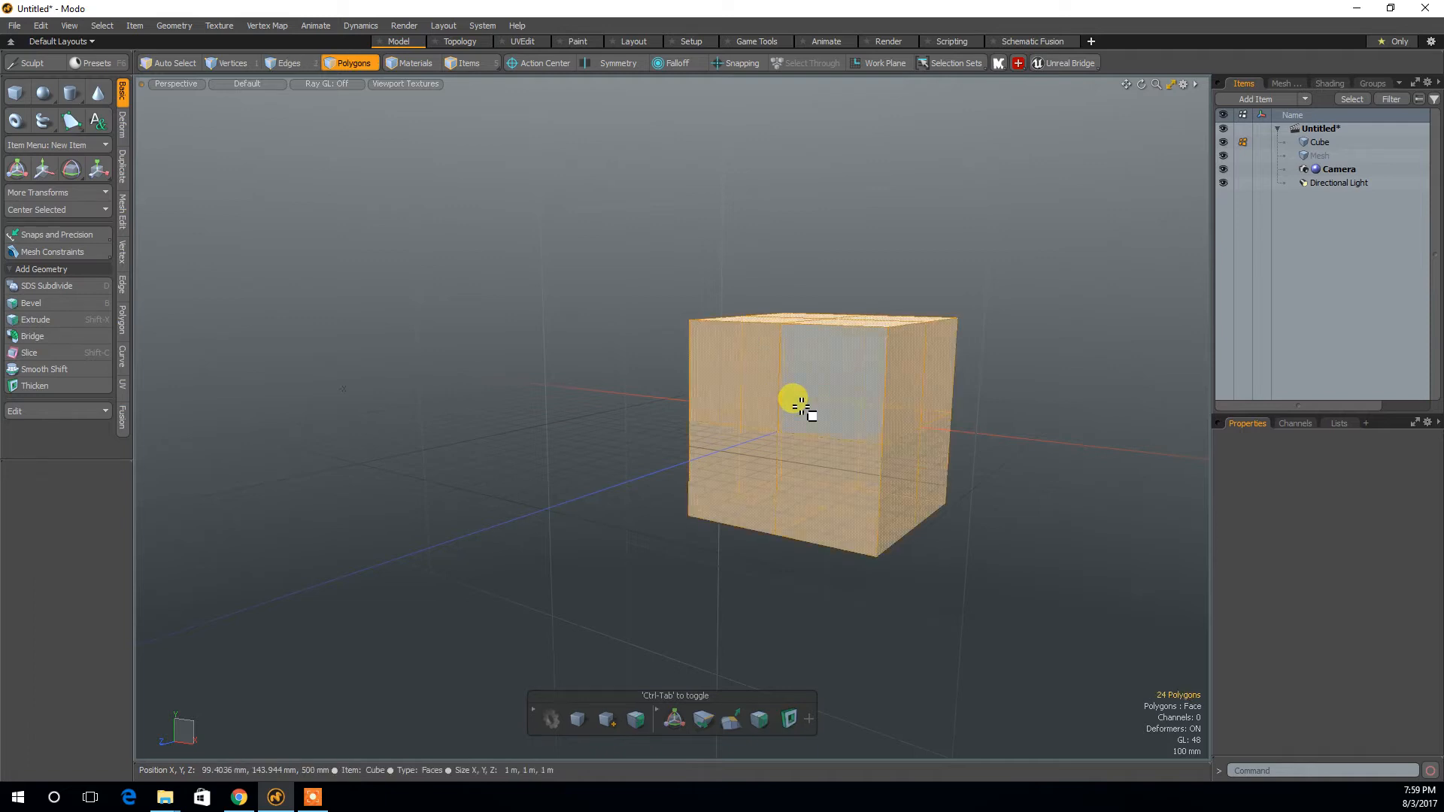
key("Delete")
Add a 1 m cube with 5 segments on each axis at the origin and exit the primitive tool.
left_click(18, 94)
left_click(82, 568)
type("5")
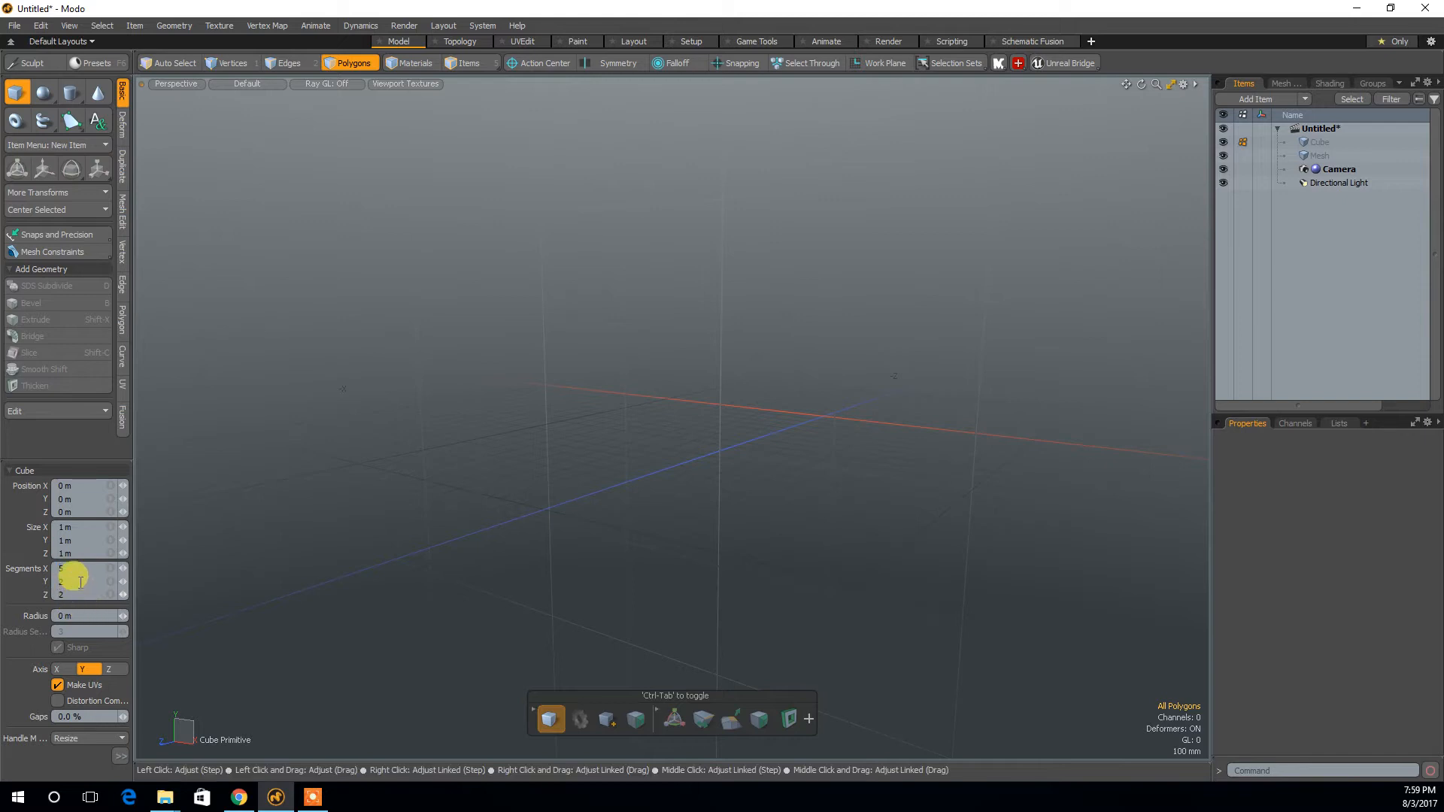
left_click(69, 594)
type("5")
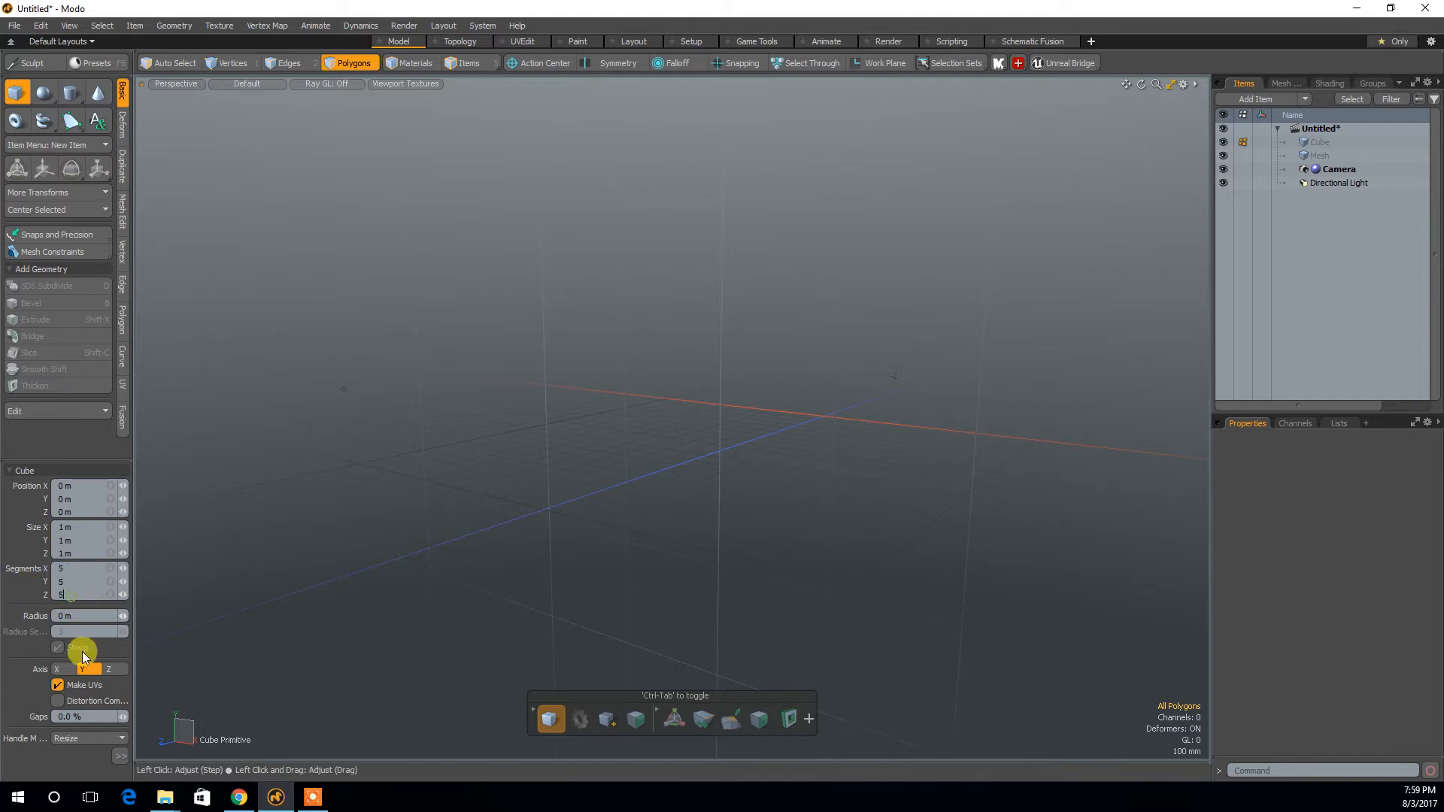
left_click(122, 756)
left_click(224, 756)
left_click(570, 532)
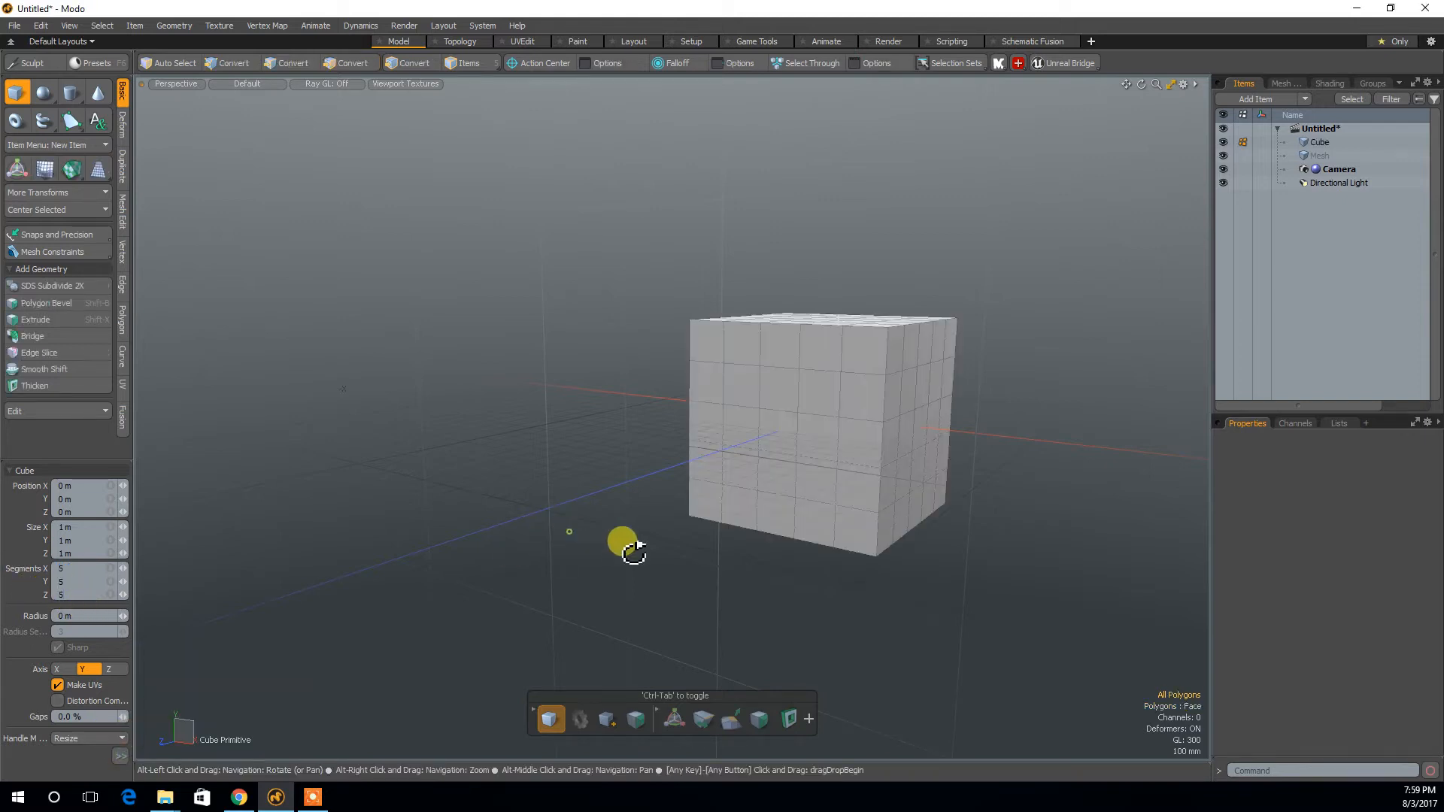
key("space")
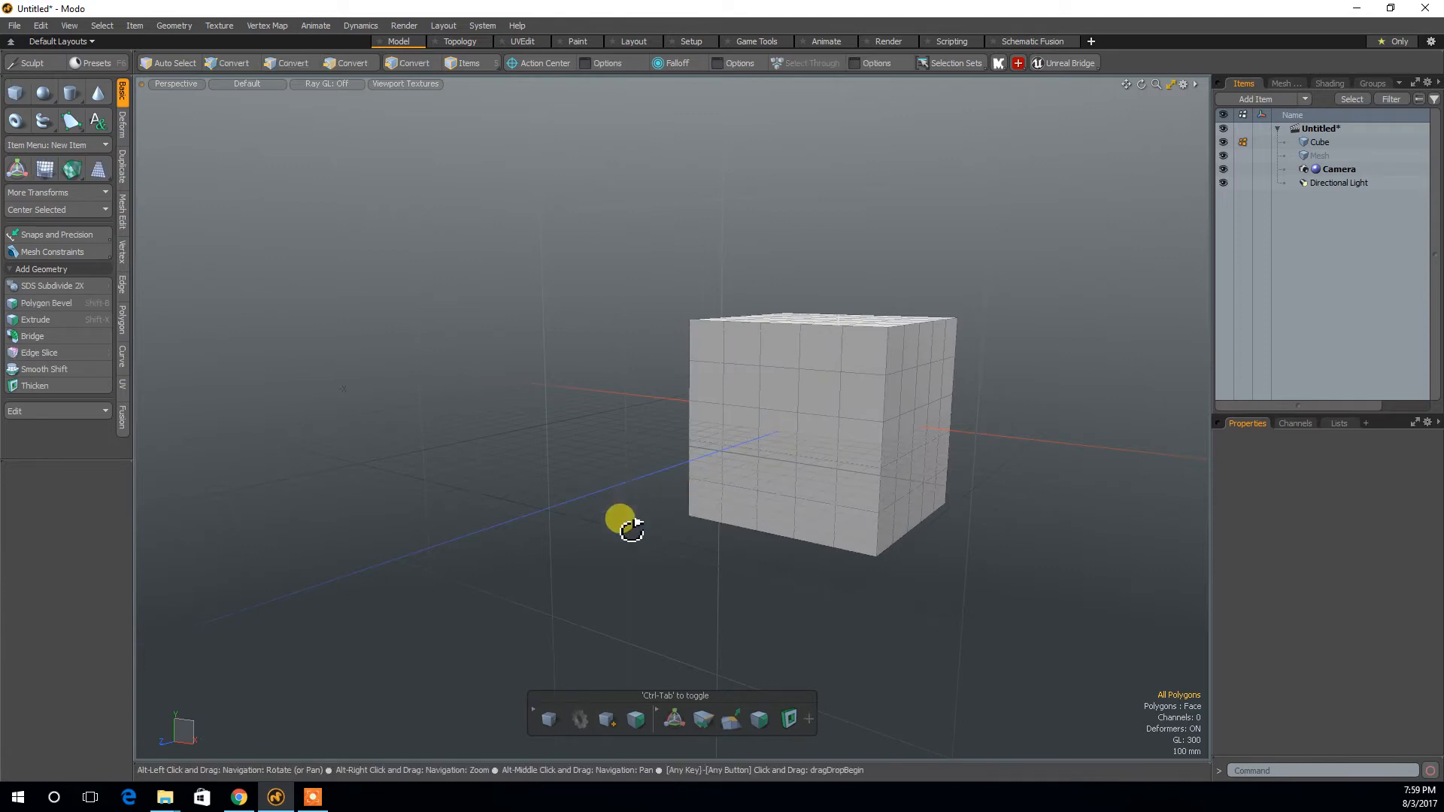
Select the centre polygon of the cube's front face and practise expanding and shrinking the selection around it.
left_click_drag(632, 524, 681, 515, "alt")
left_click(753, 428)
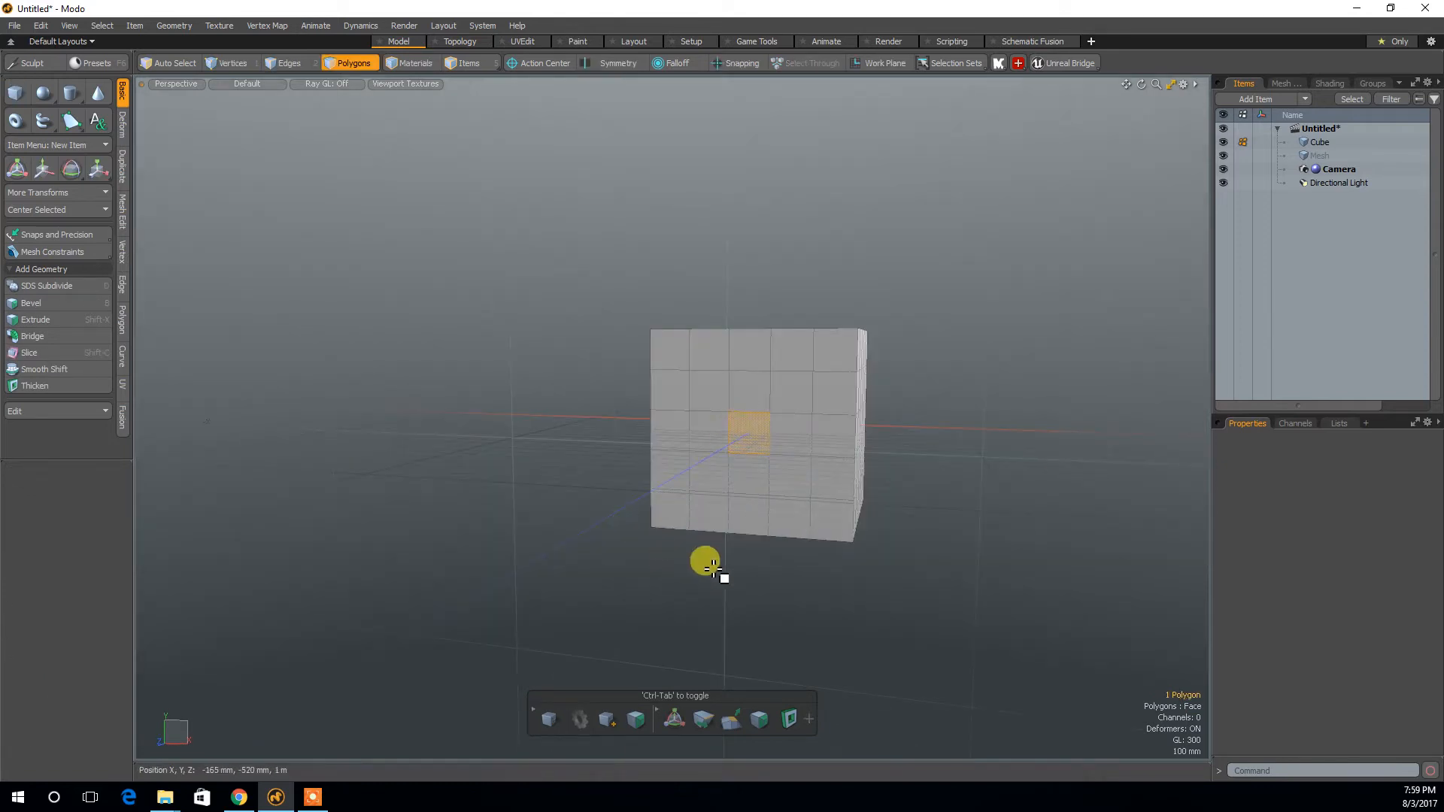
key("shift")
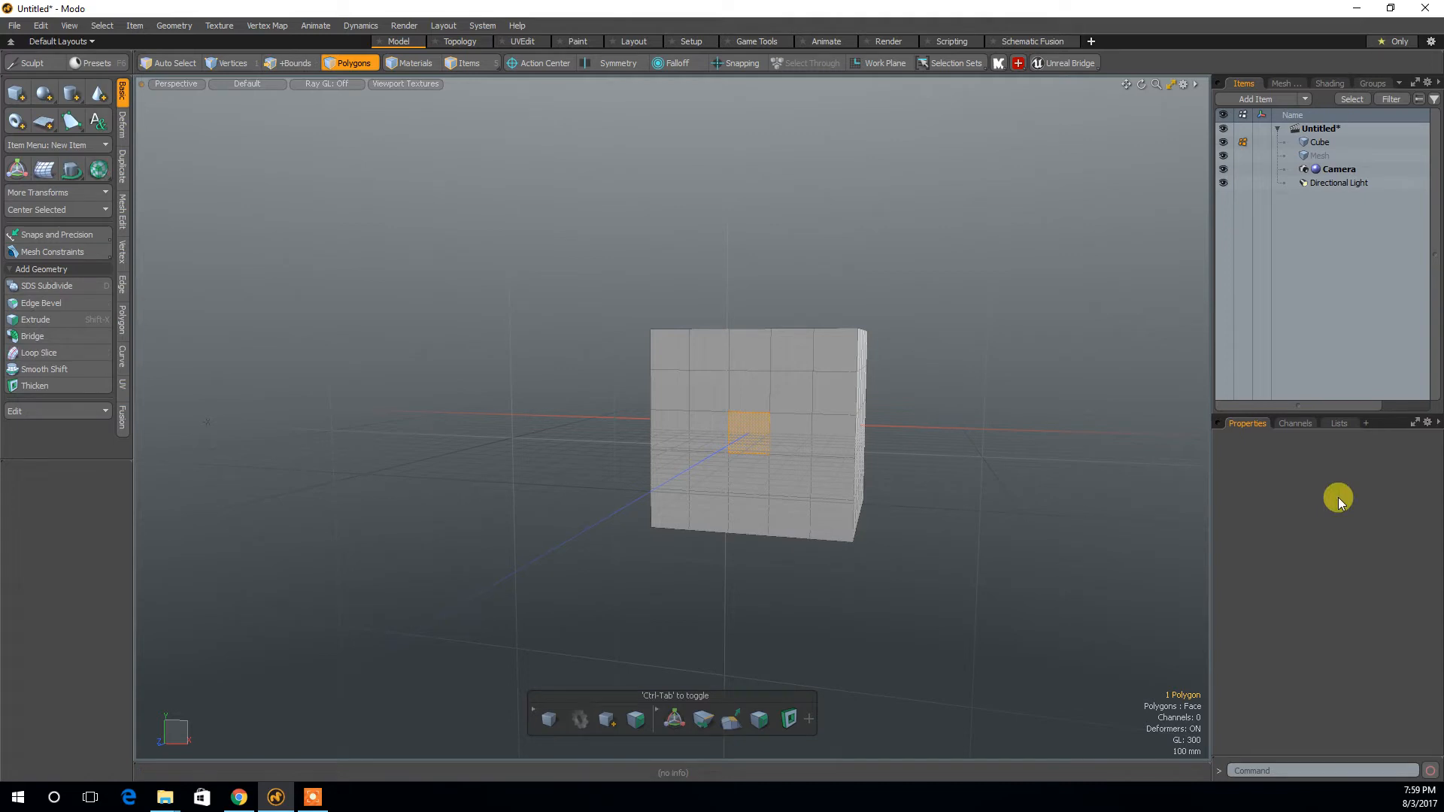
key("shift+Up")
key("shift+Down")
key("shift+Down")
key("shift+Up")
Expand the selection repeatedly from the front face across the cube and shrink it until no polygons are selected.
left_click_drag(1041, 375, 1009, 445, "alt")
key("shift+Up")
key("shift+Up")
key("shift+Up")
key("shift+Up")
key("shift+Up")
key("shift+Down")
key("shift+Down")
key("shift+Down")
key("shift+Down")
key("shift+Down")
key("shift+Down")
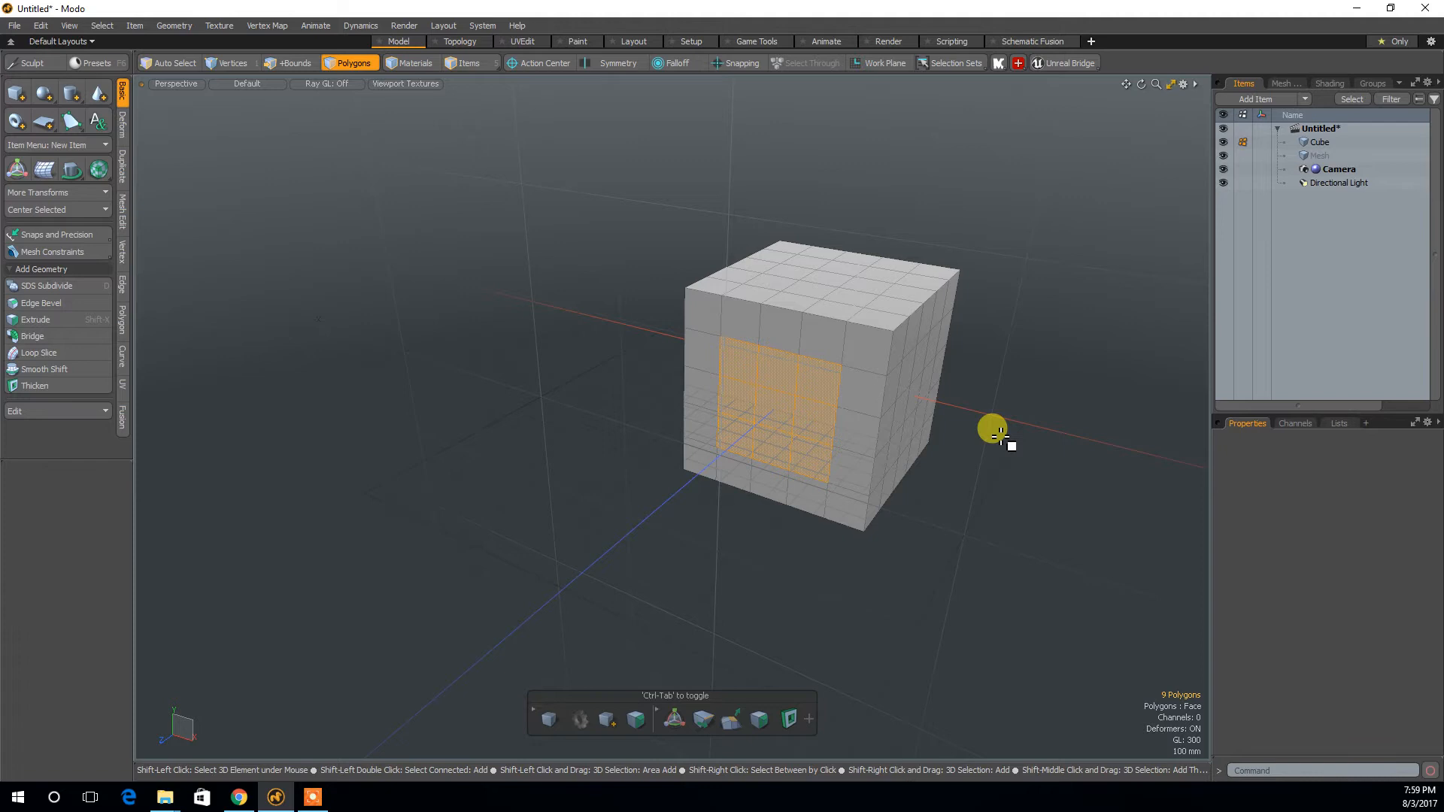
key("shift+Down")
key("shift+Up")
key("shift+Down")
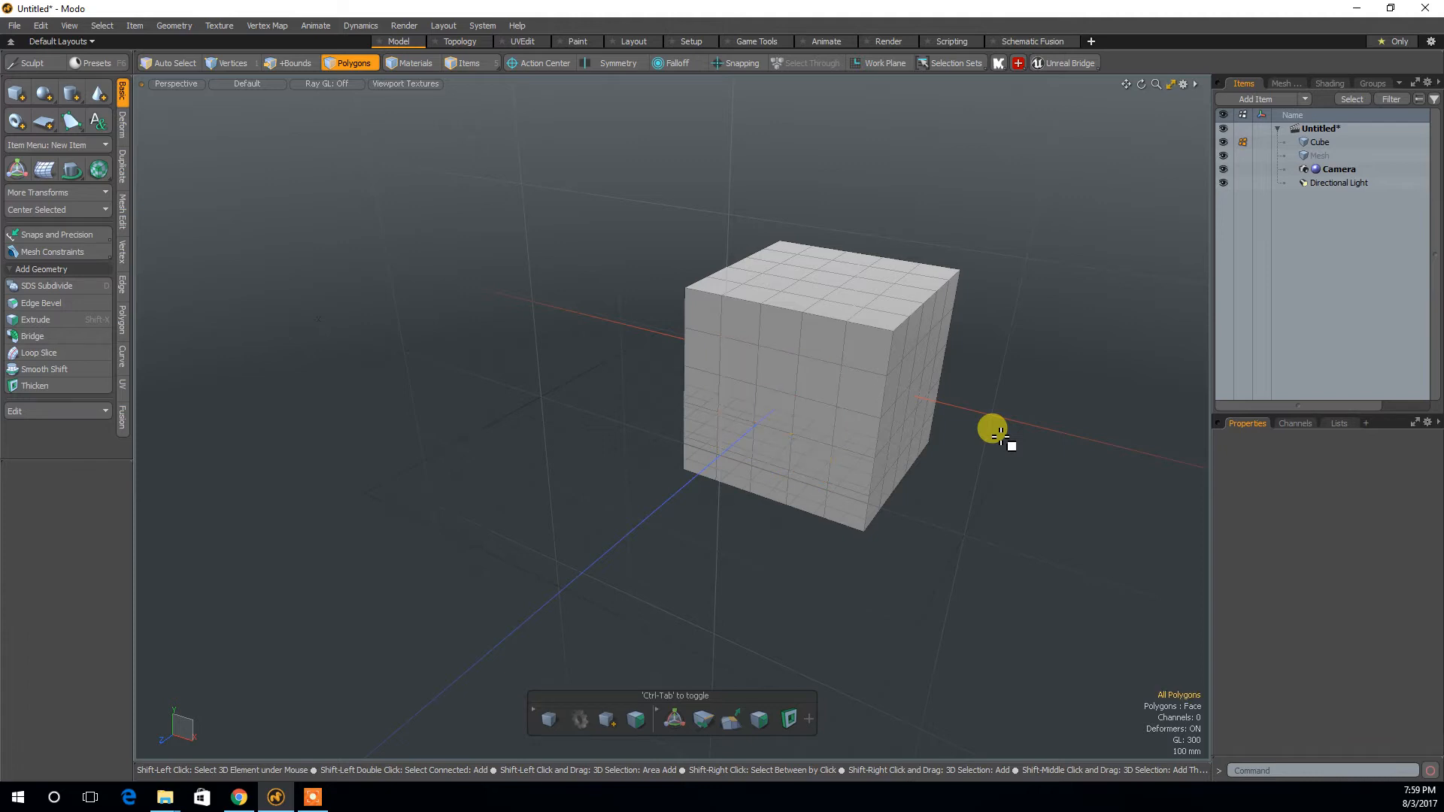
key("shift+Up")
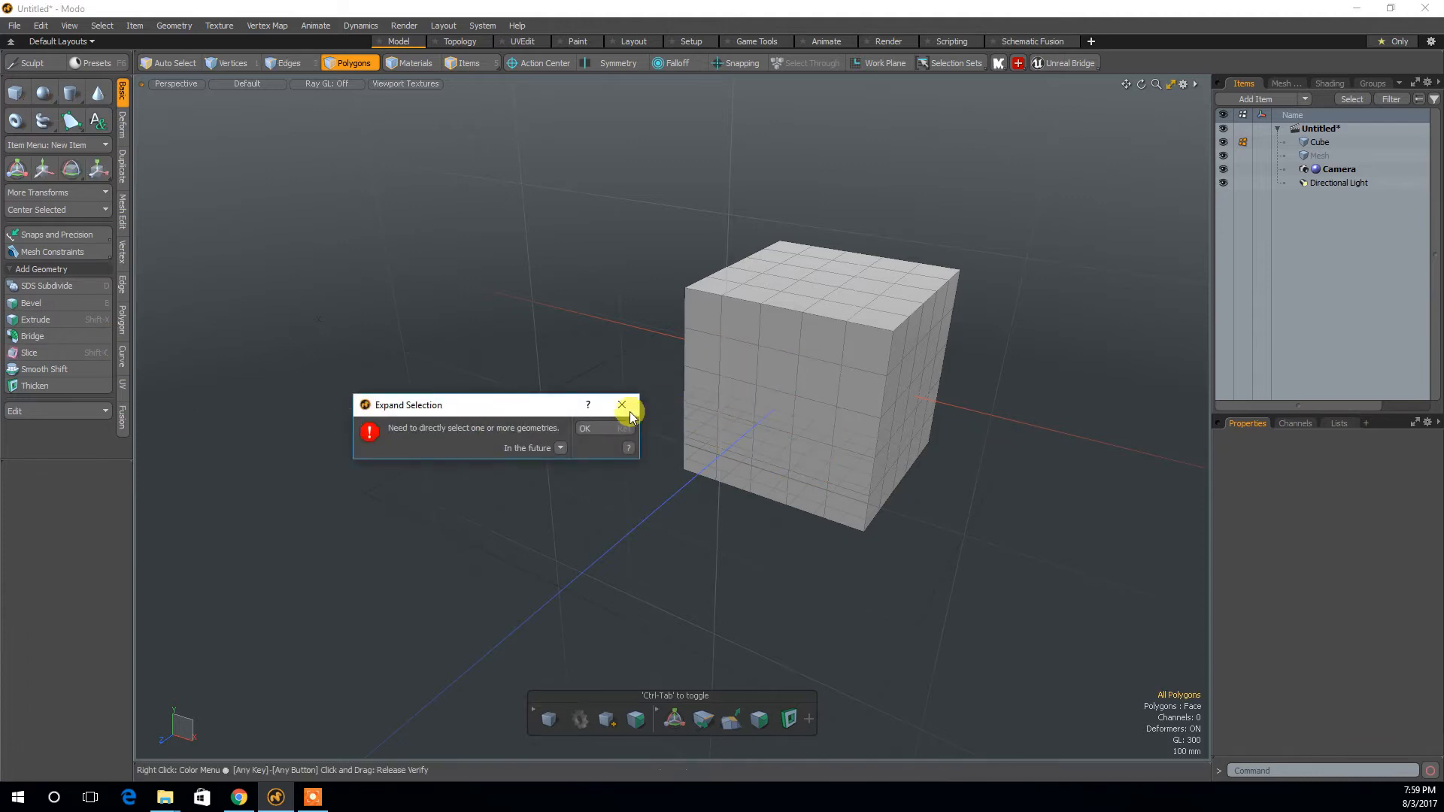
left_click(627, 411)
Select two neighbouring polygons in the front face's upper row and extend them into a horizontal loop around the cube.
left_click(769, 345)
left_click(820, 354, "shift")
key("l")
Expand and shrink the horizontal loop selection several times until no polygons are selected.
left_click_drag(817, 348, 1038, 335, "alt")
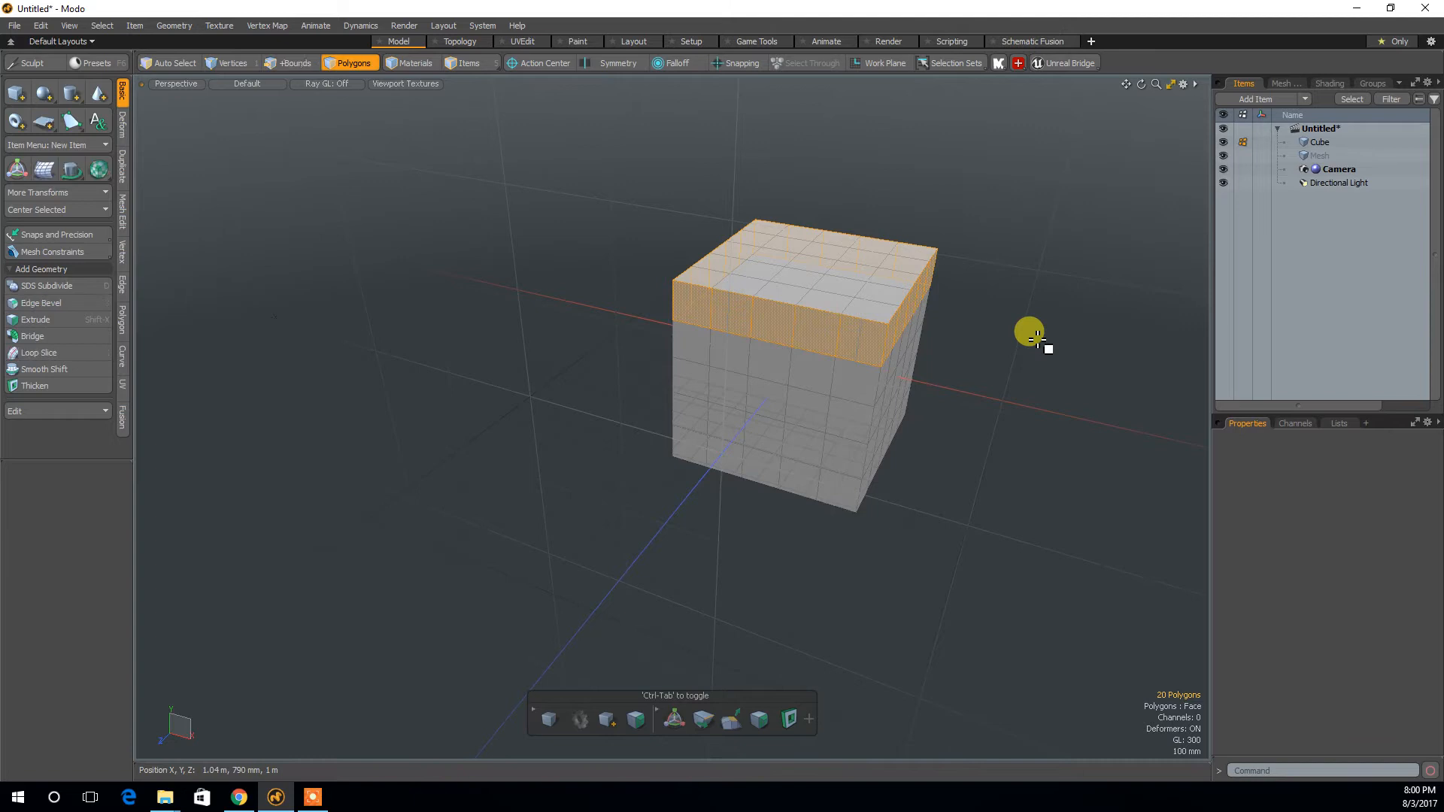
key("shift+Up")
key("shift+Down")
key("shift+Up")
key("shift+Down")
key("shift+Up")
key("shift+Up")
key("shift+Down")
key("shift+Down")
key("shift+Up")
key("shift+Up")
key("shift+Down")
key("shift+Down")
key("shift+Down")
key("shift+Up")
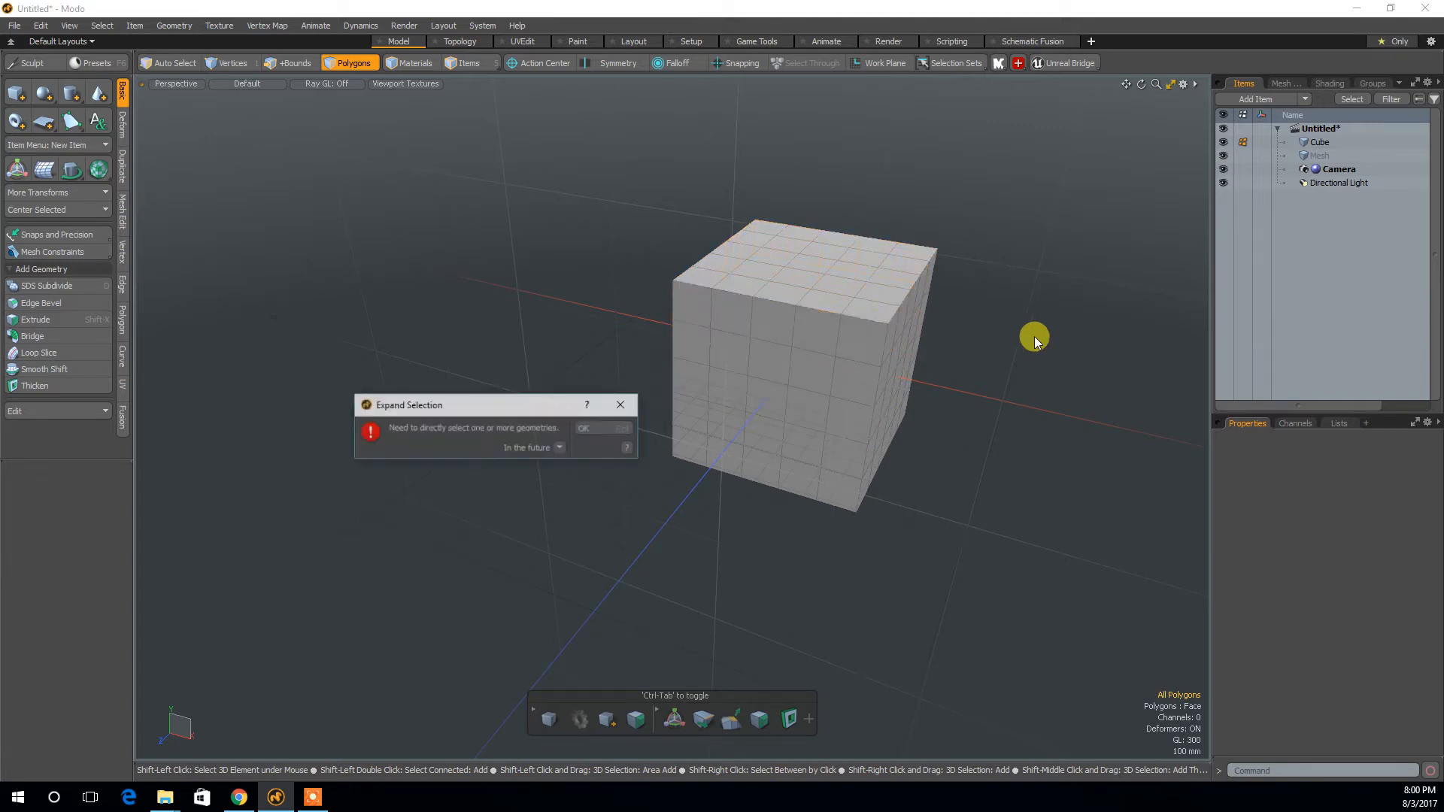
left_click(632, 412)
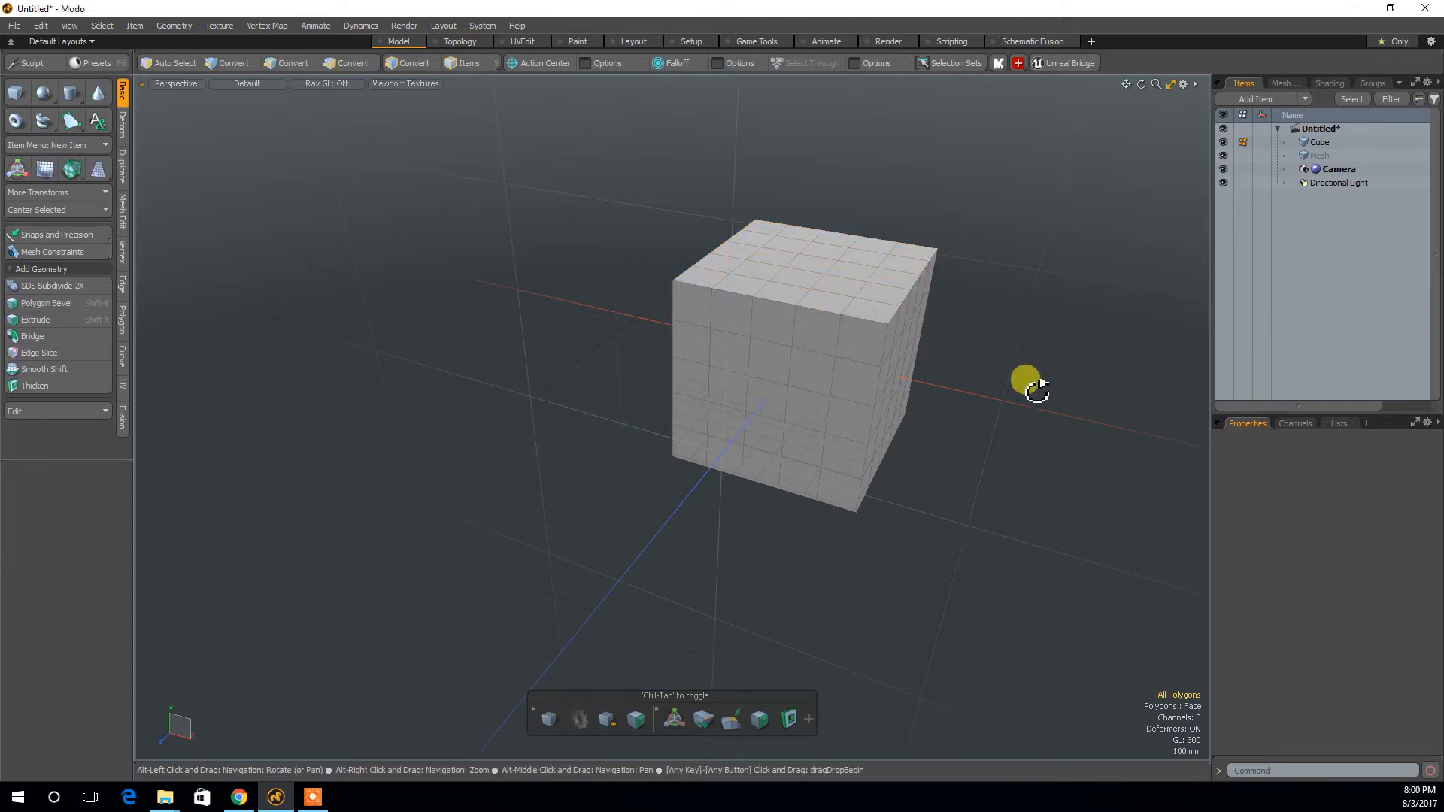
Loop-select the vertical polygon bands running through the first and third columns of the cube's front face.
left_click_drag(1029, 384, 1027, 329, "alt")
left_click(773, 434)
left_click(848, 438, "shift")
left_click(757, 352)
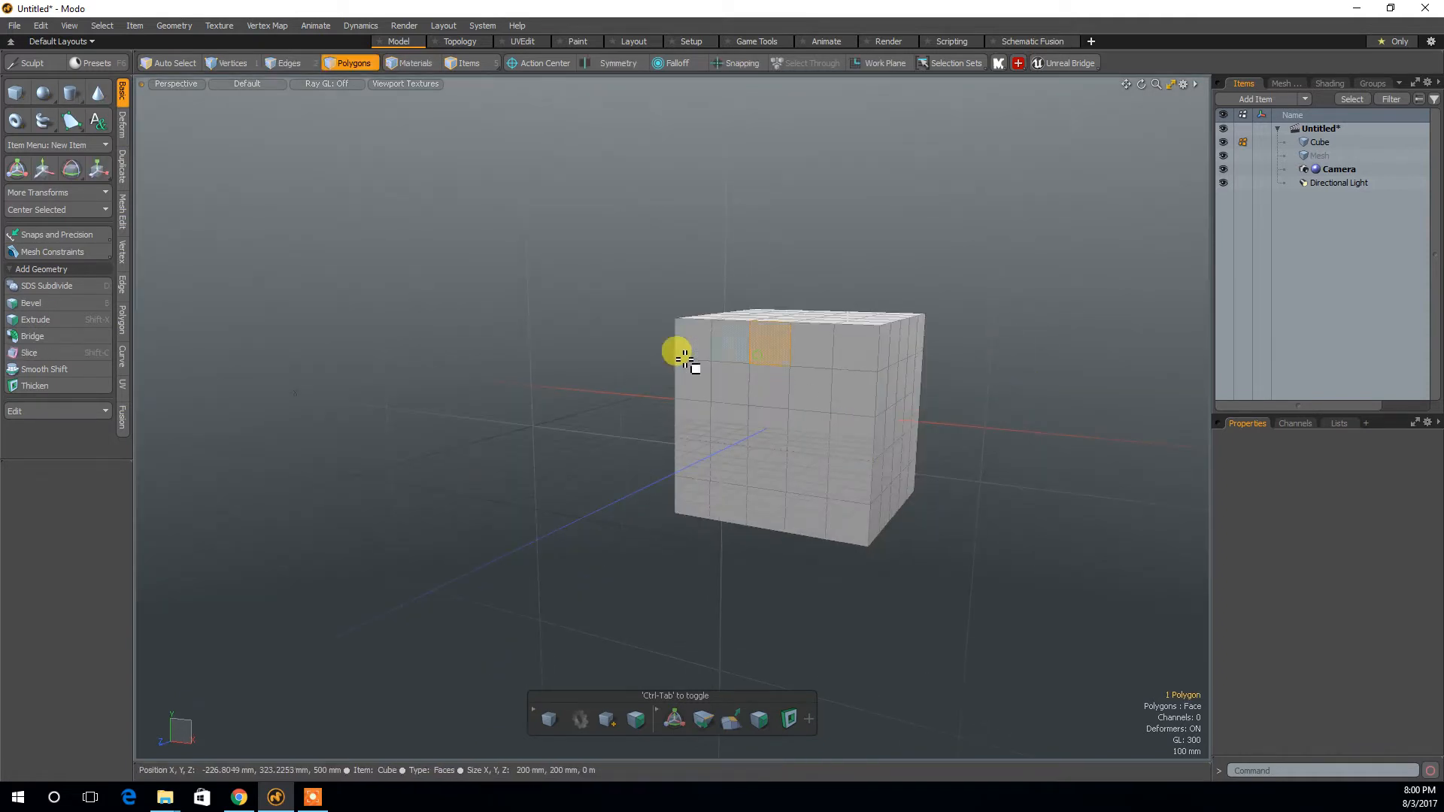
left_click(691, 348, "shift")
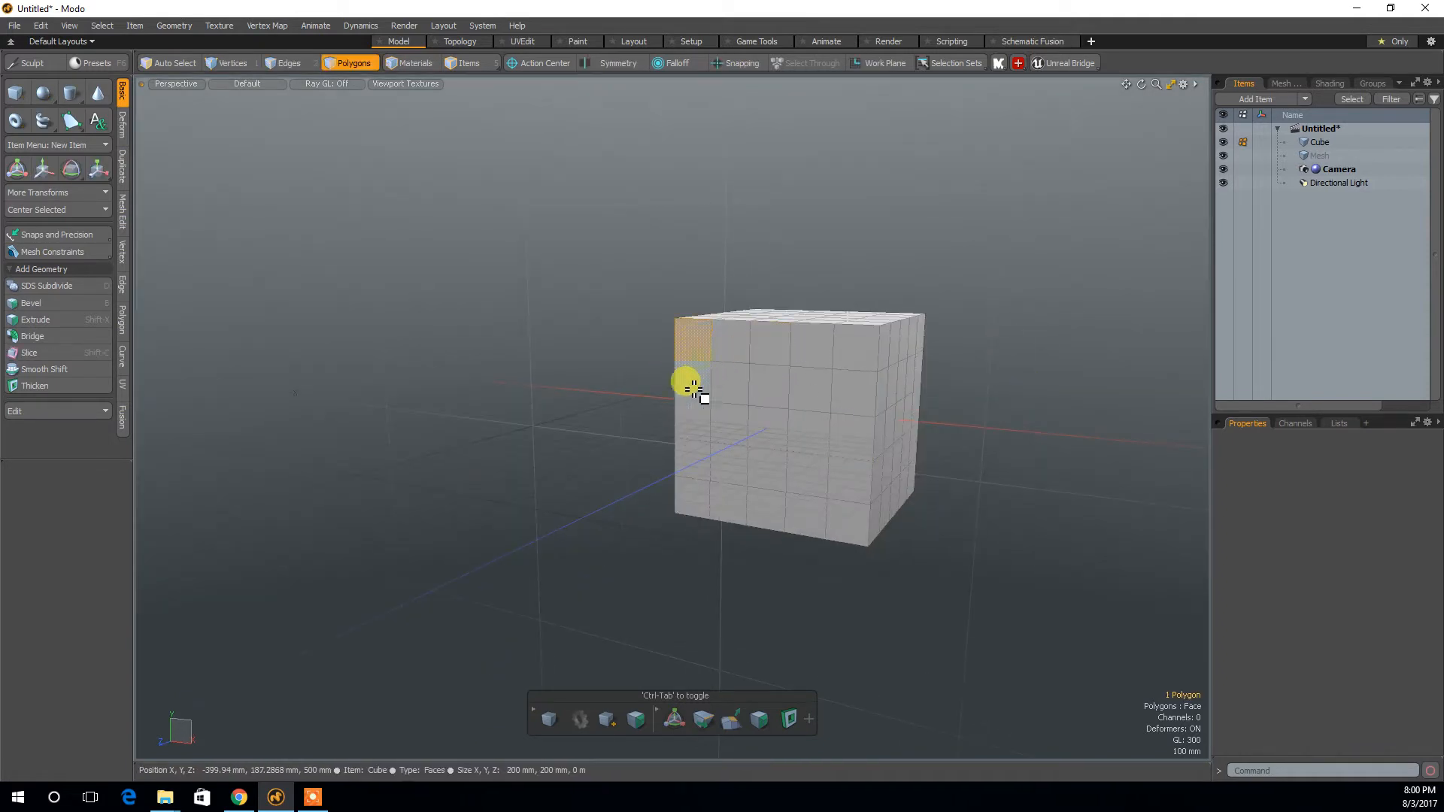
key("l")
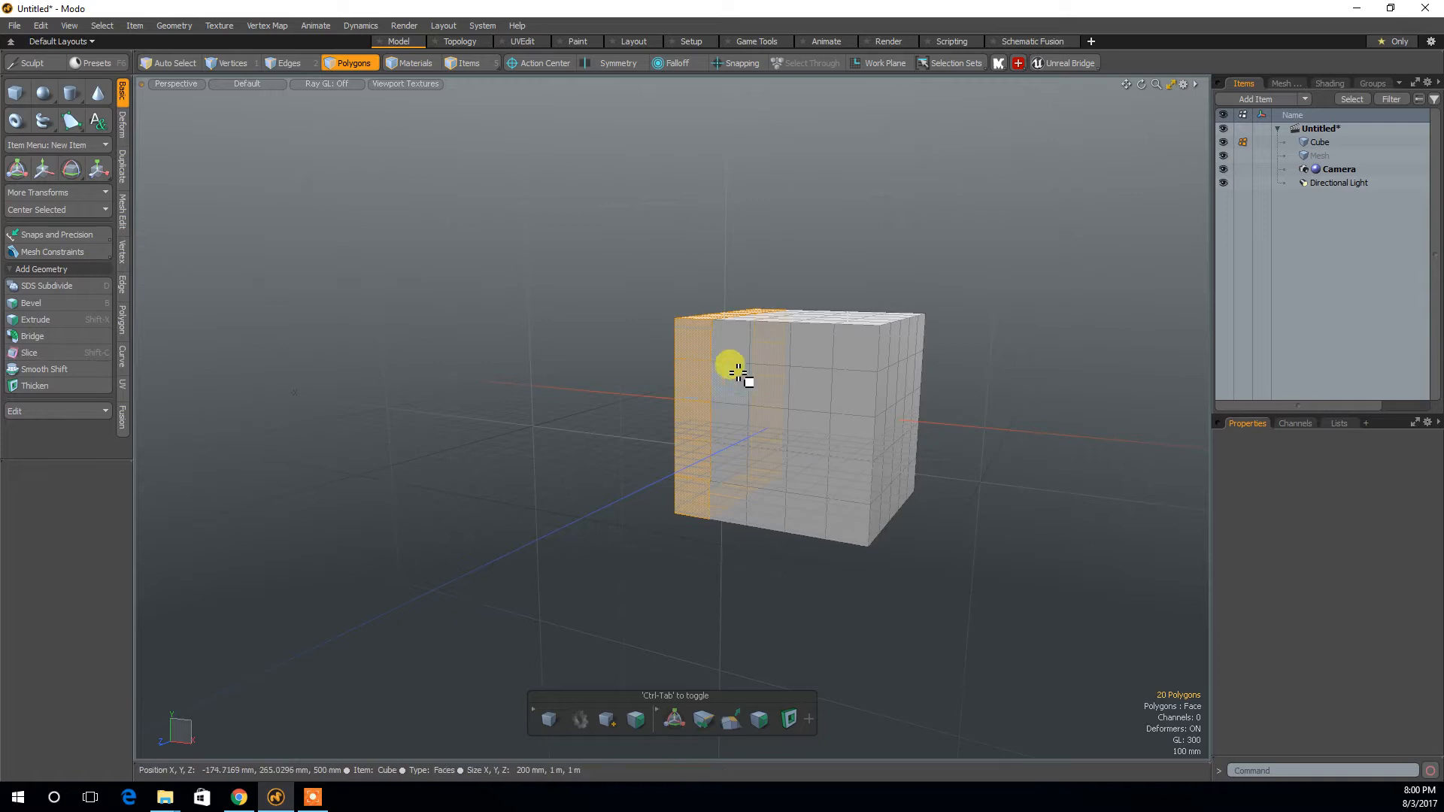
left_click(761, 351, "shift")
key("l")
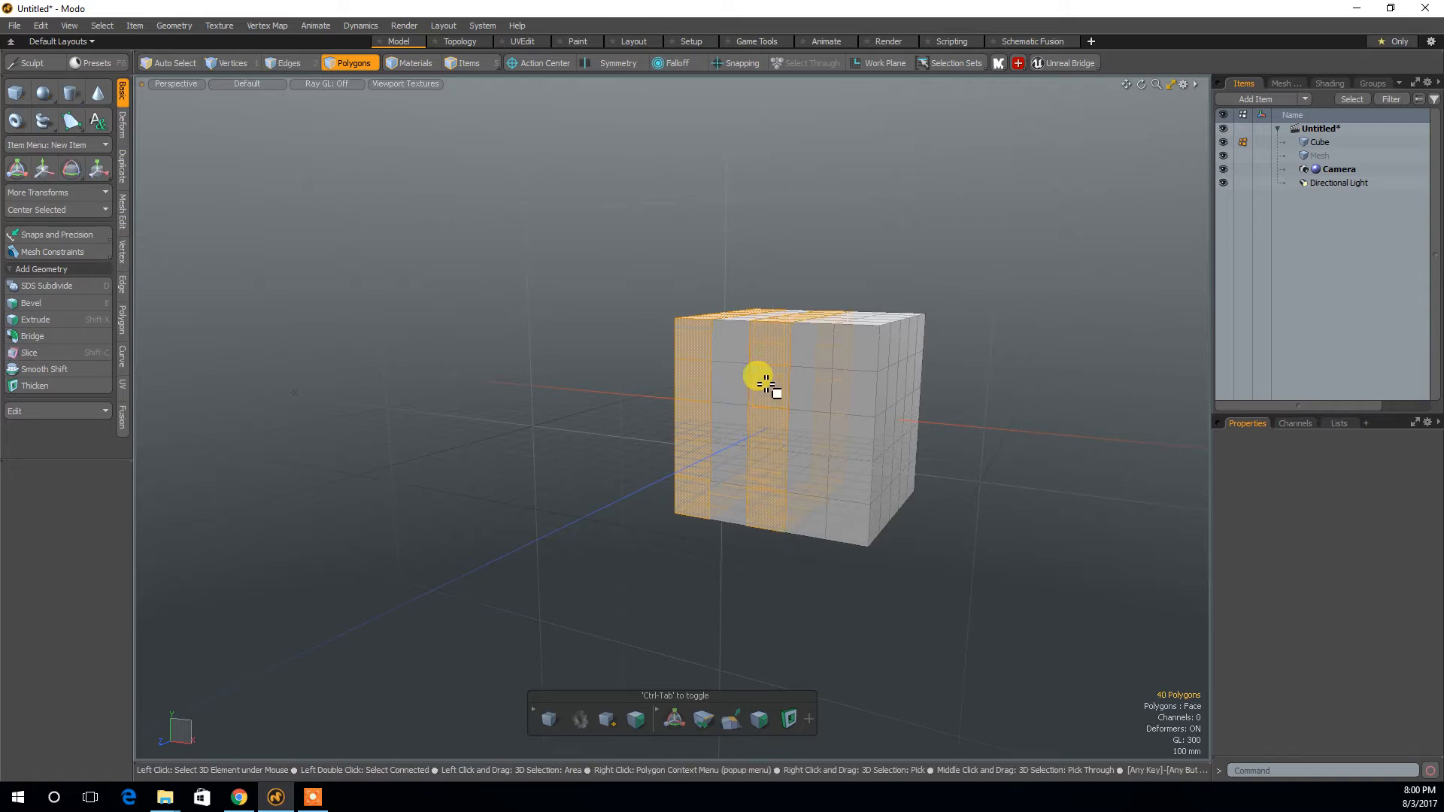
Extend the vertical band selection to further polygons of the cube and clear the selection.
key("shift")
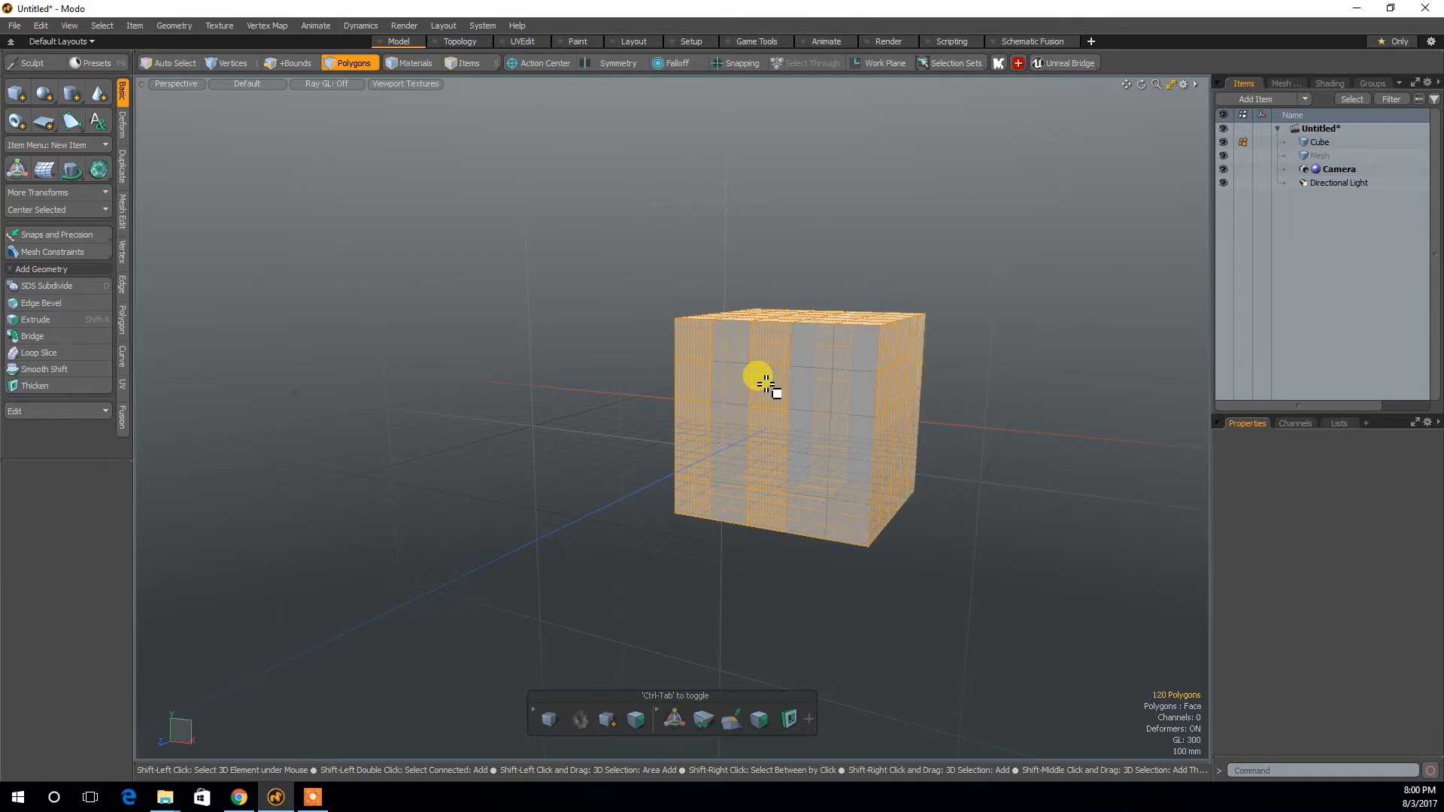
left_click(954, 277)
left_click_drag(954, 277, 789, 277, "alt")
left_click_drag(806, 289, 805, 307, "alt")
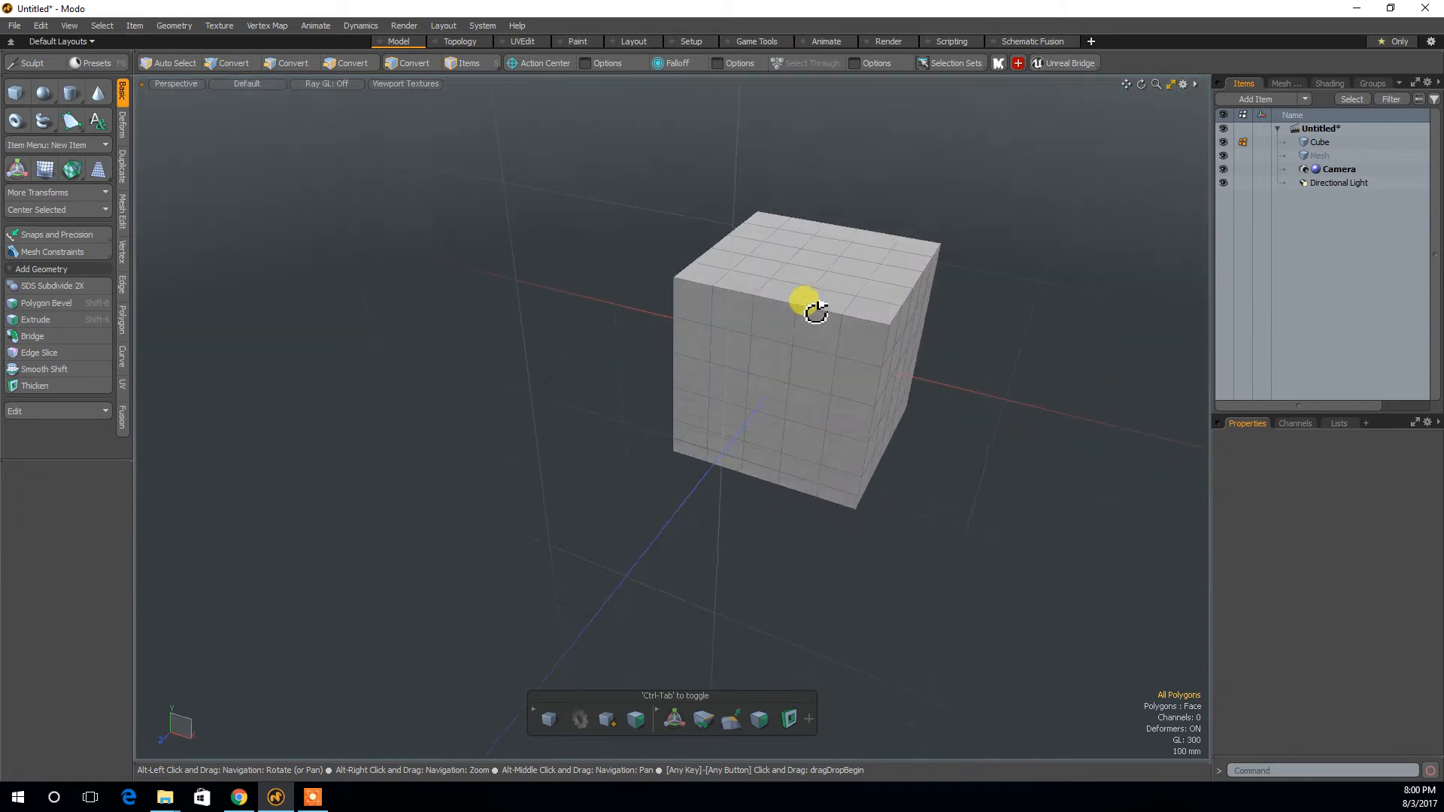
Pattern-select alternate polygons around the cube's upper row from the second and fourth front columns, add one in the second row, and clear the selection.
key("3")
left_click(747, 331)
left_click(831, 336, "shift")
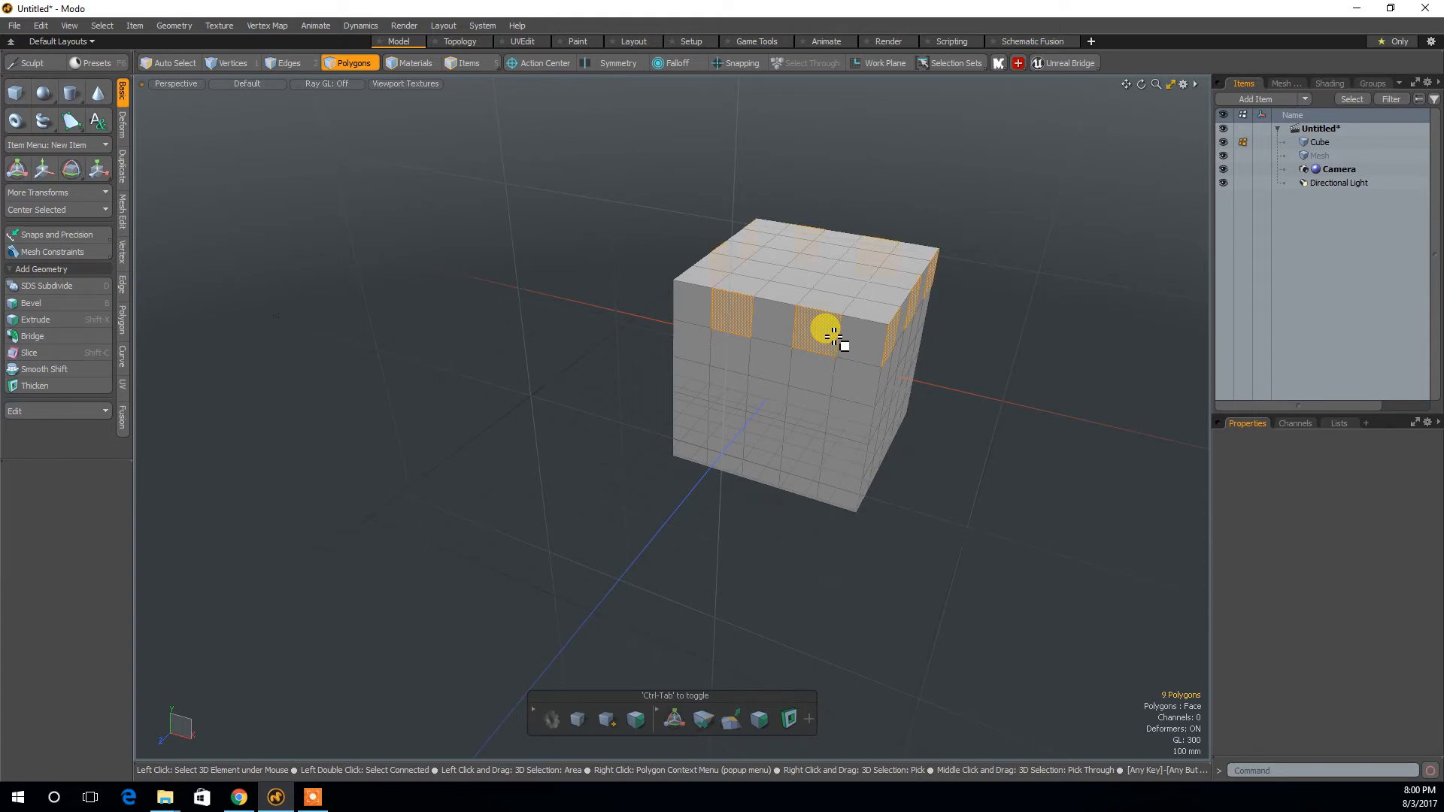
left_click_drag(686, 492, 714, 431, "alt")
left_click(693, 410, "shift")
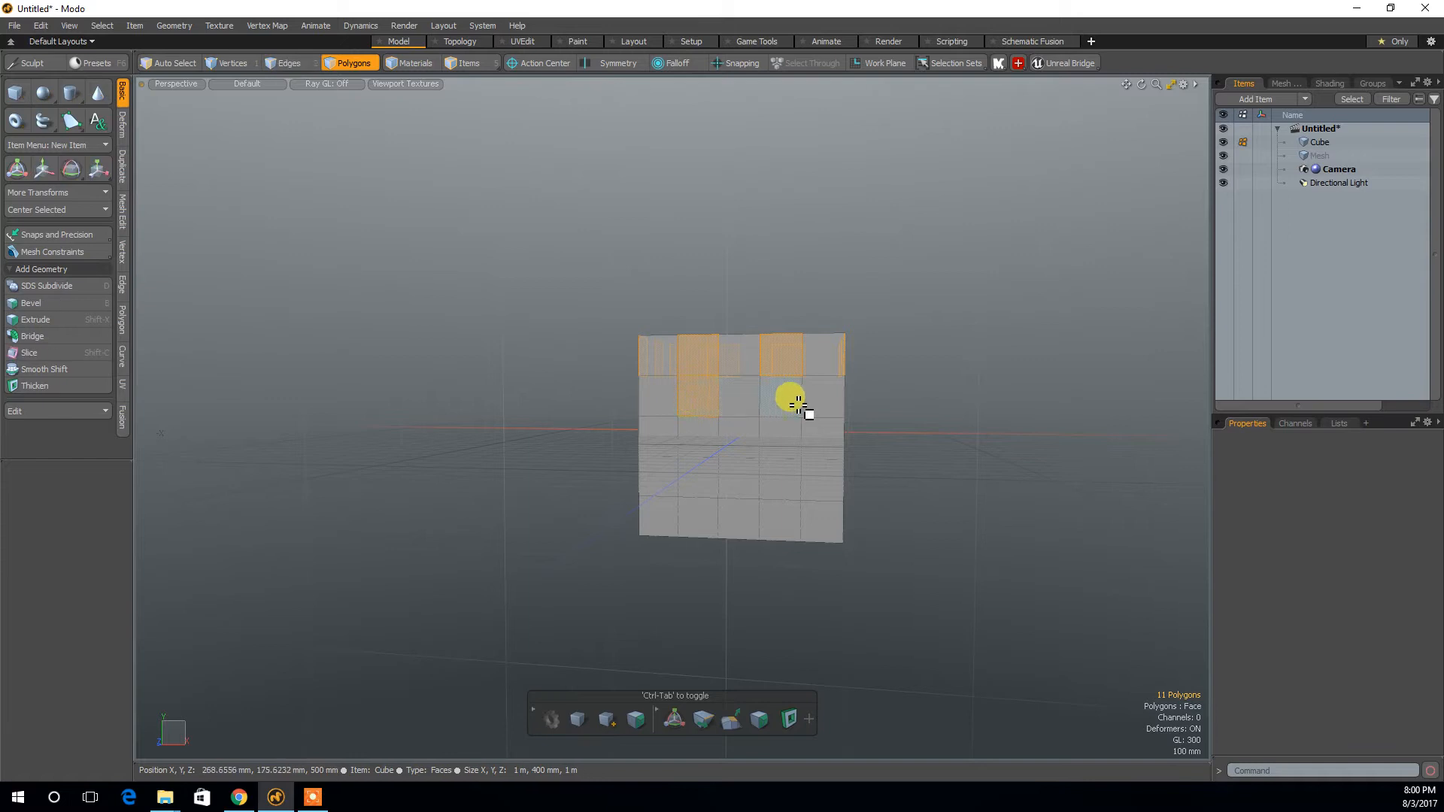
left_click(602, 431)
left_click(963, 326)
Select the third and fifth polygons in the front face's upper row, extend the pattern around the cube, and clear the selection.
left_click_drag(945, 303, 907, 364, "alt")
left_click(778, 332)
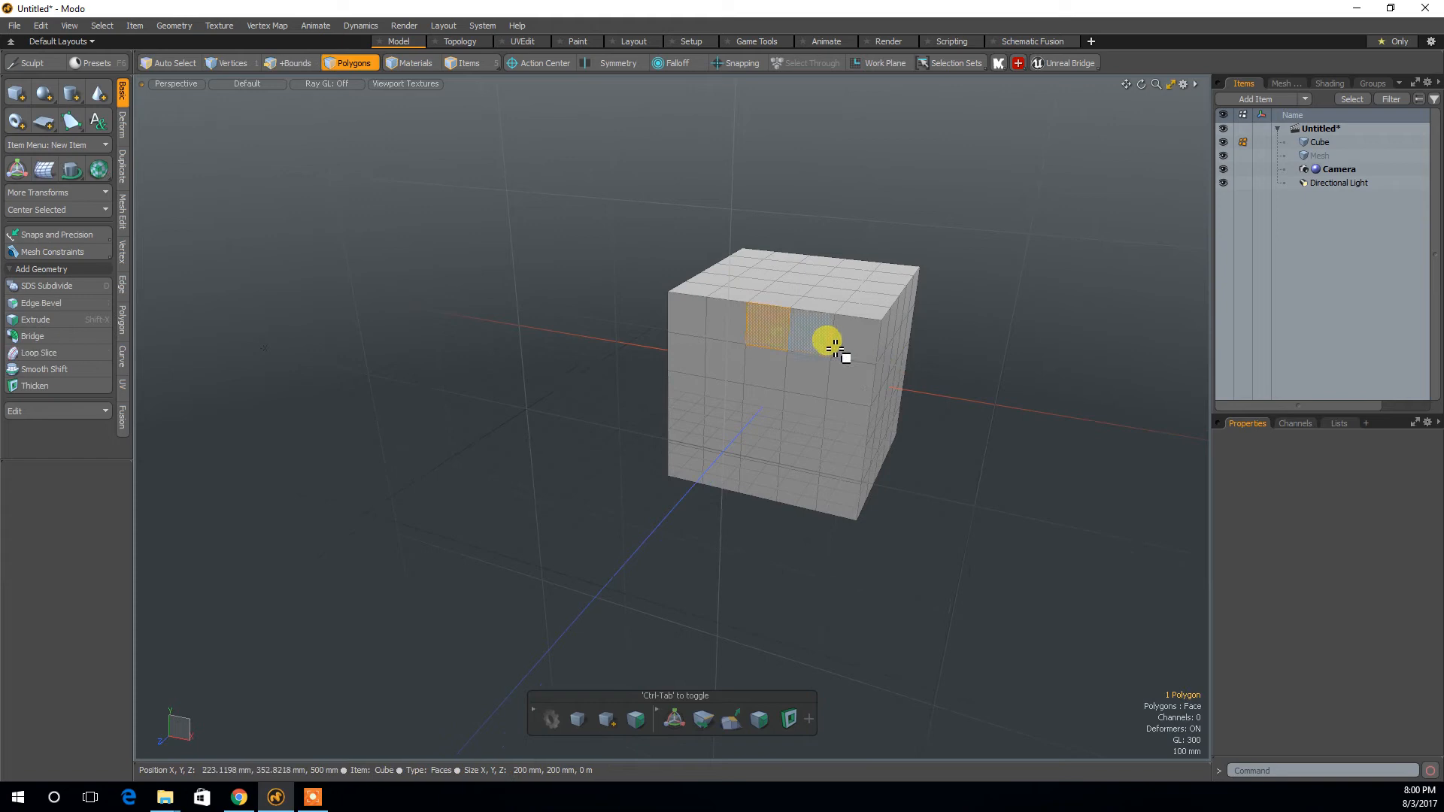
left_click(872, 346, "shift")
key("Up")
key("Up")
key("Up")
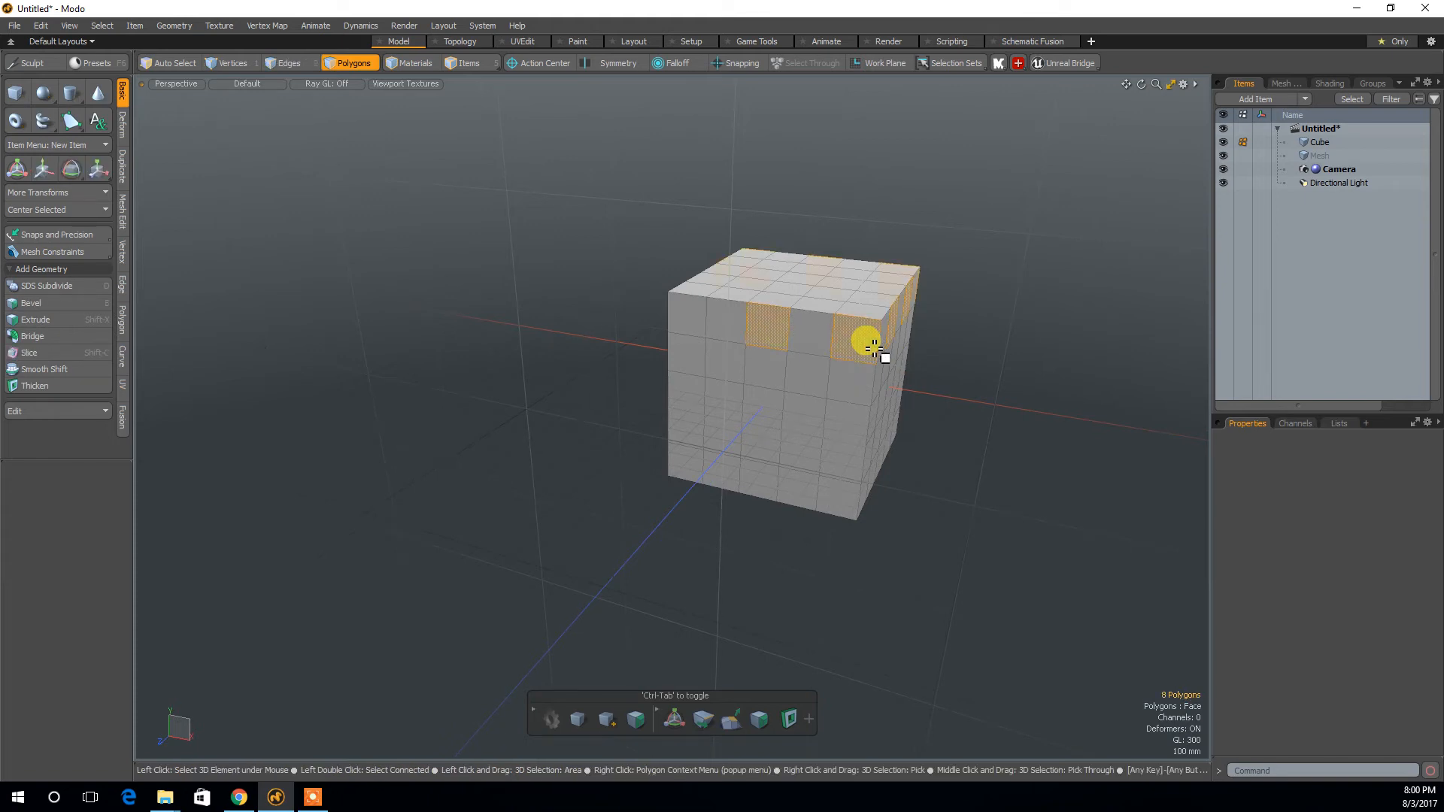
left_click(1026, 347)
Box-select all polygons of the cube and clear the selection.
left_click_drag(960, 449, 1061, 565, "alt")
left_click_drag(561, 251, 1000, 445)
key("3")
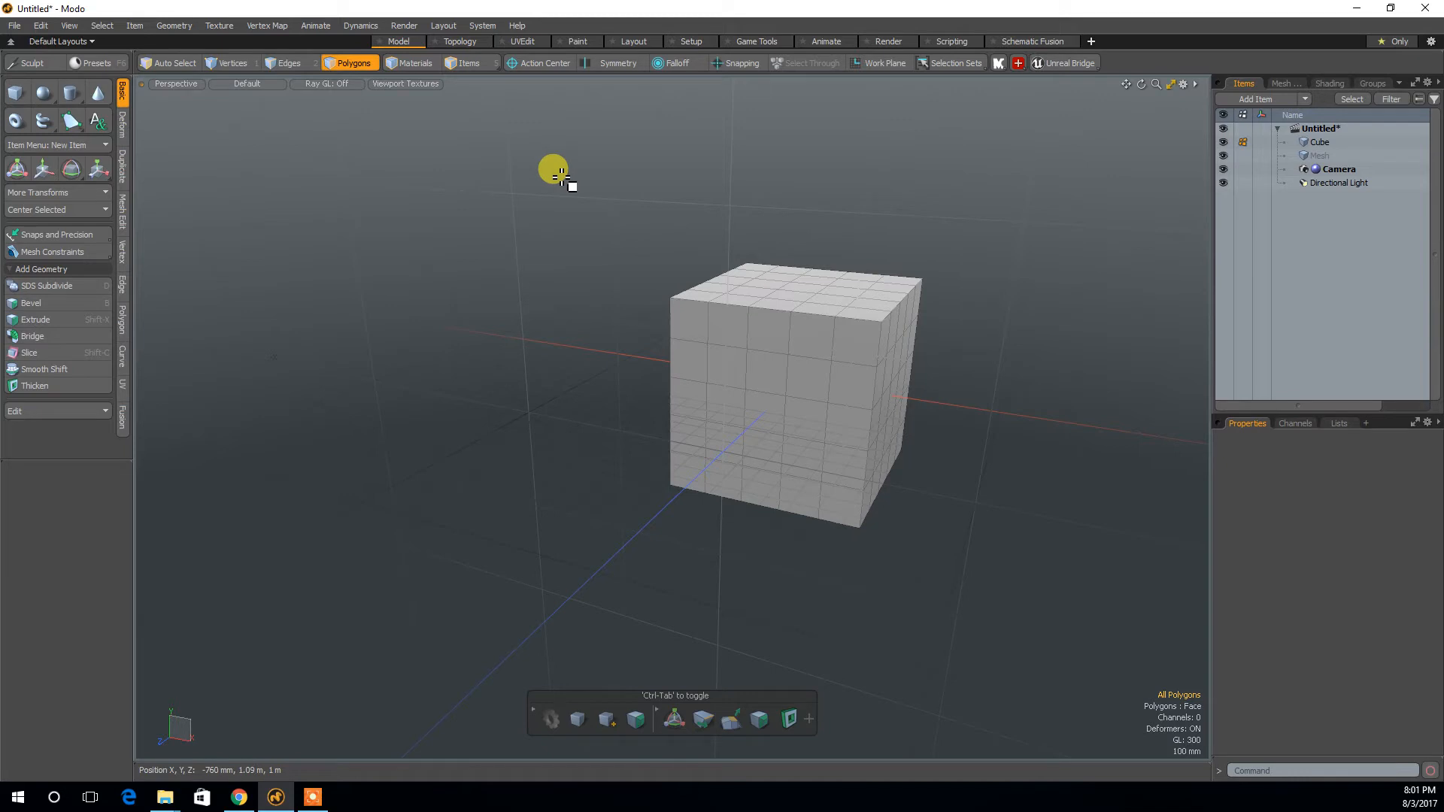
left_click_drag(562, 175, 1100, 655)
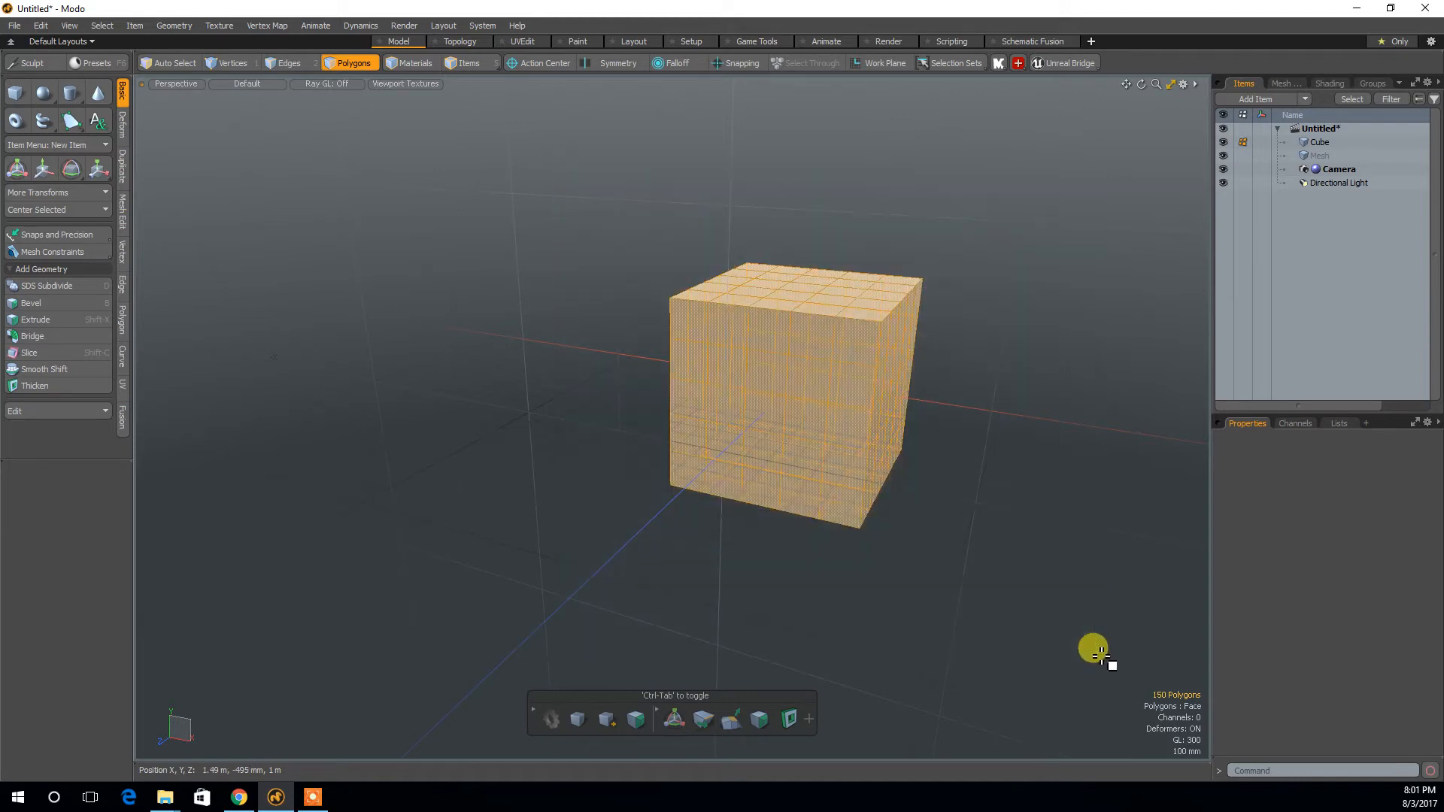
left_click_drag(556, 467, 571, 442, "alt")
left_click(587, 335)
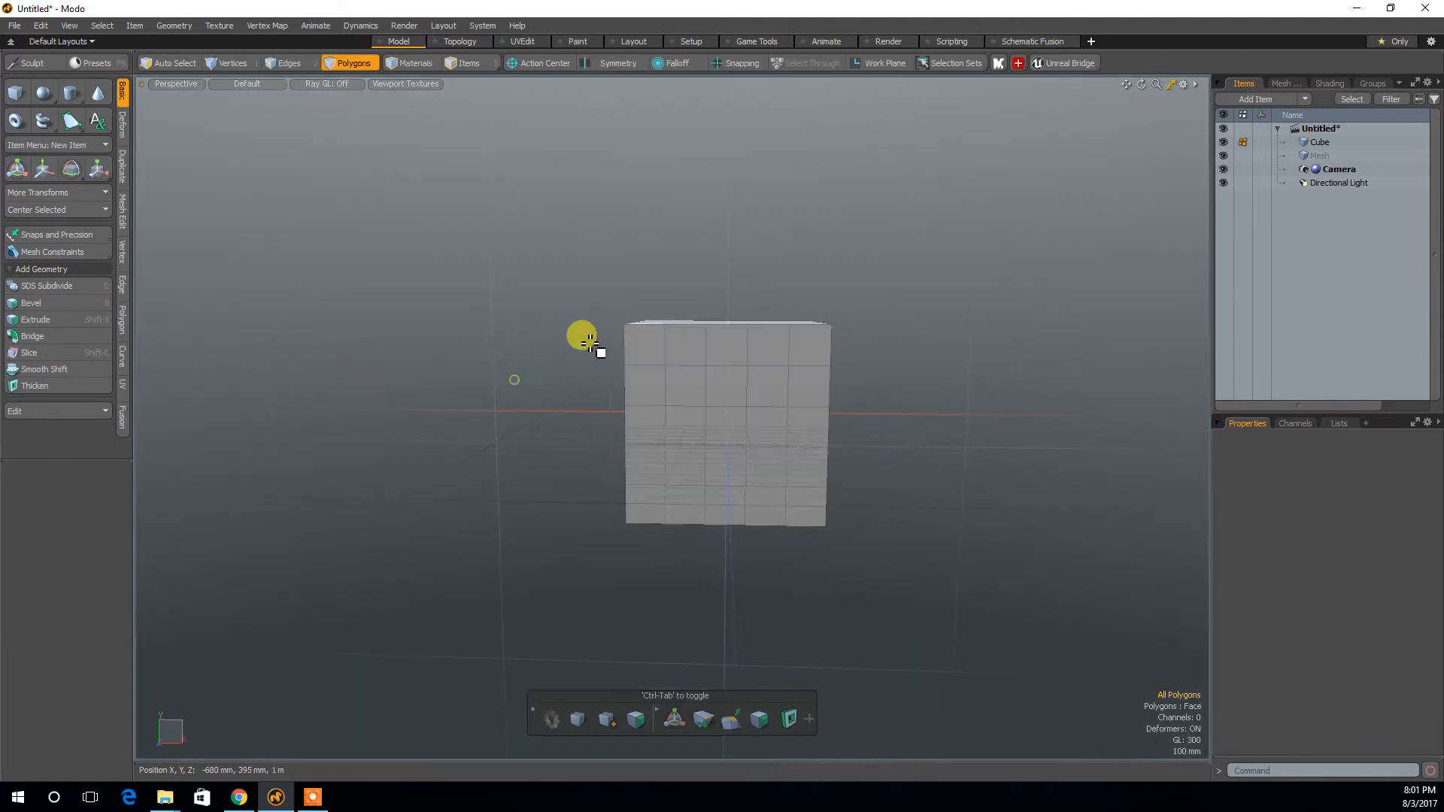
Practise box-selecting different groups of polygons on the cube's front face, clearing the selection after each try.
left_click_drag(679, 270, 897, 422)
left_click(903, 399)
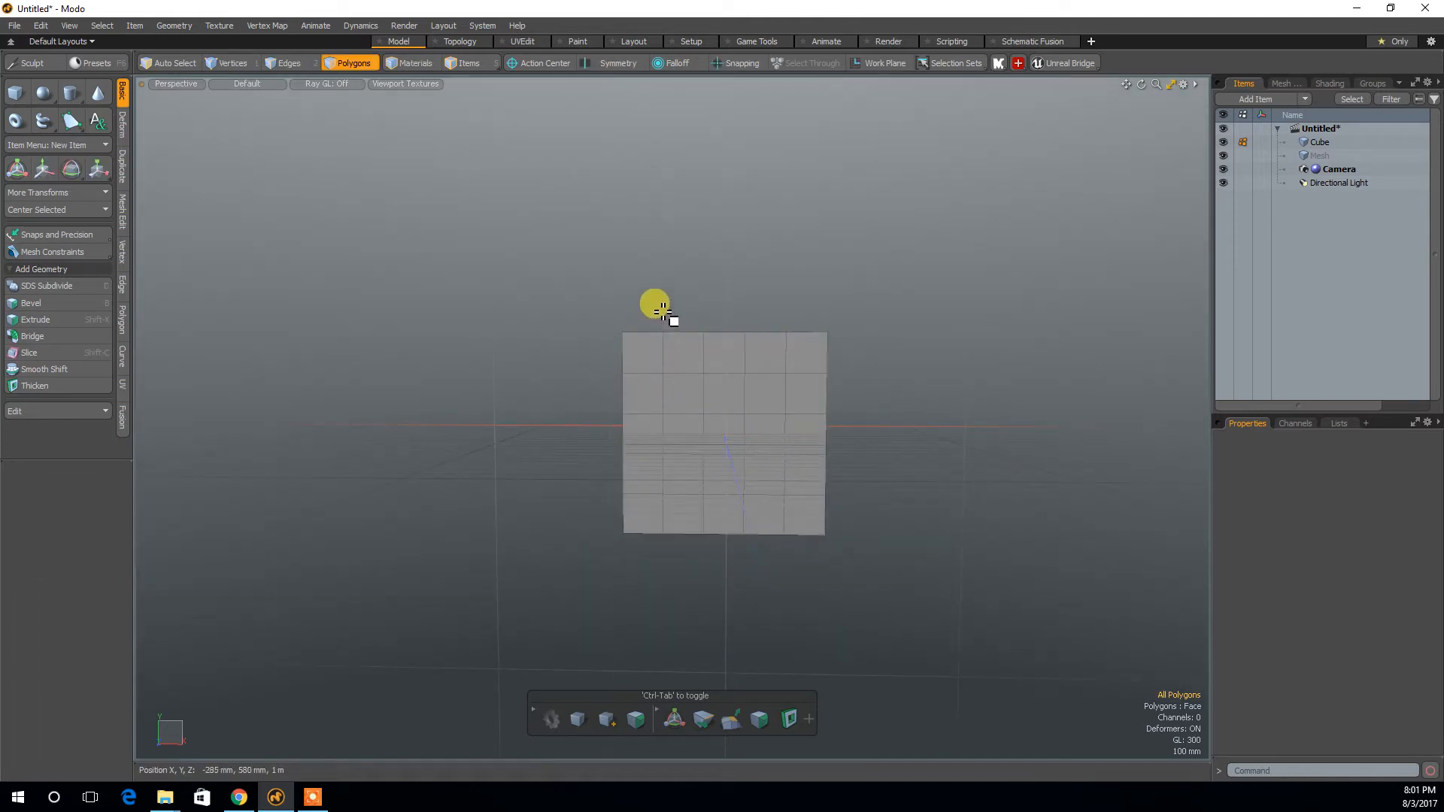
left_click_drag(658, 290, 863, 425)
left_click(657, 271)
left_click_drag(652, 367, 882, 426)
left_click(712, 283)
left_click_drag(939, 383, 1048, 354, "alt")
right_click_drag(1048, 354, 998, 327, "alt")
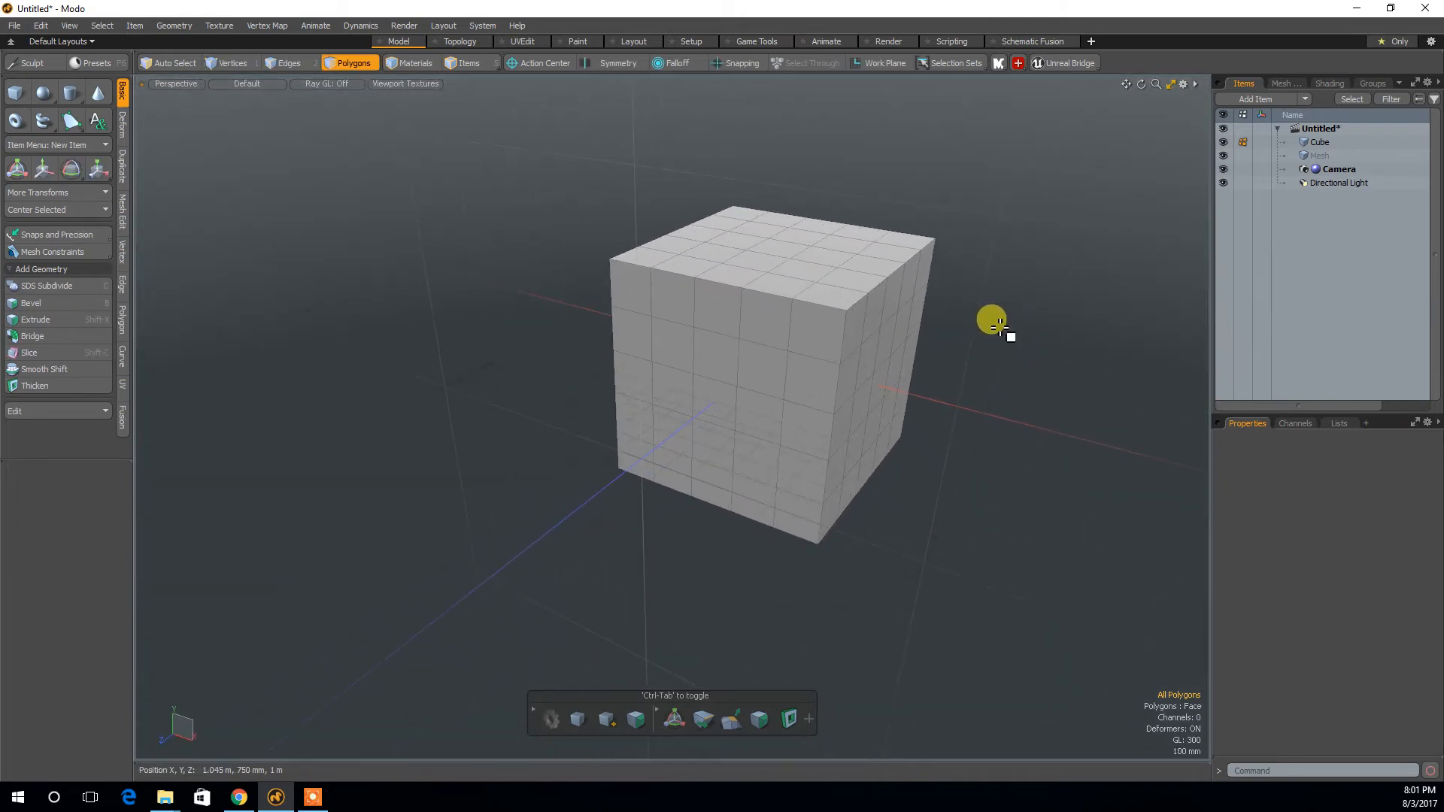
Switch the viewport to the Bottom view, centre the cube in it, and return to the Perspective view.
key("ctrl+space")
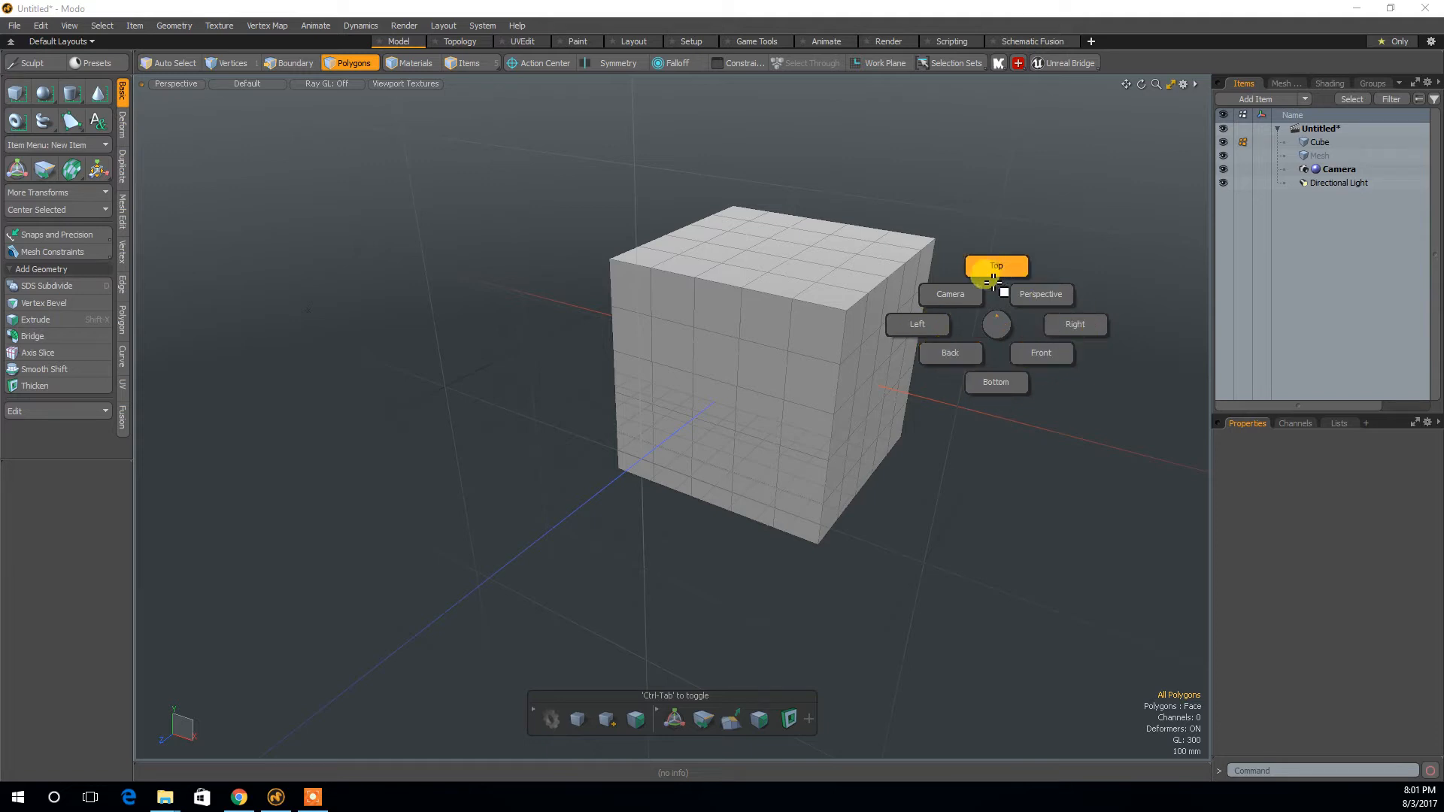
left_click(984, 597)
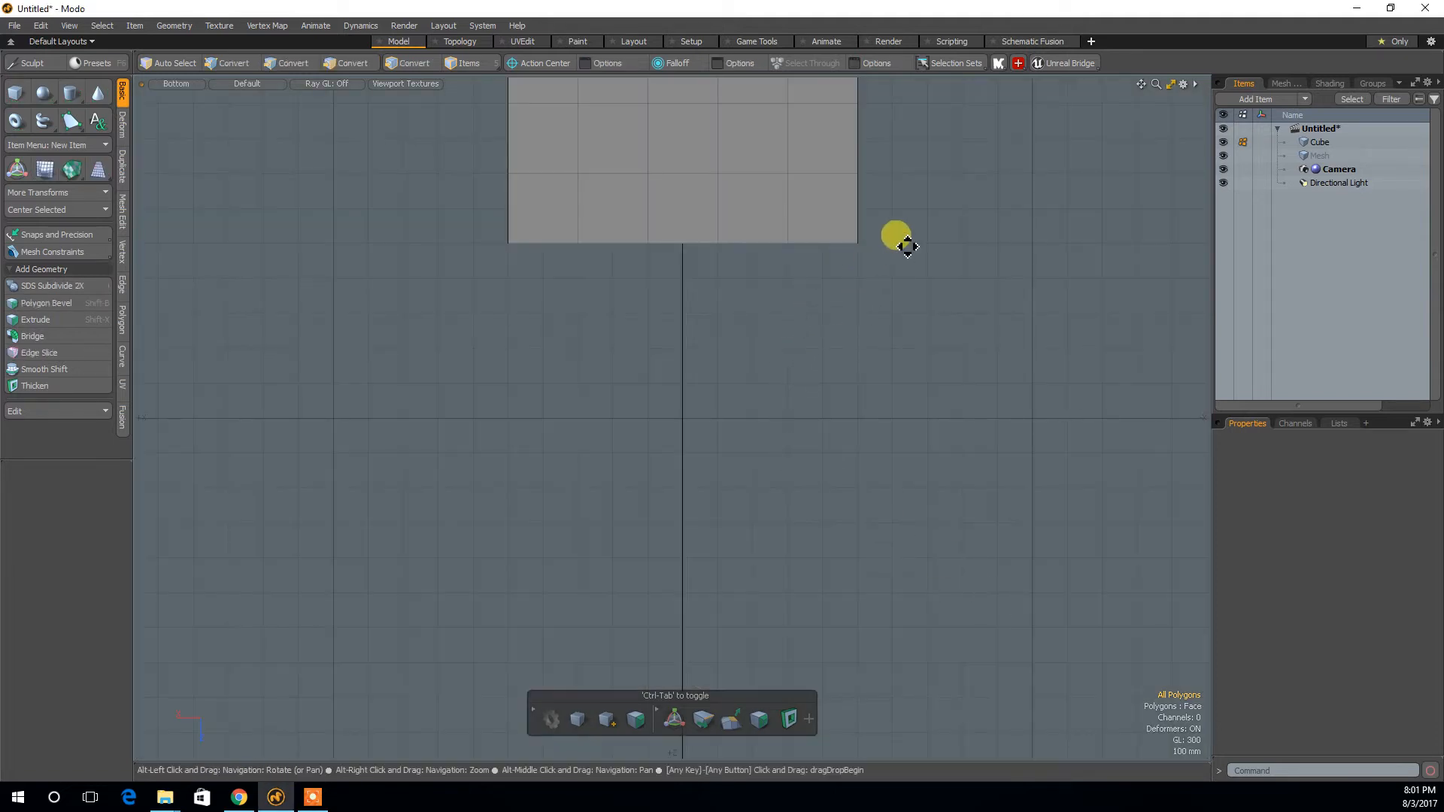
left_click_drag(896, 235, 933, 651, "alt")
scroll(933, 650, "up", 1)
scroll(924, 589, "down", 2)
left_click_drag(989, 543, 977, 470, "alt")
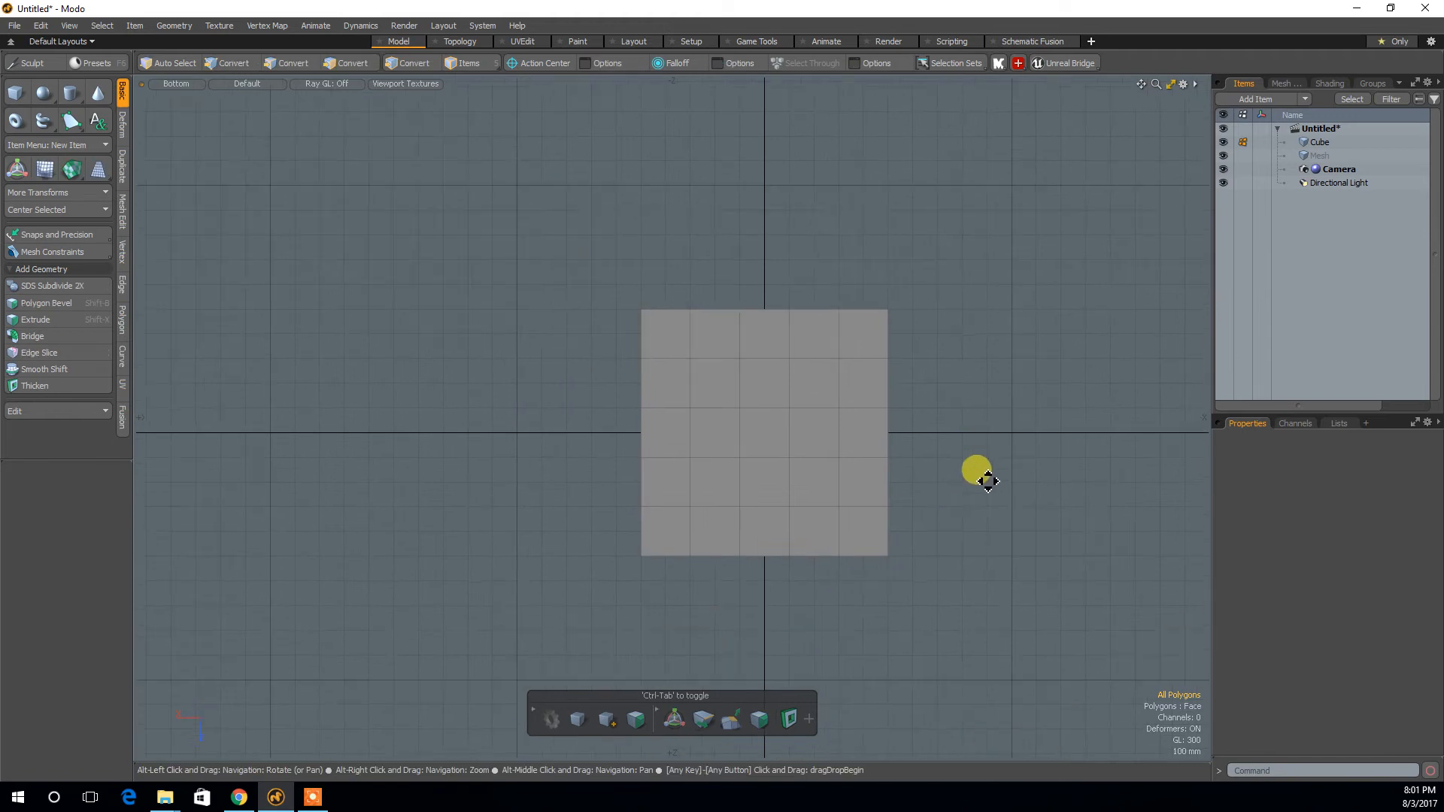
key("3")
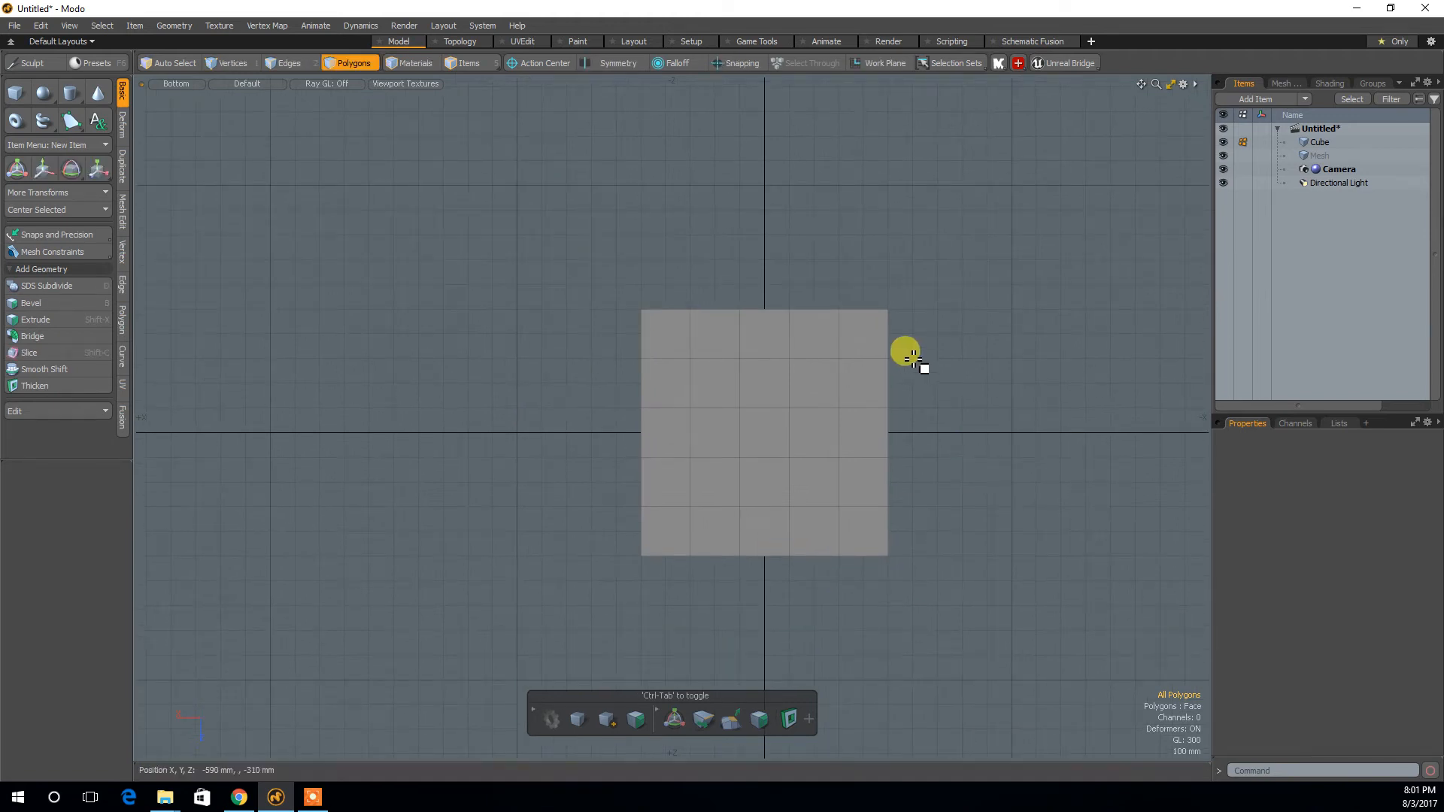
key("ctrl+space")
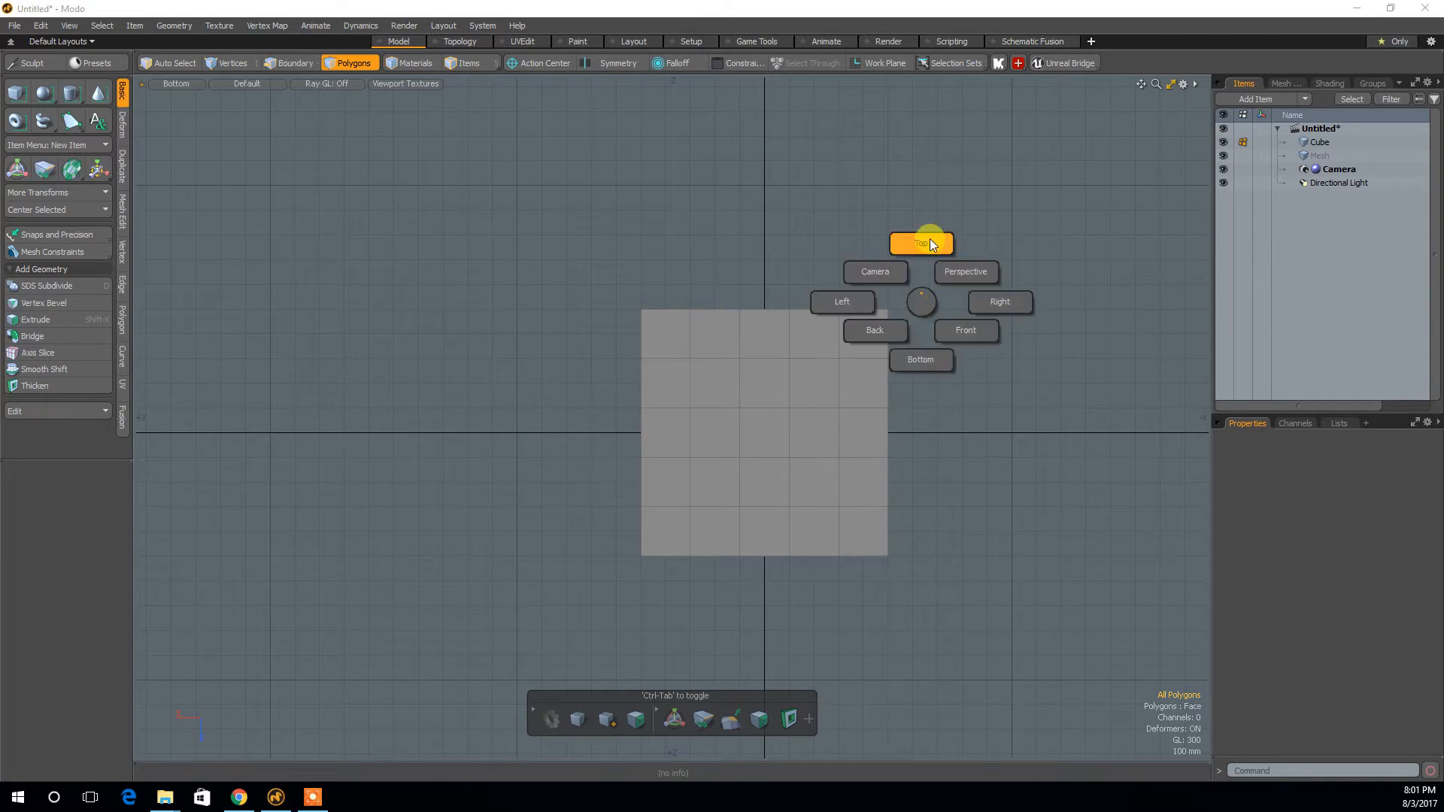
left_click(970, 272)
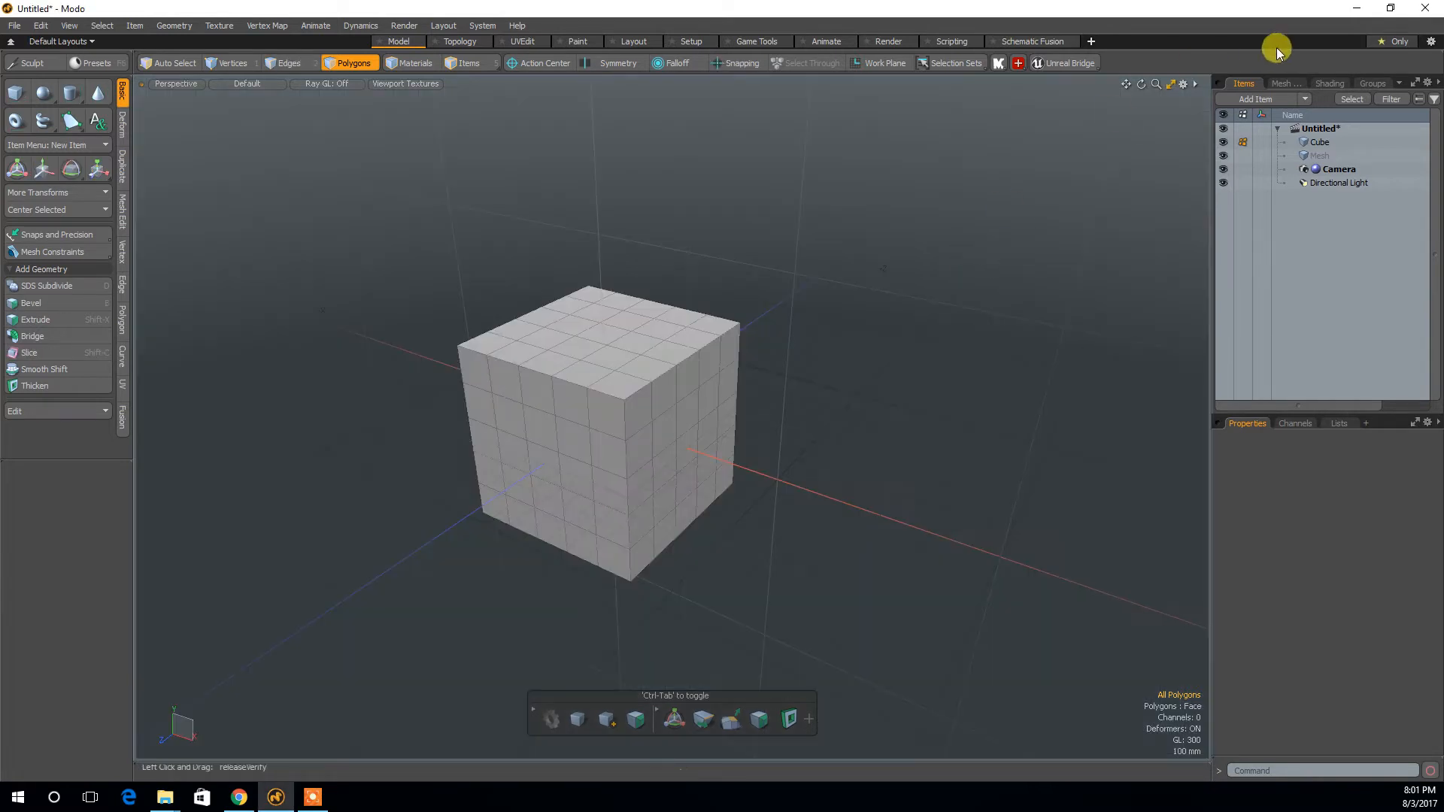
left_click(1195, 84)
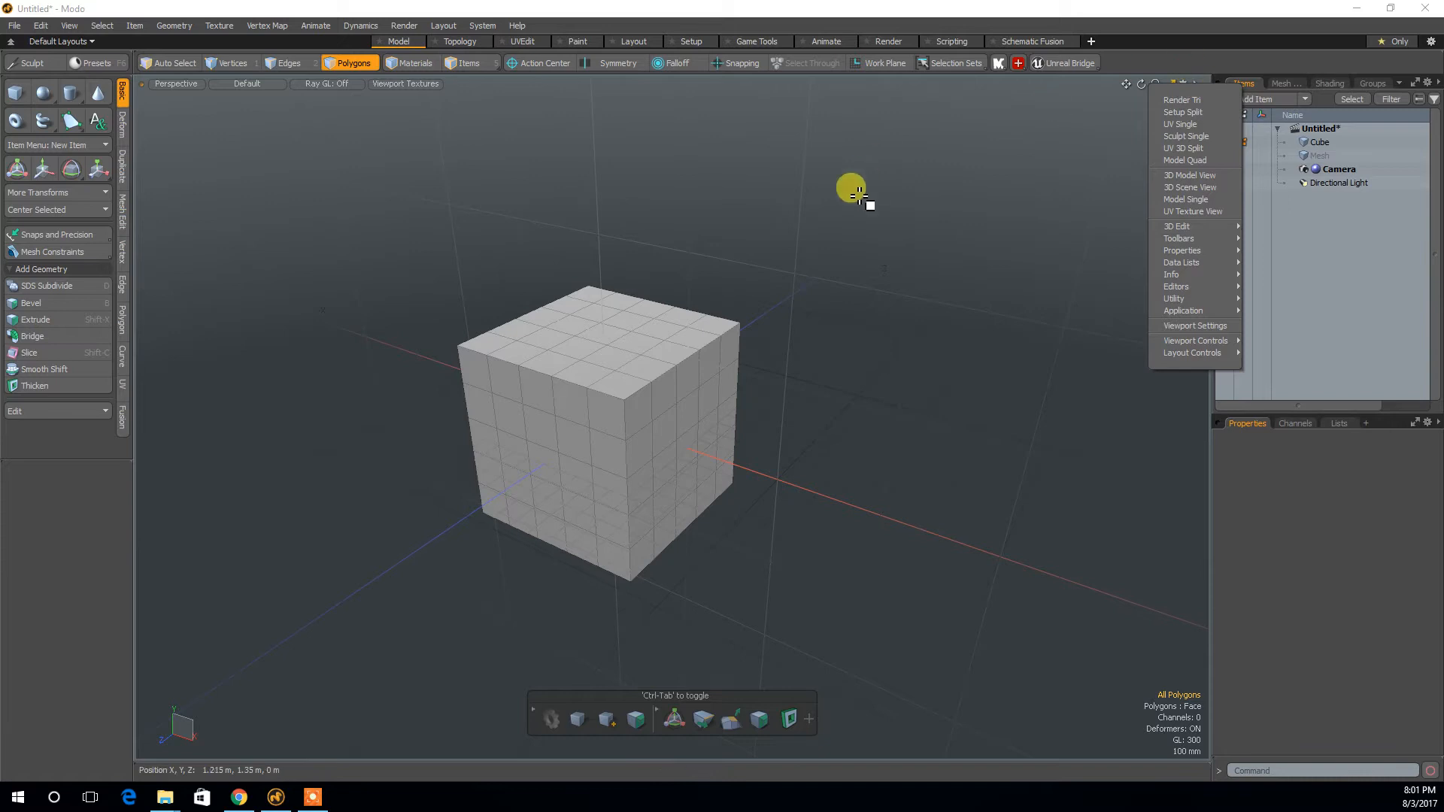
left_click(855, 191)
left_click_drag(778, 339, 775, 311, "alt")
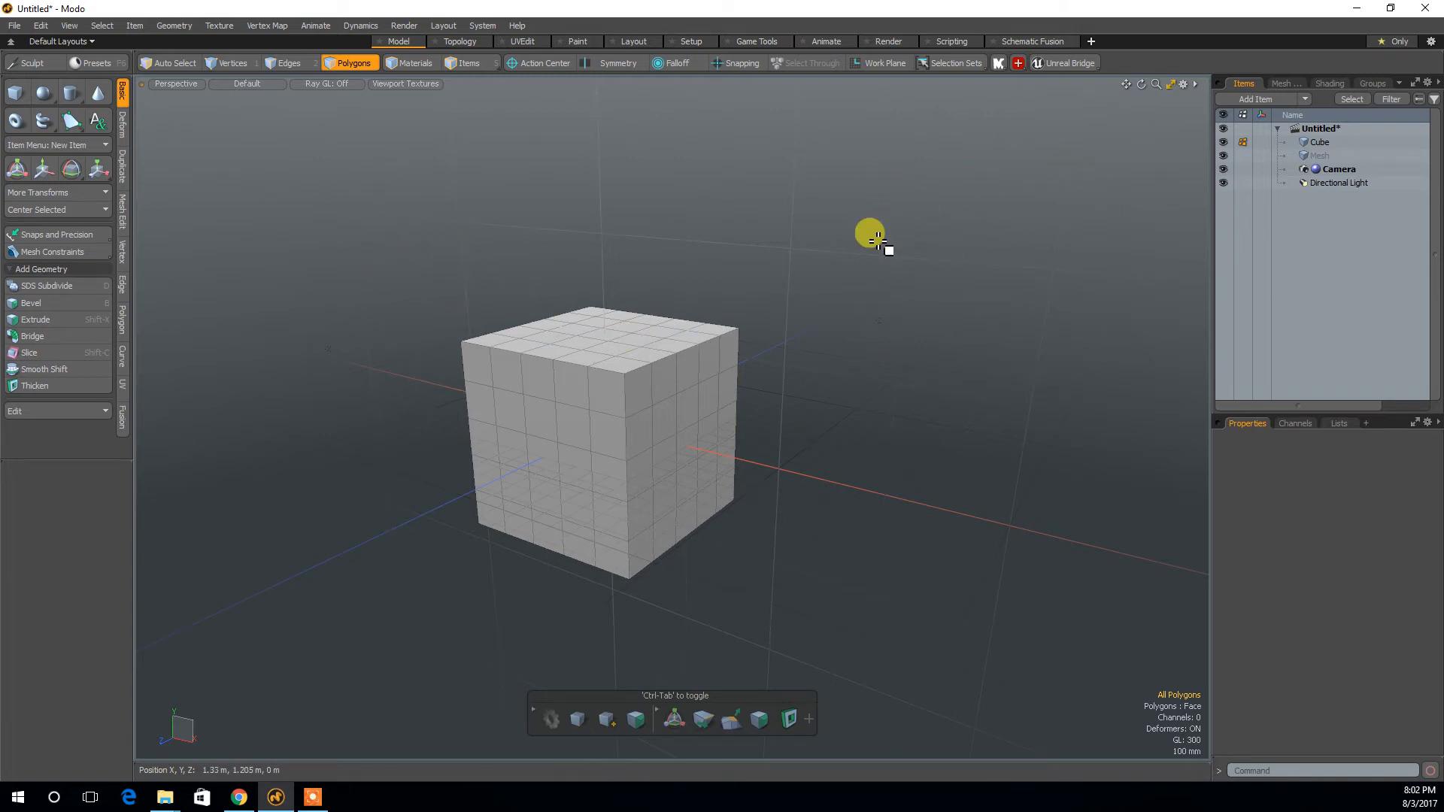
left_click_drag(924, 375, 930, 364, "alt")
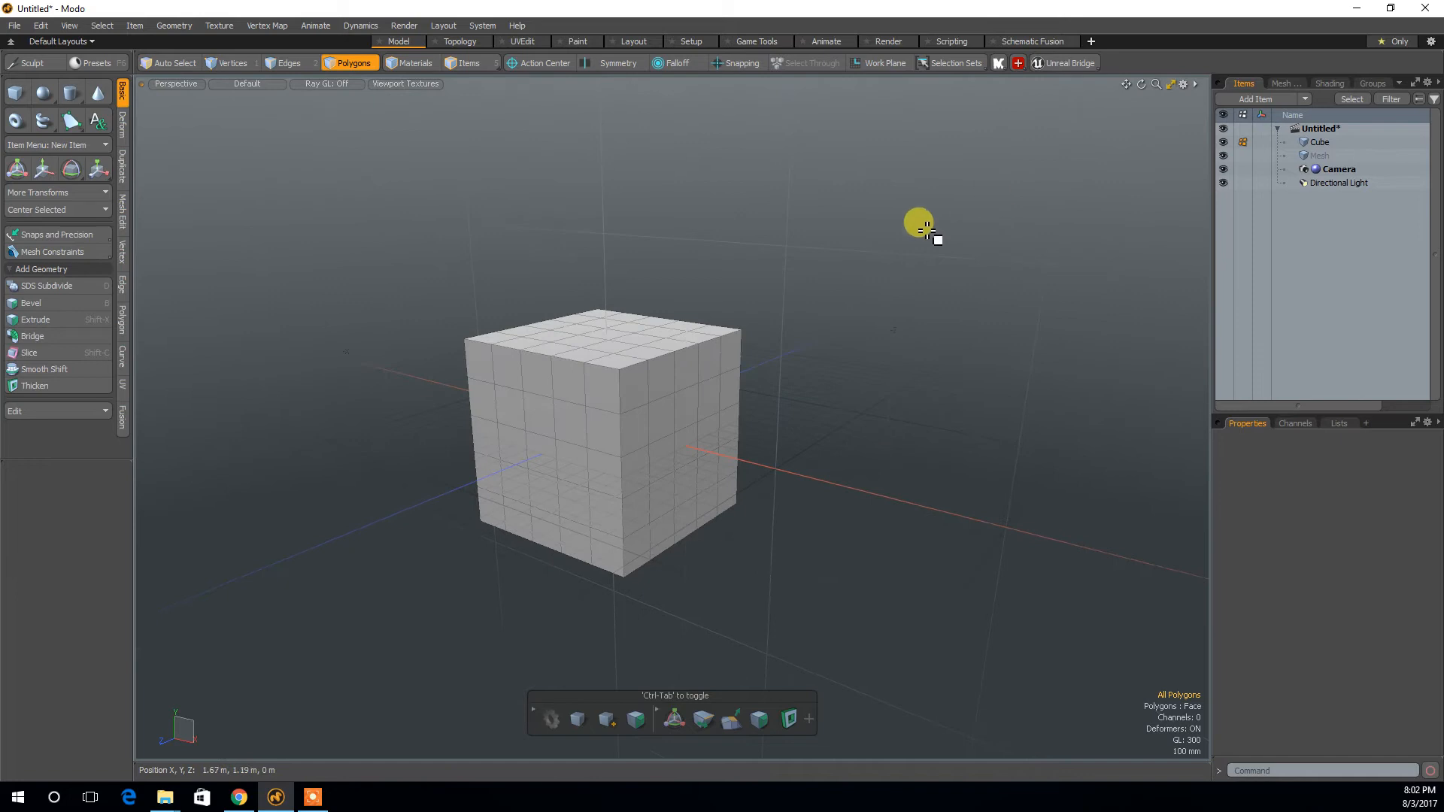
mouse_move(950, 503)
left_mouse_down("alt")
mouse_move(928, 493)
mouse_move(954, 481)
mouse_move(945, 489)
left_mouse_up("alt")
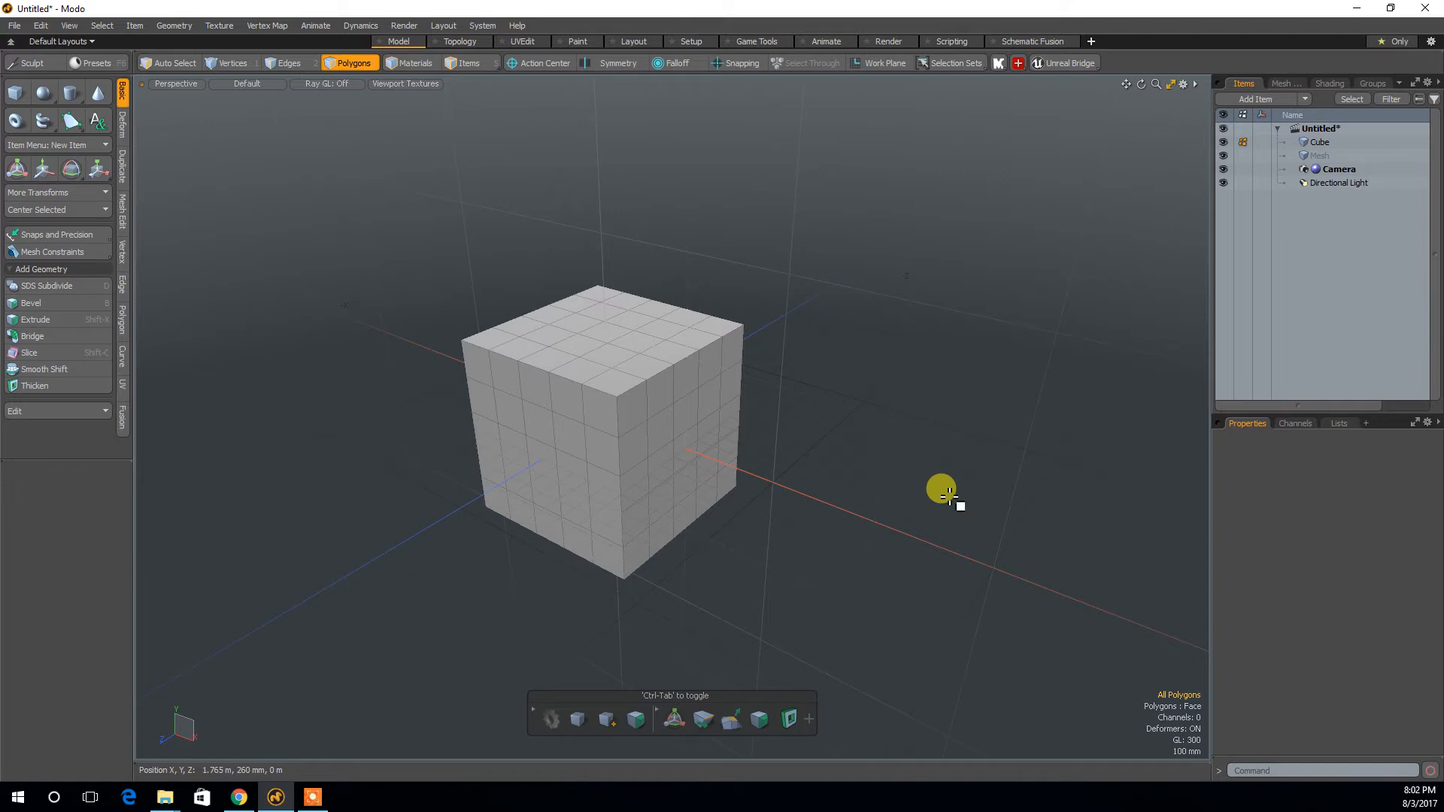
middle_click_drag(825, 500, 881, 484, "alt")
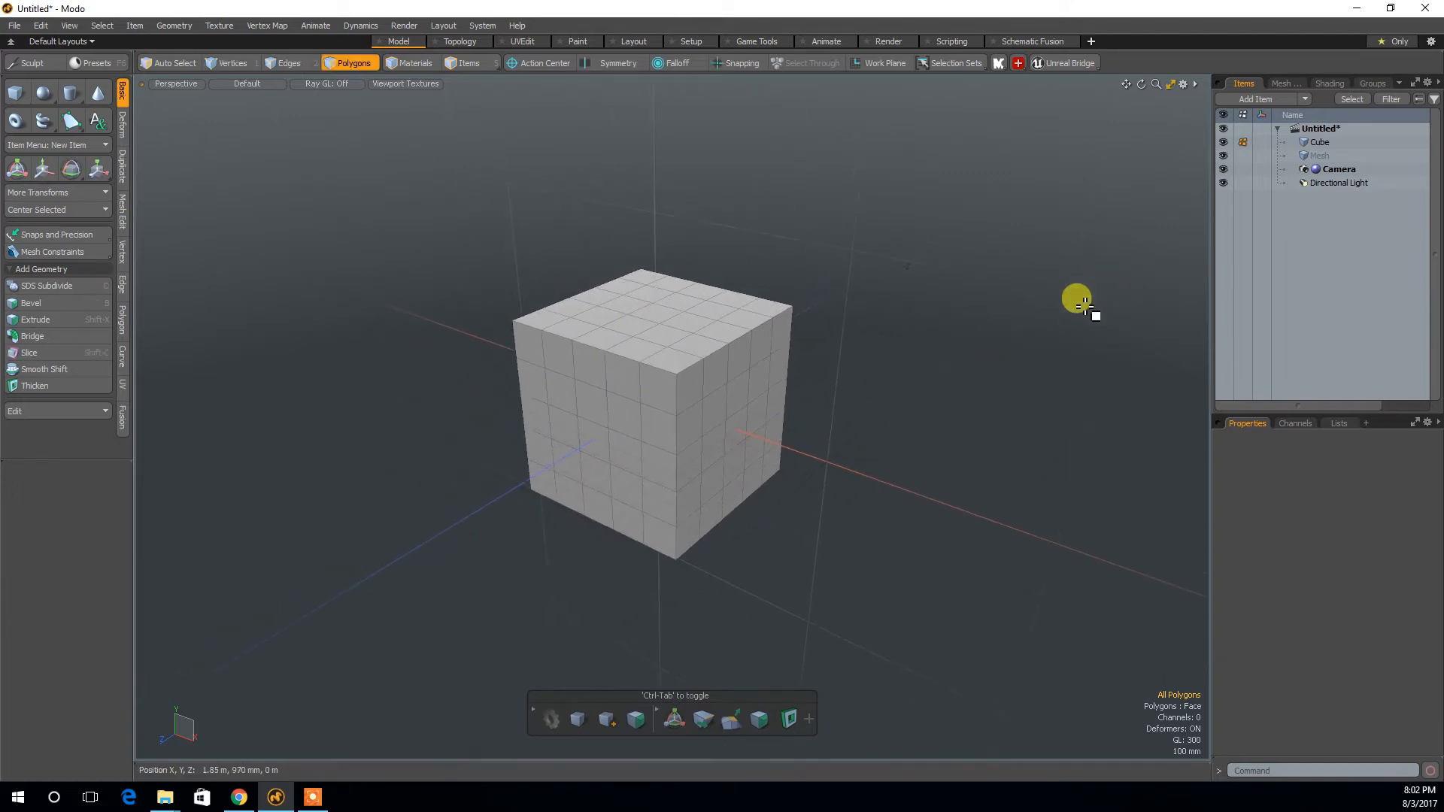
mouse_move(877, 455)
left_mouse_down("alt")
mouse_move(887, 442)
mouse_move(883, 477)
mouse_move(925, 471)
mouse_move(893, 461)
left_mouse_up("alt")
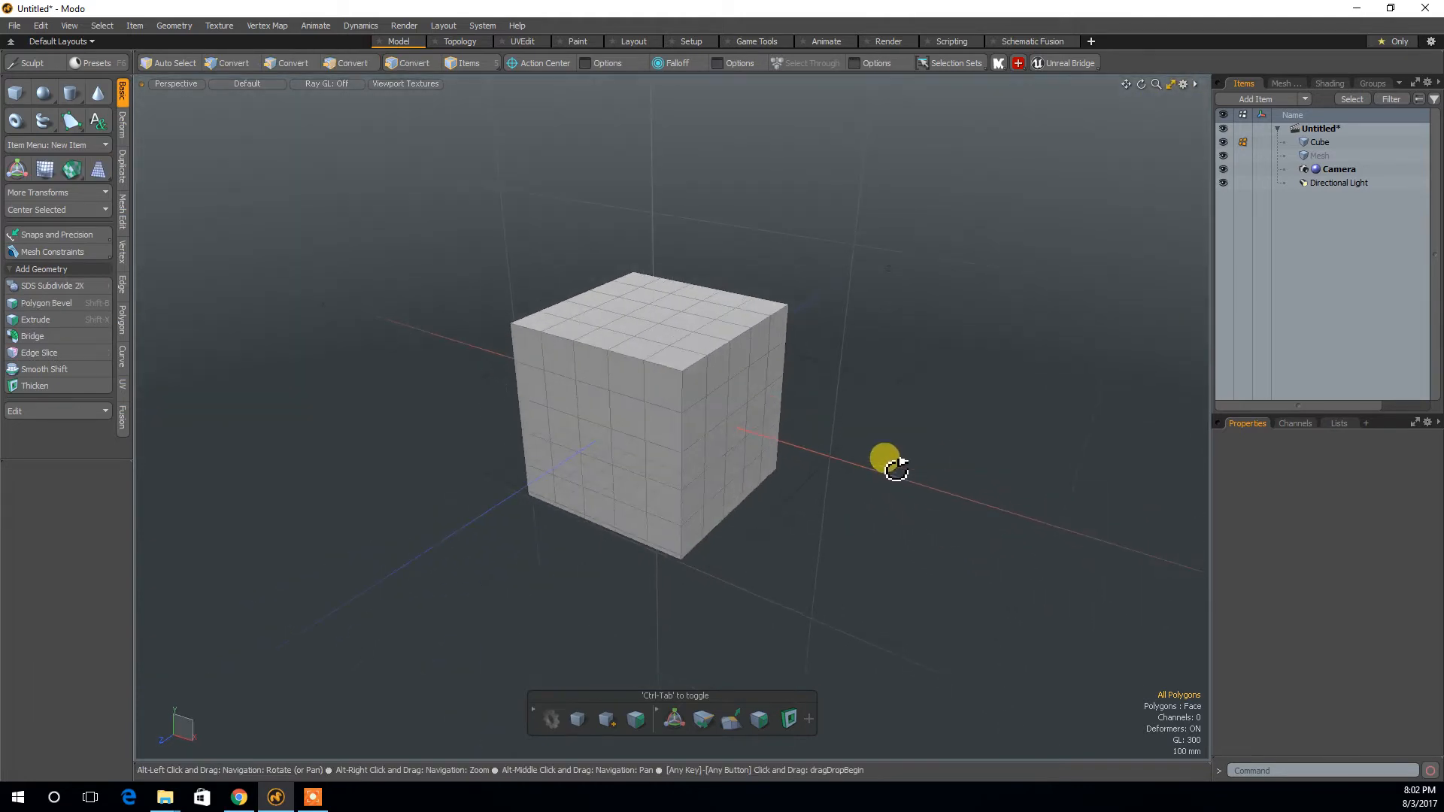
View the cube from the Left and Front views, and return to the Perspective view.
key("ctrl+space")
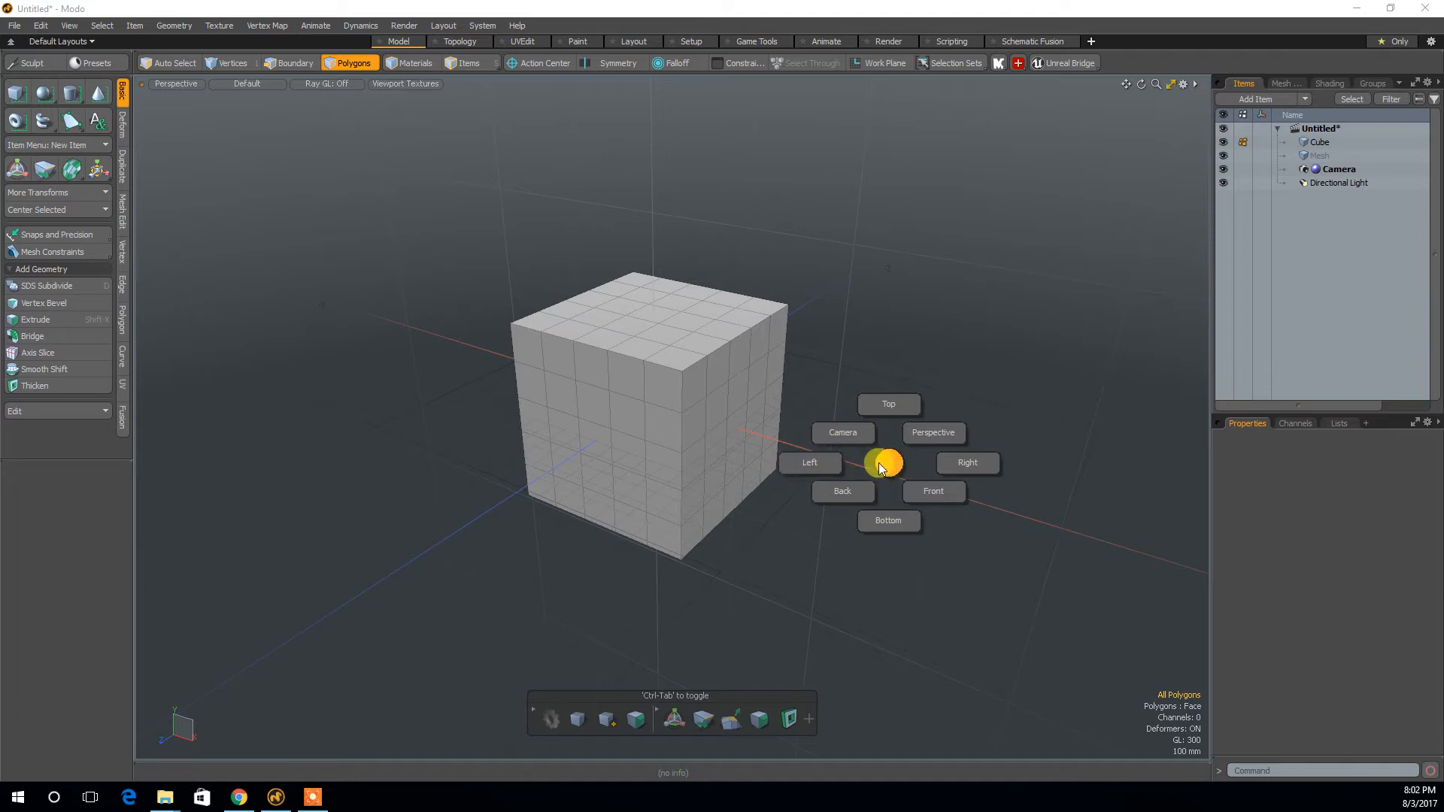
left_click(819, 468)
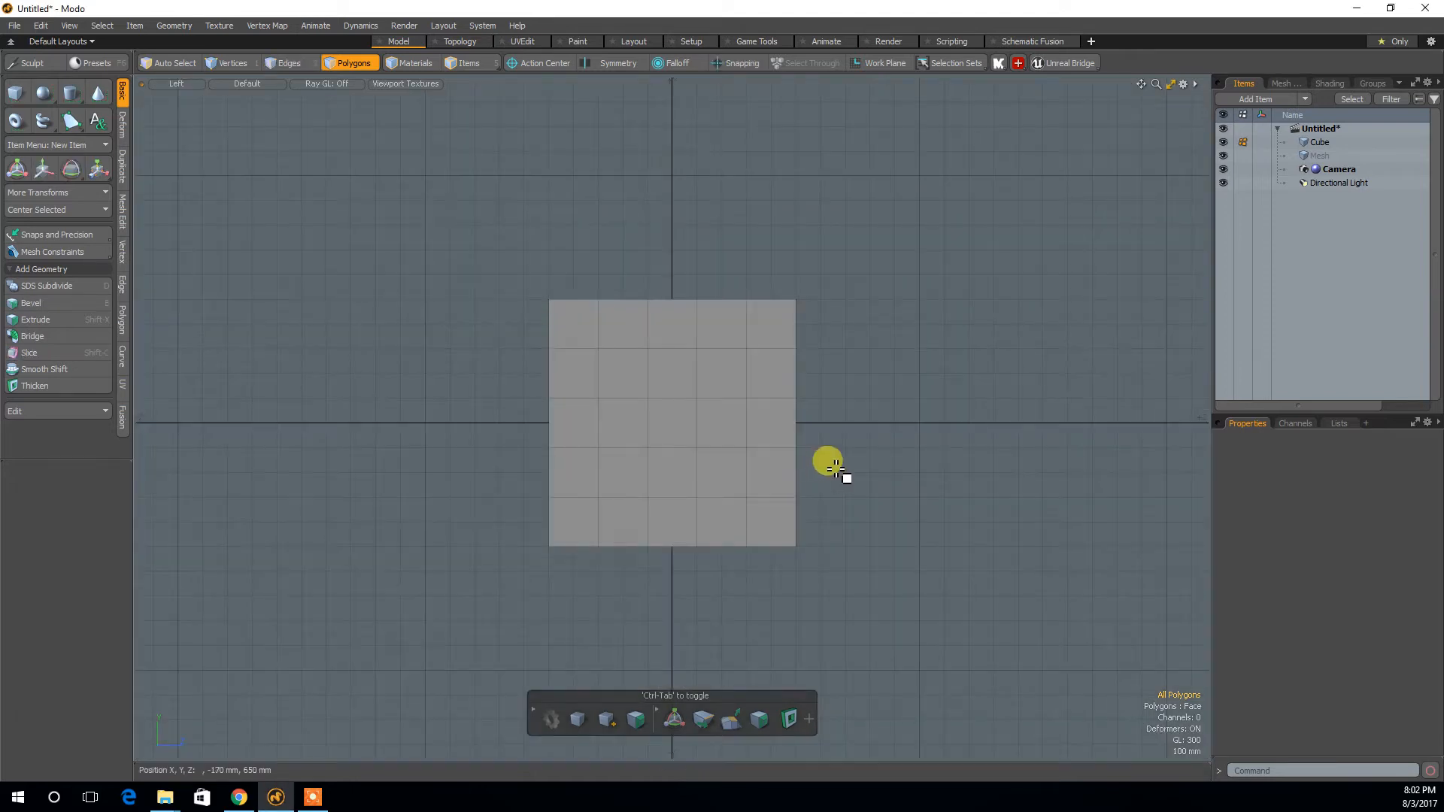
key("ctrl+space")
left_click(884, 494)
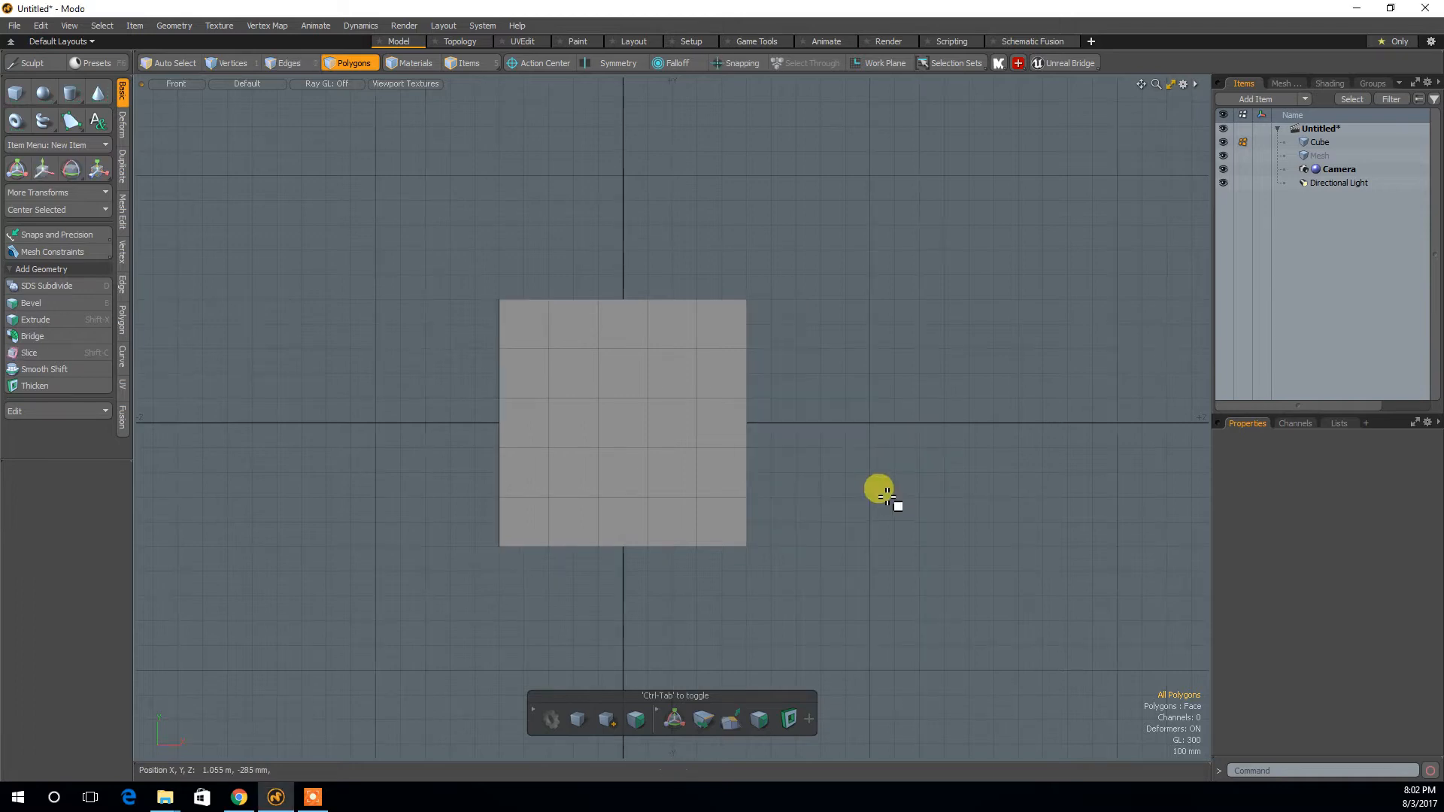
key("ctrl+space")
left_click(915, 463)
left_click_drag(890, 413, 880, 477, "alt")
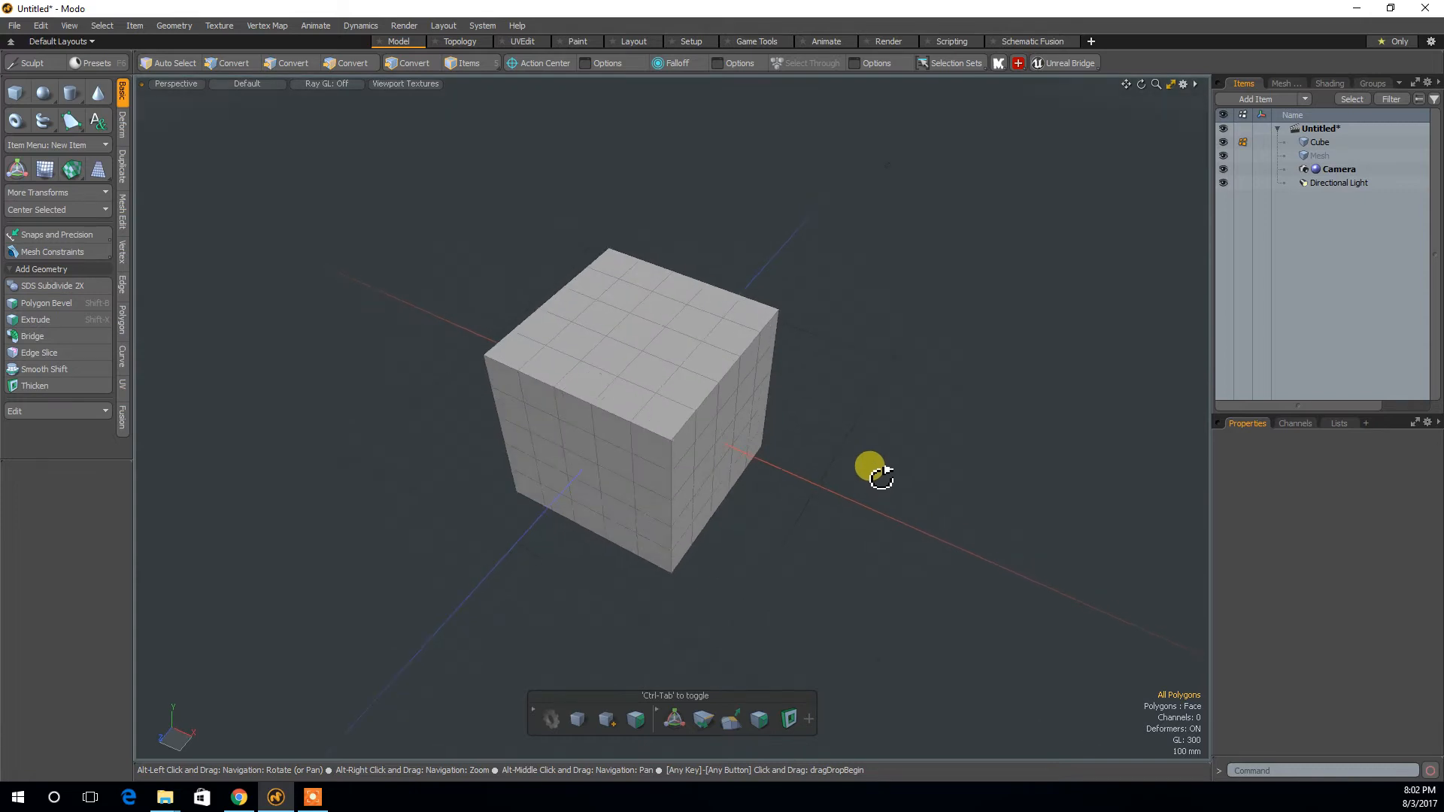
middle_click_drag(832, 477, 960, 479, "alt")
left_click_drag(974, 482, 1009, 448, "alt")
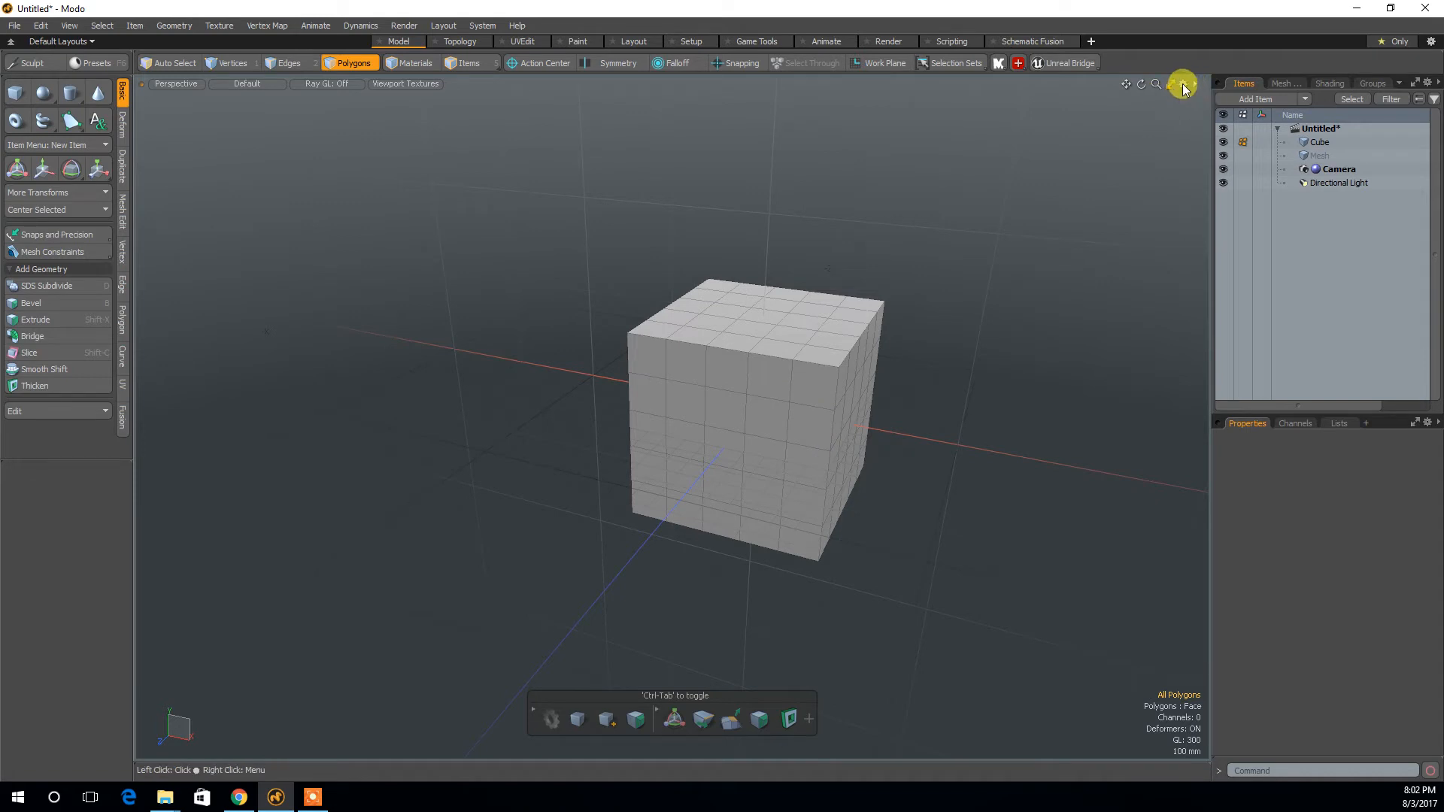
Look over the 3D Viewport Properties and the New Layout dialog, closing both without making changes.
left_click(1183, 84)
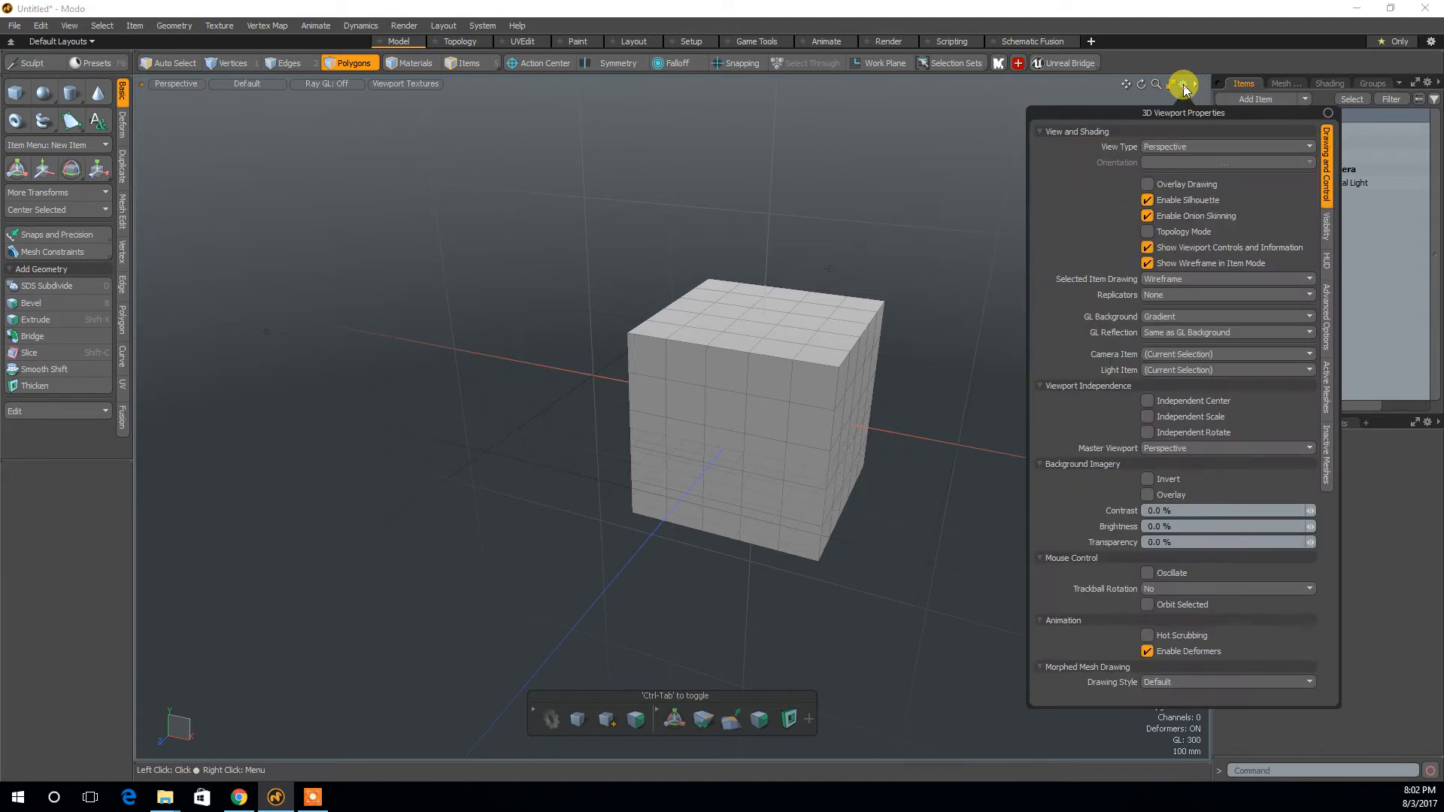
left_click(887, 159)
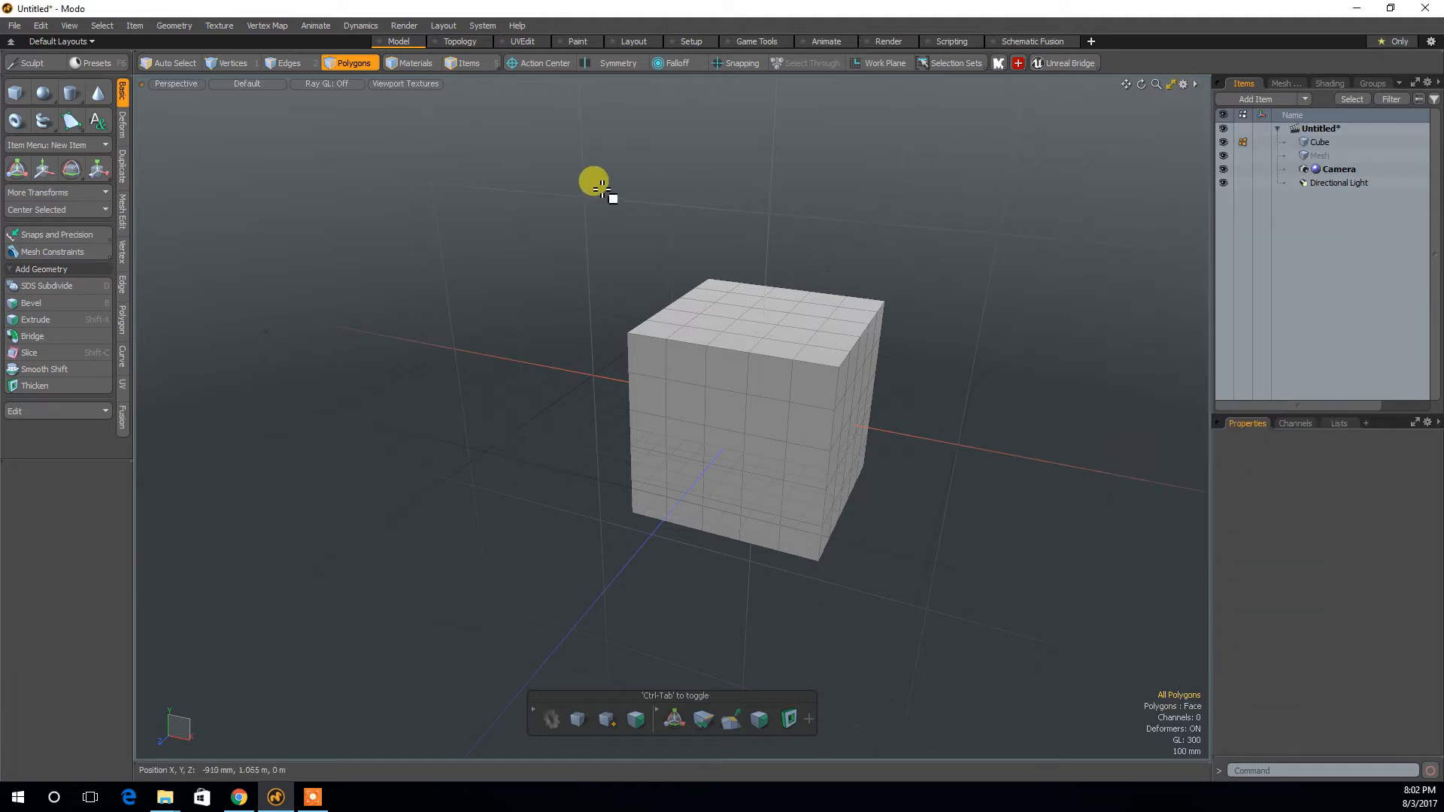
left_click(1091, 42)
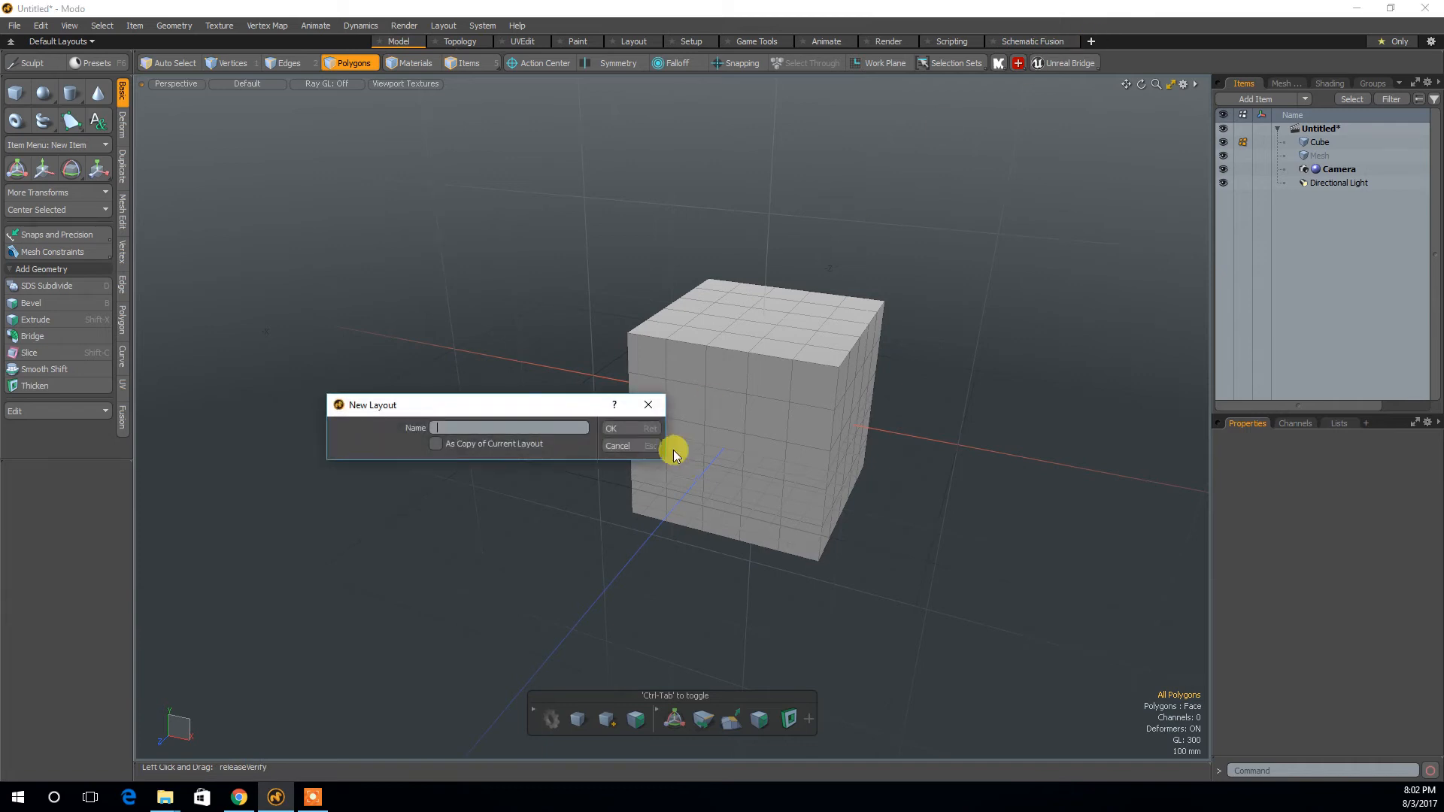
left_click(615, 445)
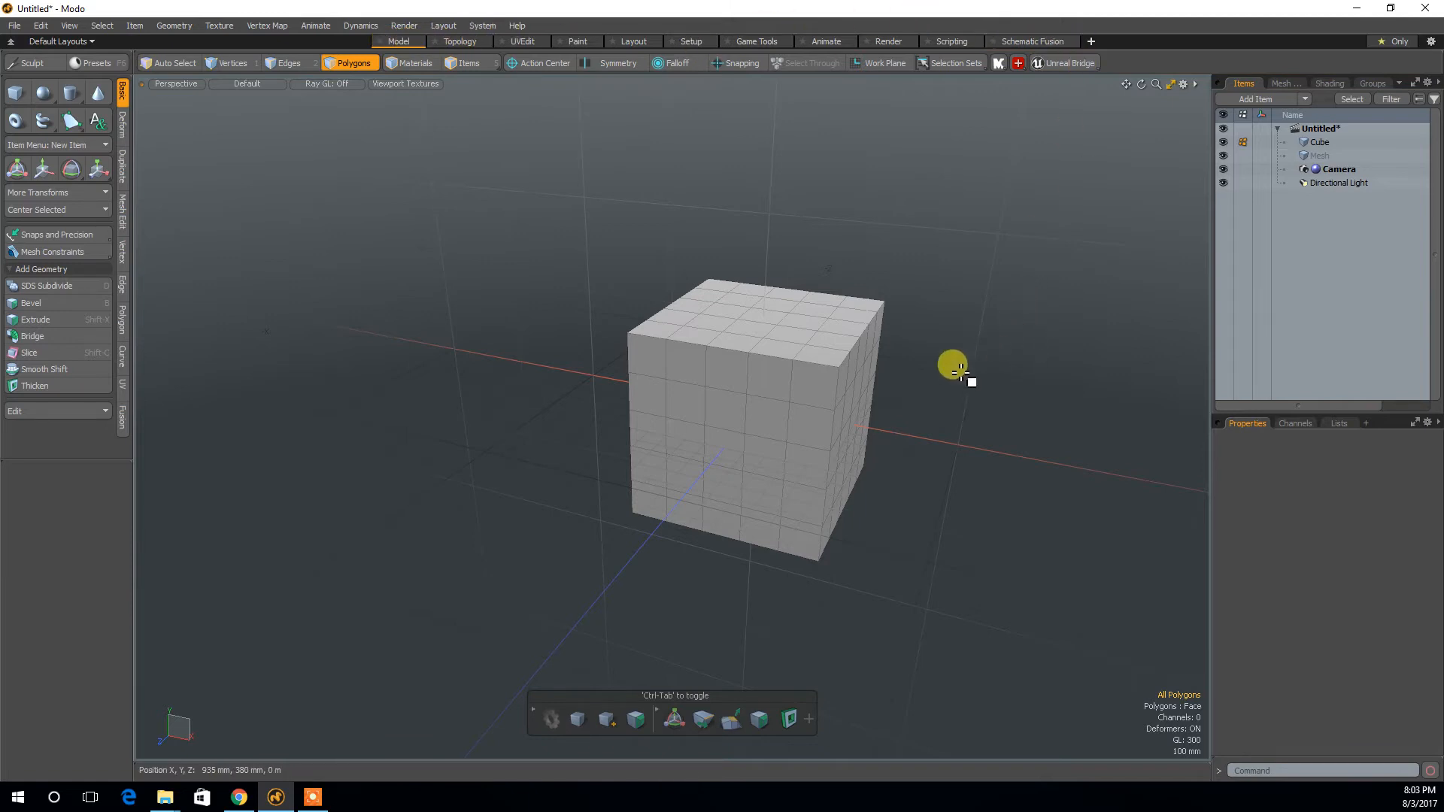
Cycle the viewport through the Bottom and Perspective views and switch to the Camera view.
key("ctrl+space")
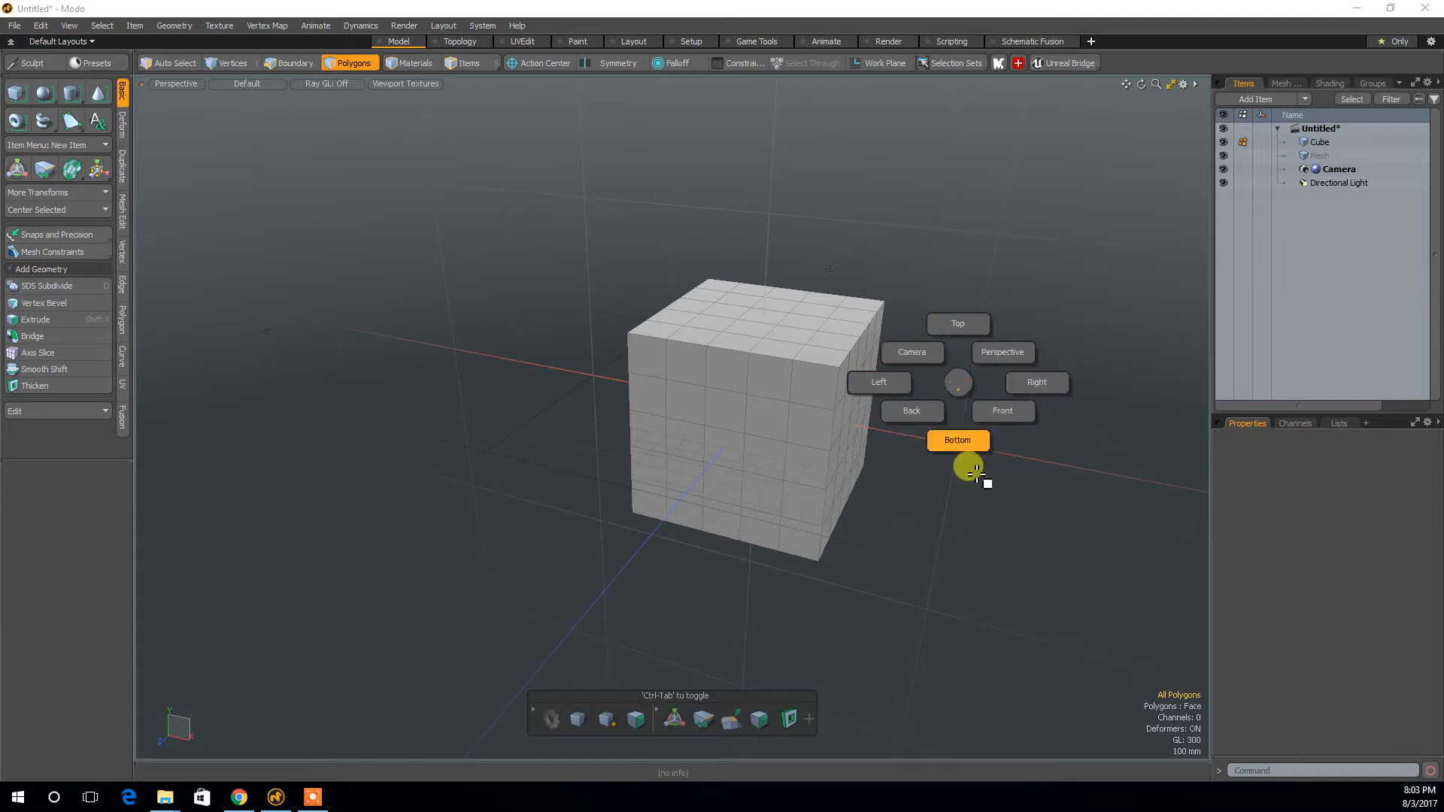
left_click(948, 521)
key("ctrl+space")
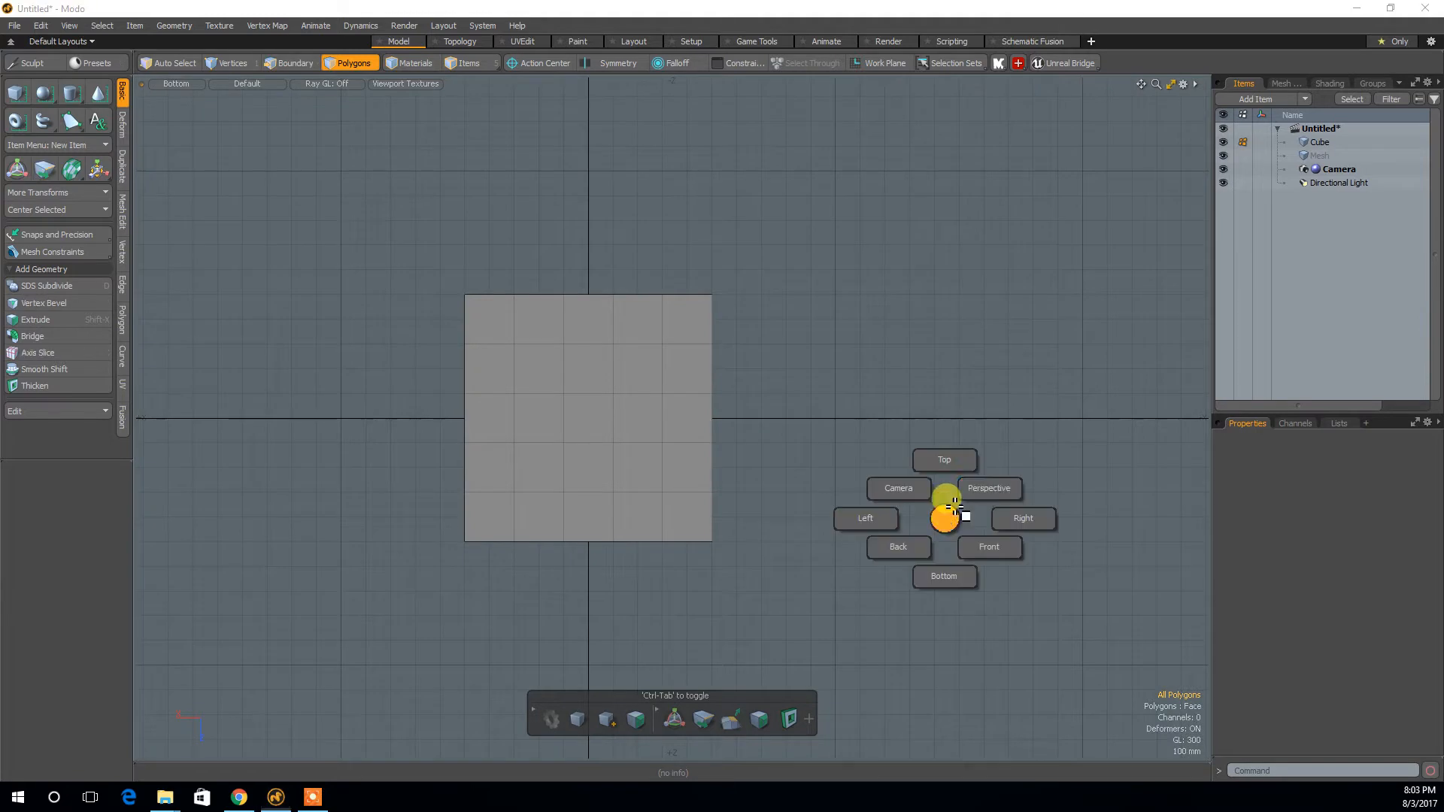
left_click(988, 490)
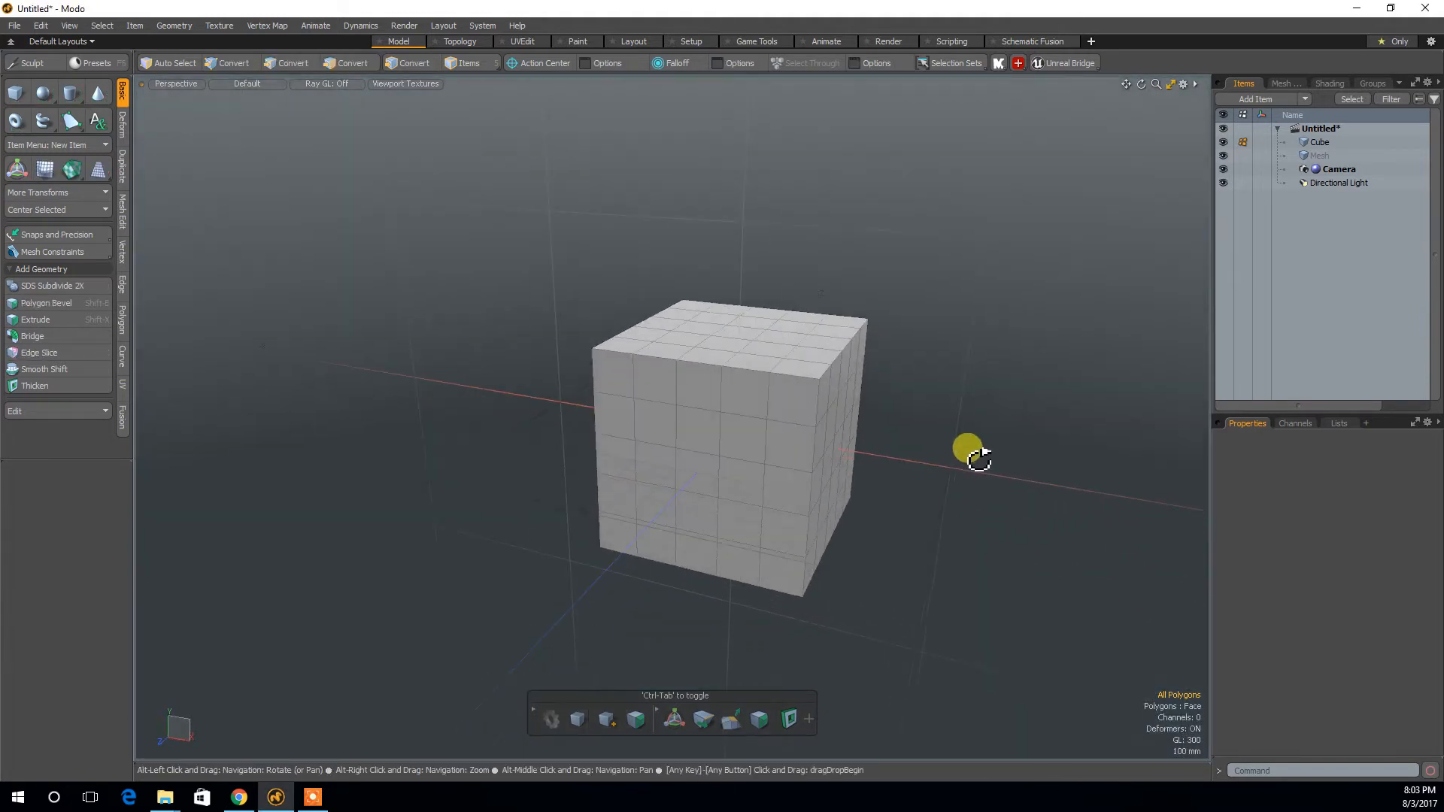
key("ctrl+space")
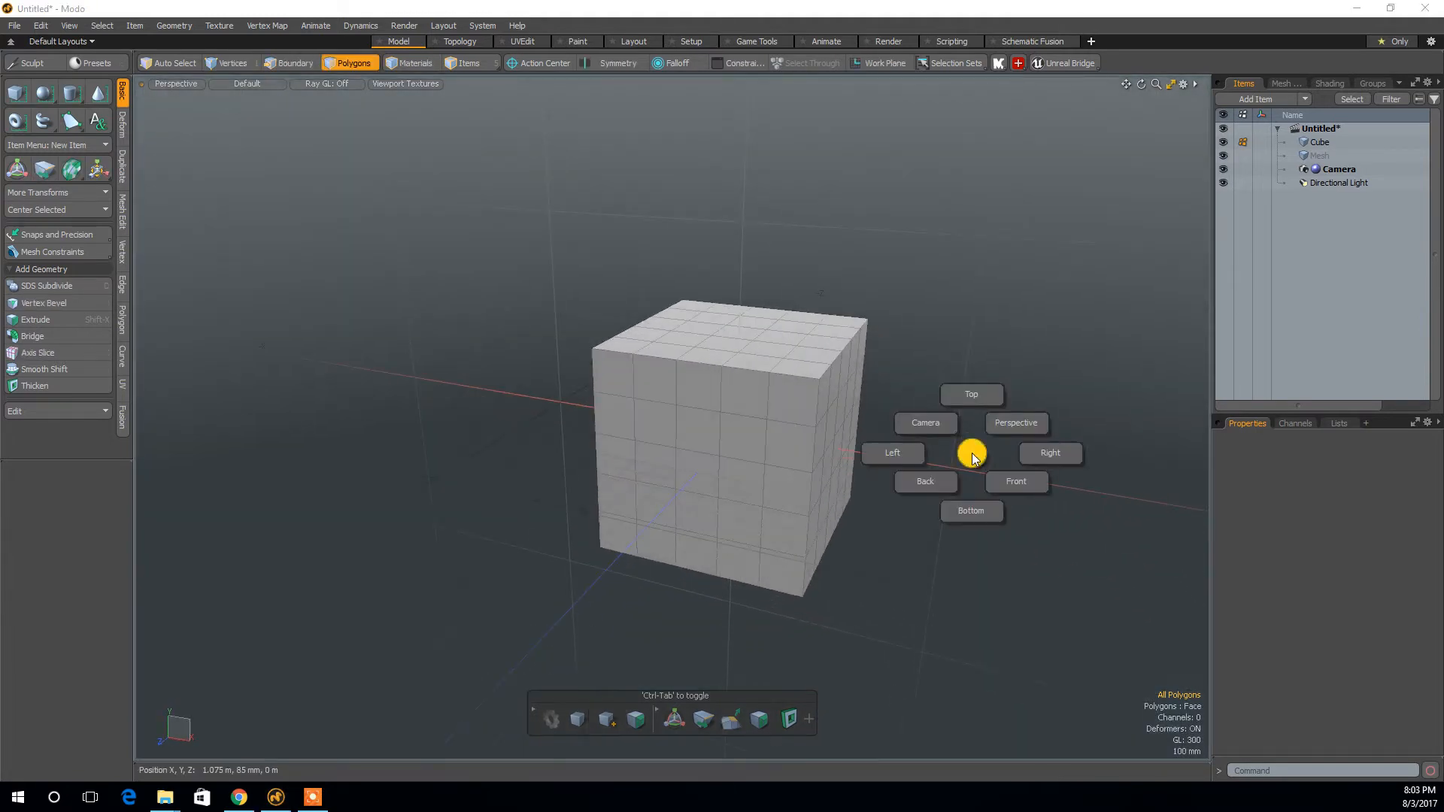
left_click(936, 426)
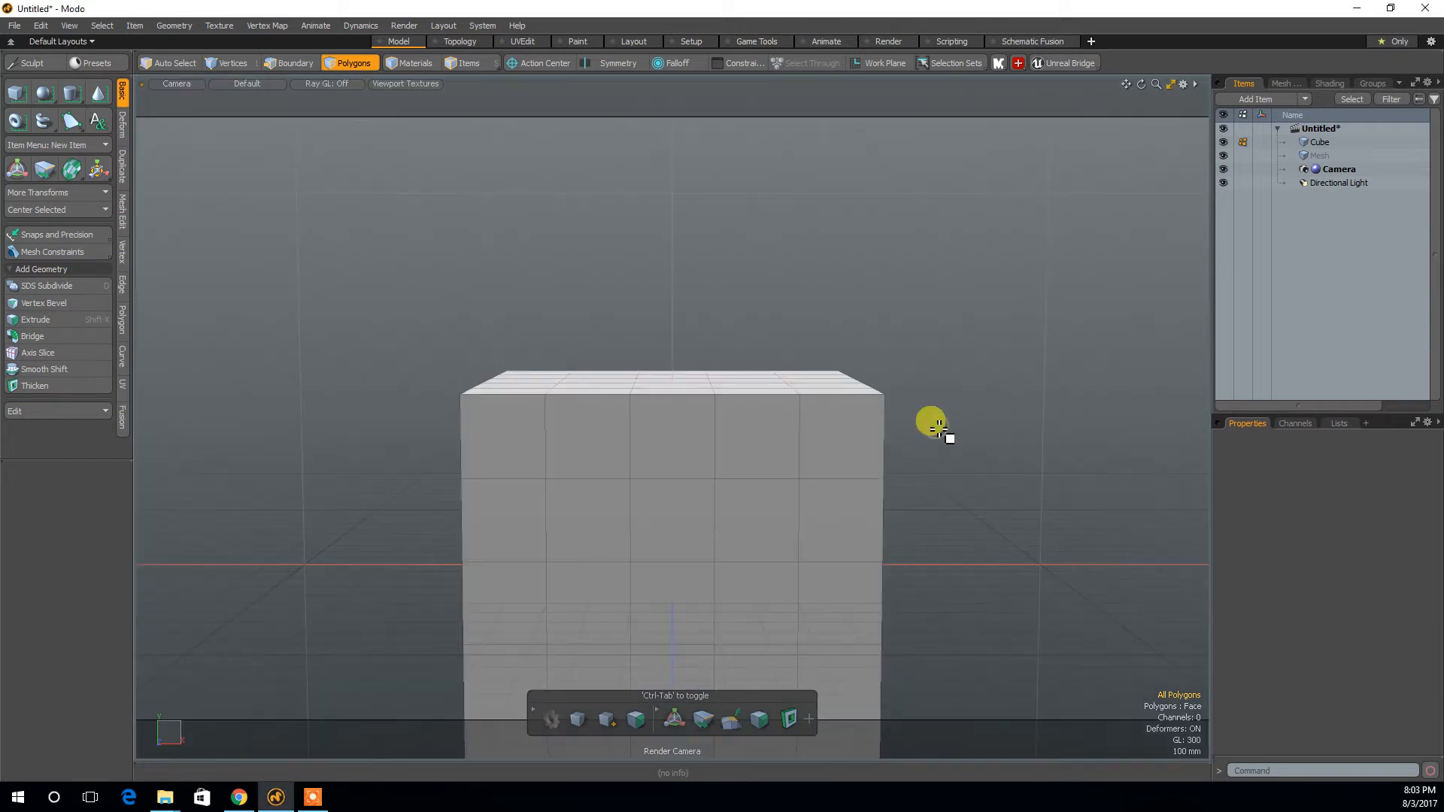
Select the Camera item and orbit the Camera view to frame the whole cube from a raised corner angle.
left_click(1327, 172)
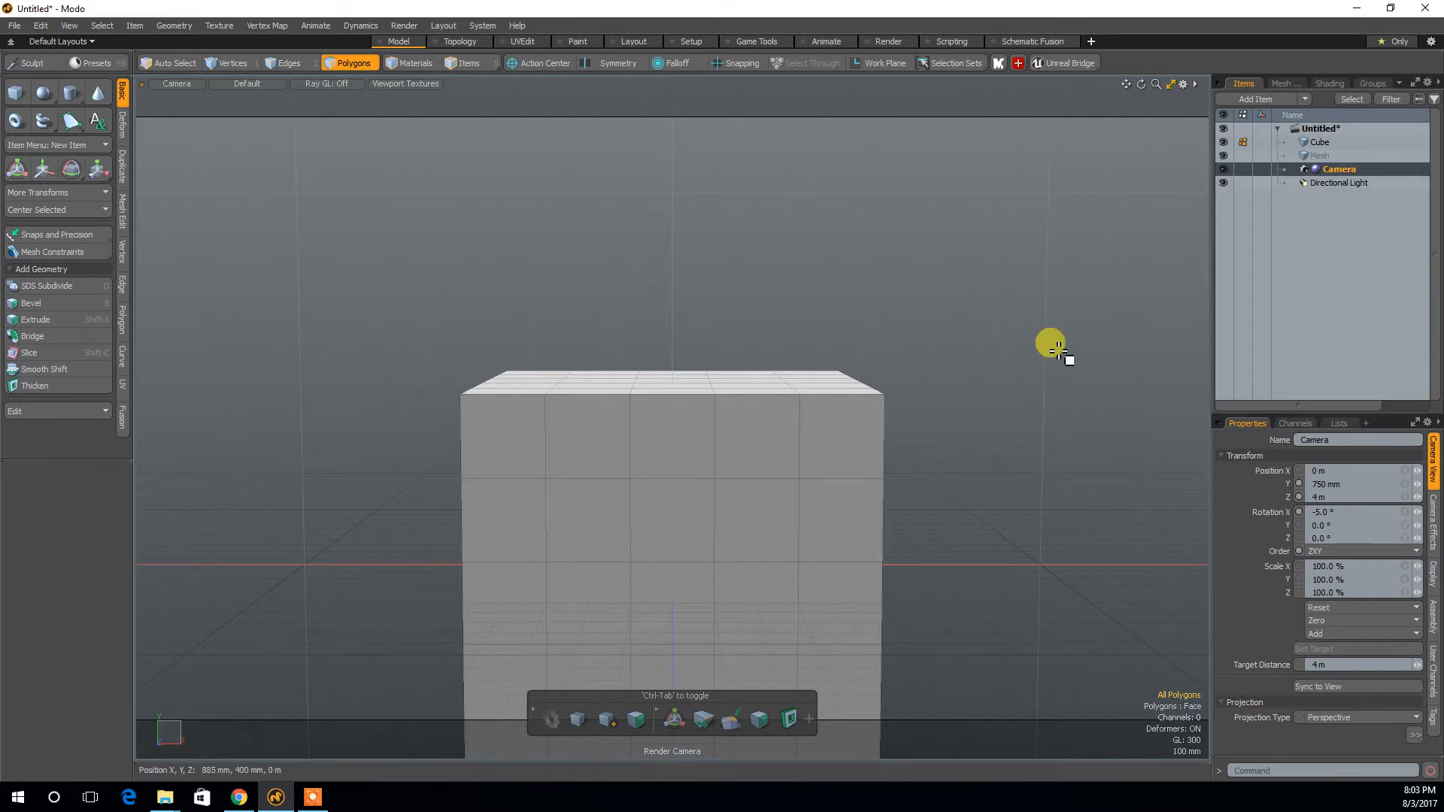
left_click_drag(1012, 368, 932, 384, "alt")
right_click_drag(999, 369, 794, 512, "alt")
middle_click_drag(890, 486, 905, 459, "alt")
mouse_move(941, 460)
left_mouse_down("alt")
mouse_move(922, 445)
mouse_move(1054, 413)
mouse_move(858, 484)
mouse_move(721, 500)
mouse_move(1005, 419)
mouse_move(993, 504)
mouse_move(926, 422)
mouse_move(941, 479)
mouse_move(967, 484)
mouse_move(960, 462)
mouse_move(945, 468)
left_mouse_up("alt")
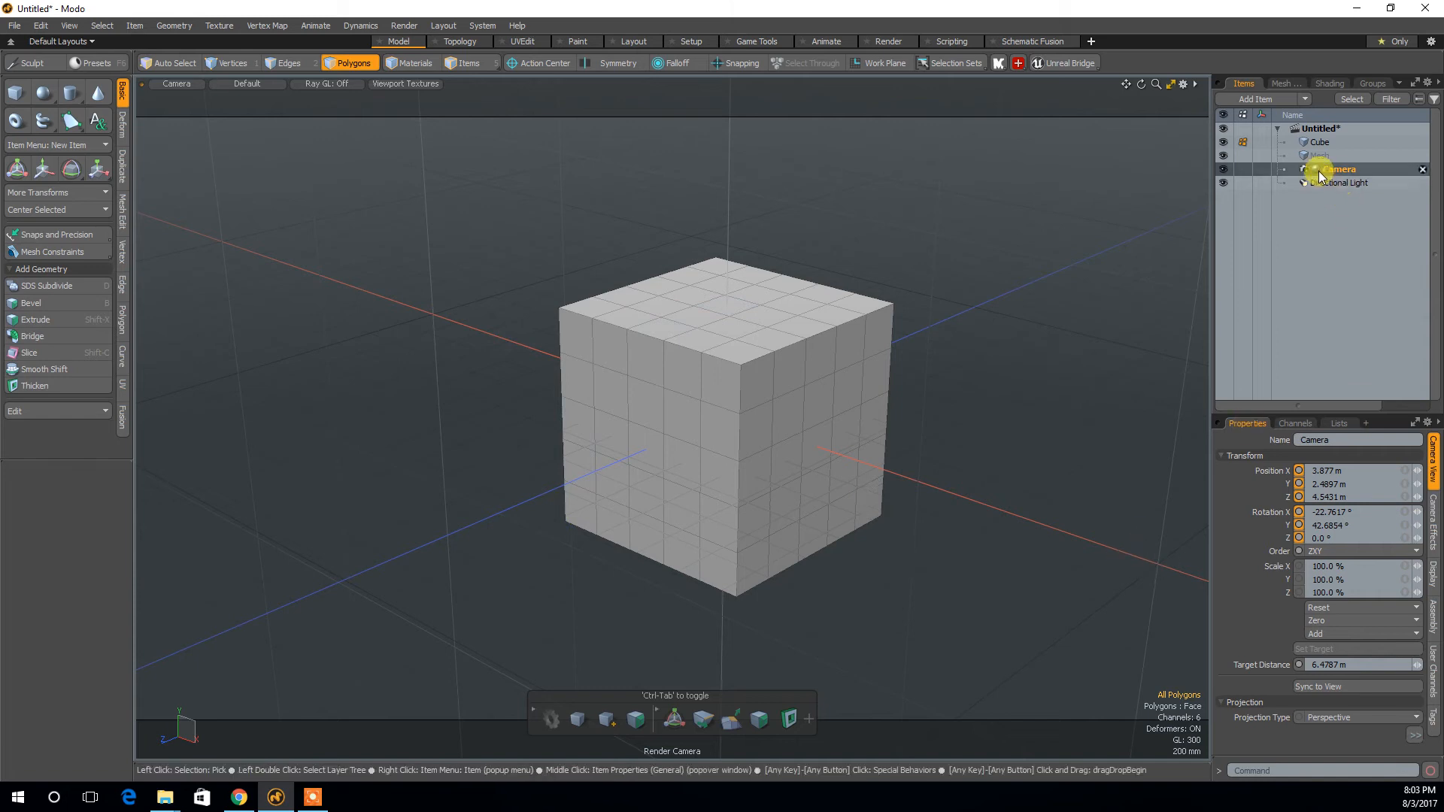
Return to the Perspective view and turn on Show Cameras in the 3D viewport's visibility properties.
key("ctrl+space")
left_click(898, 446)
left_click_drag(920, 467, 858, 490, "alt")
right_click_drag(858, 490, 800, 510, "alt")
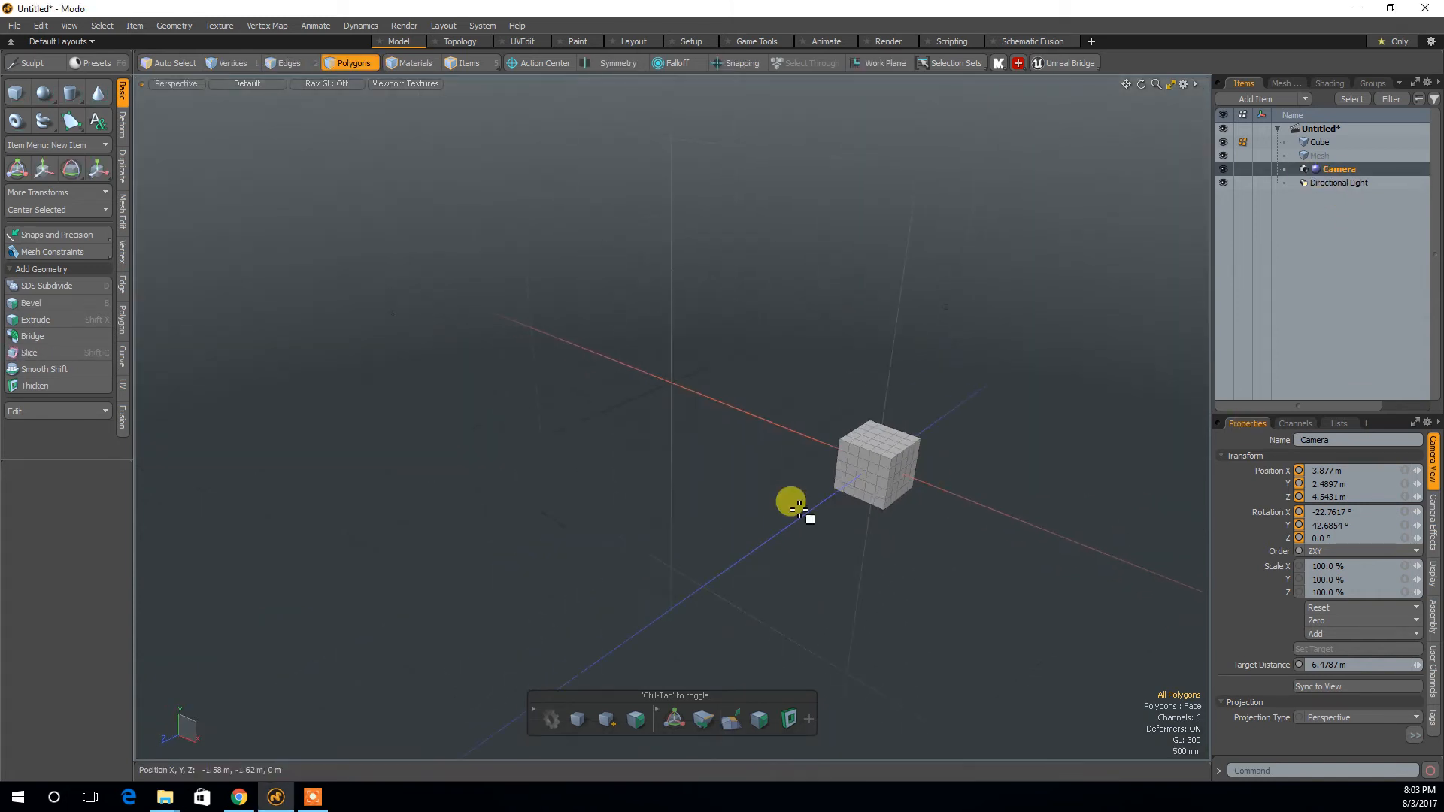
key("o")
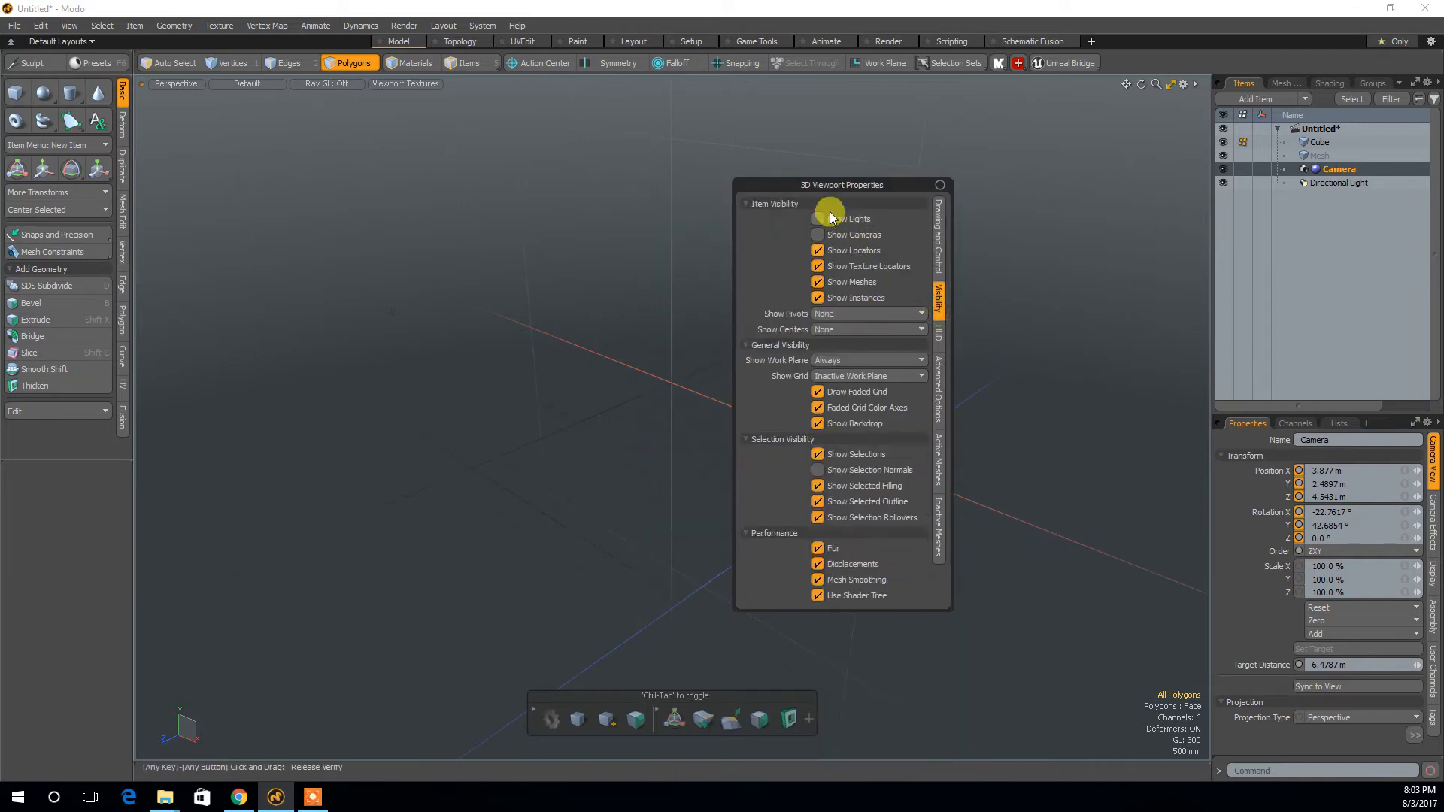
left_click(813, 234)
left_click(1066, 458)
left_click_drag(952, 619, 1070, 580, "alt")
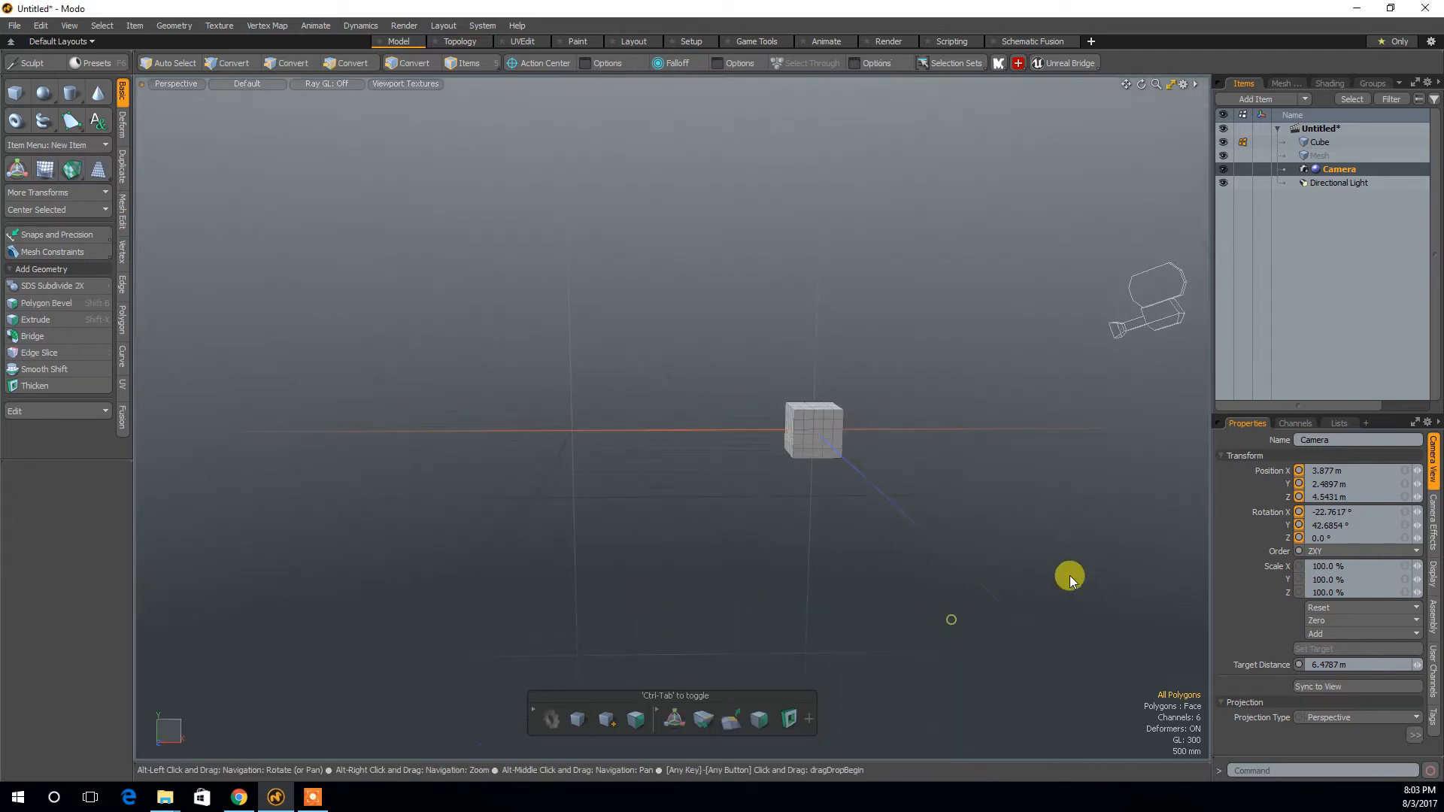
In Items selection mode, select the camera in the viewport and move it to about X 3.49 m, Z 4.52 m.
key("5")
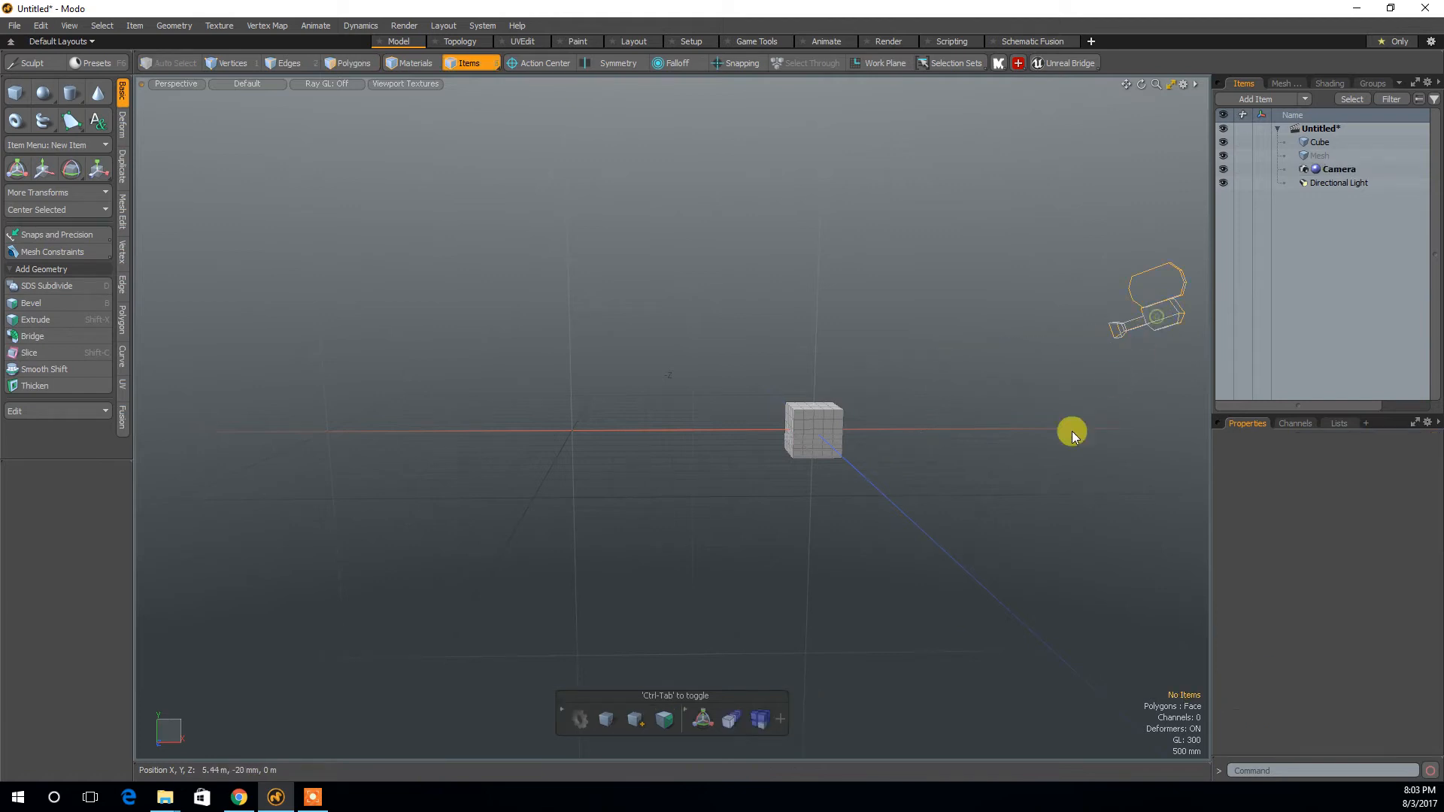
left_click(1070, 430)
left_click_drag(1070, 430, 1068, 458, "alt")
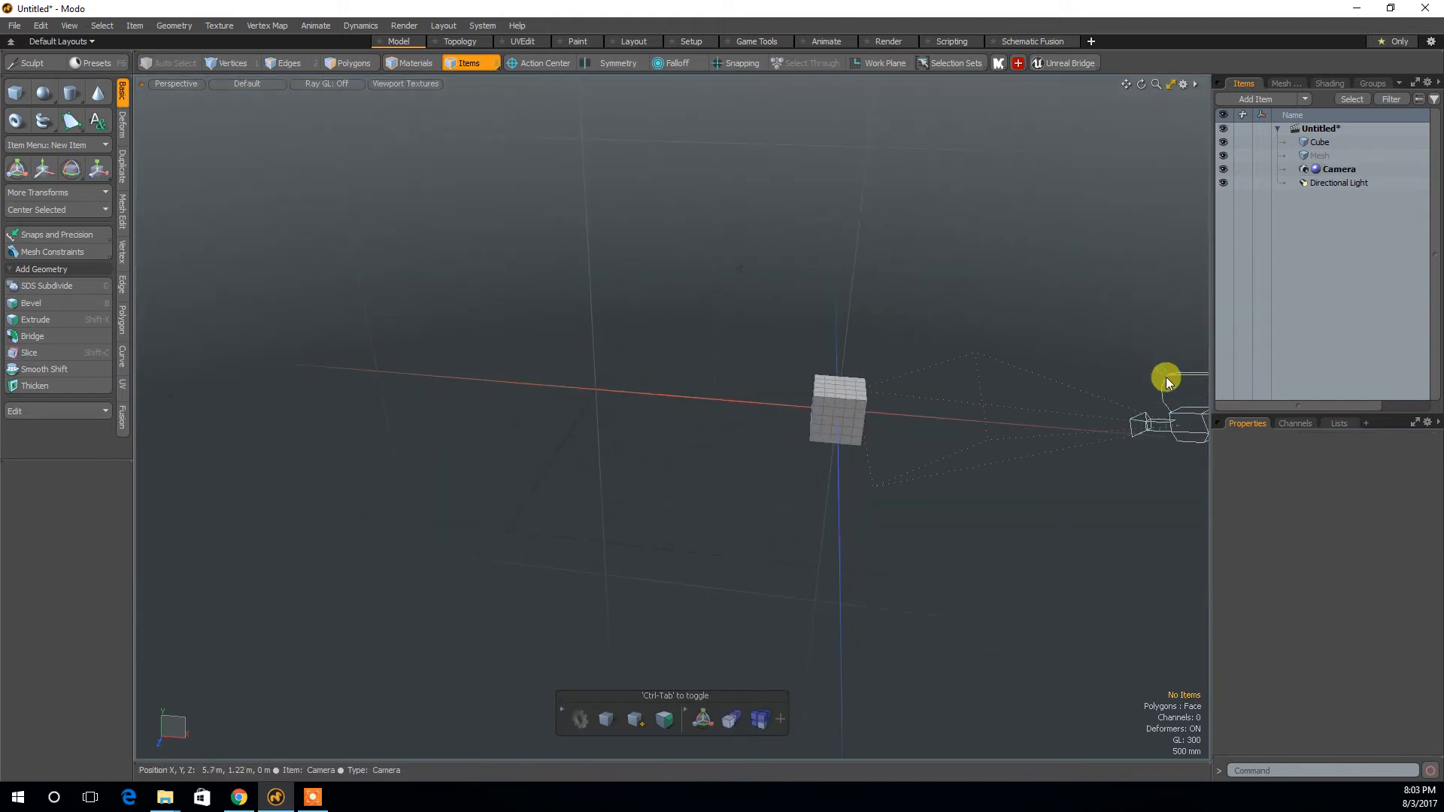
scroll(1168, 328, "up", 5)
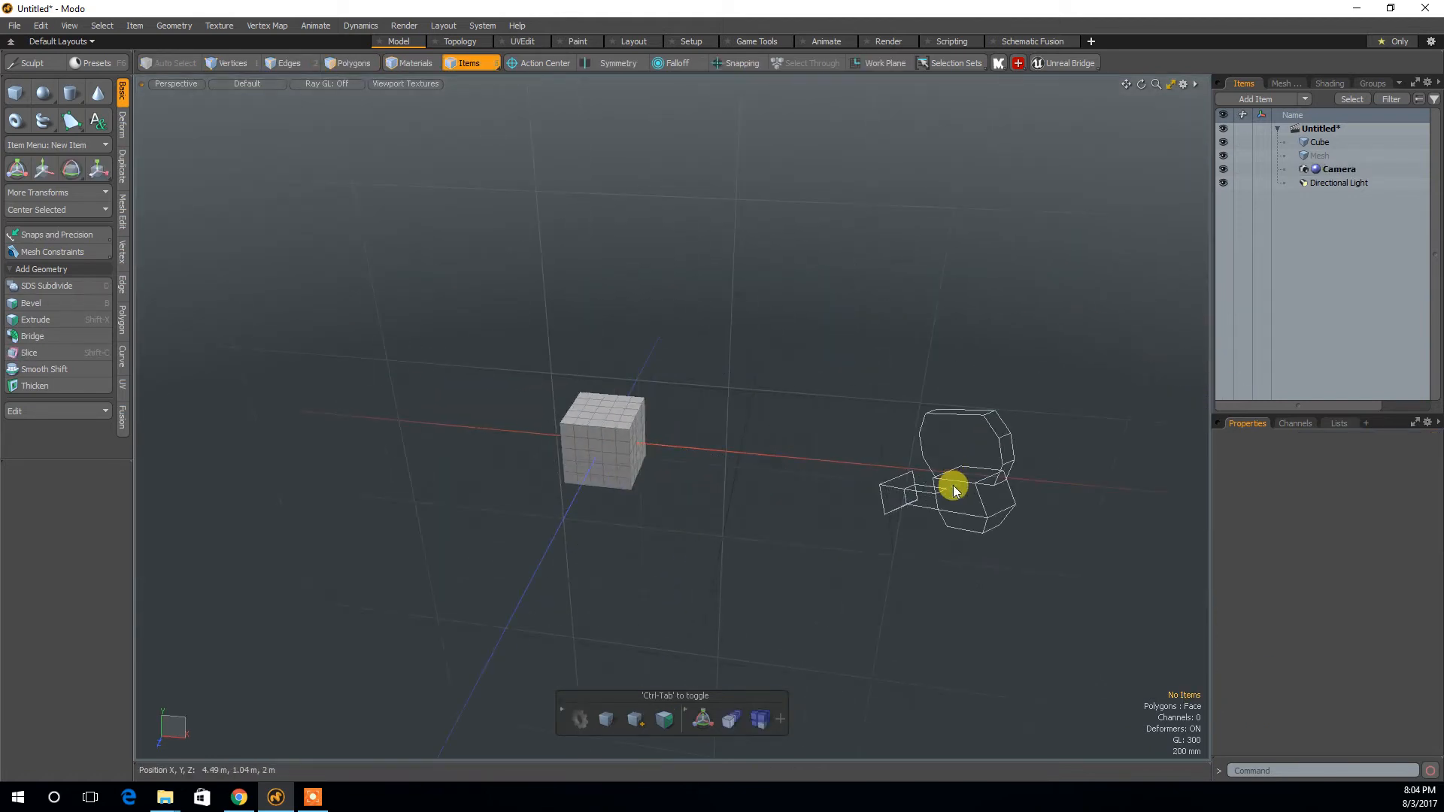
left_click(964, 481)
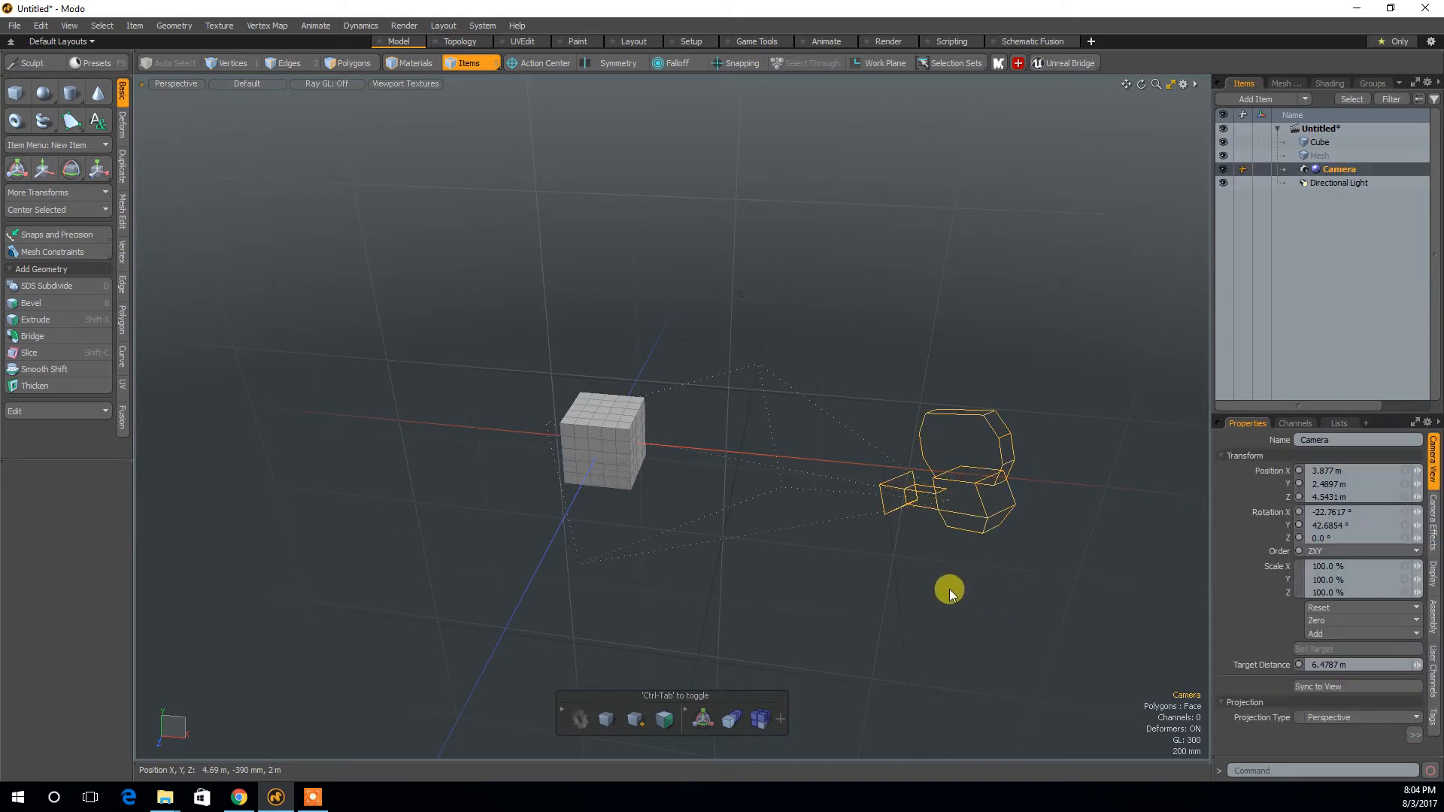
key("w")
left_click_drag(1052, 591, 909, 600)
left_click_drag(919, 662, 953, 654, "alt")
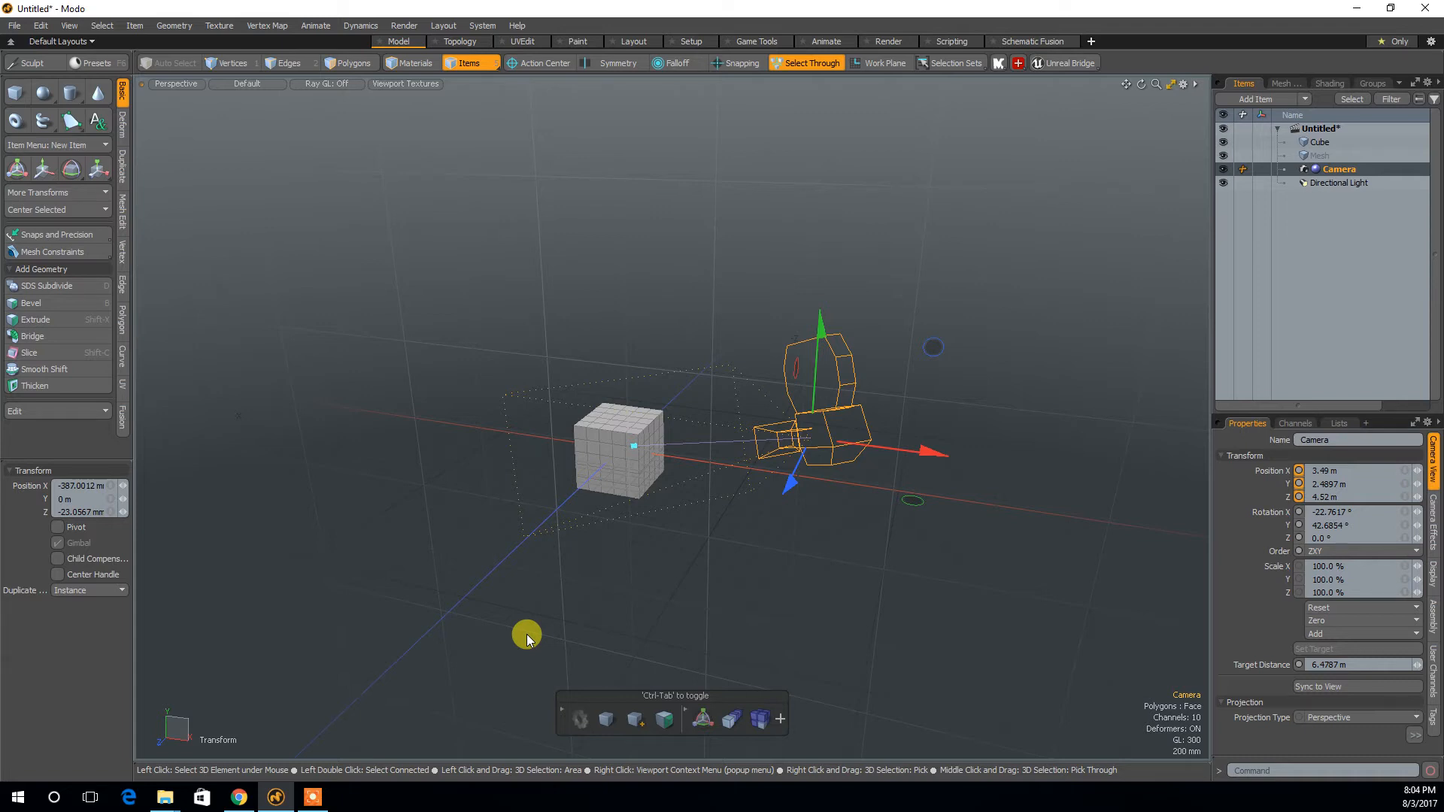
Reactivate the Move tool on the camera, switch to the Camera view, and orbit it to reframe the cube.
left_click_drag(526, 603, 689, 485, "alt")
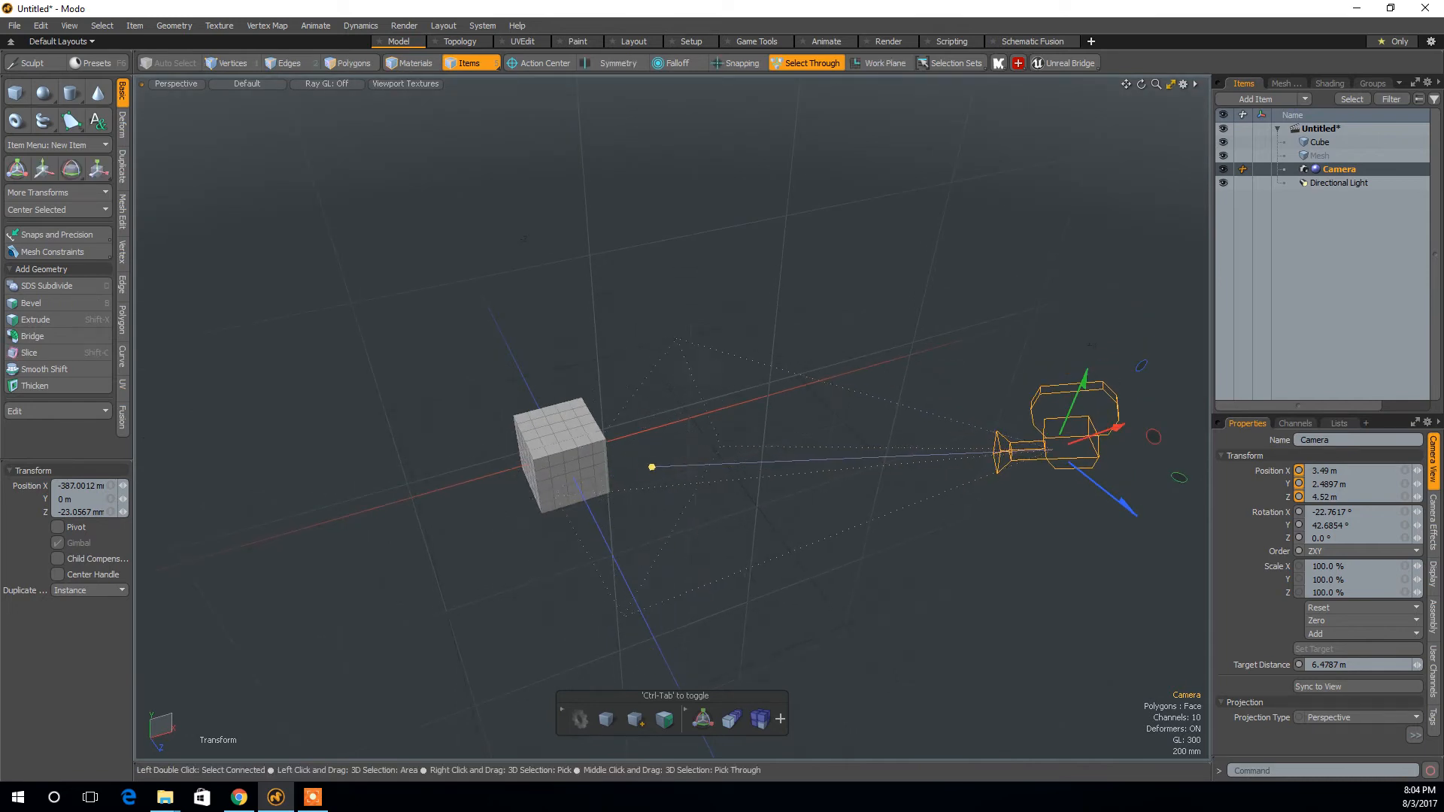
left_click_drag(715, 525, 757, 574, "alt")
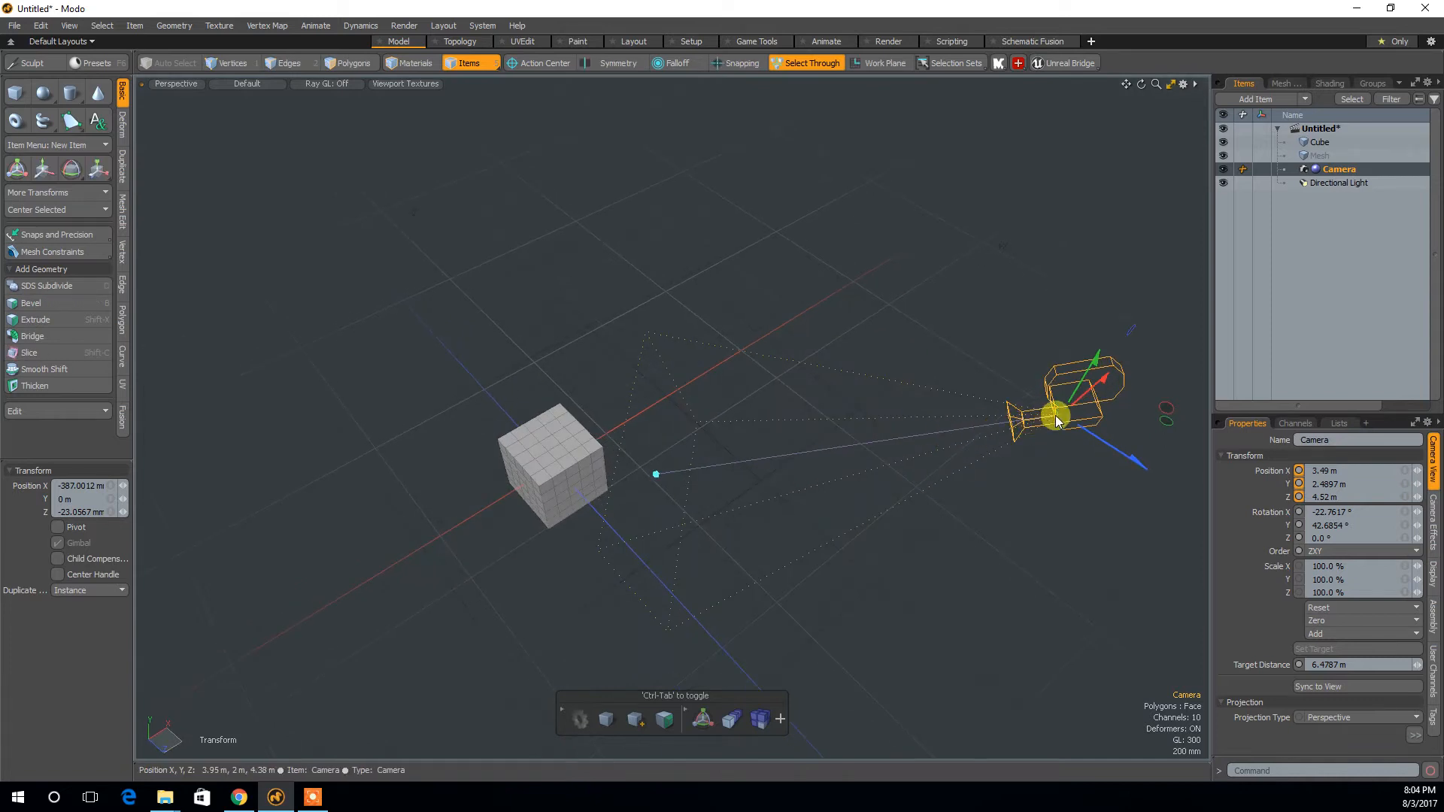
left_click(656, 474)
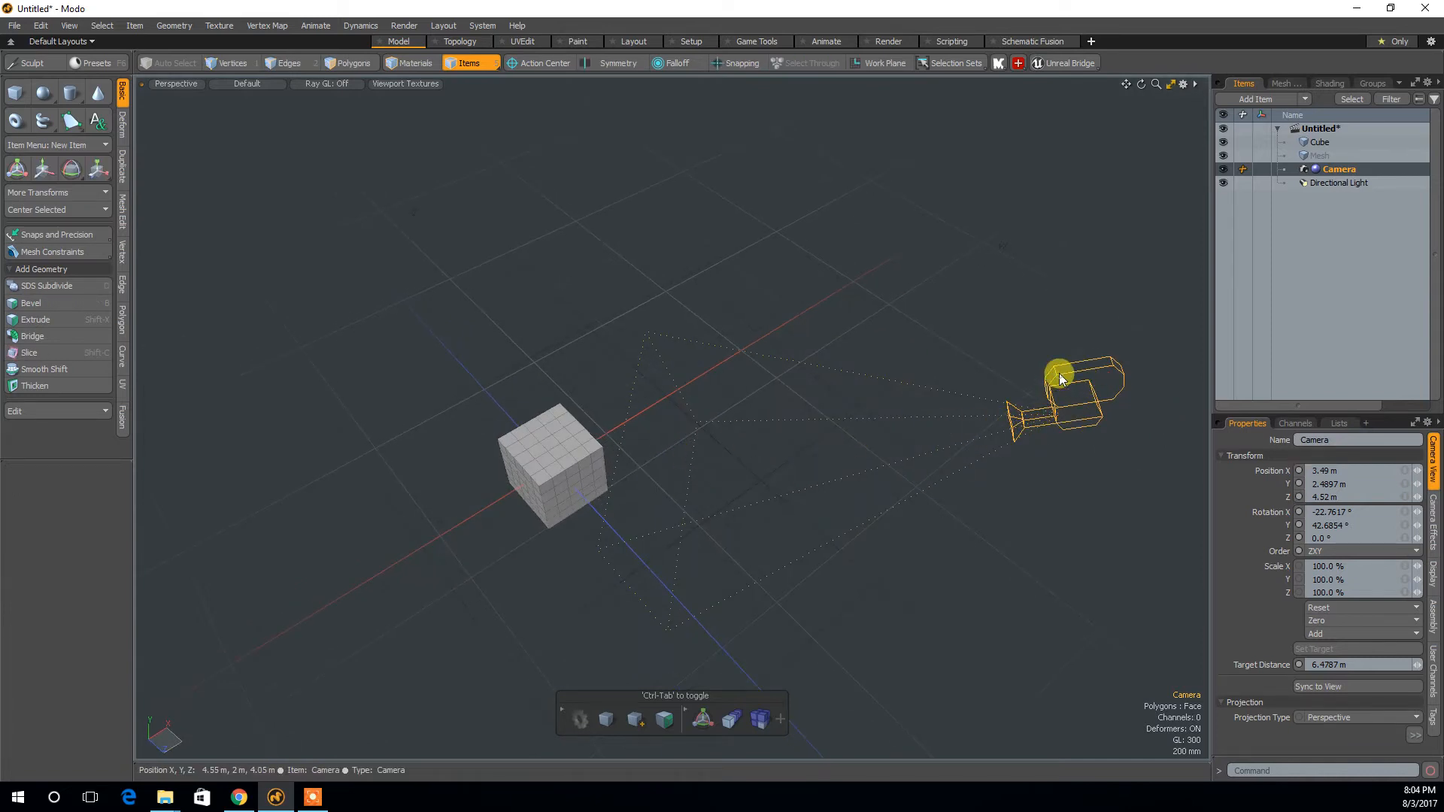
key("w")
left_click_drag(1032, 528, 870, 467, "alt")
key("ctrl+space")
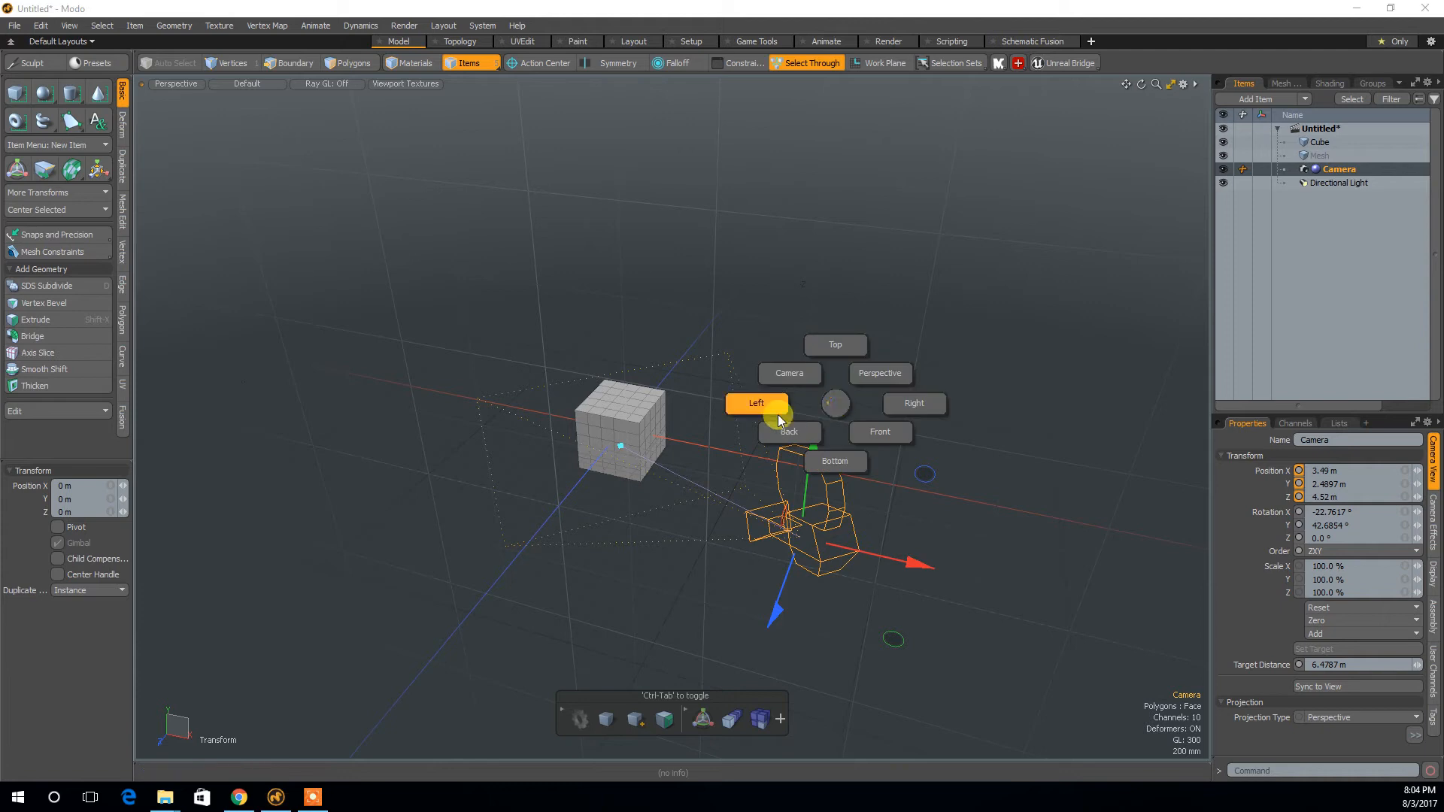
left_click(793, 376)
left_click_drag(835, 557, 854, 526, "alt")
left_click_drag(1023, 448, 975, 525, "alt")
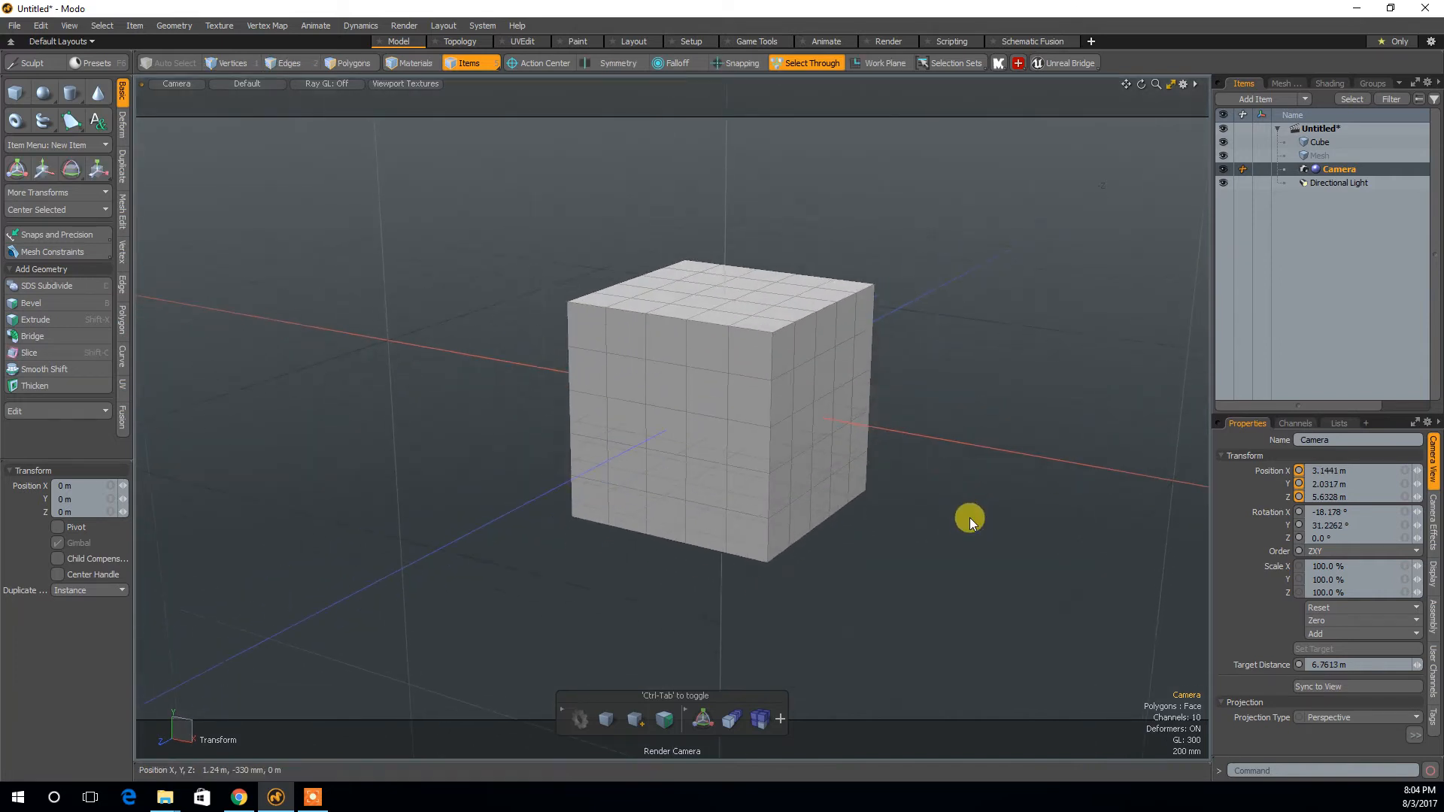
Return to the Perspective view and clear the camera selection.
key("ctrl+space")
left_click(1005, 486)
mouse_move(944, 455)
left_mouse_down("alt")
mouse_move(955, 436)
mouse_move(968, 454)
left_mouse_up("alt")
left_click(968, 453)
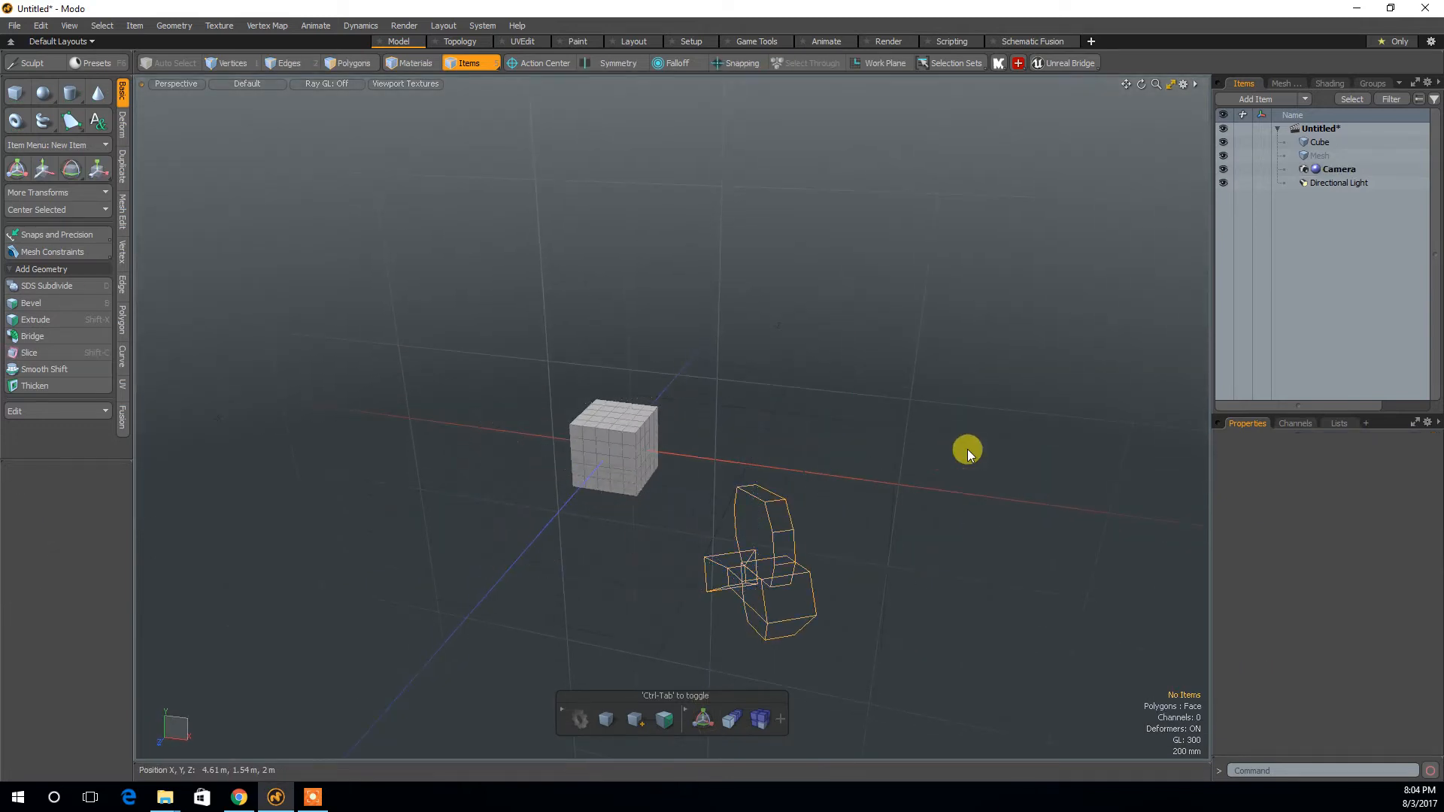
In Polygons mode, select all of the cube's connected polygons and delete them.
left_click_drag(837, 493, 742, 522, "alt")
right_click_drag(742, 522, 761, 589, "alt")
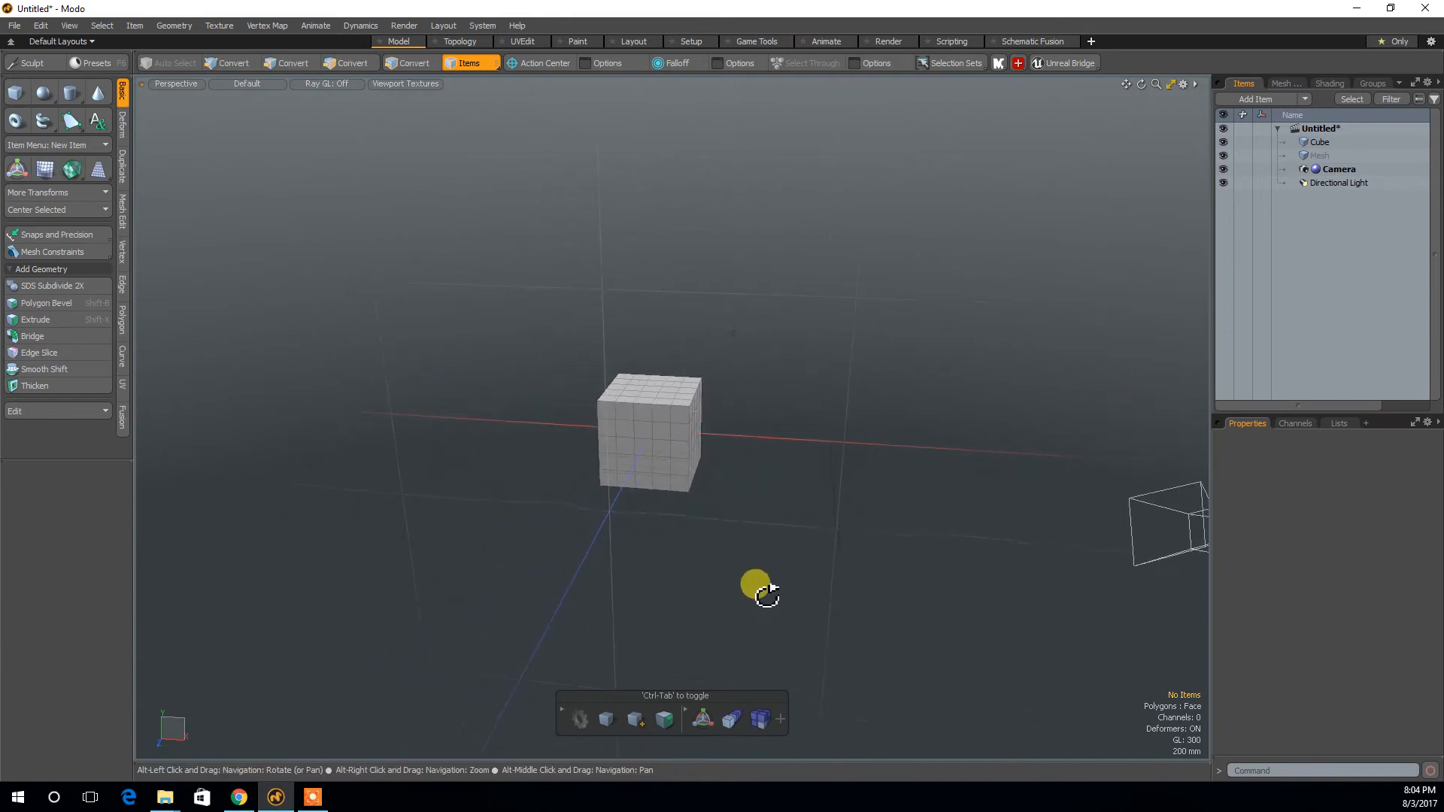
middle_click_drag(760, 539, 803, 553, "alt")
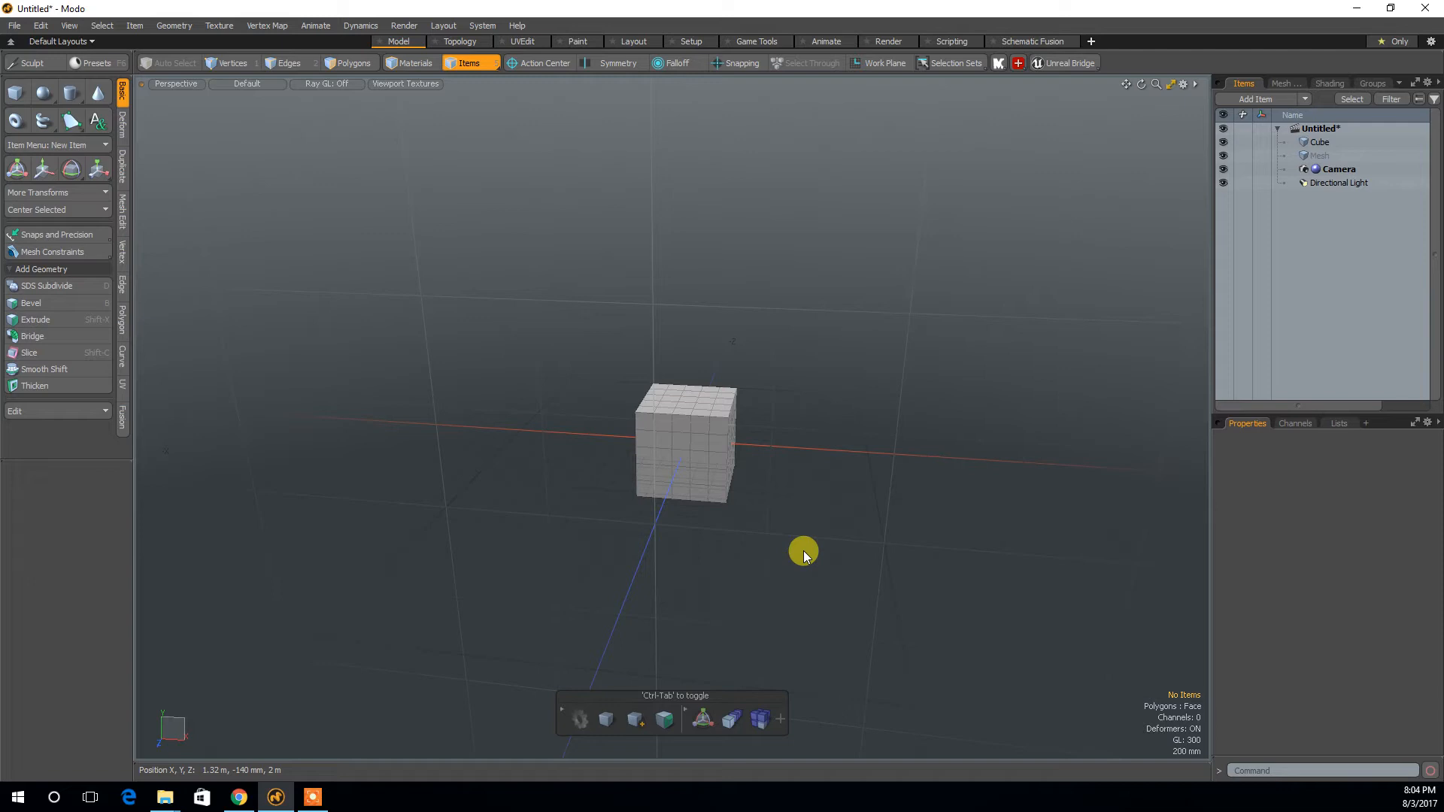
mouse_move(771, 371)
left_mouse_down("alt")
mouse_move(790, 395)
mouse_move(777, 336)
mouse_move(775, 363)
mouse_move(804, 343)
mouse_move(790, 373)
mouse_move(783, 354)
left_mouse_up("alt")
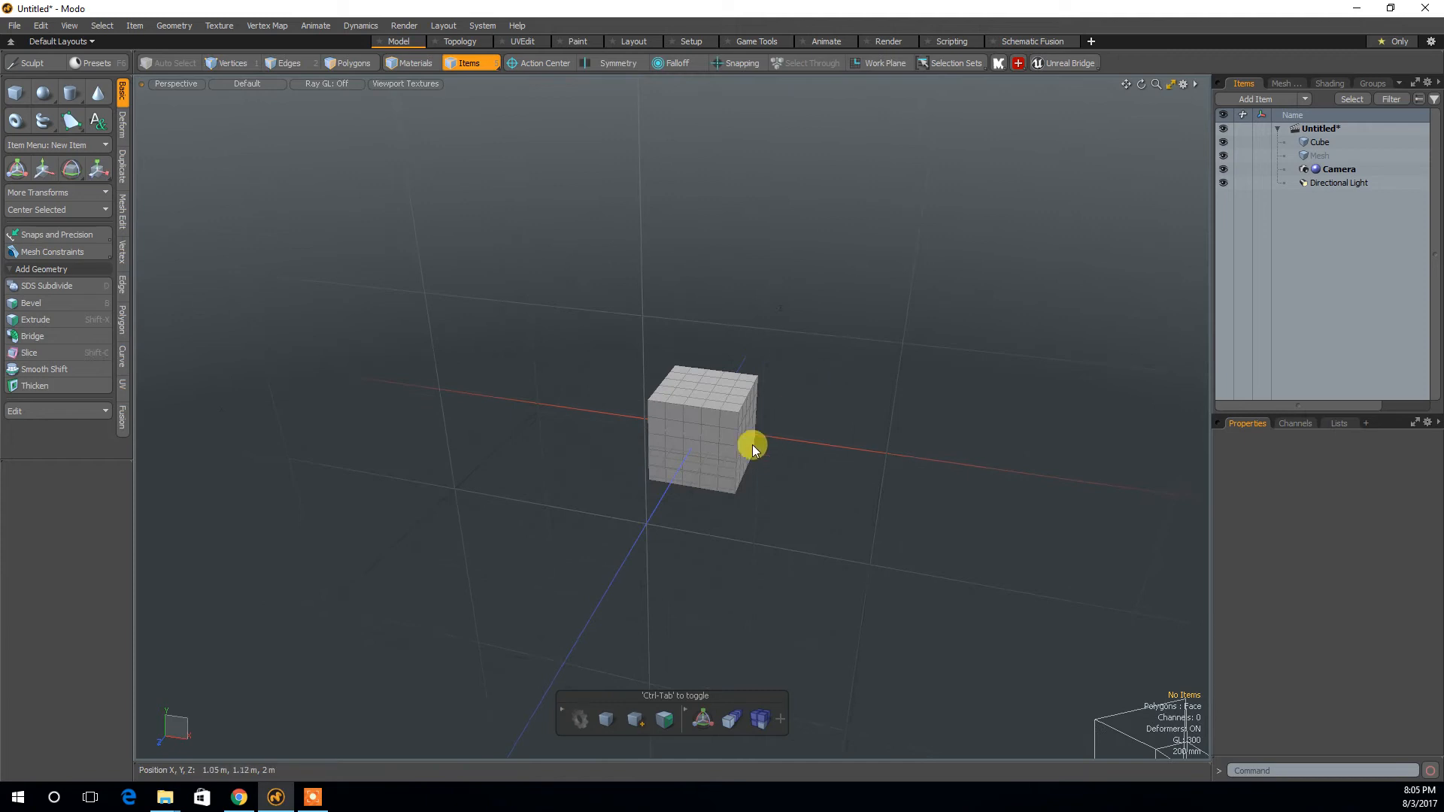
key("3")
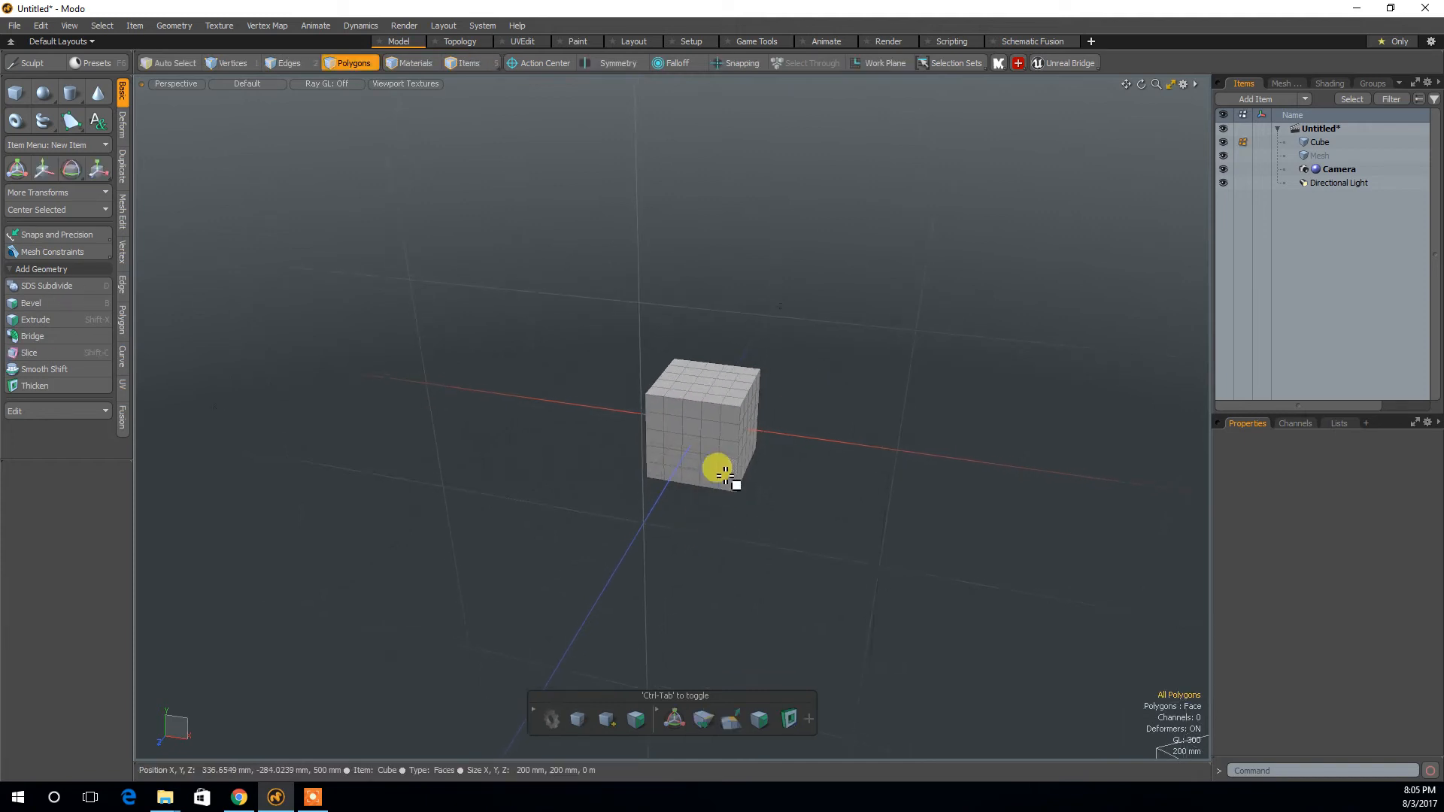
double_click(724, 474)
key("Delete")
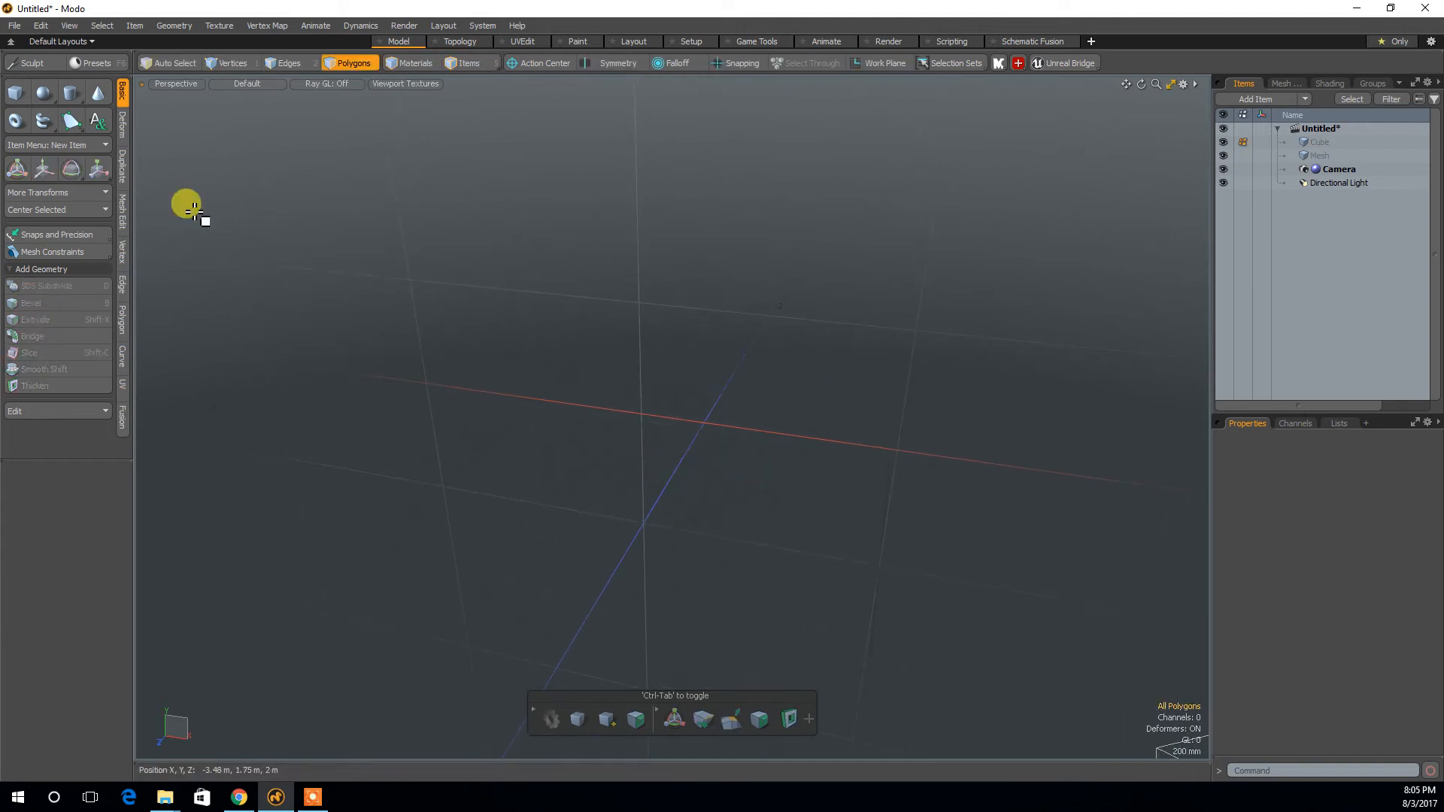
Create a unit cylinder at the origin and inset its top polygon slightly with Polygon Bevel.
left_click(72, 93, "ctrl")
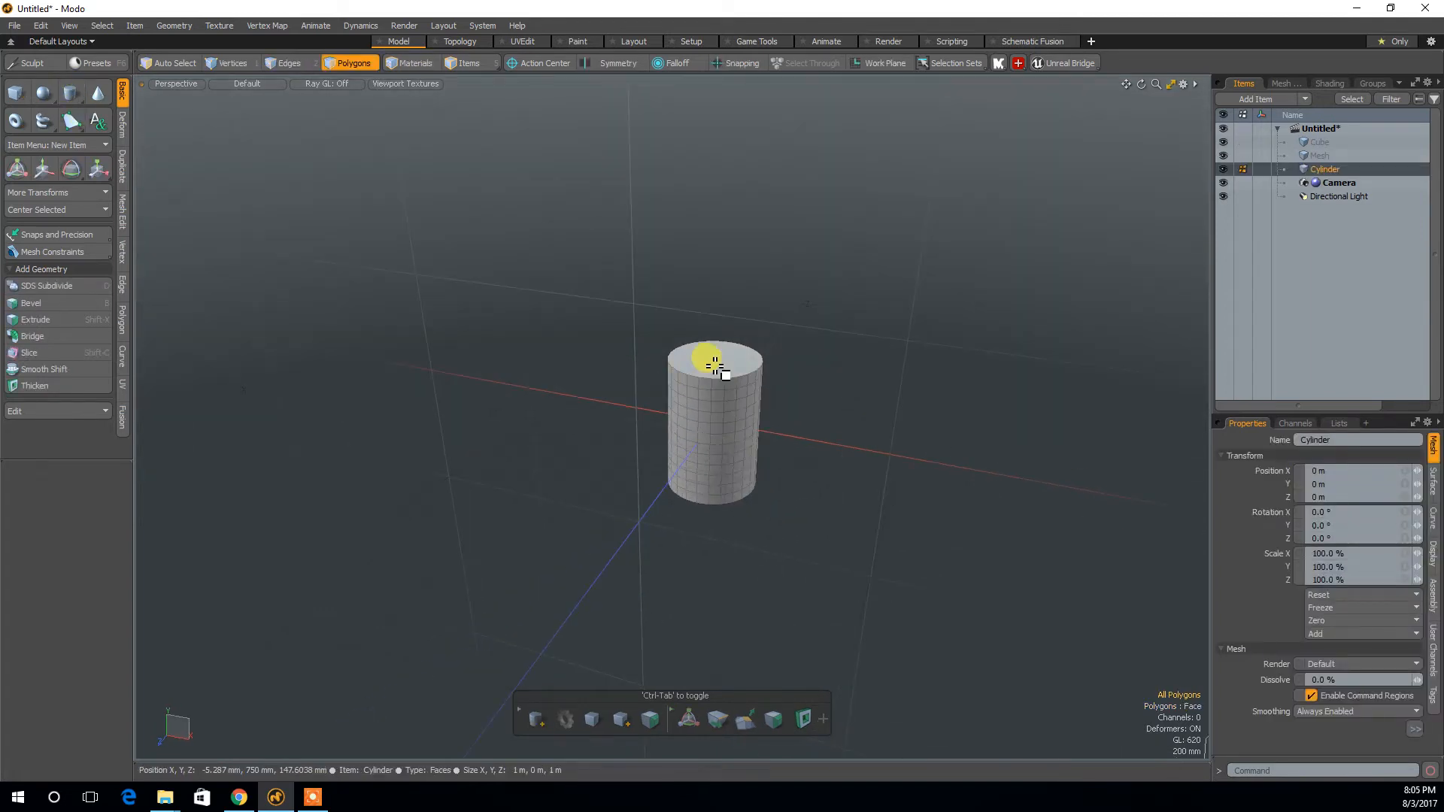
left_click(714, 366)
key("b")
left_click_drag(773, 368, 764, 367)
left_click(704, 351, "shift")
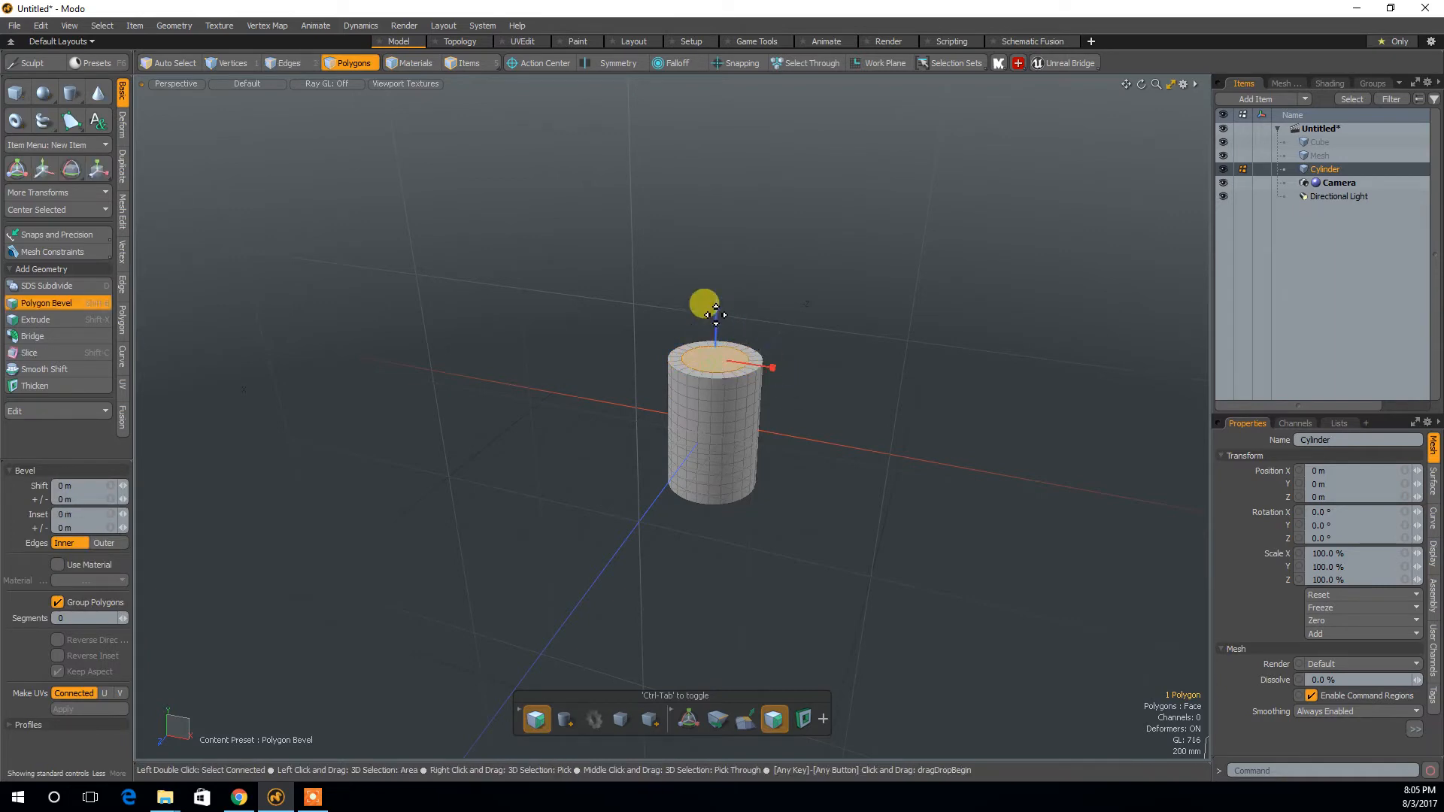
Shape a cap with successive polygon bevels on the top face: a slight rise, a widening, and a 210 mm shift.
left_click_drag(715, 315, 716, 310)
left_click(707, 364, "shift")
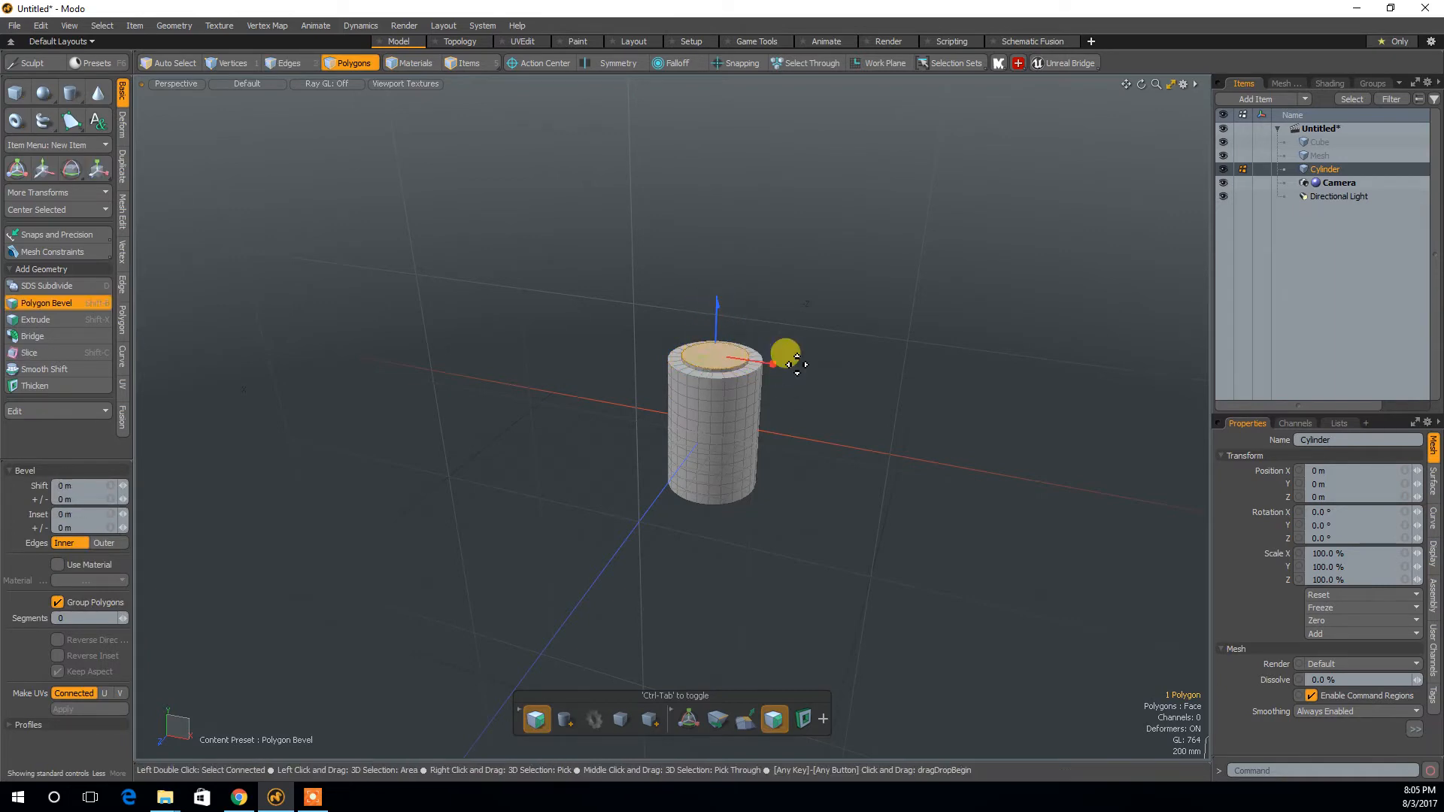
left_click(687, 355, "shift")
left_click_drag(719, 320, 718, 298)
left_click(714, 328, "shift")
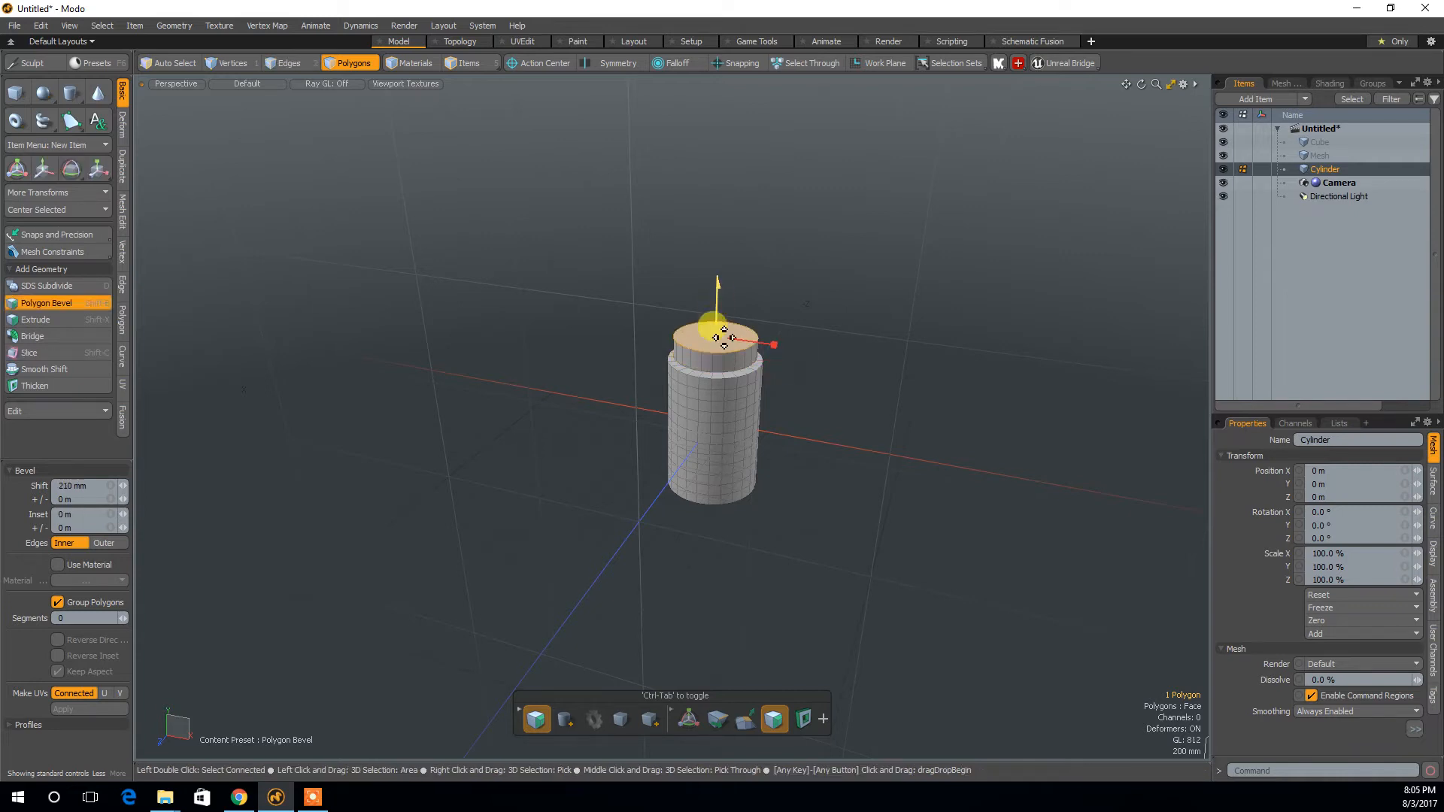
key("q")
Switch to the Render layout and start the preview render of the capped cylinder.
mouse_move(596, 503)
left_mouse_down("alt")
mouse_move(623, 459)
mouse_move(583, 508)
mouse_move(583, 492)
mouse_move(598, 509)
left_mouse_up("alt")
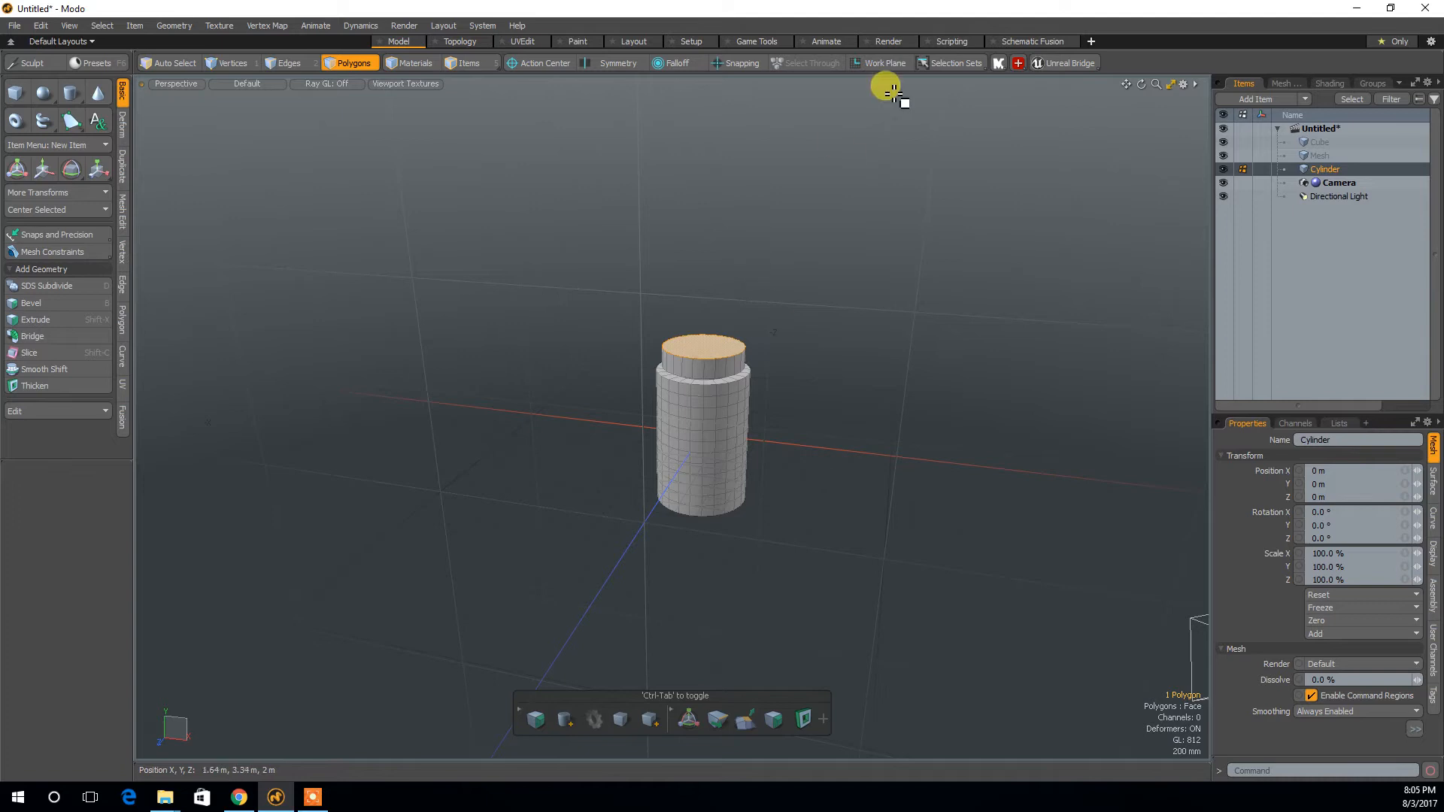
left_click(885, 42)
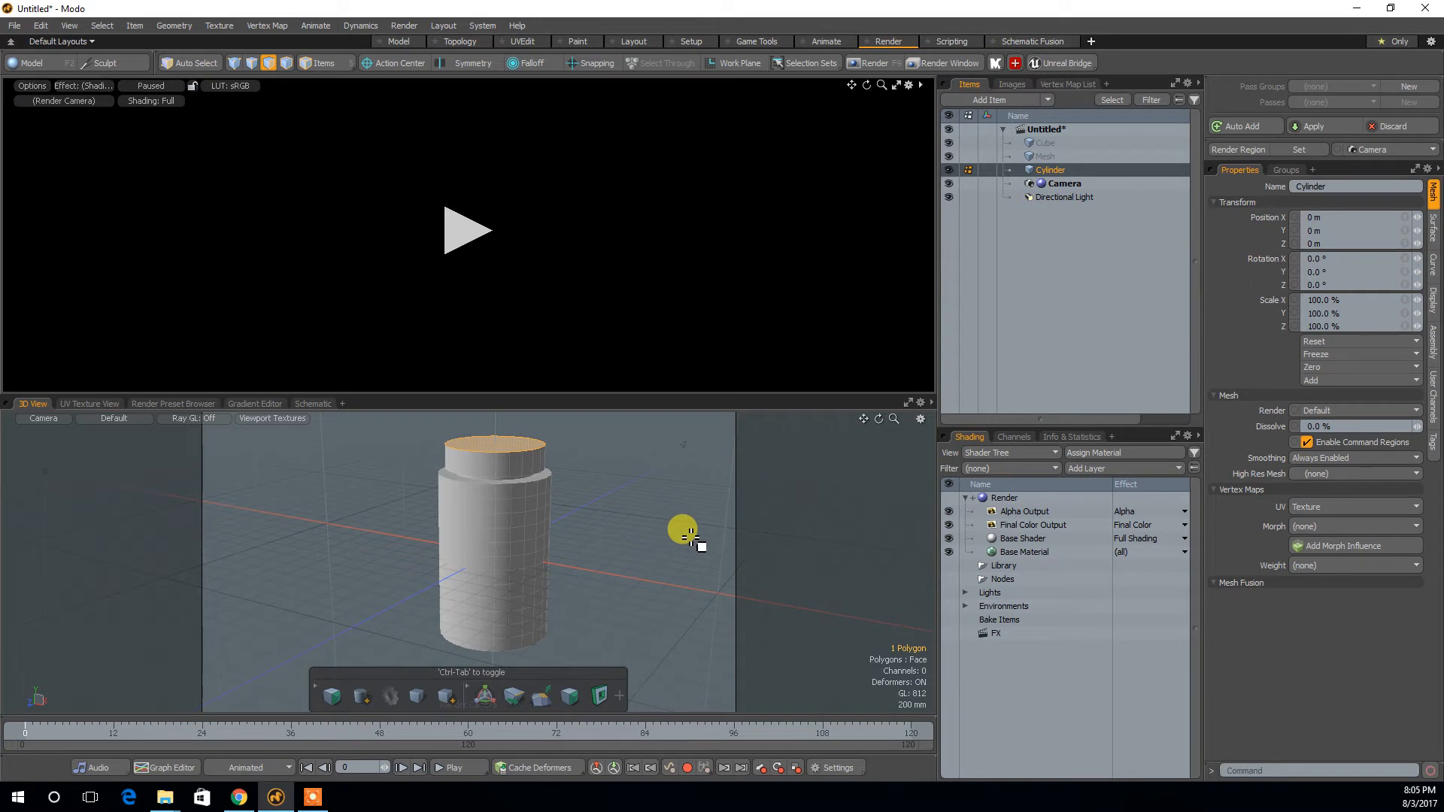
left_click(467, 232)
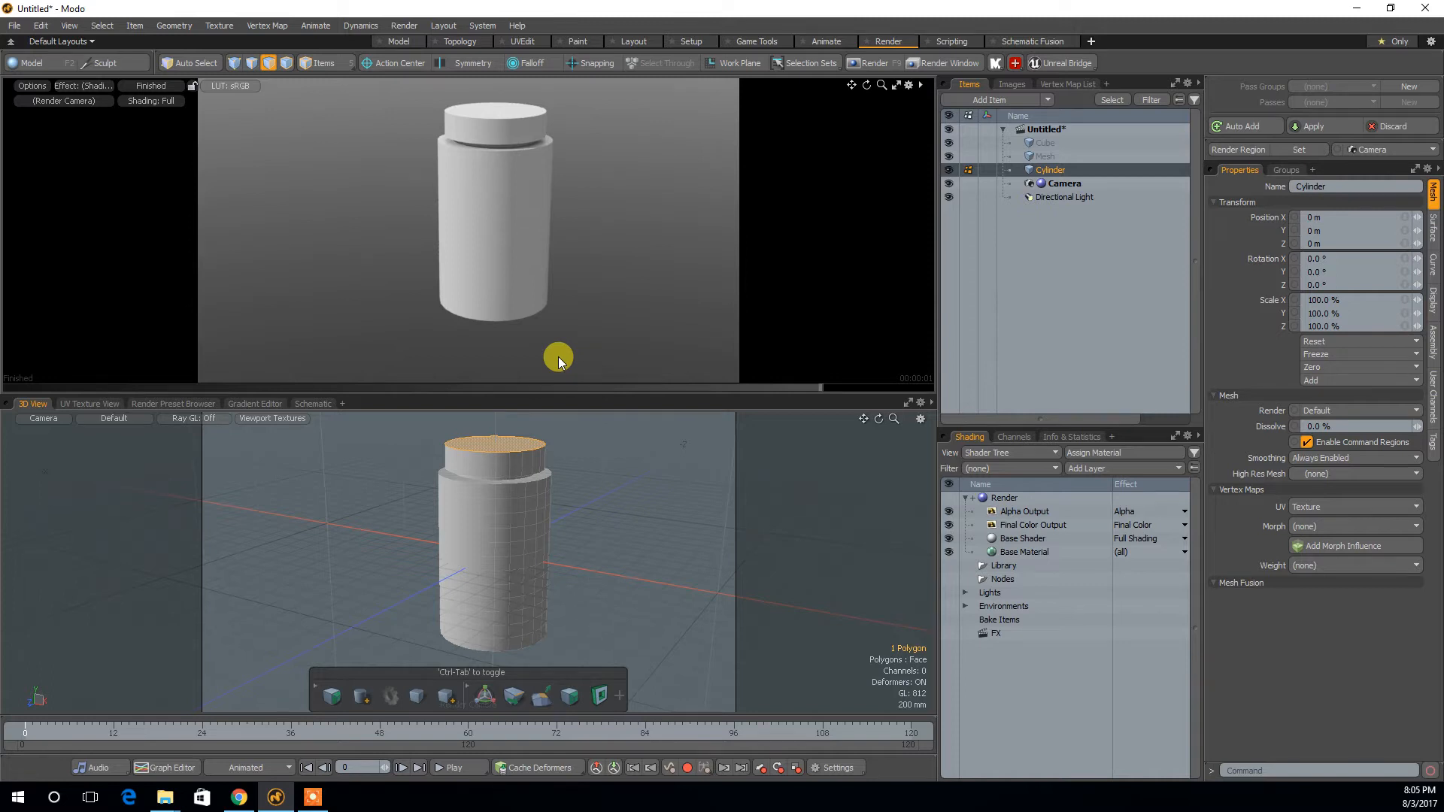
Return to the Model layout and delete all of the capped cylinder's connected polygons.
left_click(399, 42)
left_click_drag(617, 371, 844, 549, "alt")
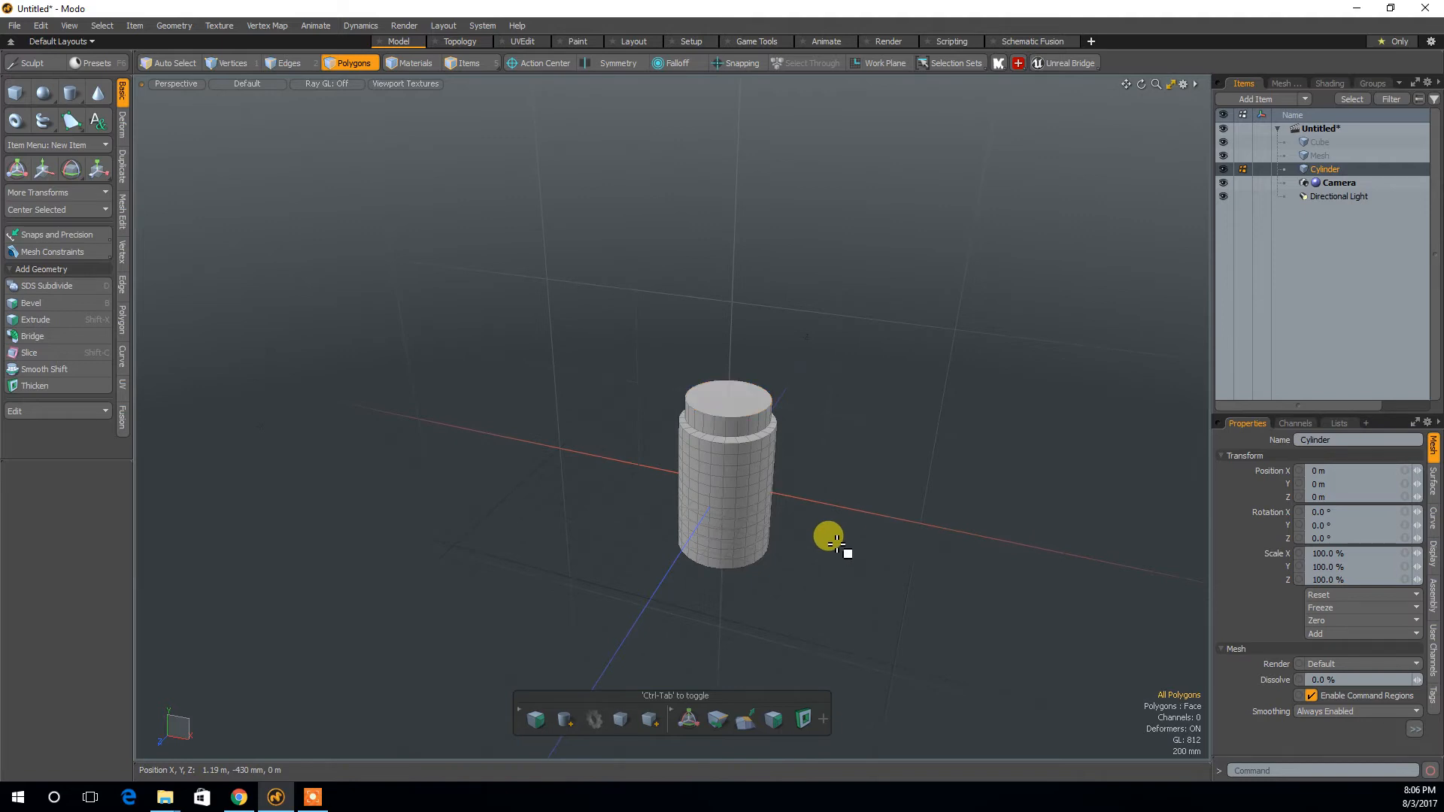
double_click(761, 480)
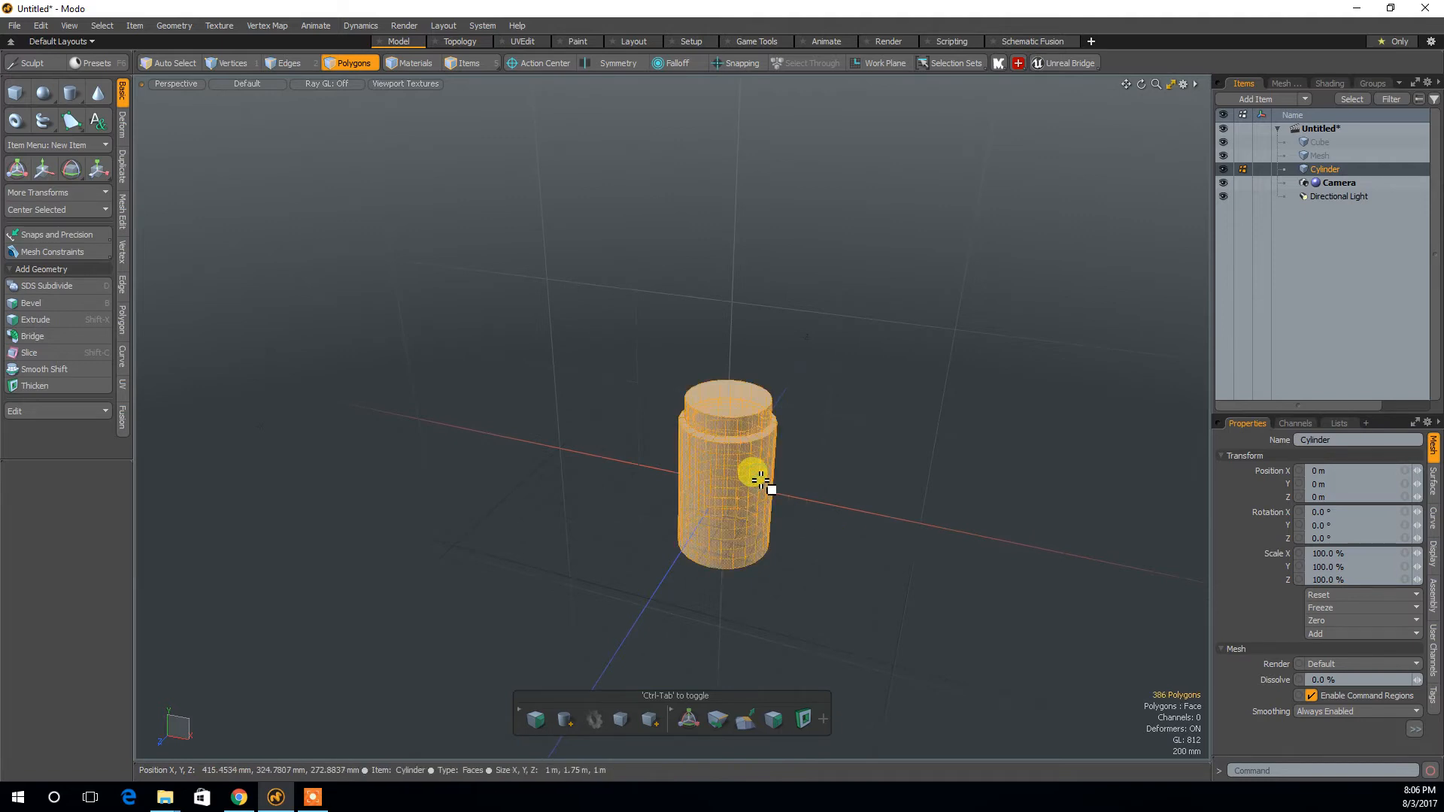
key("Delete")
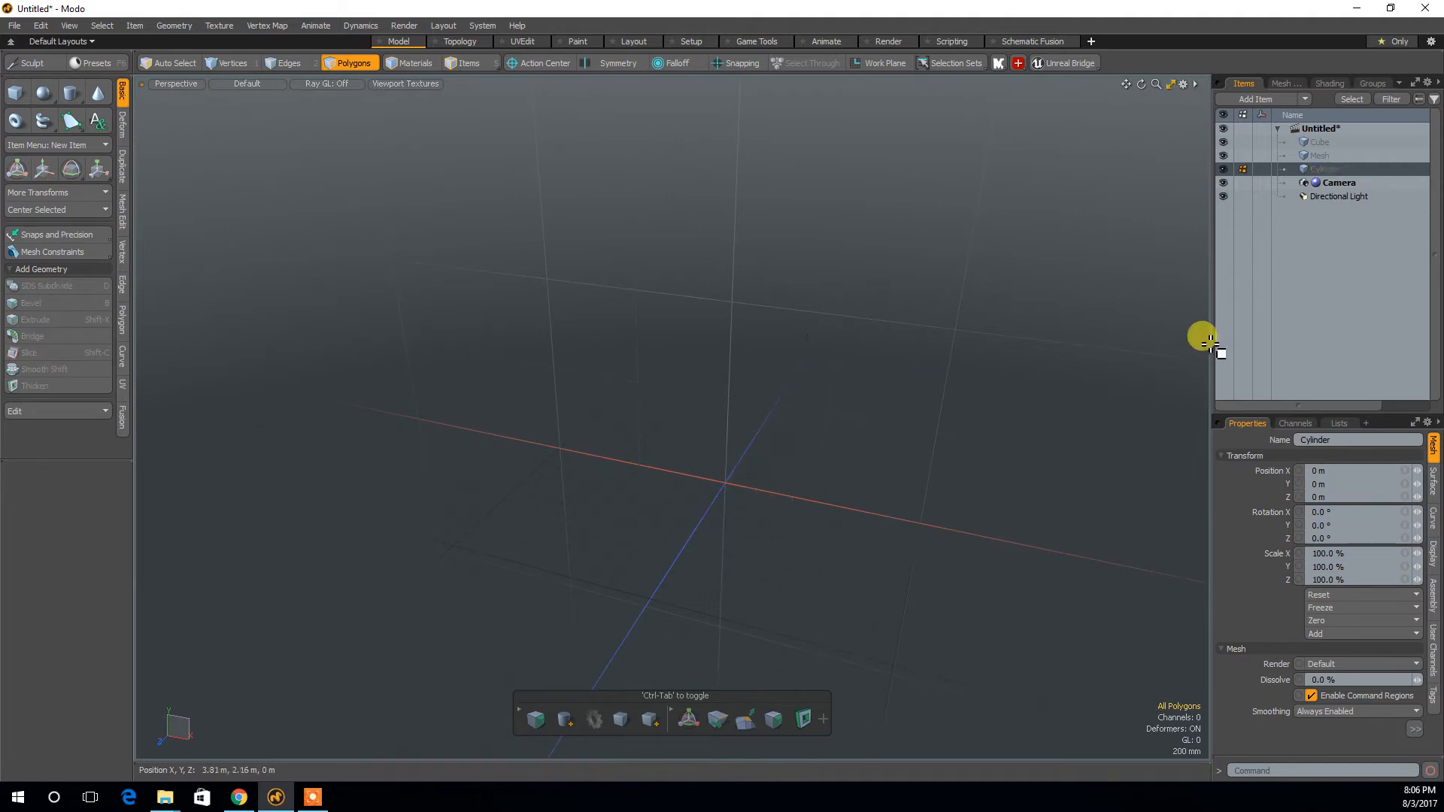
Delete the empty Cube and Mesh items together from the item list, and select the Cylinder item.
left_click(1305, 155)
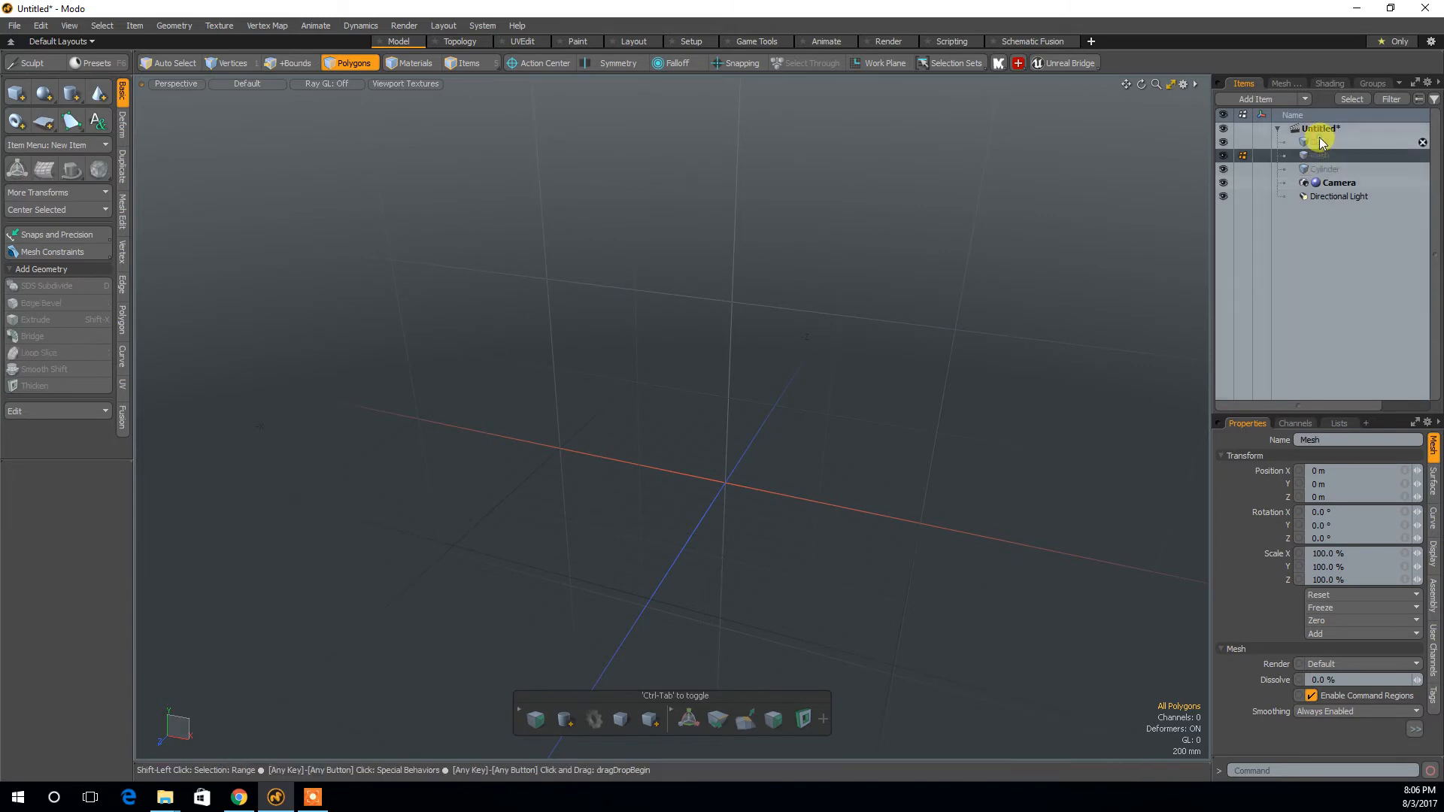
left_click(1320, 143, "shift")
key("Delete")
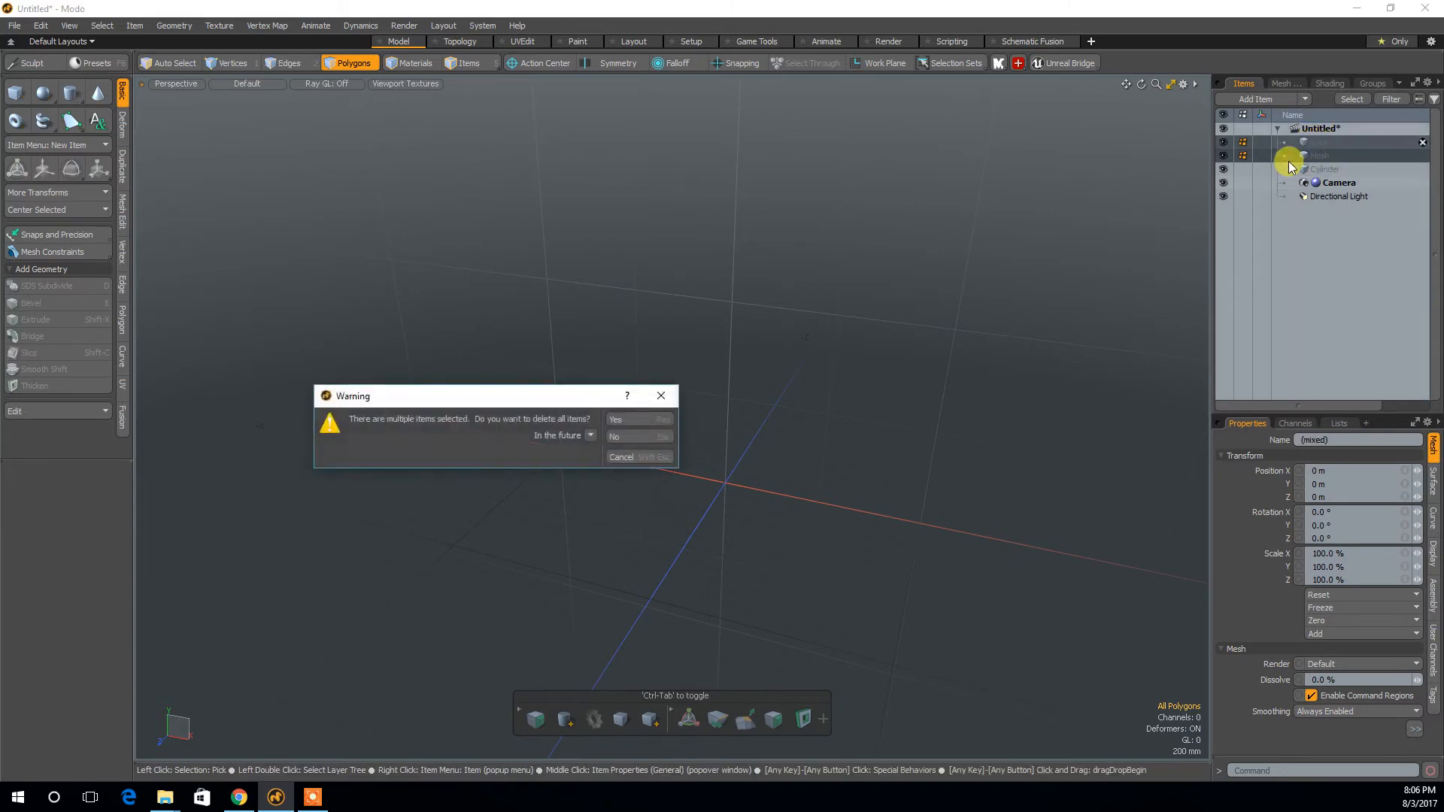
left_click(642, 434)
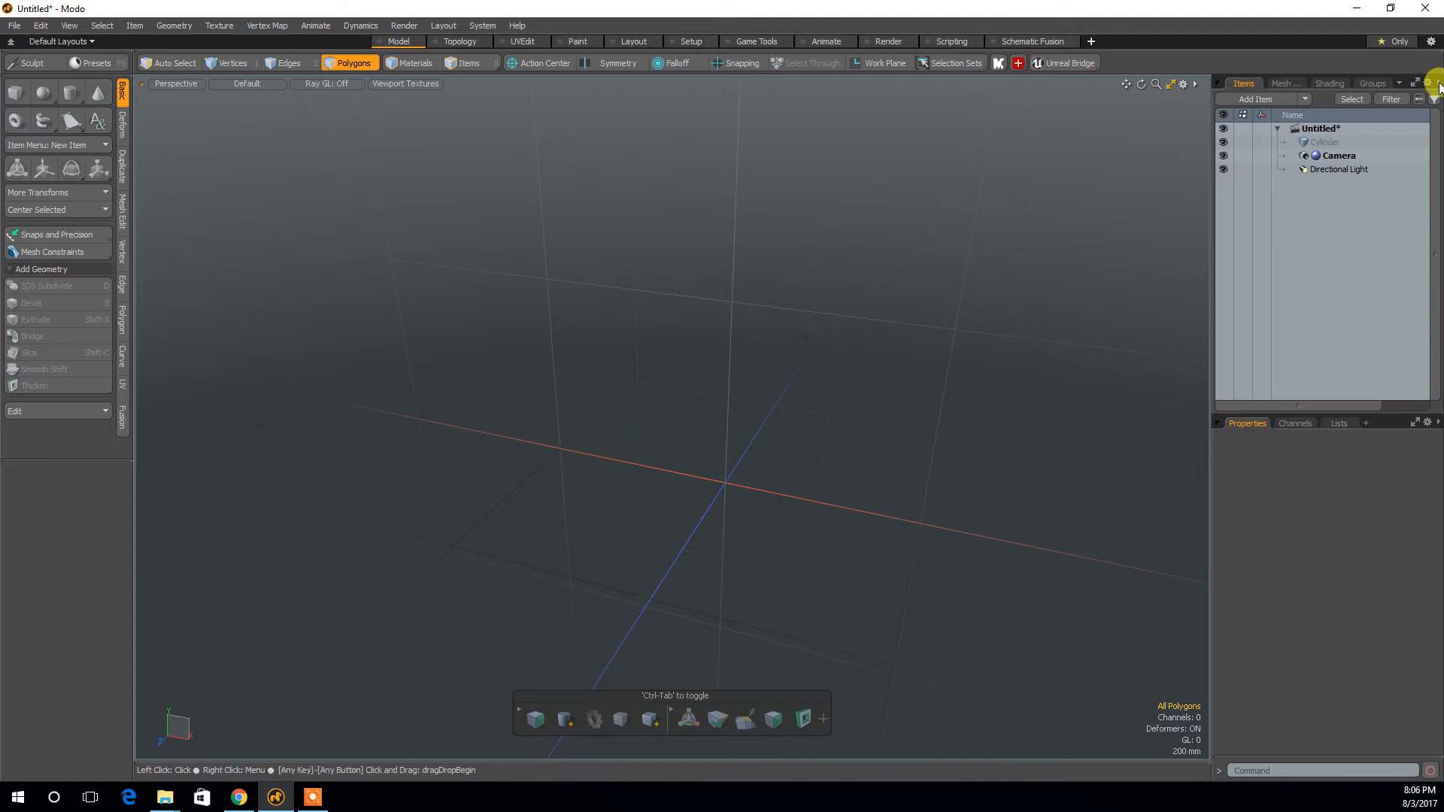
left_click(1343, 143)
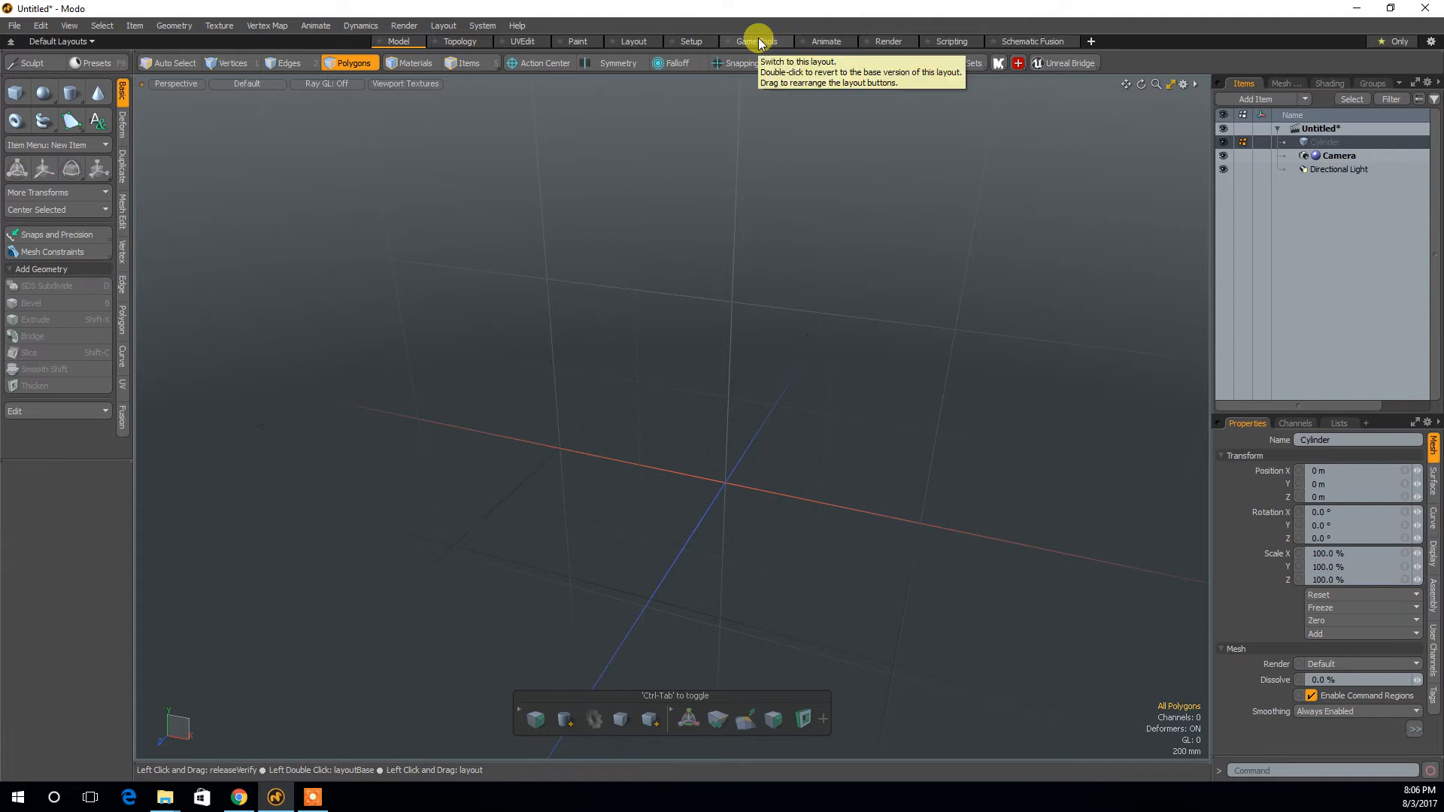
Look through the Setup layout's inverse kinematics tools and the Layout and Render layouts, and return to the Model layout.
left_click(691, 43)
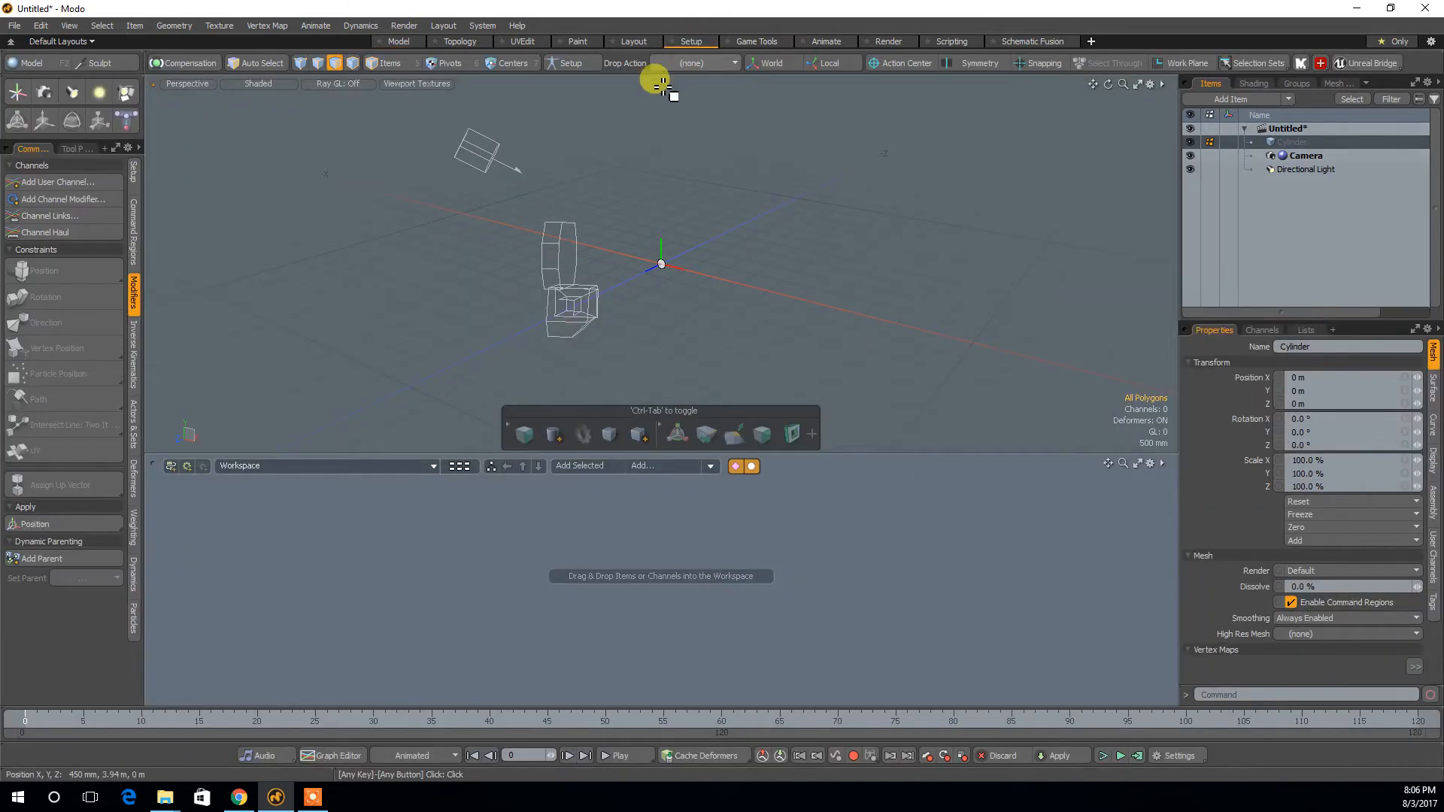
left_click(134, 352)
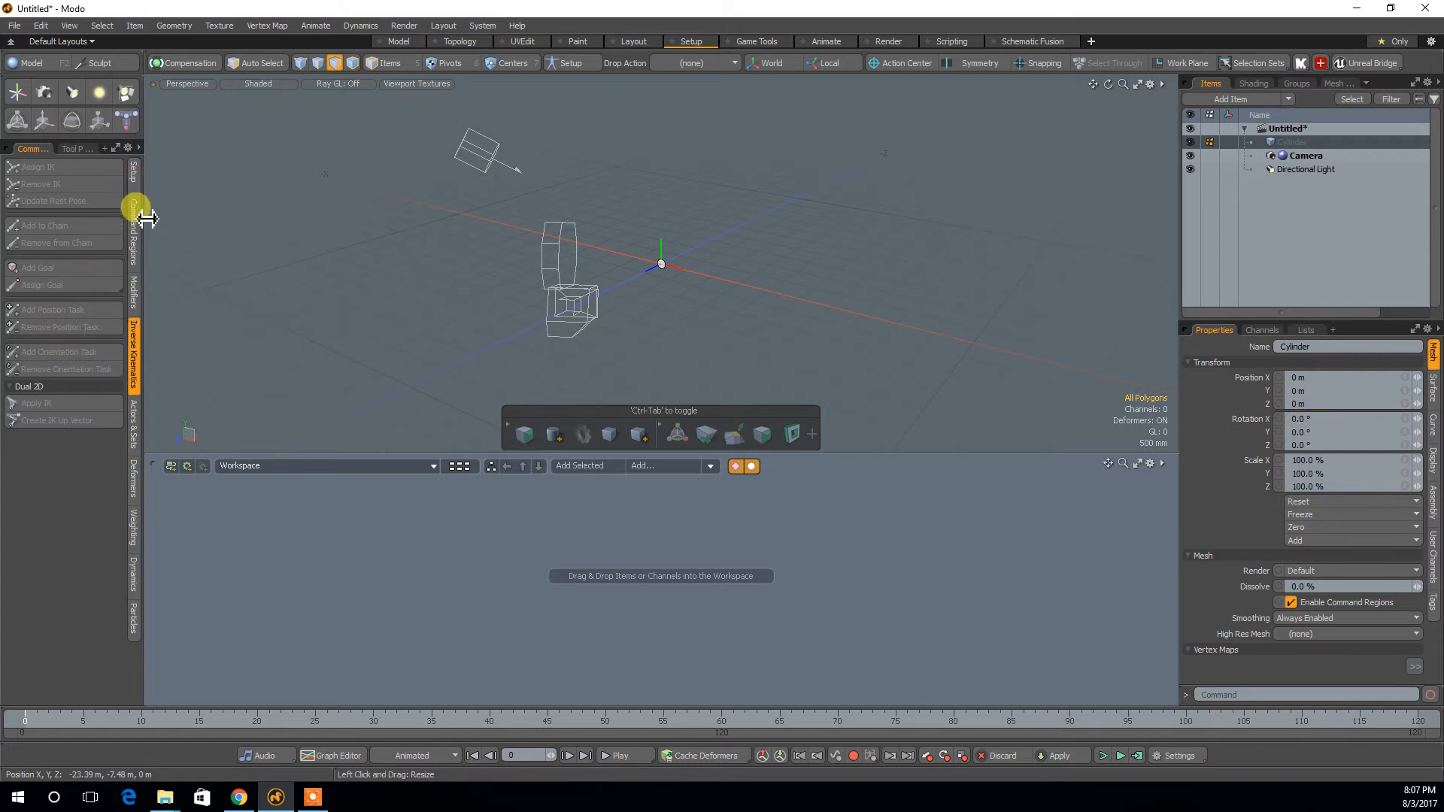
left_click(645, 47)
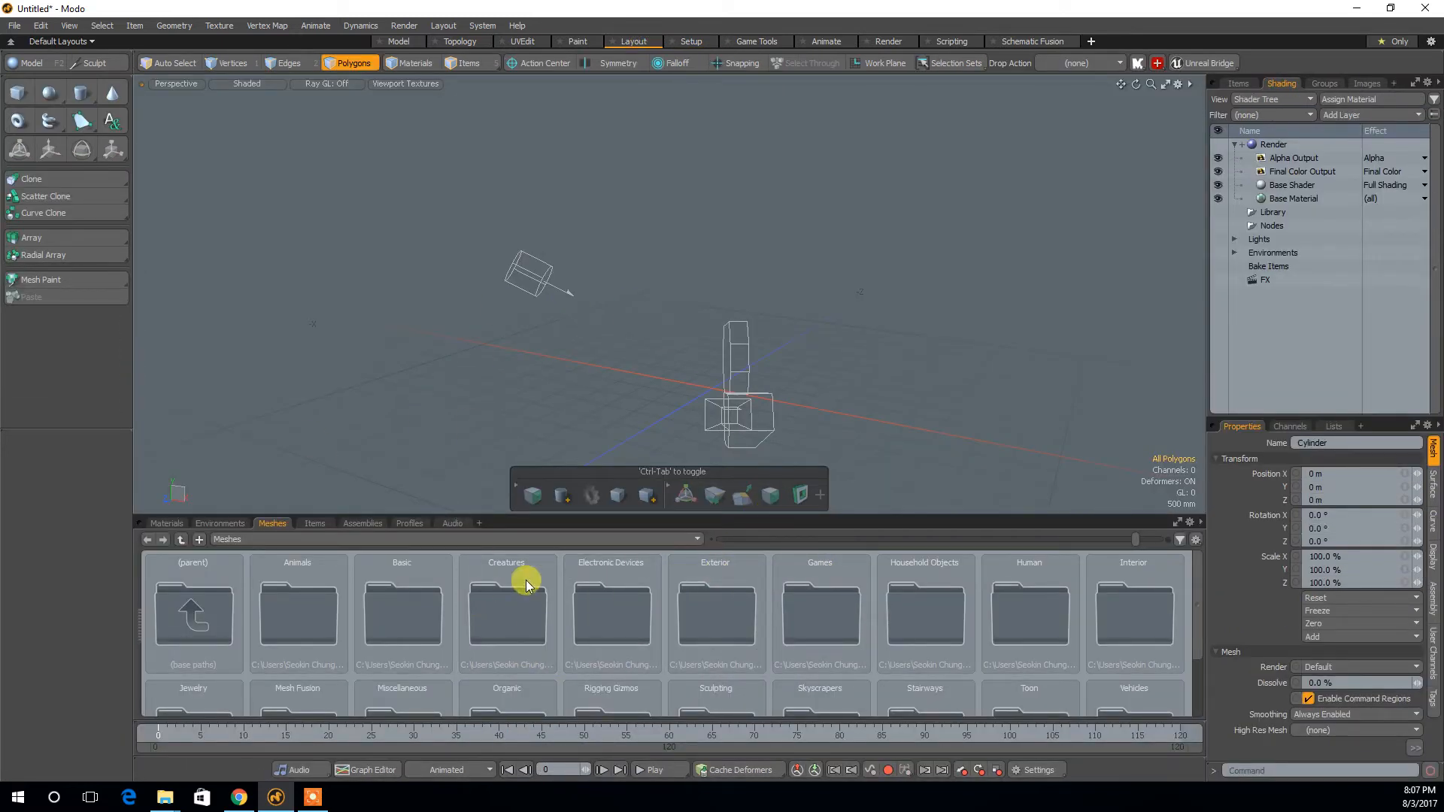
left_click(411, 43)
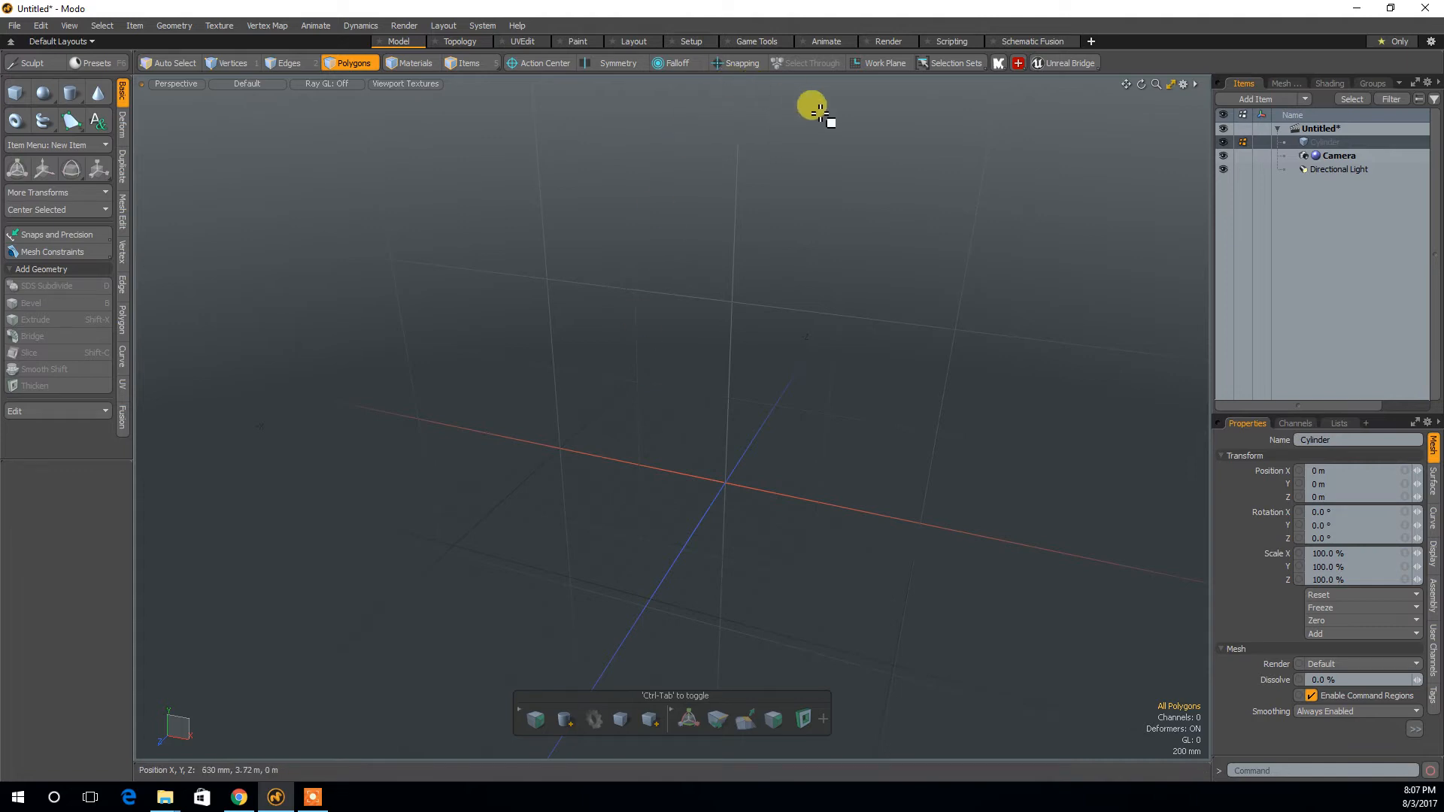
left_click(883, 45)
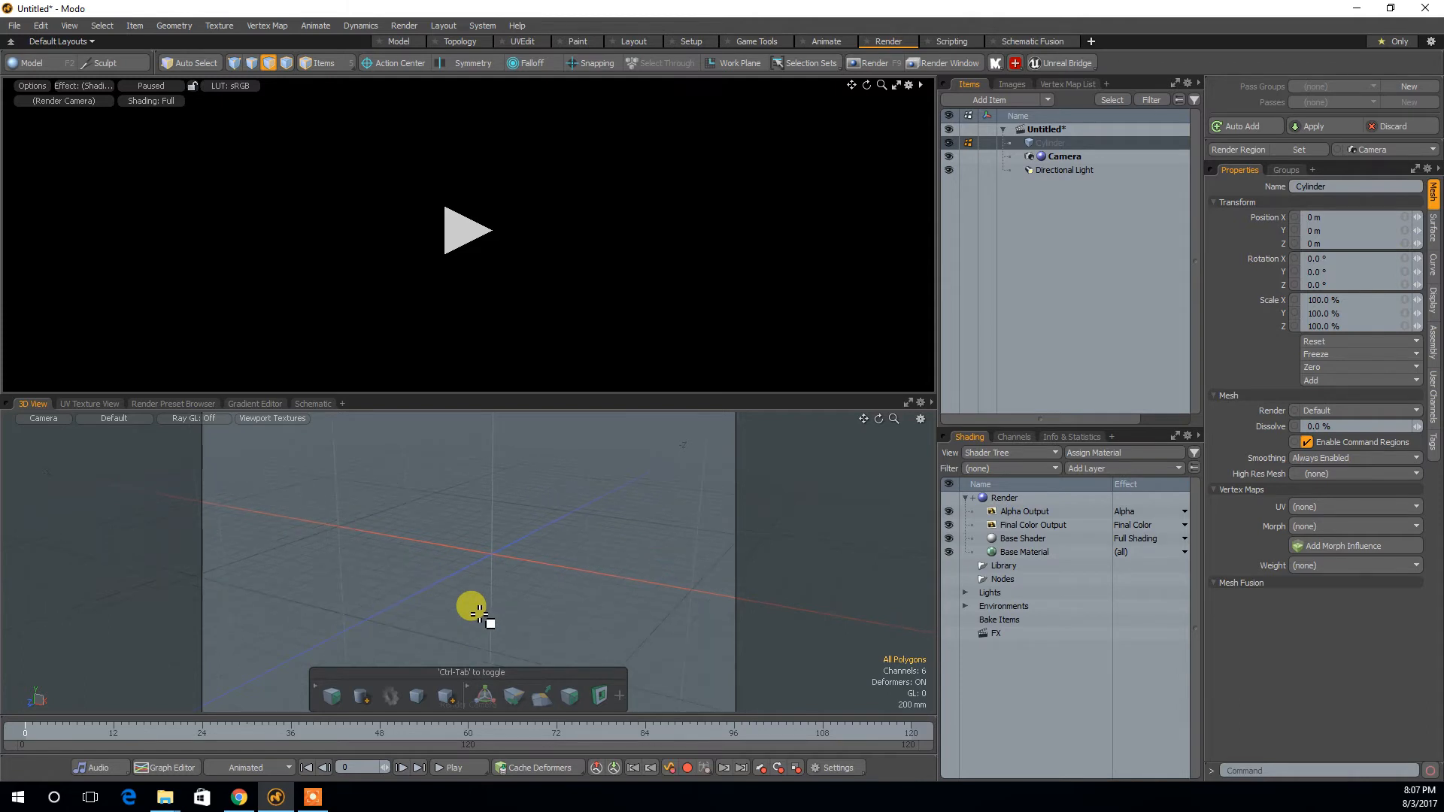
left_click(401, 44)
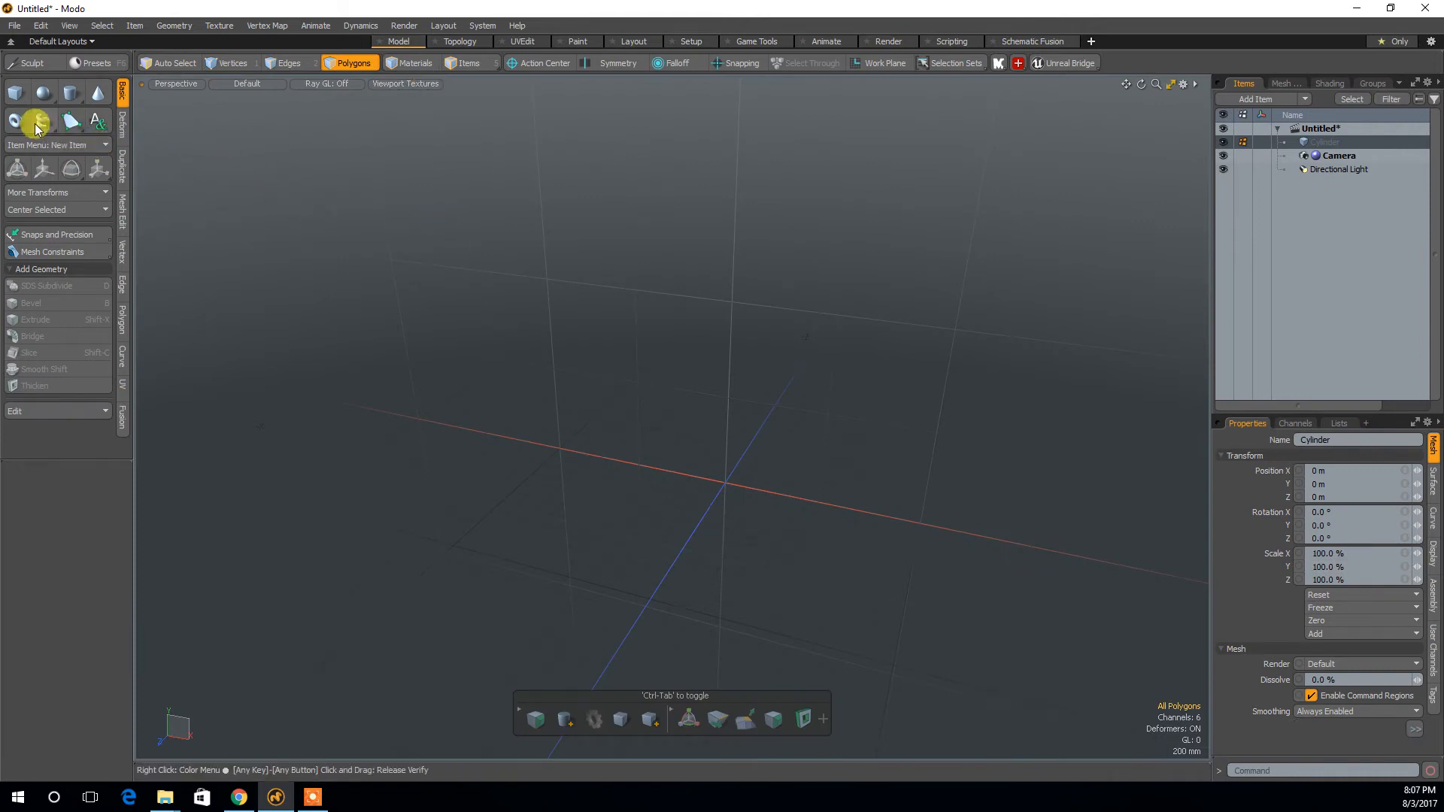
Add a 1 m cube at the origin and switch to polygon selection.
left_click(15, 93)
left_click_drag(693, 519, 707, 505, "alt")
key("2")
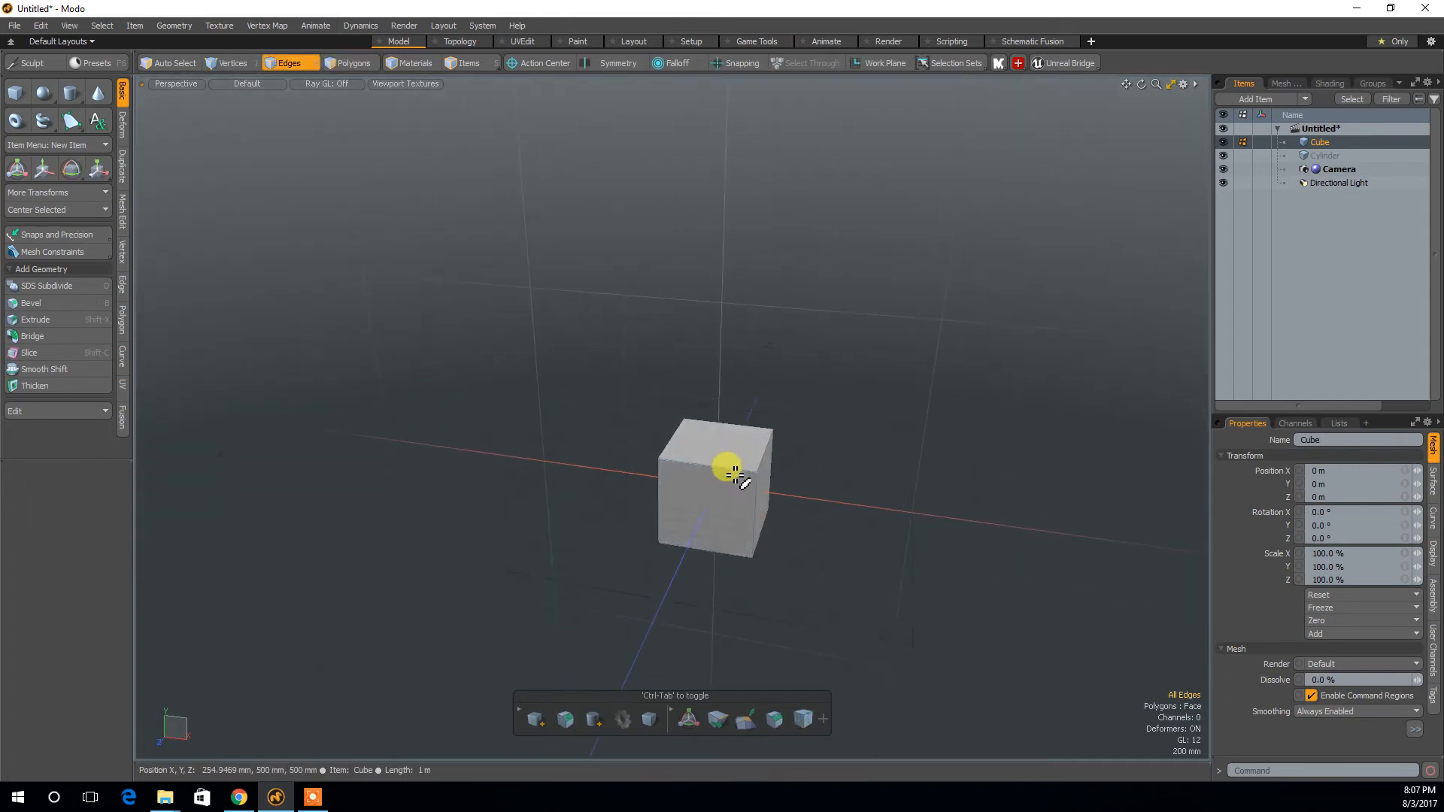
left_click_drag(887, 448, 858, 467, "alt")
left_click_drag(783, 555, 751, 471, "alt")
key("3")
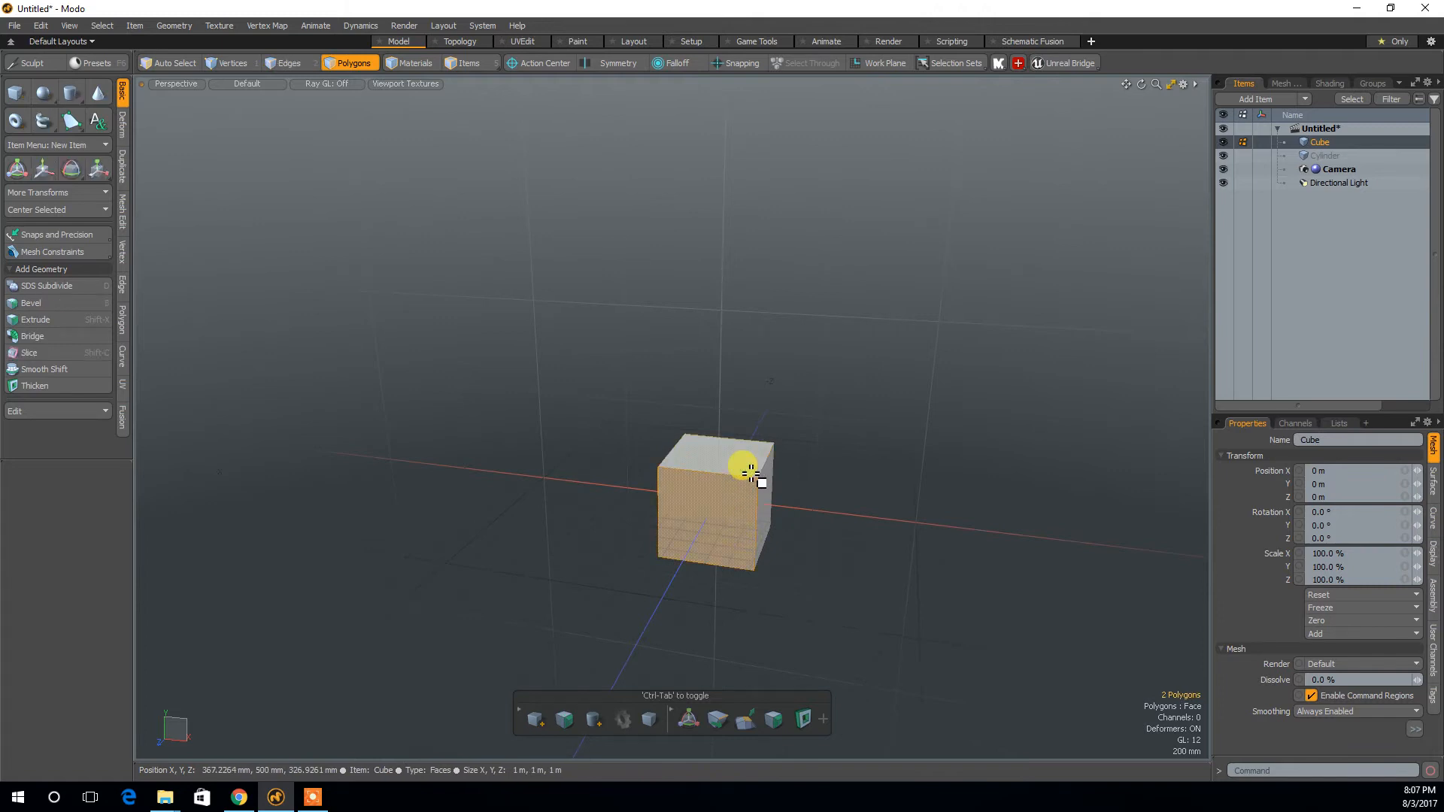
Cut the cube with a loop slice through the middle in each of the three directions.
key("alt+c")
left_click_drag(720, 517, 726, 519)
key("space")
left_click_drag(851, 520, 779, 477, "alt")
key("alt+c")
key("space")
left_click_drag(755, 539, 763, 537)
key("alt+c")
key("space")
Raise three of the four top quadrants of the cube with a polygon bevel, leaving one front corner low.
left_click(755, 522)
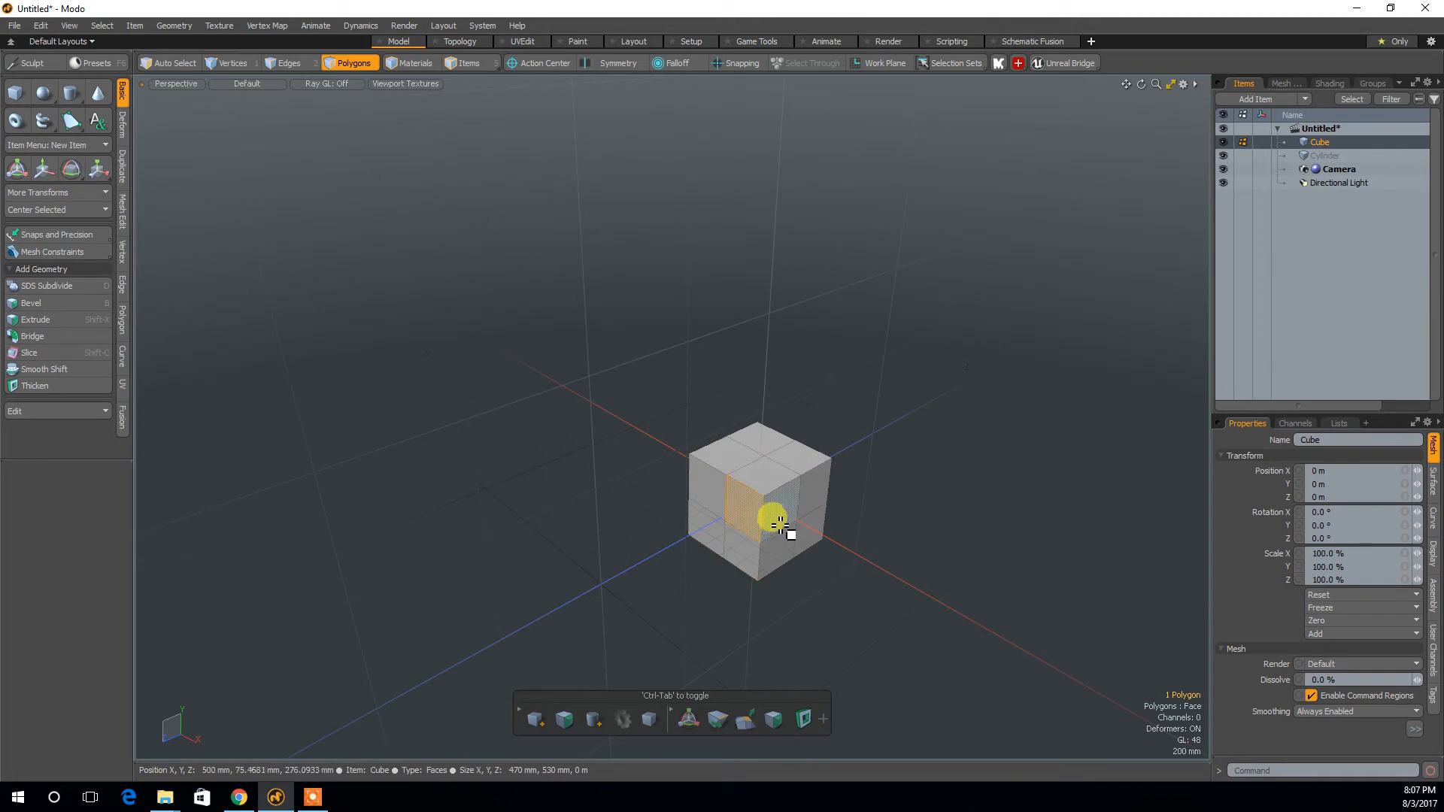
mouse_move(716, 451)
left_mouse_down()
mouse_move(761, 445)
mouse_move(803, 462)
mouse_move(780, 446)
mouse_move(767, 363)
left_mouse_up()
key("b")
key("space")
left_click(811, 631)
Delete the lowest row of side polygons and the cube's underside polygons.
left_click_drag(816, 638, 711, 596, "alt")
left_click(711, 597)
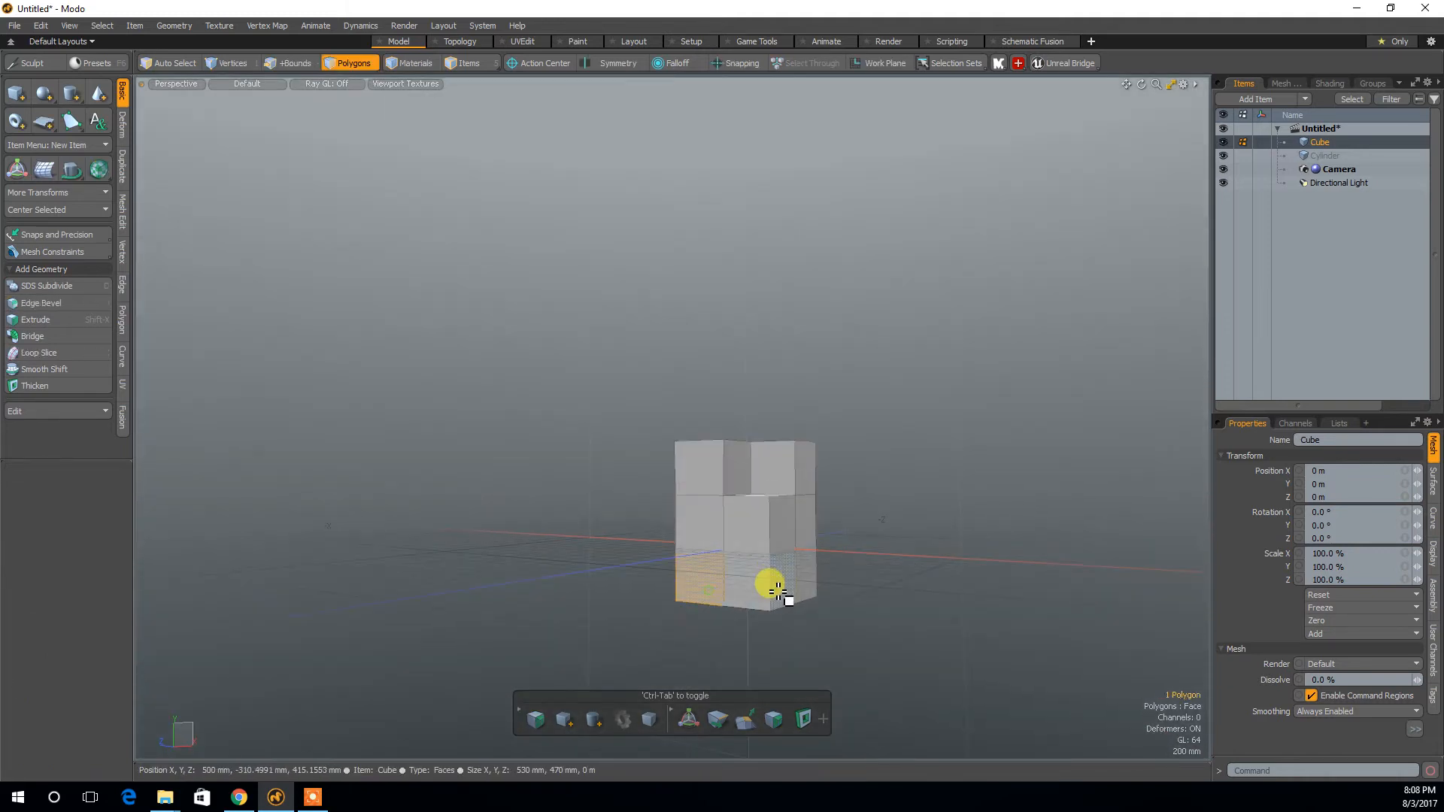
left_click(774, 584, "shift")
left_click(763, 589, "shift")
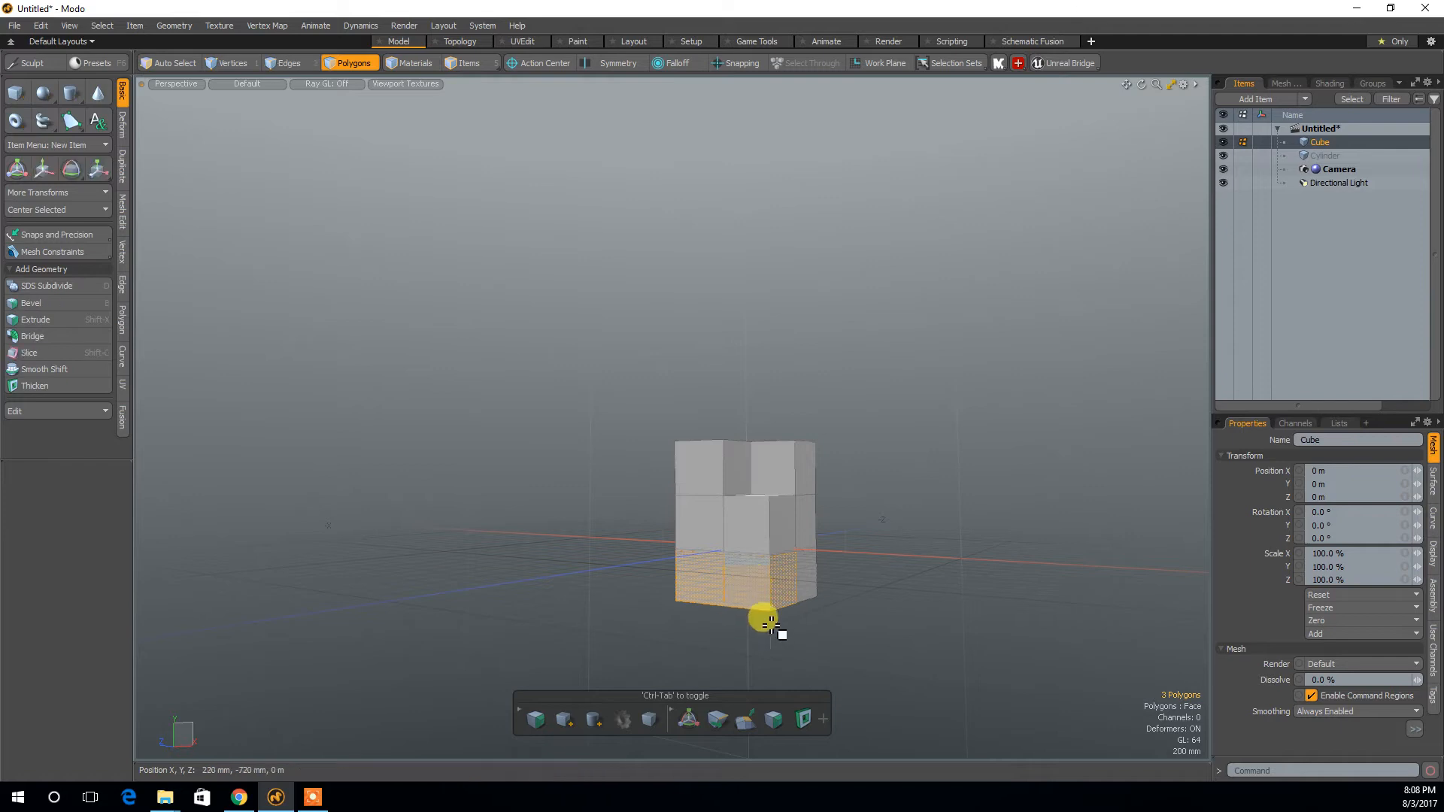
key("Delete")
left_click_drag(784, 615, 769, 510, "alt")
double_click(782, 621)
key("Delete")
Select the open border edge loop on the cube's underside and close it with a new polygon.
key("2")
double_click(769, 536)
key("p")
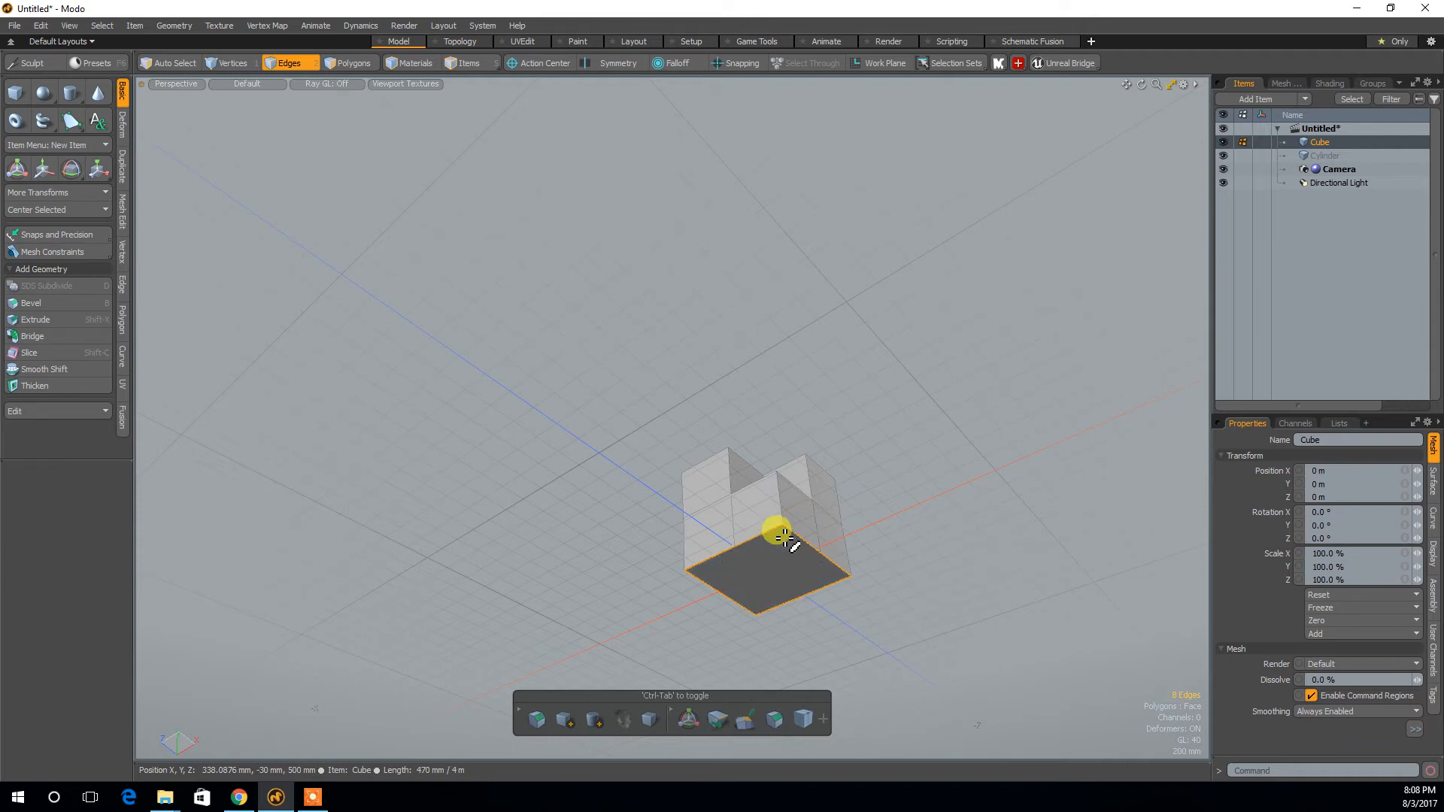
left_click(839, 504)
left_click_drag(908, 475, 918, 587, "alt")
left_click_drag(890, 441, 919, 529, "alt")
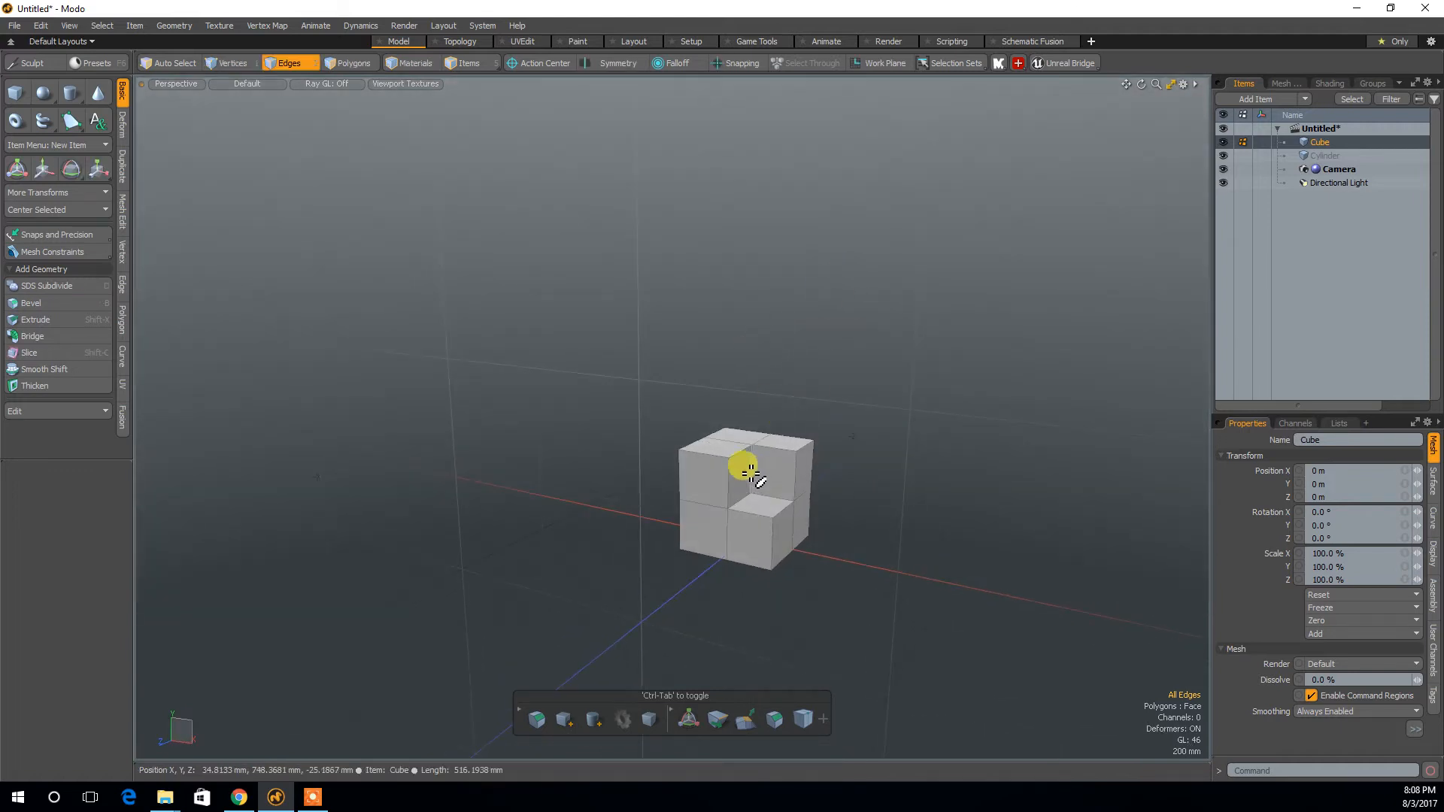
Switch to the Render layout, frame the notched cube in the camera view and start the preview render.
left_click(890, 41)
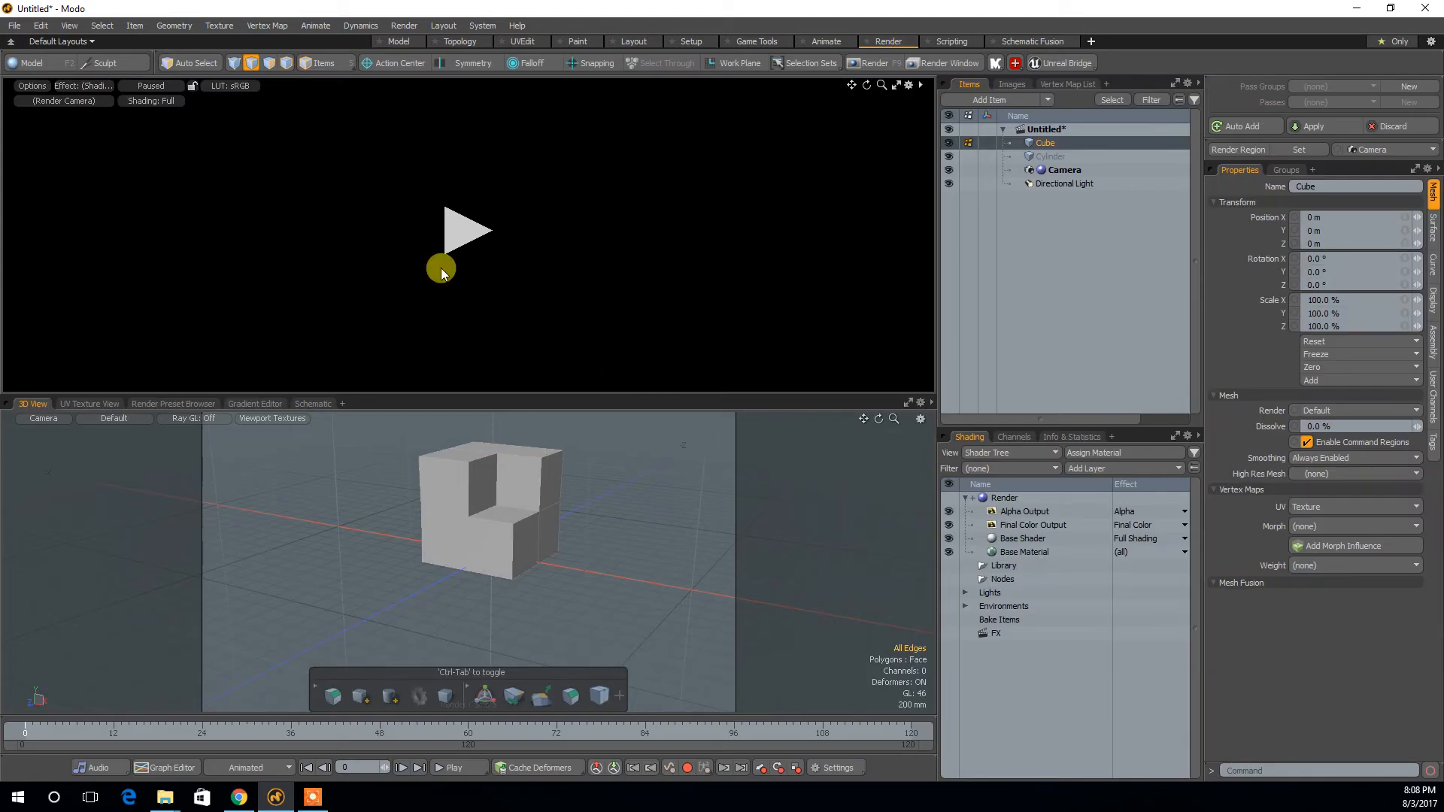
mouse_move(580, 548)
left_mouse_down("alt+shift")
mouse_move(580, 571)
mouse_move(594, 565)
mouse_move(580, 557)
left_mouse_up("alt+shift")
left_click(466, 228)
mouse_move(623, 196)
left_mouse_down("alt+shift")
mouse_move(600, 202)
mouse_move(612, 201)
left_mouse_up("alt+shift")
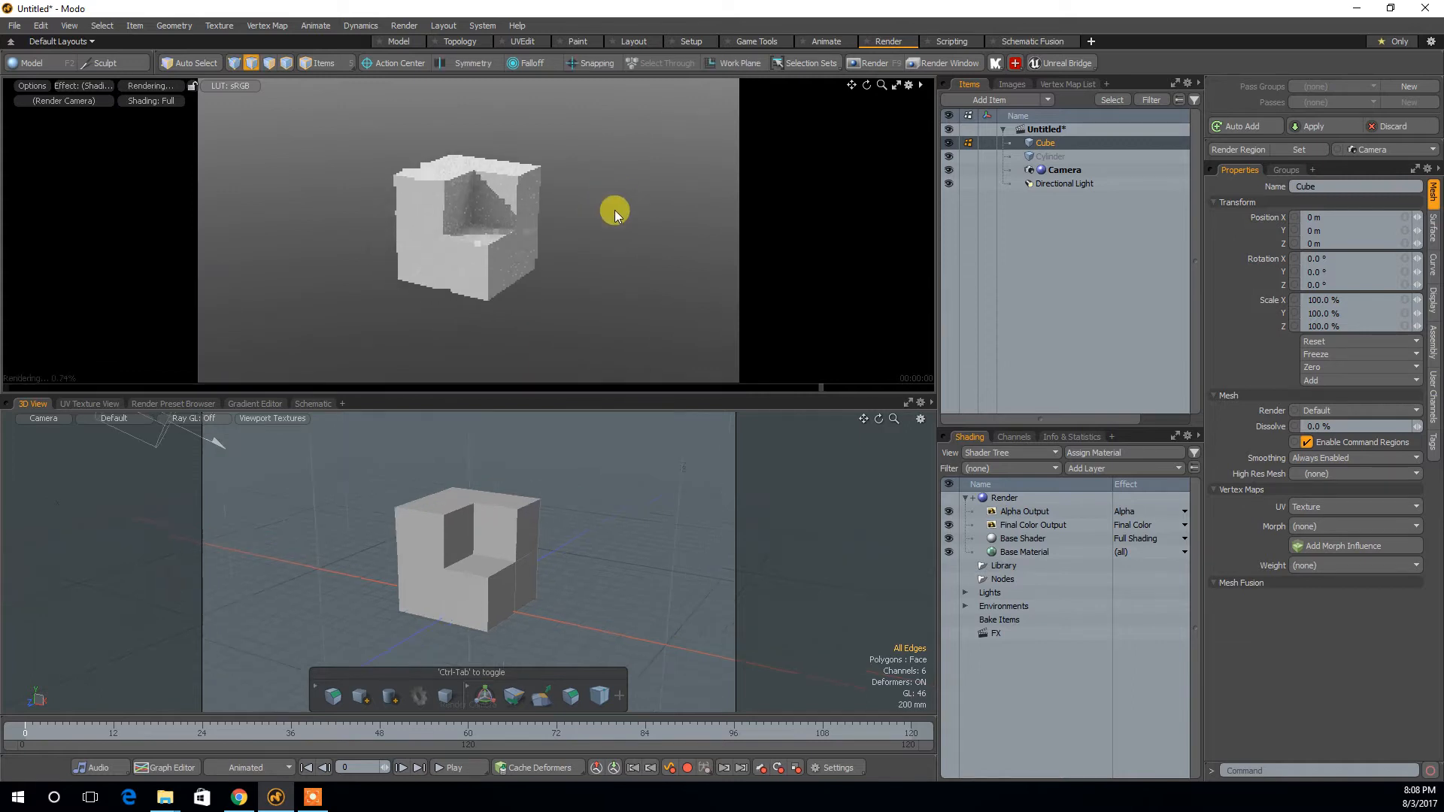
Open the scene tutorial_01.lxo from the Desktop folder.
left_click(17, 26)
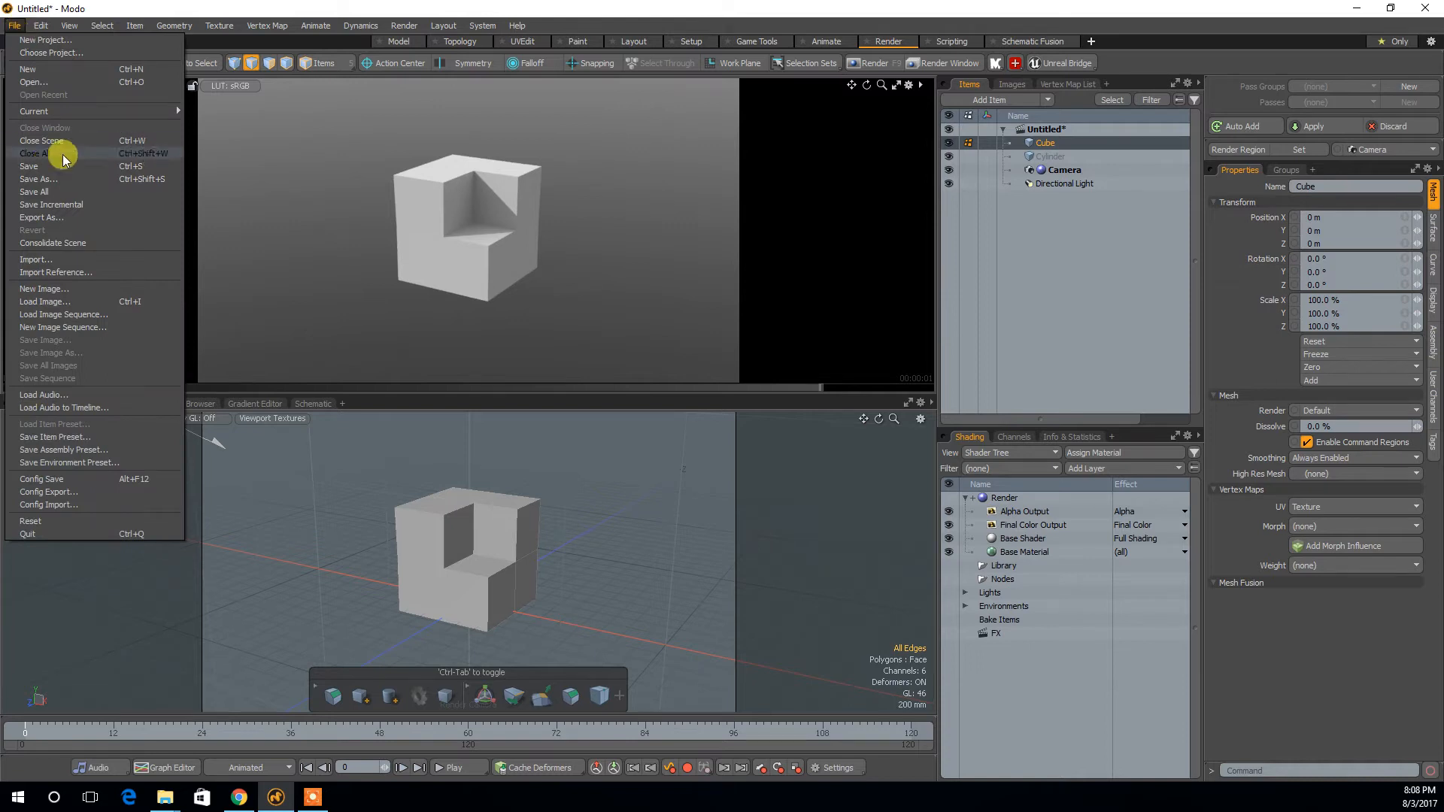
left_click(33, 82)
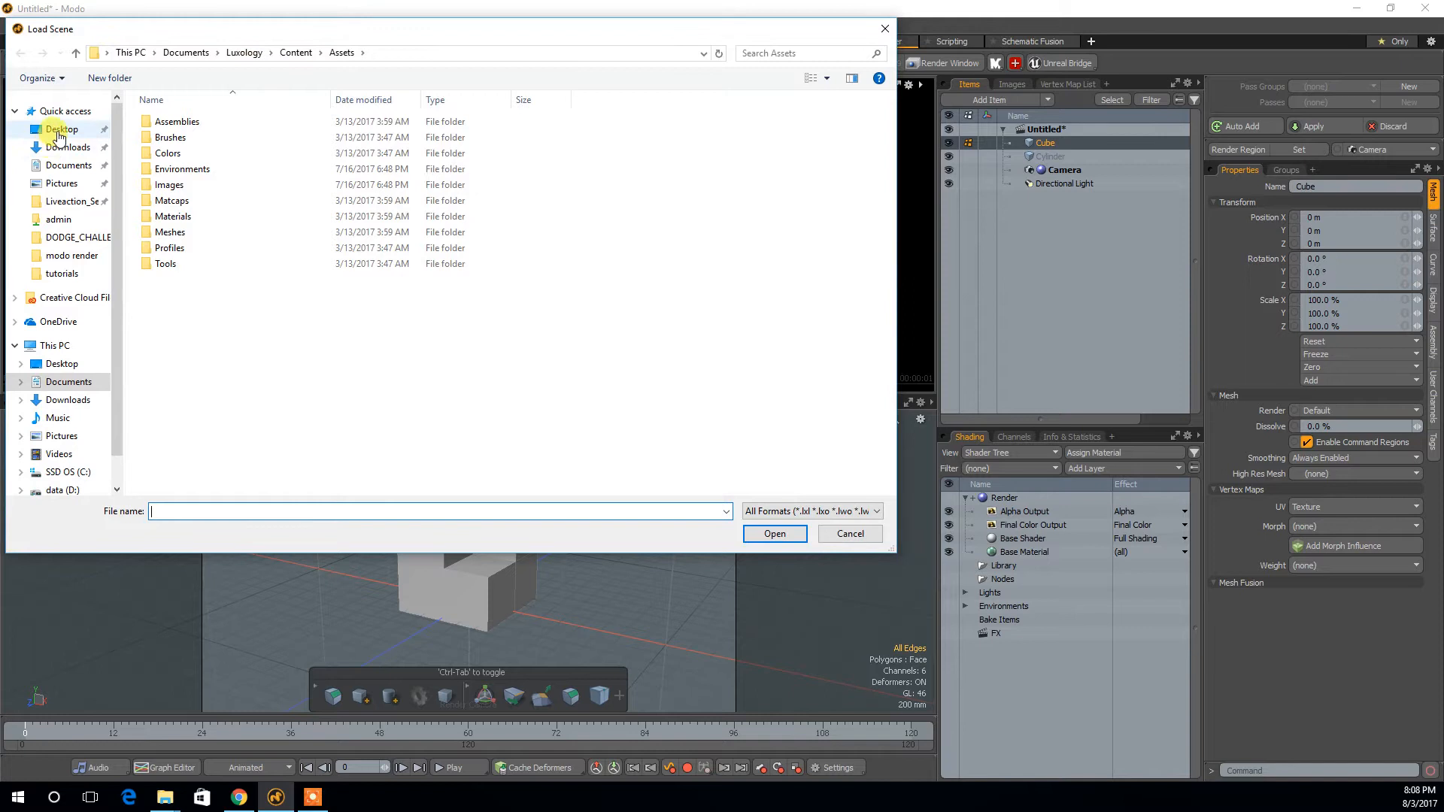
left_click(58, 129)
left_click(705, 146)
left_click(774, 533)
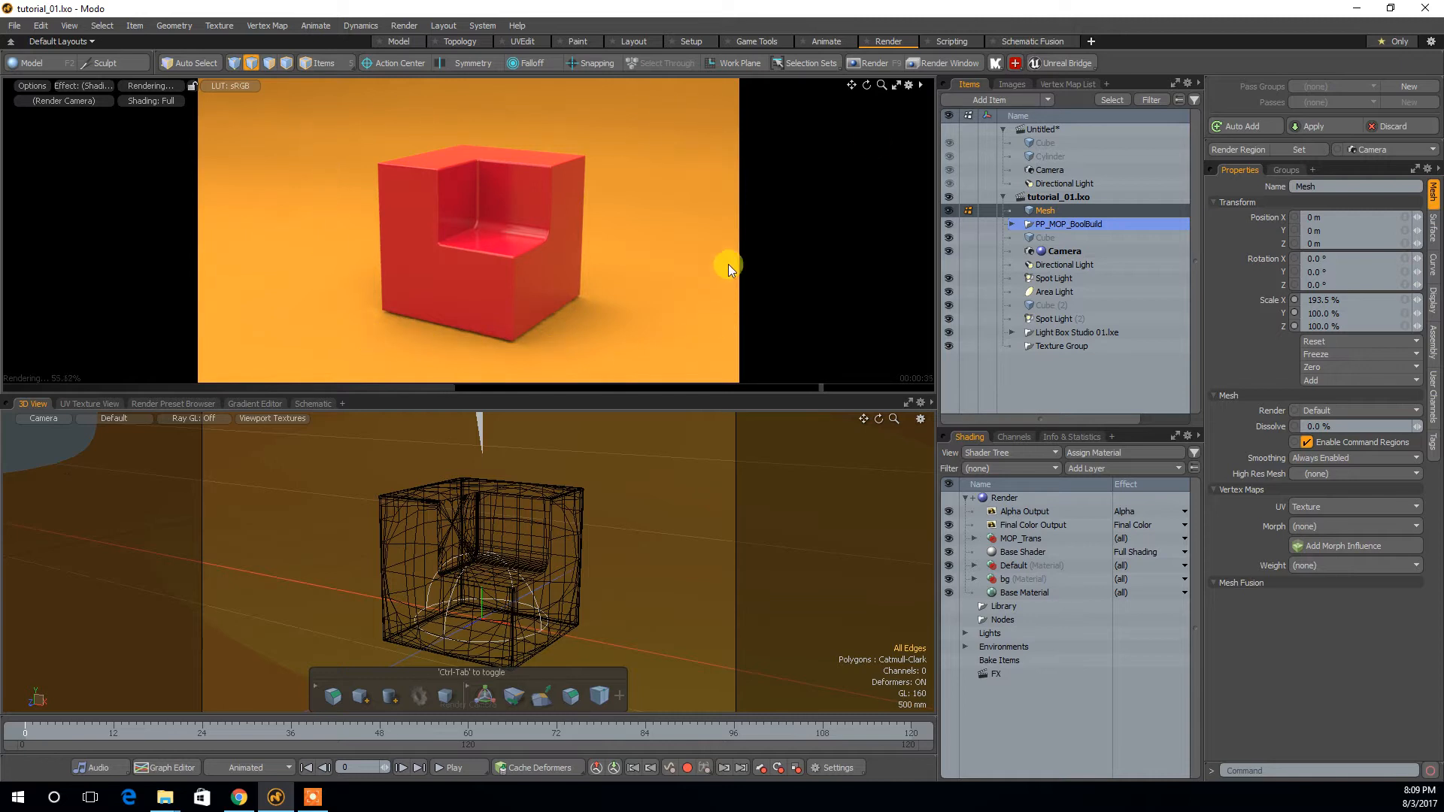
Make the Untitled scene active again and select its notched cube as an item in the Model layout.
left_click(1042, 130)
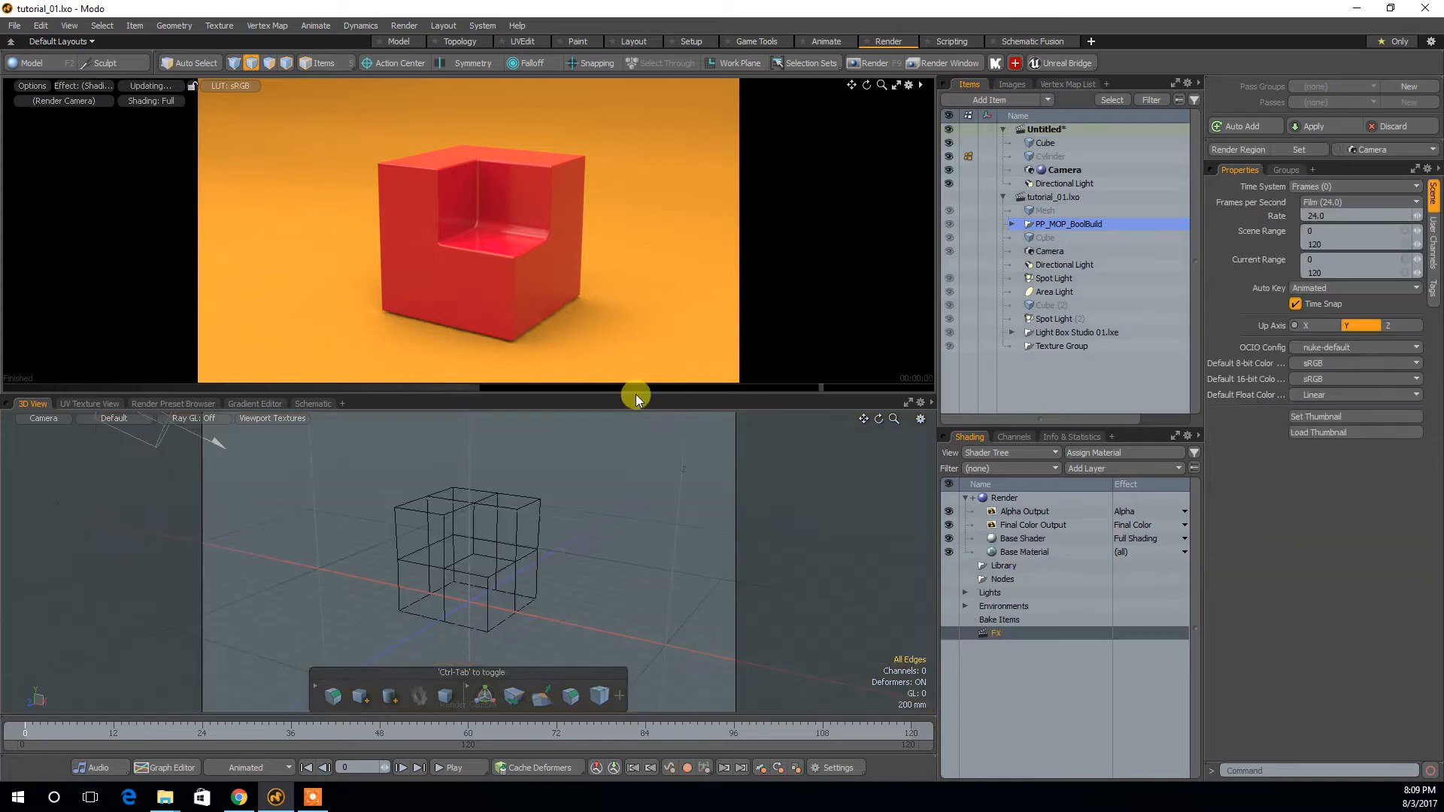
left_click_drag(579, 536, 543, 477, "alt")
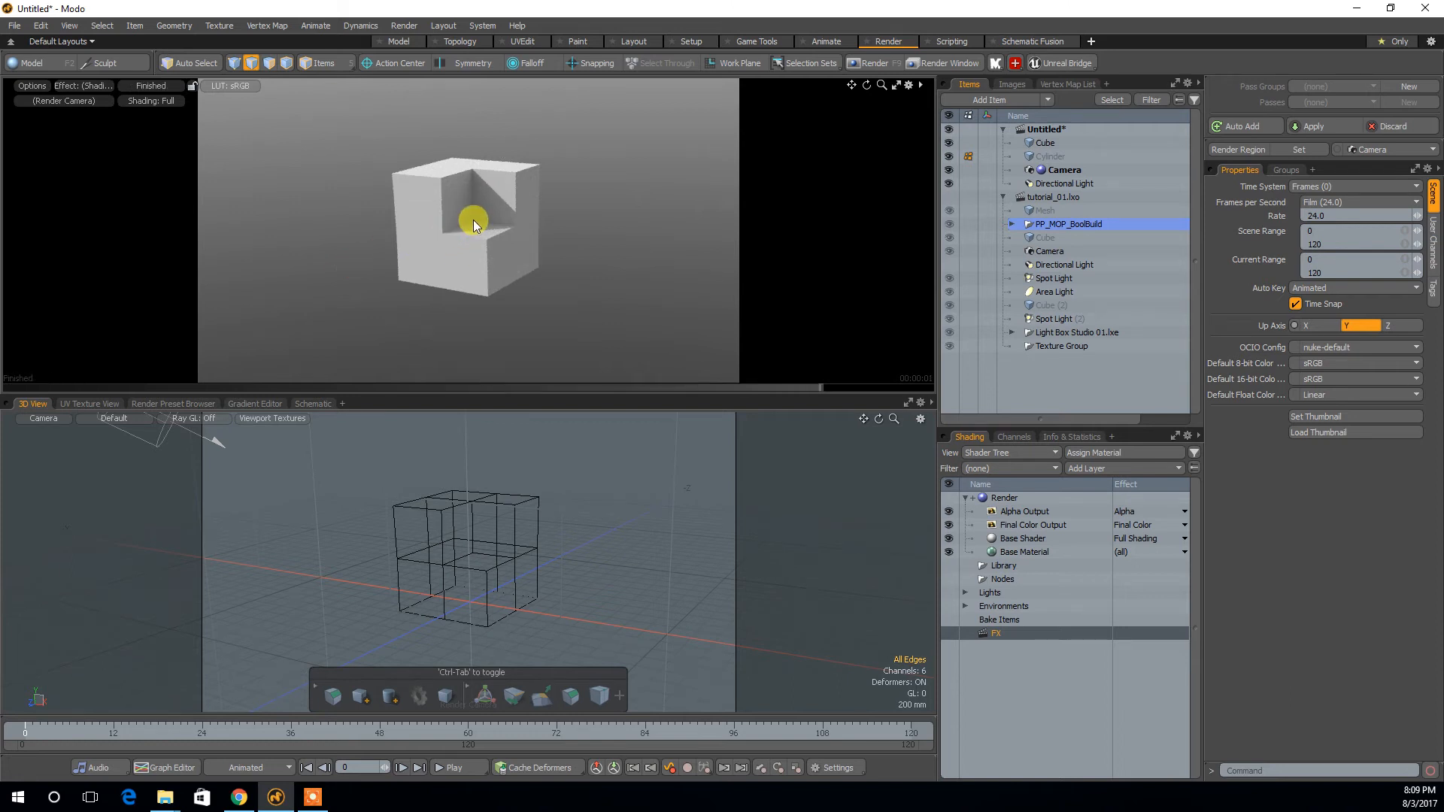
left_click(400, 42)
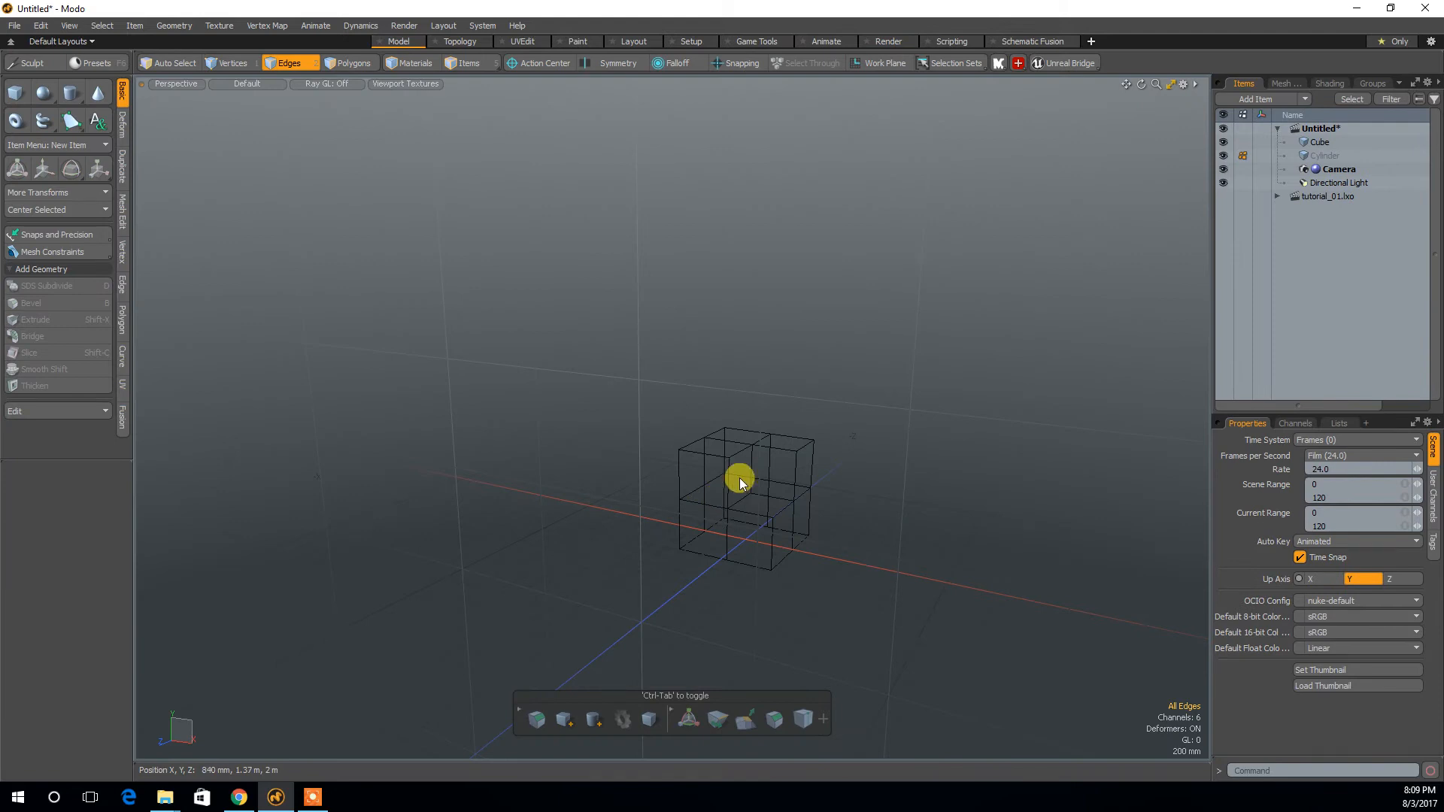
key("5")
left_click(738, 517)
mouse_move(722, 517)
left_mouse_down("alt")
mouse_move(724, 534)
mouse_move(817, 462)
left_mouse_up("alt")
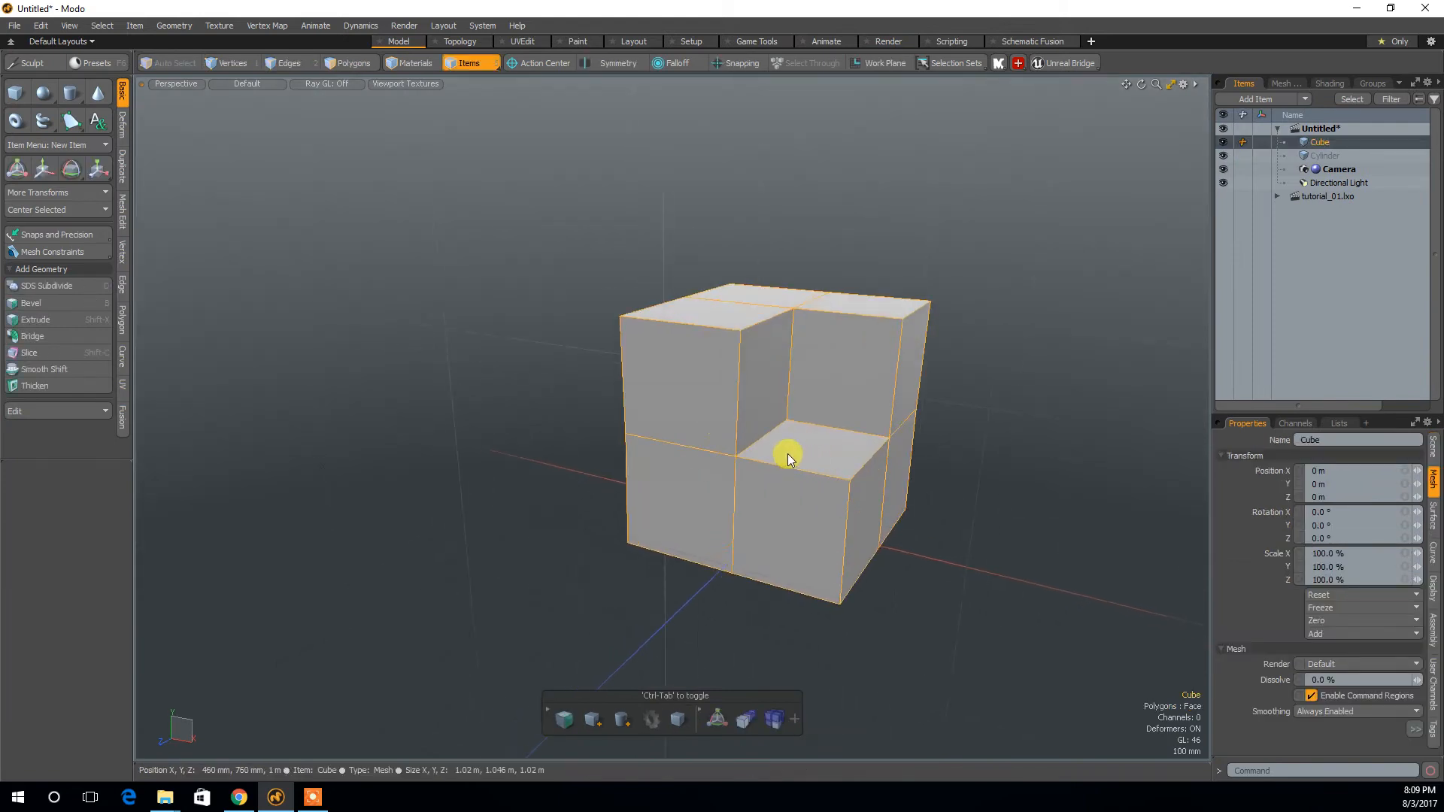
Bevel the three inner edges of the notch with a 55 mm inset and round level 2.
key("2")
left_click(767, 435)
left_click(789, 393, "shift")
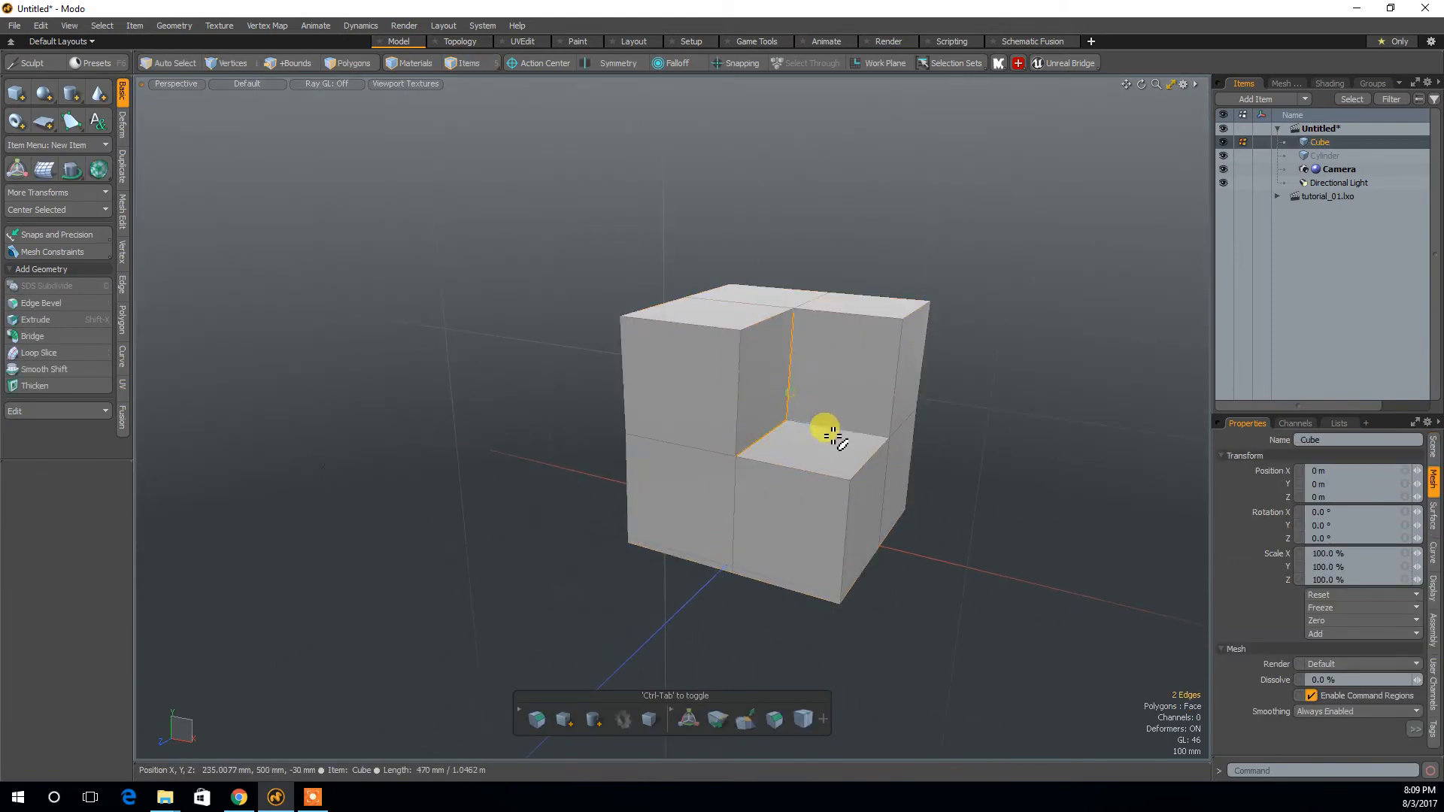
left_click(835, 431, "shift")
key("b")
left_click_drag(872, 369, 869, 349)
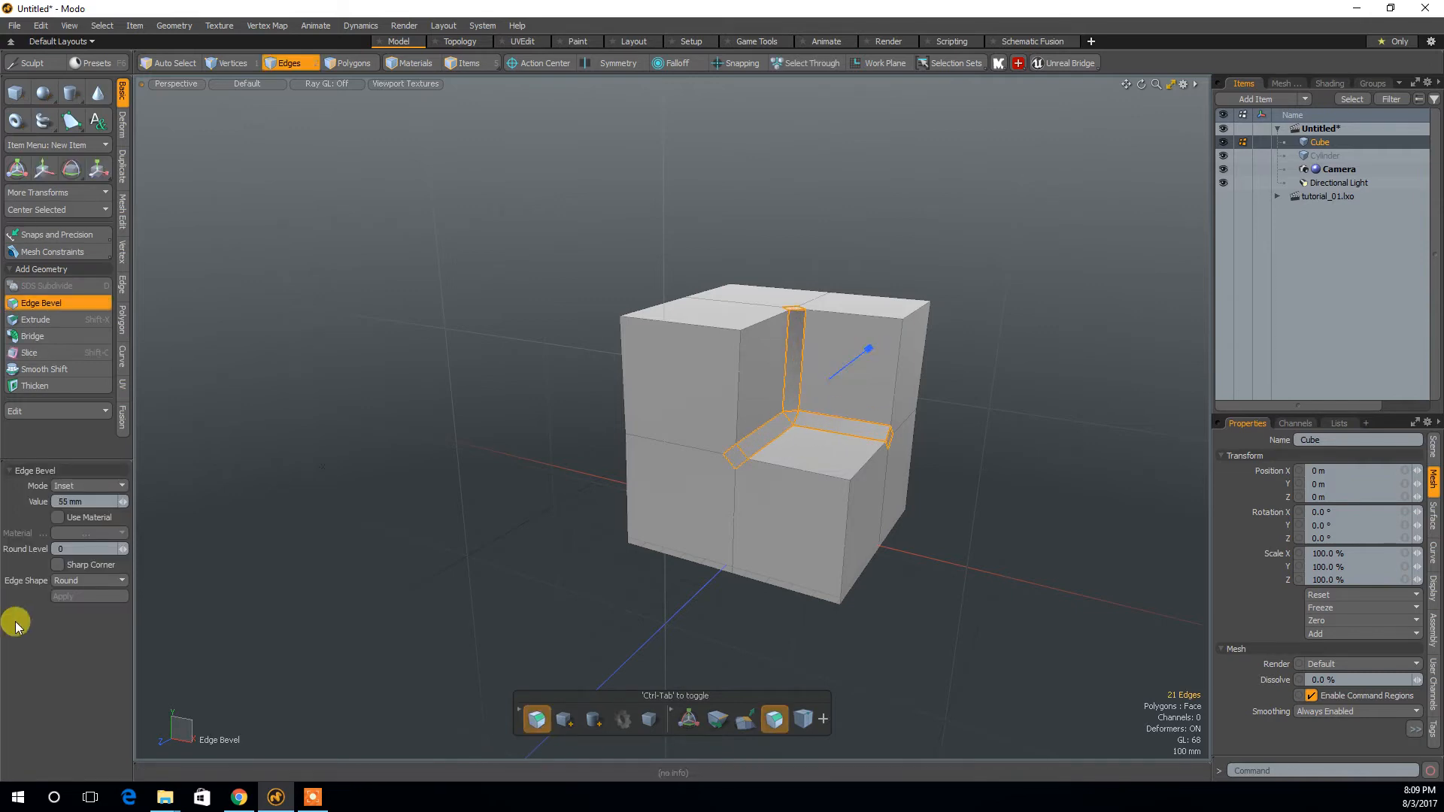
left_click(125, 548)
left_click(125, 548)
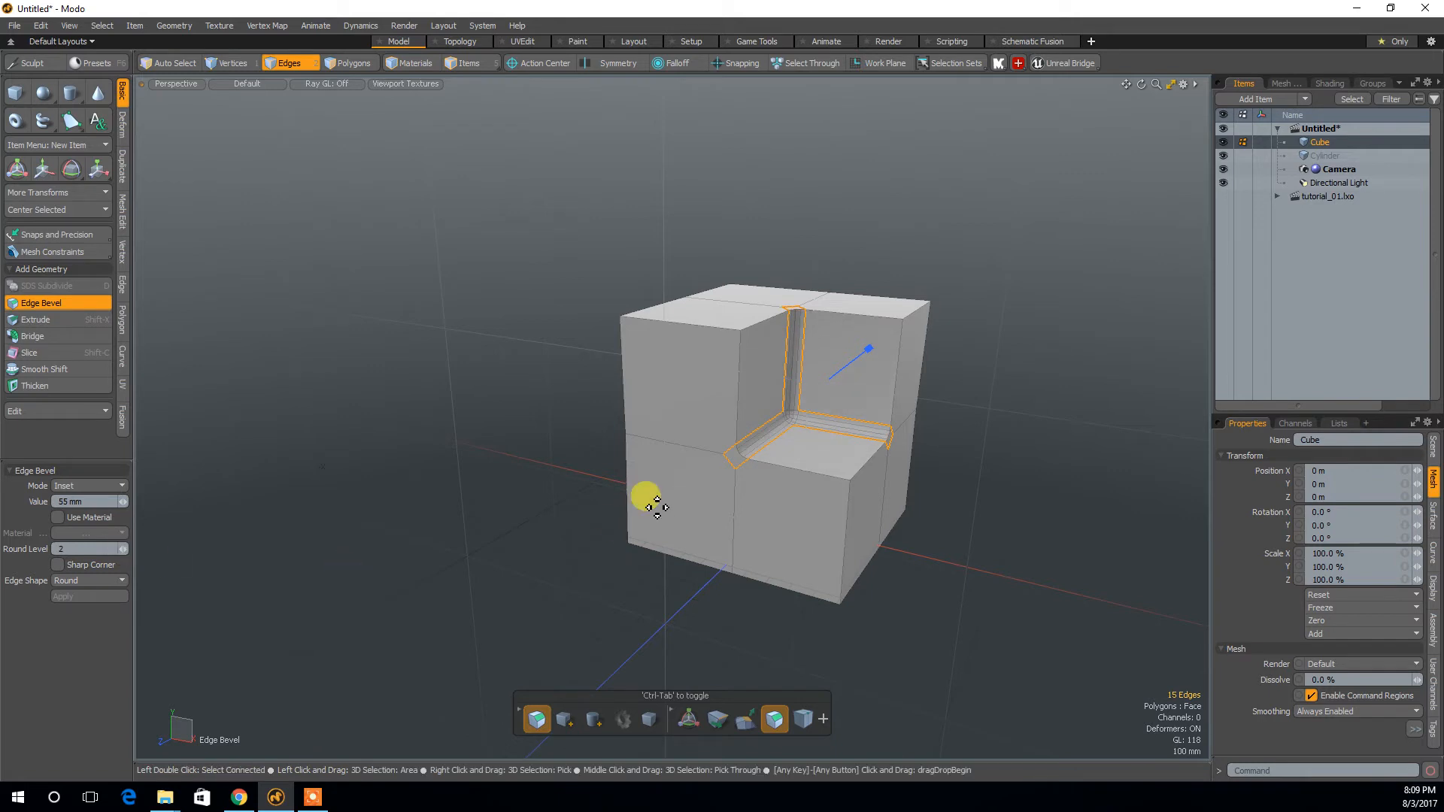
key("Escape")
key("Escape")
Render a preview of the cube with the rounded inner edges in the Render layout.
mouse_move(946, 543)
left_mouse_down("alt")
mouse_move(964, 536)
mouse_move(919, 516)
mouse_move(945, 535)
left_mouse_up("alt")
left_click(888, 41)
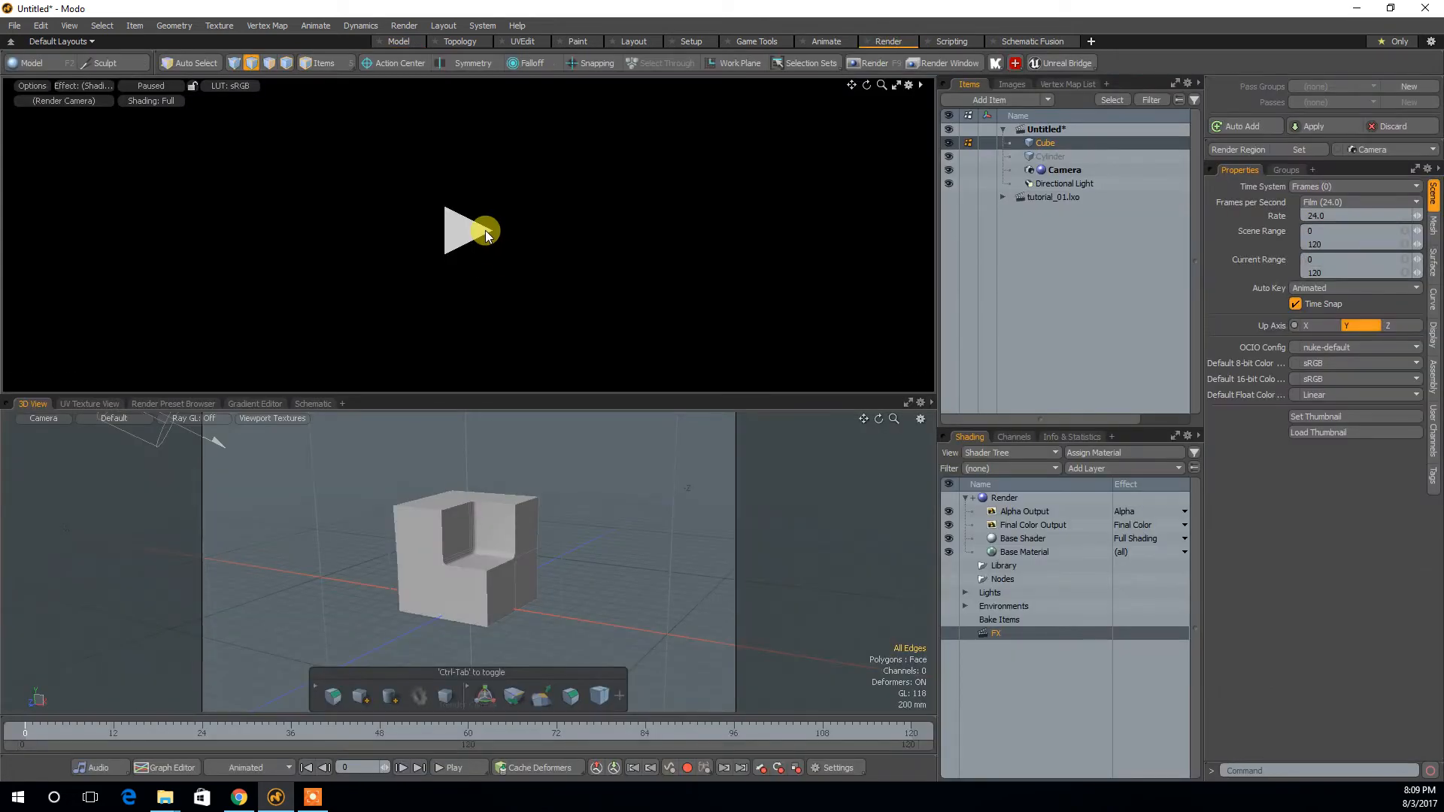
left_click(485, 231)
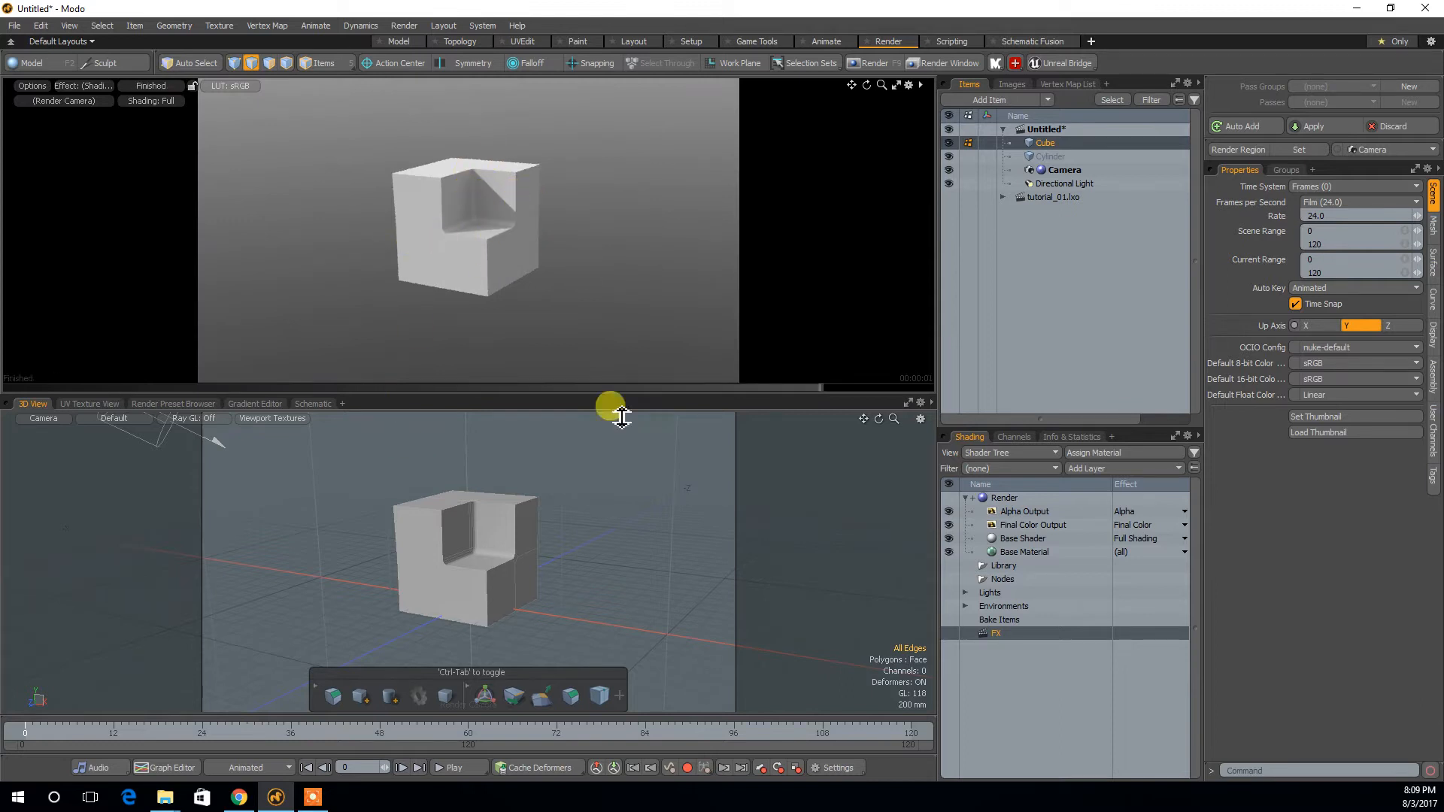
Check the rounded notch in the Model layout and preview-render it again from a slightly turned camera.
left_click(399, 44)
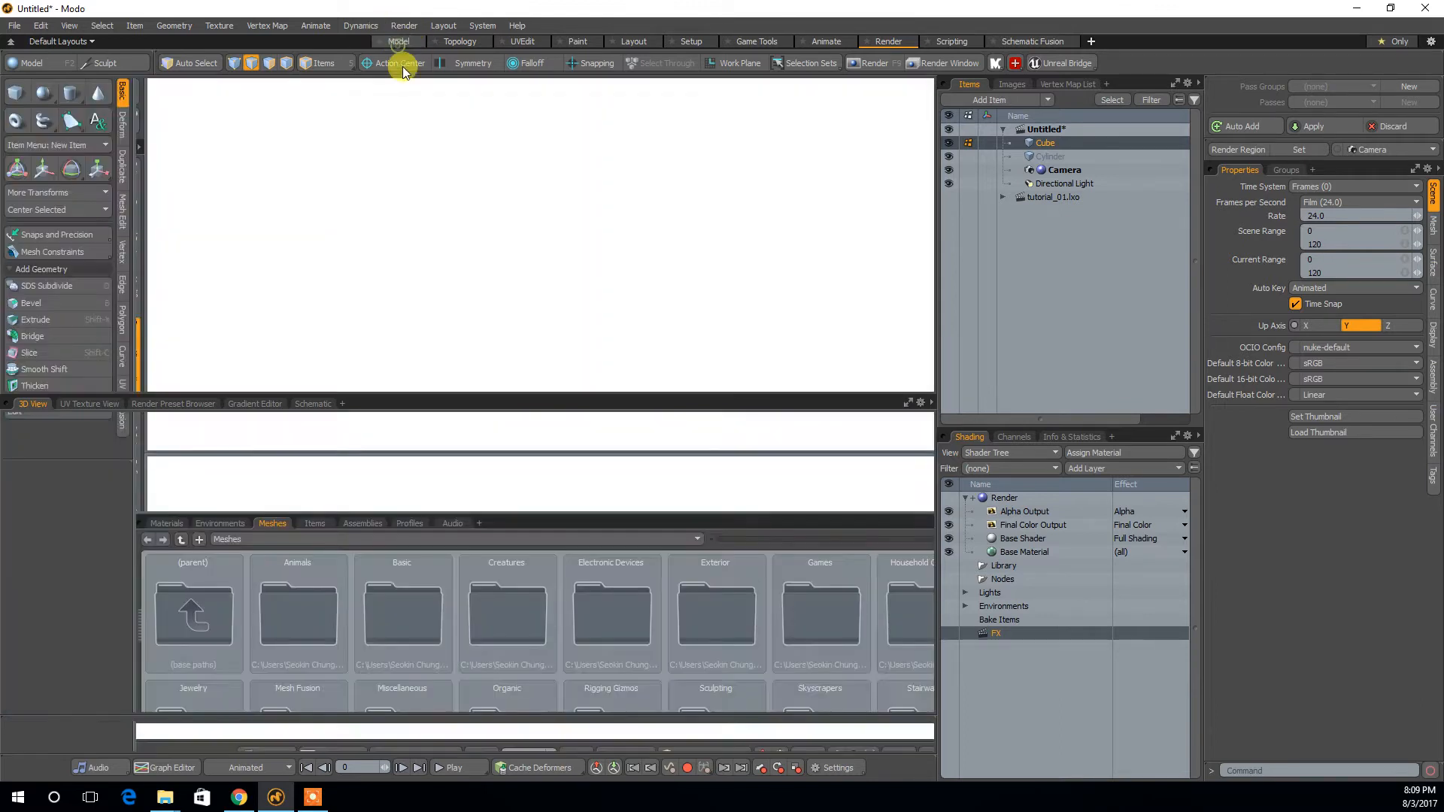
left_click_drag(574, 500, 646, 579, "alt")
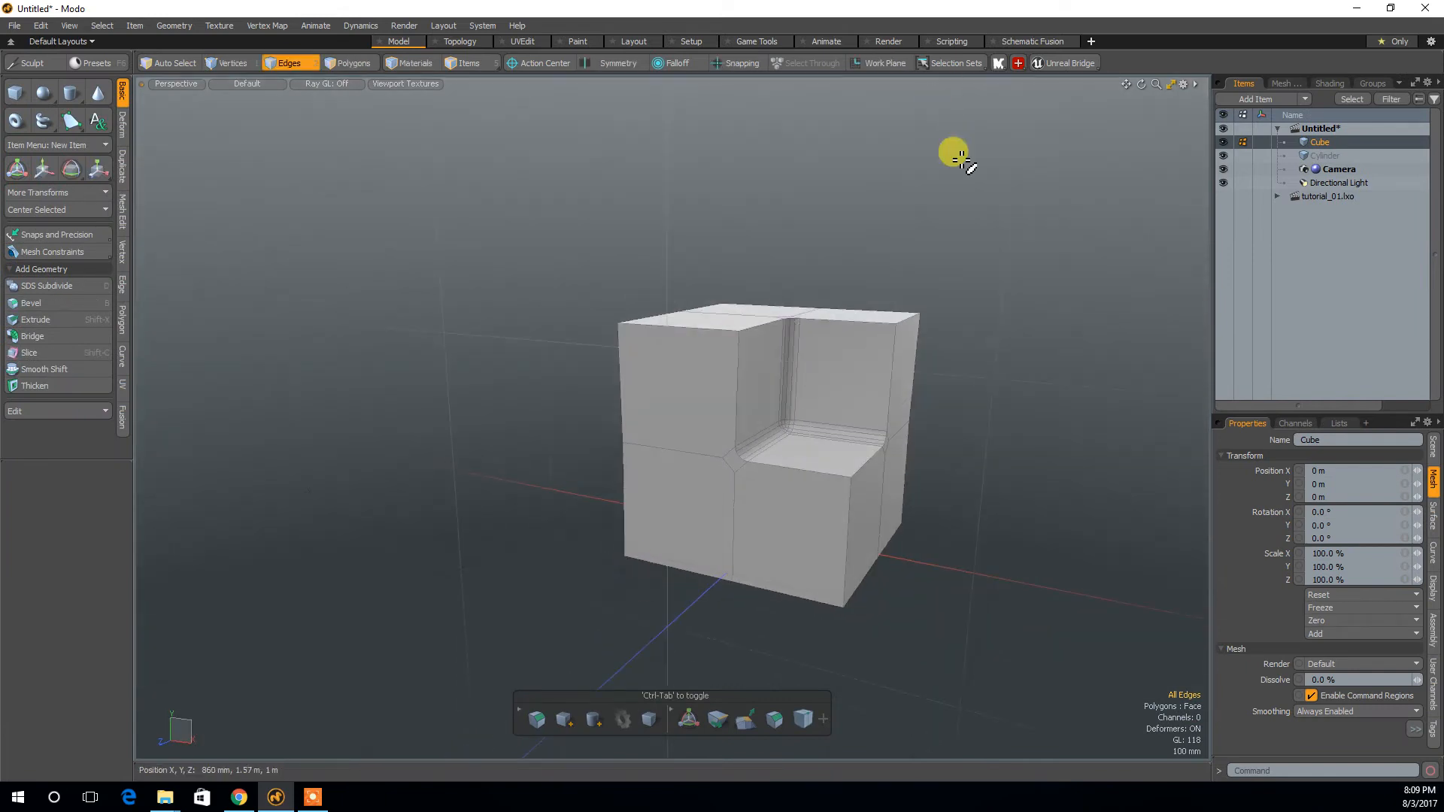
left_click(889, 41)
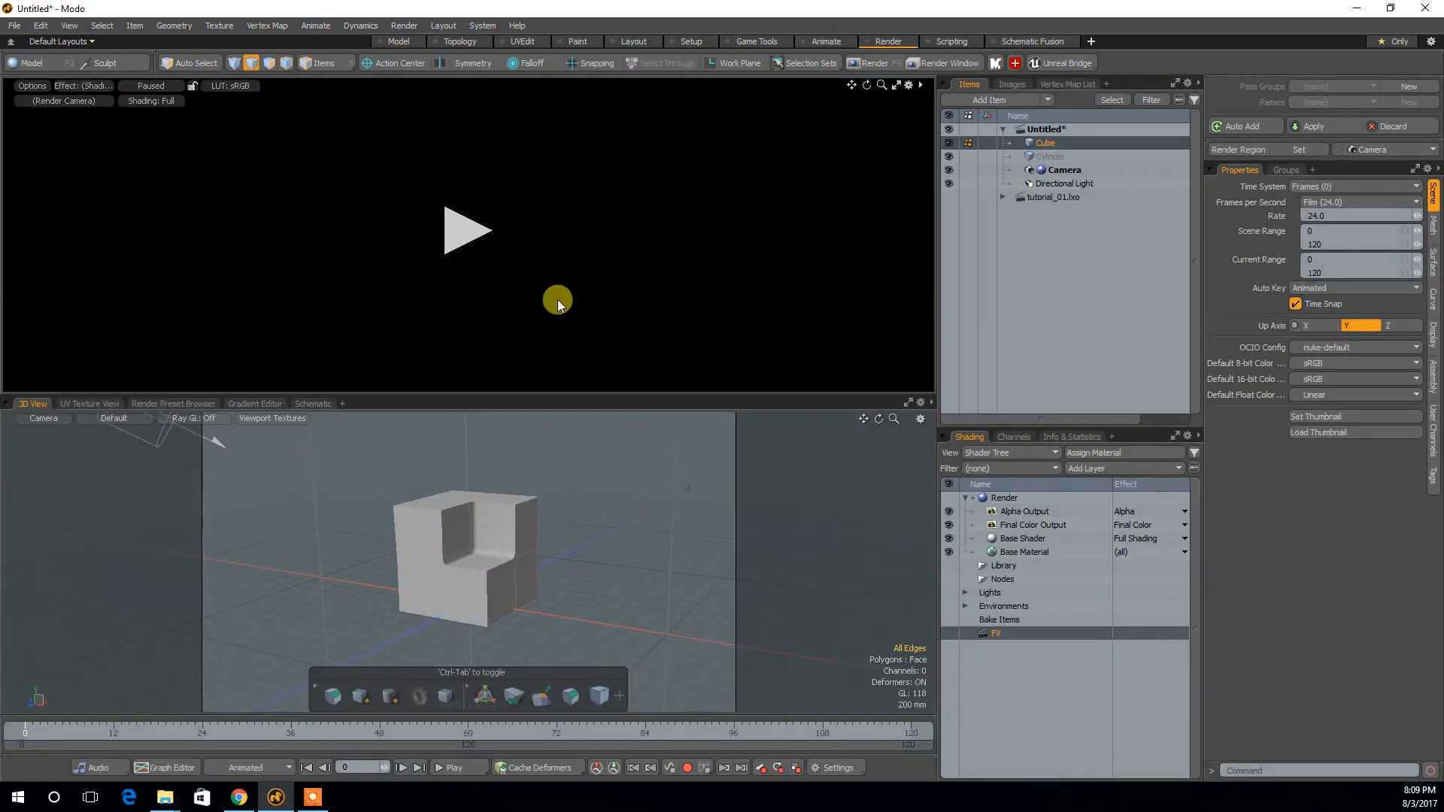
left_click(467, 229)
mouse_move(430, 323)
left_mouse_down("alt")
mouse_move(438, 296)
mouse_move(438, 326)
mouse_move(419, 316)
left_mouse_up("alt")
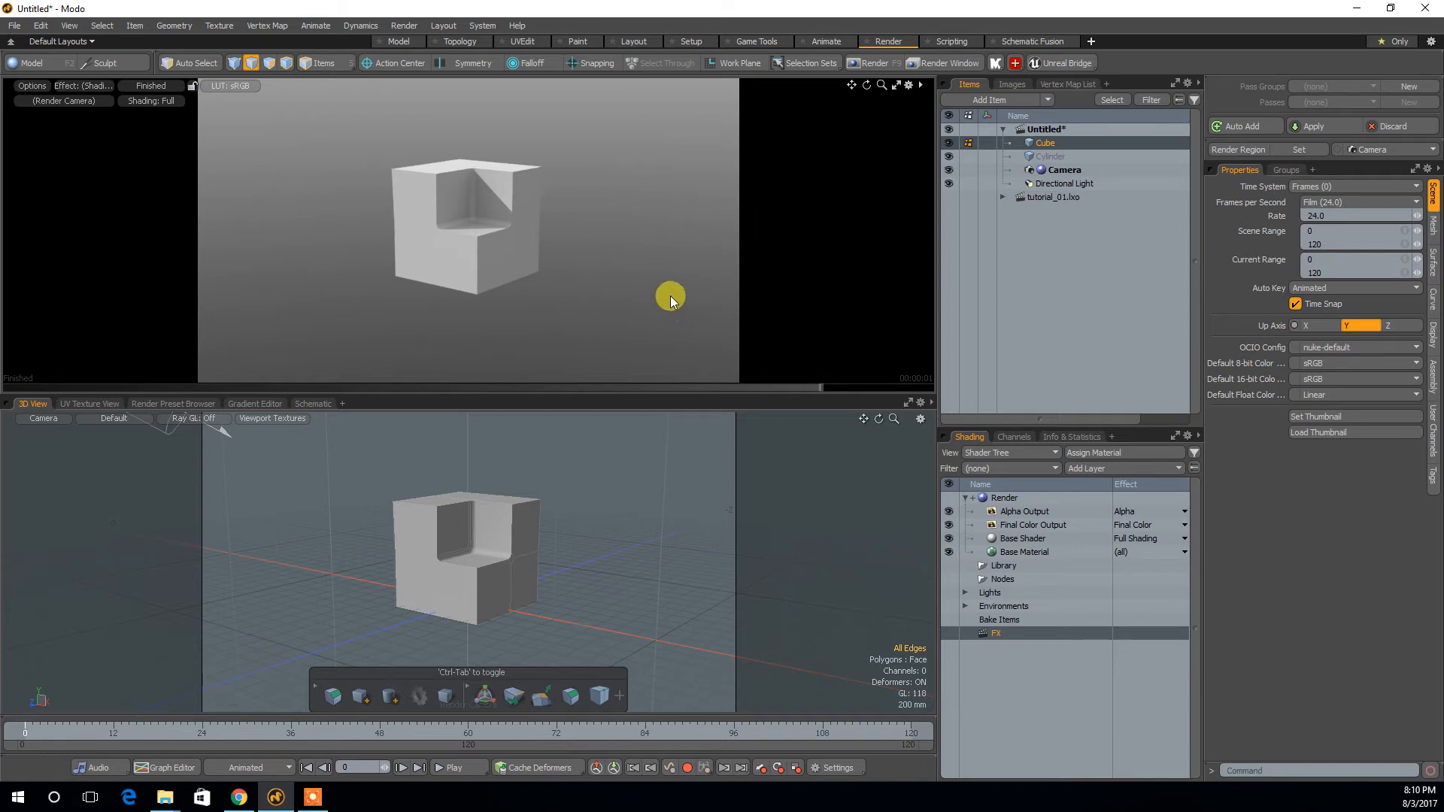
Return to the Model layout, switch to Chrome and browse the Google image results for studio lighting setups.
left_click(401, 43)
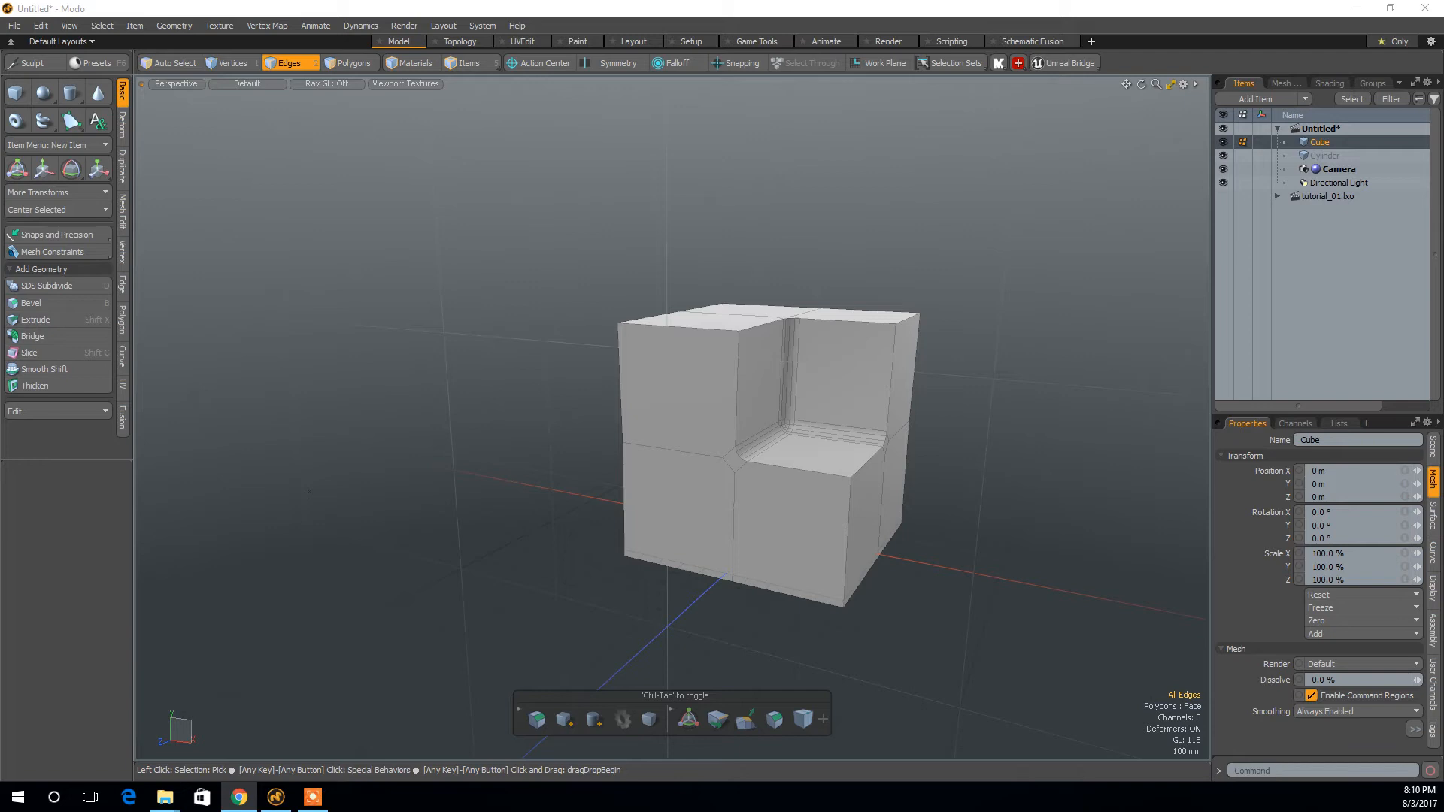
left_click_drag(1443, 0, 1114, 23)
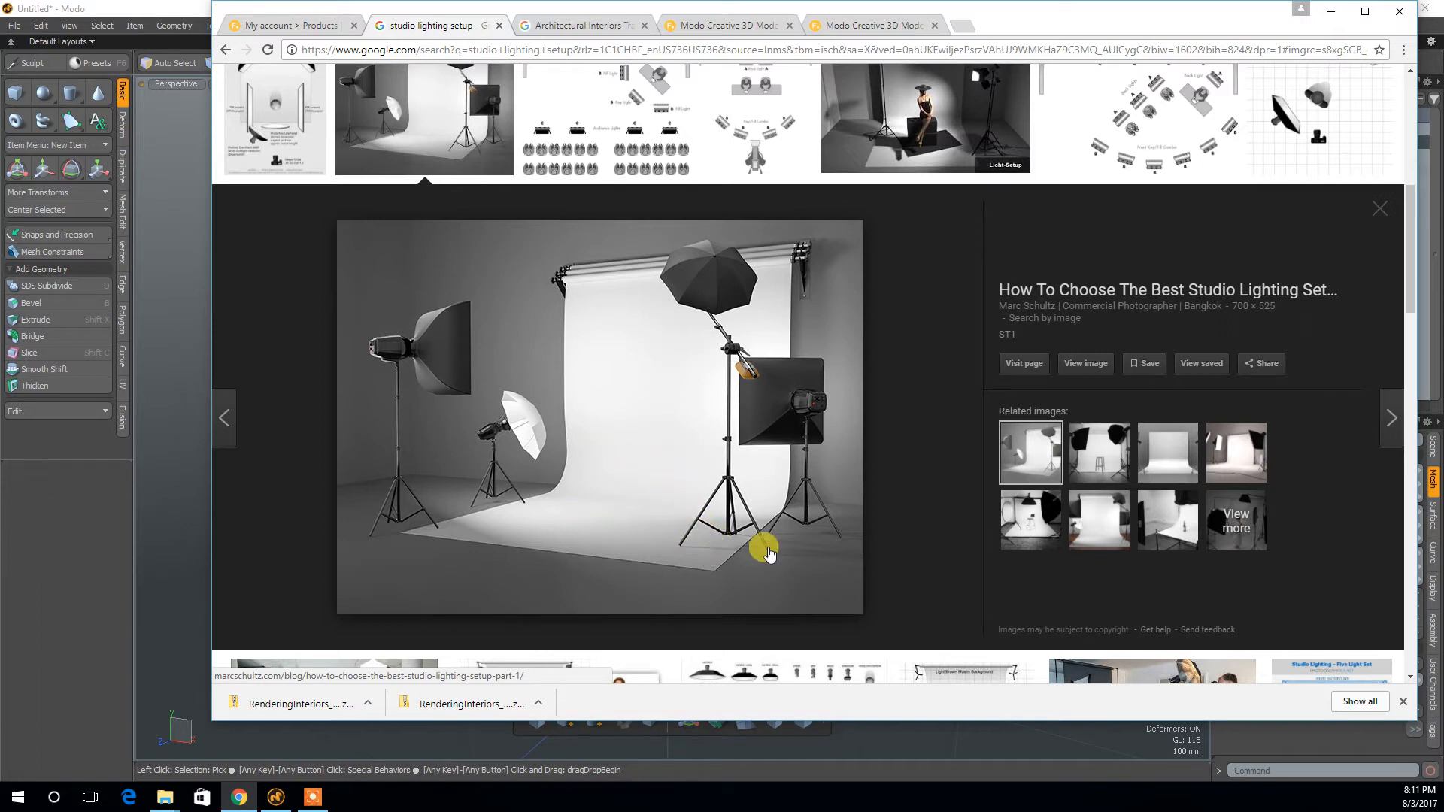
scroll(760, 541, "down", 8)
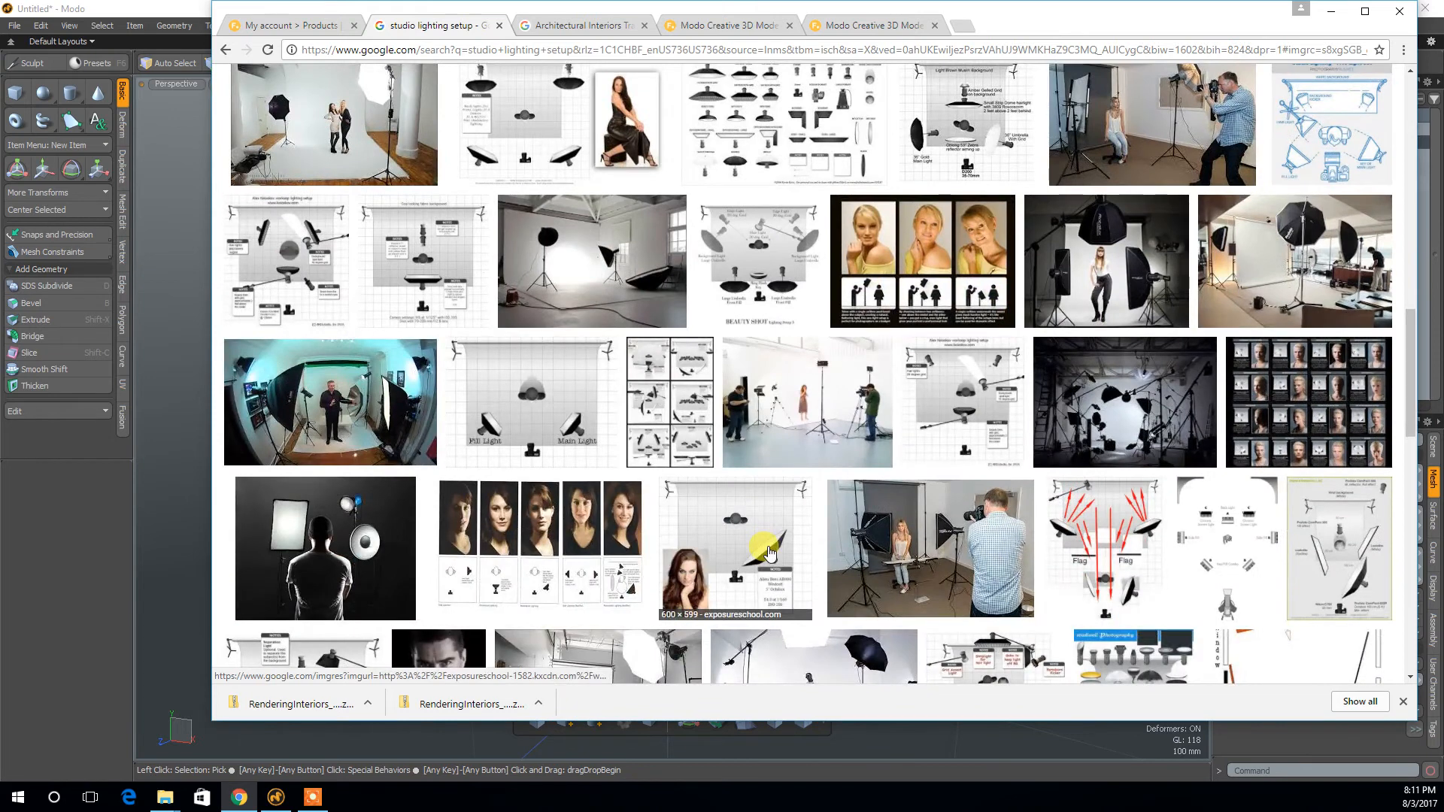
scroll(766, 550, "up", 2)
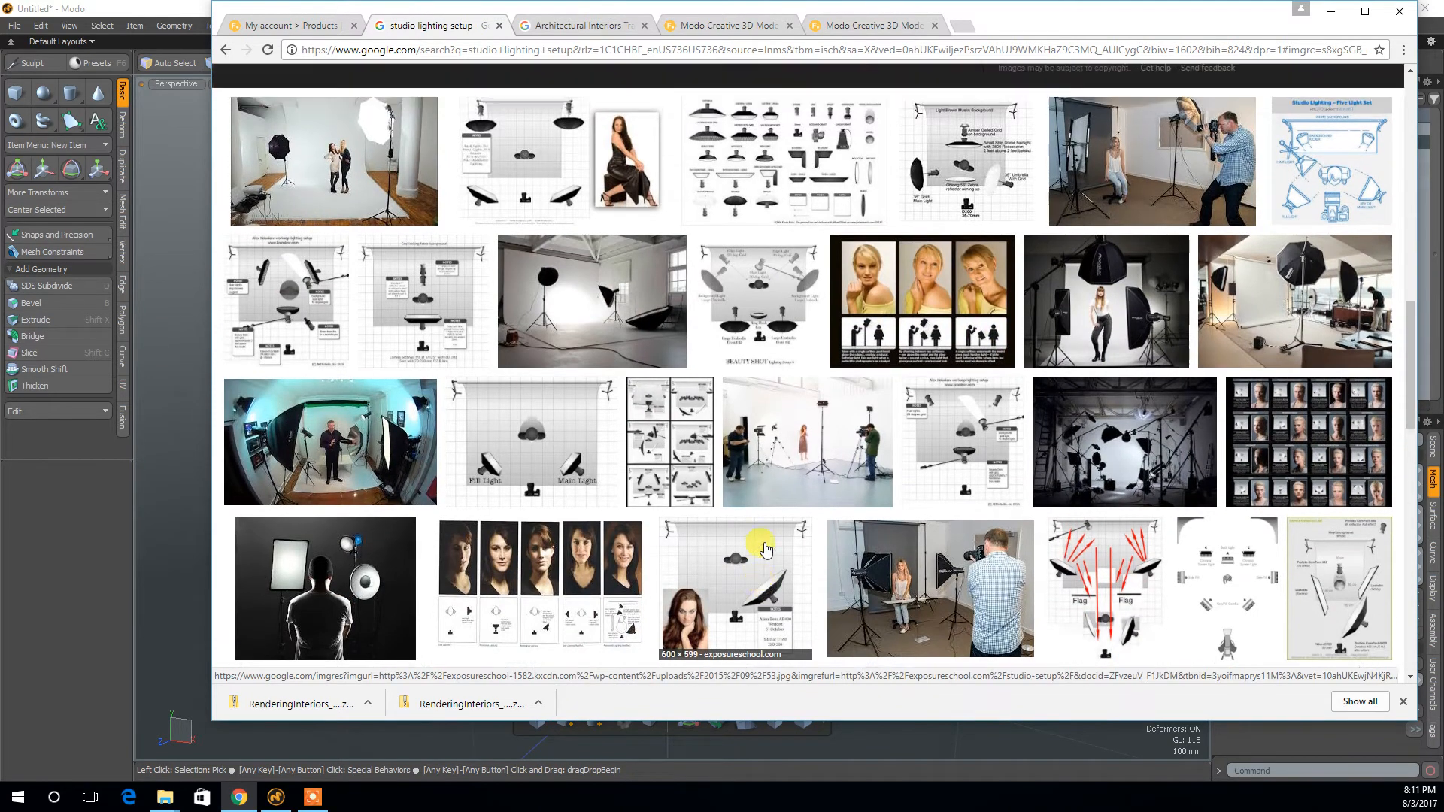
Switch from the studio lighting reference back to Modo and add a new empty mesh item to the scene.
scroll(765, 550, "up", 5)
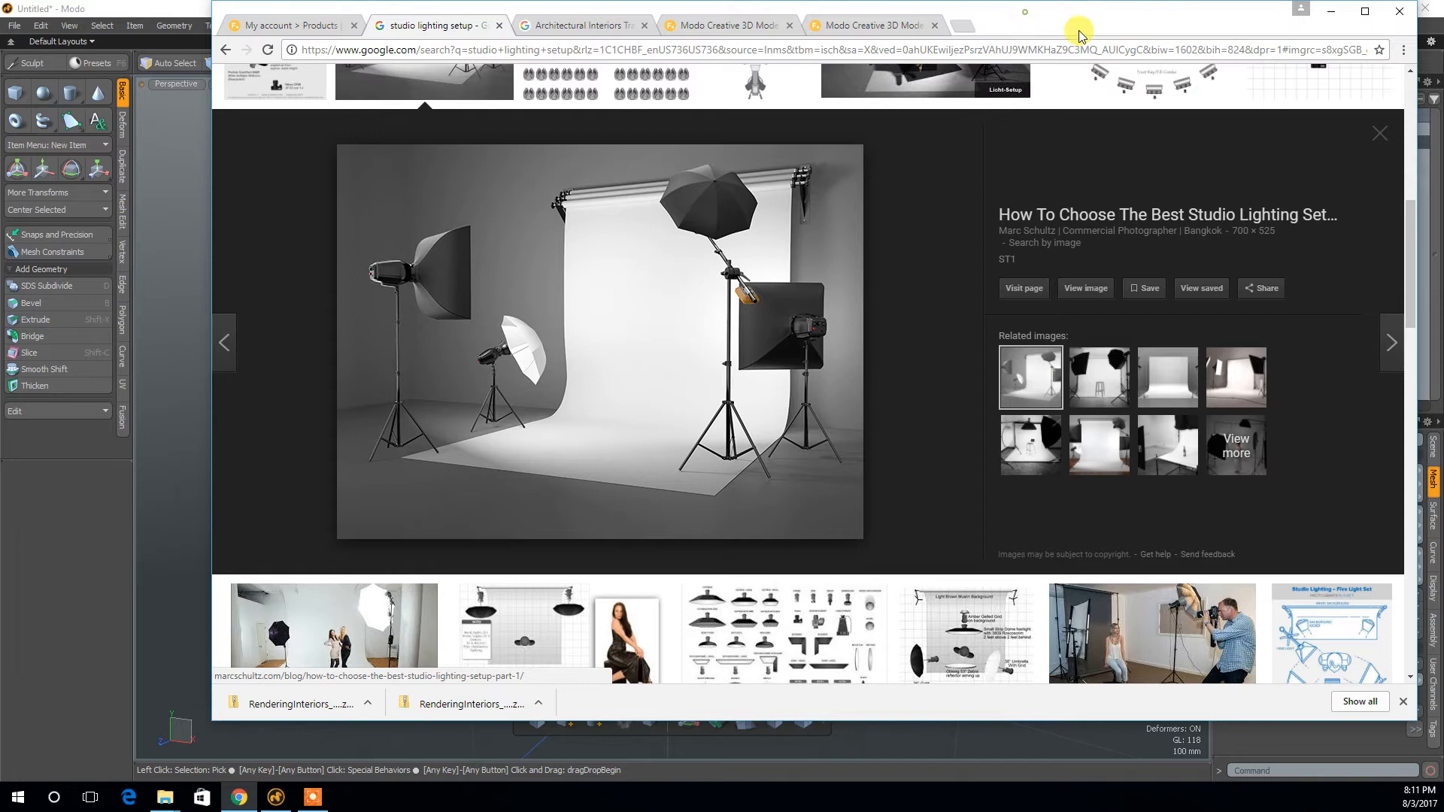
key("alt+Tab")
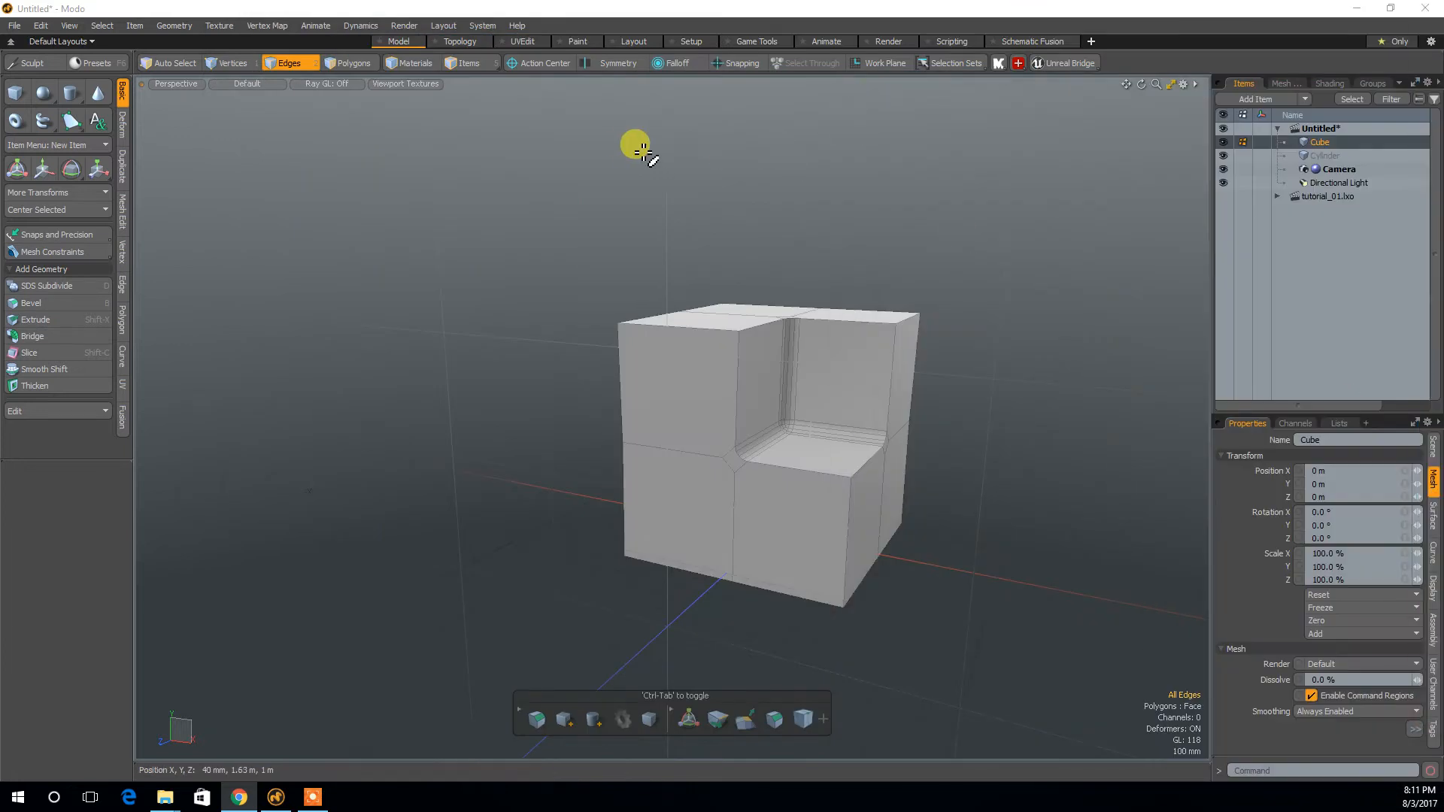
left_click_drag(793, 235, 763, 241, "alt")
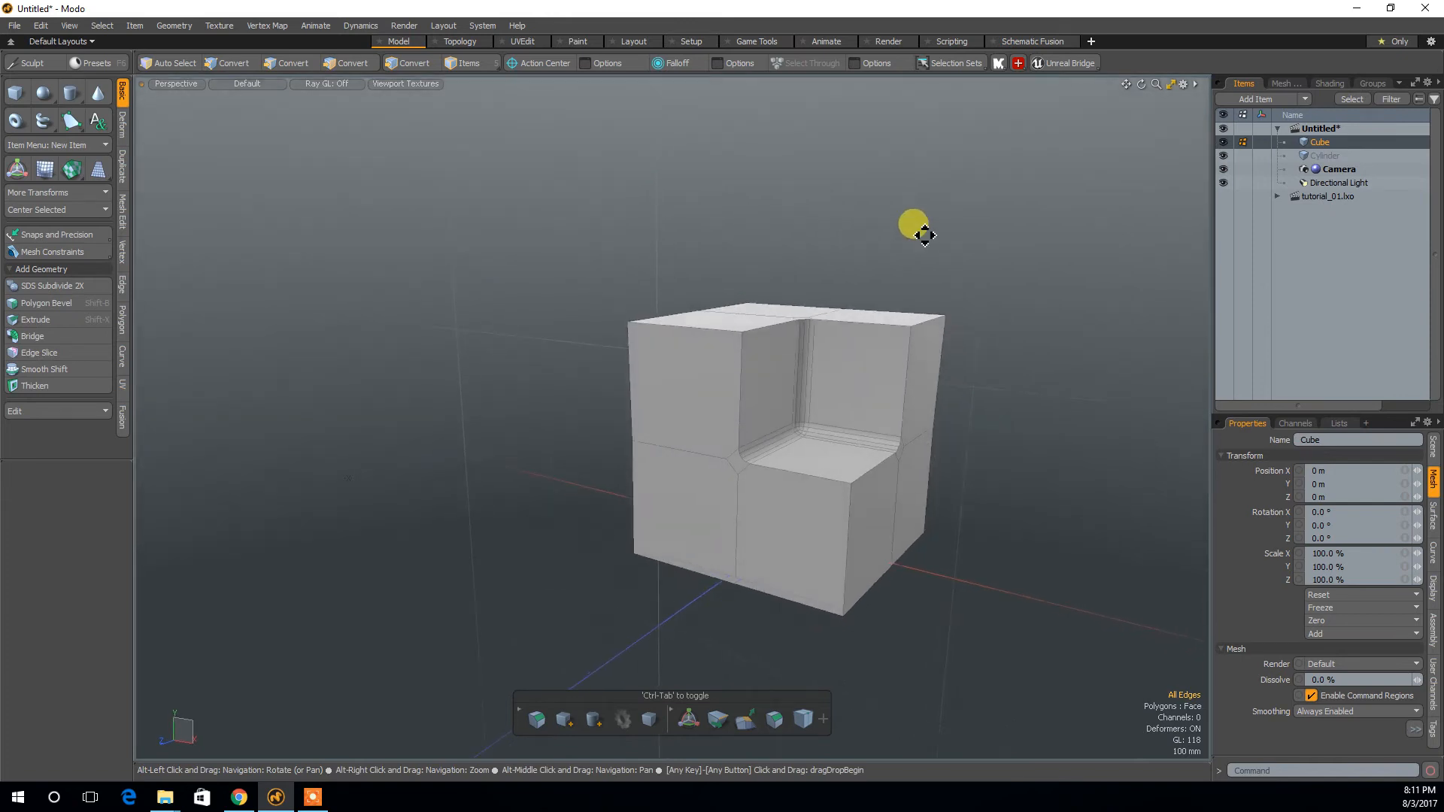
middle_click_drag(923, 235, 842, 236, "alt")
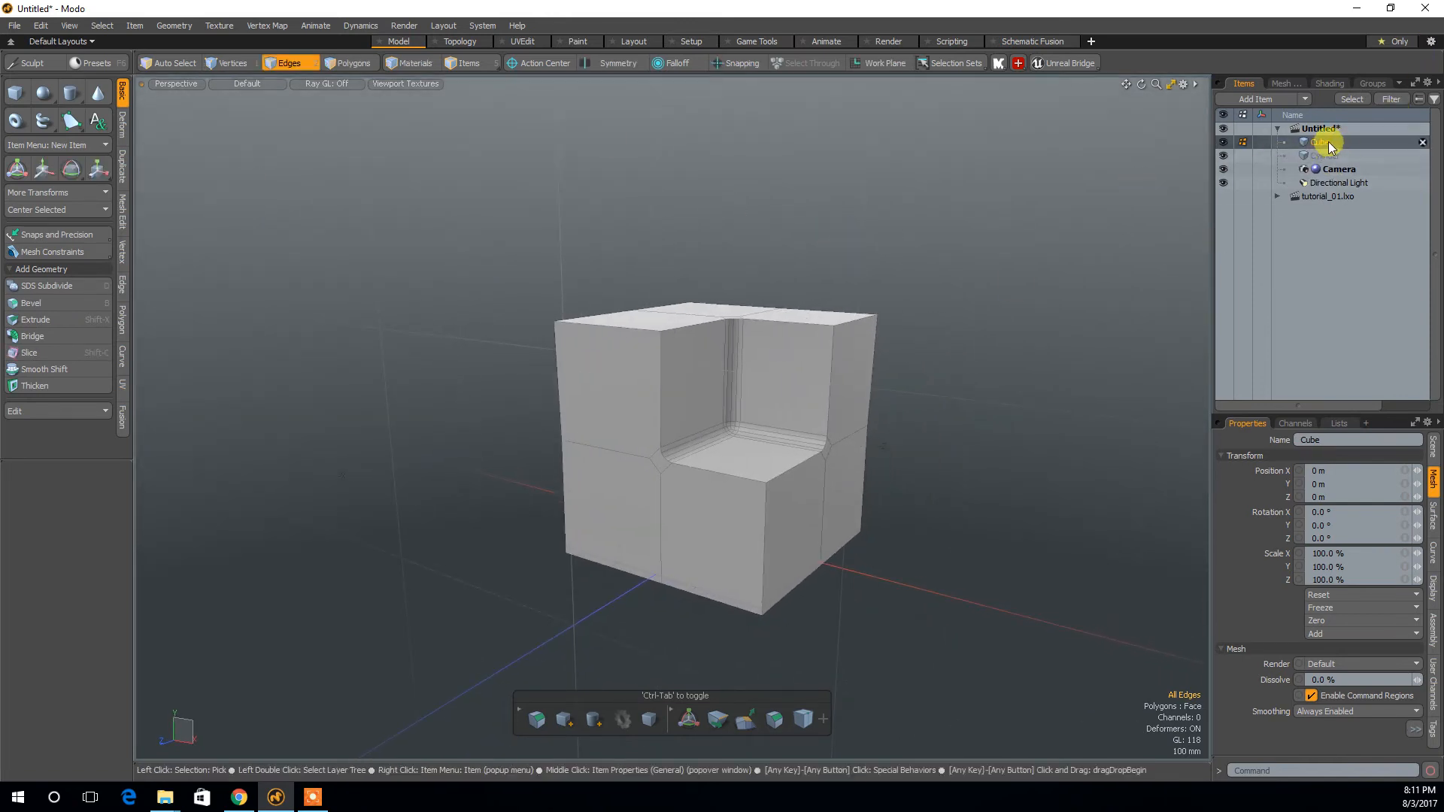
key("n")
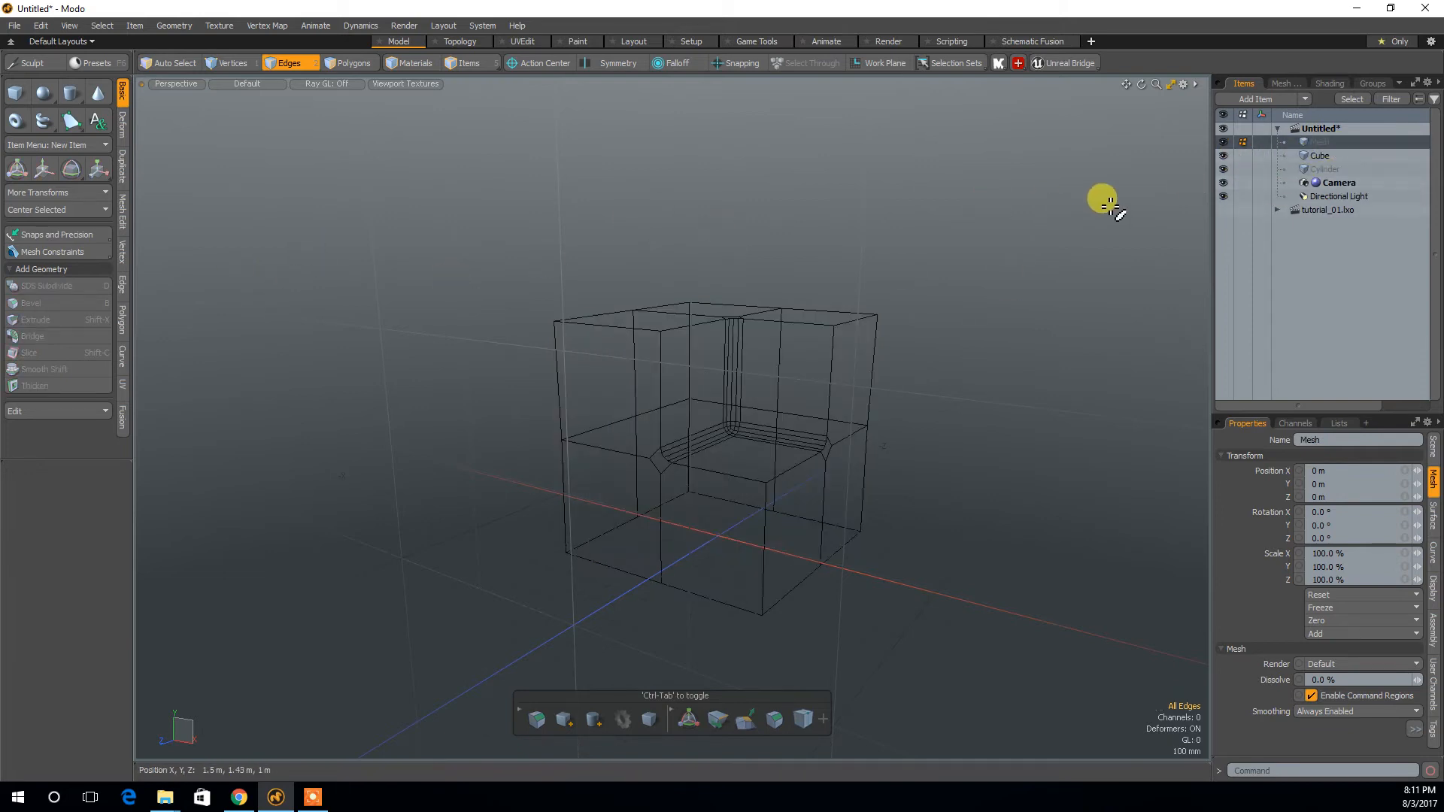
Draw a flat ground plane about 8.02 m by 8.54 m in the new mesh with the Cube primitive.
left_click(14, 93)
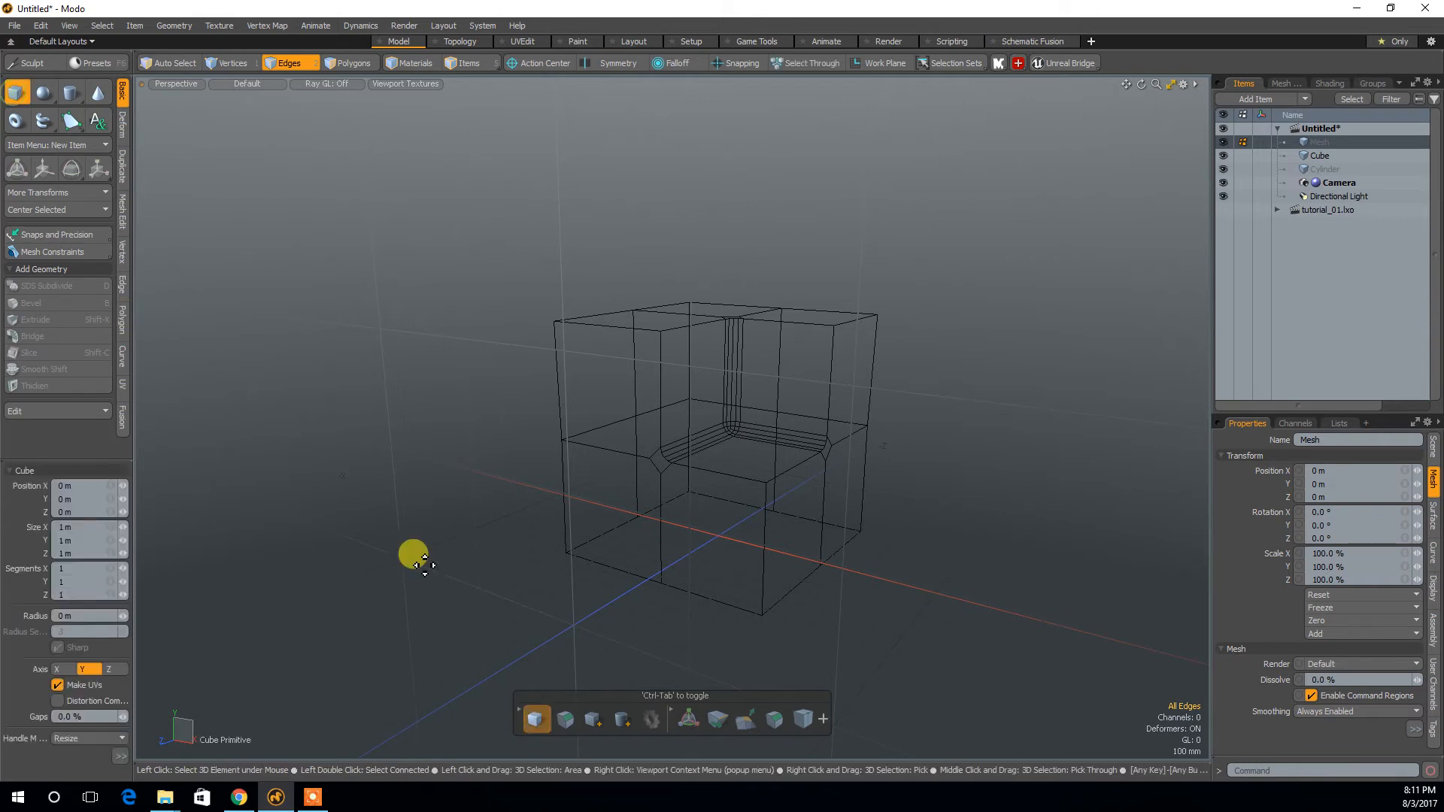
left_click_drag(422, 474, 529, 567, "alt")
right_click_drag(621, 530, 442, 532, "alt")
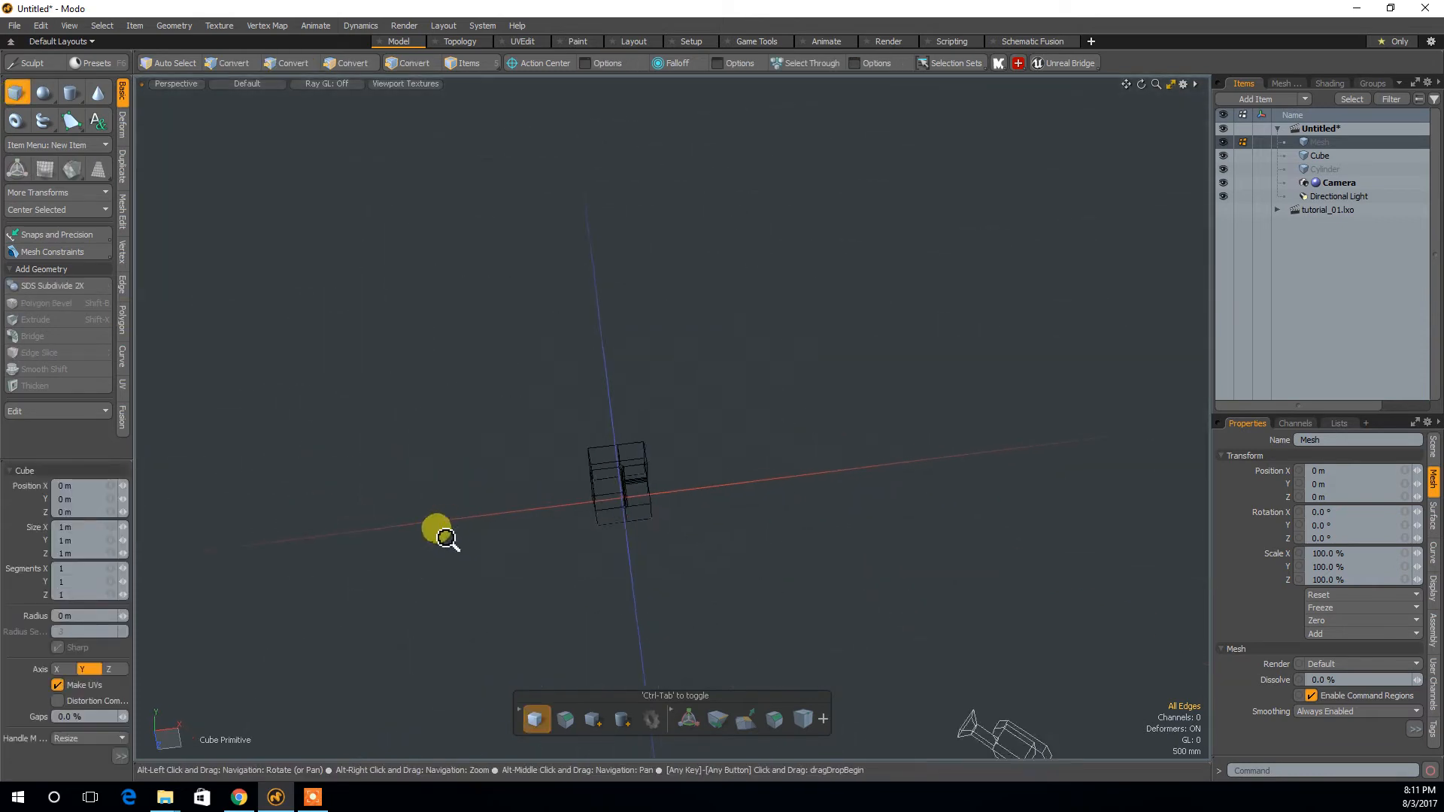
left_click_drag(743, 521, 397, 289)
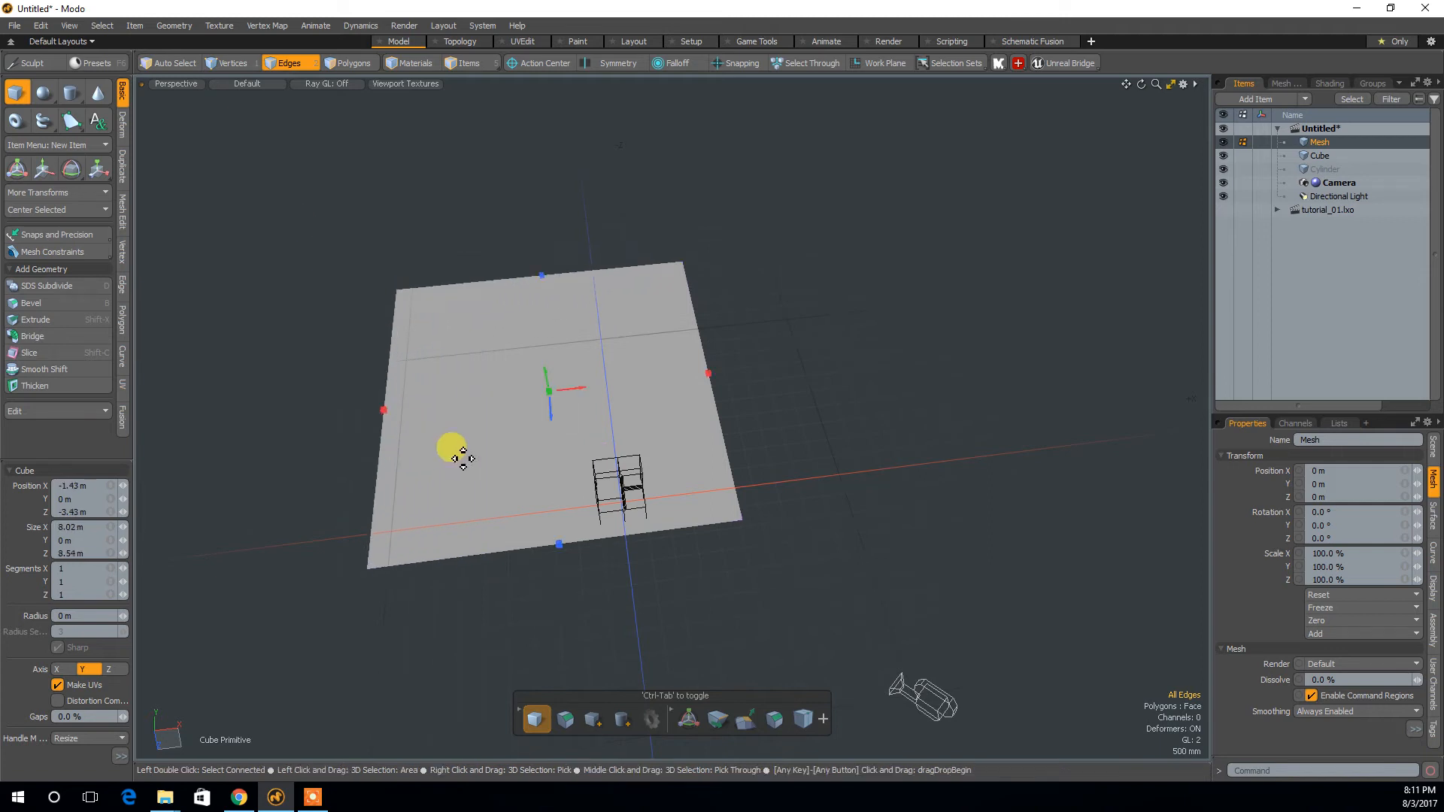
left_click_drag(550, 396, 538, 336)
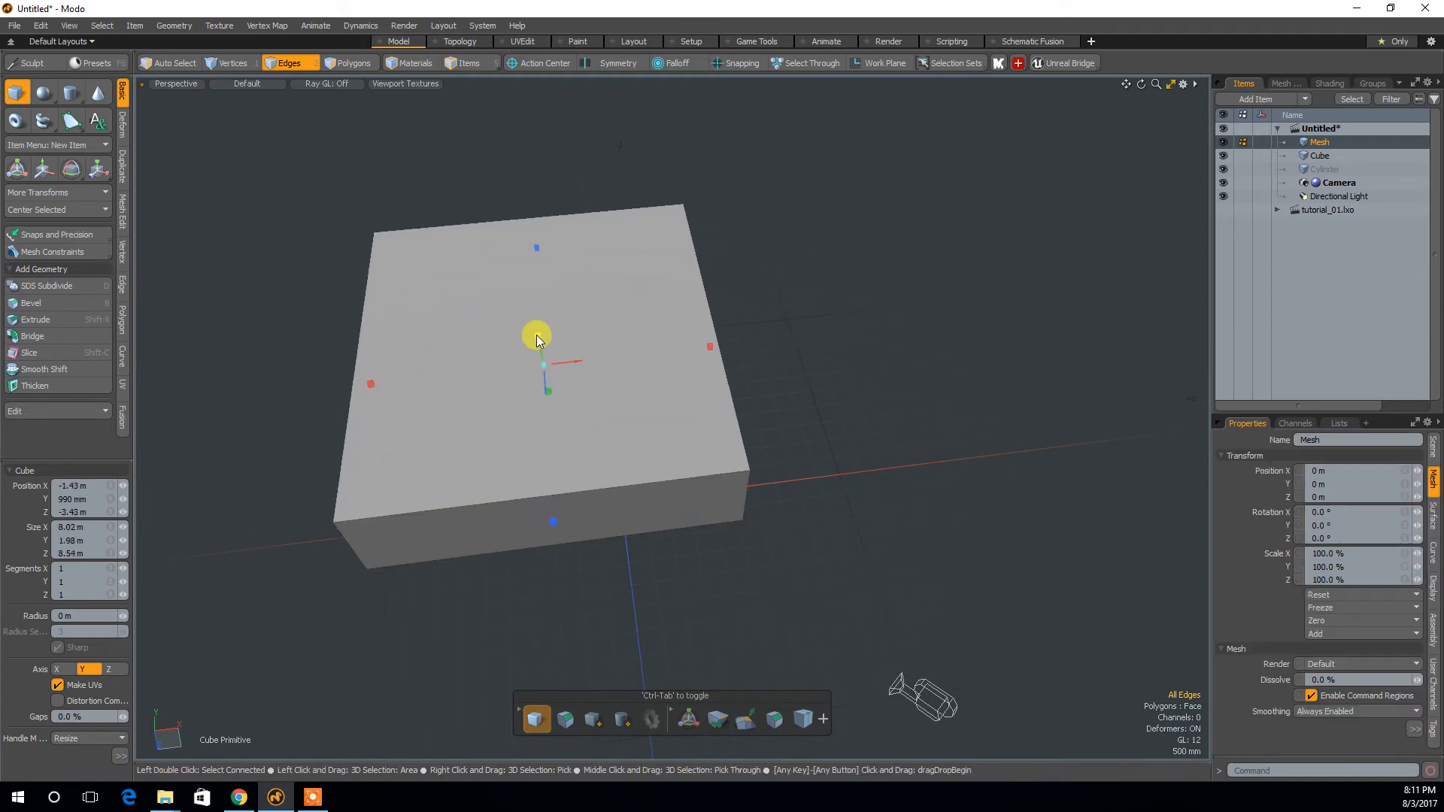
key("ctrl+z")
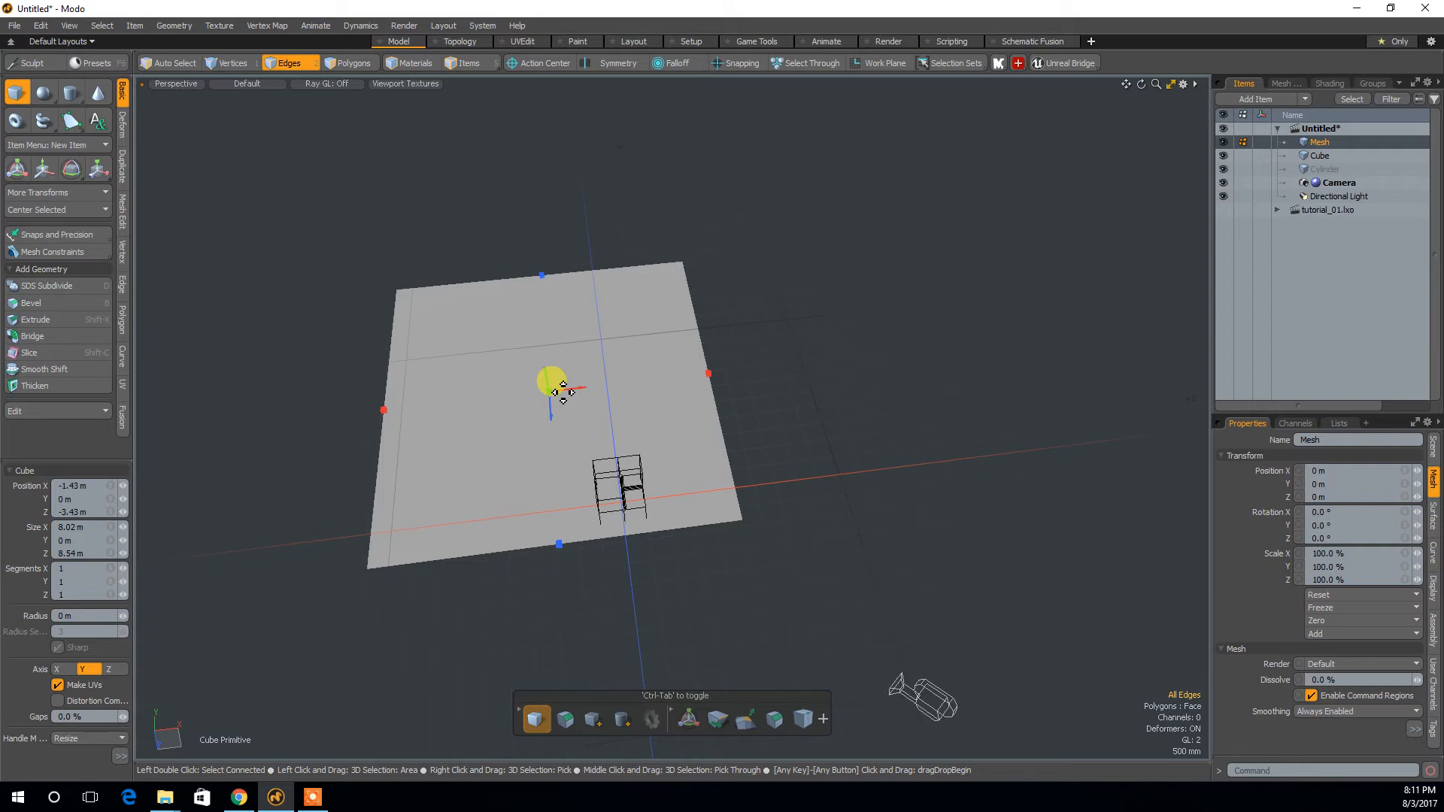
key("space")
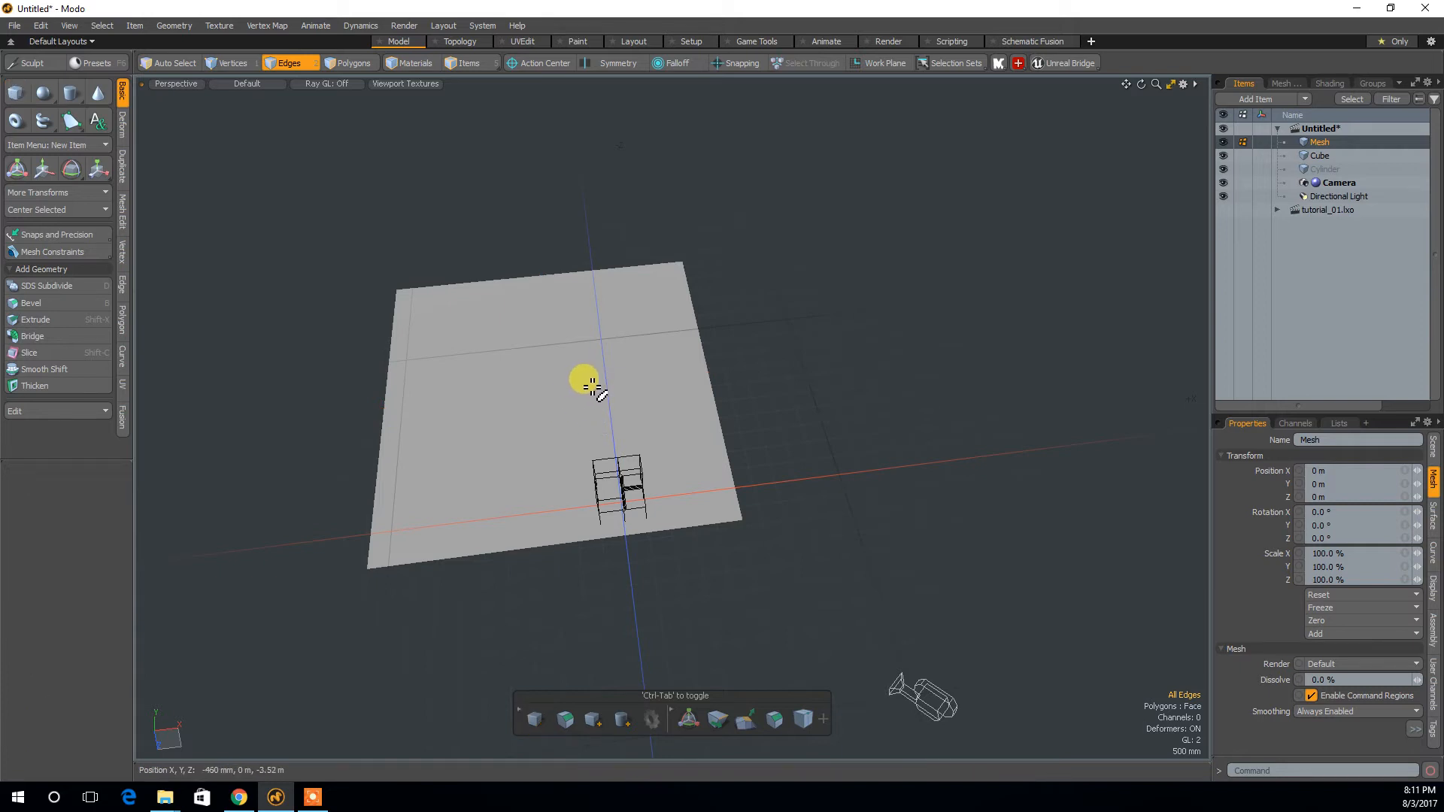
Select the plane's polygon and shift it in the Top view by about 1.49 m in X and 5.73 m in Z.
key("3")
left_click(572, 368)
left_click_drag(598, 628, 485, 530, "alt")
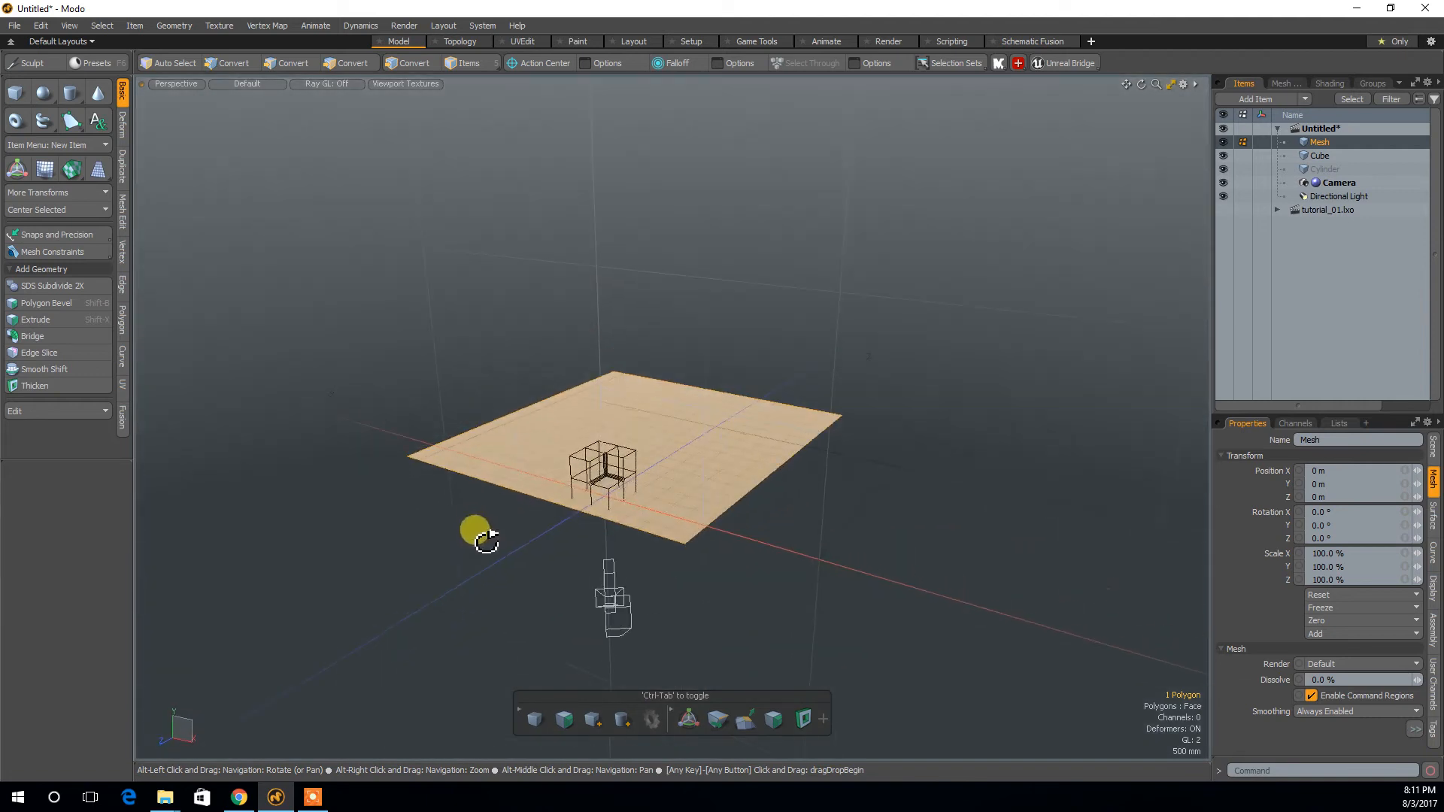
key("ctrl+space")
left_click(602, 391)
key("w")
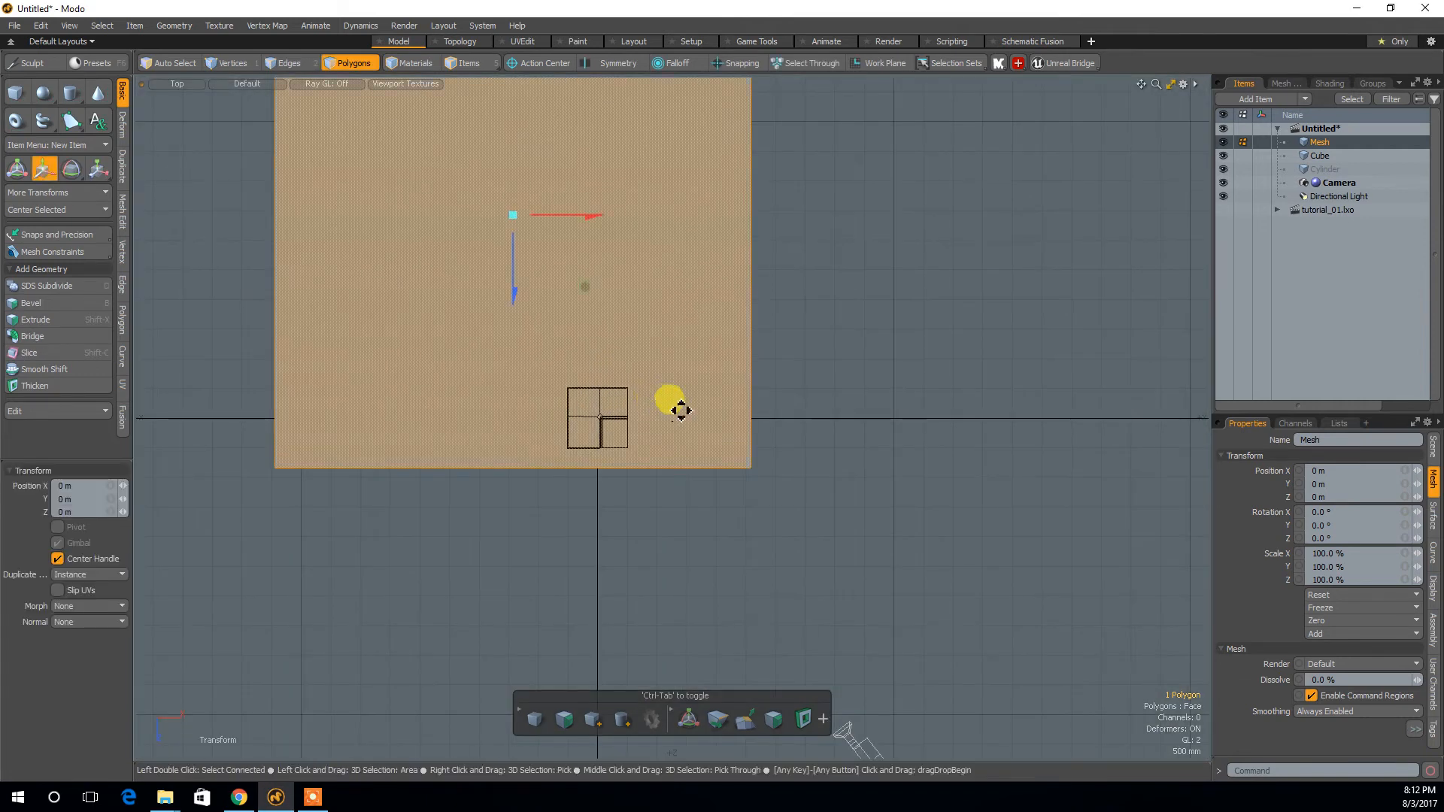
left_click_drag(677, 403, 783, 448, "alt+shift")
left_click_drag(695, 357, 778, 509, "alt+shift")
left_click_drag(710, 478, 716, 520)
Lower the plane about 45 mm in the Left view so it lies just under the cube's base.
key("ctrl+space")
left_click(846, 492)
left_click_drag(842, 490, 494, 517, "alt")
key("ctrl+space")
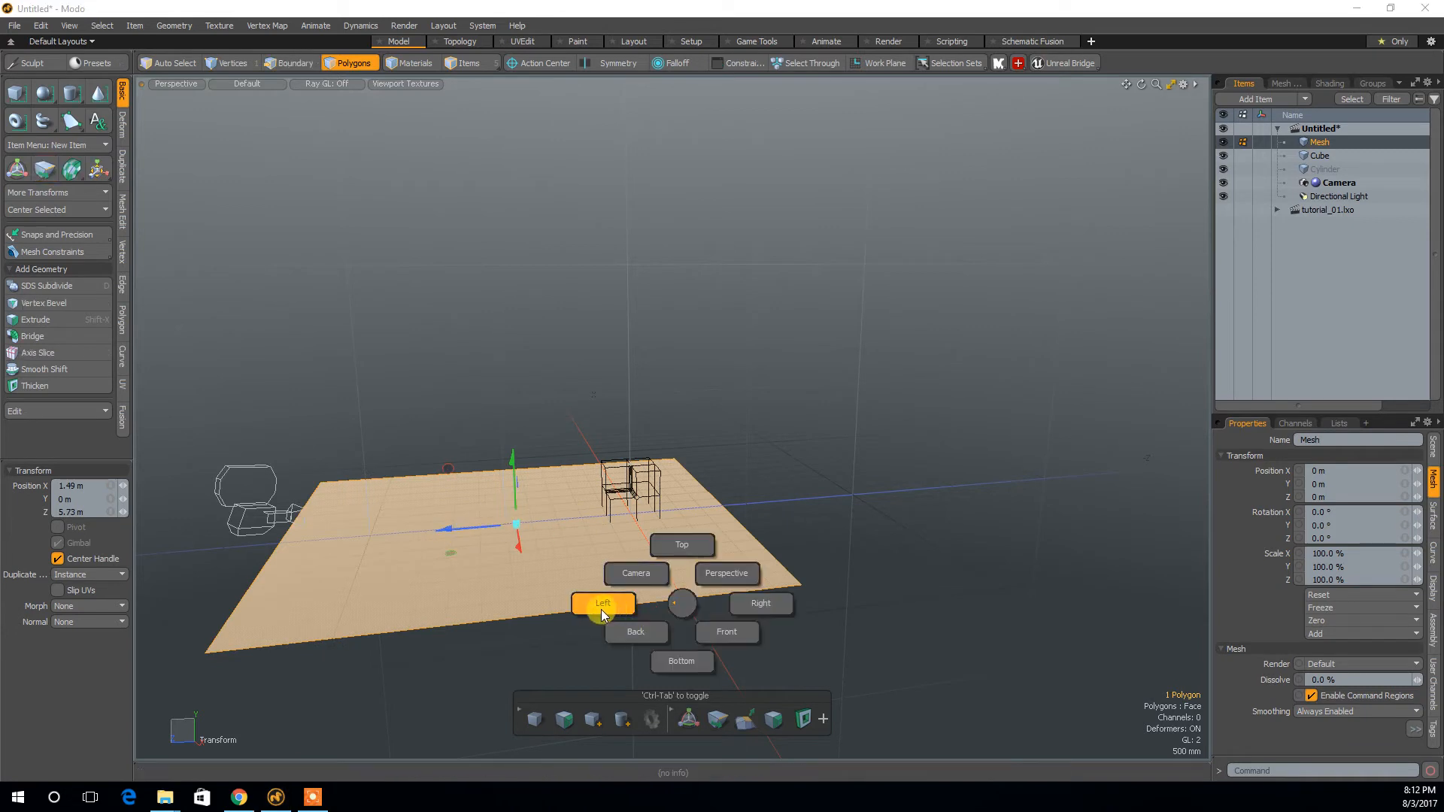
left_click(602, 608)
right_click_drag(812, 510, 931, 477, "alt")
key("3")
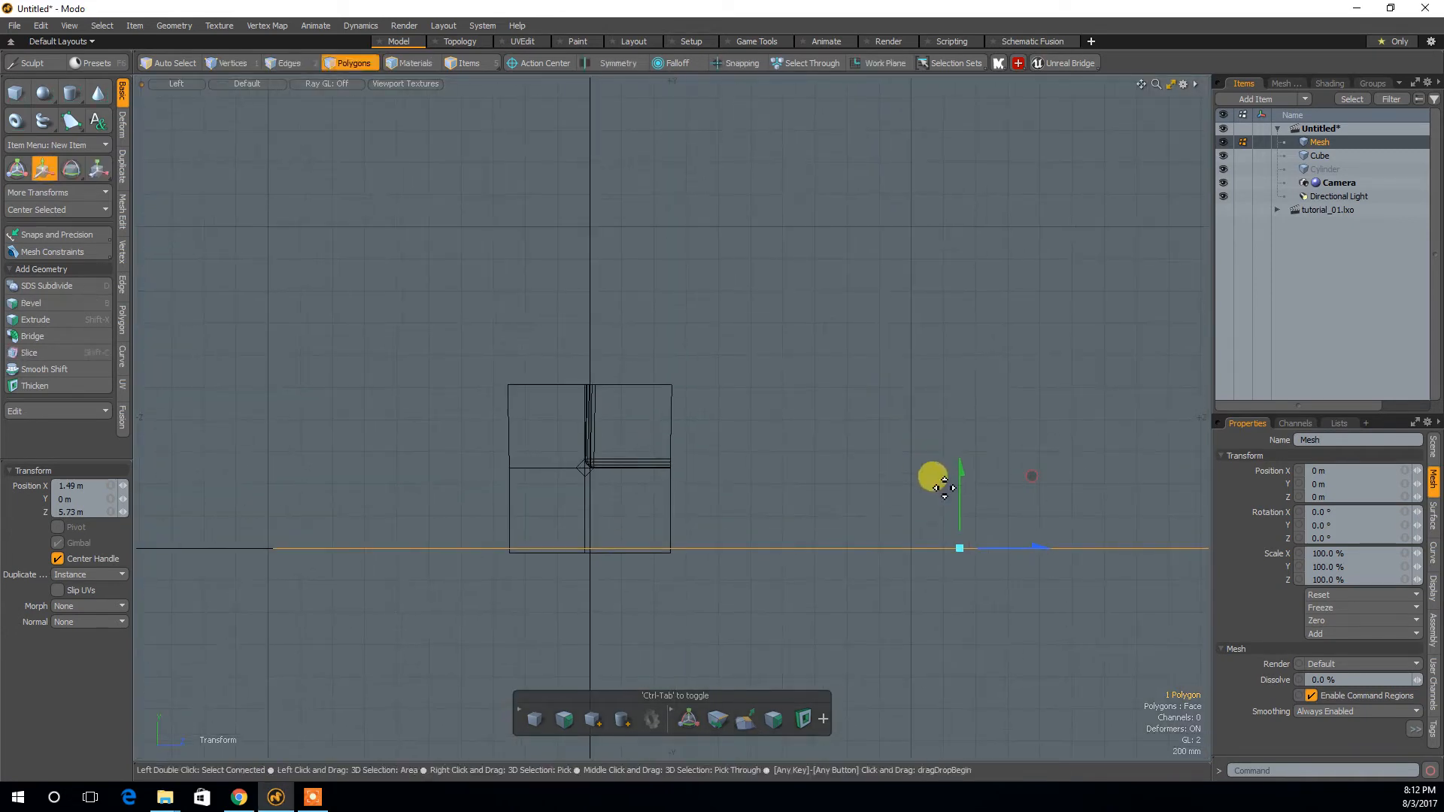
left_click_drag(960, 466, 1031, 485)
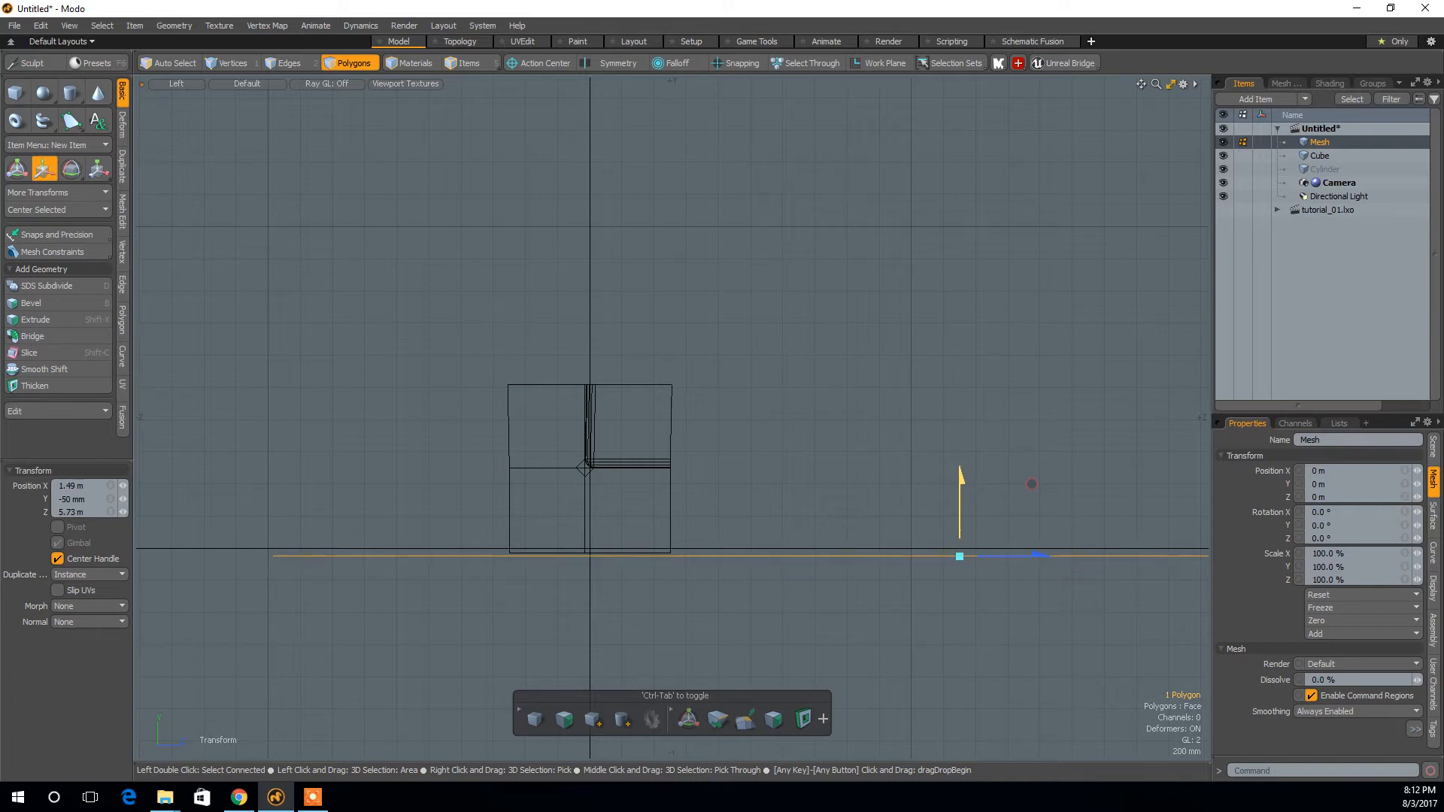
left_click_drag(1032, 484, 912, 555)
key("q")
left_click(950, 512)
left_click_drag(946, 506, 992, 557, "alt")
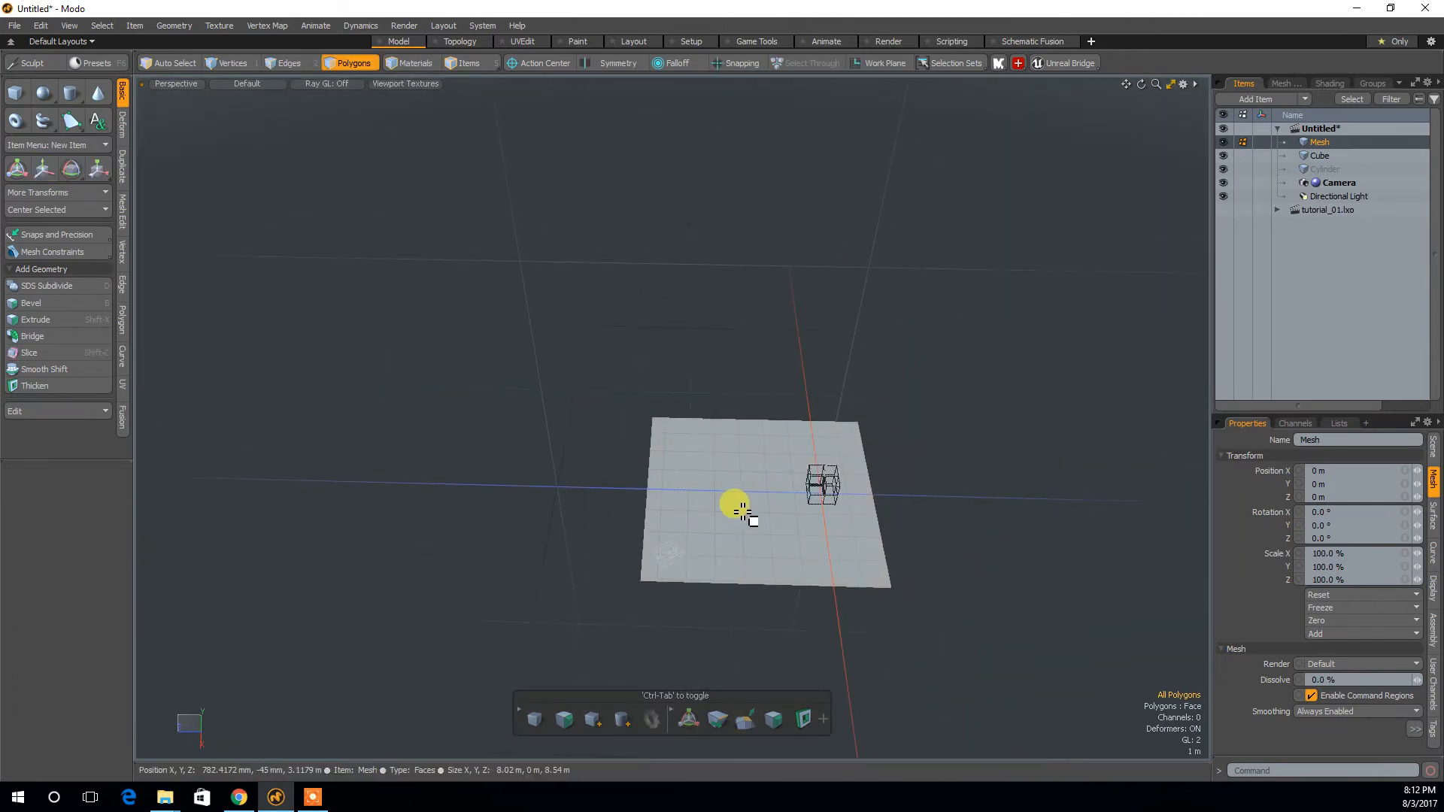
Extend the plane's edge behind the cube straight up by about 8.9 m to form a back wall.
key("2")
left_click(882, 542)
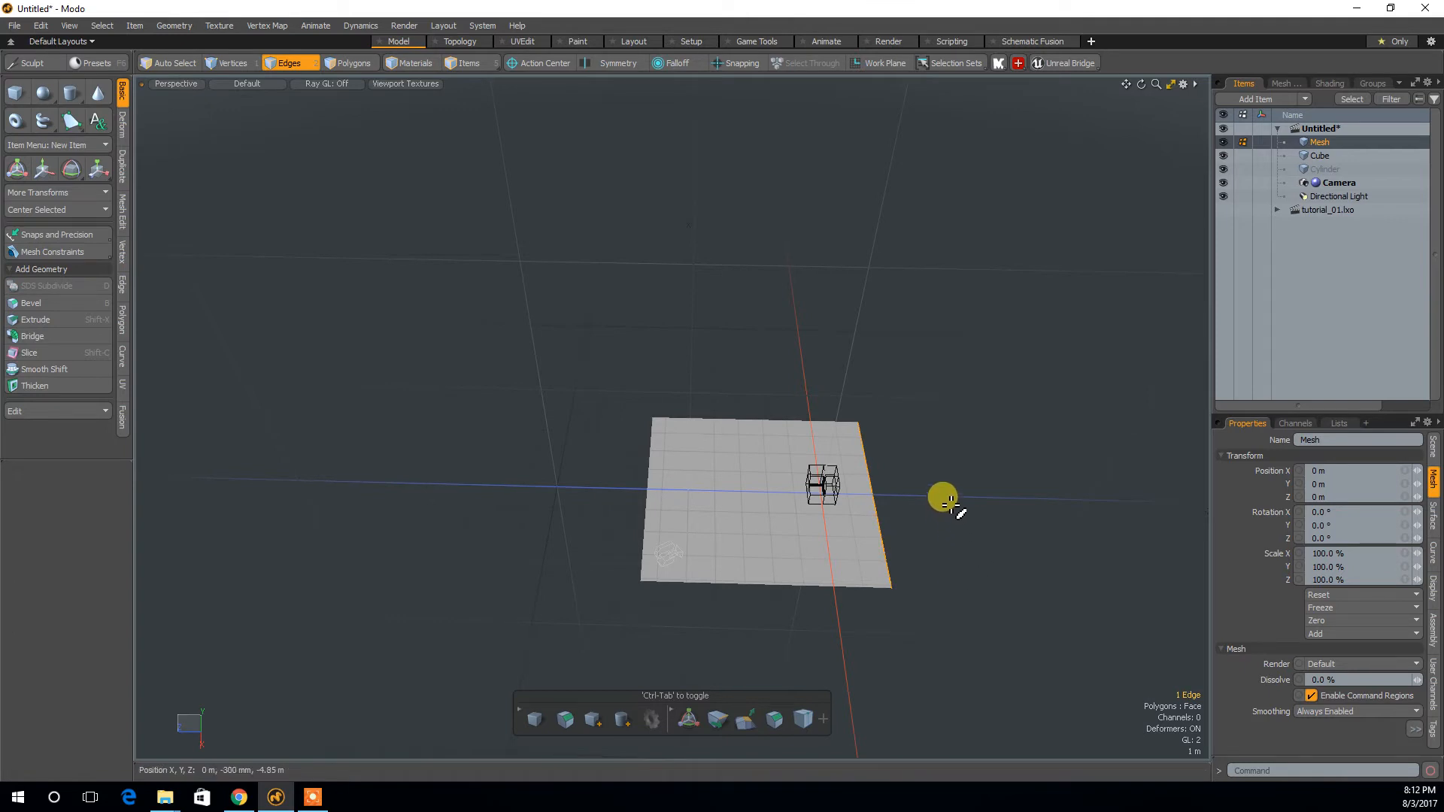
key("shift+x")
left_click_drag(951, 574, 908, 248, "alt")
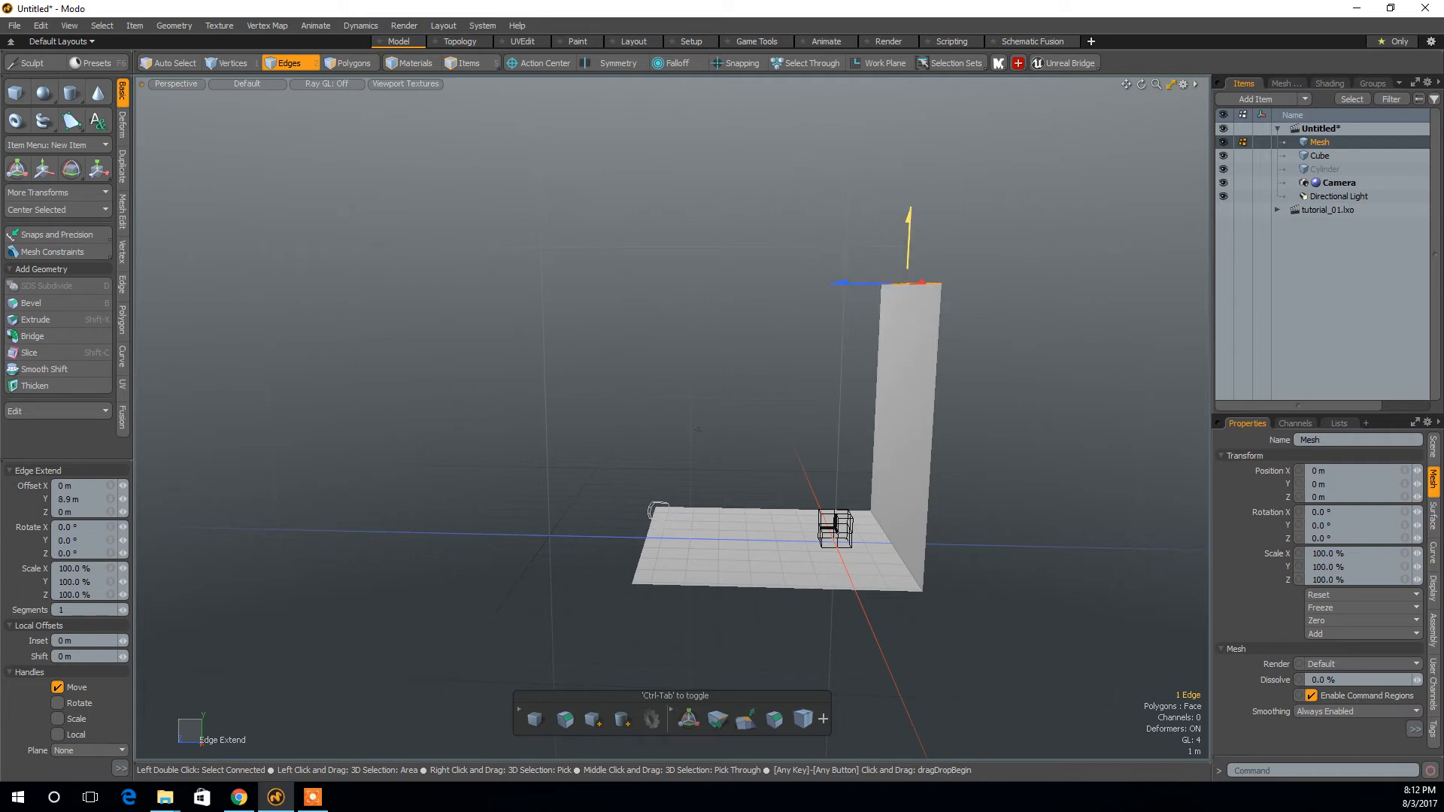
key("space")
left_click(677, 410)
left_click_drag(680, 412, 745, 461, "alt")
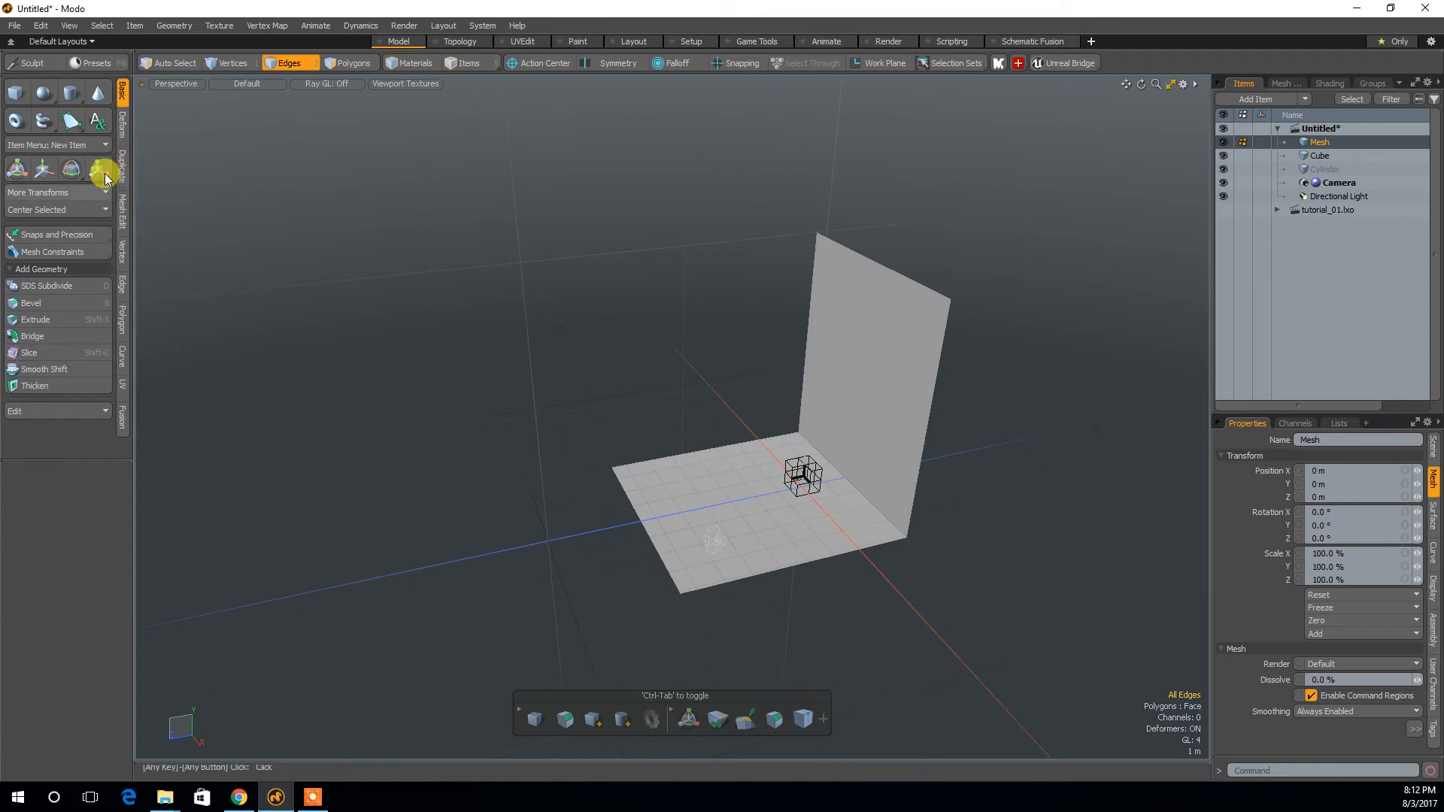
left_click(124, 283)
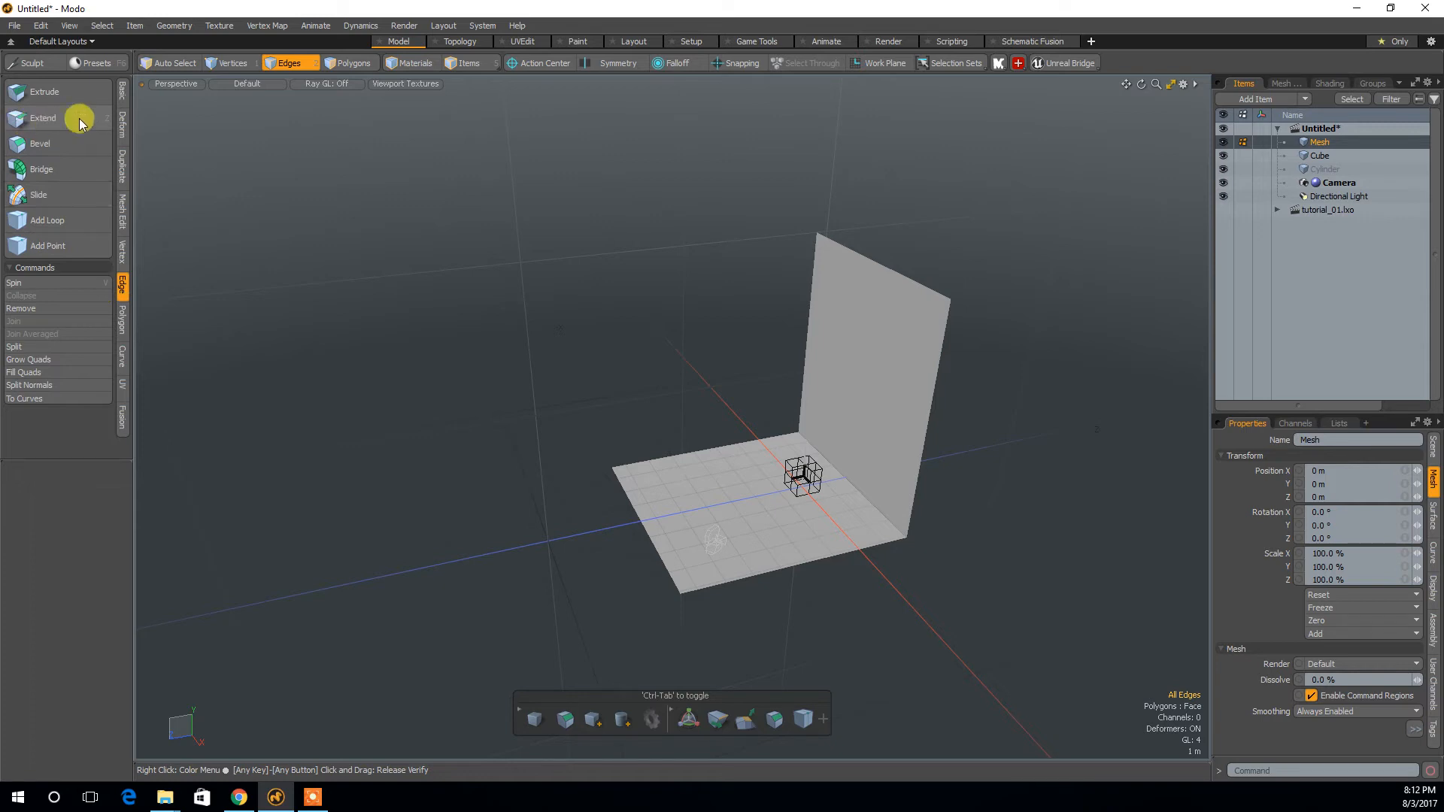
left_click(122, 91)
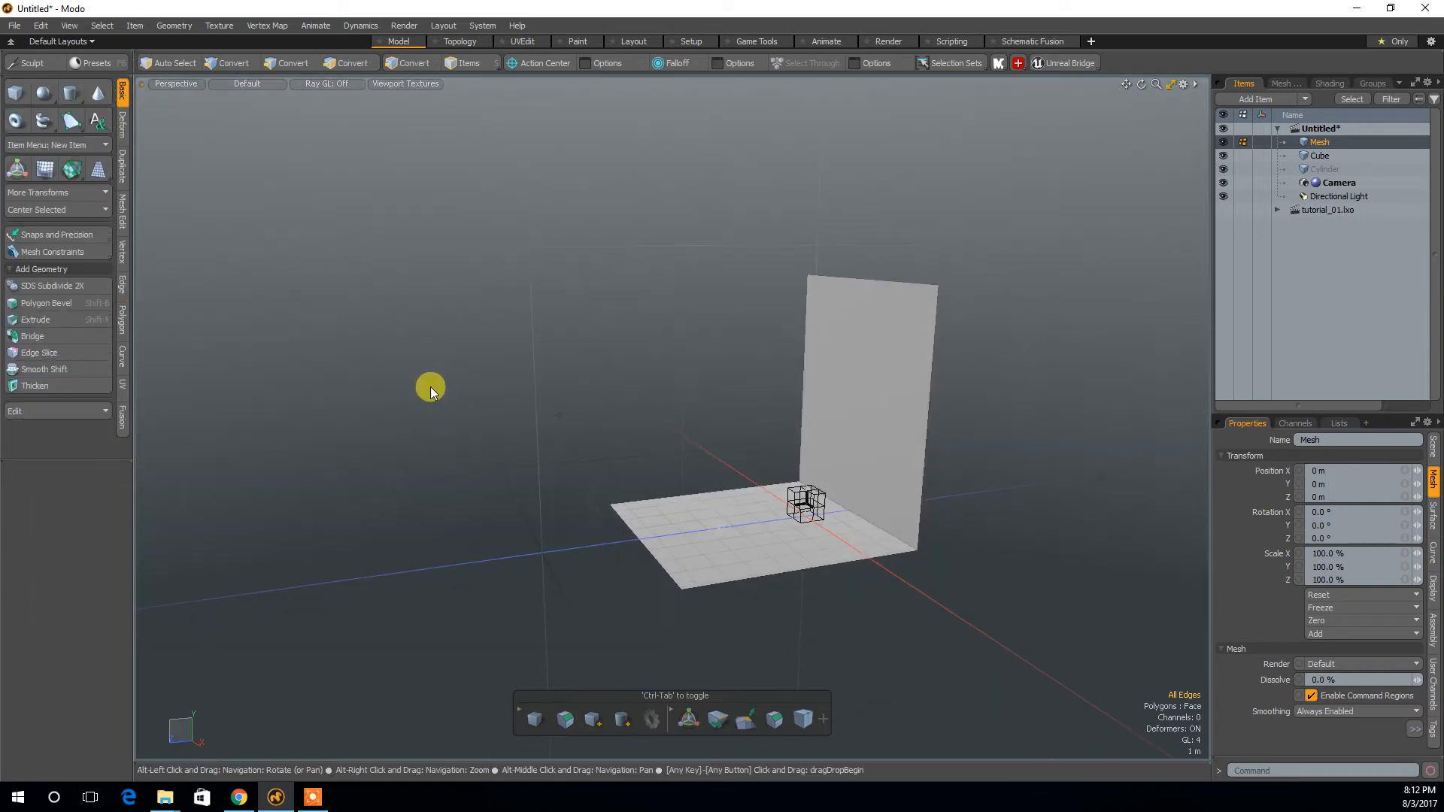
Bevel the edge between floor and wall with an inset of about 1.05 m and round level 2.
key("2")
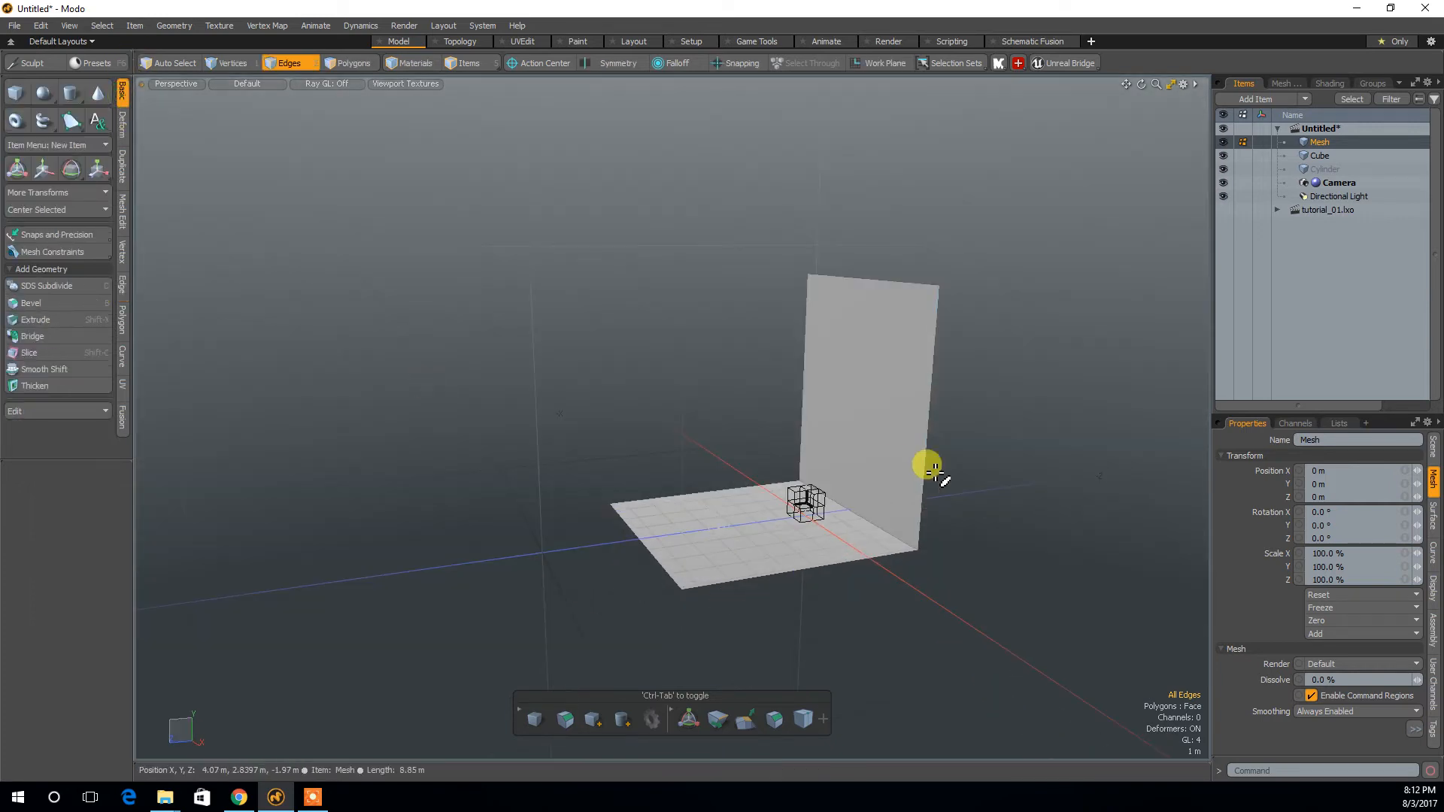
left_click(887, 524)
left_click_drag(855, 445, 827, 470, "alt")
key("b")
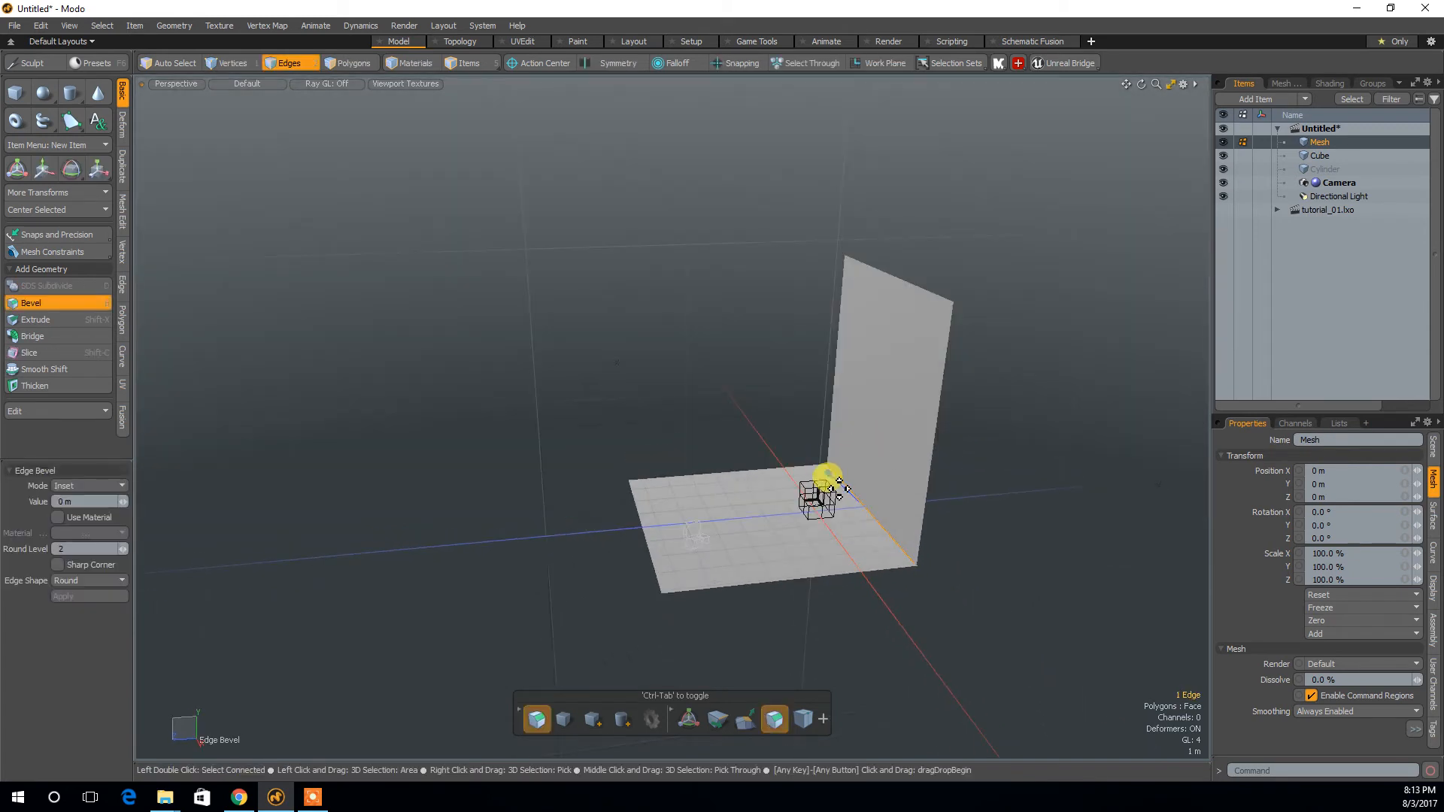
left_click_drag(831, 476, 825, 469)
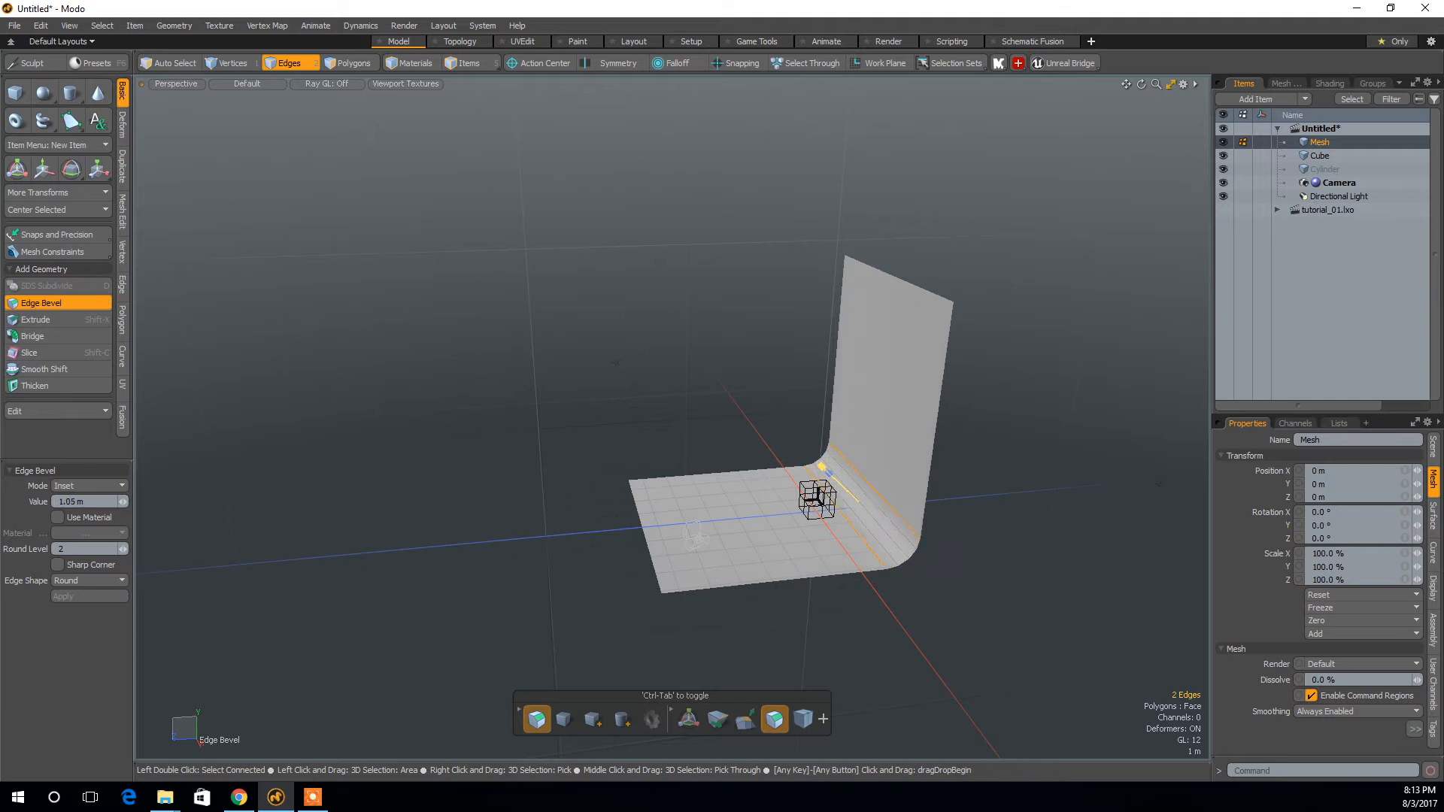
left_click_drag(972, 578, 1069, 542, "alt")
key("q")
left_click_drag(970, 540, 706, 494)
scroll(852, 577, "up", 3)
left_click_drag(957, 517, 905, 537, "alt")
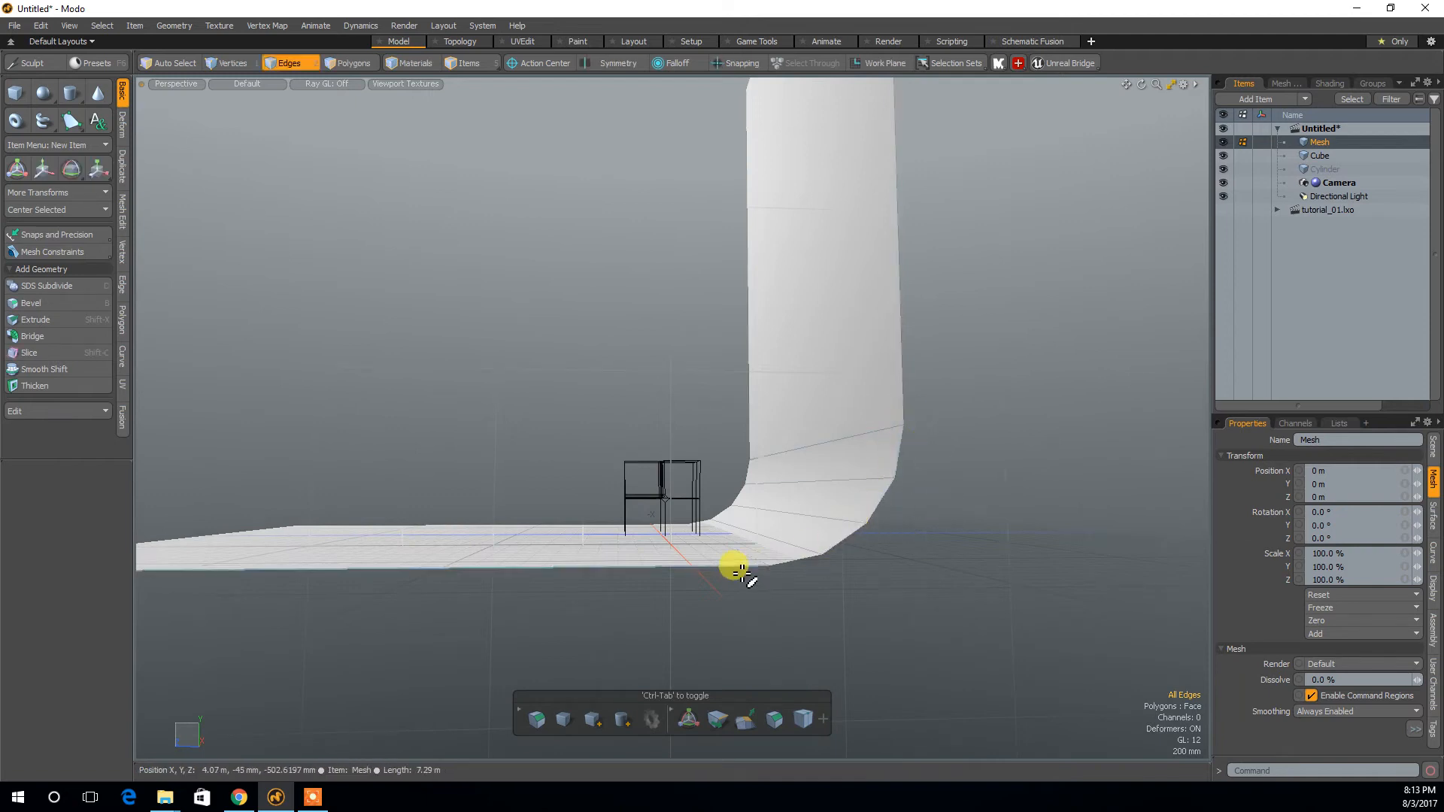
left_click_drag(877, 580, 1004, 515, "alt")
Run a preview render of the cube on its curved backdrop in the Render layout, and return to the Model layout.
left_click(889, 41)
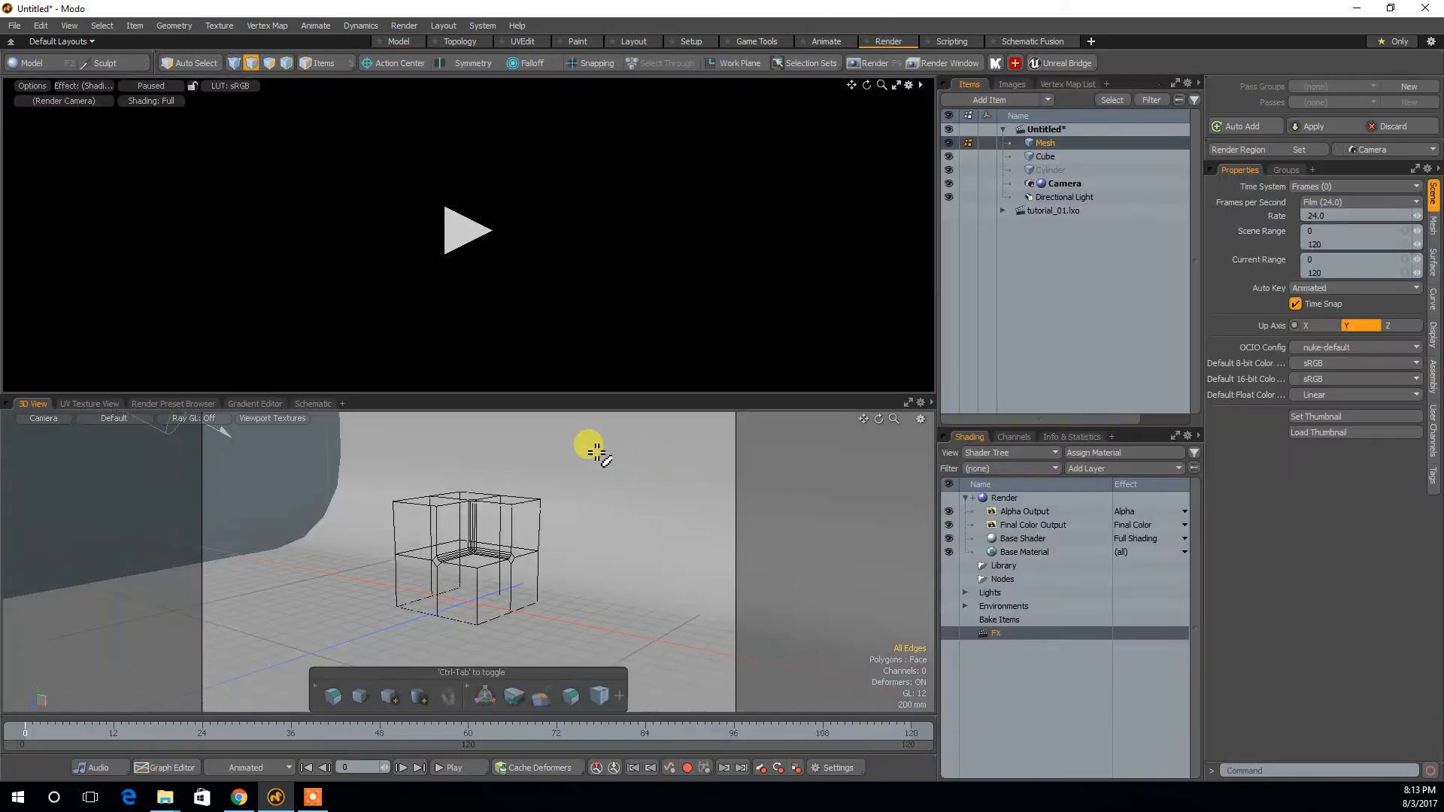
left_click(468, 232)
left_click_drag(381, 532, 542, 686, "alt")
left_click(397, 43)
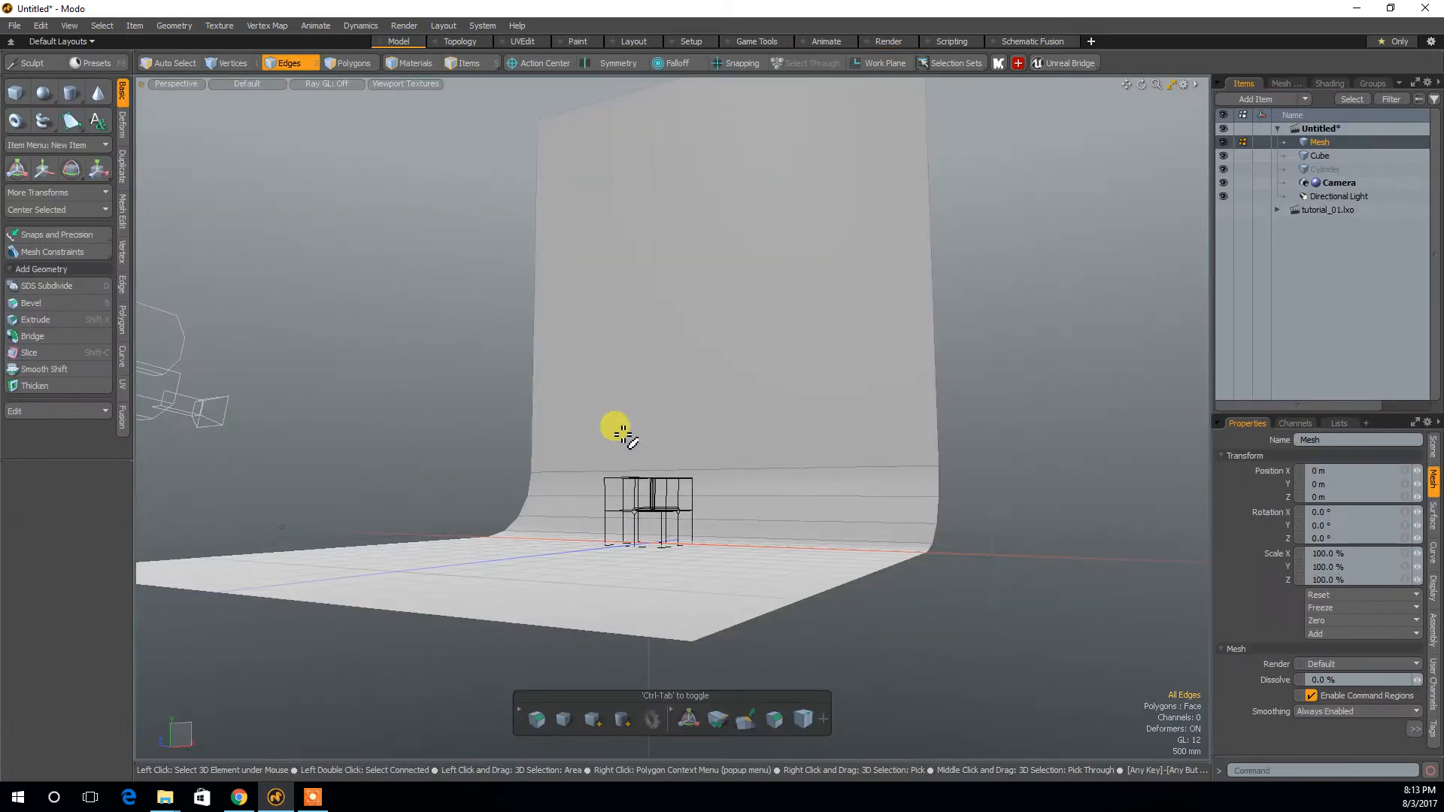
Select all connected backdrop polygons and convert them to Catmull-Clark subdivision surfaces.
double_click(873, 487)
mouse_move(871, 493)
left_mouse_down("alt")
mouse_move(832, 493)
mouse_move(885, 492)
left_mouse_up("alt")
scroll(880, 492, "down", 3)
mouse_move(869, 560)
left_mouse_down("alt")
mouse_move(868, 541)
mouse_move(866, 565)
left_mouse_up("alt")
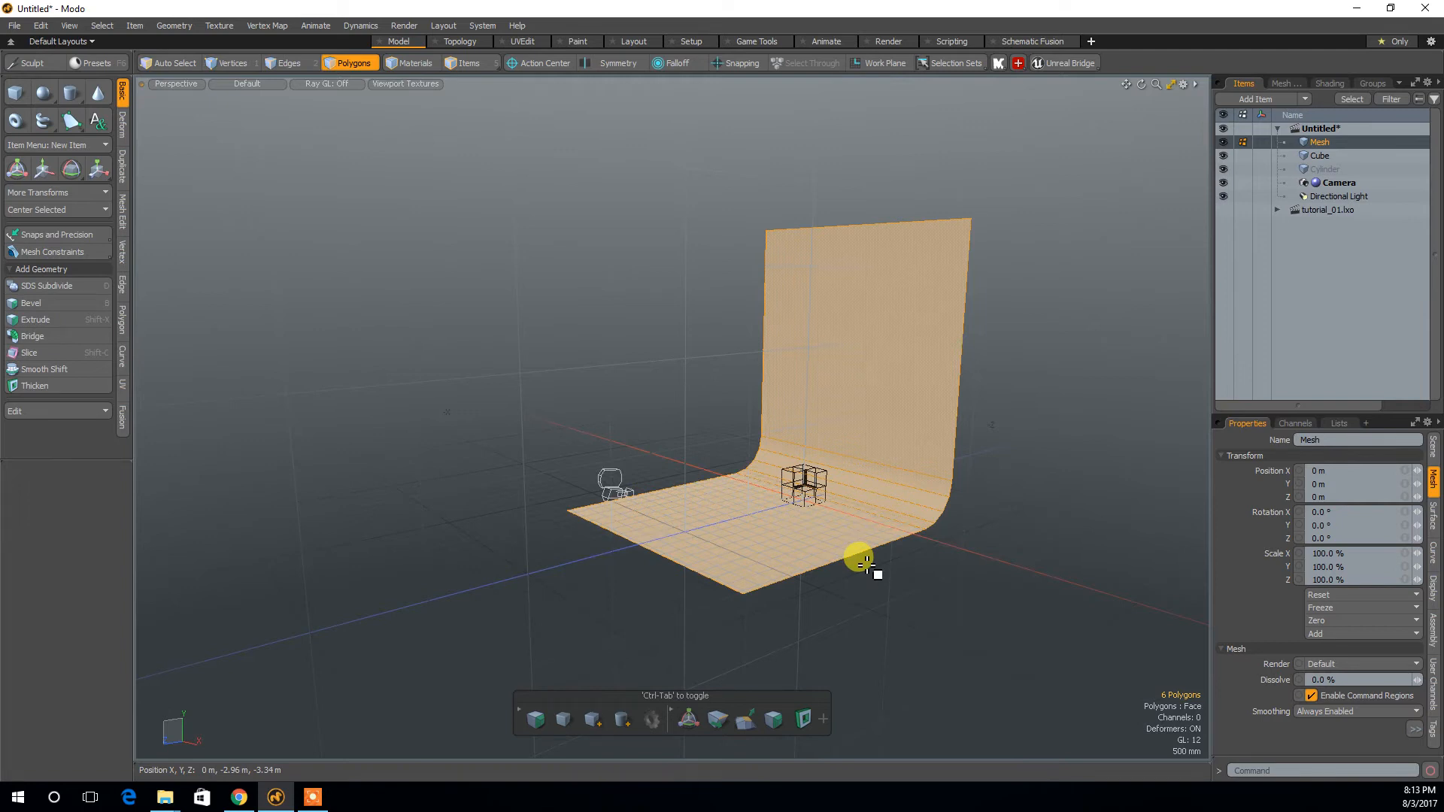
key("Tab")
key("Tab")
key("shift+Tab")
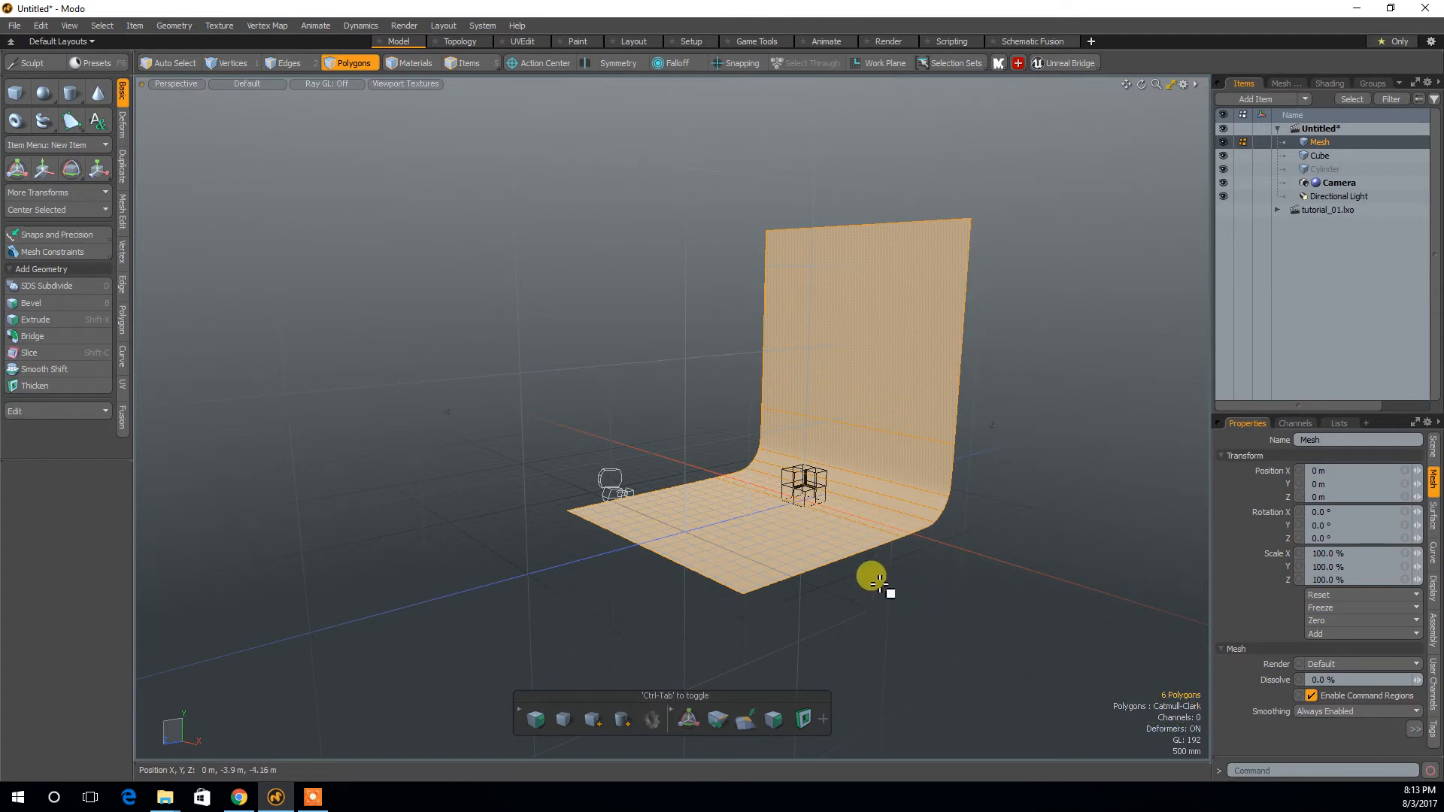
Compare standard subdivision on the backdrop with the Catmull-Clark surface, and restore Catmull-Clark.
left_click_drag(951, 618, 971, 593, "alt")
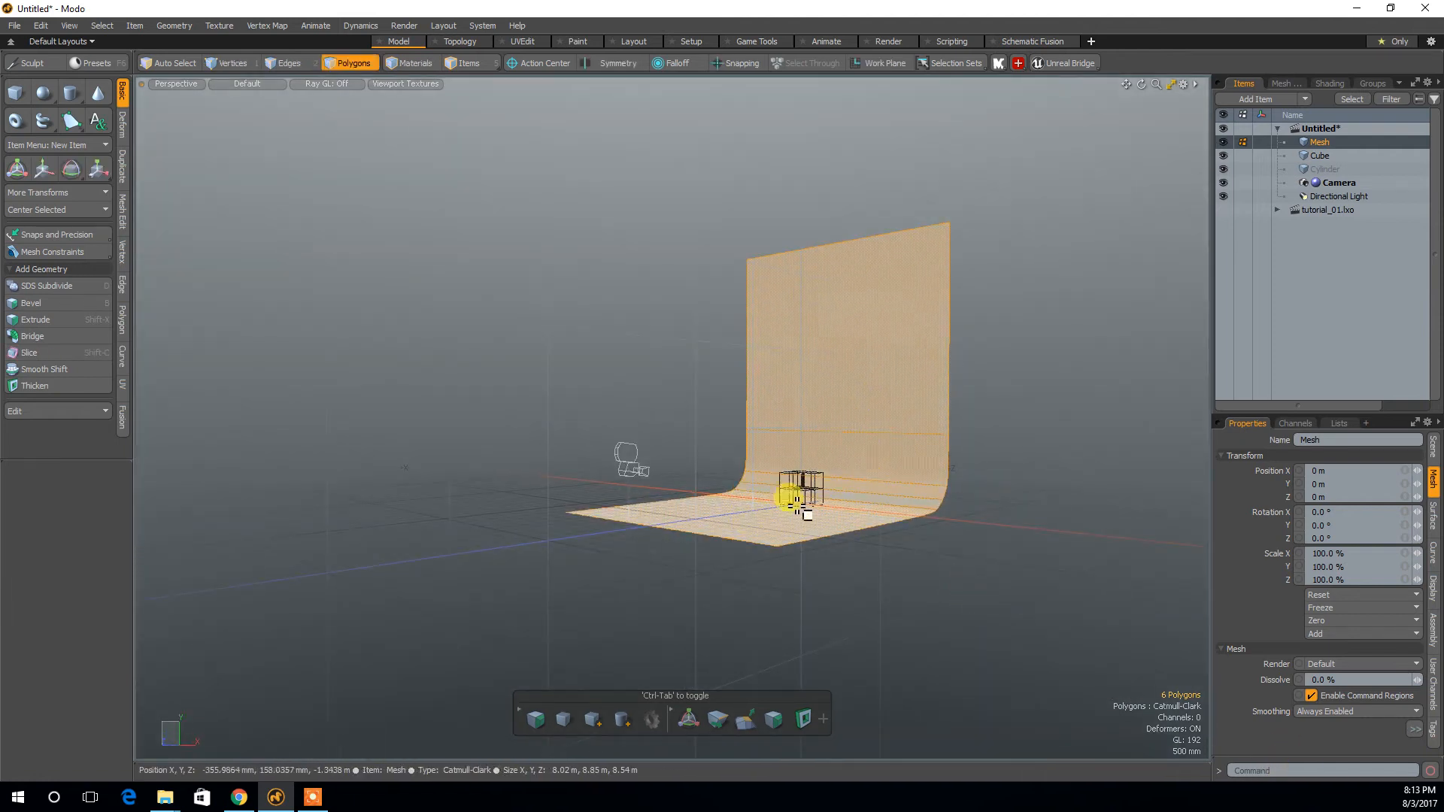
mouse_move(893, 606)
left_mouse_down("alt")
mouse_move(913, 601)
mouse_move(861, 567)
mouse_move(896, 590)
left_mouse_up("alt")
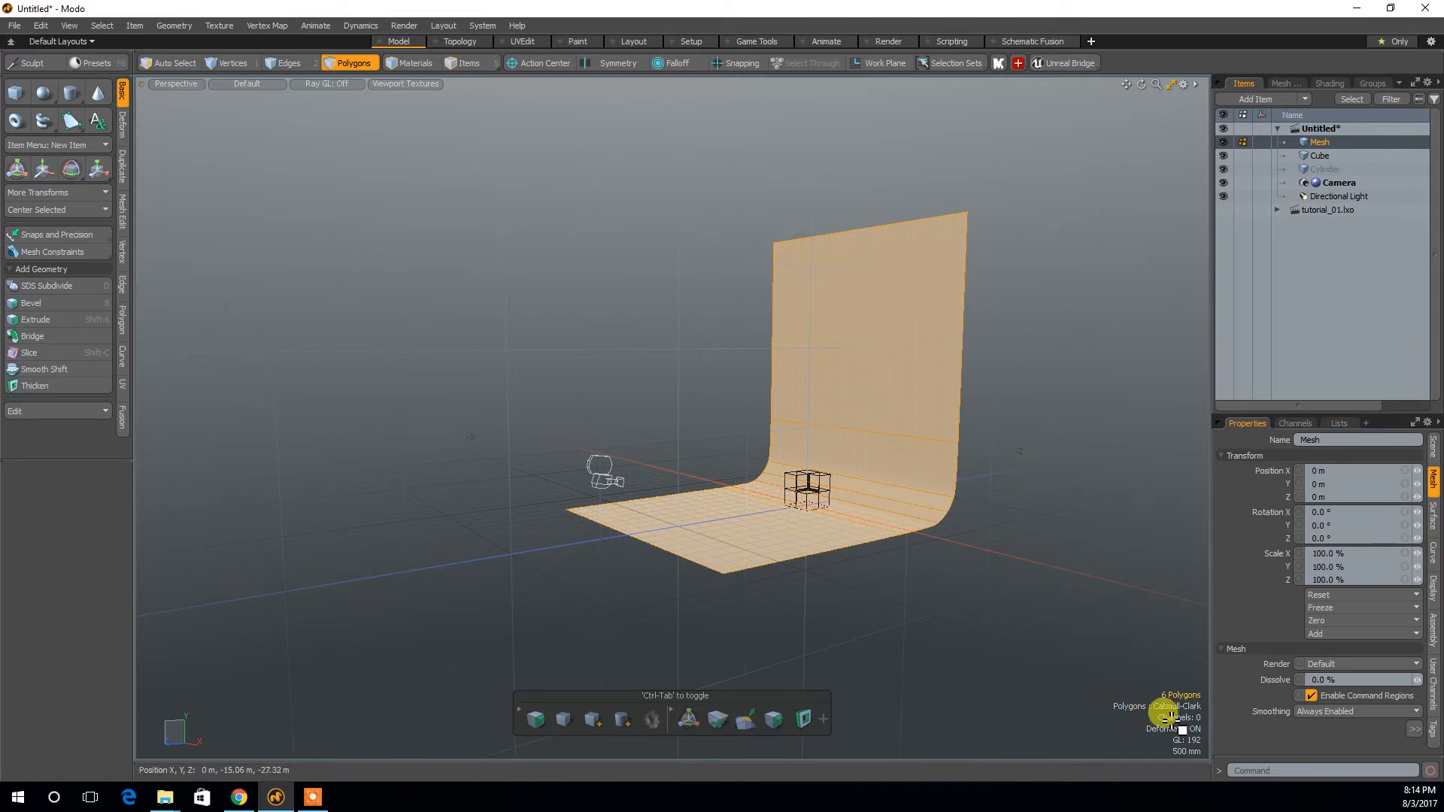
left_click_drag(931, 651, 1008, 616, "alt")
right_click_drag(1012, 591, 973, 602, "alt")
mouse_move(971, 634)
left_mouse_down("alt")
mouse_move(1006, 597)
mouse_move(994, 623)
left_mouse_up("alt")
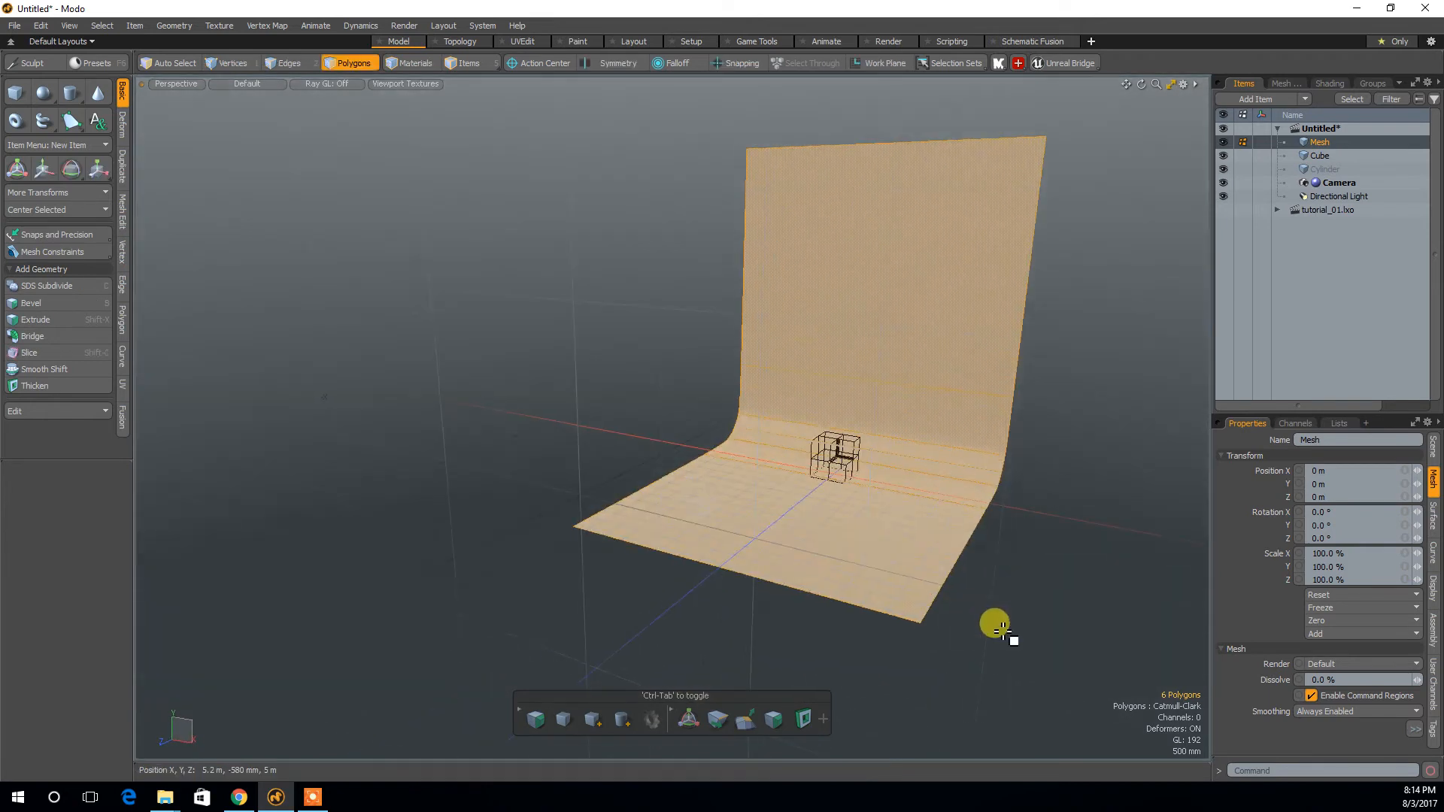
key("Tab")
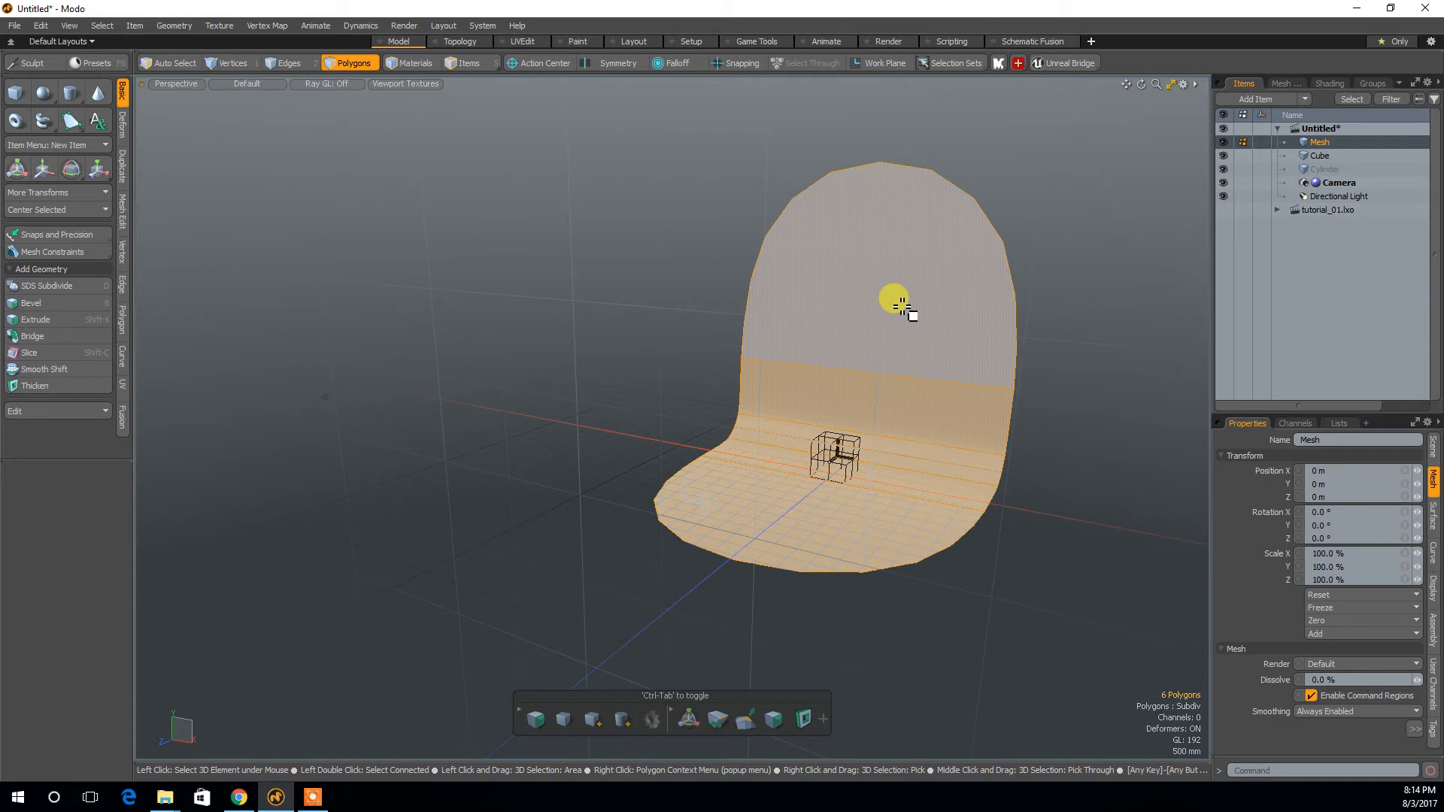
key("Tab")
key("Tab")
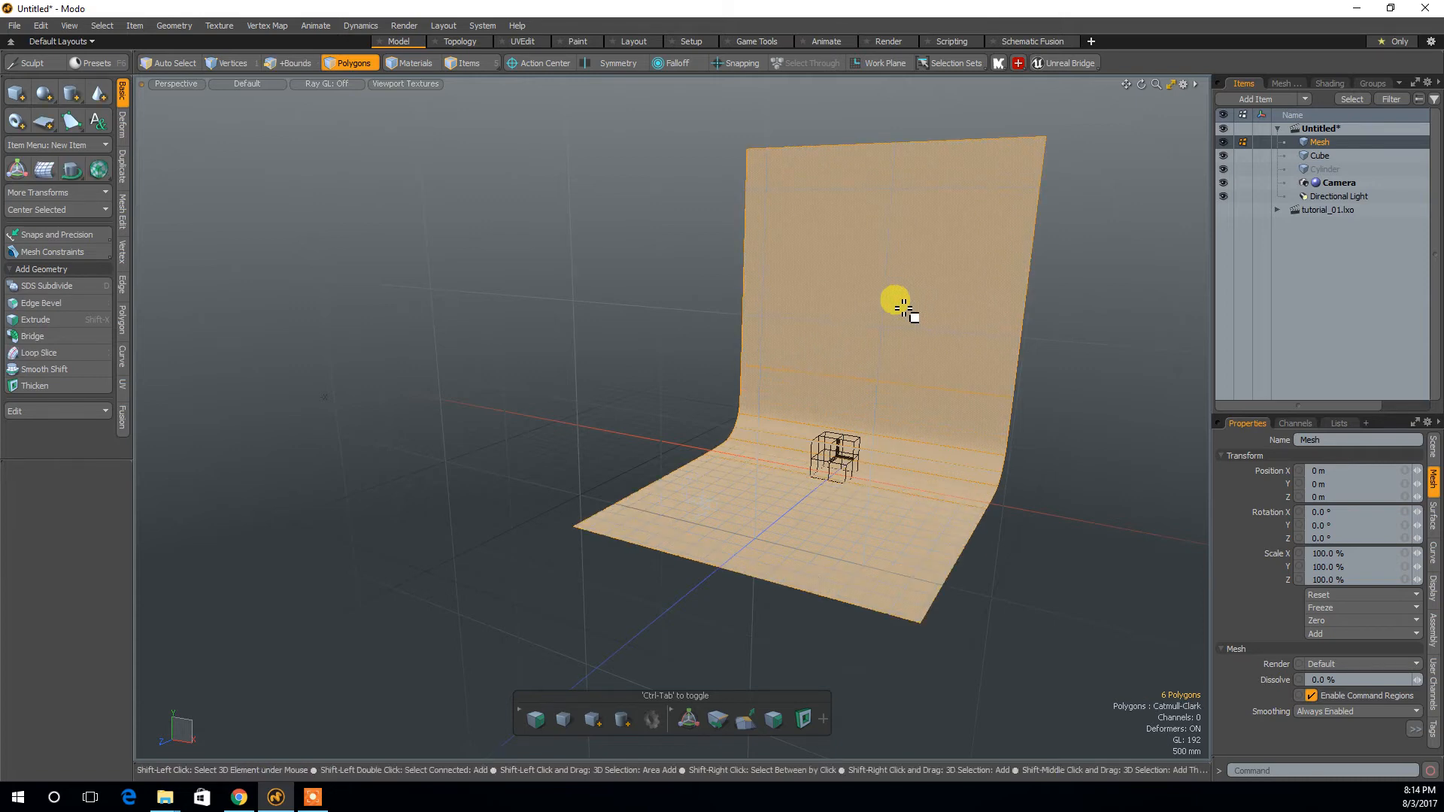
left_click_drag(1063, 516, 944, 509, "alt")
key("3")
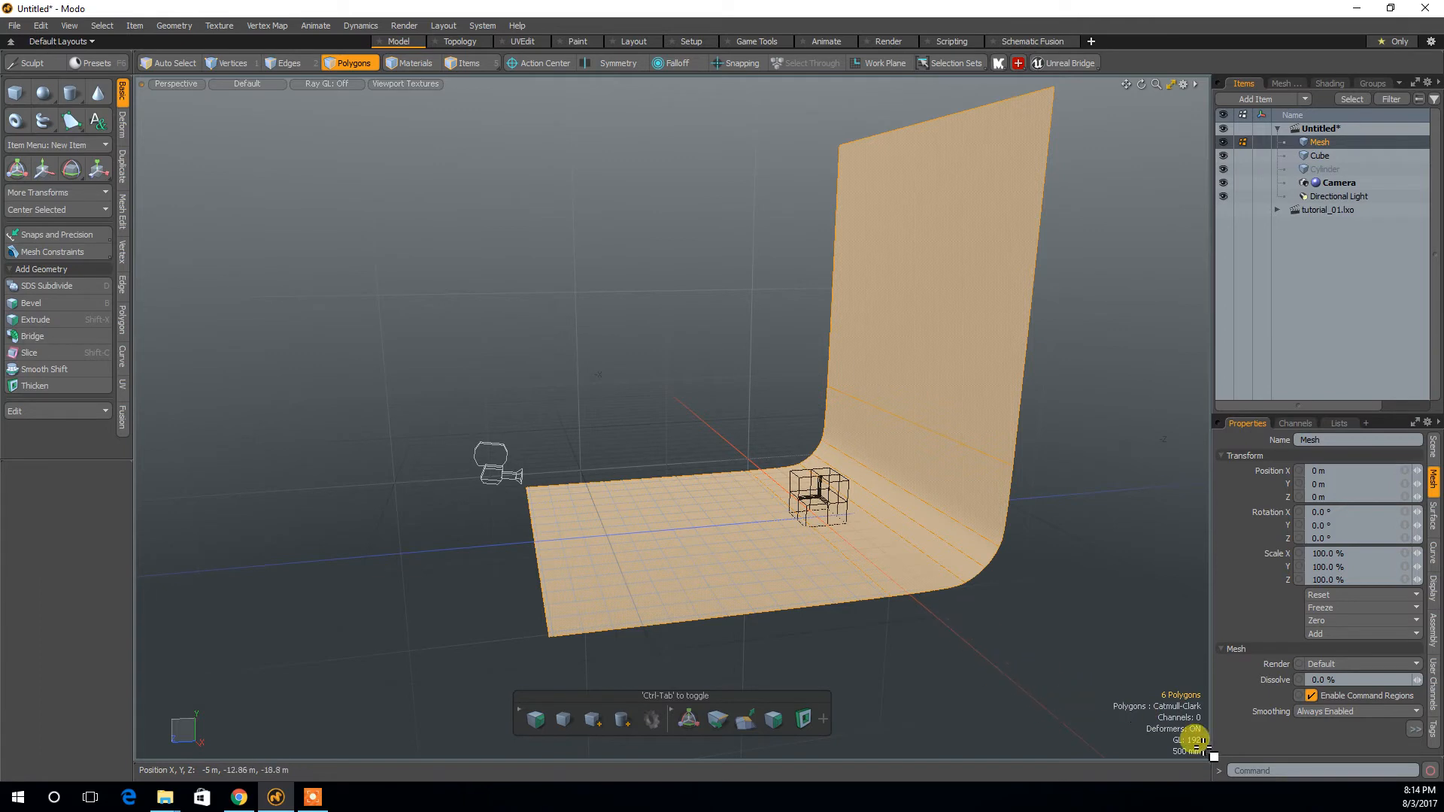
left_click_drag(1059, 645, 880, 574, "alt")
left_click_drag(1059, 572, 955, 600, "alt")
key("3")
key("w")
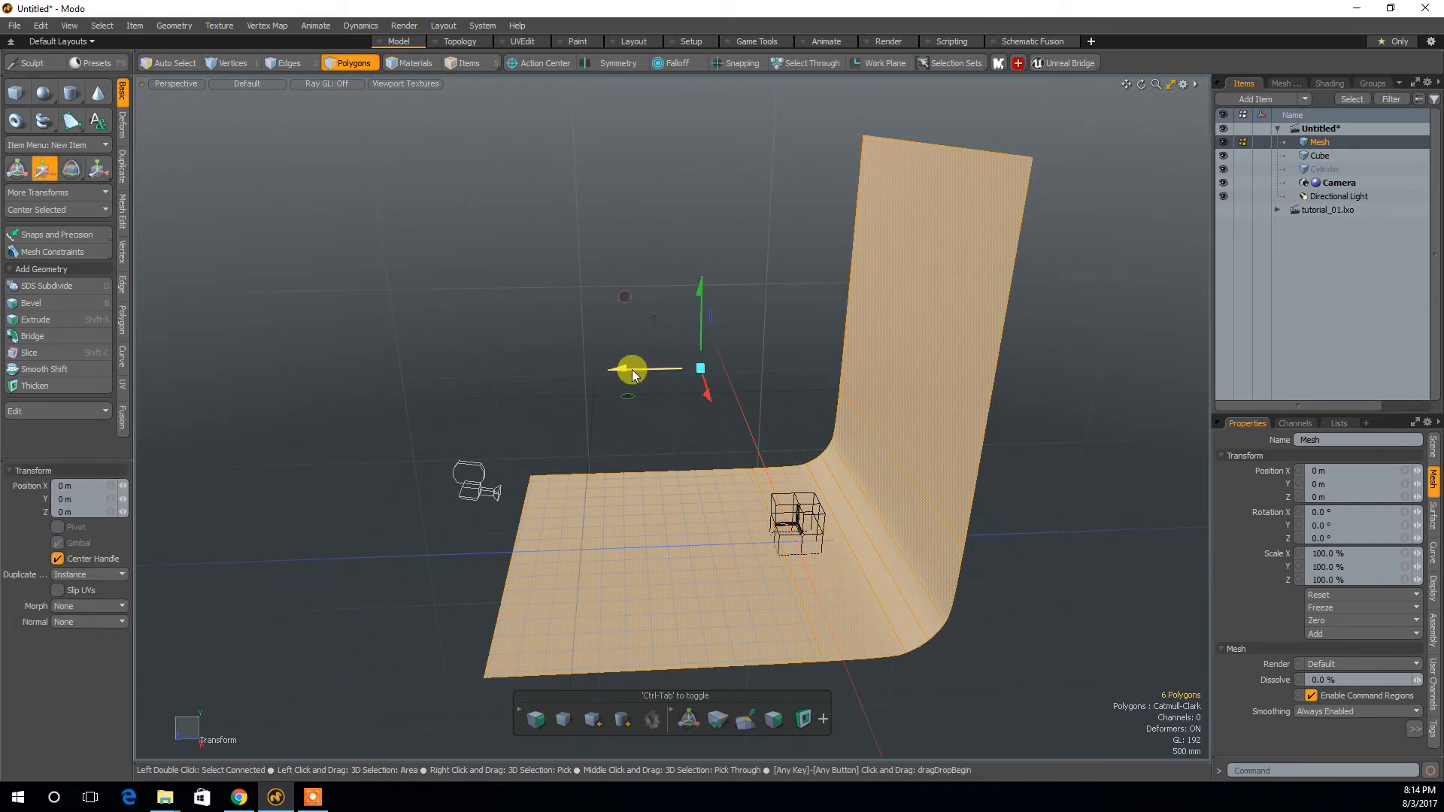
left_click_drag(632, 369, 671, 440)
key("Escape")
key("Escape")
Select all connected backdrop polygons and assign them a new default-type material named BG.
left_click_drag(901, 501, 956, 522, "alt")
double_click(958, 478)
left_click_drag(935, 639, 967, 632, "alt")
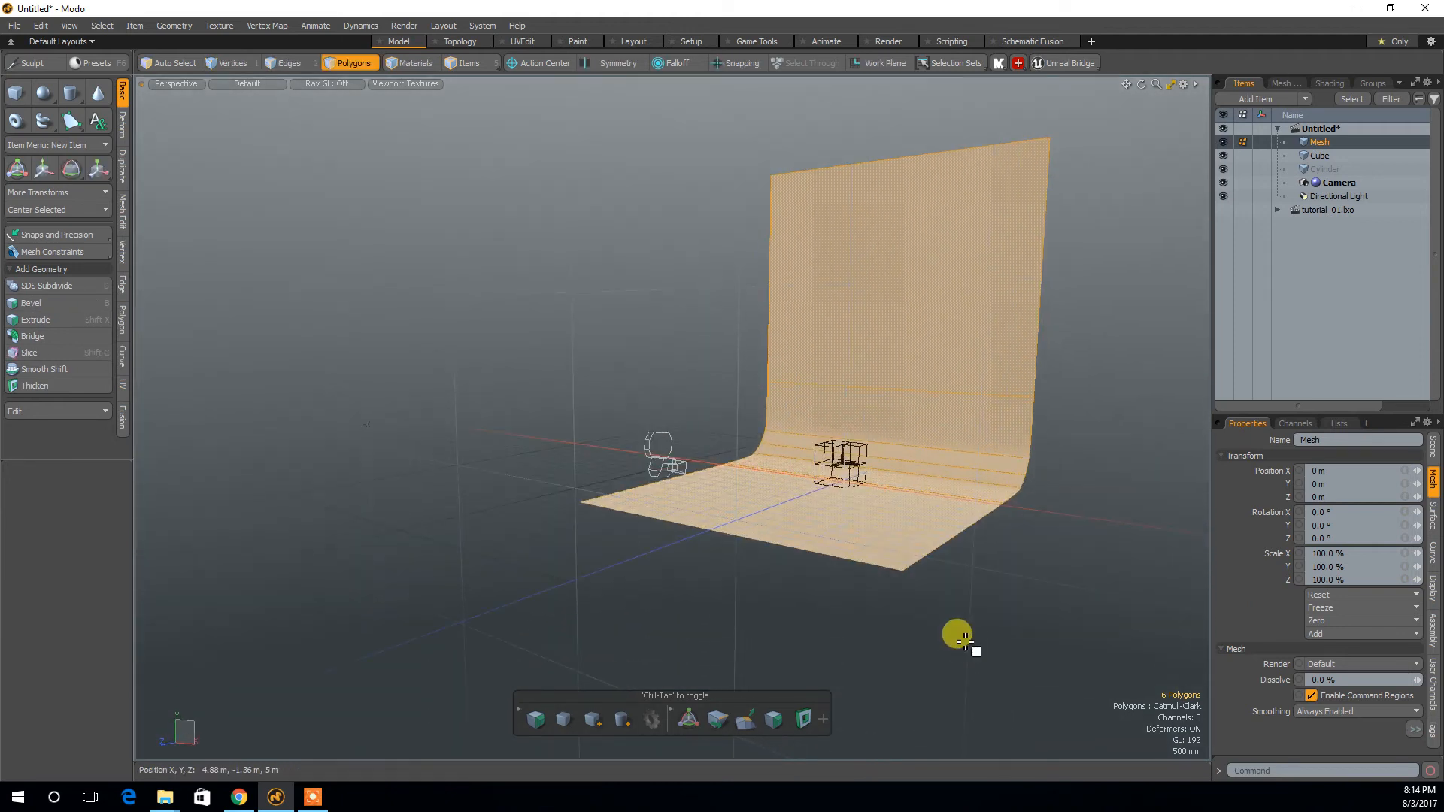
key("m")
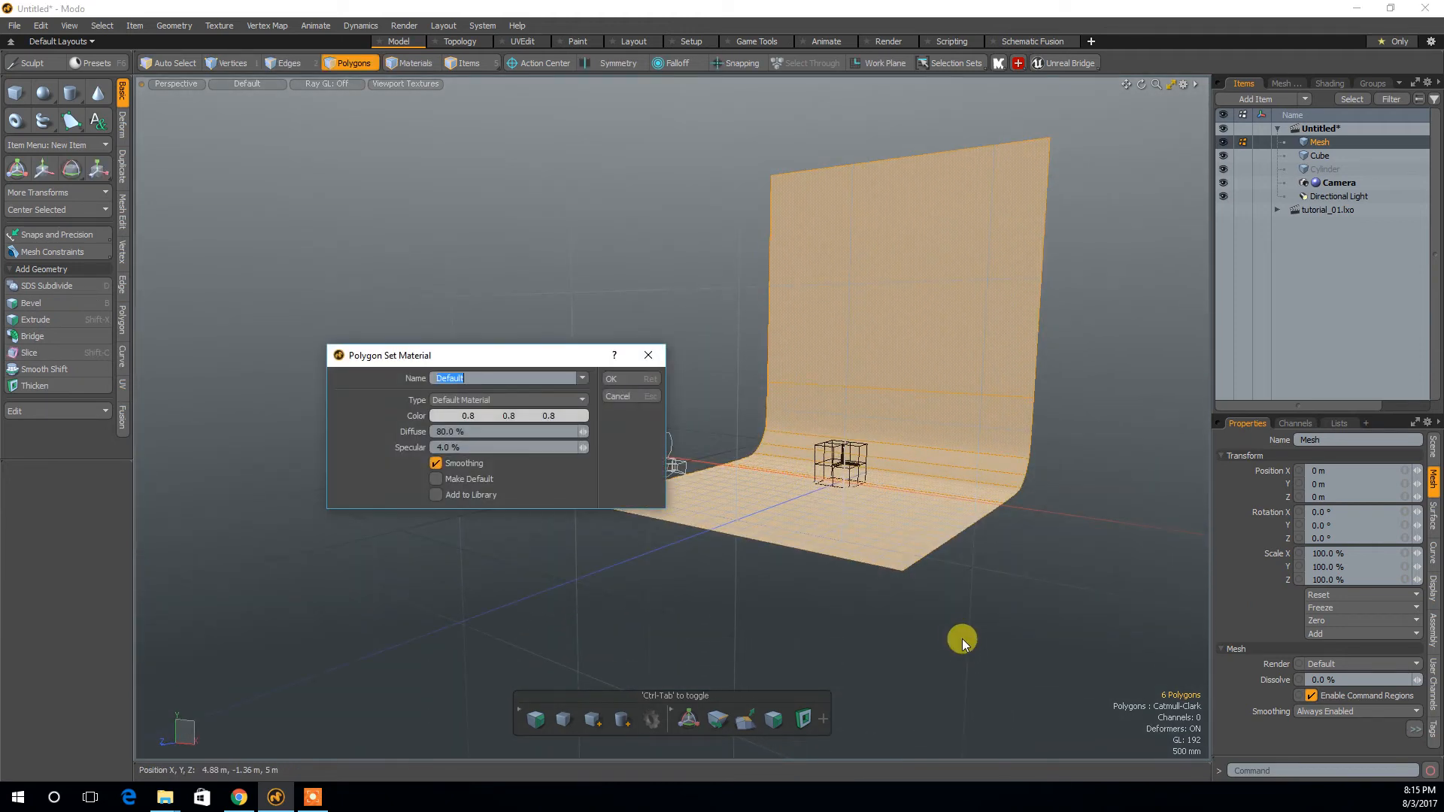
left_click_drag(372, 359, 433, 312)
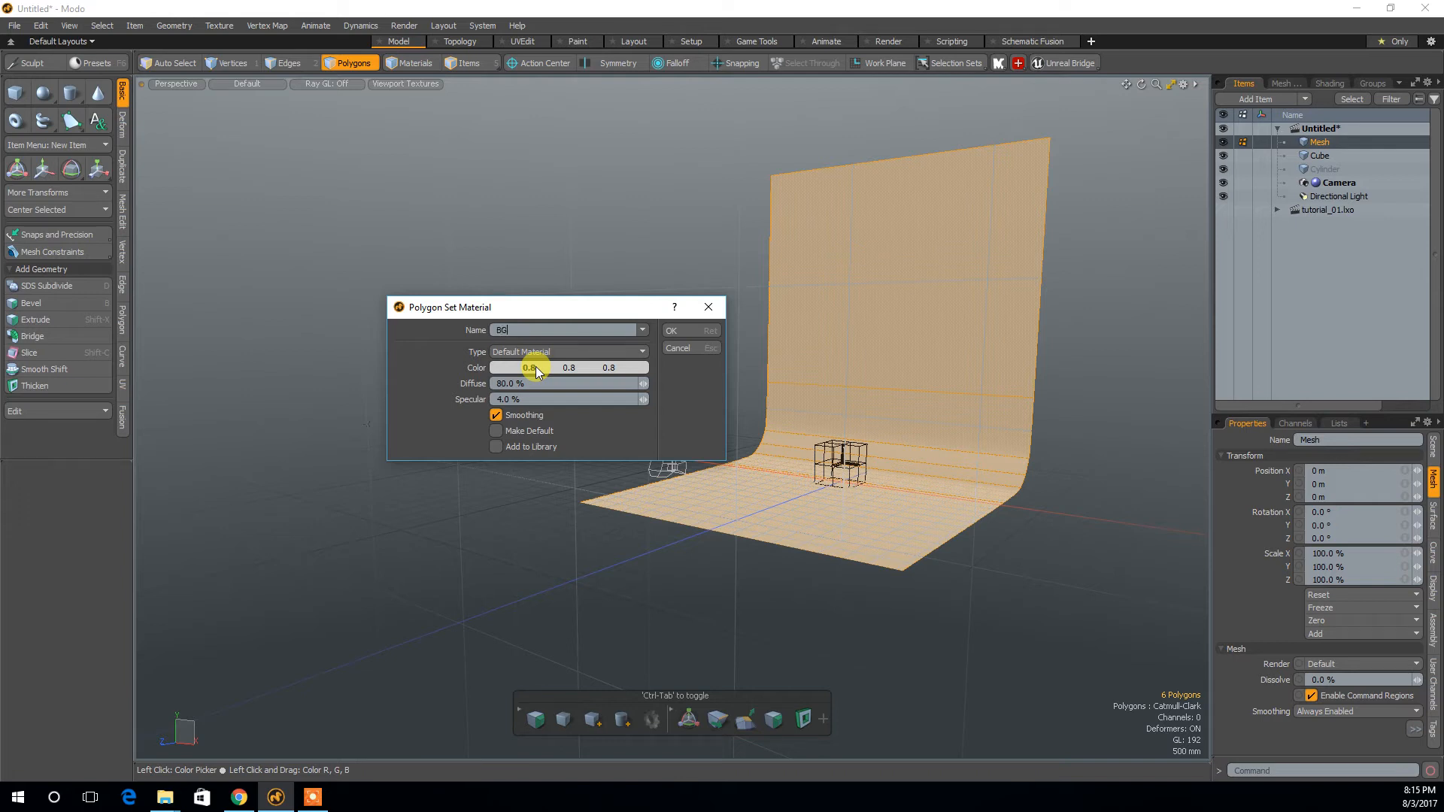
left_click(675, 333)
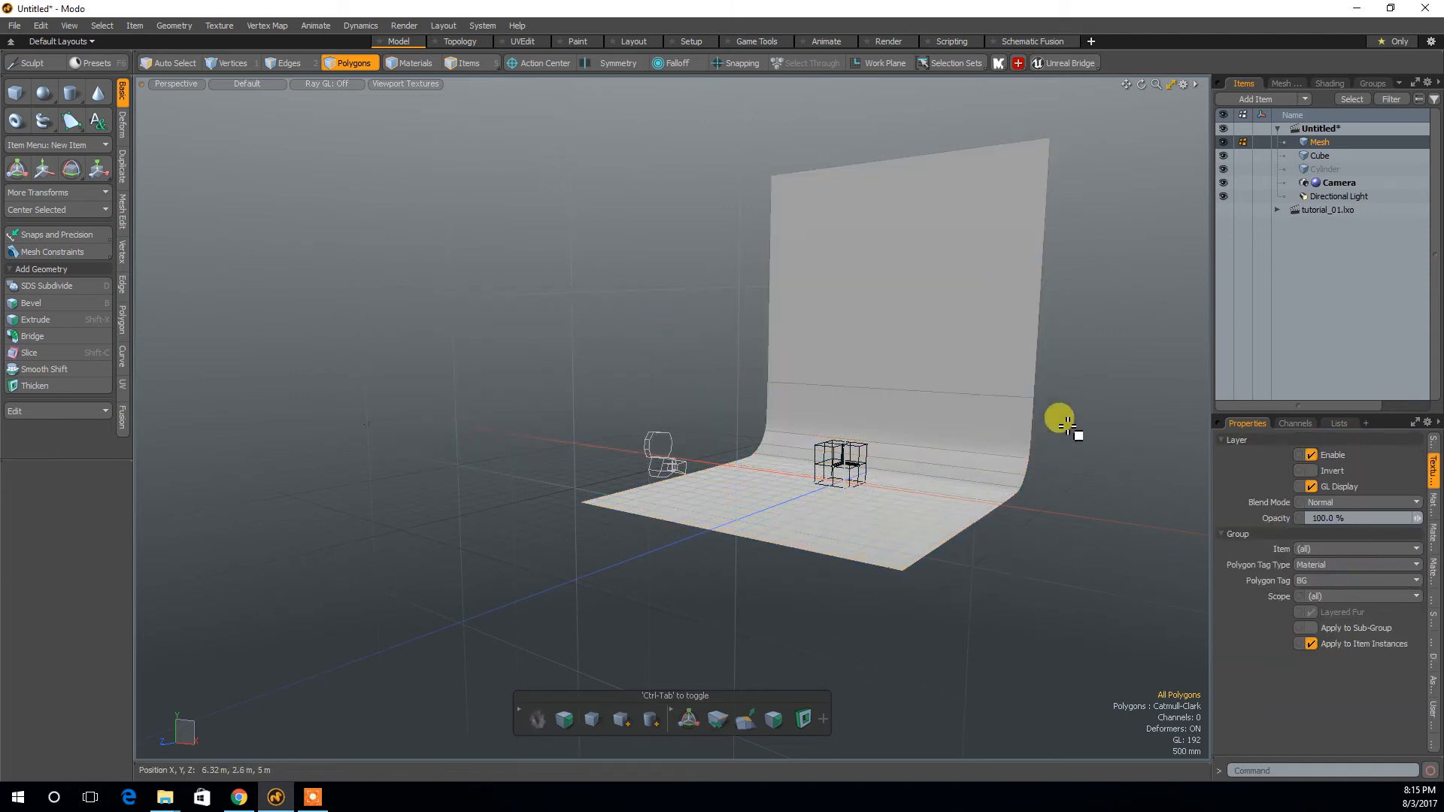
left_click_drag(1064, 422, 1067, 400, "alt")
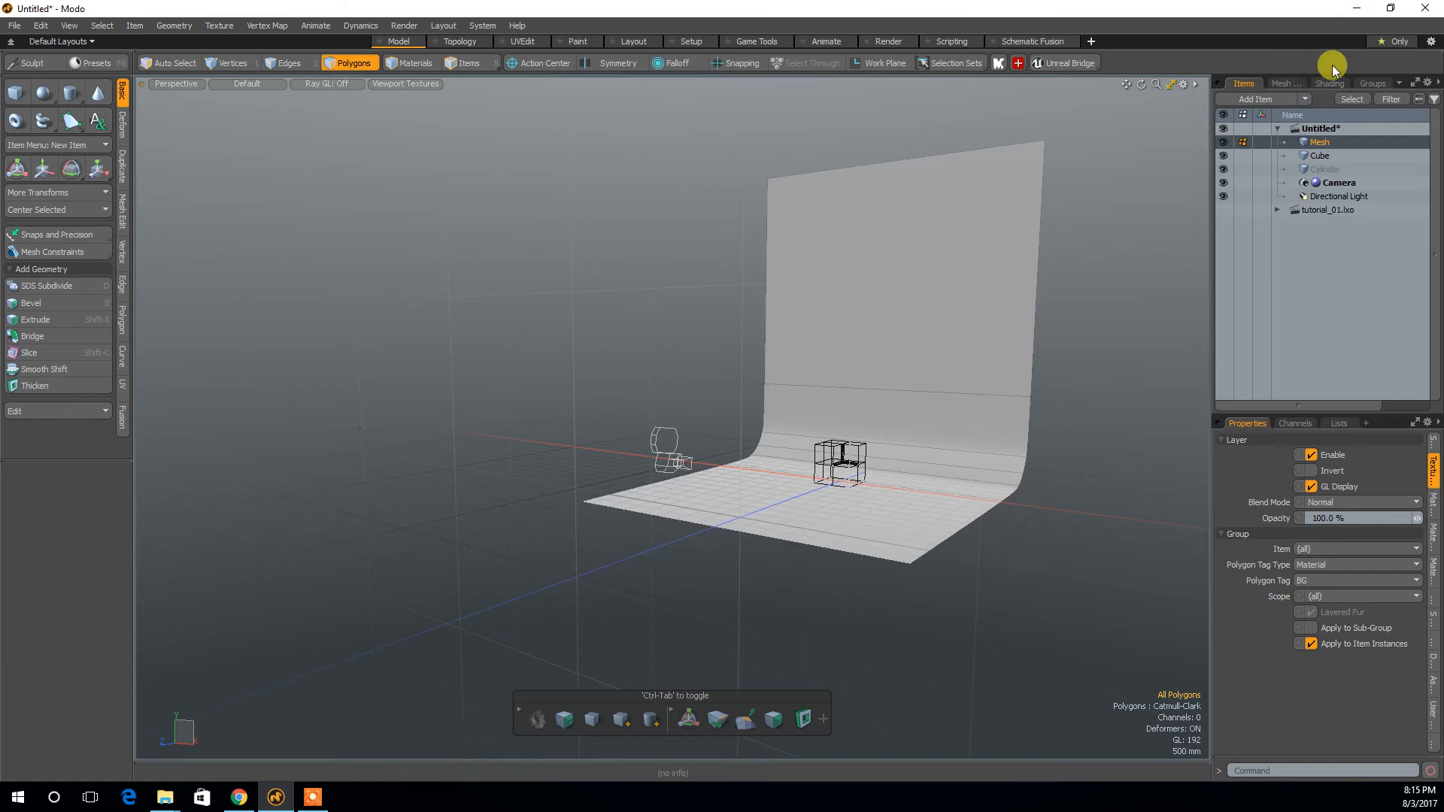
Examine the BG material group and the material inside it in the Shader Tree.
left_click(1328, 83)
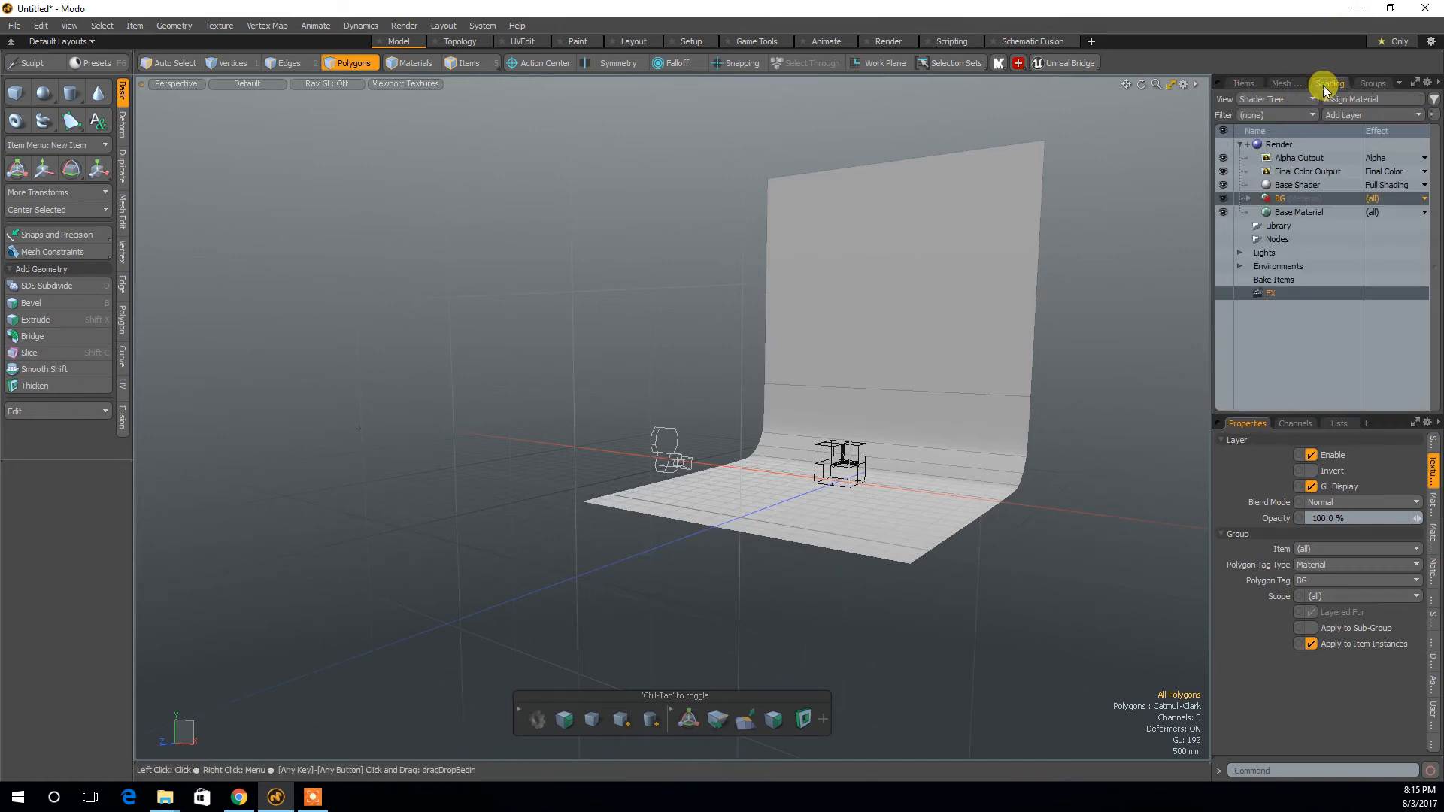
left_click(1249, 199)
left_click(1294, 213)
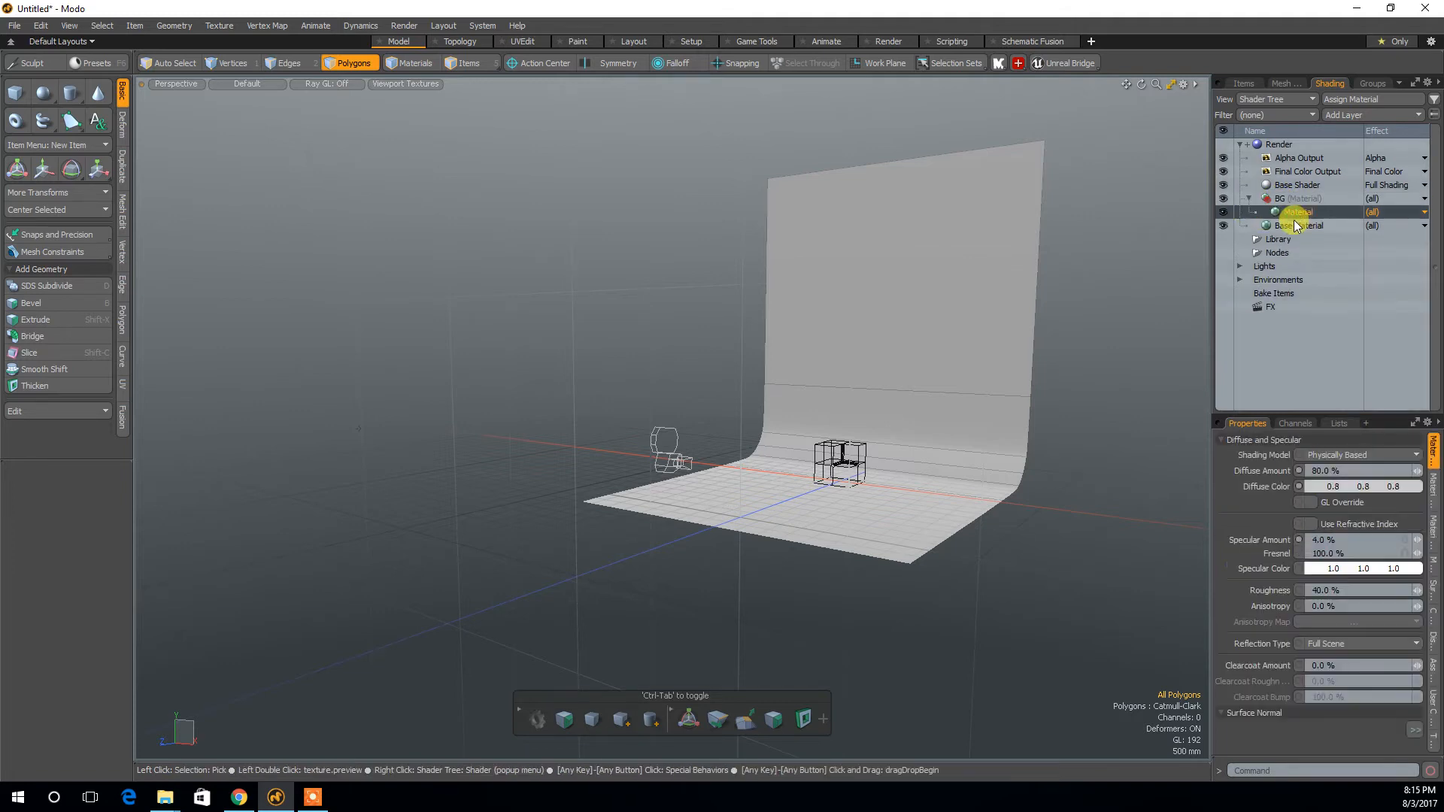
left_click(1294, 198)
left_click_drag(602, 326, 697, 327, "alt")
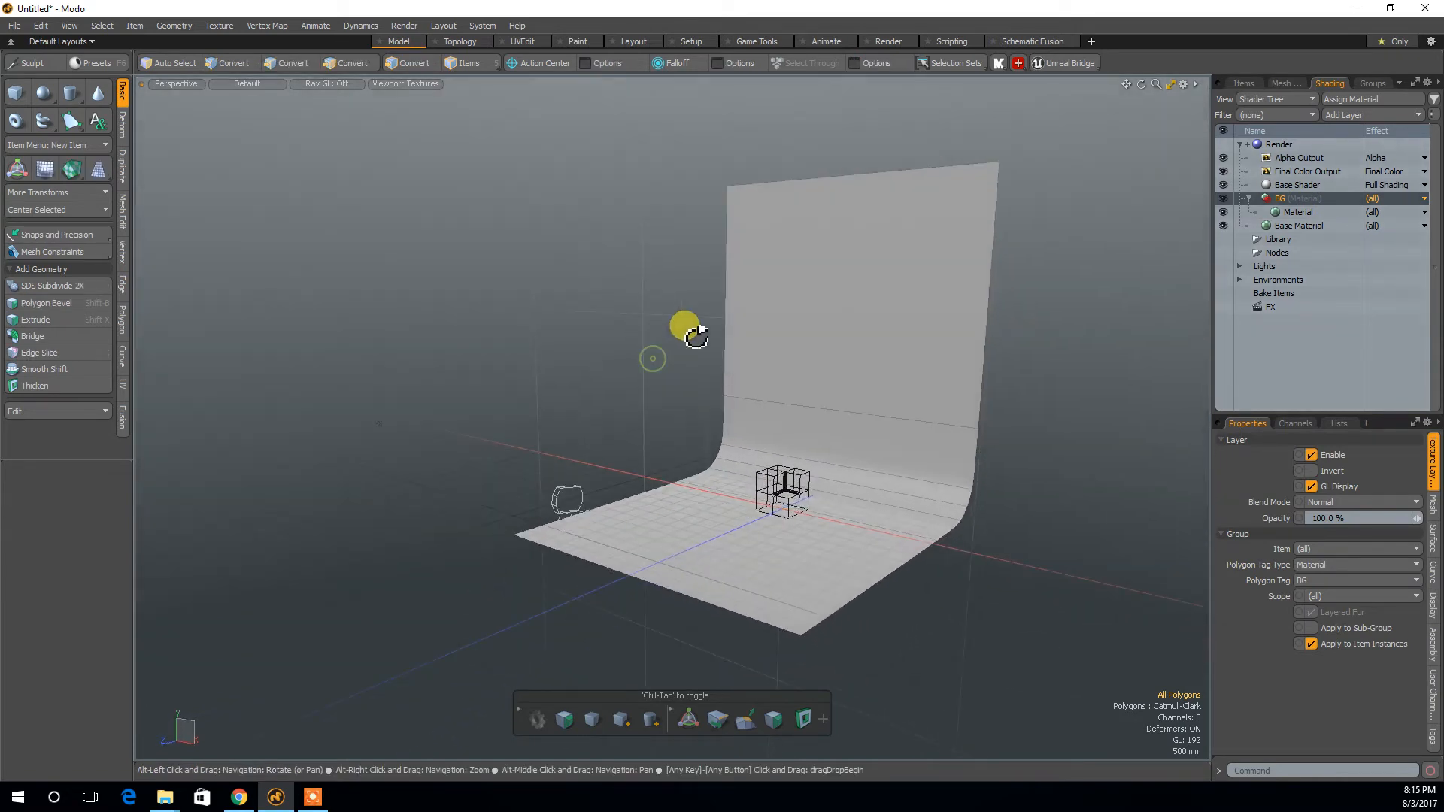
Delete the BG material group with its material from the Shader Tree.
left_click(1296, 213)
key("Delete")
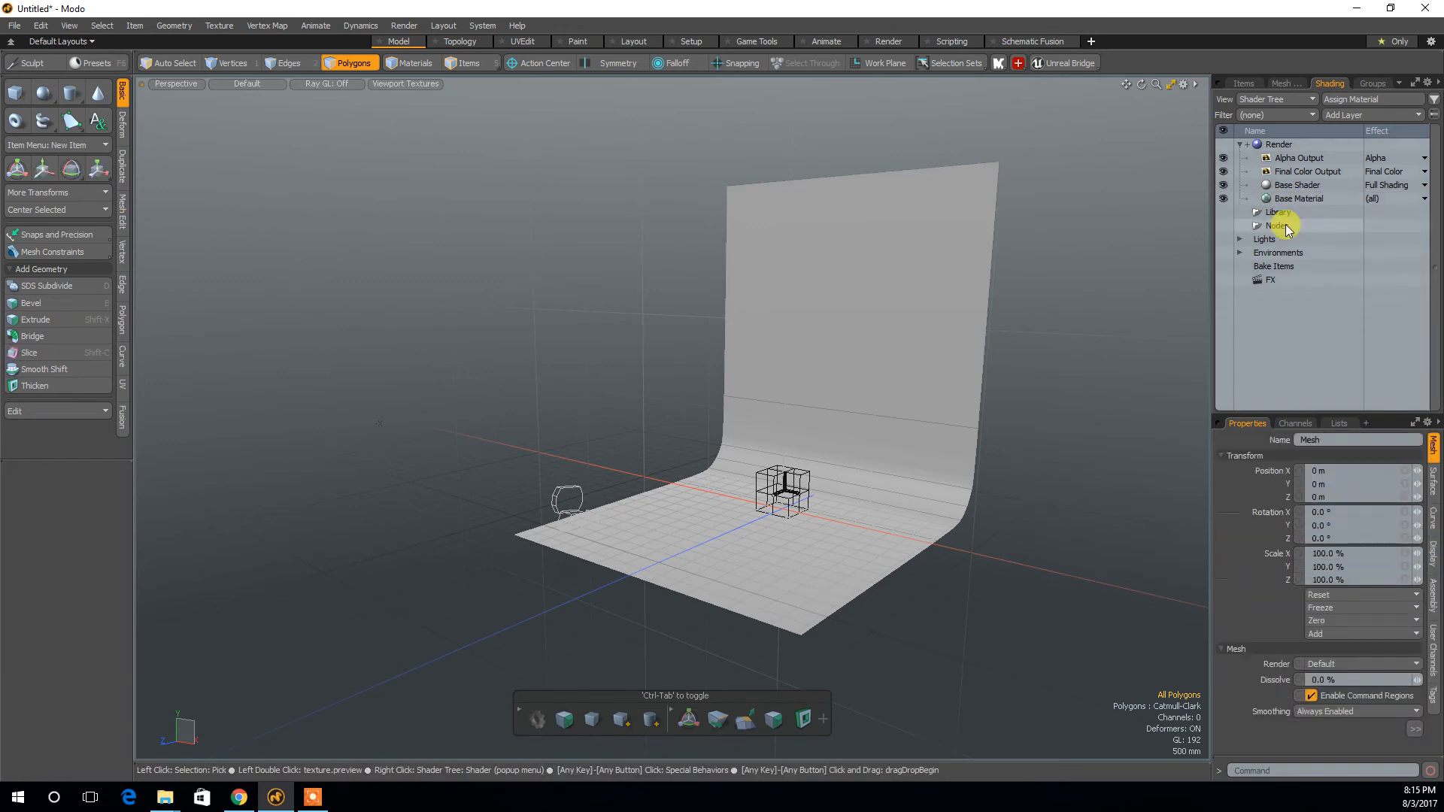
left_click_drag(571, 390, 918, 386, "alt")
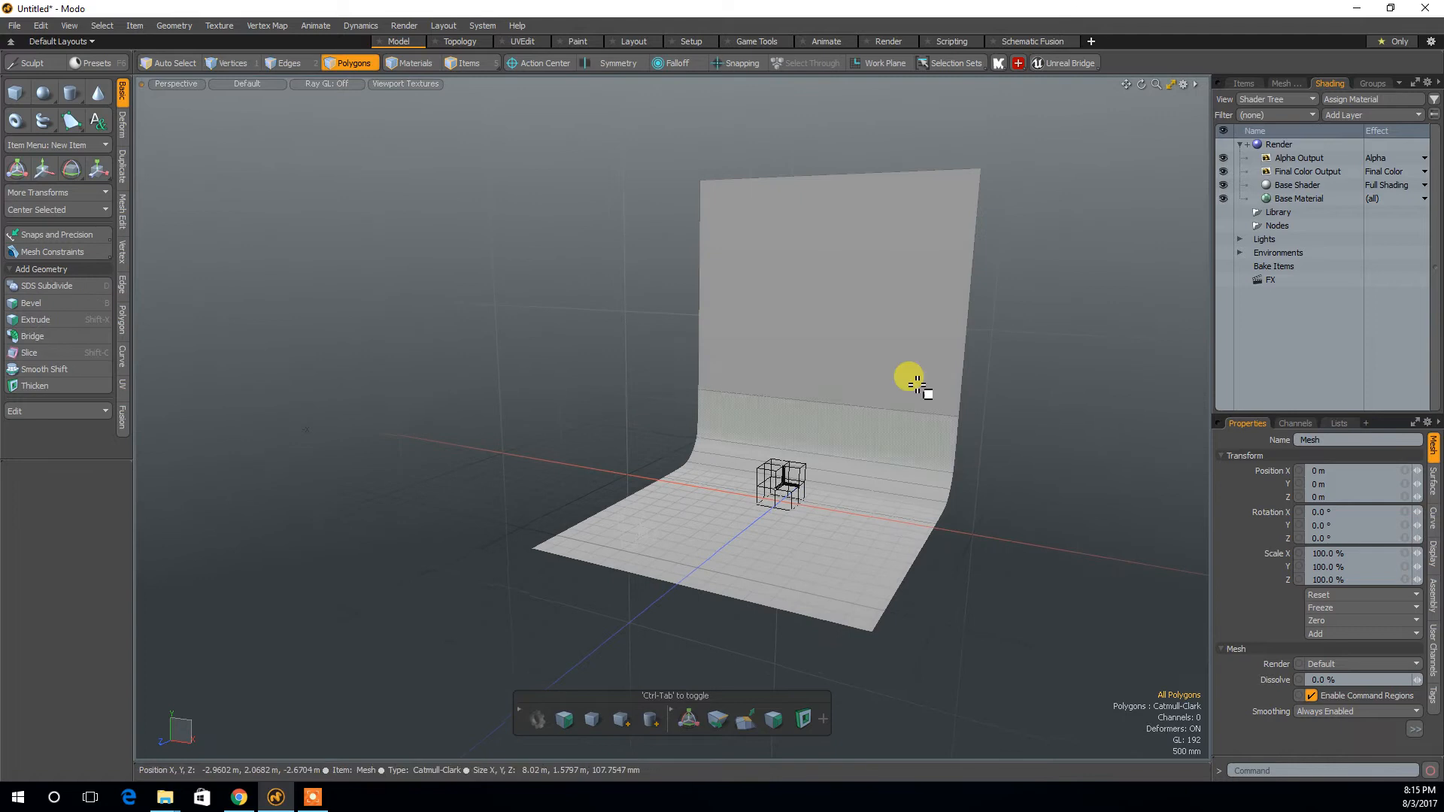
mouse_move(1112, 348)
left_mouse_down("alt")
mouse_move(1073, 300)
mouse_move(1099, 345)
mouse_move(1080, 358)
mouse_move(1096, 360)
left_mouse_up("alt")
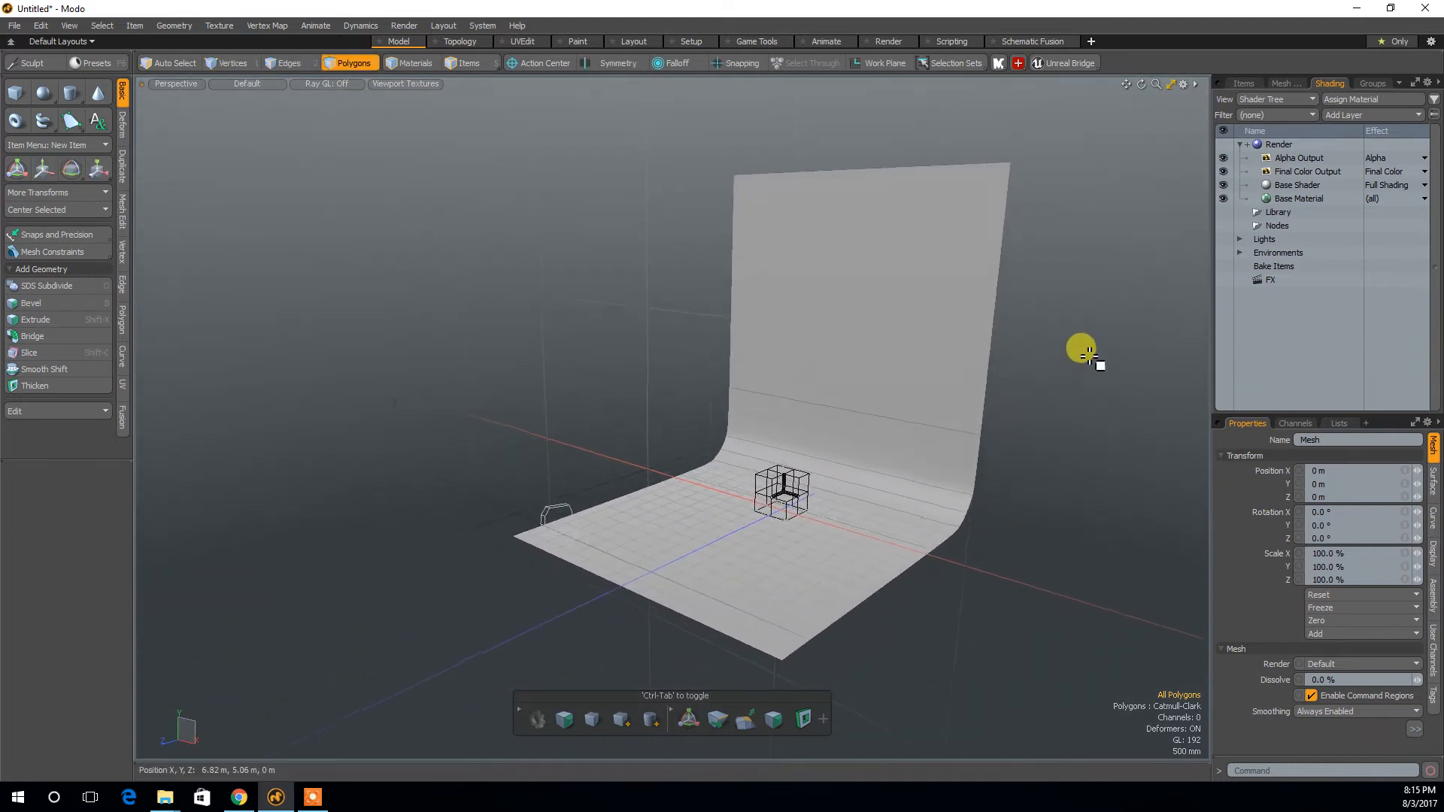
Compare the properties of the Base Material and the Base Shader in the Shader Tree.
left_click(1305, 199)
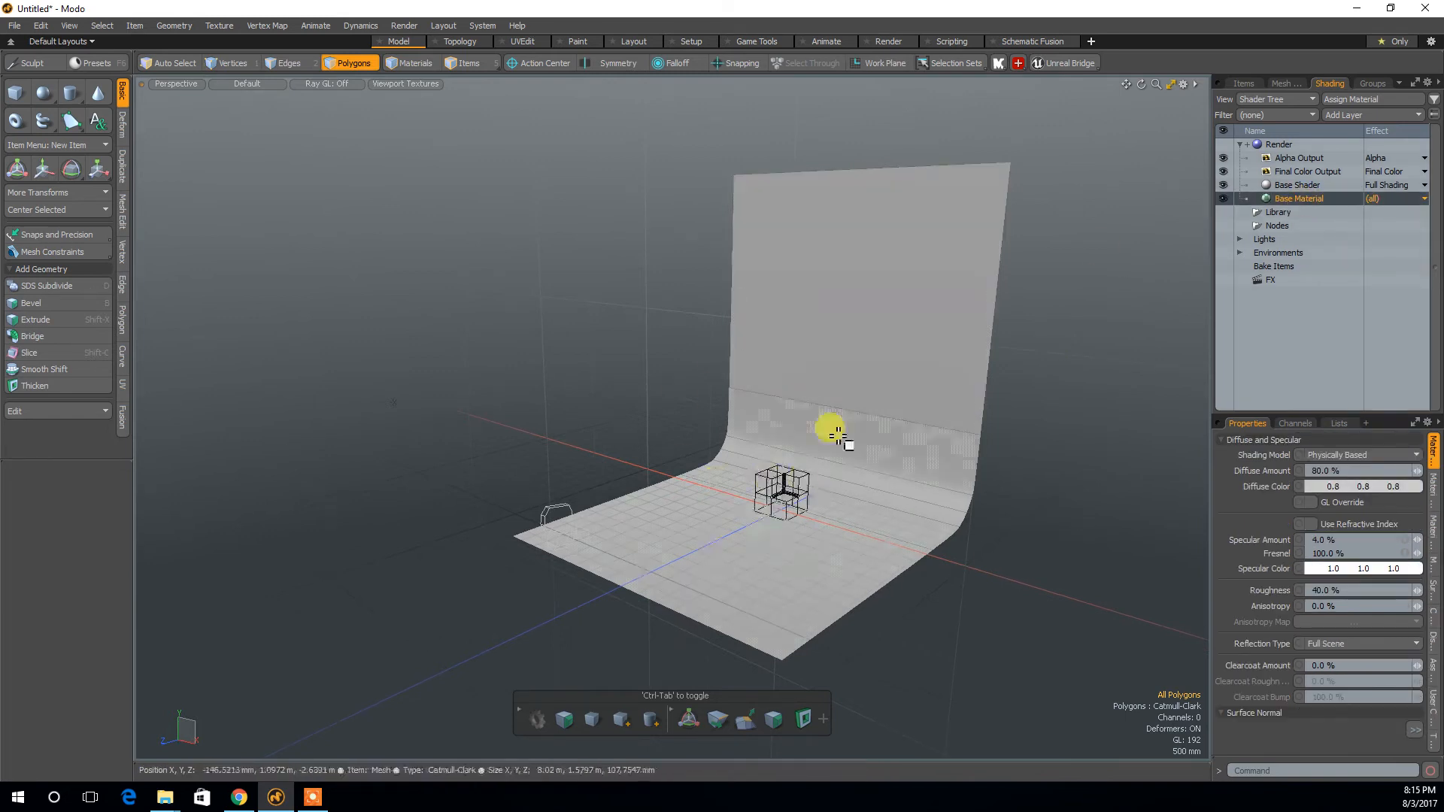
mouse_move(1025, 509)
left_mouse_down("alt")
mouse_move(1028, 474)
mouse_move(975, 461)
mouse_move(1025, 507)
left_mouse_up("alt")
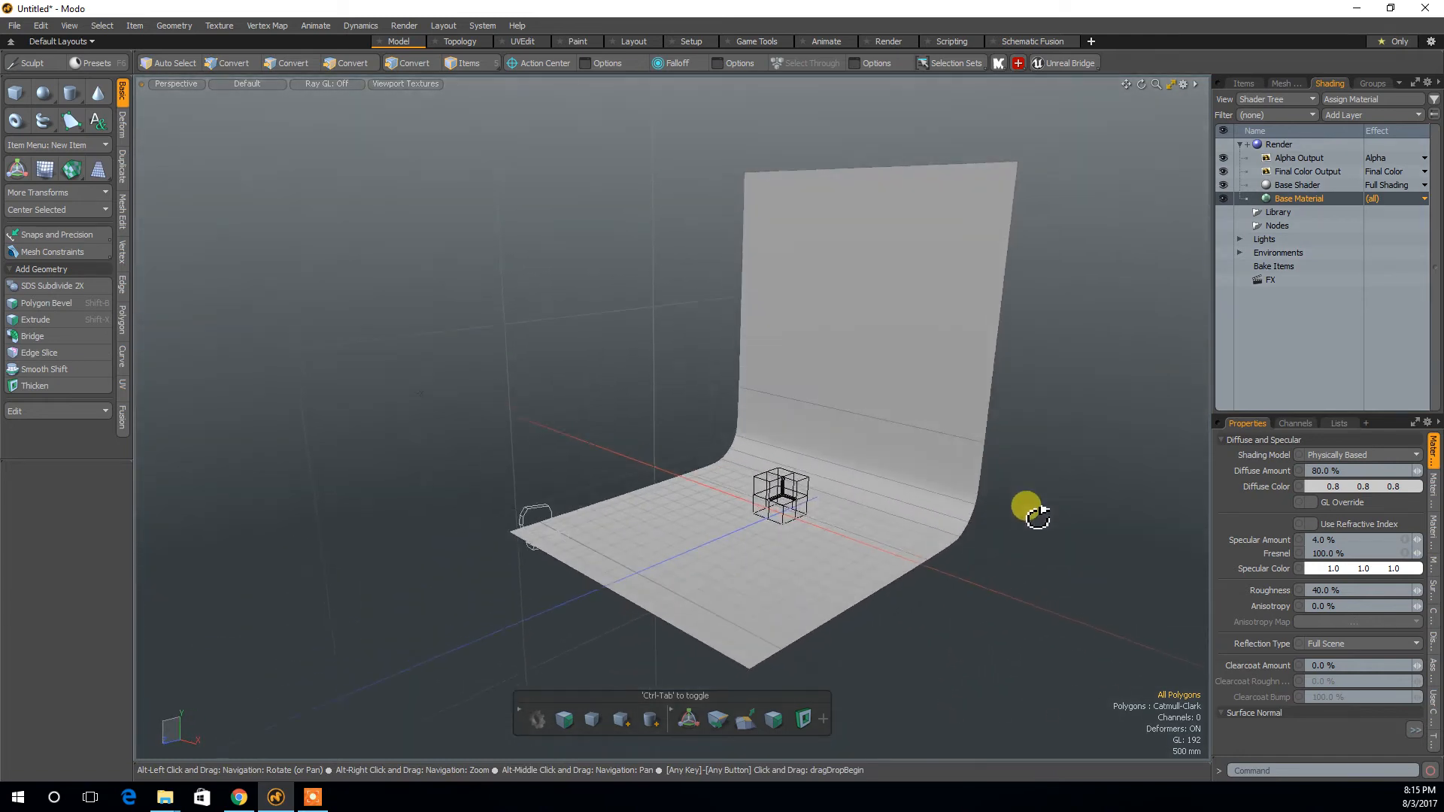
left_click(1300, 186)
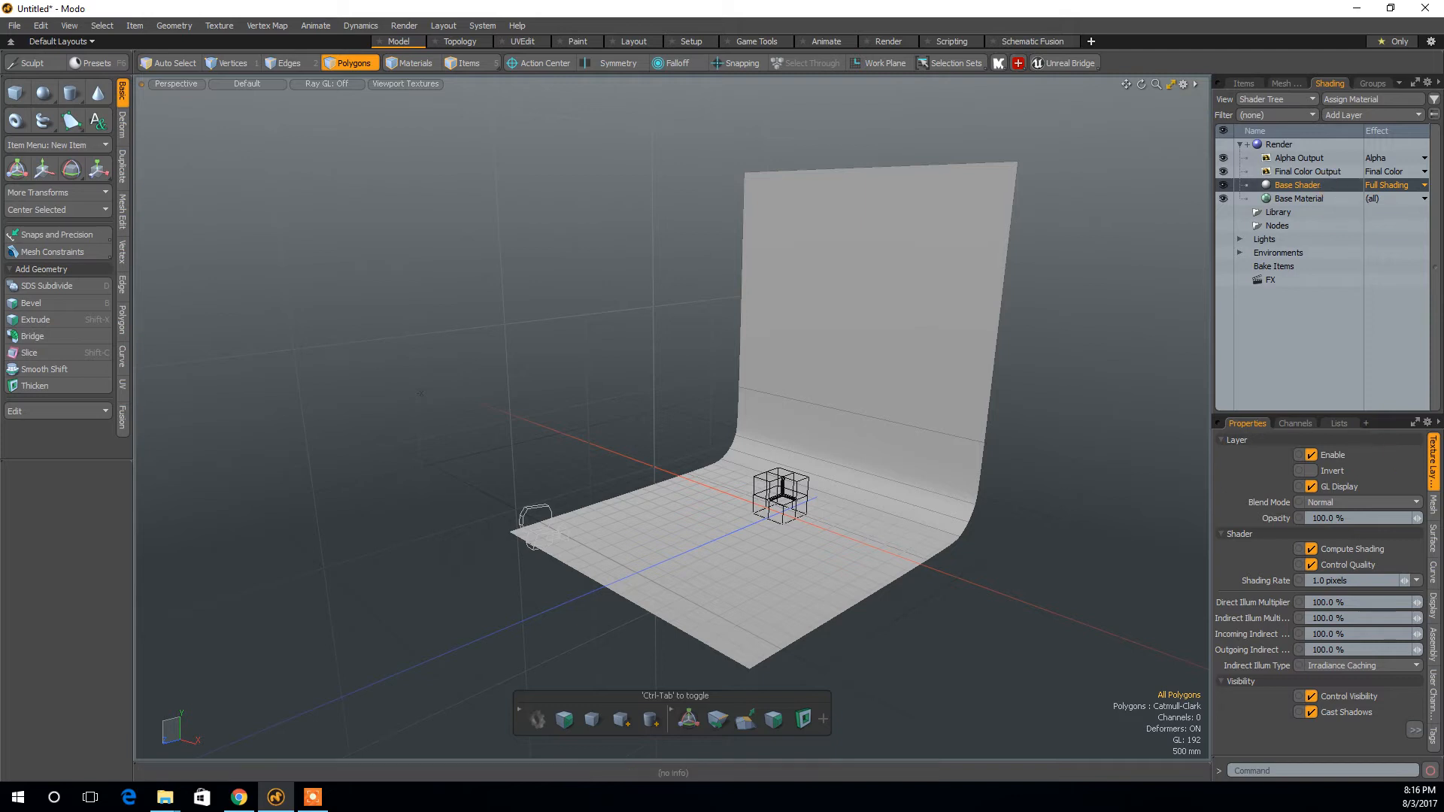
left_click(1413, 730)
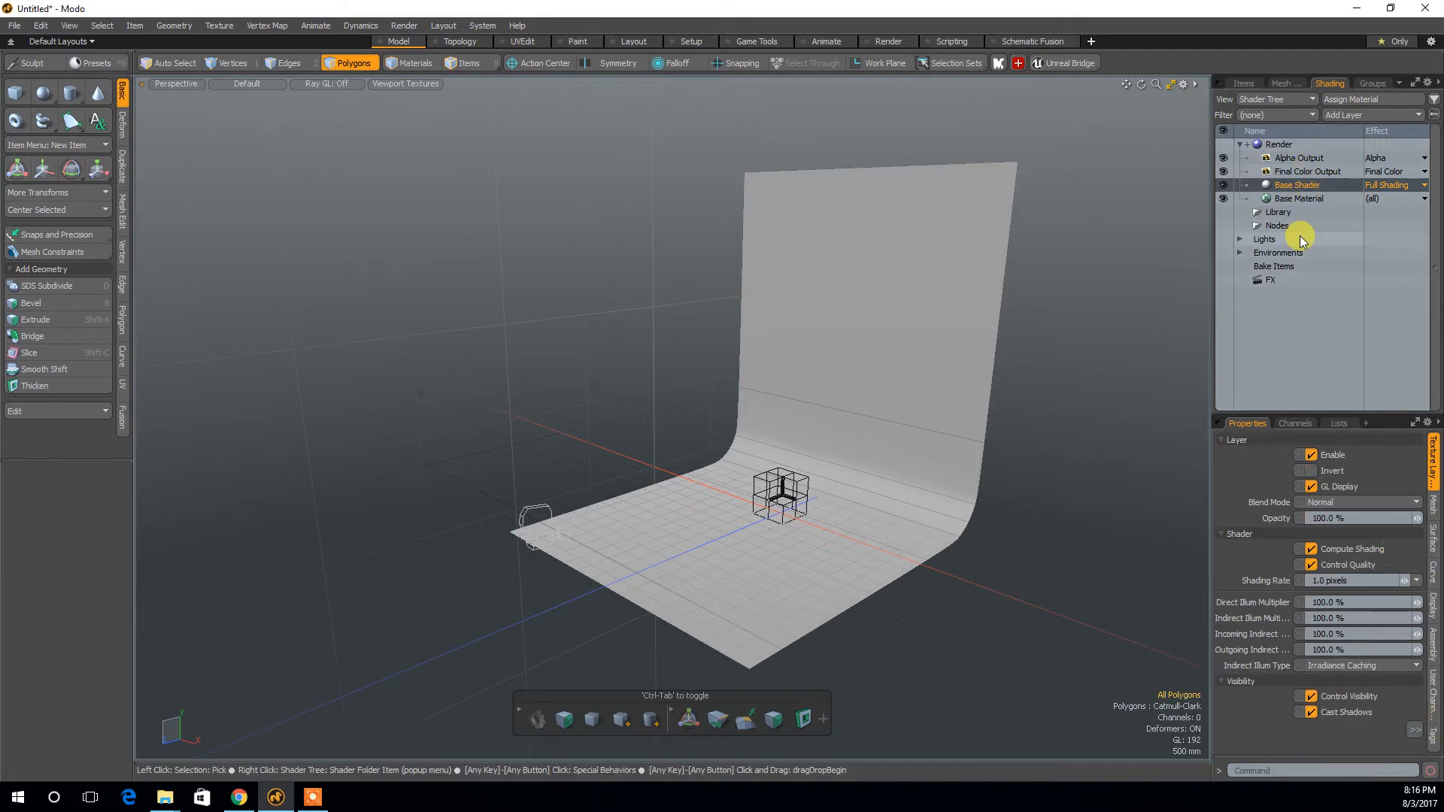
left_click(1297, 200)
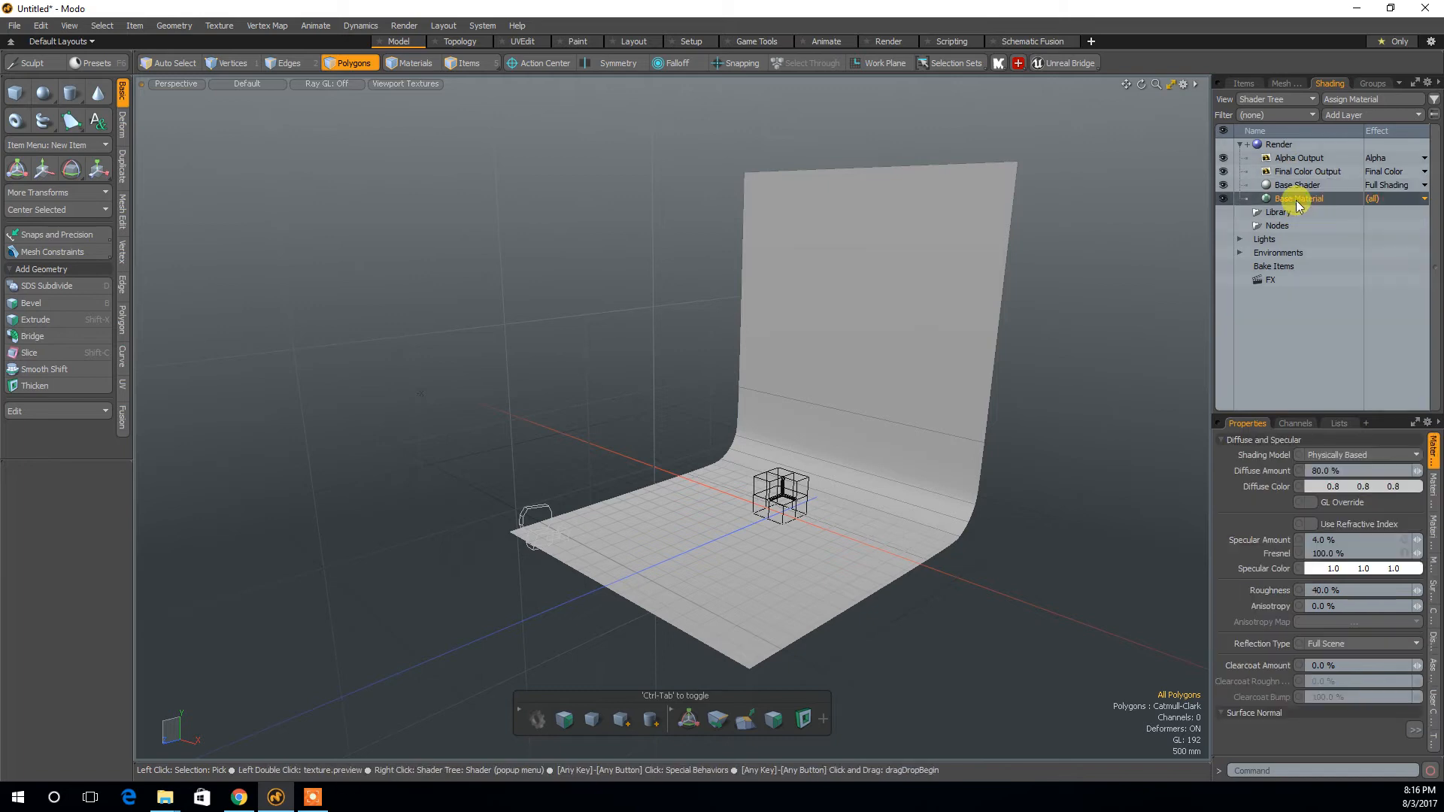
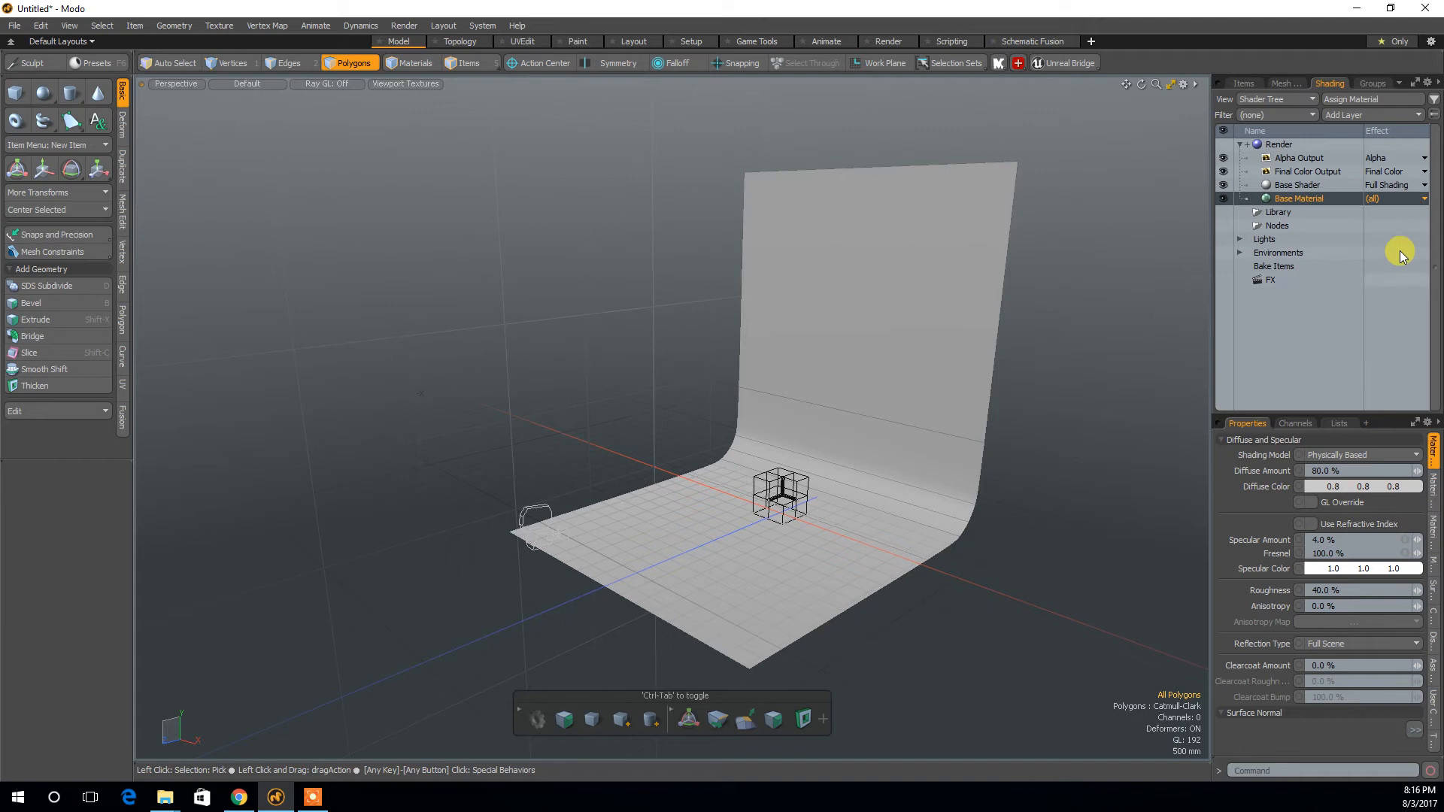
Look through the remaining property categories, ending on the display options with size, draw options and dimensions.
left_click(1433, 490)
left_click(1435, 530)
left_click(1435, 570)
left_click(1435, 594)
left_click(1434, 619)
left_click(1432, 640)
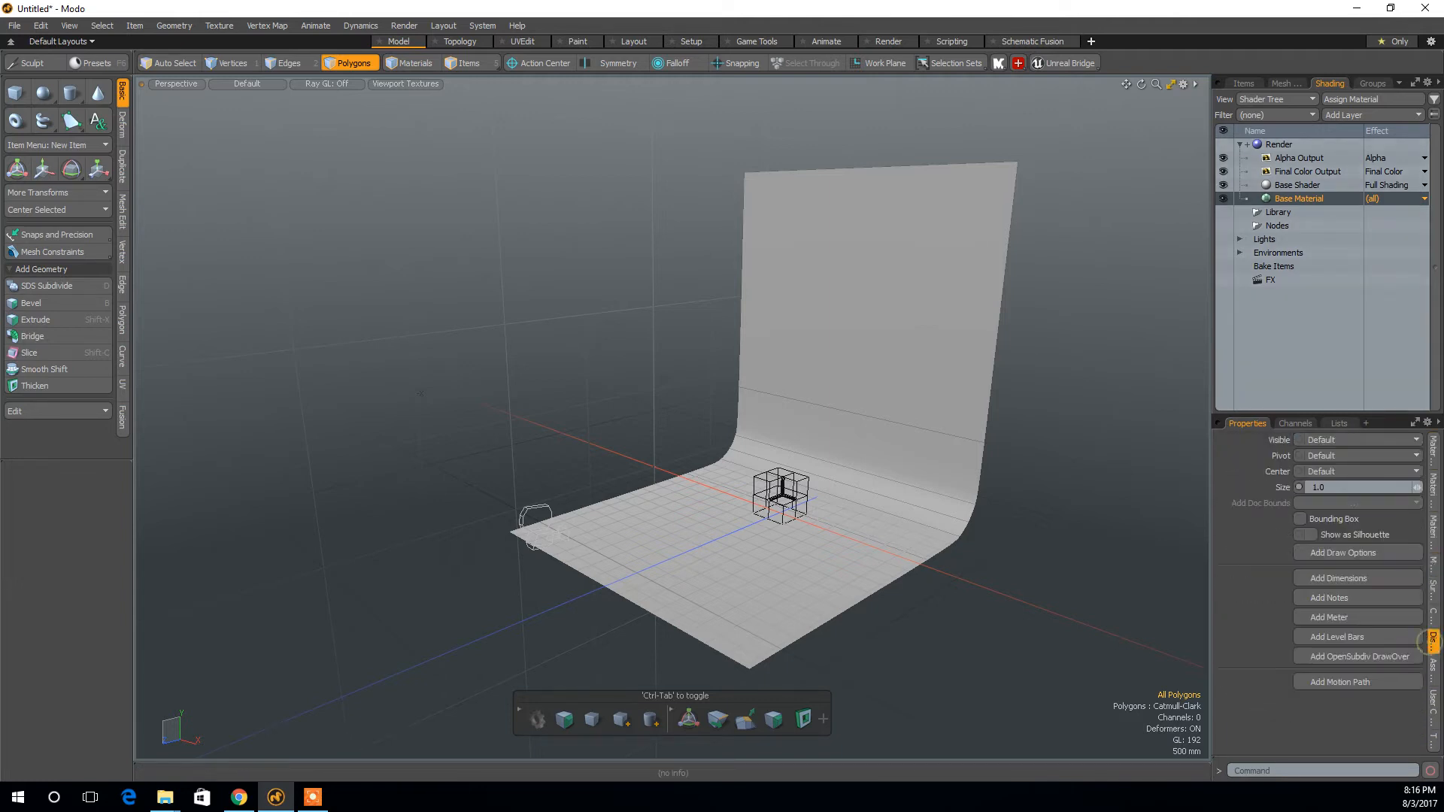
Switch to Chrome and go from Foundry's home page through the Modo product page to its tutorials.
key("alt+Tab")
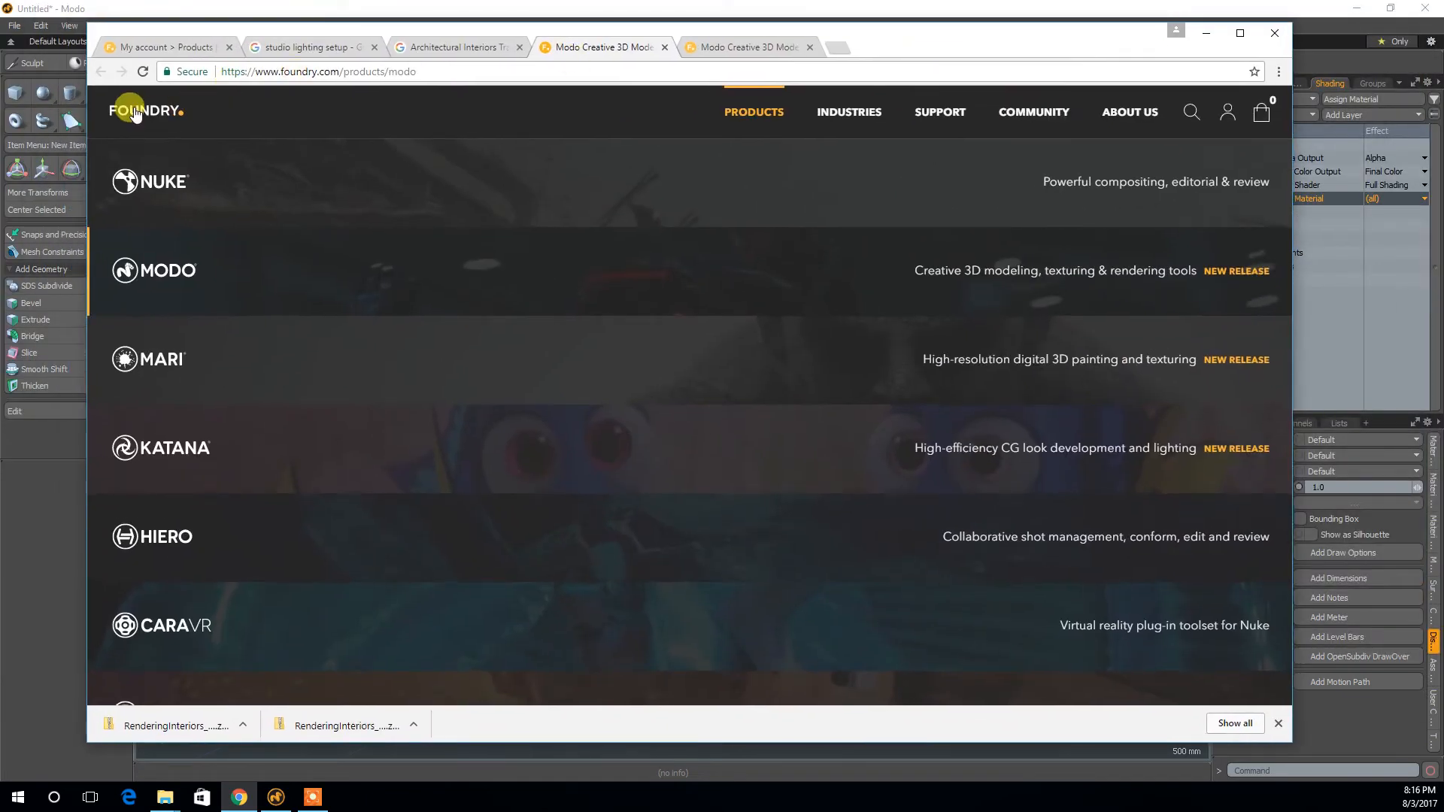
left_click(134, 113)
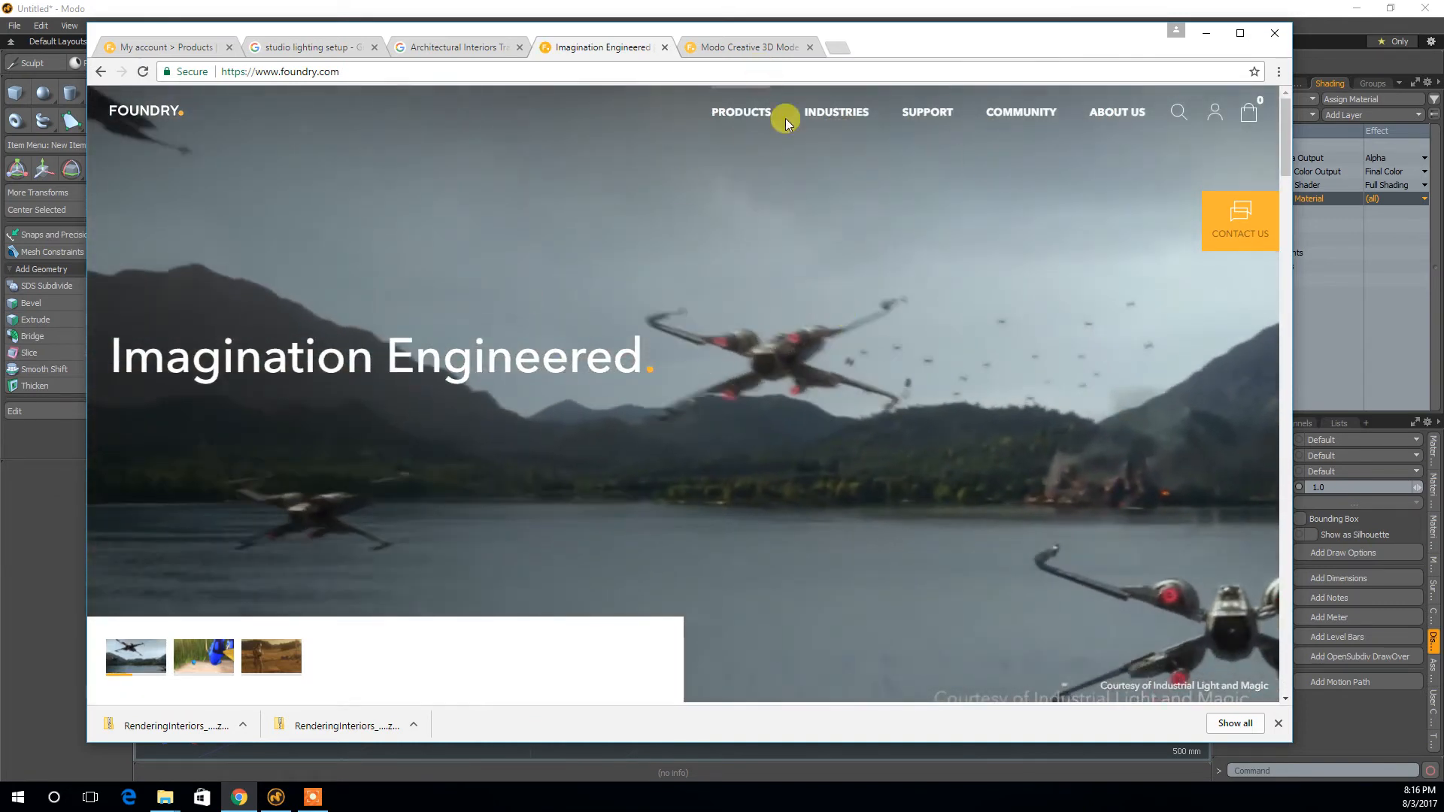
left_click(747, 113)
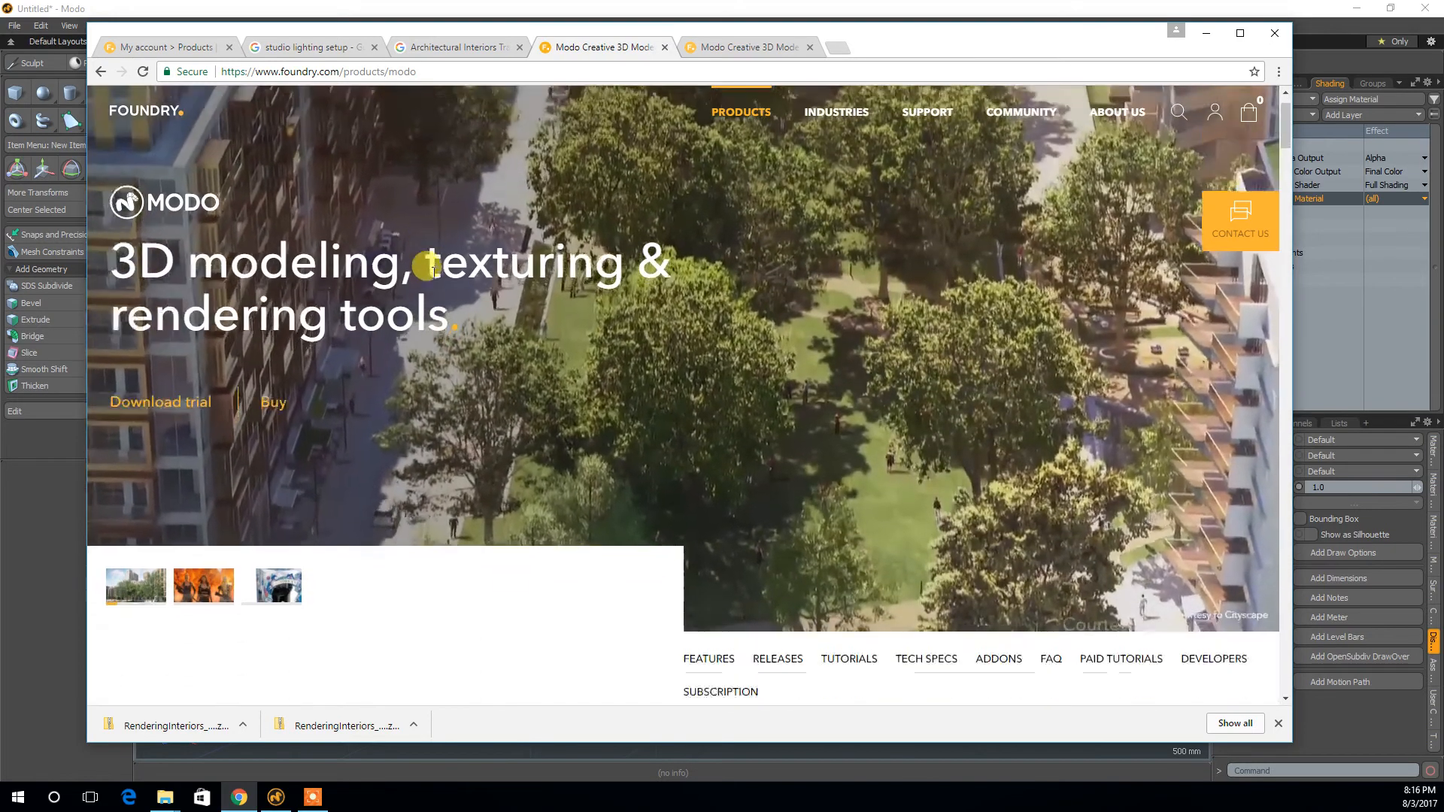
scroll(432, 269, "down", 3)
scroll(430, 269, "up", 2)
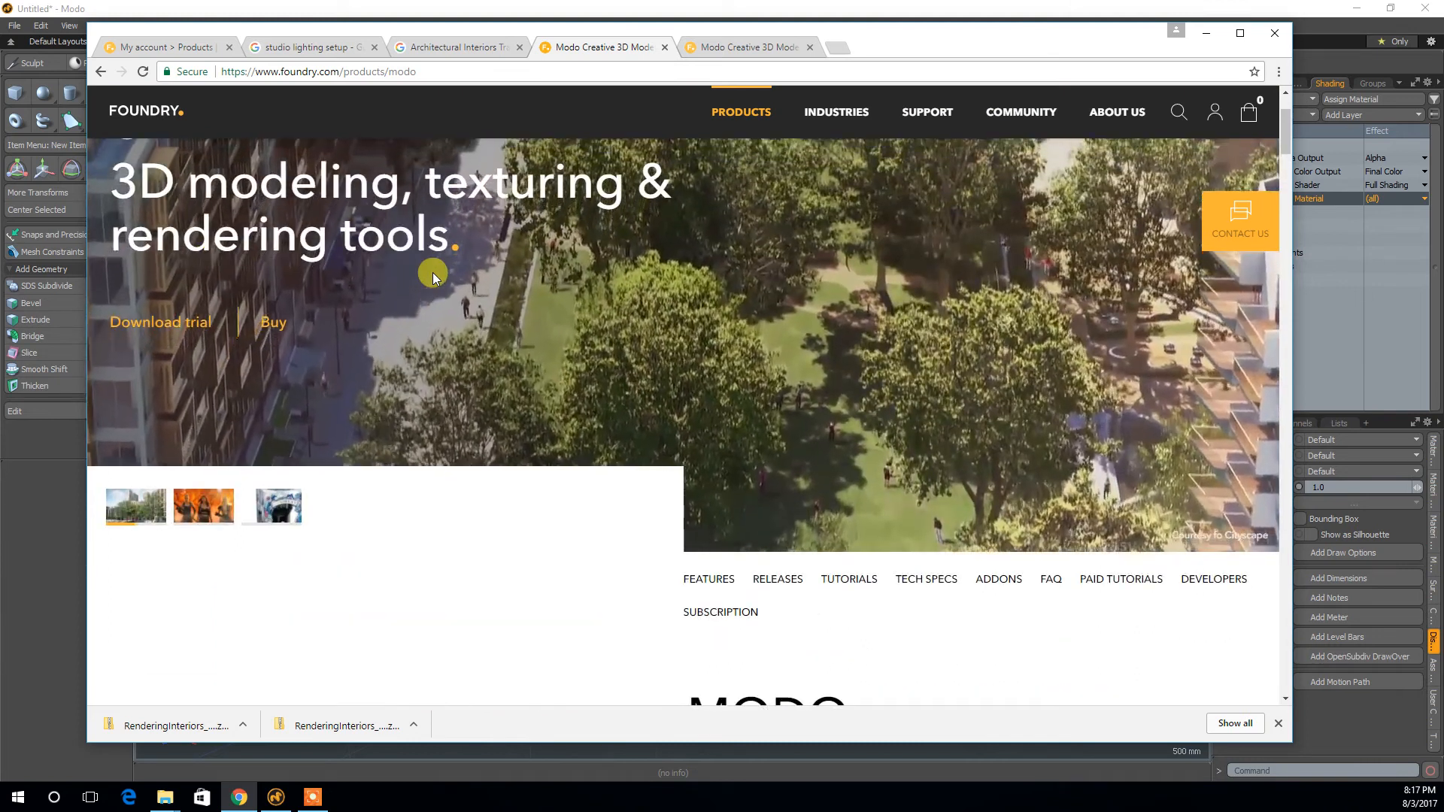
scroll(545, 358, "down", 4)
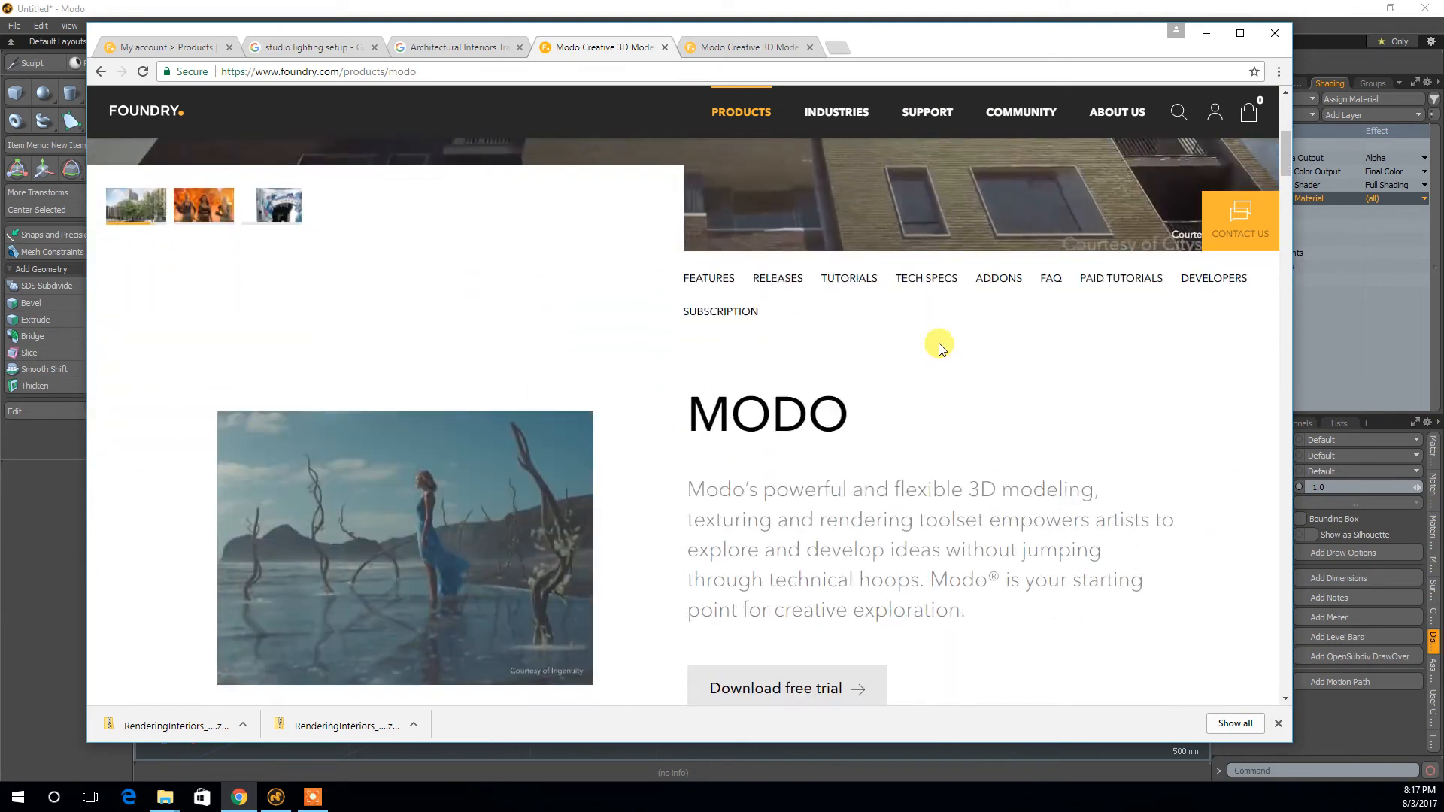
left_click(846, 280)
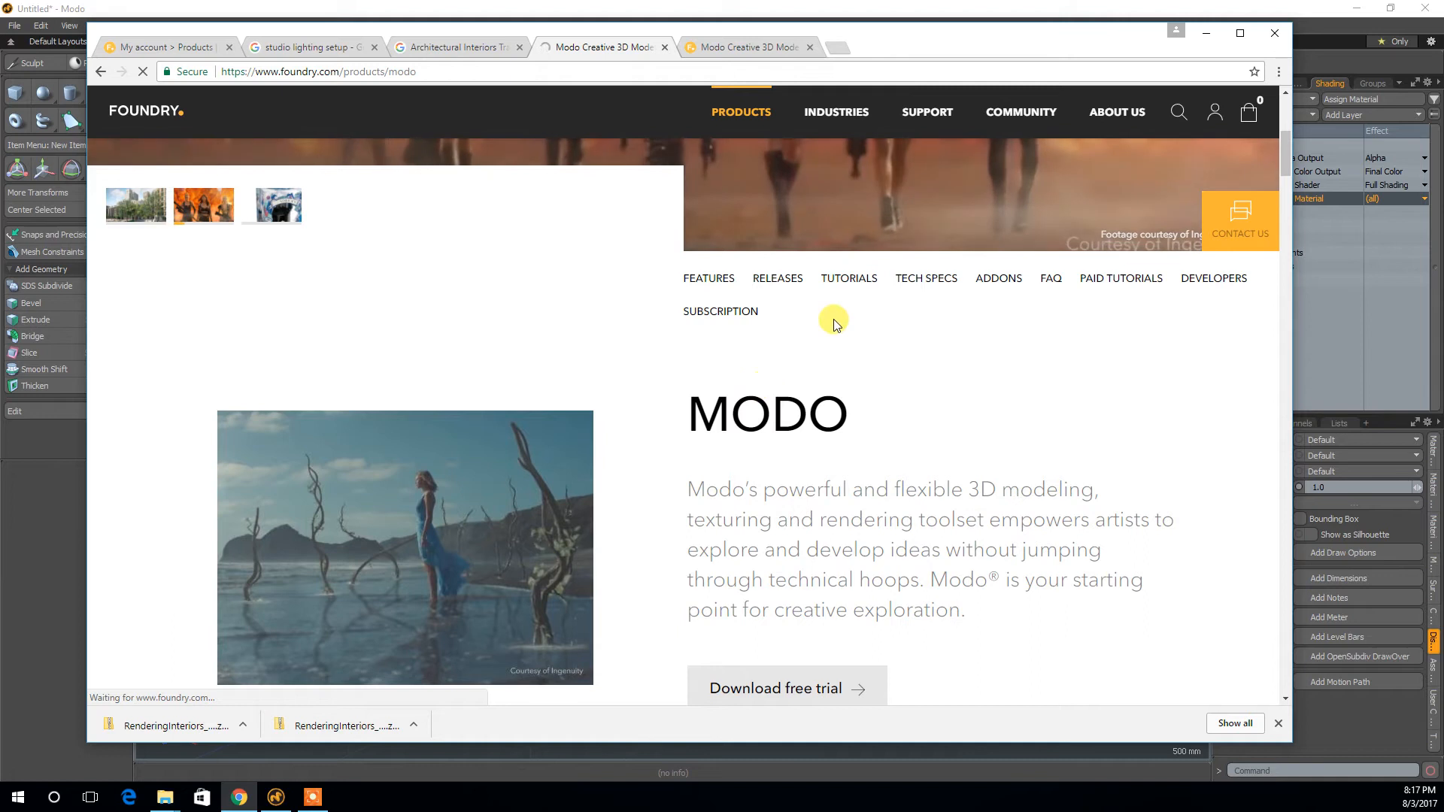
Browse the tutorial series for Modo down to the architectural modeling and interior lighting courses.
scroll(602, 447, "down", 8)
scroll(580, 470, "down", 3)
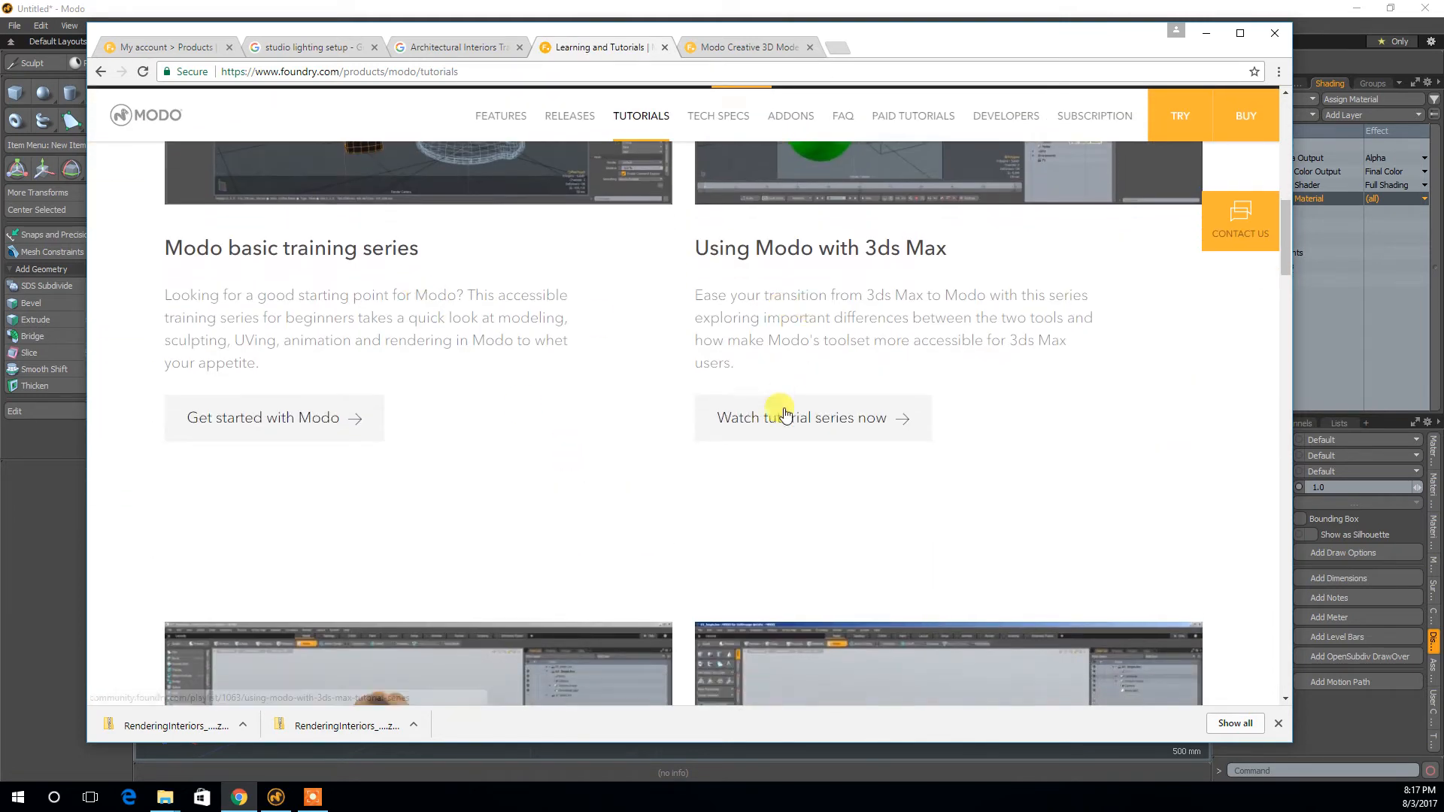
scroll(782, 413, "down", 12)
scroll(783, 410, "down", 7)
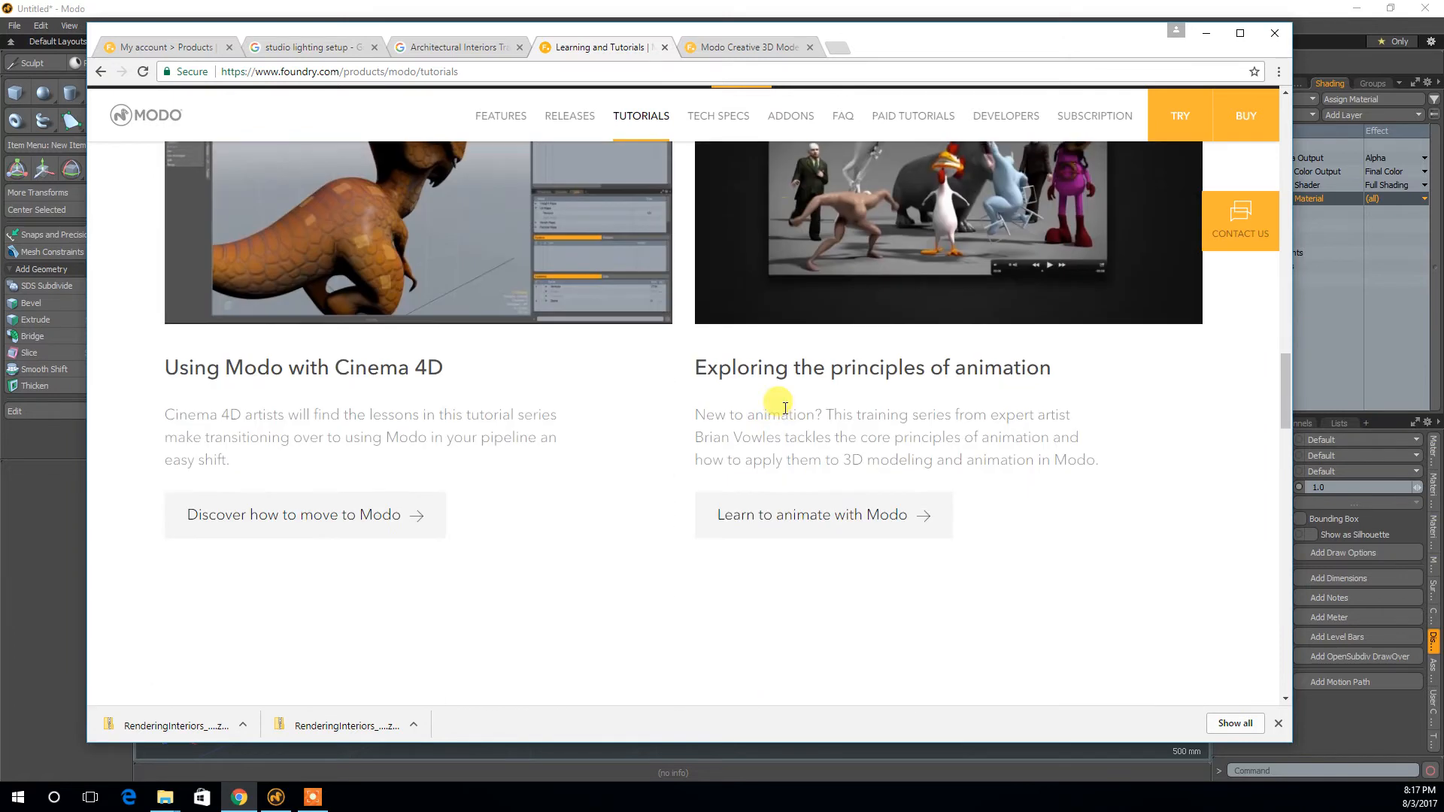
scroll(665, 414, "down", 10)
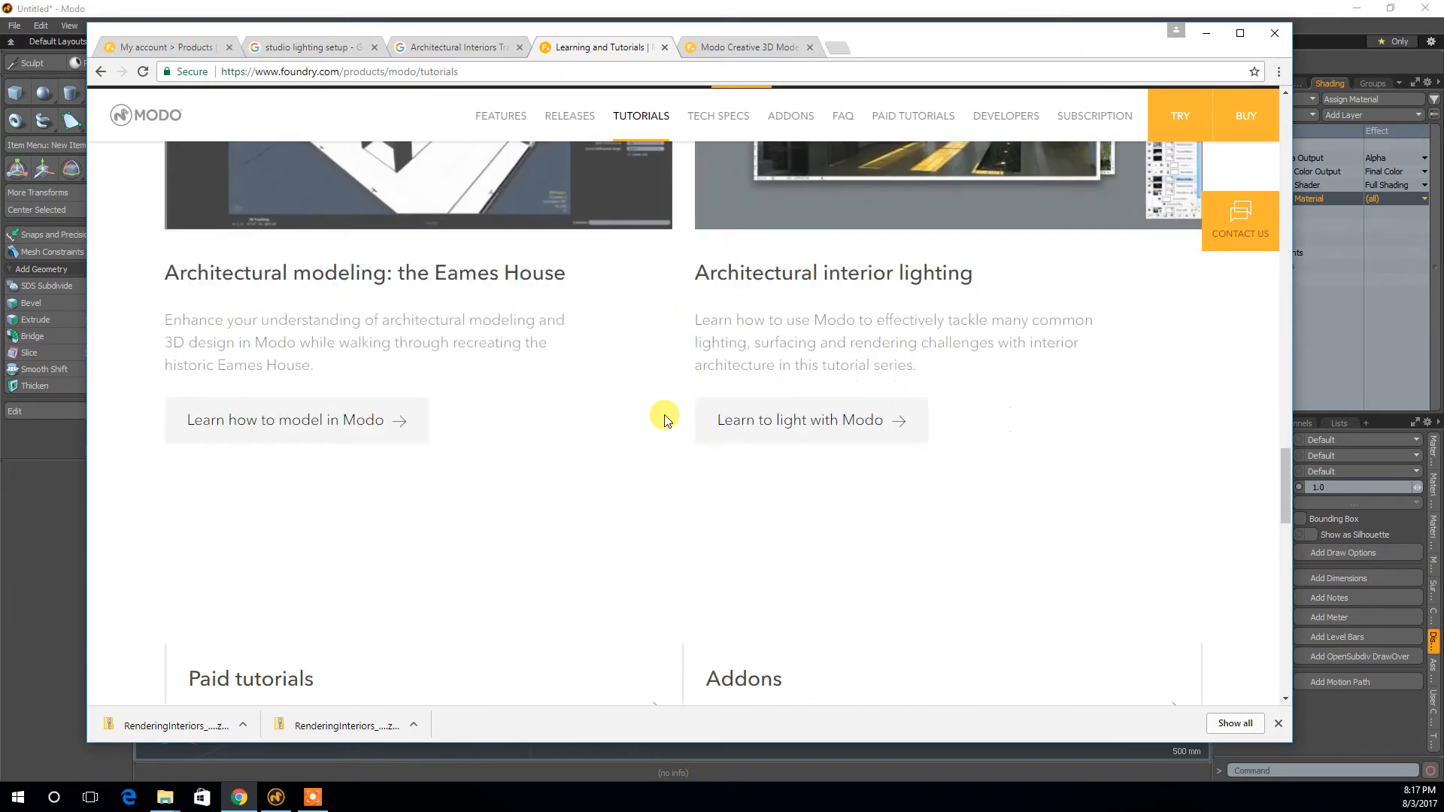
Open the paid Modo tutorials page, browse the courses, and load more of them.
scroll(665, 414, "up", 2)
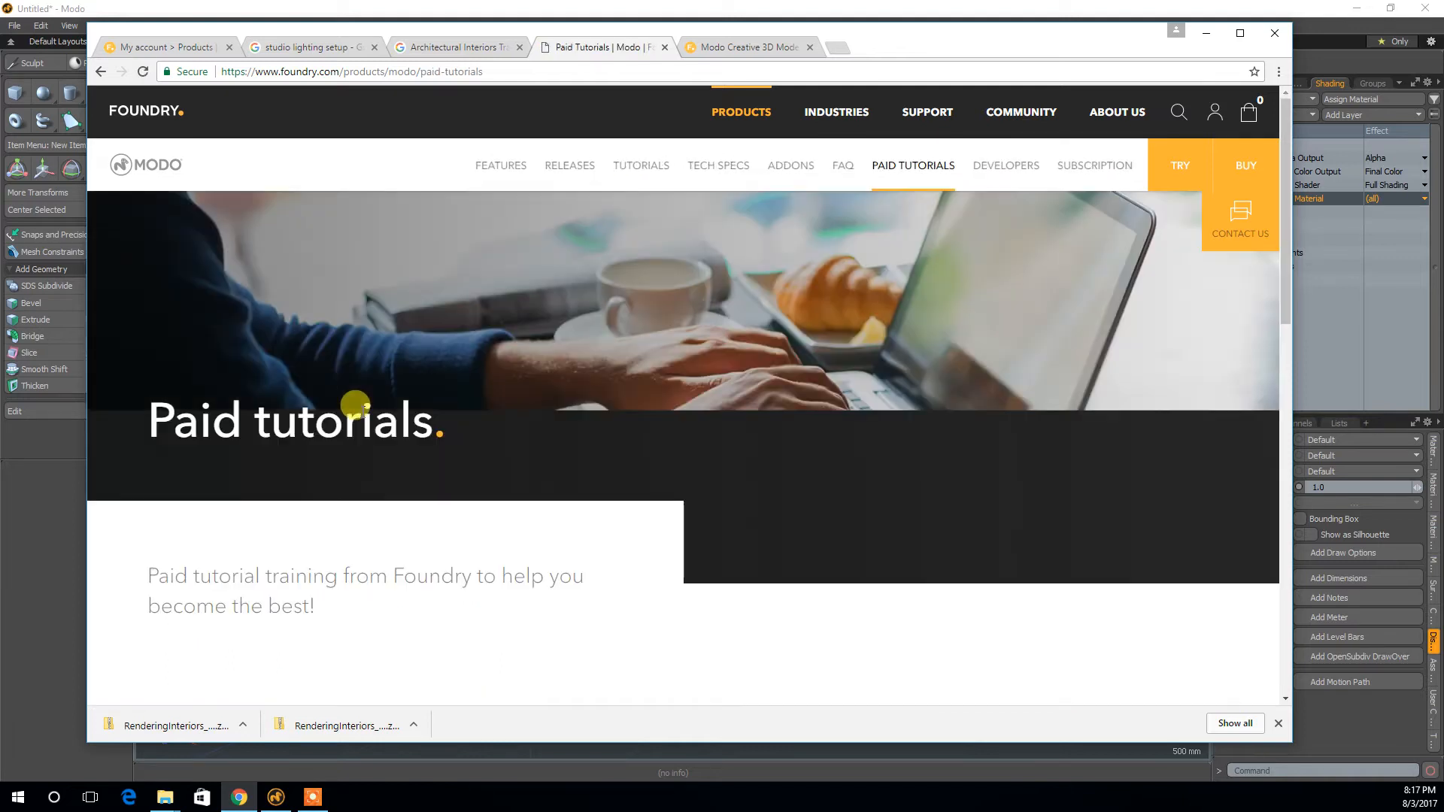
scroll(369, 403, "down", 6)
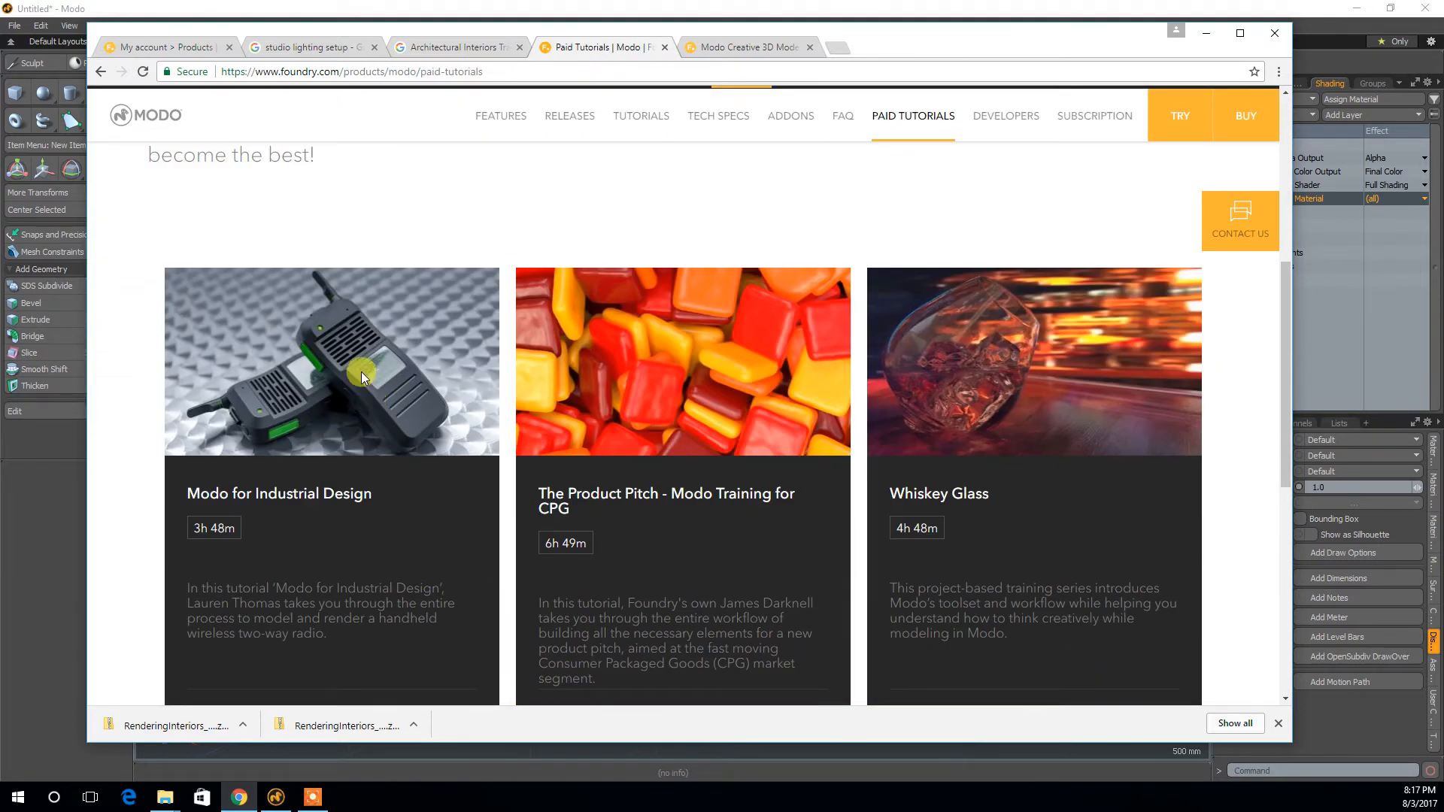
scroll(361, 372, "down", 5)
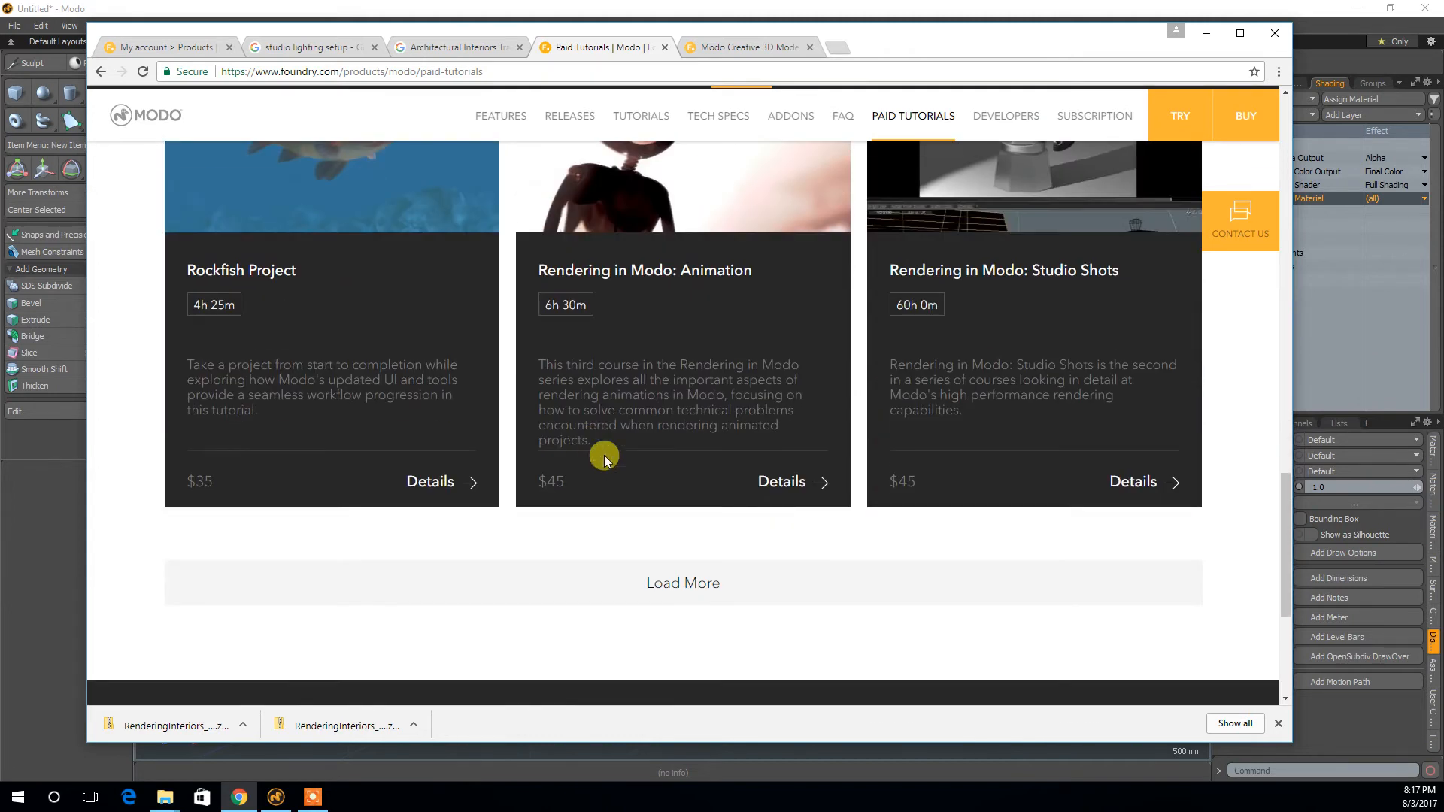
left_click(701, 584)
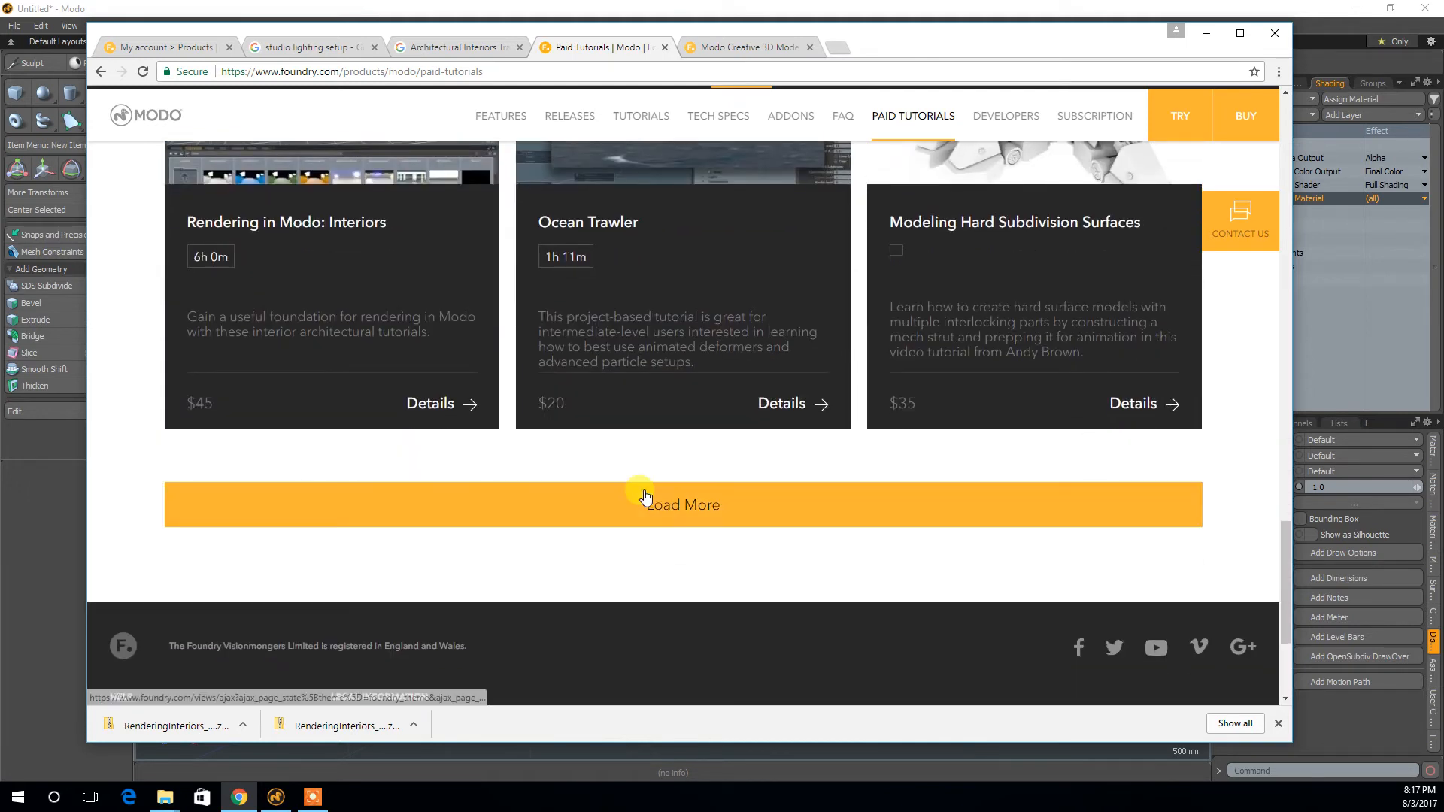
left_click(645, 496)
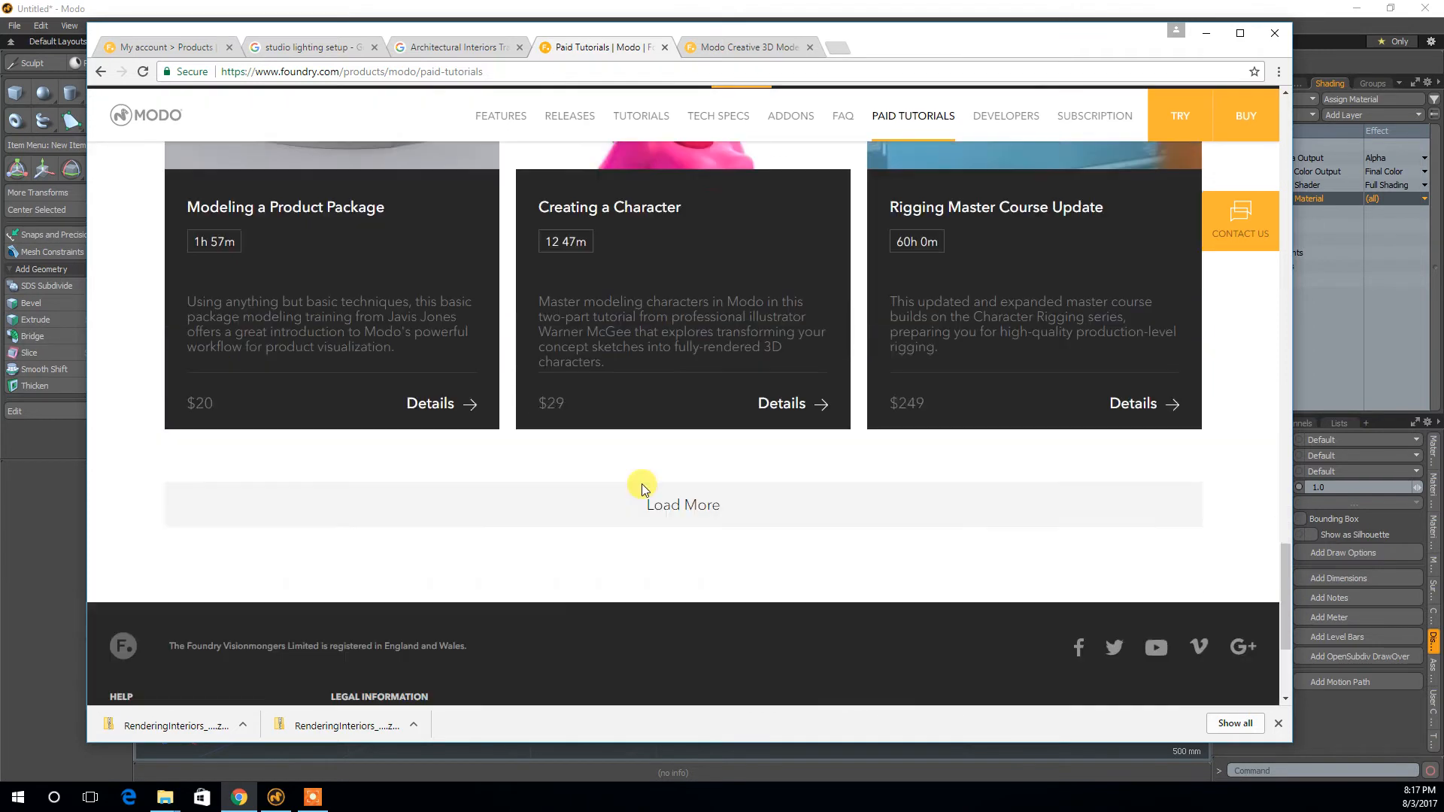
left_click(712, 382)
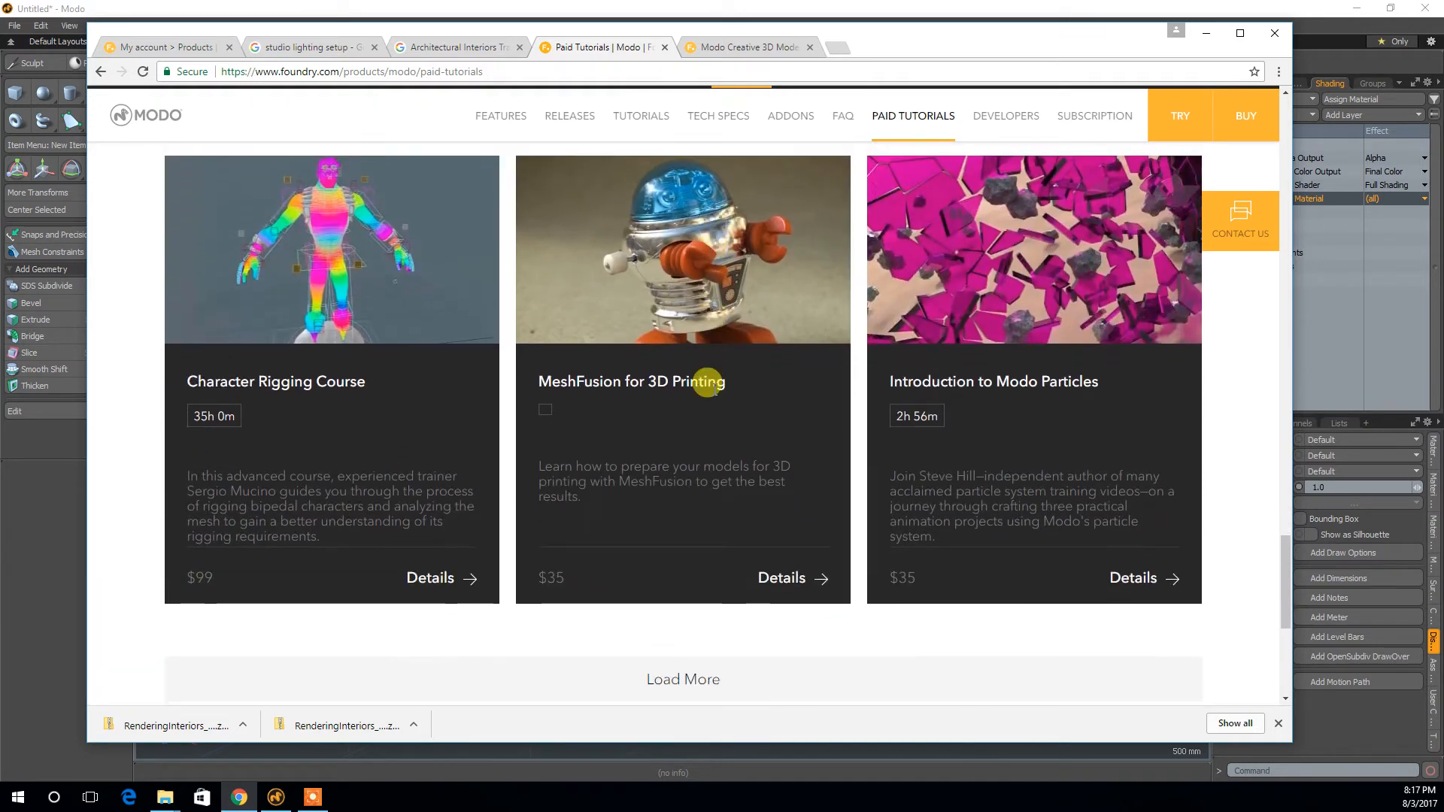
Browse the loaded paid Modo courses from the bottom of the list back to the first ones.
scroll(662, 451, "down", 2)
left_click(623, 526)
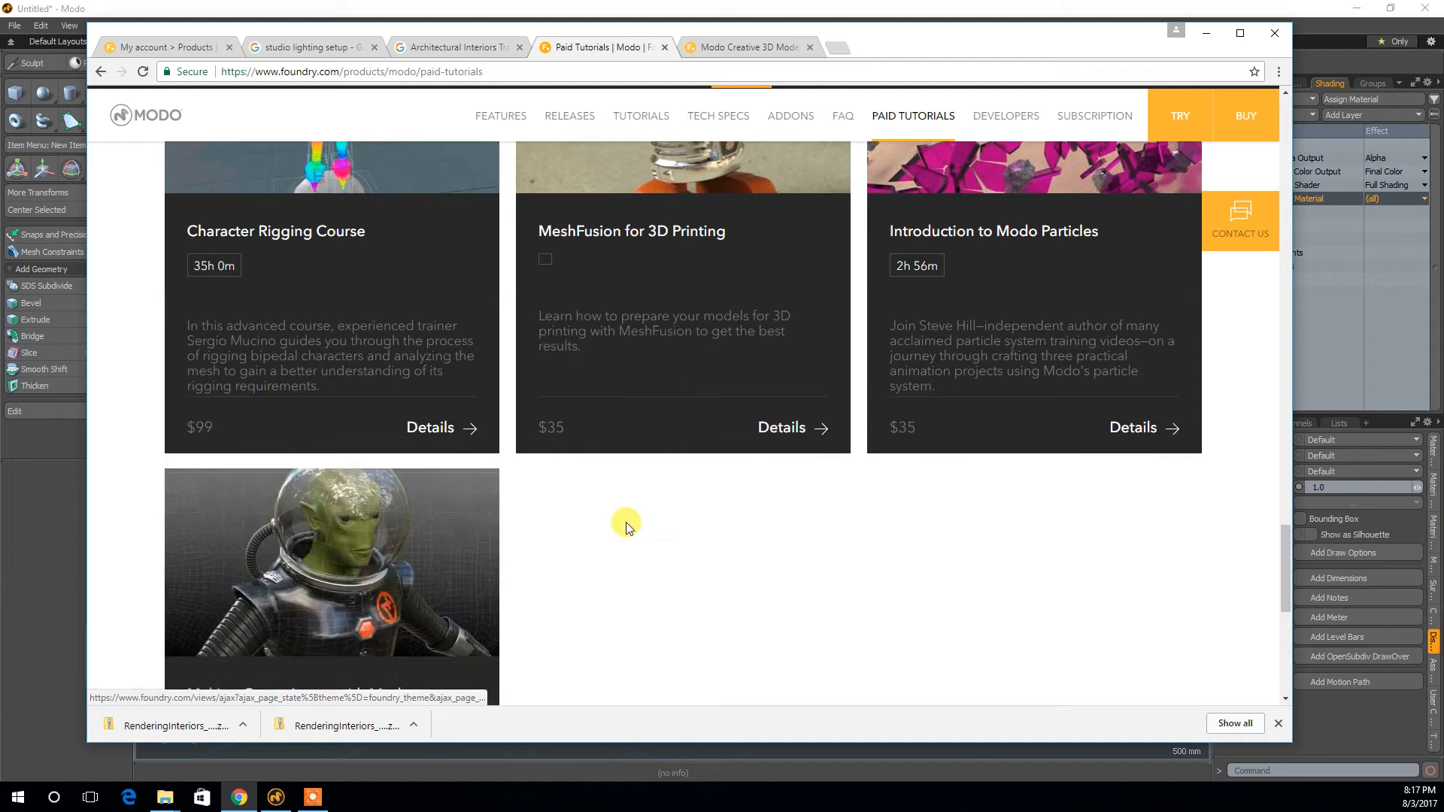
scroll(628, 527, "up", 10)
scroll(626, 524, "up", 10)
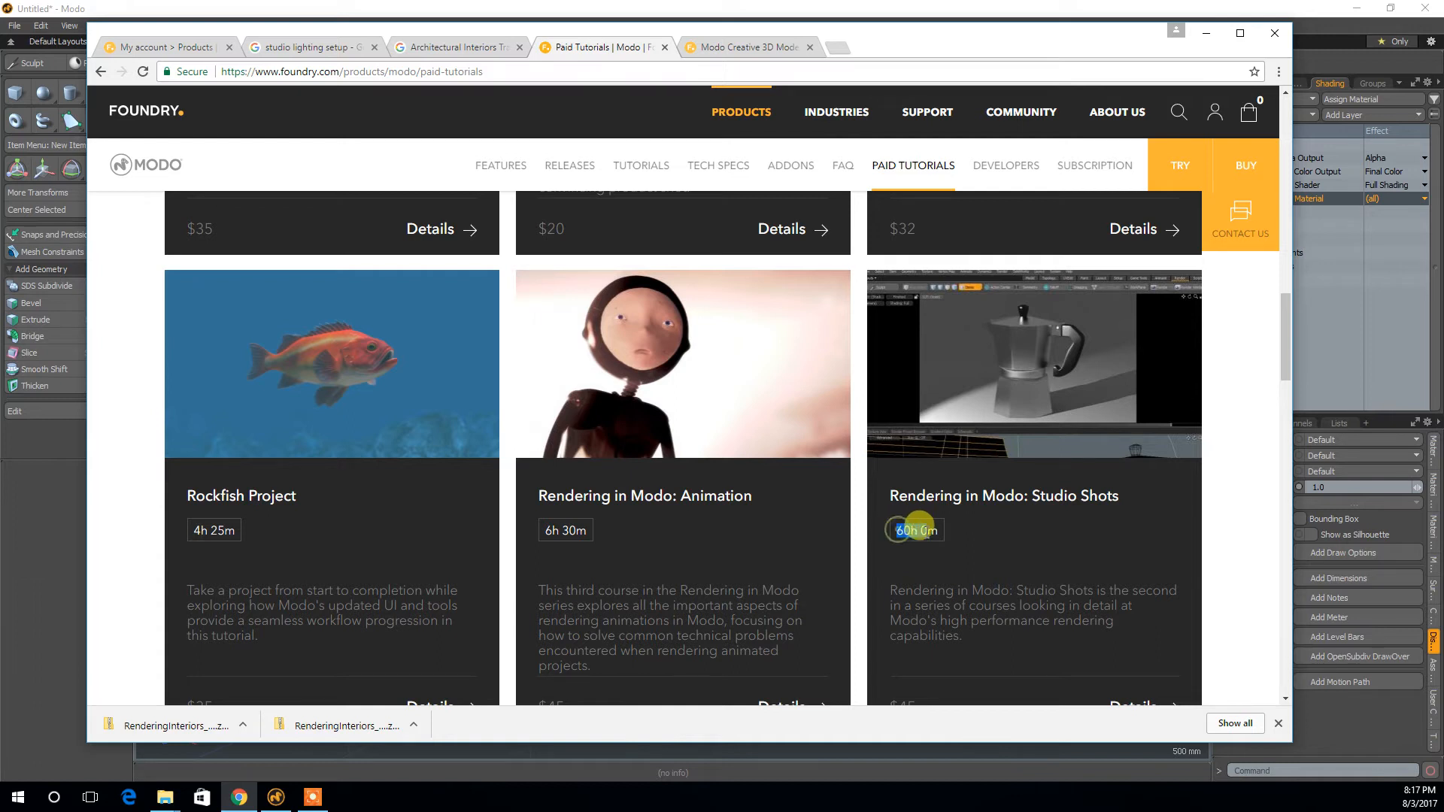
scroll(811, 563, "up", 10)
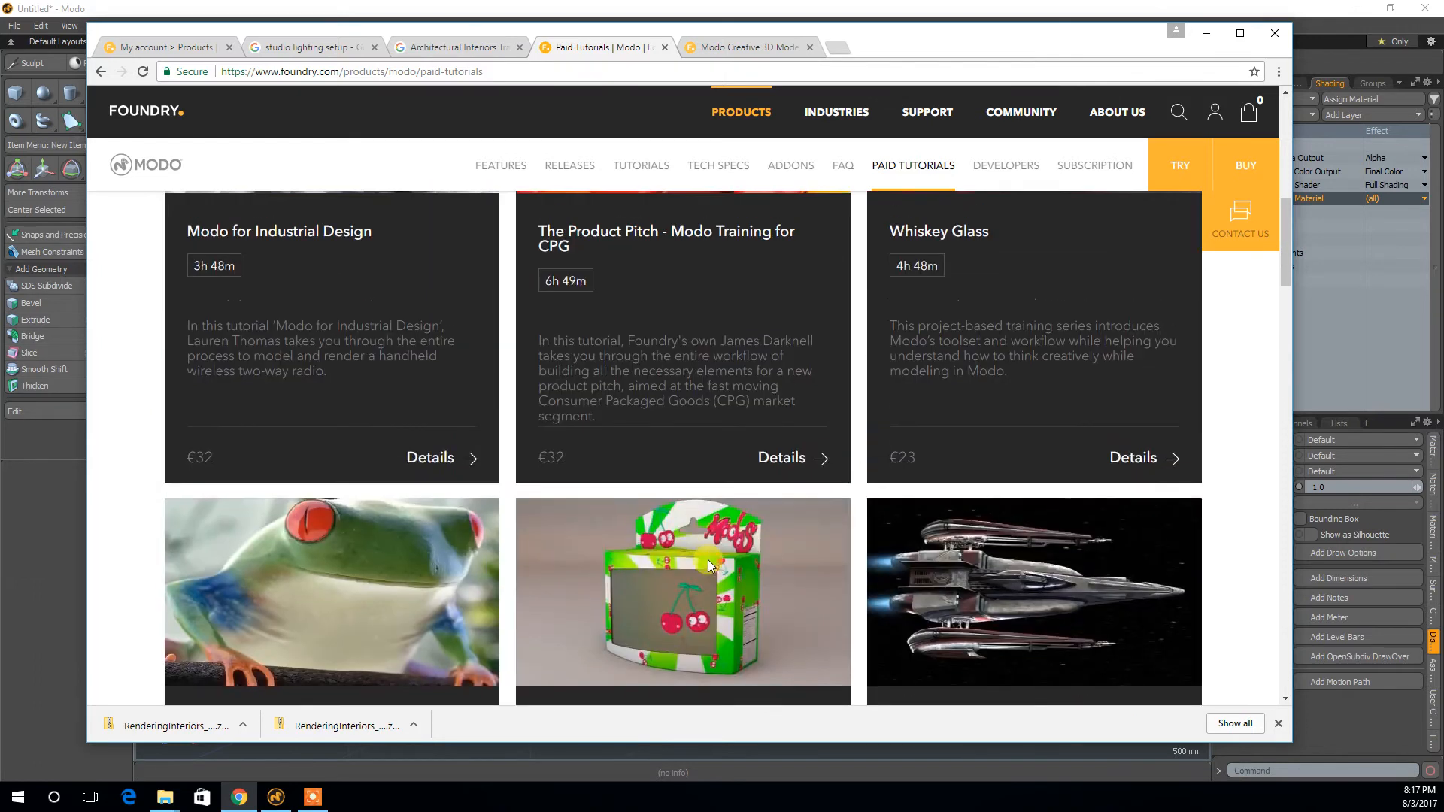
scroll(710, 555, "down", 4)
scroll(711, 556, "up", 8)
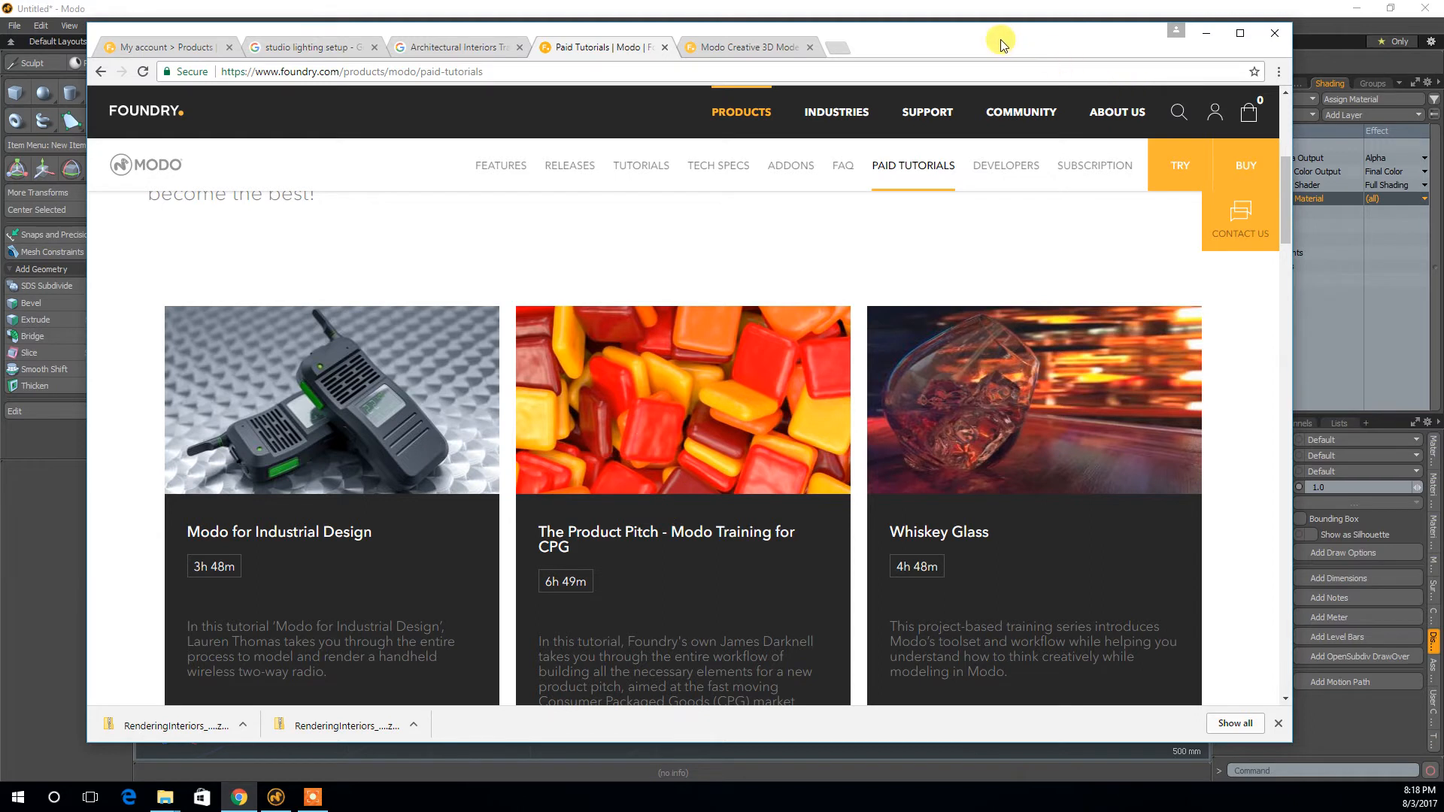
Switch back to Modo and set the Base Material's diffuse color to red with RGB values 0.8, 0.0, 0.26.
left_click_drag(1002, 41, 1443, 225)
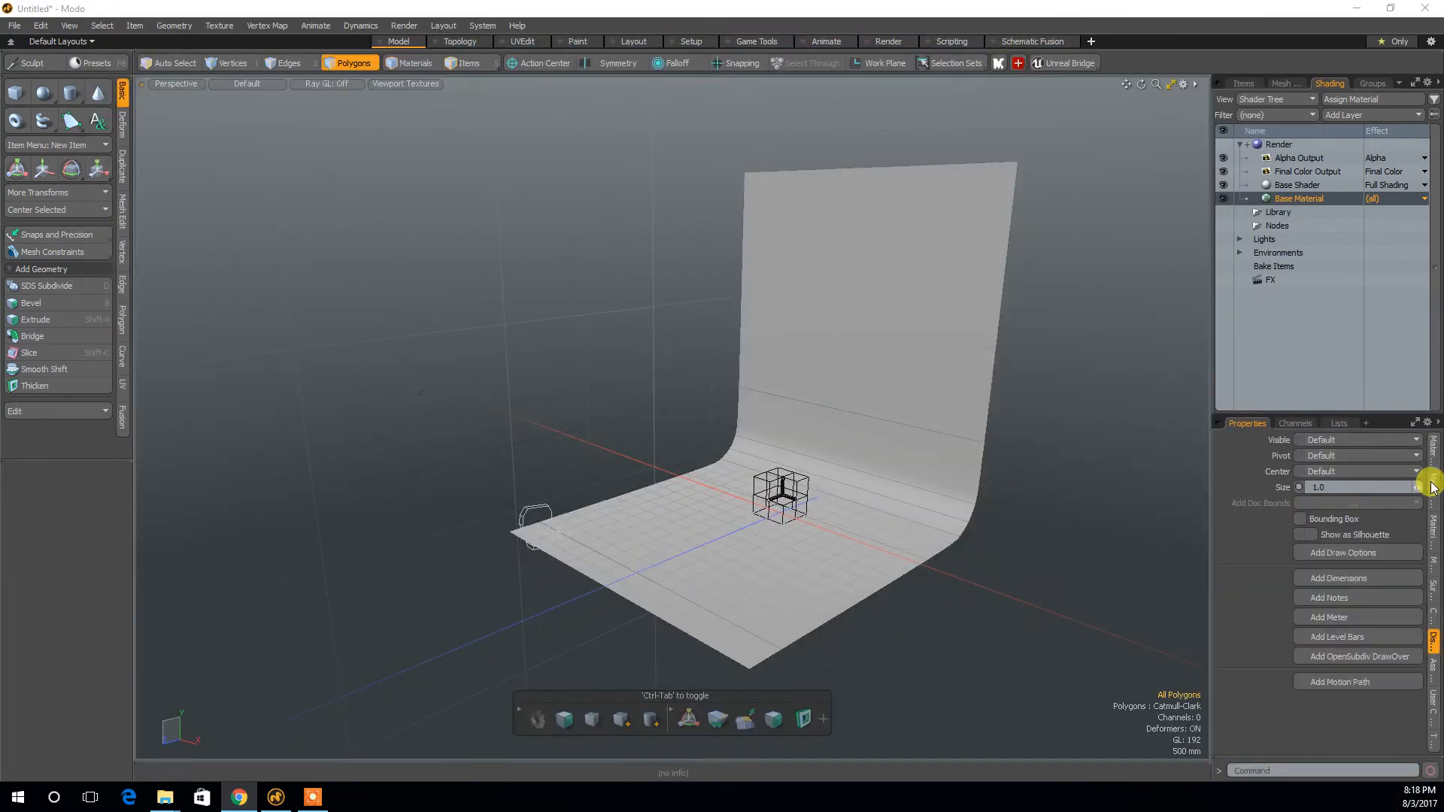
left_click(1434, 451)
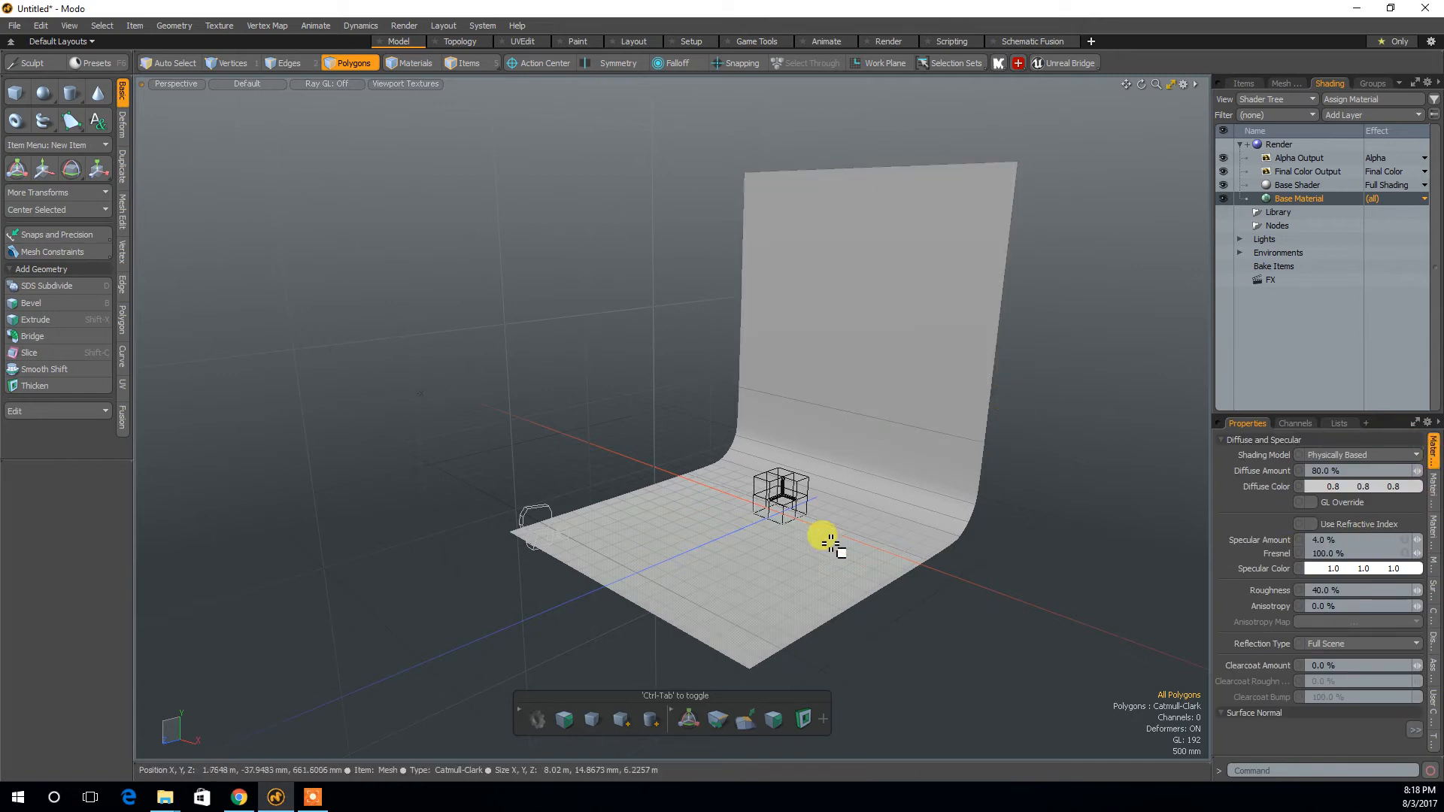
mouse_move(964, 617)
left_mouse_down("alt")
mouse_move(1016, 603)
mouse_move(984, 597)
left_mouse_up("alt")
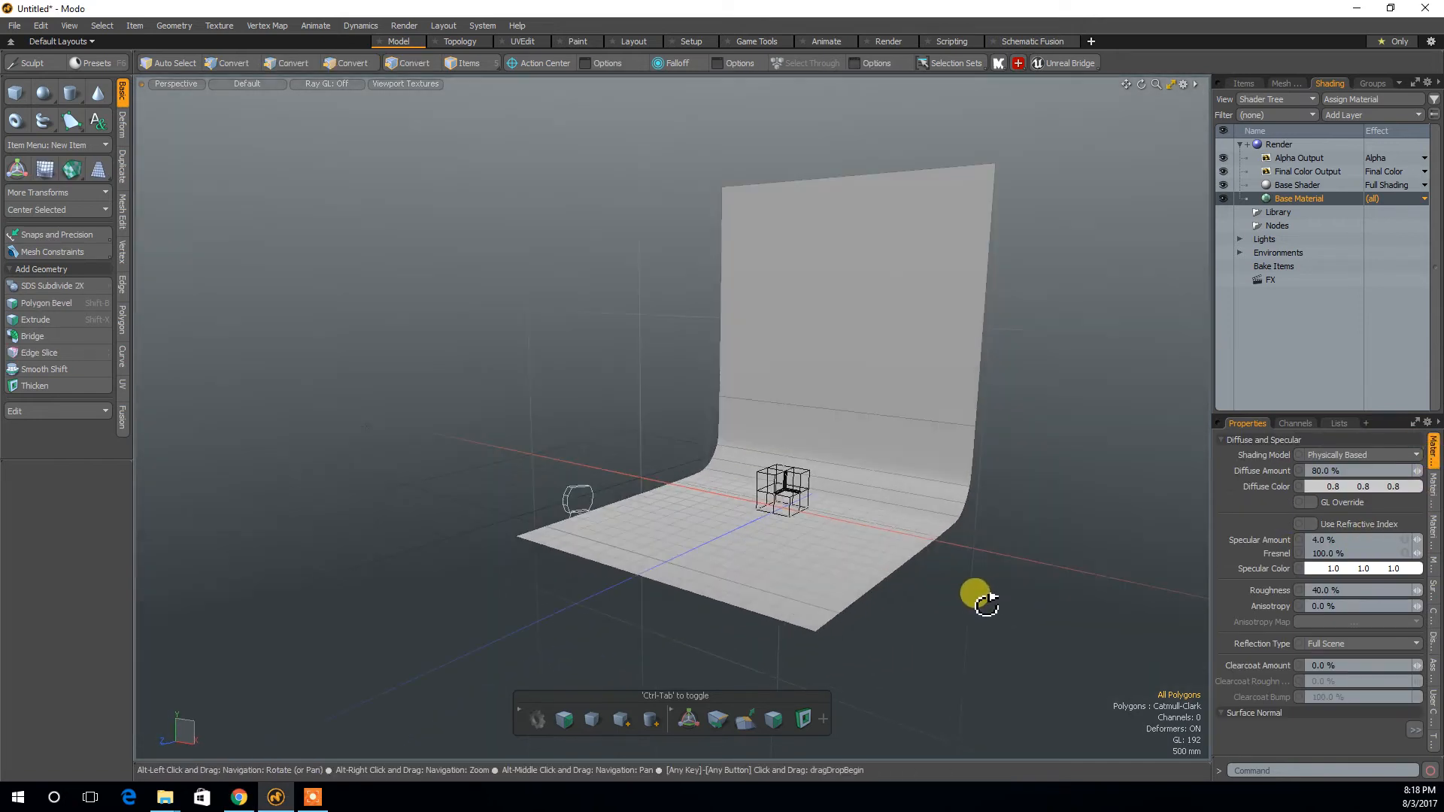
left_click(1316, 489)
mouse_move(969, 395)
left_mouse_down()
mouse_move(1038, 396)
mouse_move(1000, 323)
mouse_move(896, 443)
mouse_move(1025, 403)
mouse_move(935, 349)
mouse_move(1049, 404)
left_mouse_up()
left_click_drag(1115, 273, 954, 272)
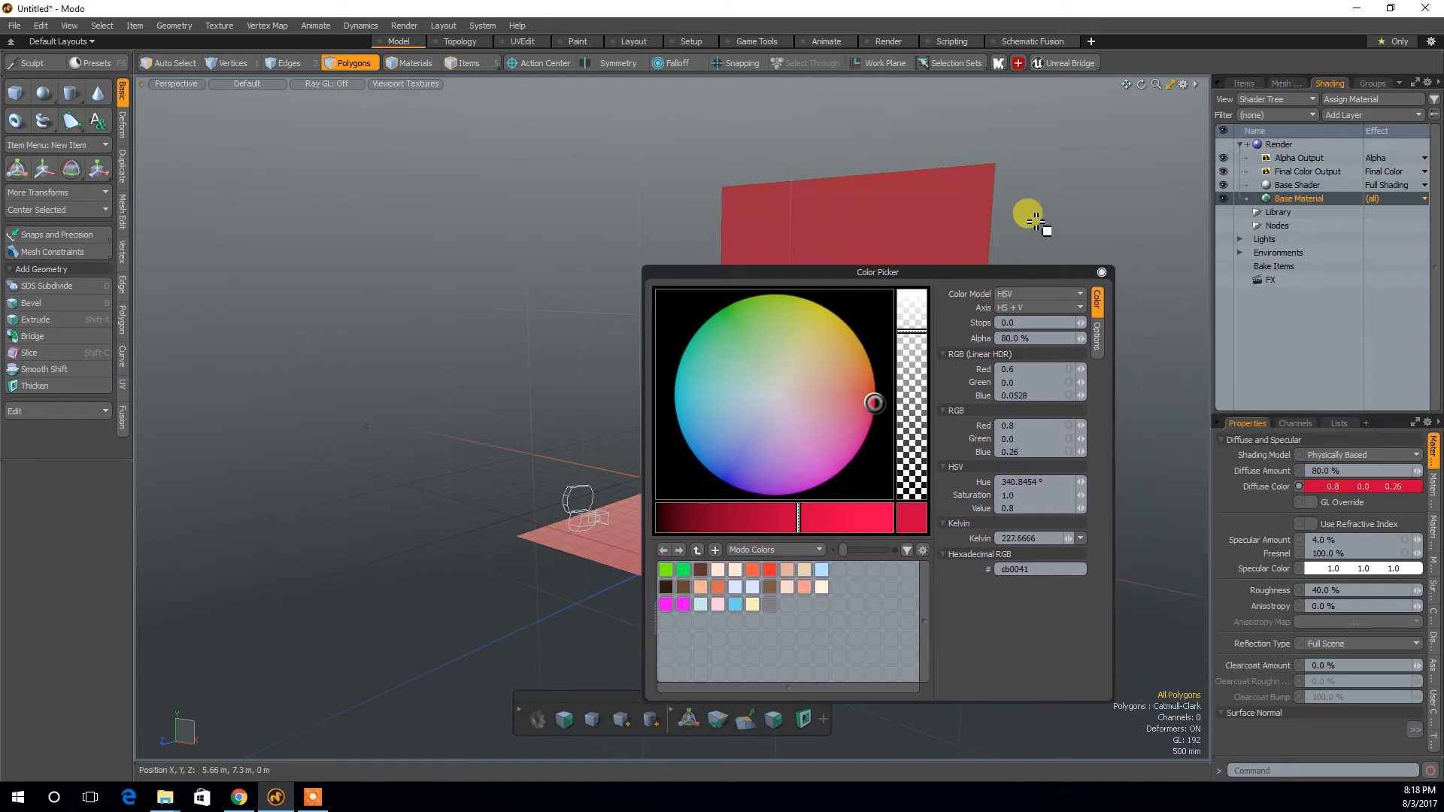
left_click(1102, 275)
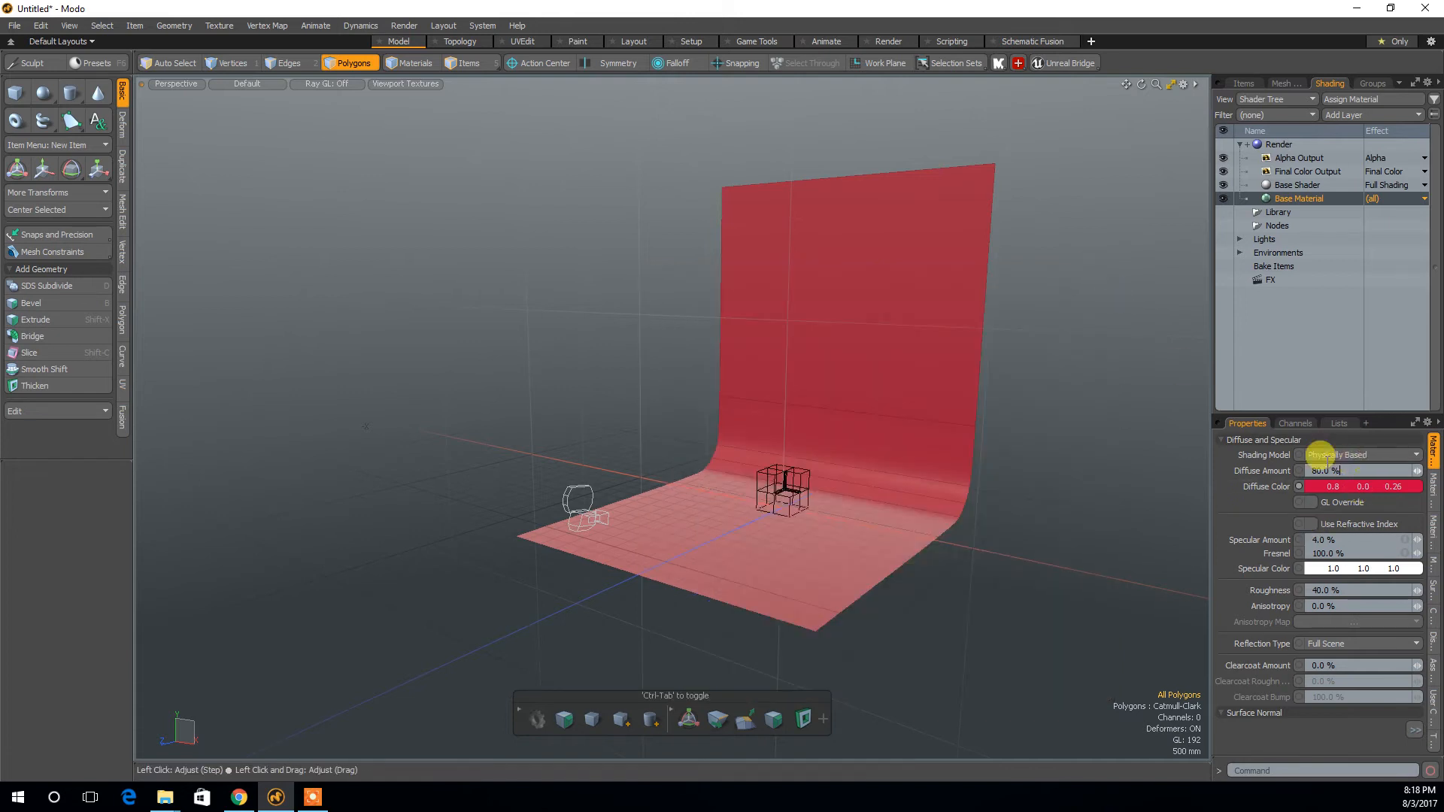
Try diffuse amounts of 10%, 80% and 100% on the Base Material, and return it to 80%.
type("100")
key("Return")
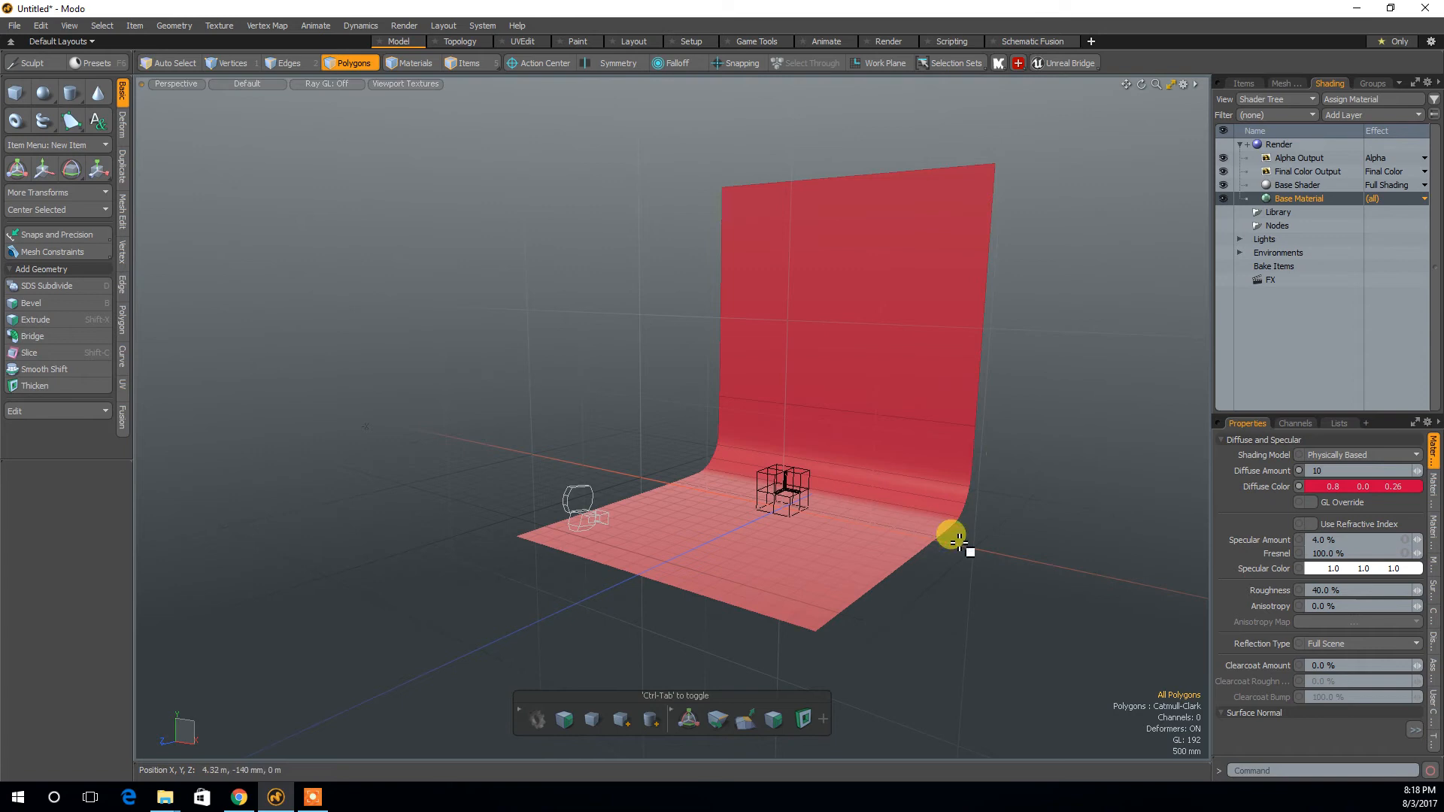
key("Return")
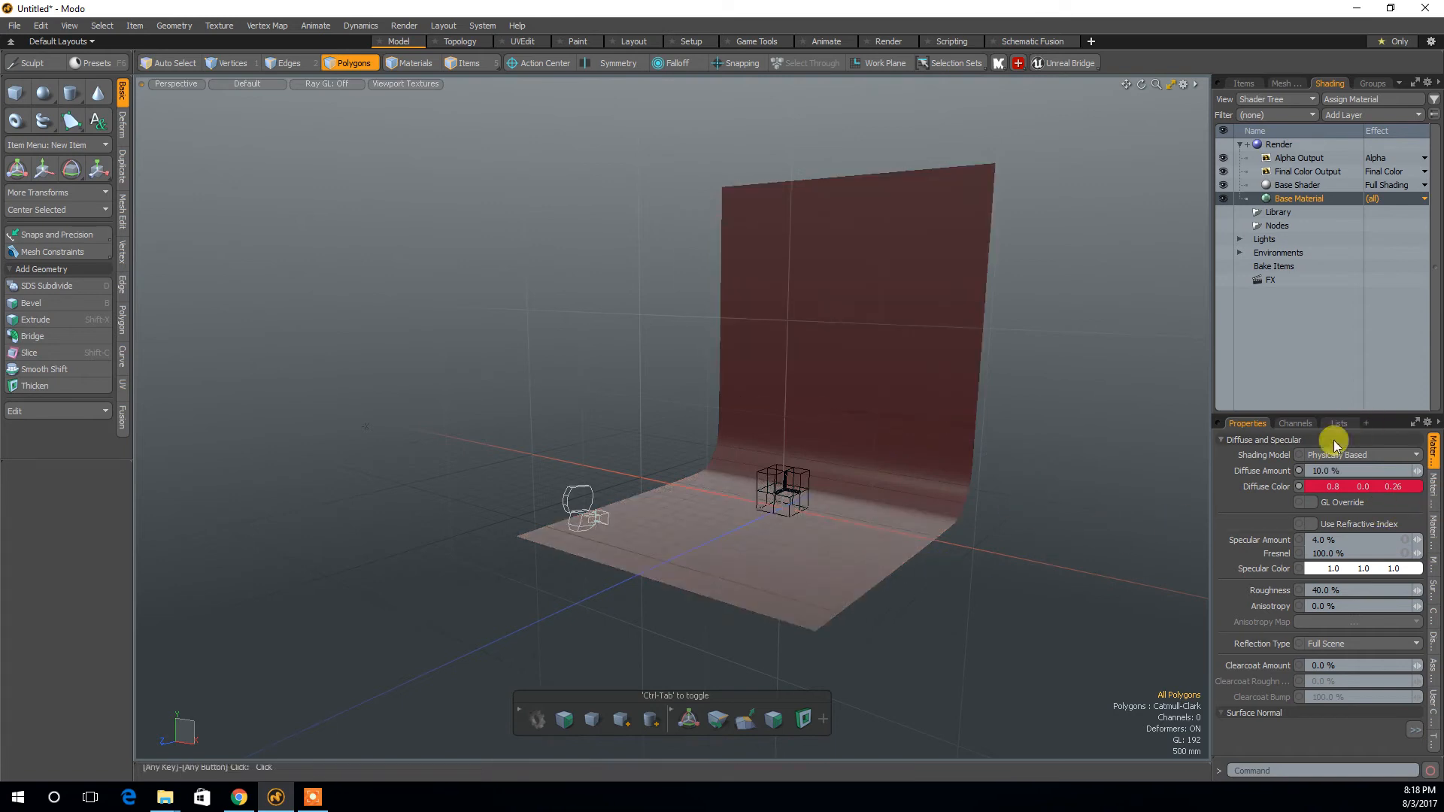
left_click(1356, 470)
type("80")
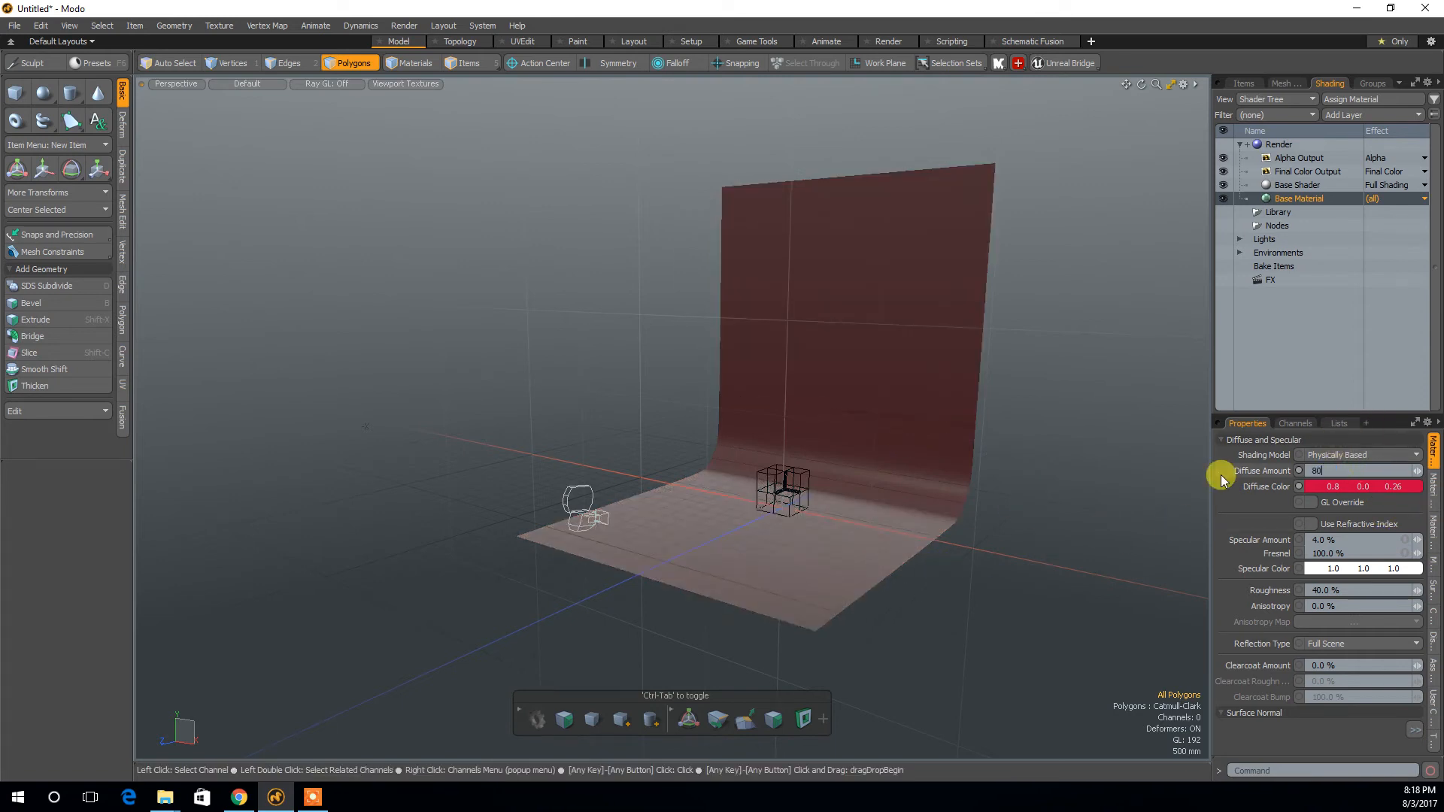
left_click(1088, 531)
type("100")
key("Return")
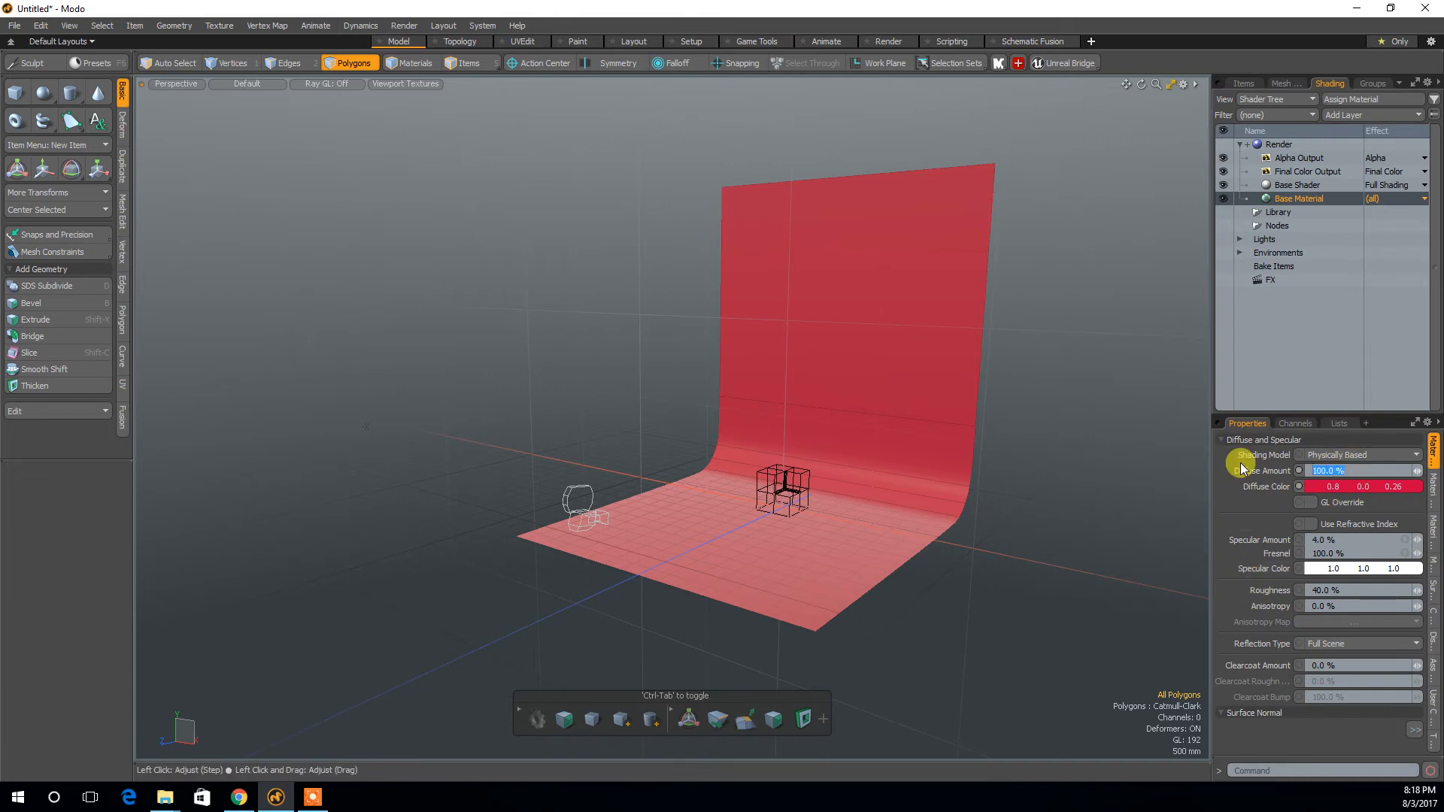
left_click(1142, 551)
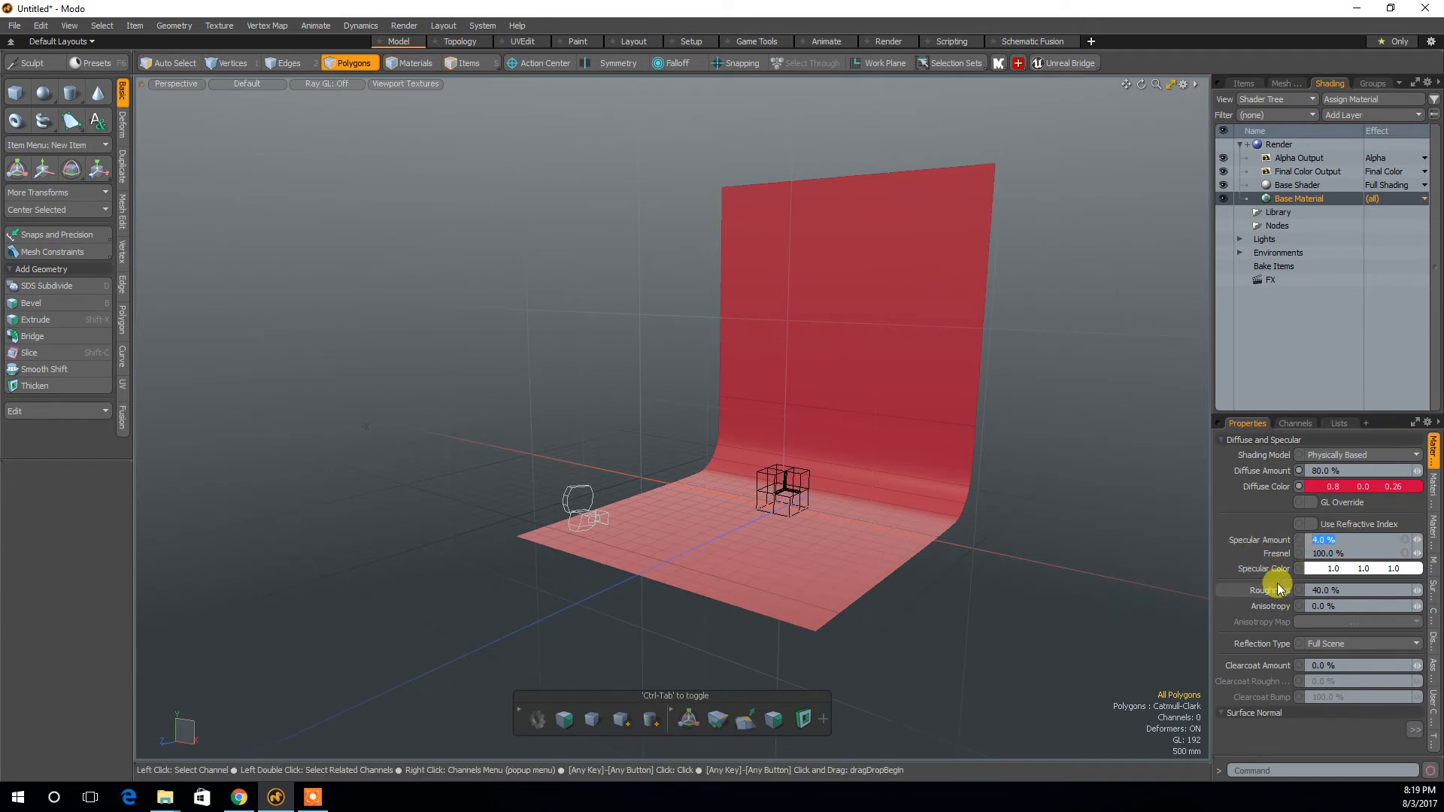
Try a specular amount of 100% on the Base Material, examine the backdrop, and undo the change.
key("Return")
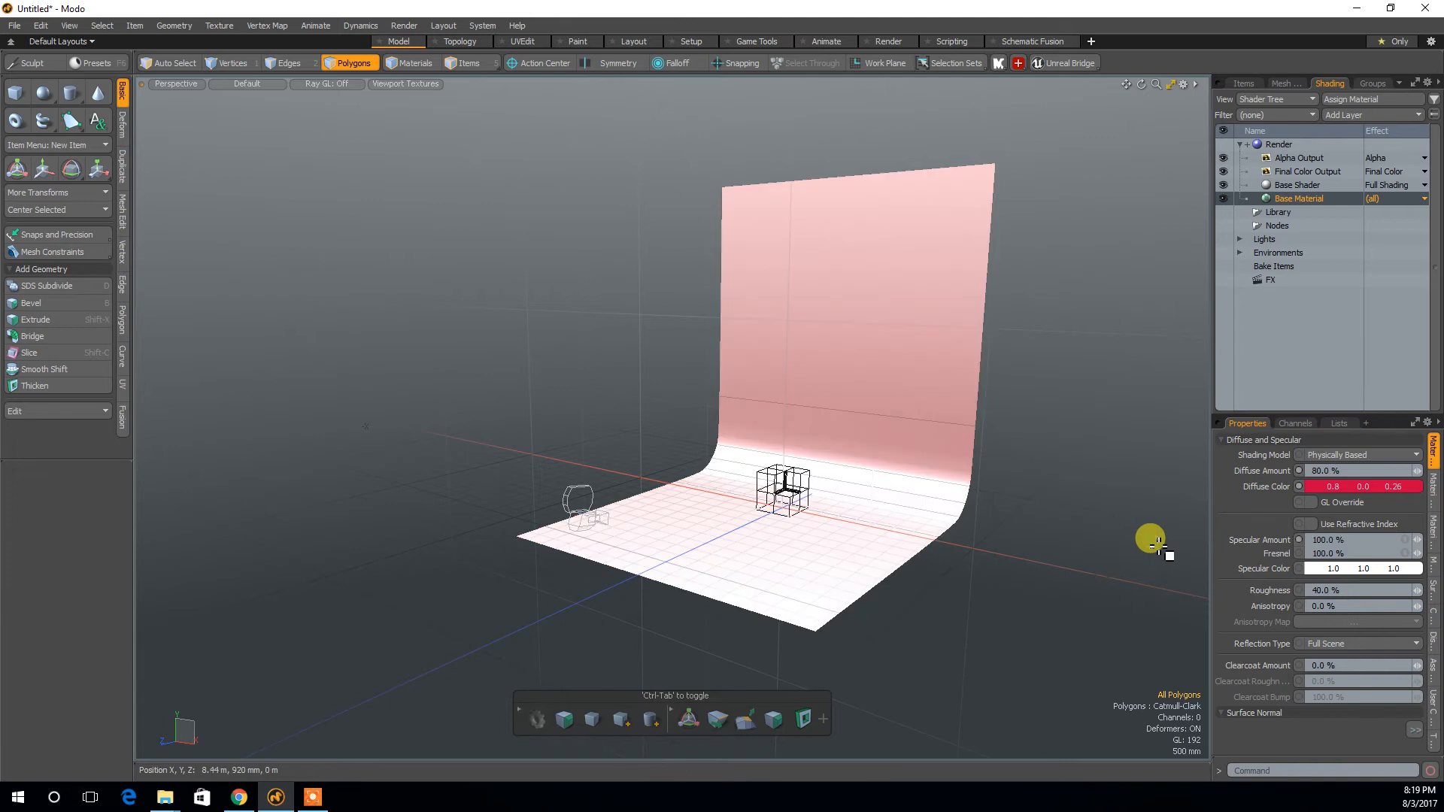
mouse_move(1043, 603)
left_mouse_down("alt")
mouse_move(1008, 564)
mouse_move(944, 634)
mouse_move(1025, 619)
mouse_move(951, 635)
mouse_move(950, 690)
mouse_move(1094, 611)
mouse_move(1174, 541)
mouse_move(958, 477)
mouse_move(1055, 605)
mouse_move(973, 625)
mouse_move(796, 606)
mouse_move(886, 286)
left_mouse_up("alt")
key("3")
left_click_drag(1015, 625, 1029, 558, "alt")
key("ctrl+z")
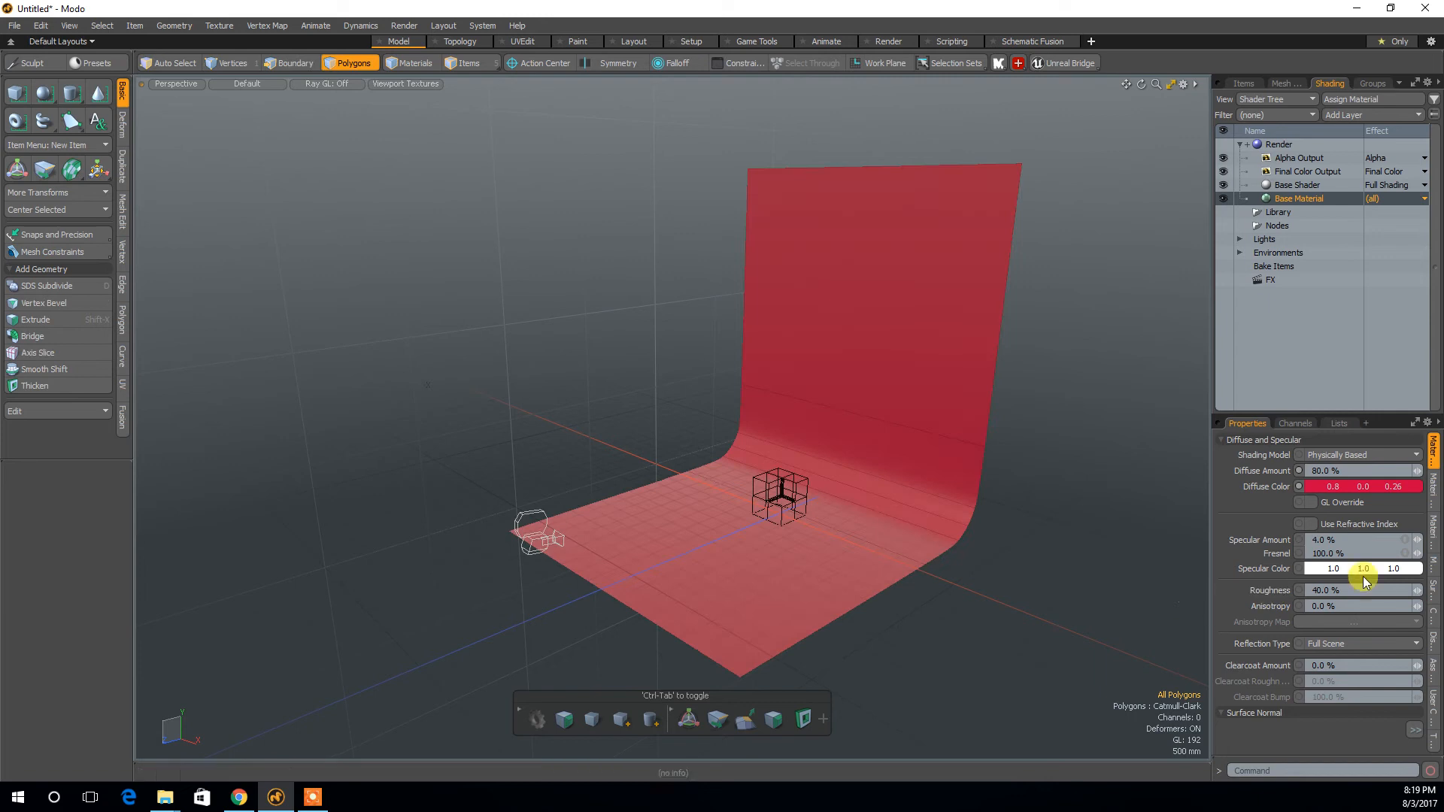
Set the Base Material's Fresnel to 0% and view the effect on the backdrop.
mouse_move(977, 647)
left_mouse_down("alt")
mouse_move(977, 623)
mouse_move(982, 636)
left_mouse_up("alt")
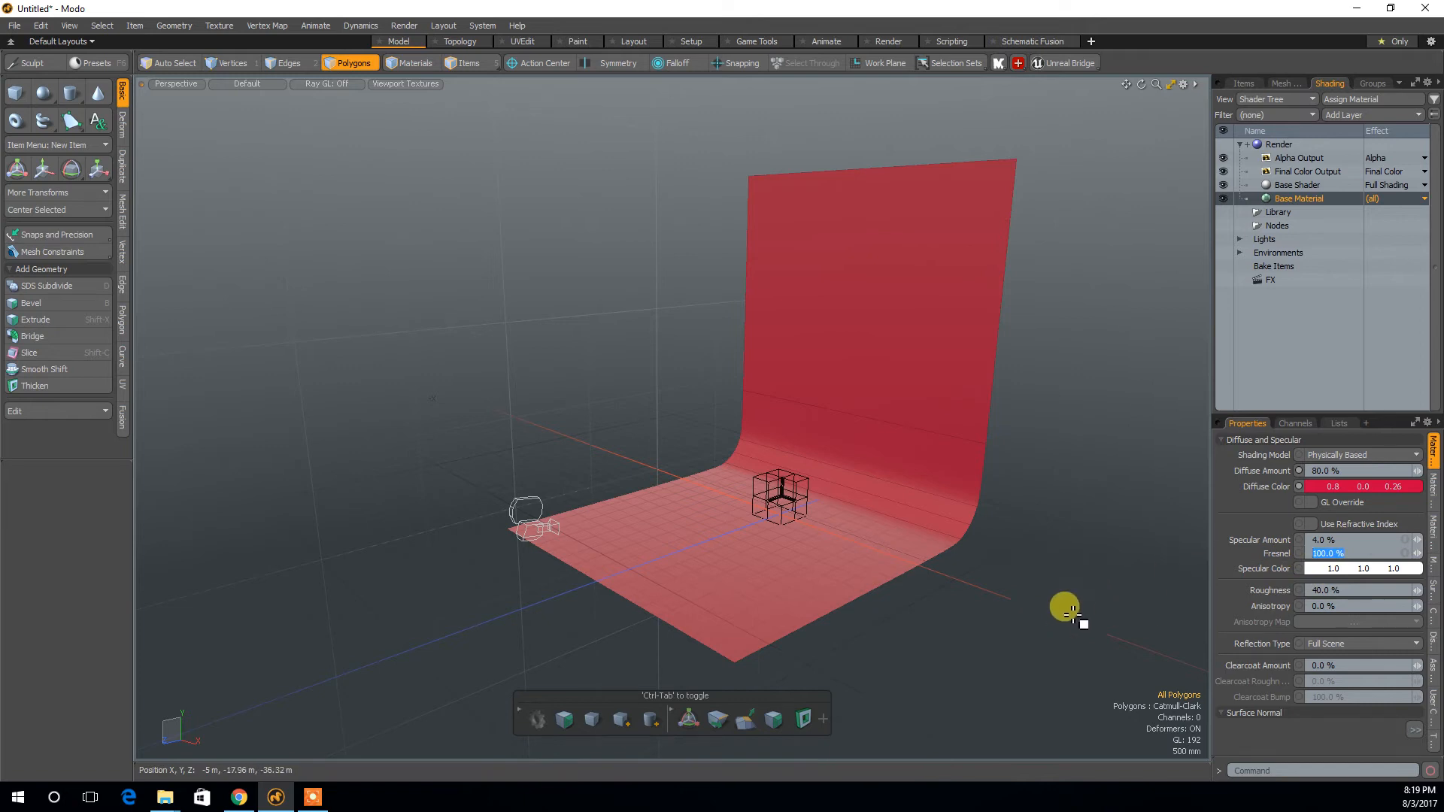
left_click_drag(1009, 607, 949, 653, "alt")
left_click_drag(1350, 555, 1222, 559)
type("0")
key("Return")
left_click_drag(1032, 682, 1095, 647, "alt")
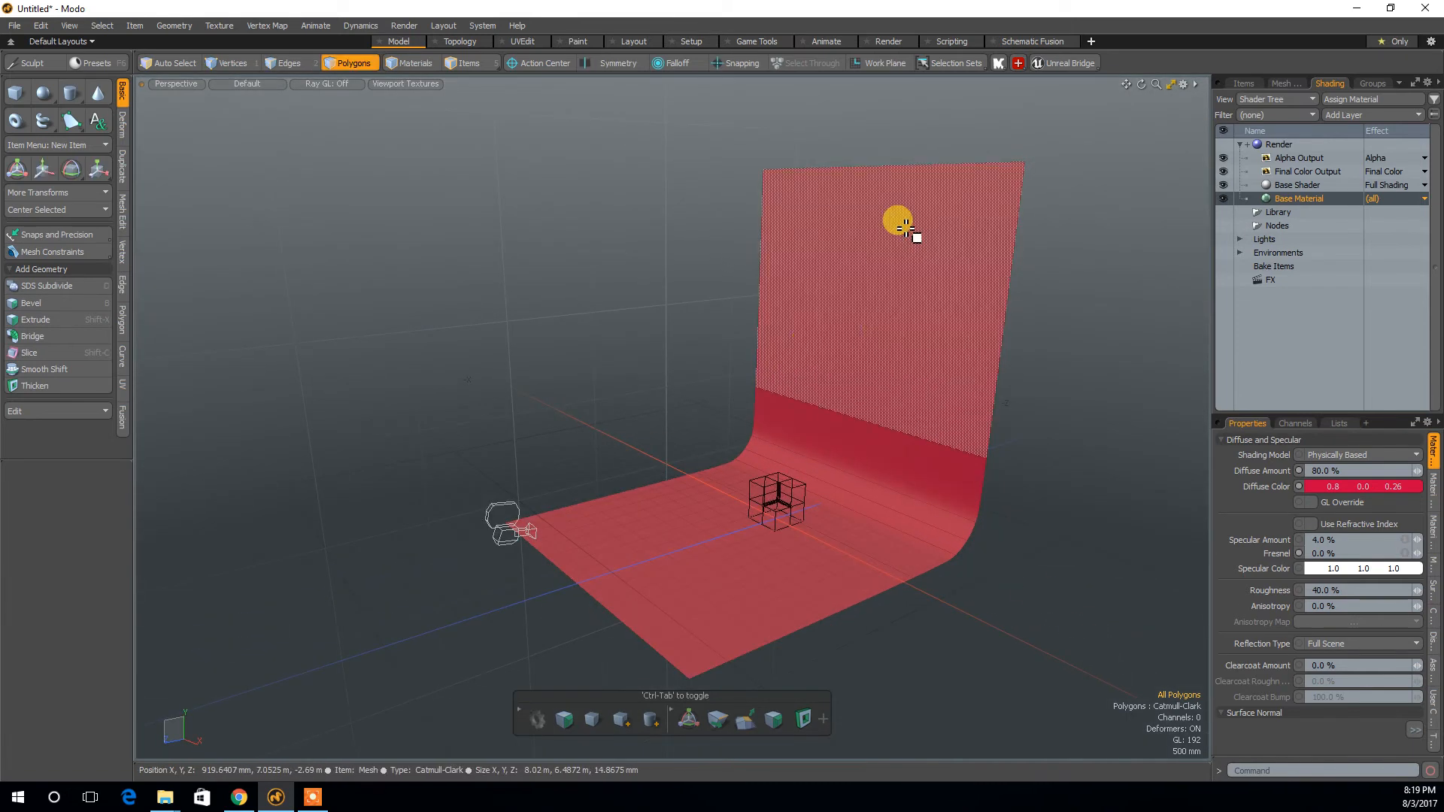
Examine the shading of the backdrop's floor and wall from different perspective angles and from the left view.
mouse_move(1019, 667)
left_mouse_down("alt")
mouse_move(993, 635)
mouse_move(964, 654)
mouse_move(992, 648)
mouse_move(977, 613)
mouse_move(1000, 684)
left_mouse_up("alt")
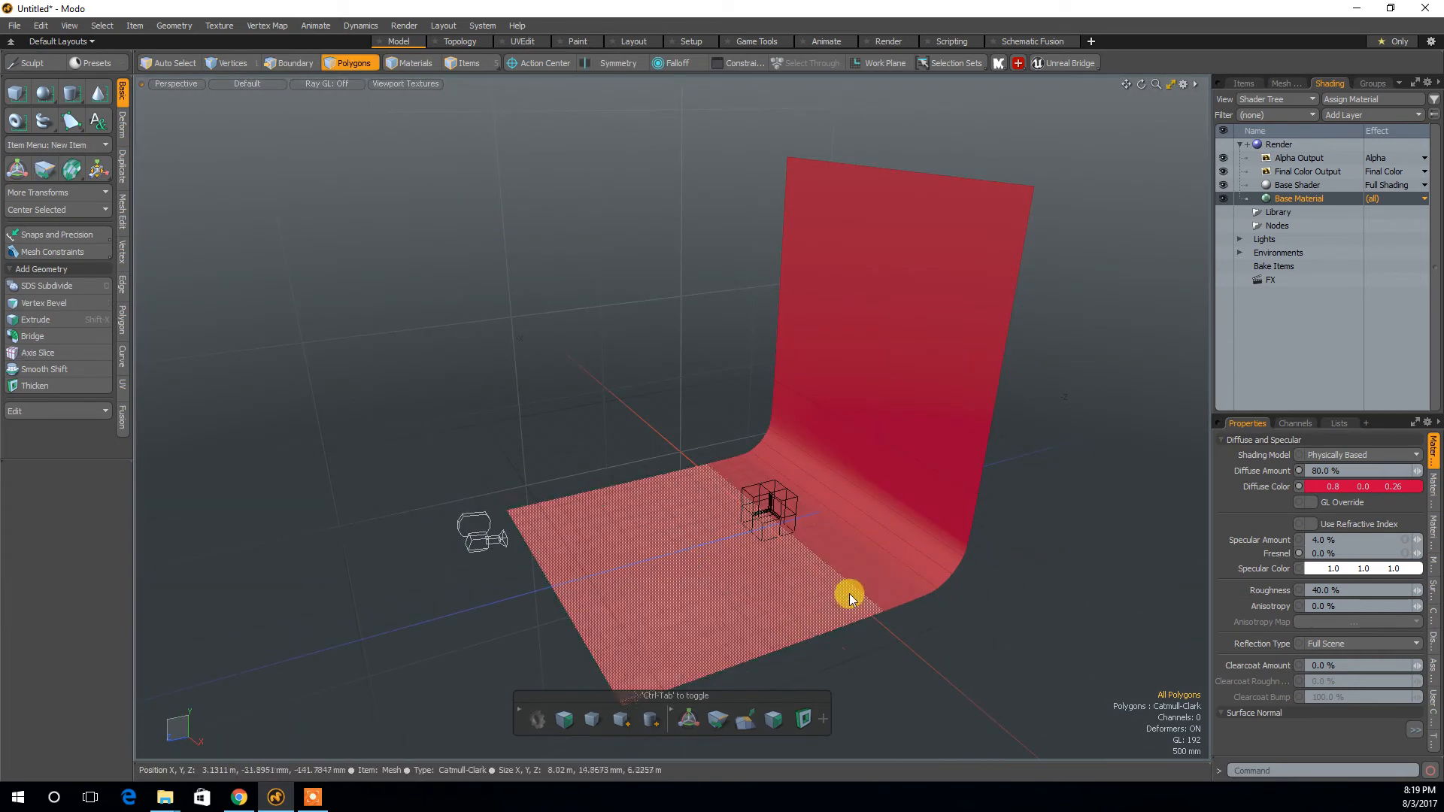
key("ctrl+space")
left_click(779, 596)
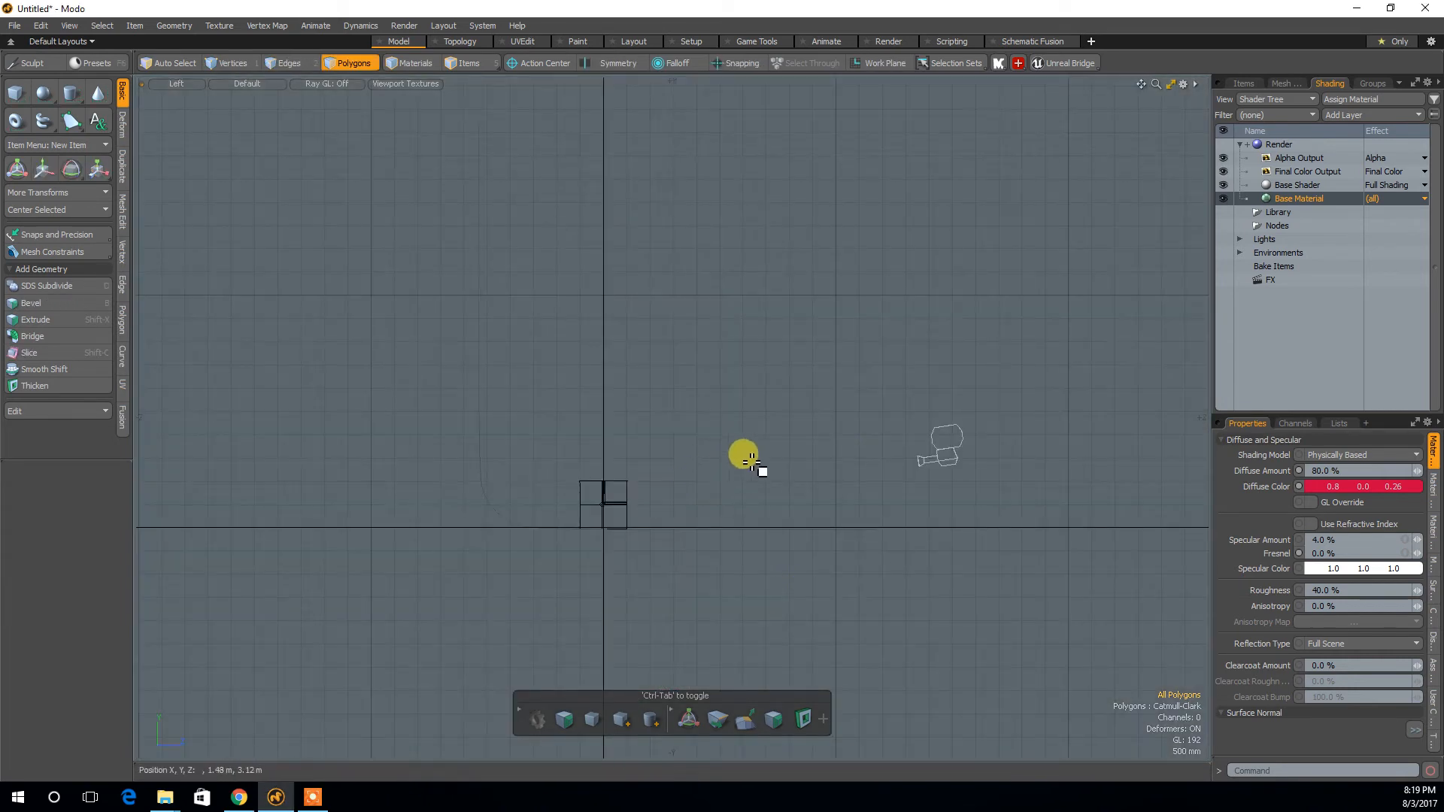
key("ctrl+space")
left_click(803, 313)
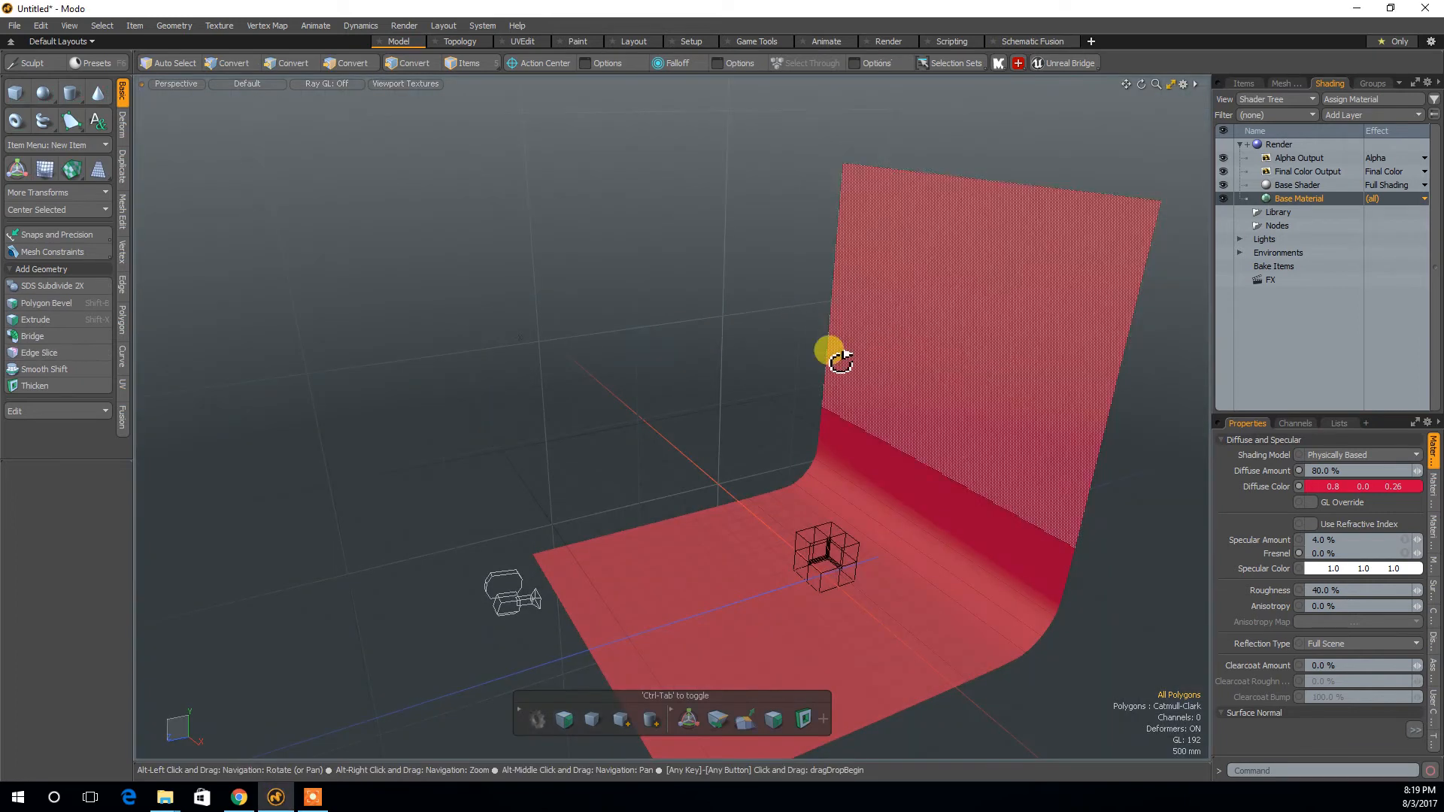
left_click_drag(832, 354, 704, 345, "alt")
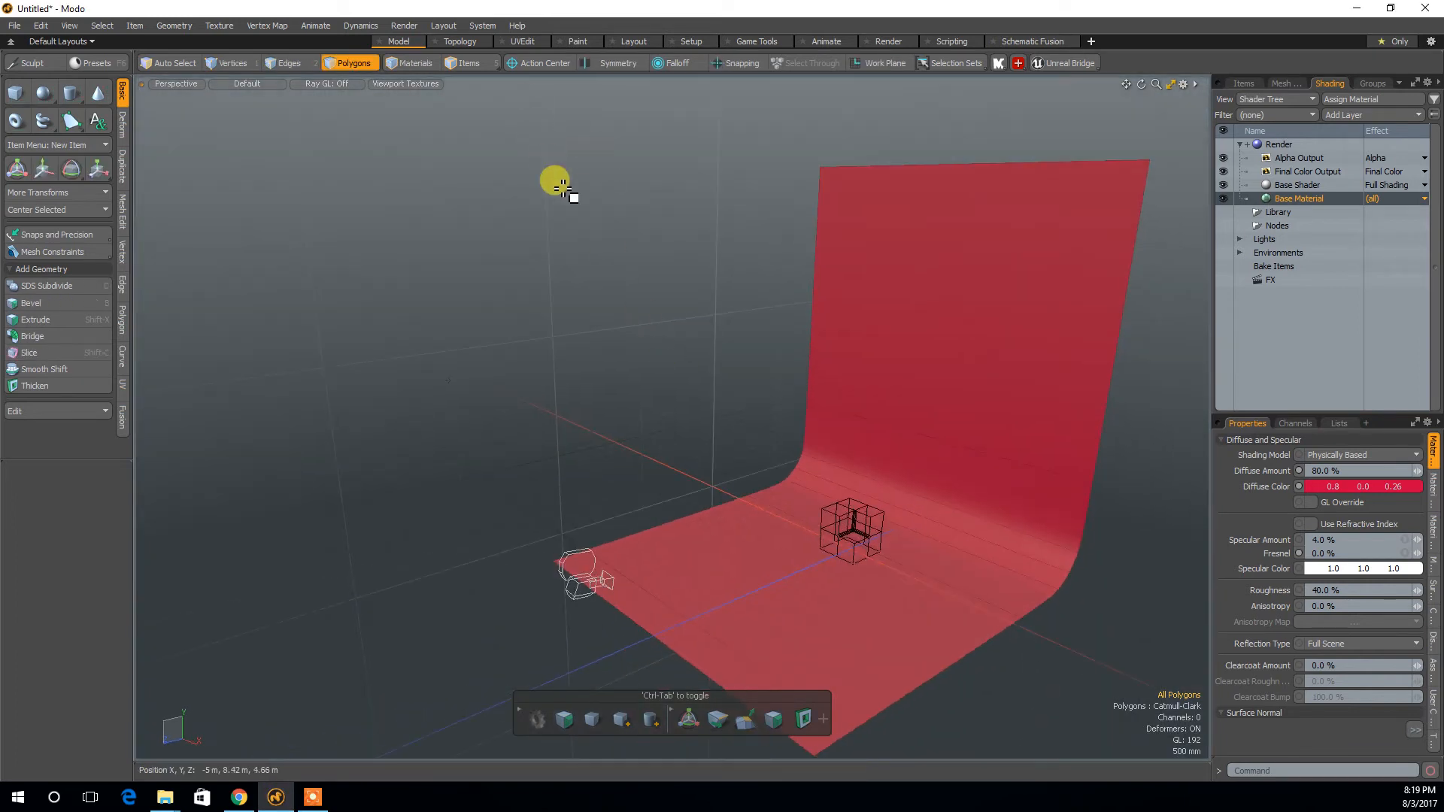
left_click(745, 557)
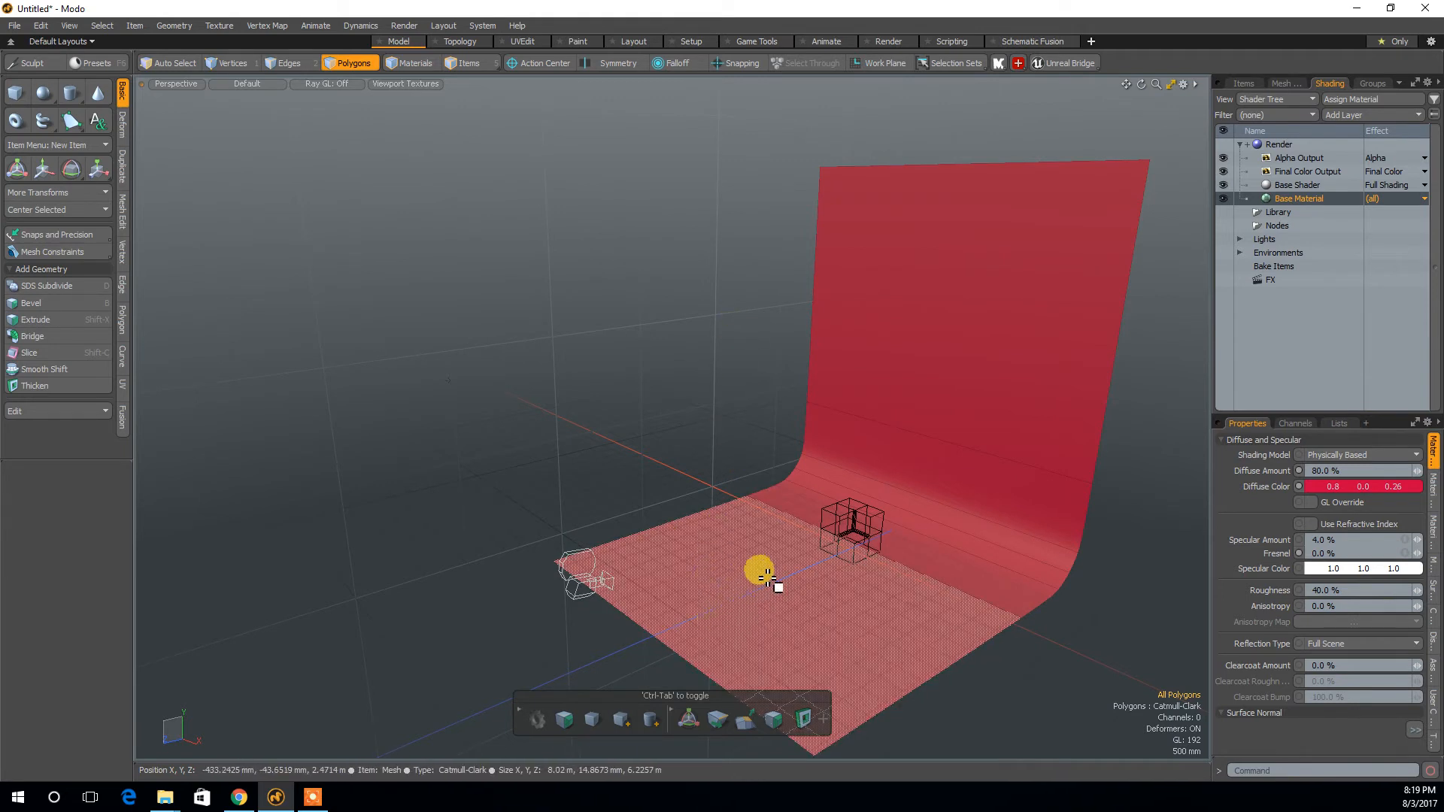
mouse_move(647, 463)
left_mouse_down("alt")
mouse_move(615, 448)
mouse_move(526, 481)
mouse_move(682, 444)
mouse_move(712, 485)
mouse_move(680, 462)
mouse_move(620, 455)
mouse_move(686, 471)
mouse_move(702, 452)
mouse_move(640, 480)
mouse_move(652, 444)
mouse_move(700, 422)
mouse_move(602, 398)
left_mouse_up("alt")
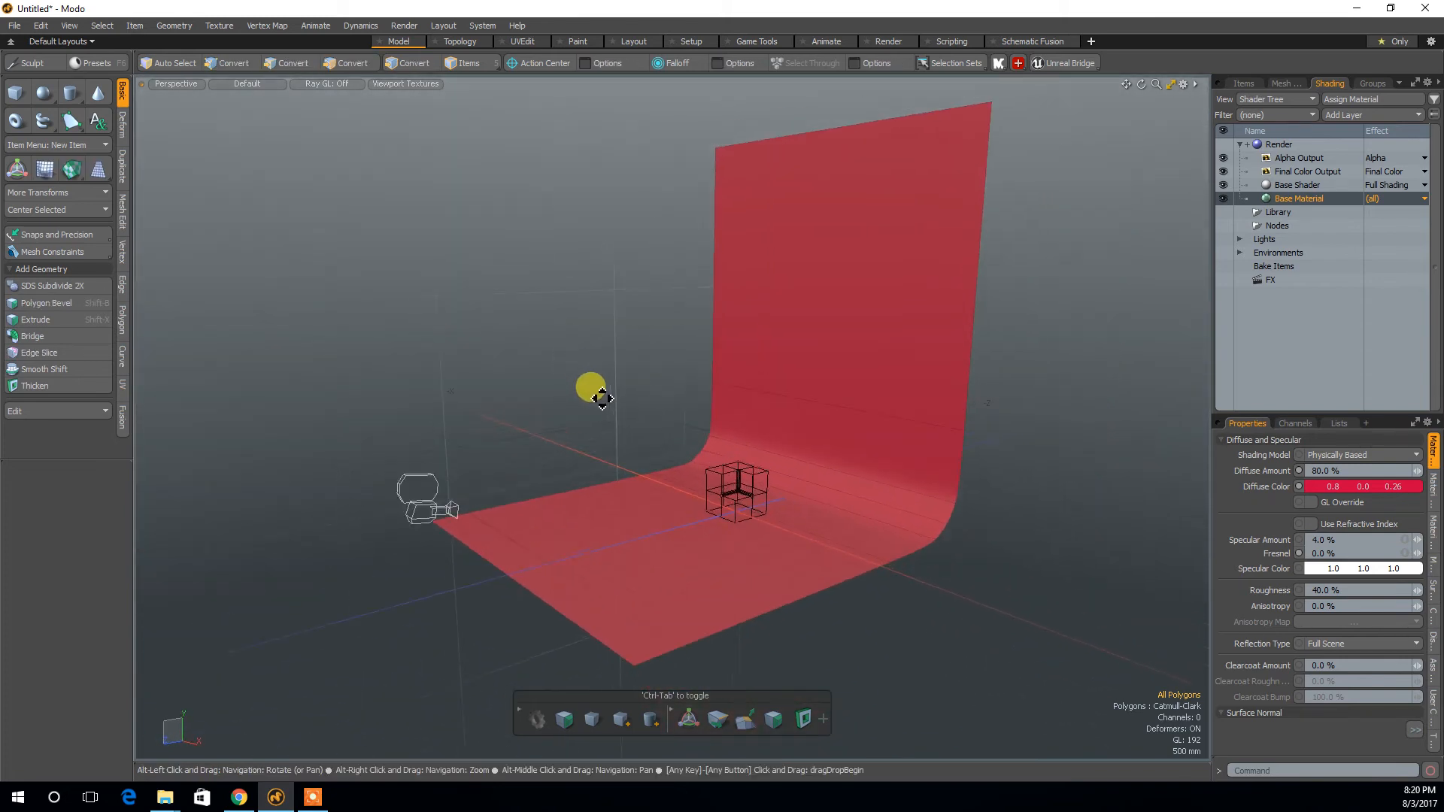
left_click_drag(997, 611, 1031, 624, "alt")
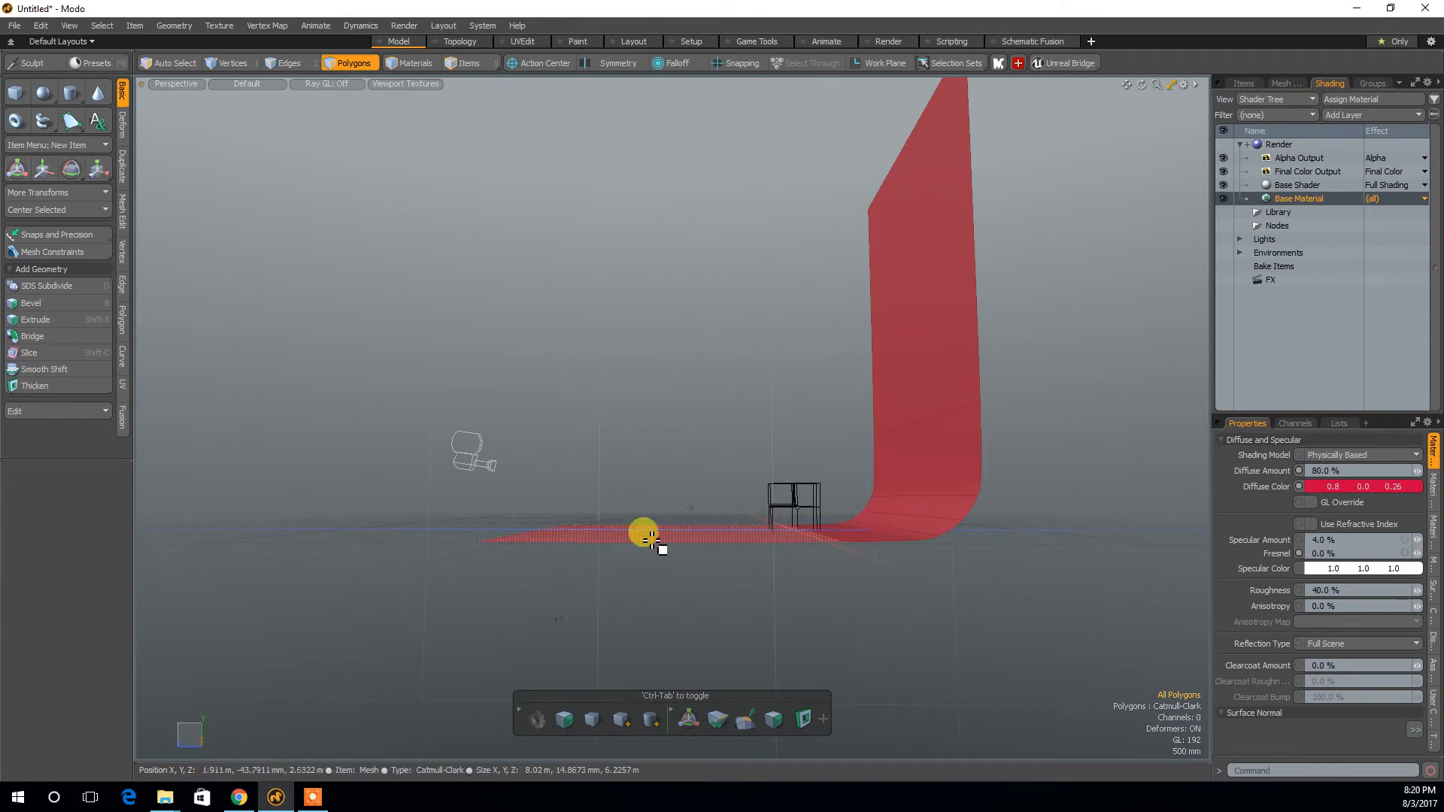
Set the Base Material's Fresnel to 100% while viewing the curved backdrop at an angle.
left_click_drag(1064, 481, 1079, 611, "alt")
left_click_drag(1119, 534, 1106, 419, "alt")
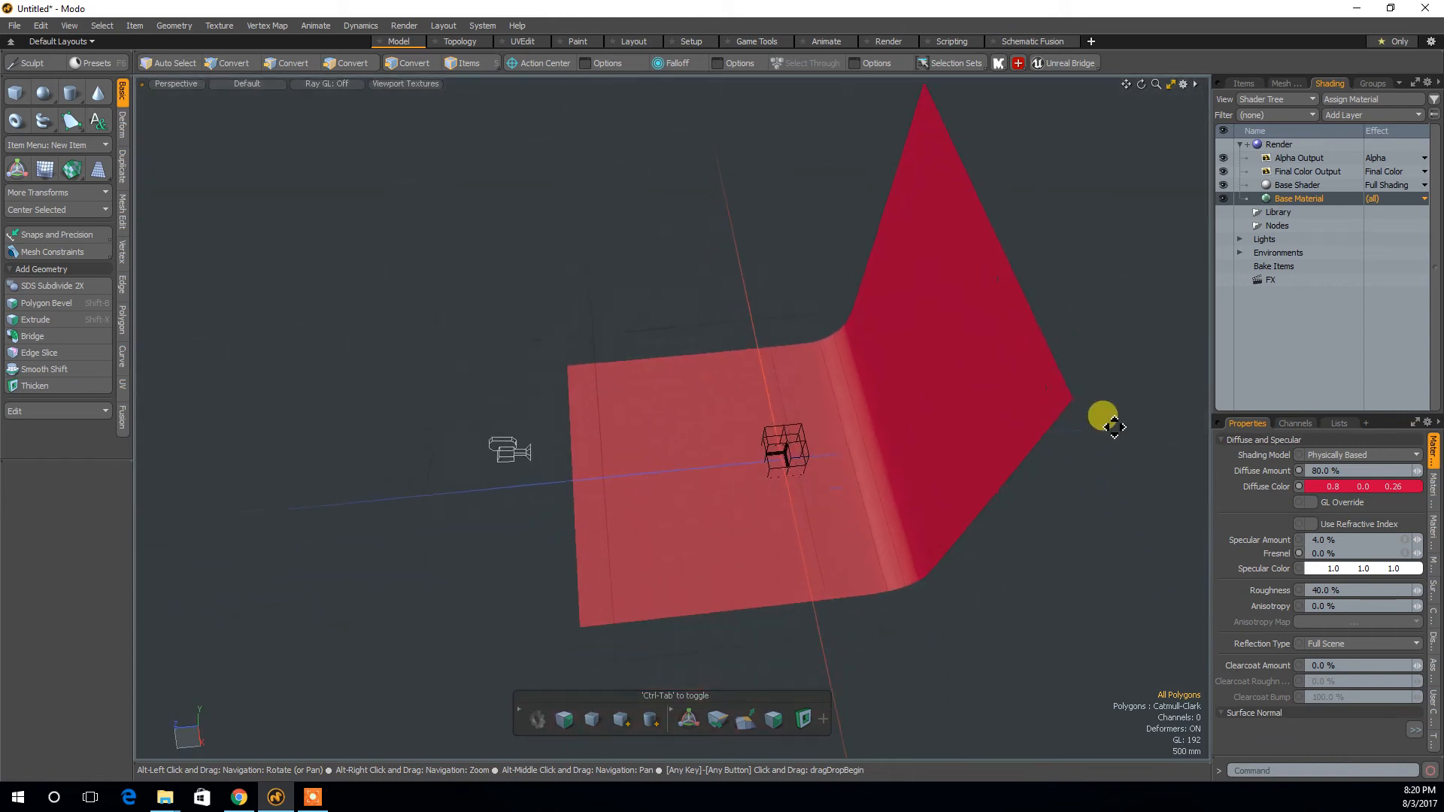
left_click(645, 462)
left_click_drag(941, 655, 1083, 557, "alt")
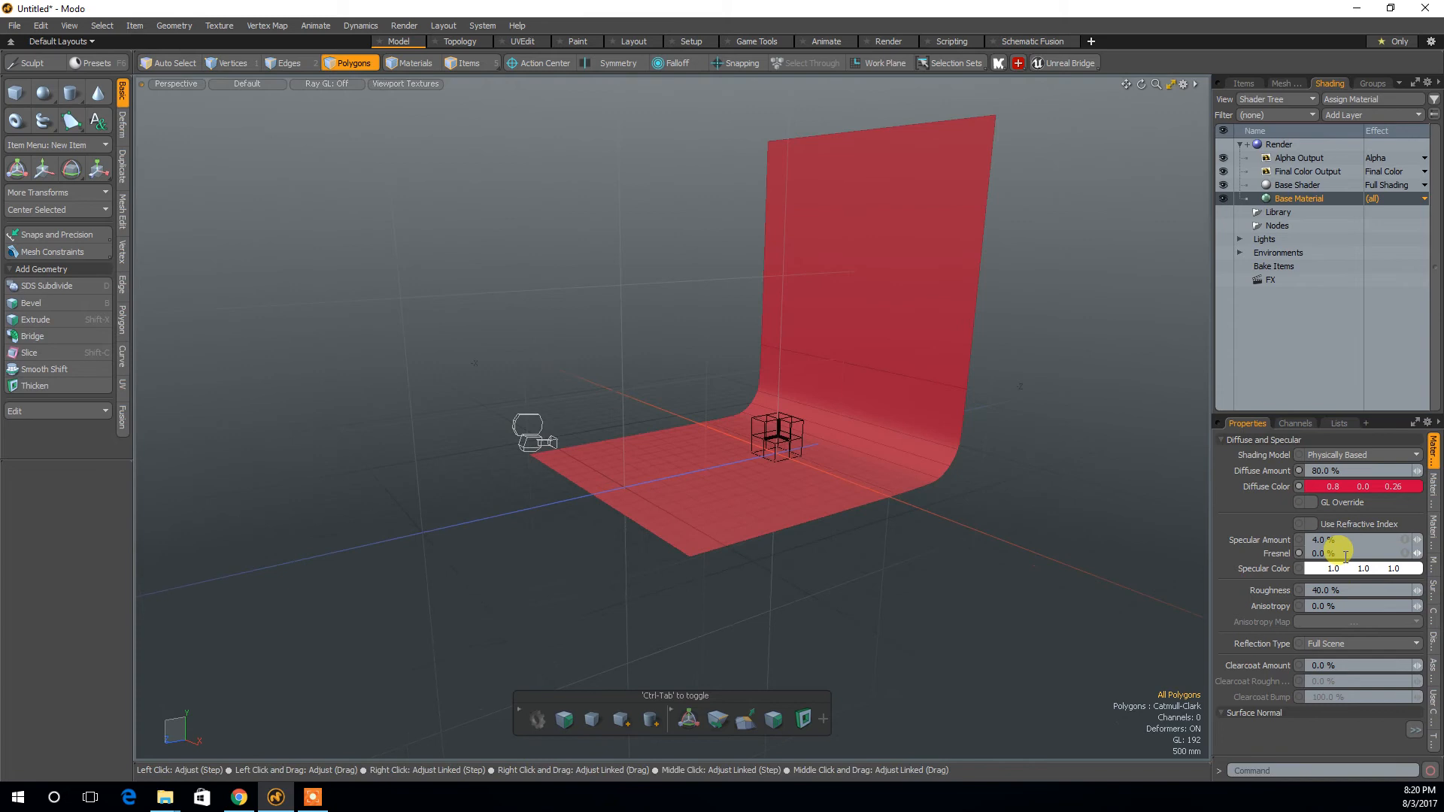
type("100")
left_click(920, 625)
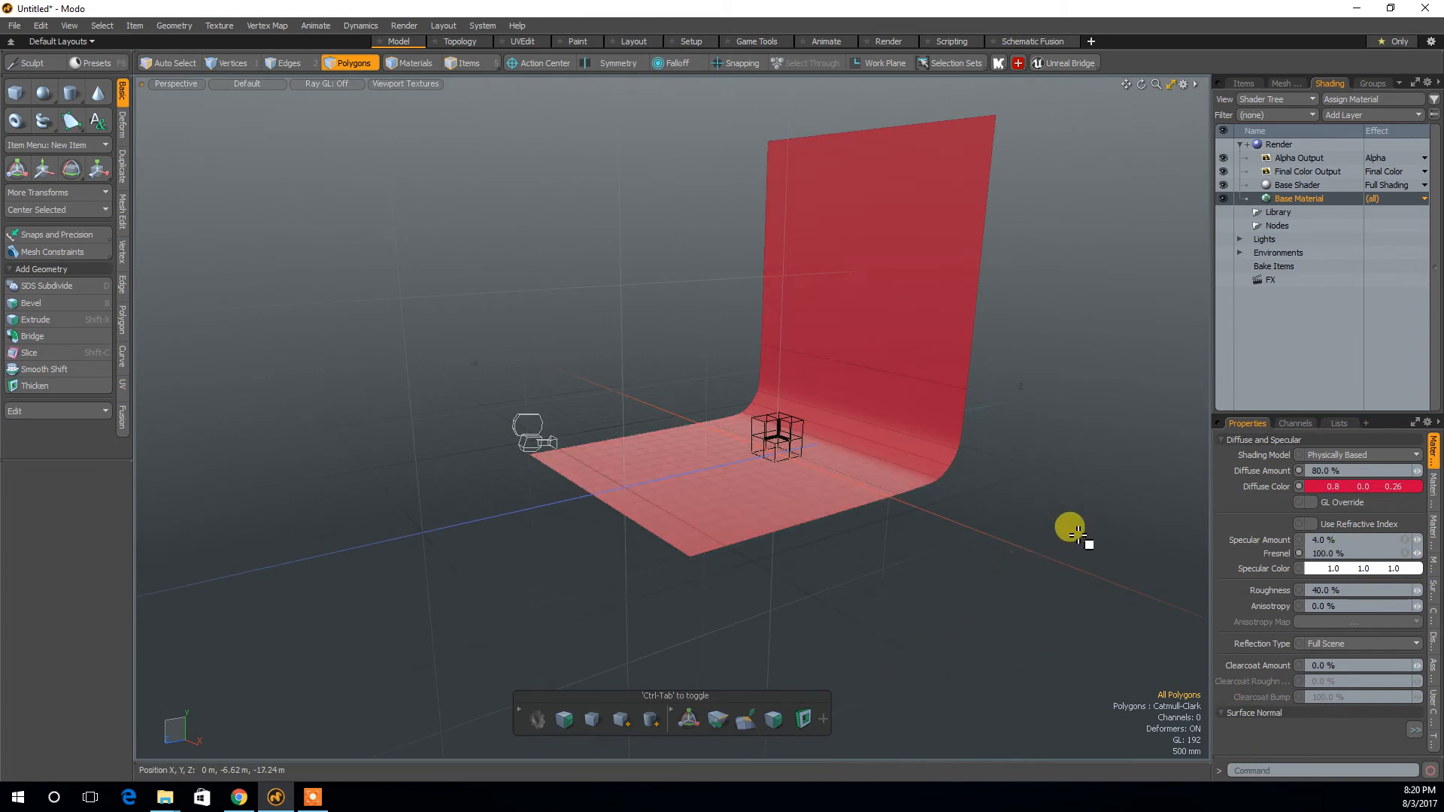
Examine how the backdrop's Fresnel shading changes between an overhead view and a close, low side view.
left_click_drag(1075, 533, 972, 732, "alt")
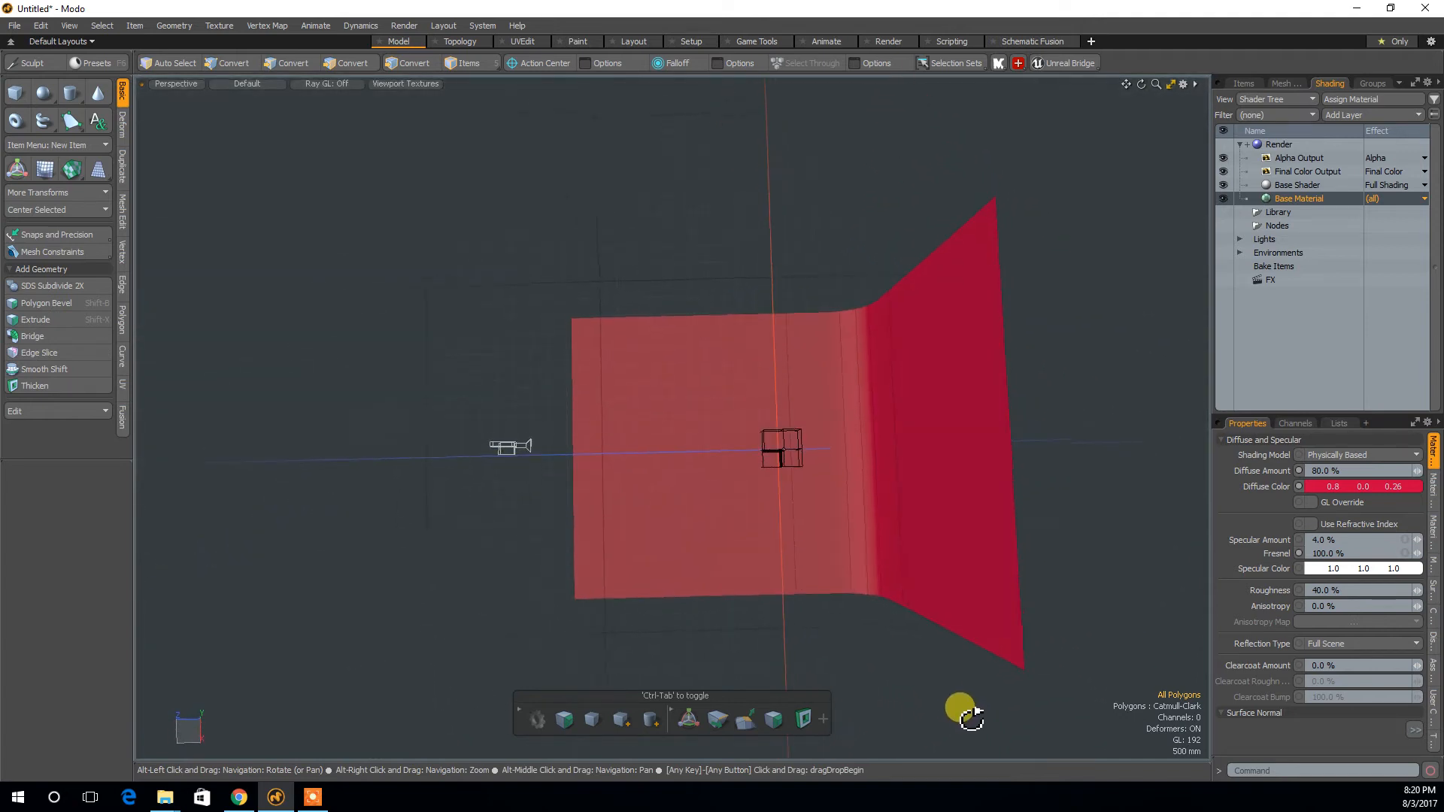
left_click_drag(732, 517, 787, 625, "alt")
left_click(733, 408)
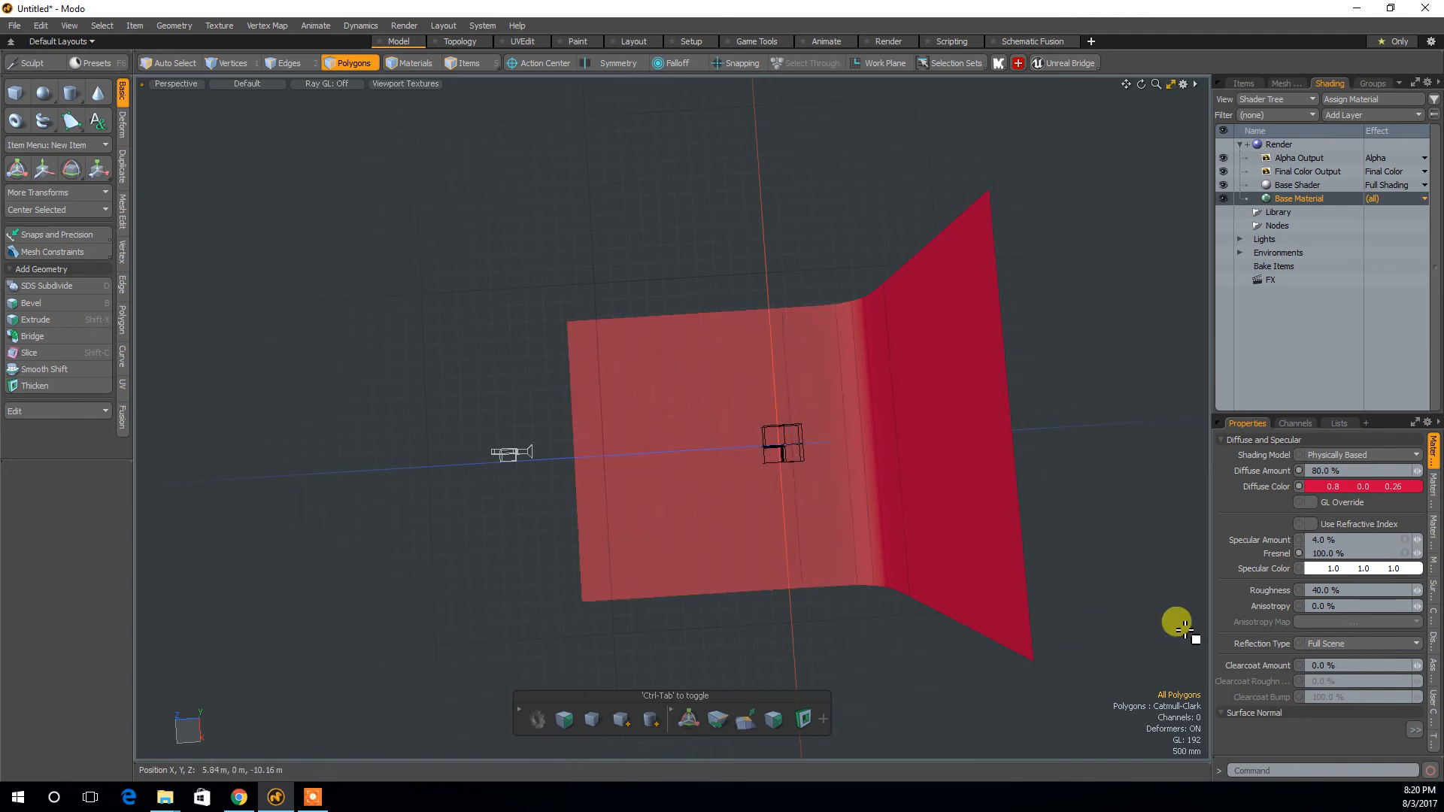
key("alt")
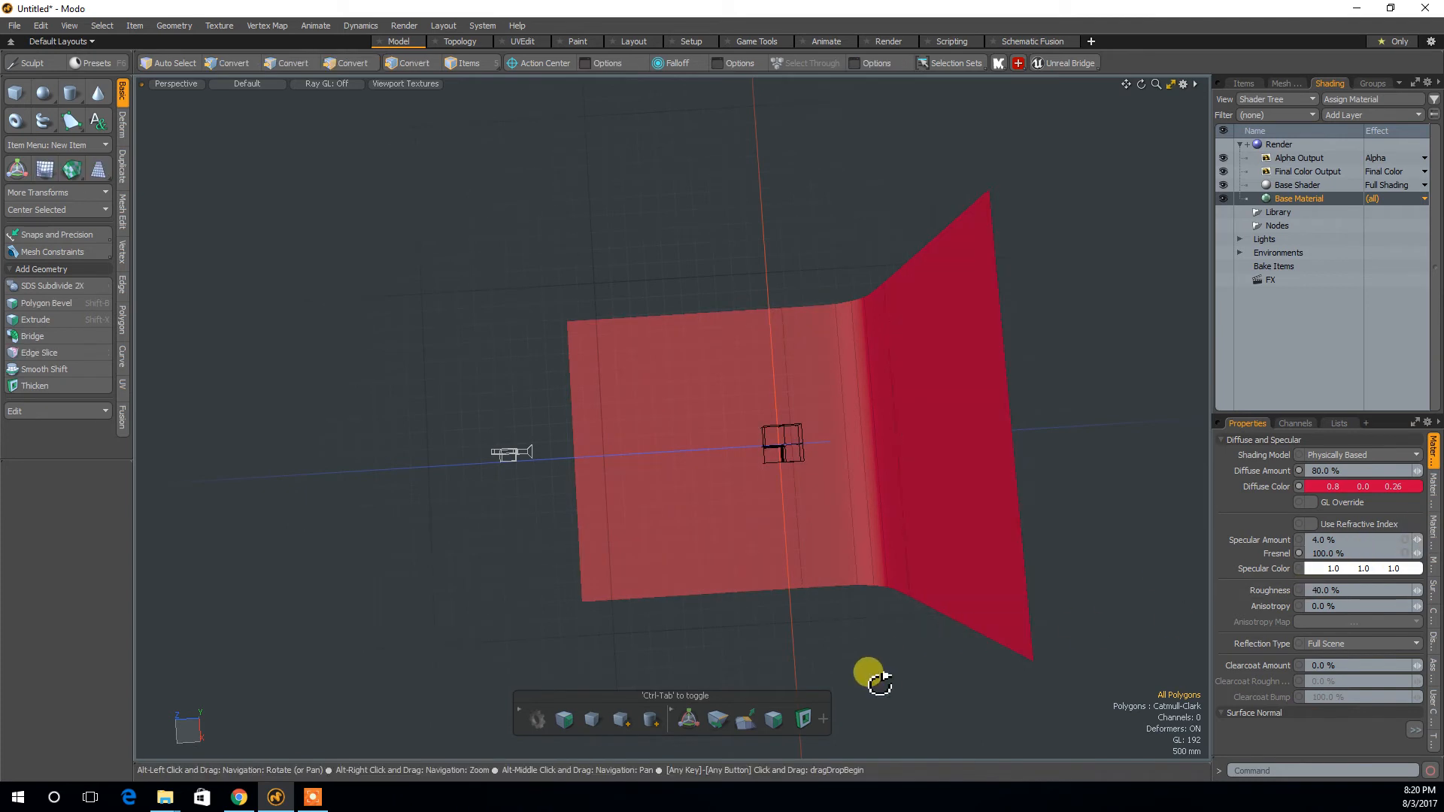
left_click_drag(880, 682, 873, 460, "alt")
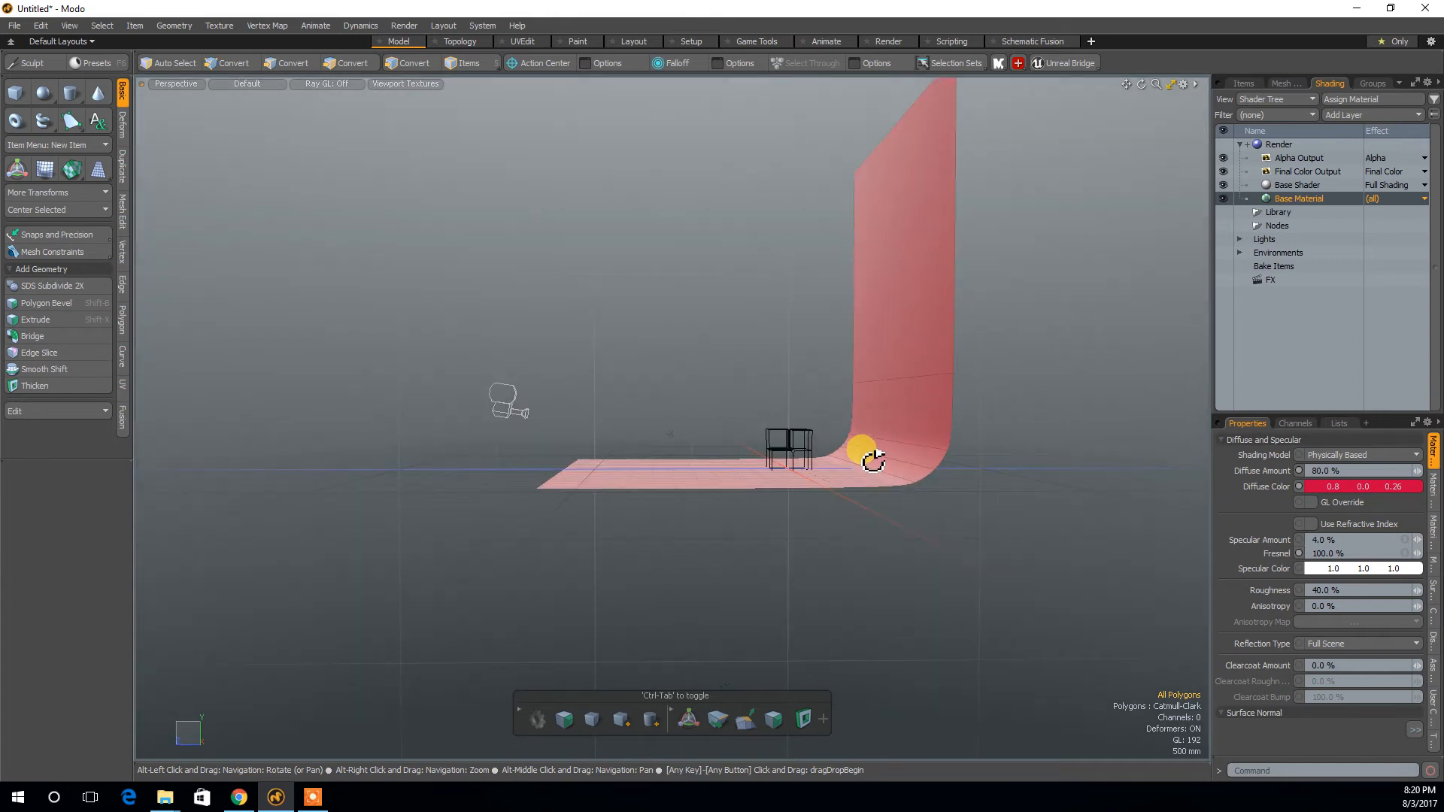
right_click_drag(983, 481, 990, 538, "alt")
middle_click_drag(990, 539, 1134, 559, "alt")
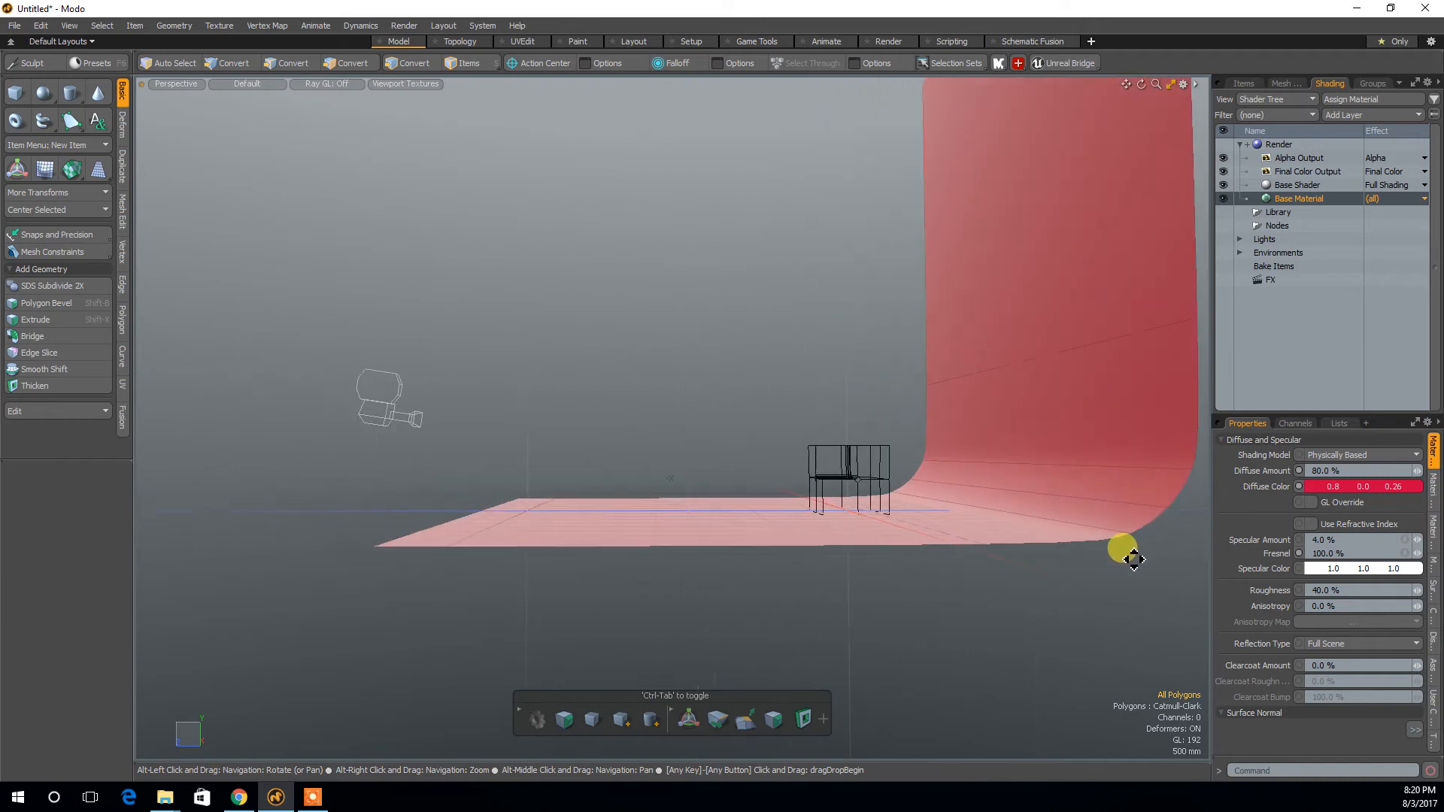
Try a Fresnel of 50% on the Base Material and restore it to 100%.
key("3")
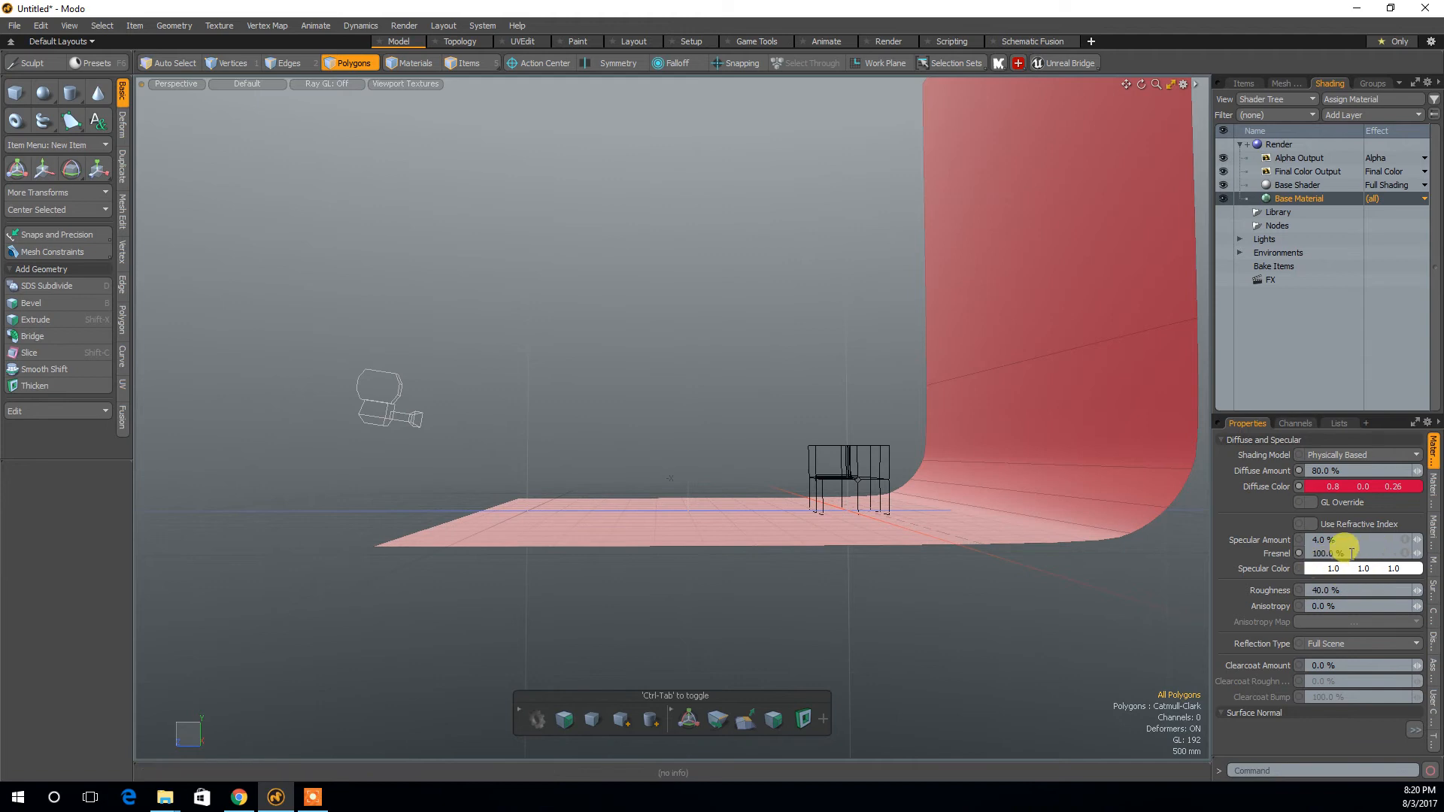
type("50")
key("Return")
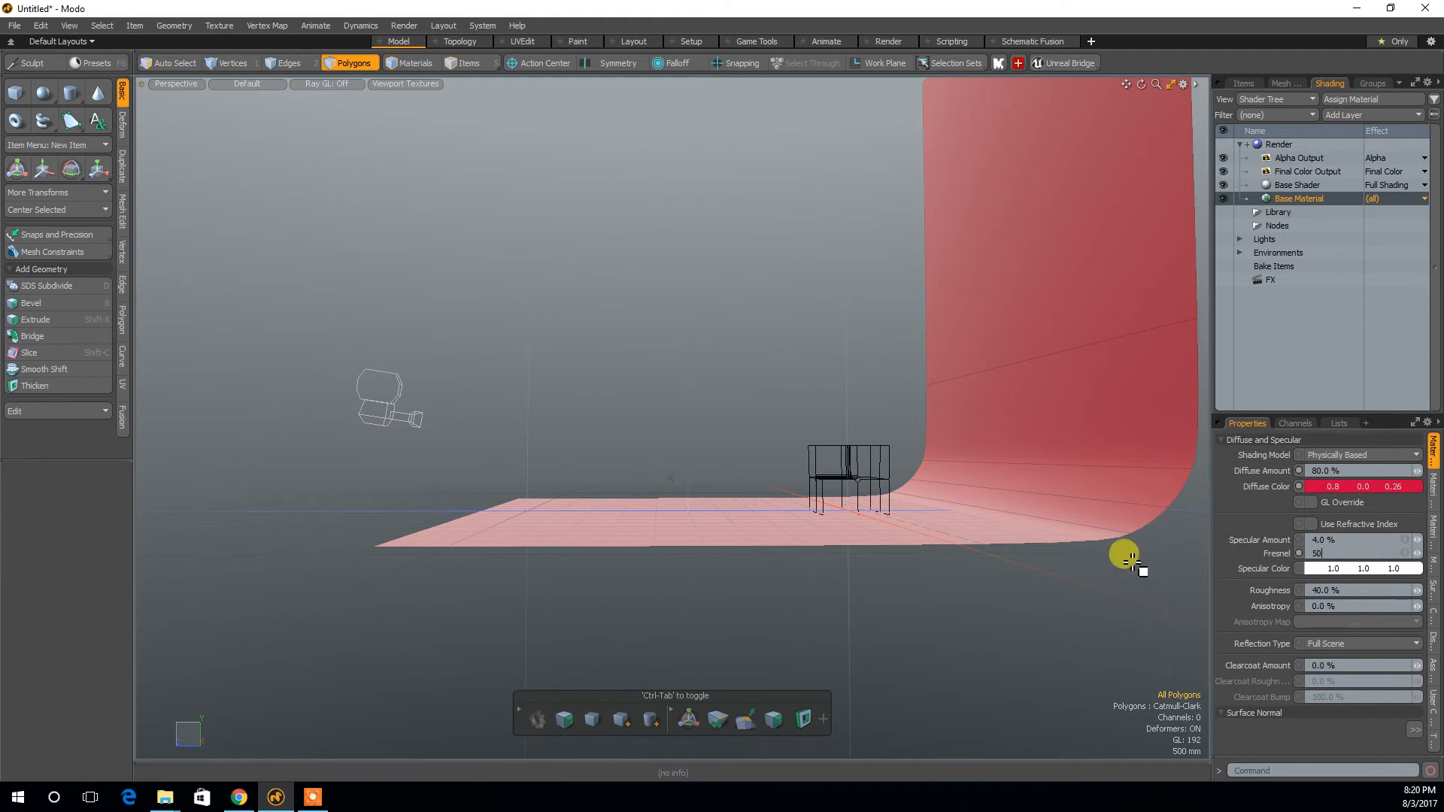
type("100")
key("Return")
Set the Base Material's roughness to 0% and check the whole backdrop.
mouse_move(1030, 659)
left_mouse_down("alt")
mouse_move(1087, 683)
mouse_move(1141, 662)
mouse_move(1053, 648)
left_mouse_up("alt")
scroll(1112, 625, "down", 3)
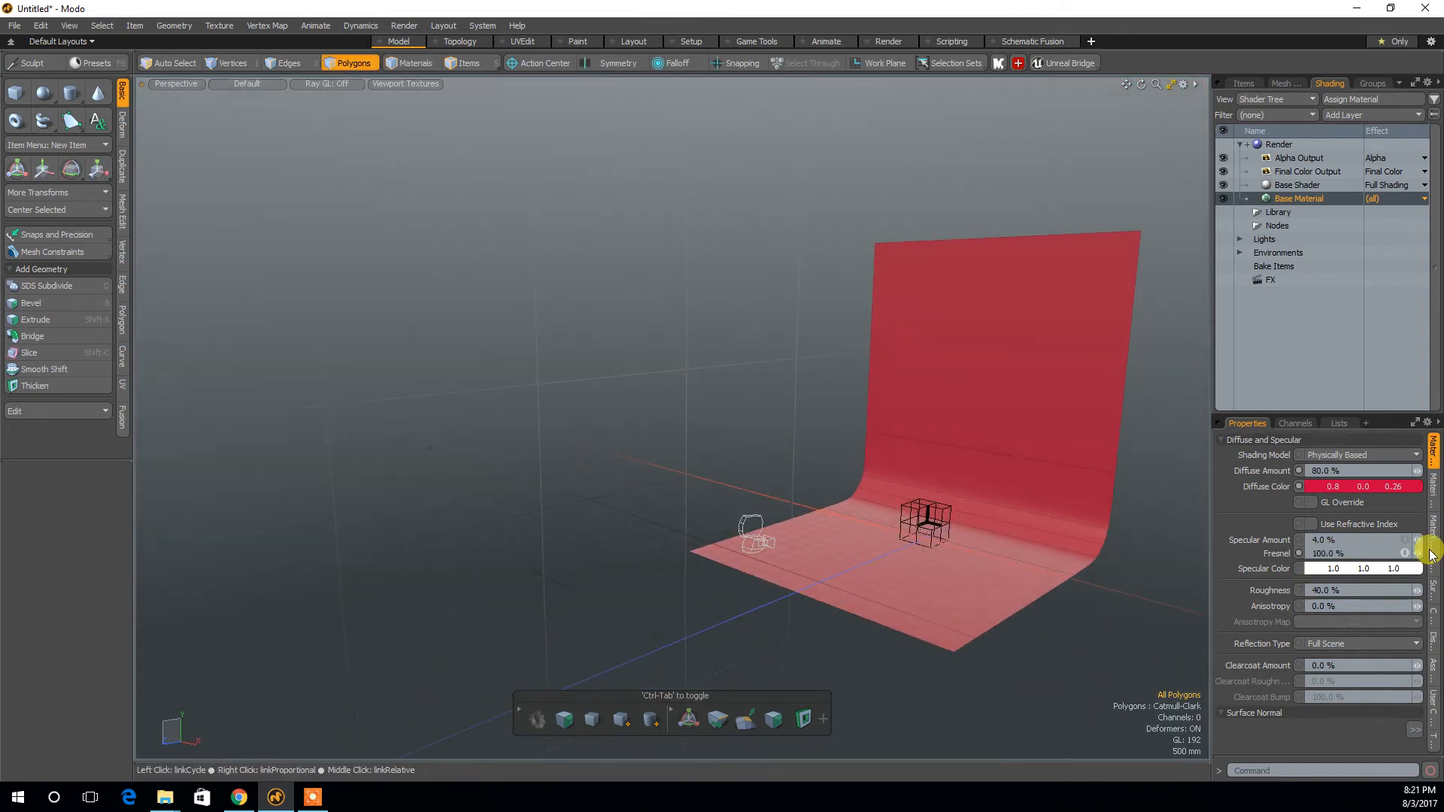
middle_click_drag(822, 419, 680, 401, "alt")
left_click_drag(692, 411, 720, 421, "alt")
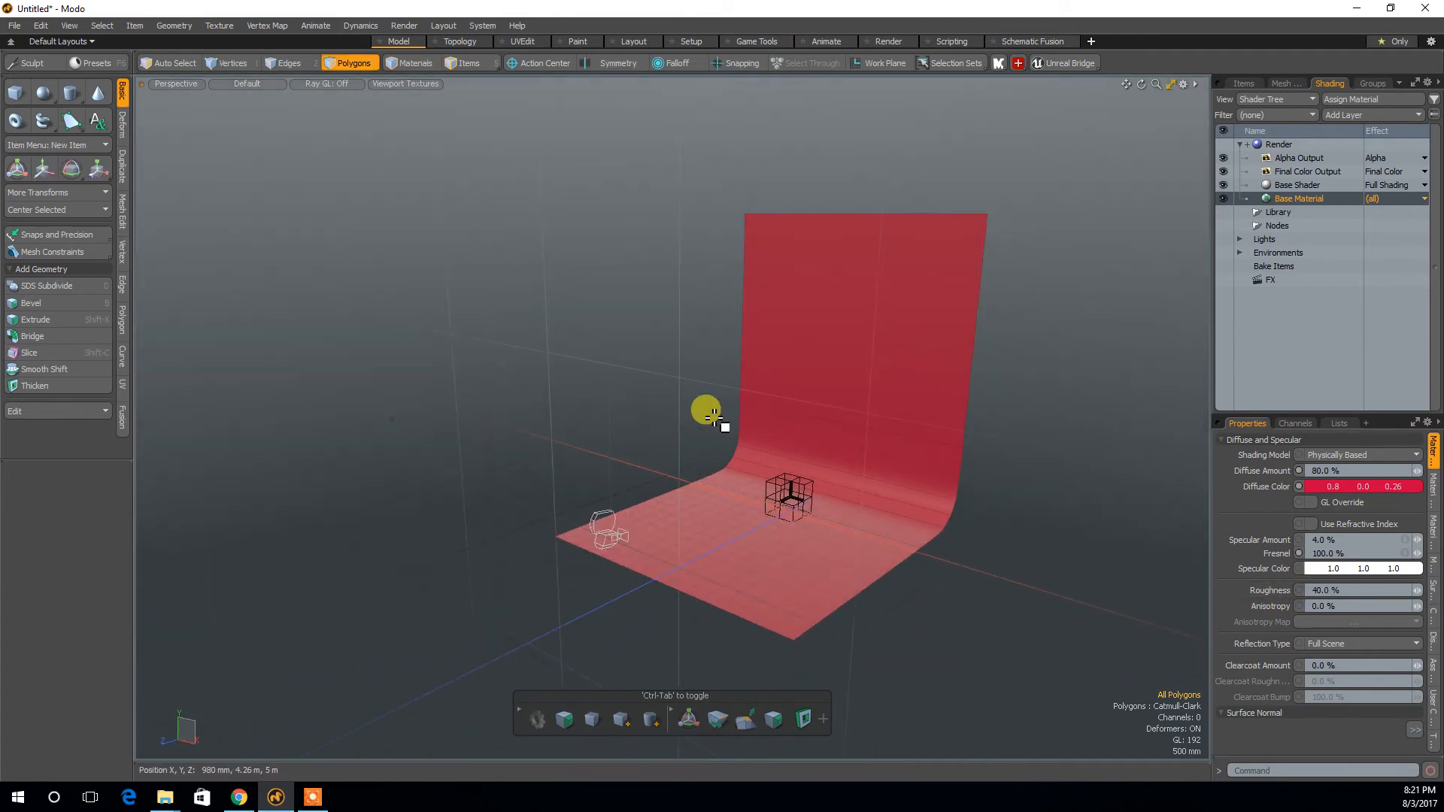
left_click(1367, 590)
type("0")
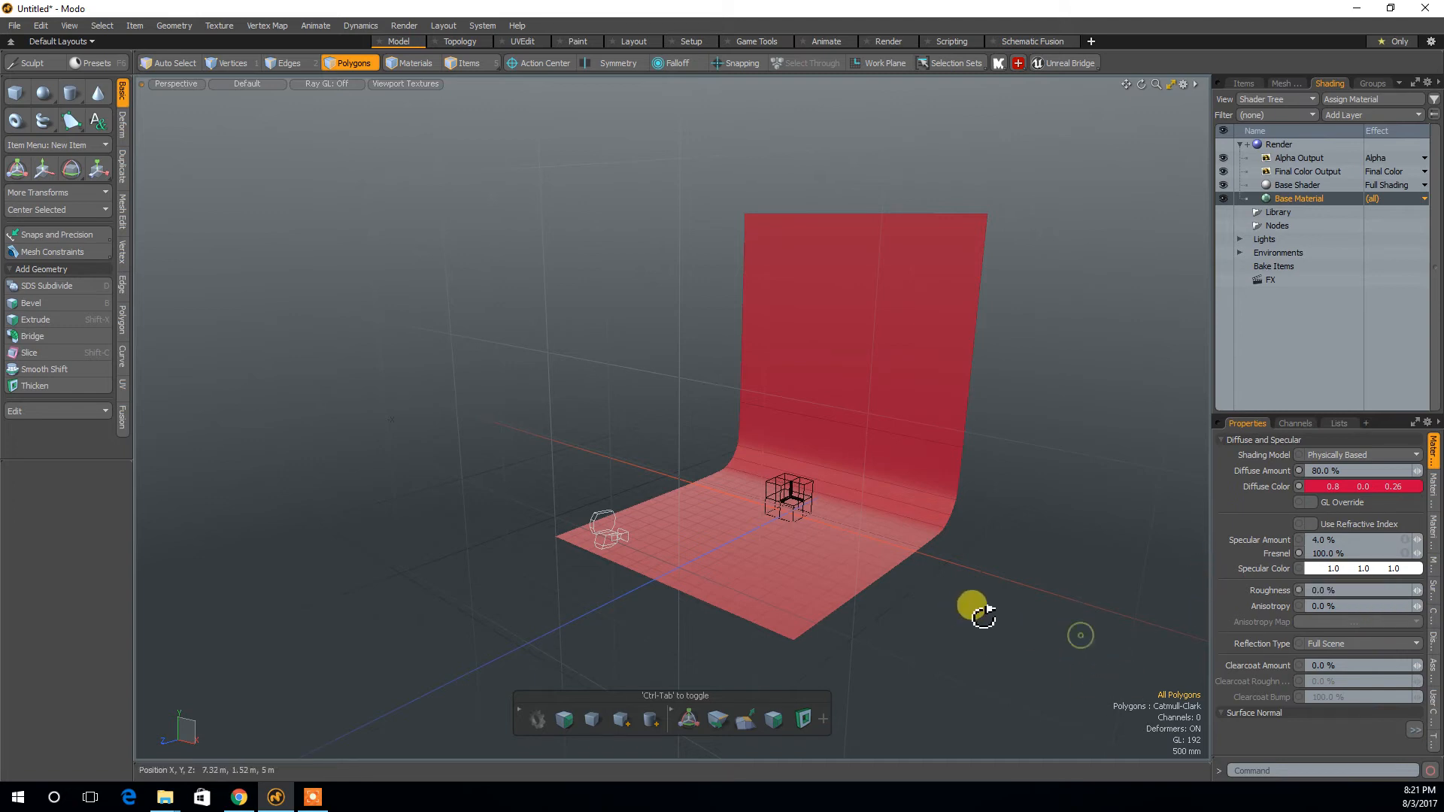
left_click_drag(973, 606, 941, 613, "alt")
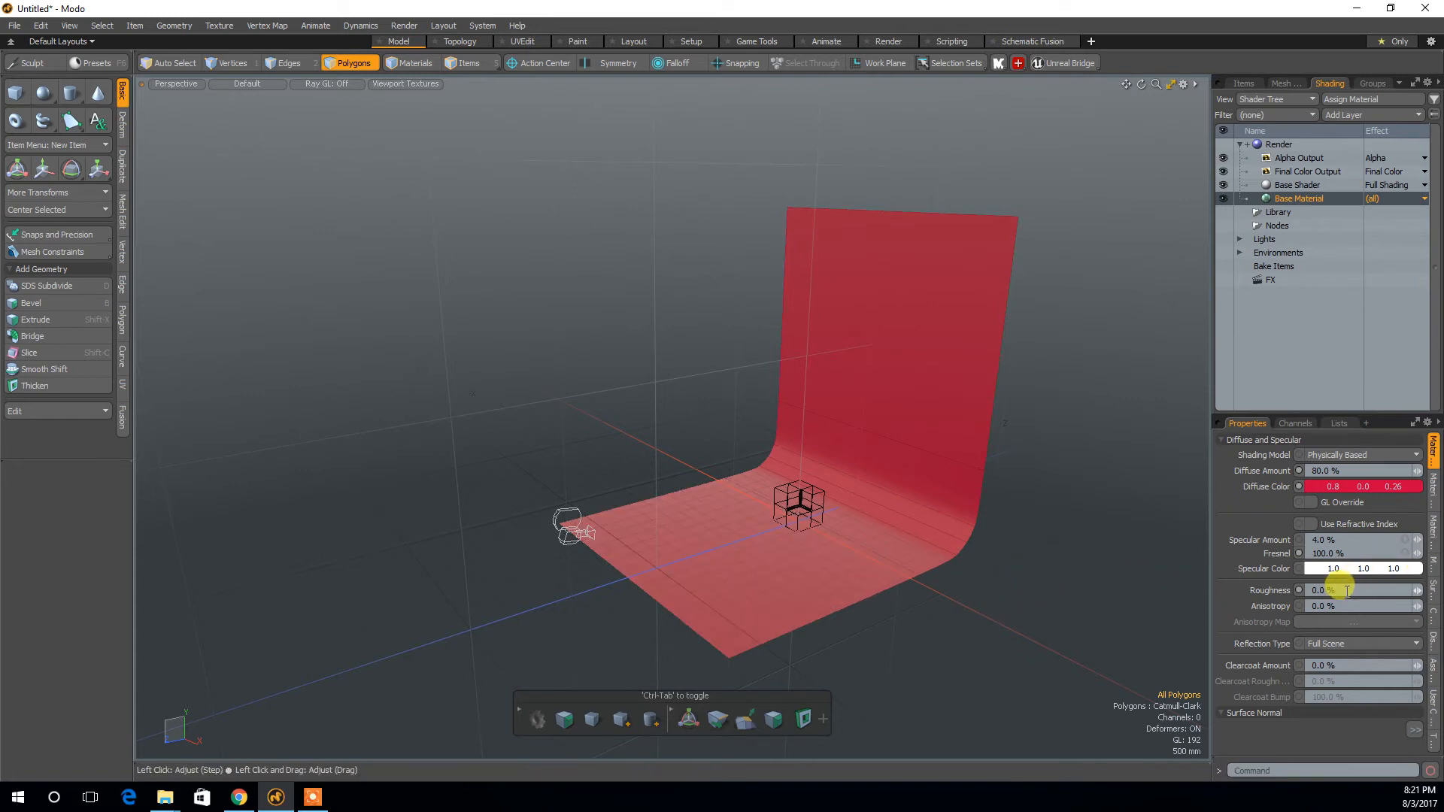
Set the Base Material's roughness to 100% and compare the backdrop's shading from slightly different angles.
type("100")
key("Return")
mouse_move(1009, 637)
left_mouse_down("alt")
mouse_move(1039, 616)
mouse_move(1018, 639)
mouse_move(997, 604)
mouse_move(984, 641)
mouse_move(1017, 623)
mouse_move(1000, 602)
mouse_move(988, 629)
left_mouse_up("alt")
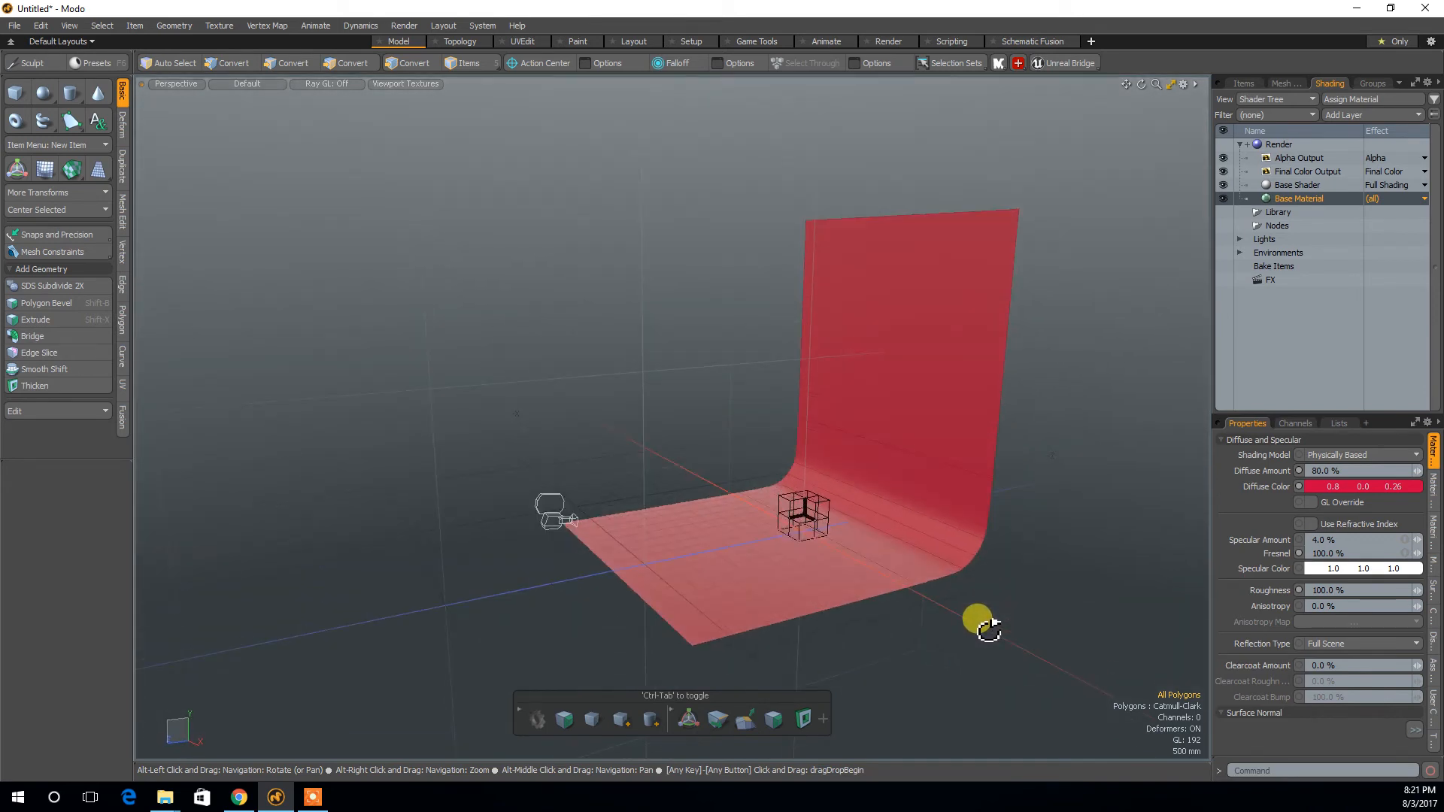
mouse_move(988, 628)
left_mouse_down("alt")
mouse_move(977, 619)
mouse_move(1009, 622)
left_mouse_up("alt")
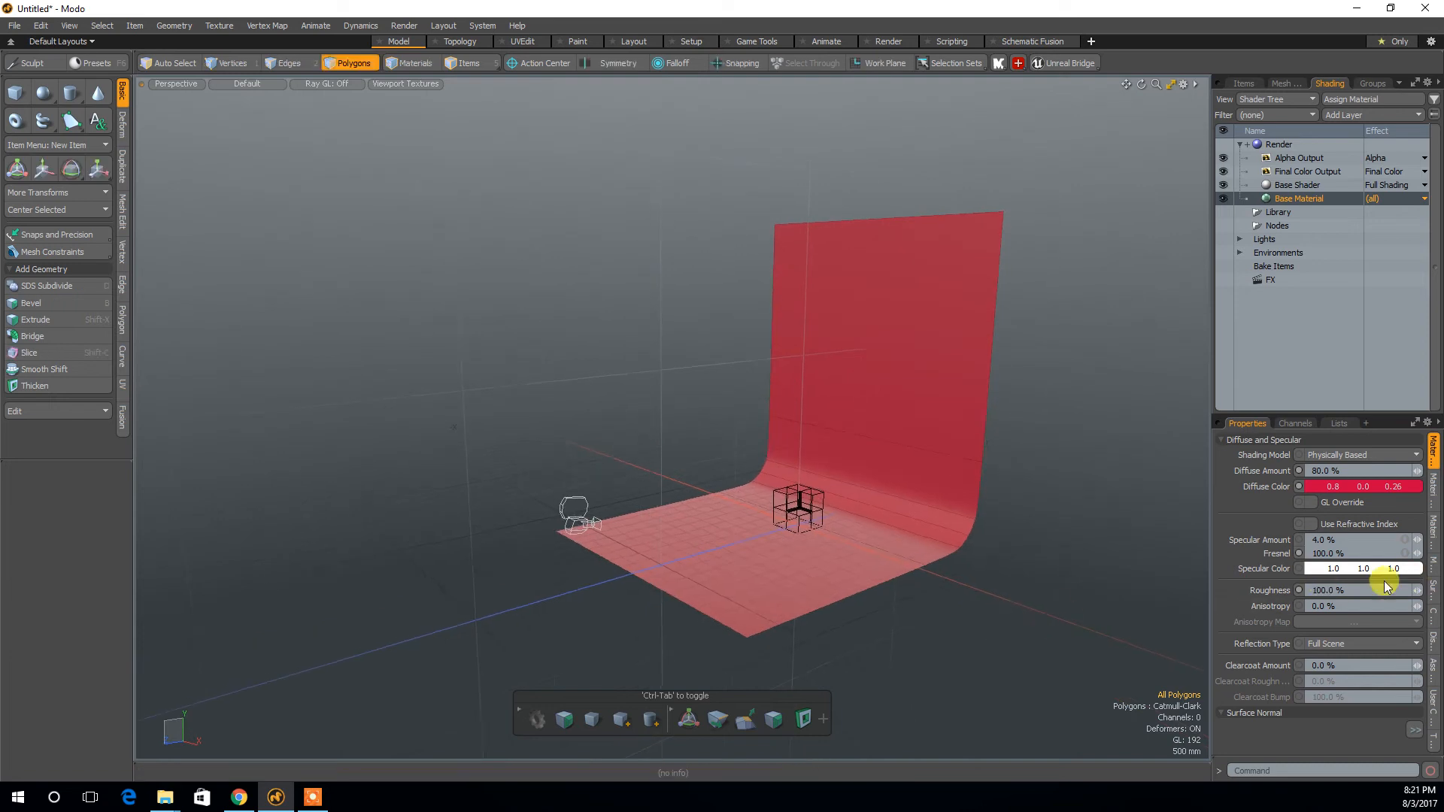
Return the Base Material's roughness to 0%.
left_click(1345, 590)
type("0")
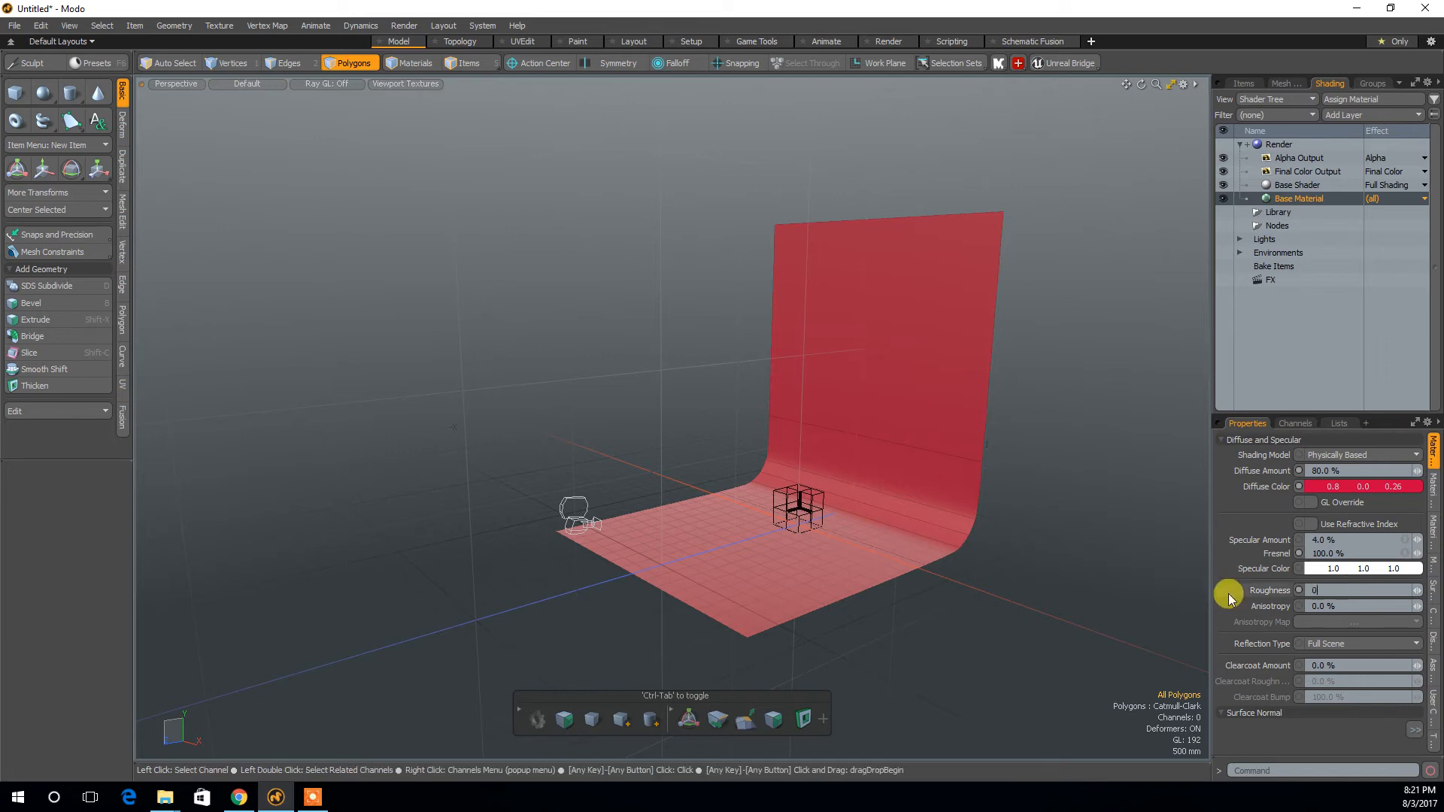
key("Return")
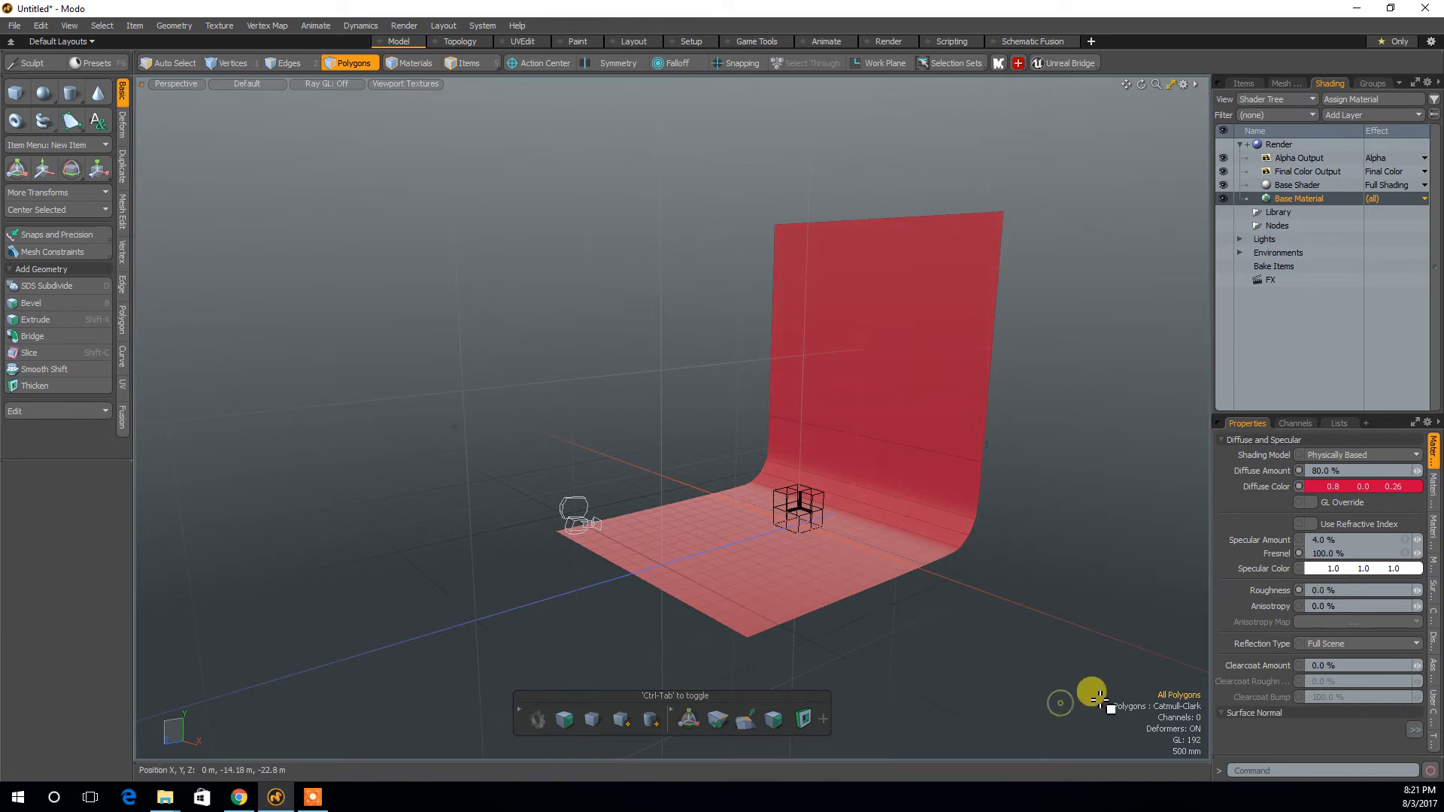
Set the Base Material's roughness to 40%.
left_click(1345, 590)
type("40")
key("Return")
mouse_move(1074, 629)
left_mouse_down("alt")
mouse_move(1076, 654)
mouse_move(1067, 642)
left_mouse_up("alt")
Open the additional Surface Normal settings and review the bump, smoothing and rounded edge options.
left_click(1413, 644)
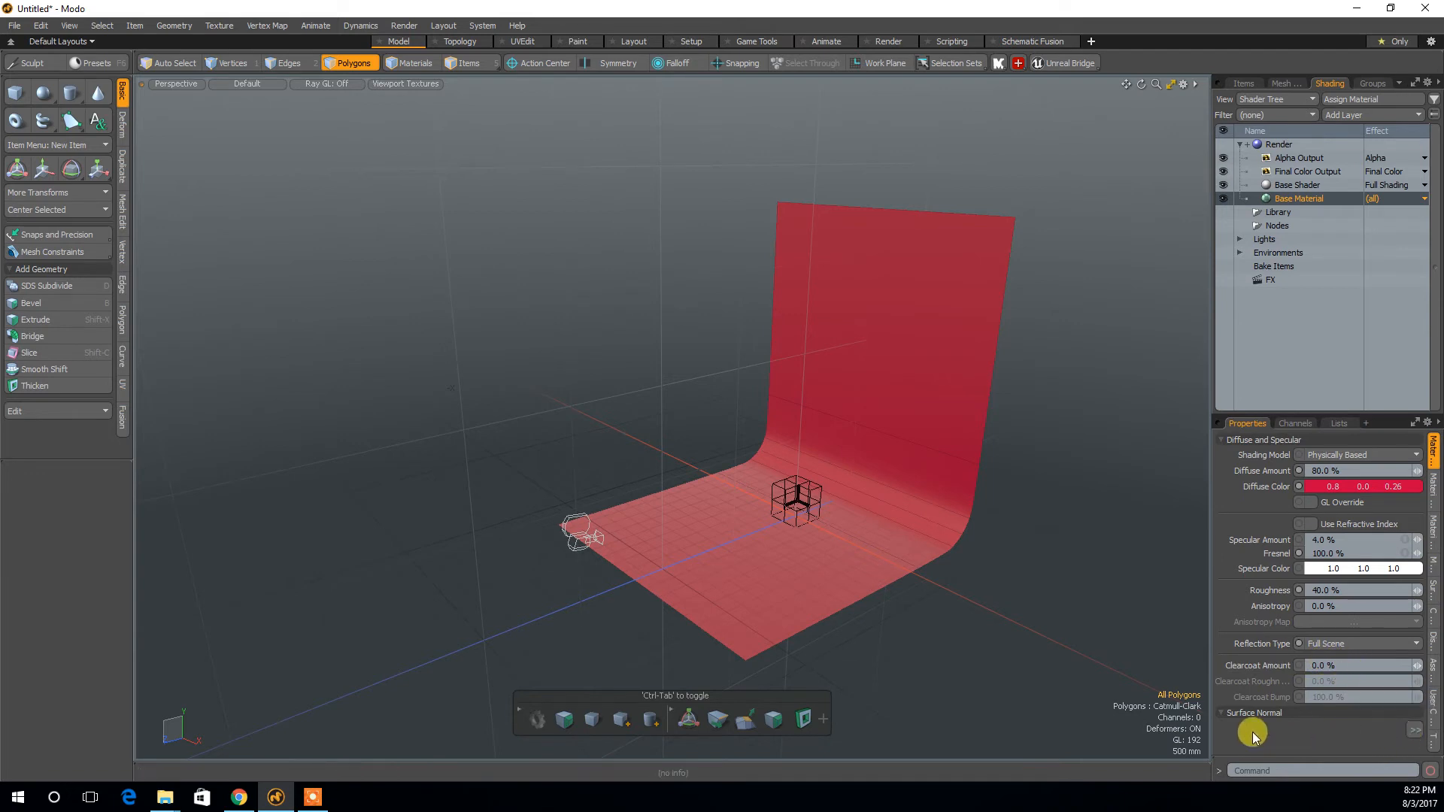
left_click(1414, 732)
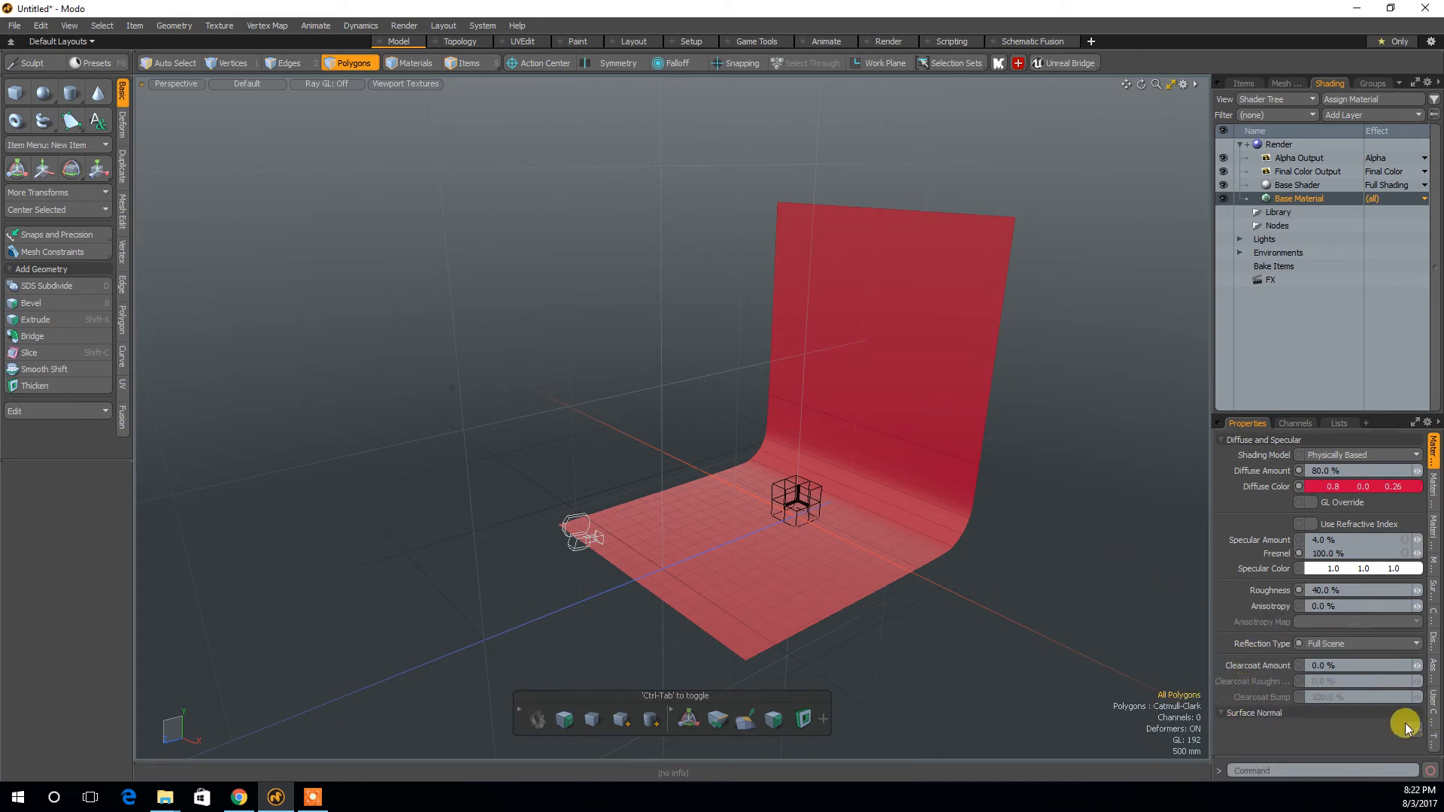
left_click(1221, 712)
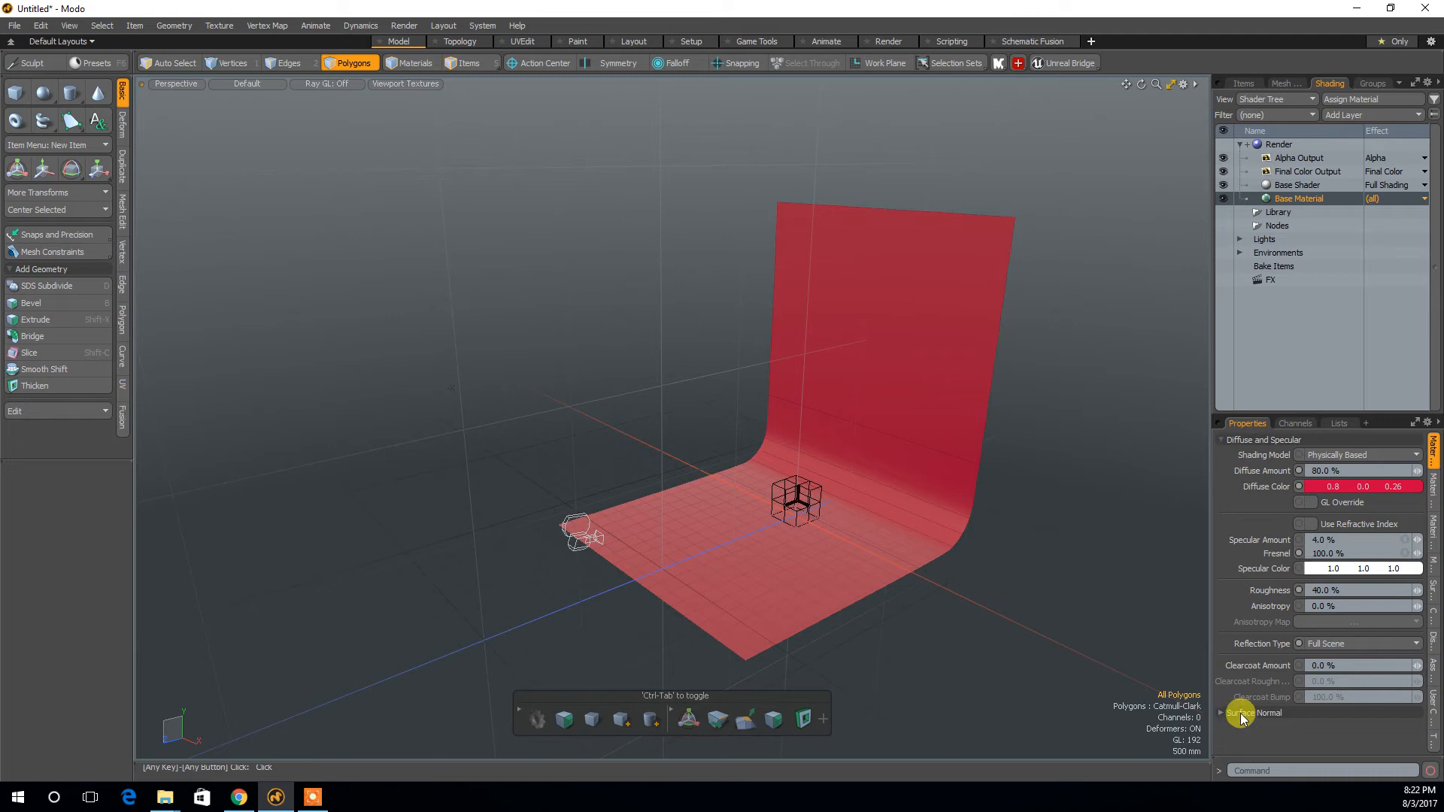
left_click(1412, 730)
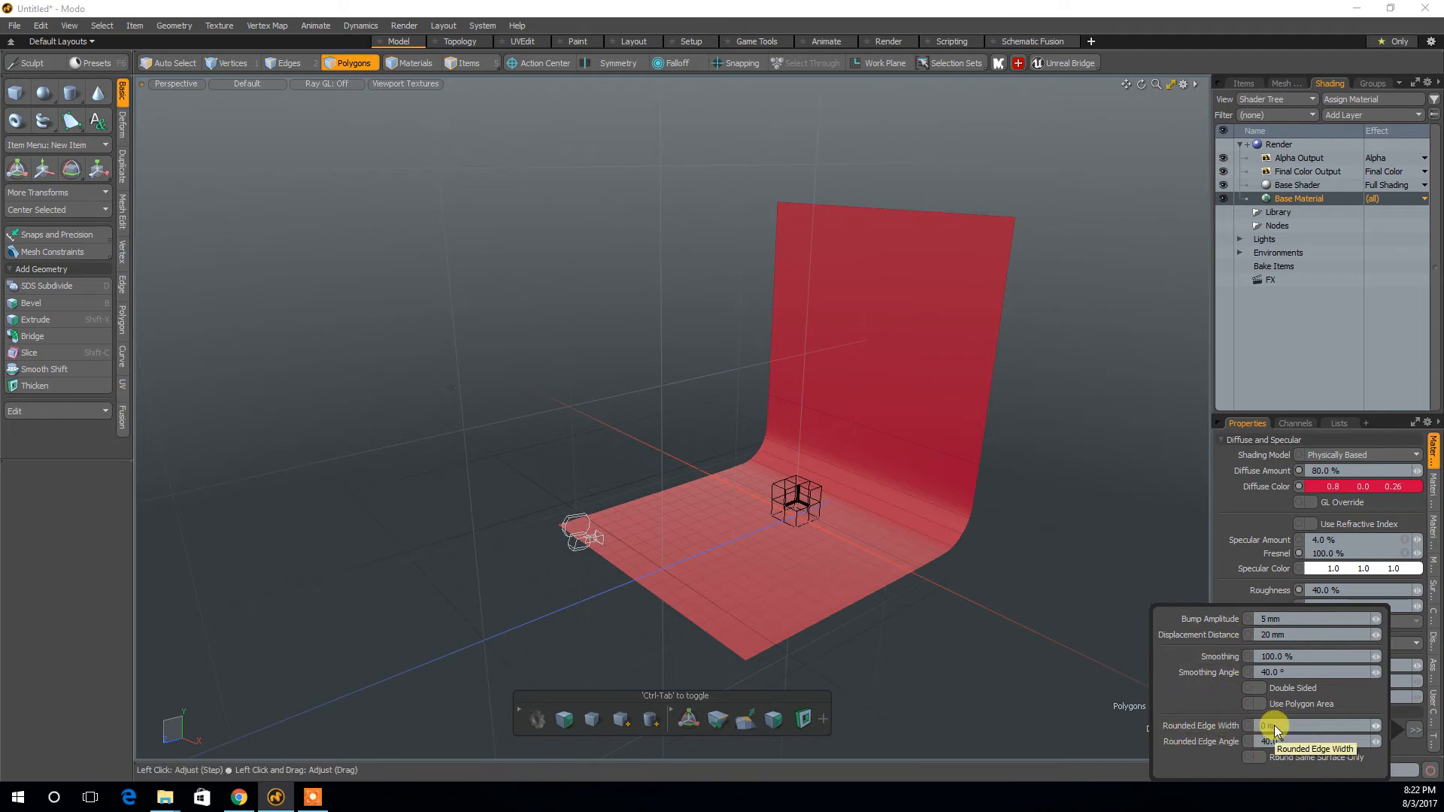
left_click(1066, 586)
Set the Base Material's diffuse color to a light grey of 0.8, 0.78, 0.8.
mouse_move(1051, 629)
left_mouse_down("alt")
mouse_move(1051, 600)
mouse_move(1052, 619)
left_mouse_up("alt")
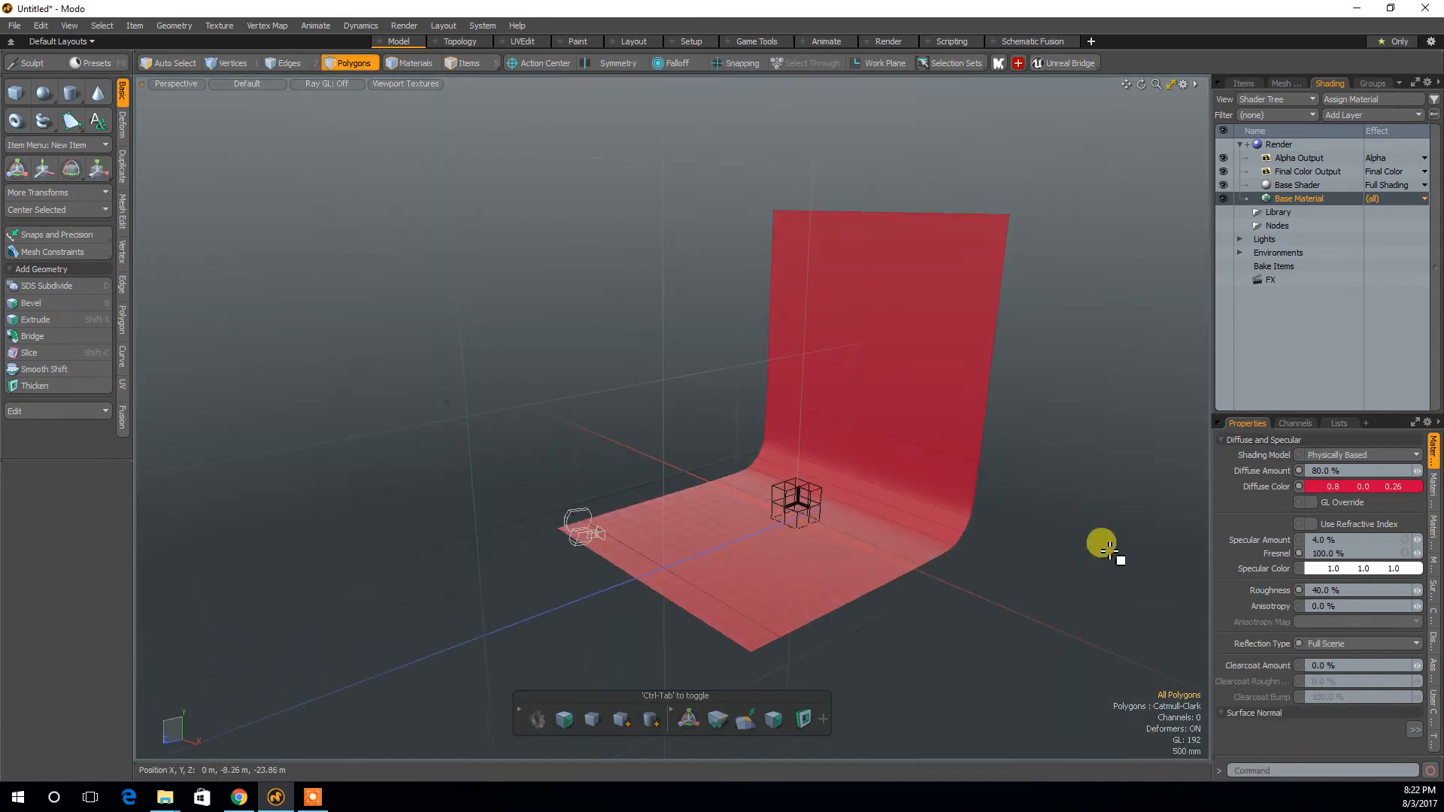
left_click(1320, 489)
mouse_move(947, 397)
left_mouse_down()
mouse_move(964, 394)
mouse_move(940, 400)
left_mouse_up()
mouse_move(1013, 471)
left_mouse_down("alt")
mouse_move(1067, 458)
mouse_move(1033, 476)
left_mouse_up("alt")
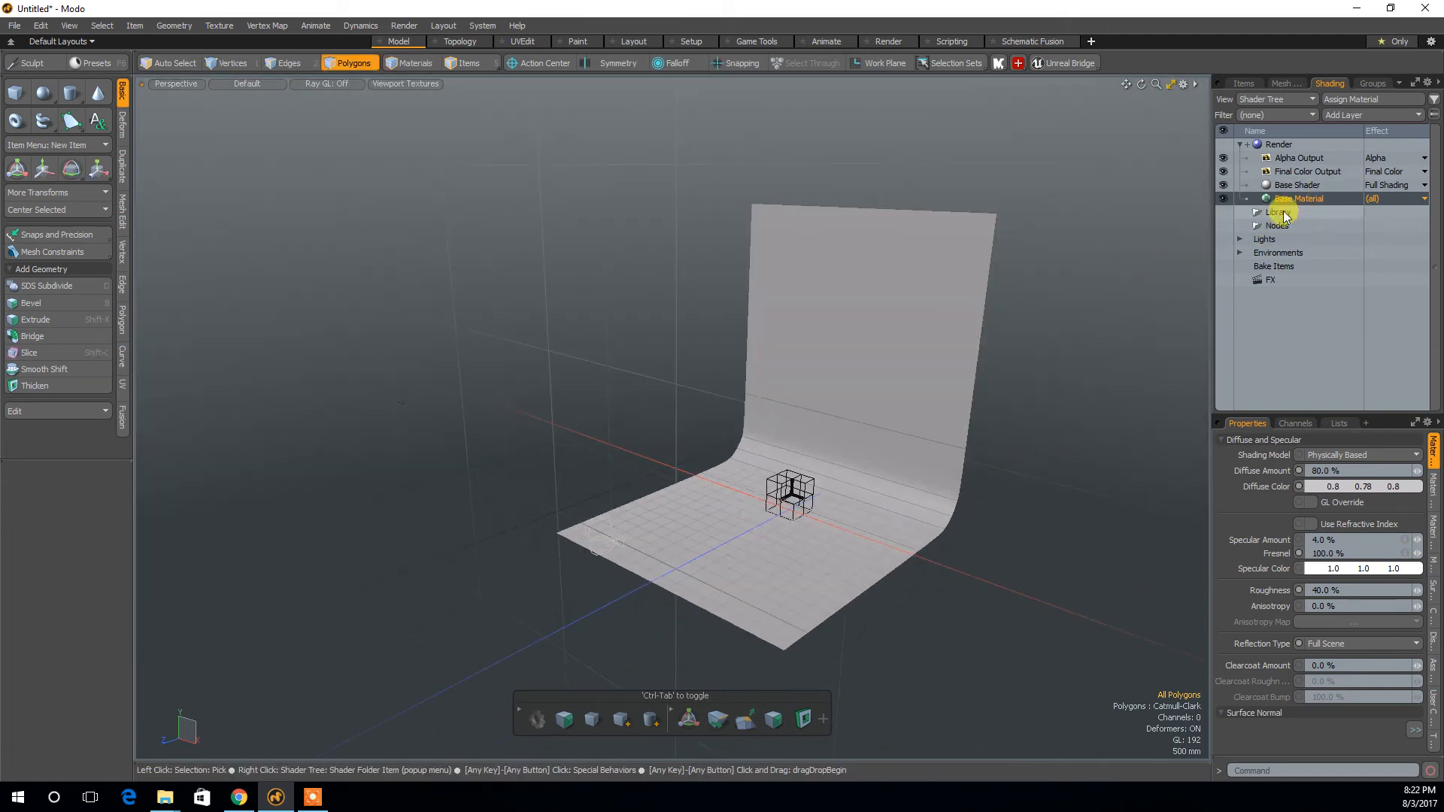
Select all polygons of the curved backdrop and assign them a new material named BG with the default settings.
double_click(851, 370)
left_click_drag(921, 599, 956, 579, "alt")
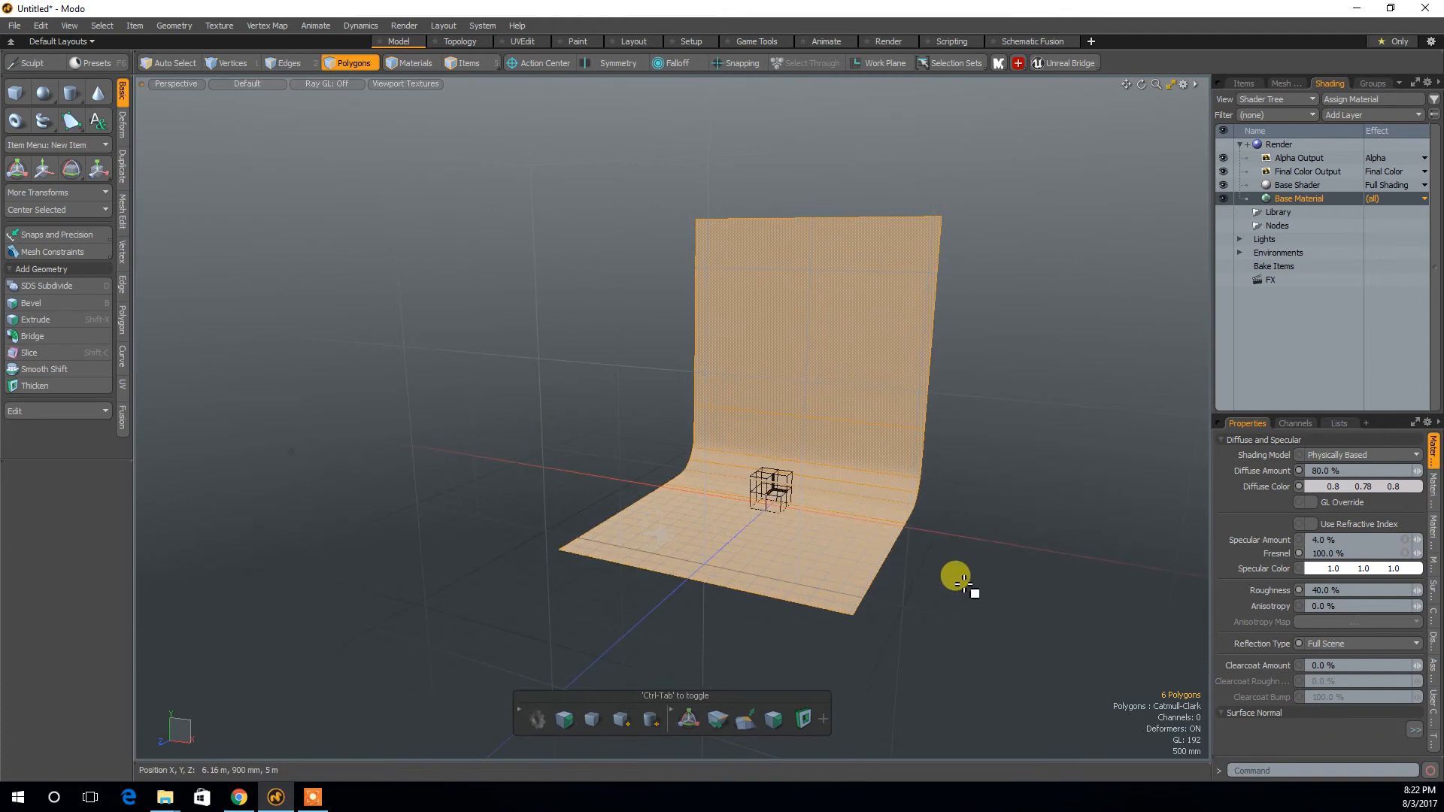
key("m")
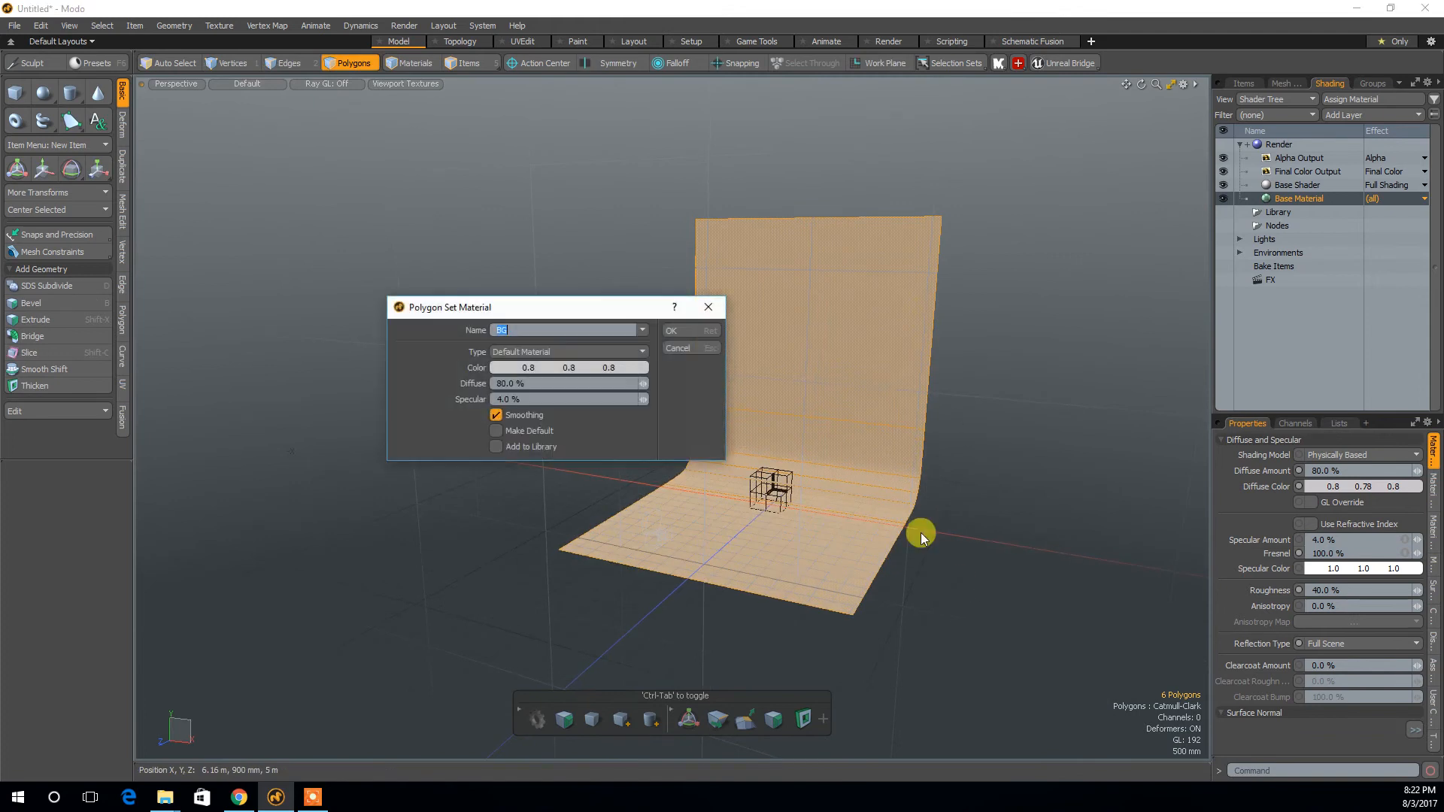
left_click(688, 332)
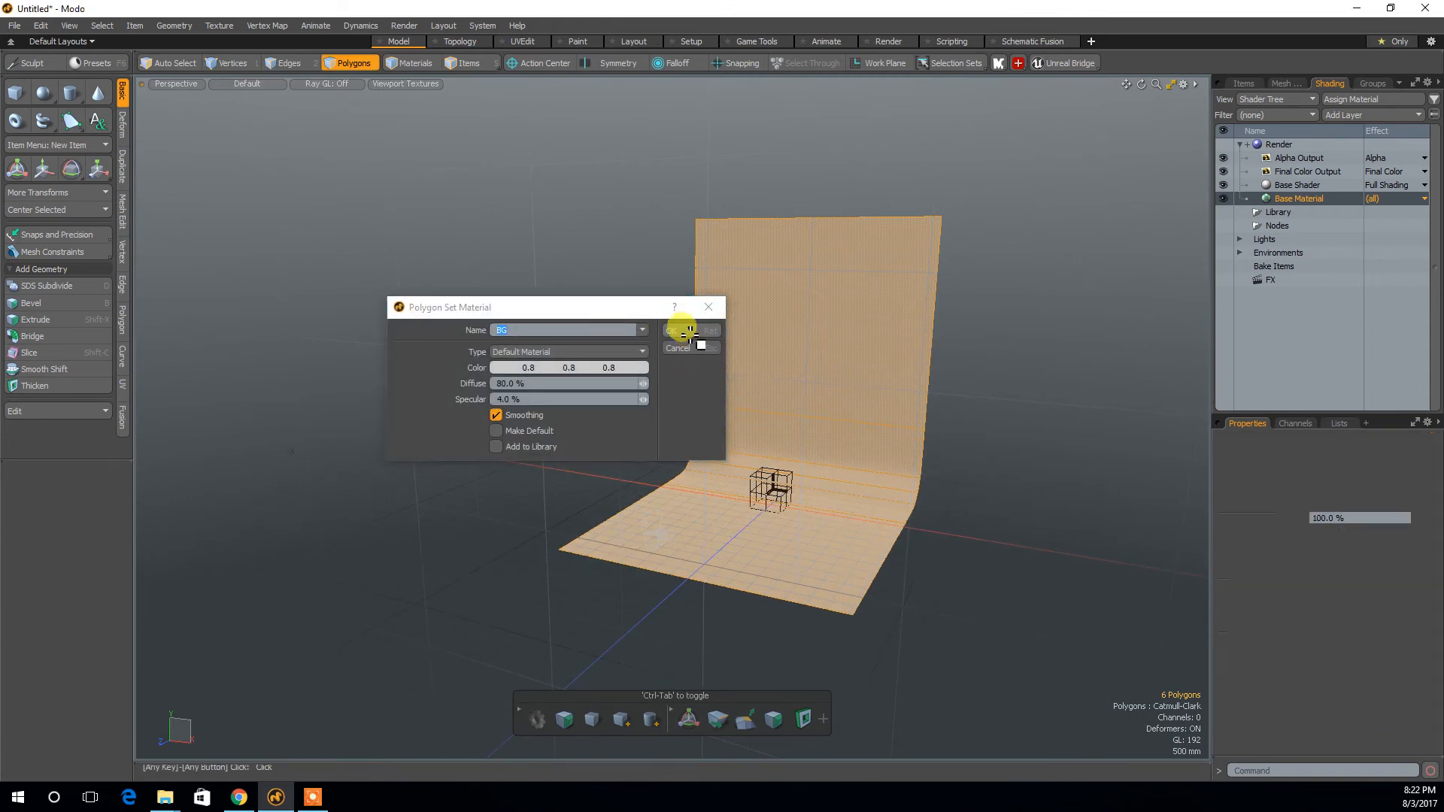
Review the BG group, its material and the Base Material in the shader tree, leaving BG's material selected.
left_click(1298, 212)
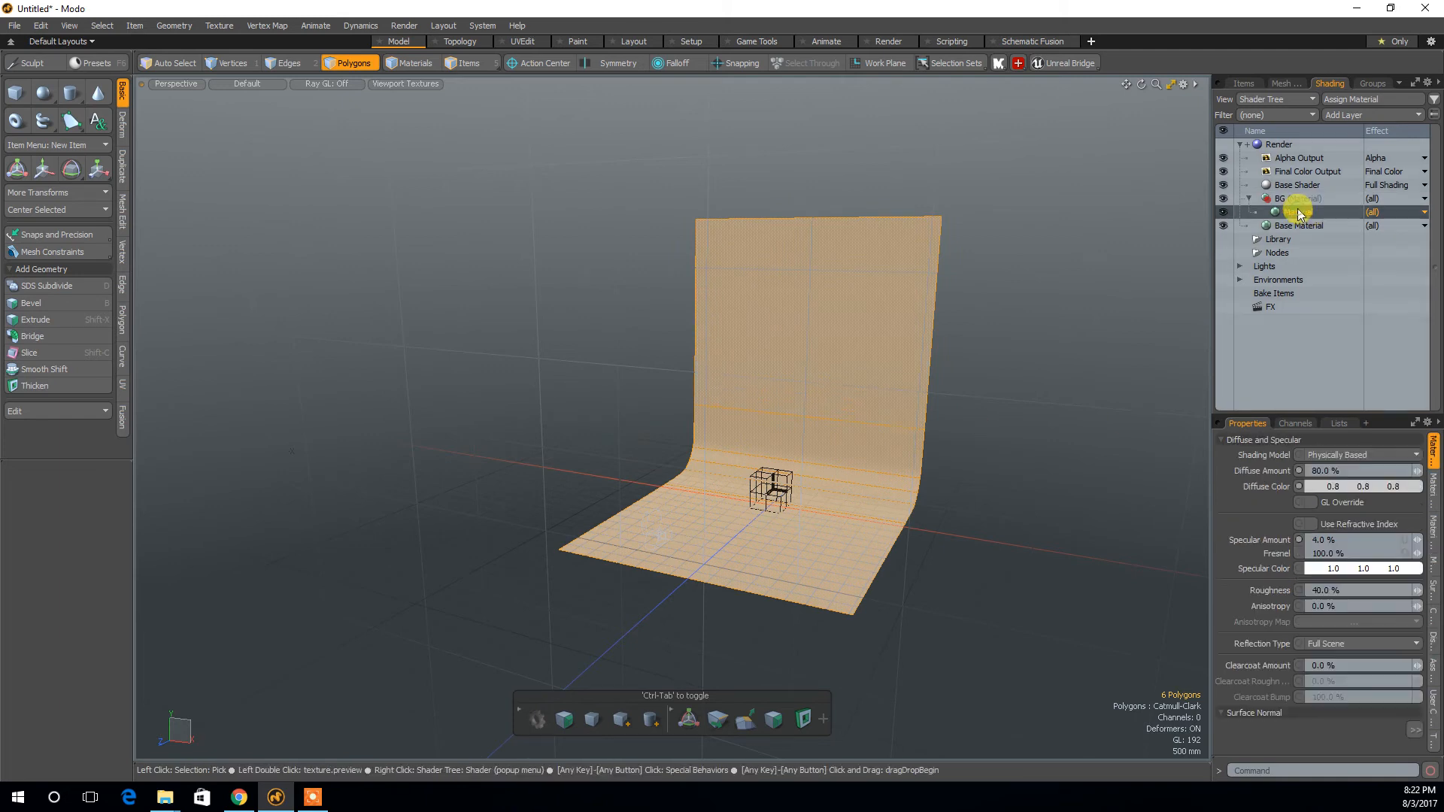
left_click(1295, 225)
left_click(1288, 212)
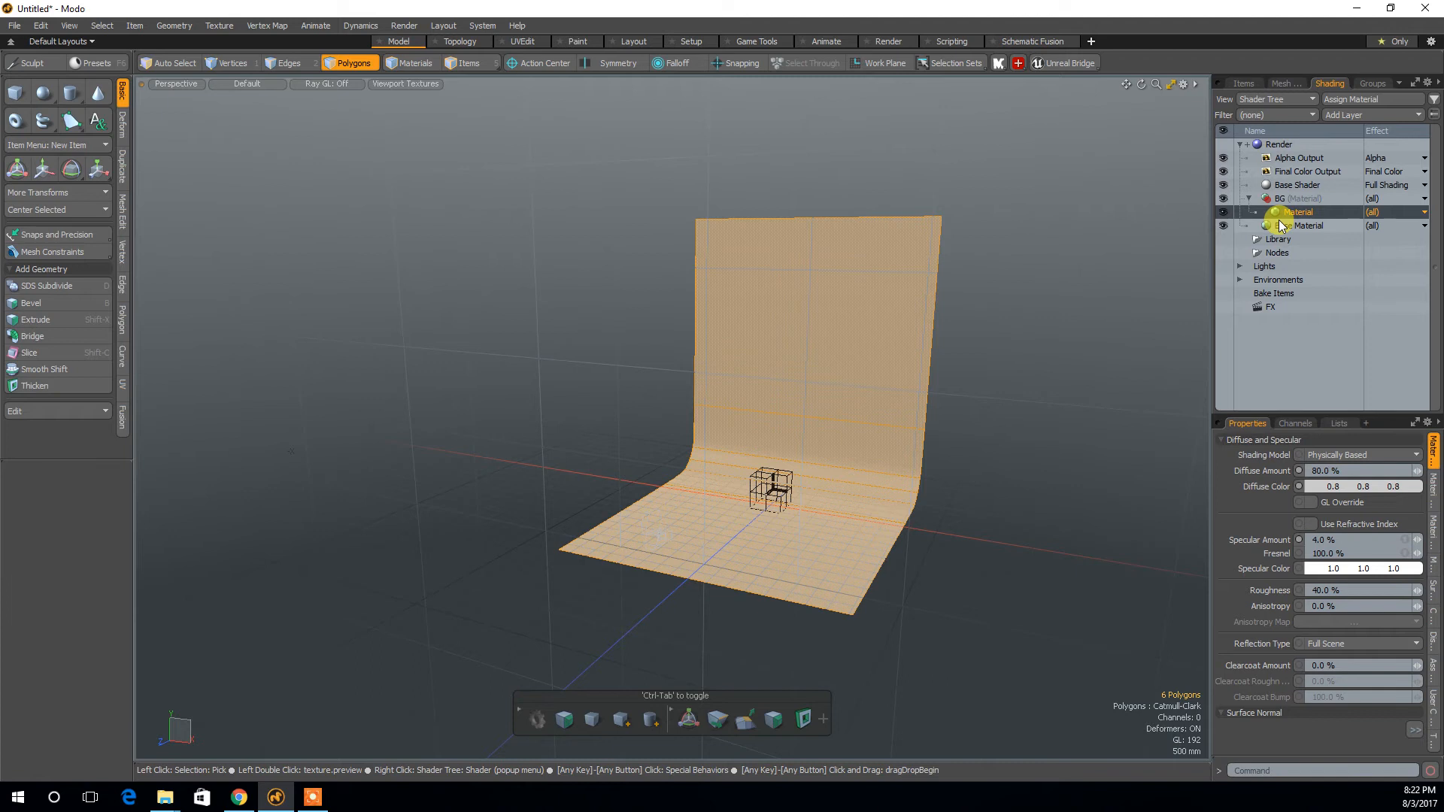
left_click(1279, 198)
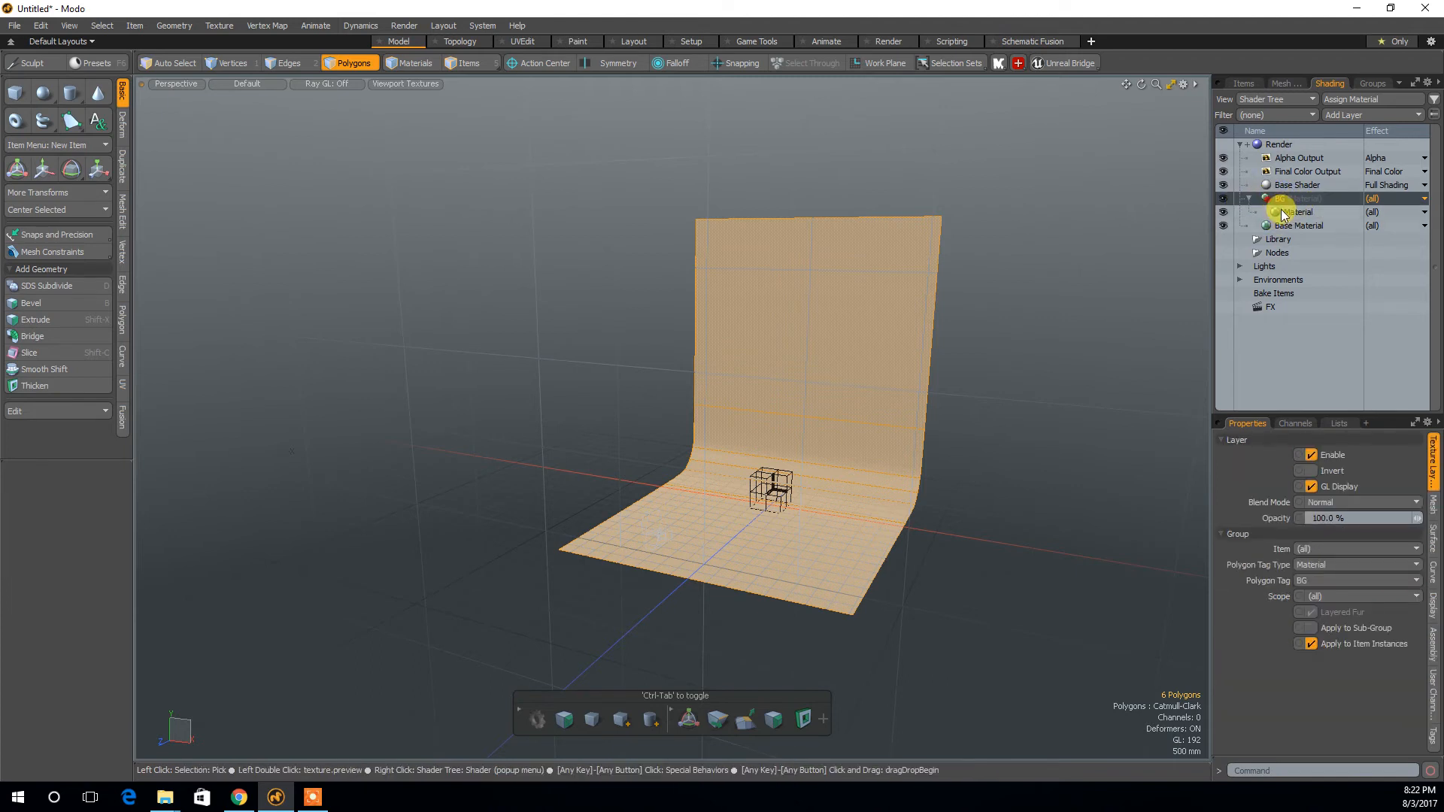
left_click(1293, 210)
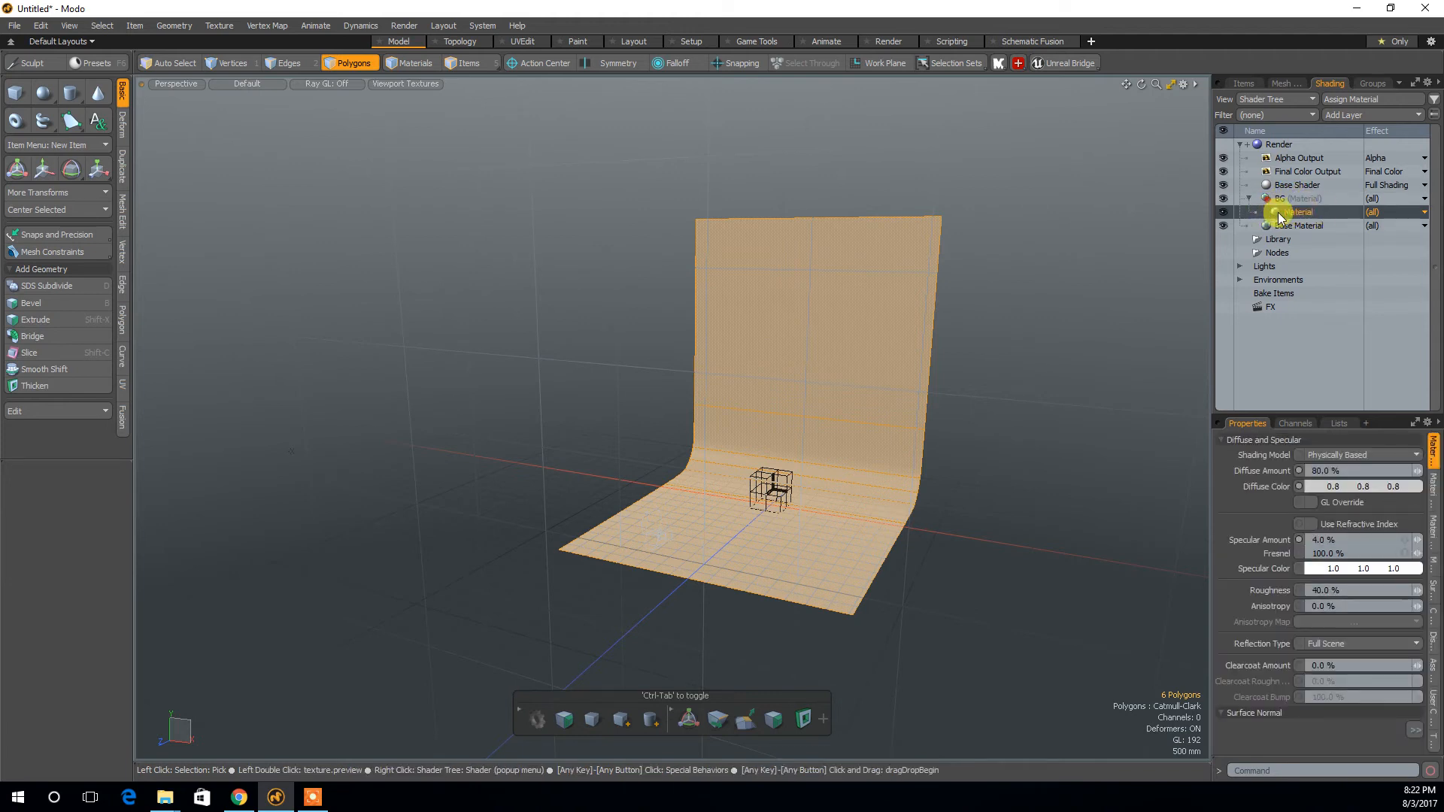
Deselect the backdrop polygons and set the BG material's diffuse color to orange, 0.8, 0.55, 0.15.
left_click(992, 520)
left_click_drag(1000, 526, 1030, 504, "alt")
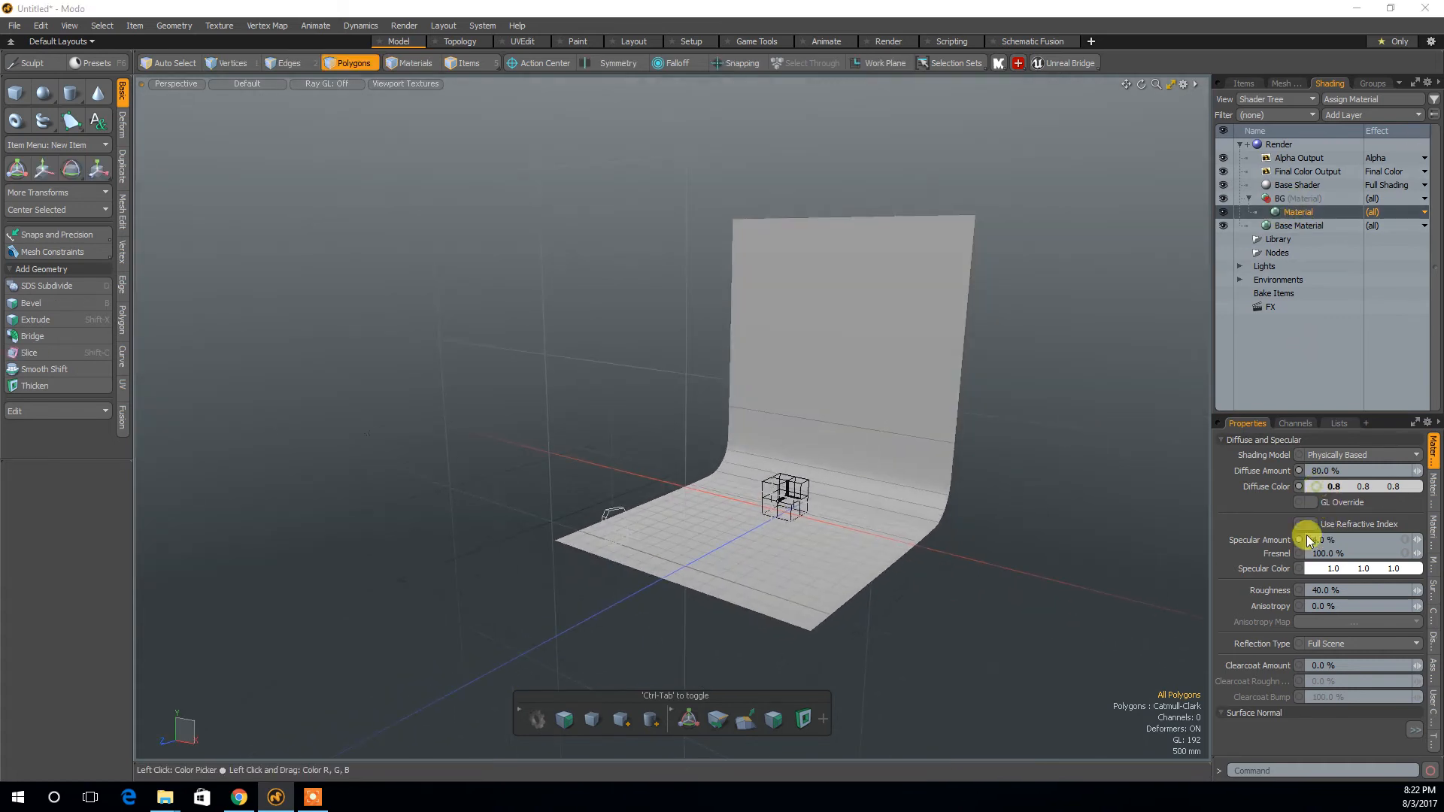
left_click(1334, 487)
left_click_drag(1016, 395, 1024, 357)
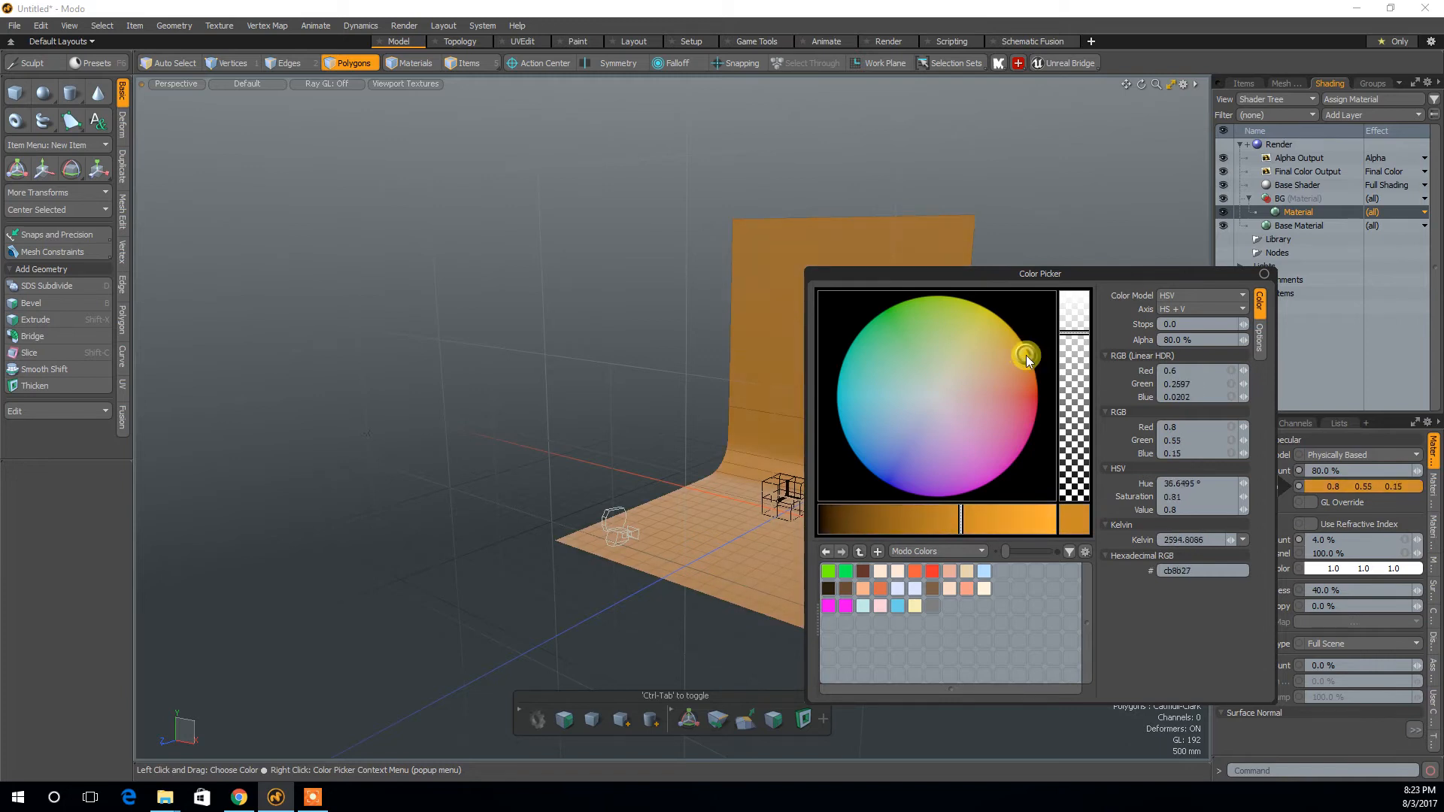
left_click(1264, 274)
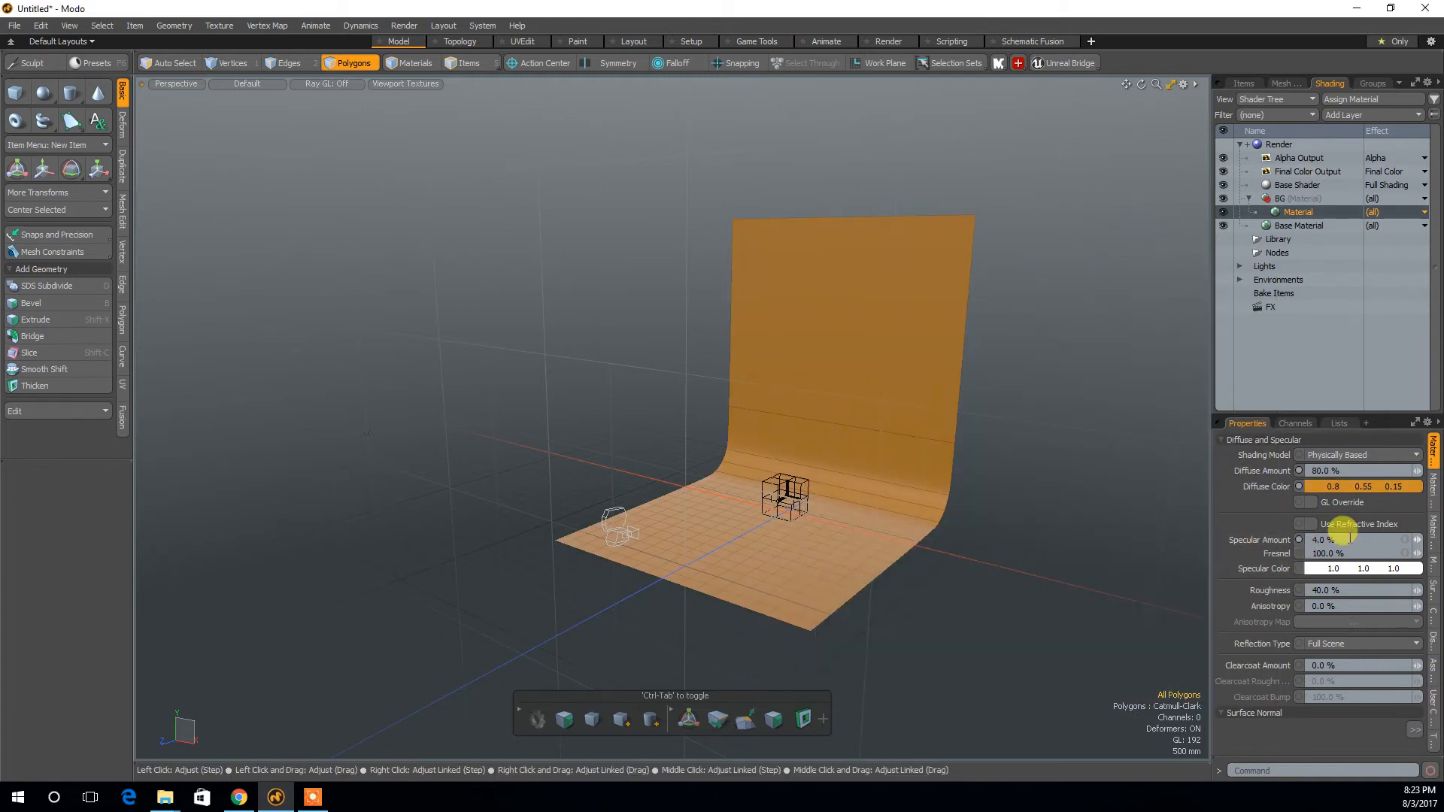
left_click_drag(973, 590, 974, 599, "alt")
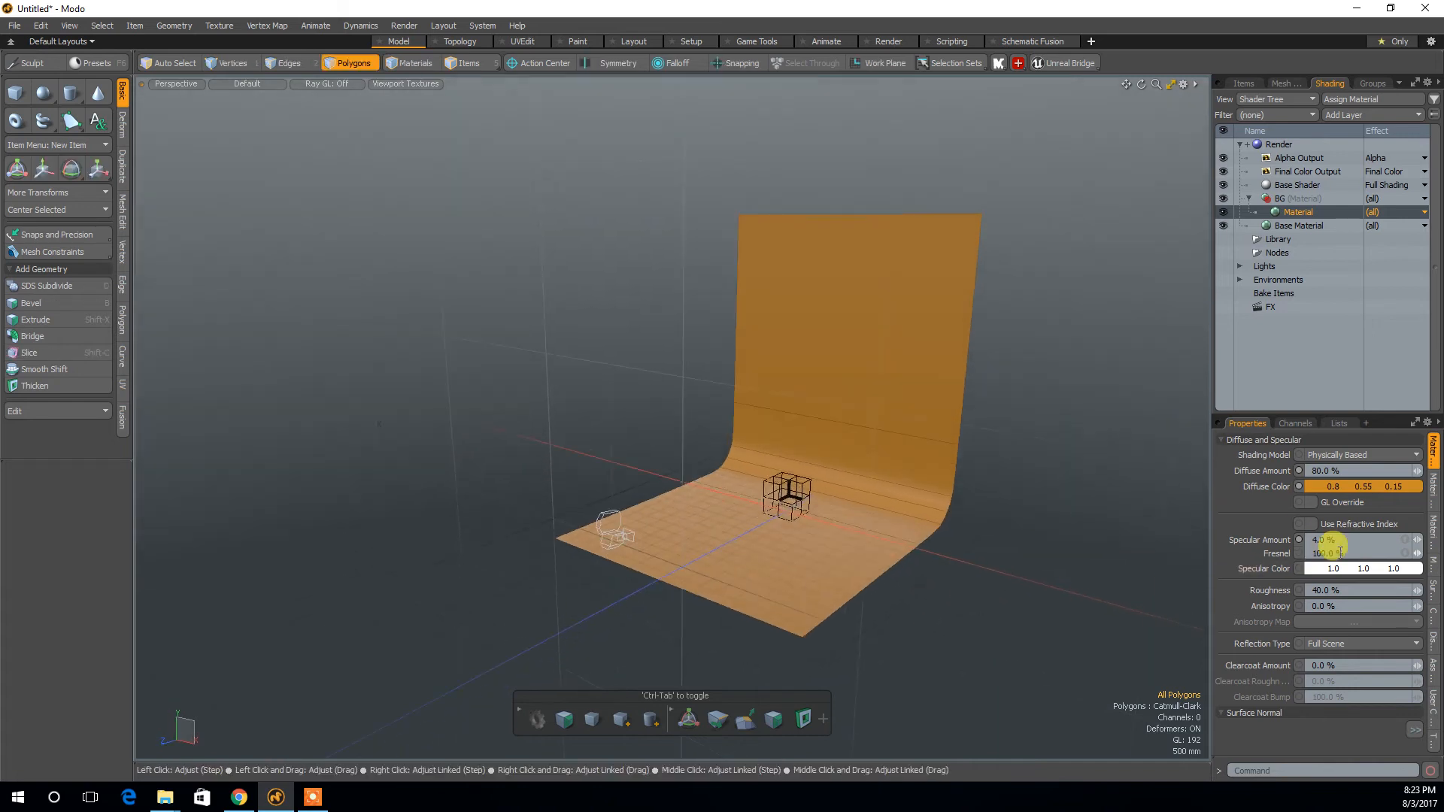
Set the BG material's specular amount and Fresnel to 0%.
left_click_drag(1333, 540, 1225, 549)
type("0")
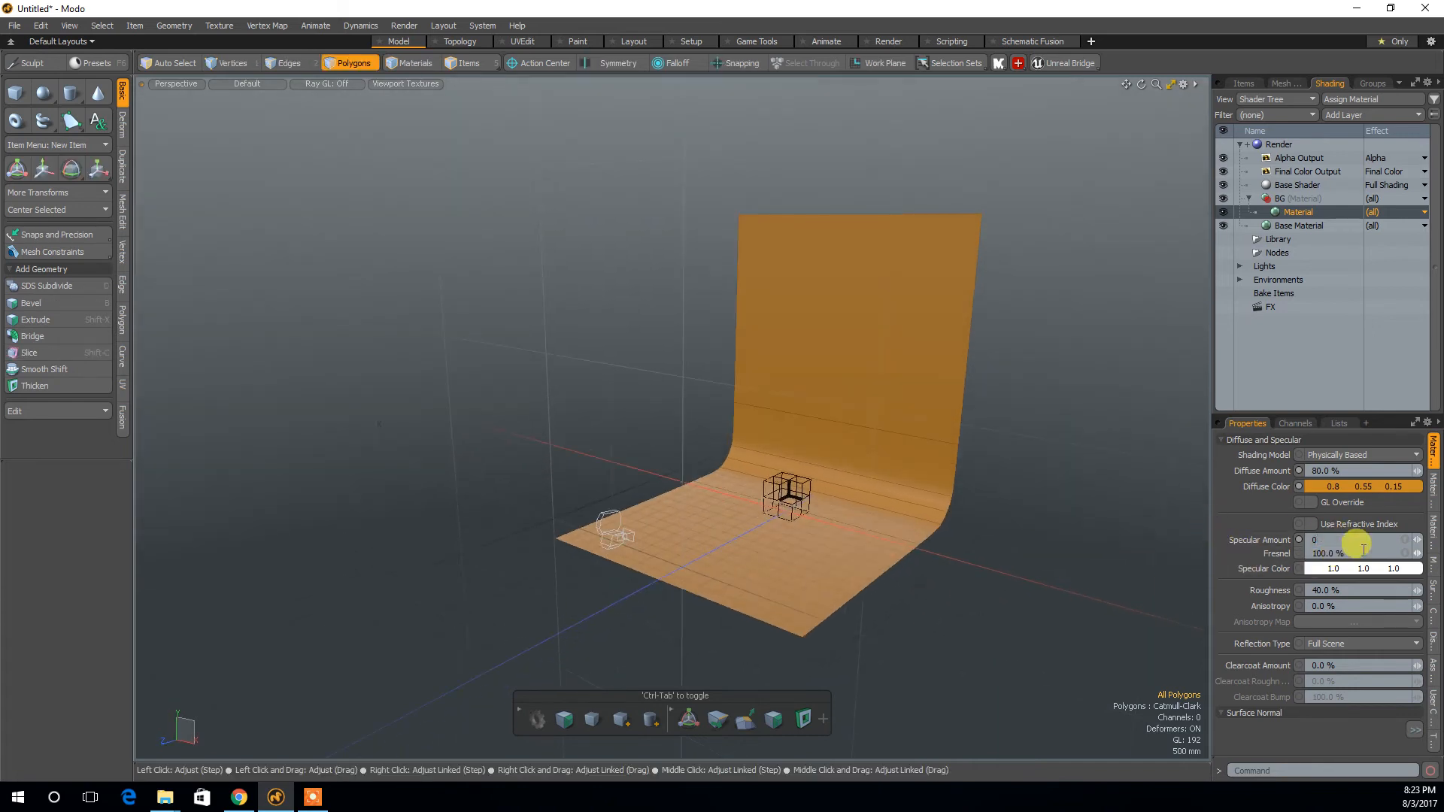
left_click_drag(1362, 552, 1230, 560)
type("0")
key("Return")
left_click_drag(990, 619, 931, 613, "alt")
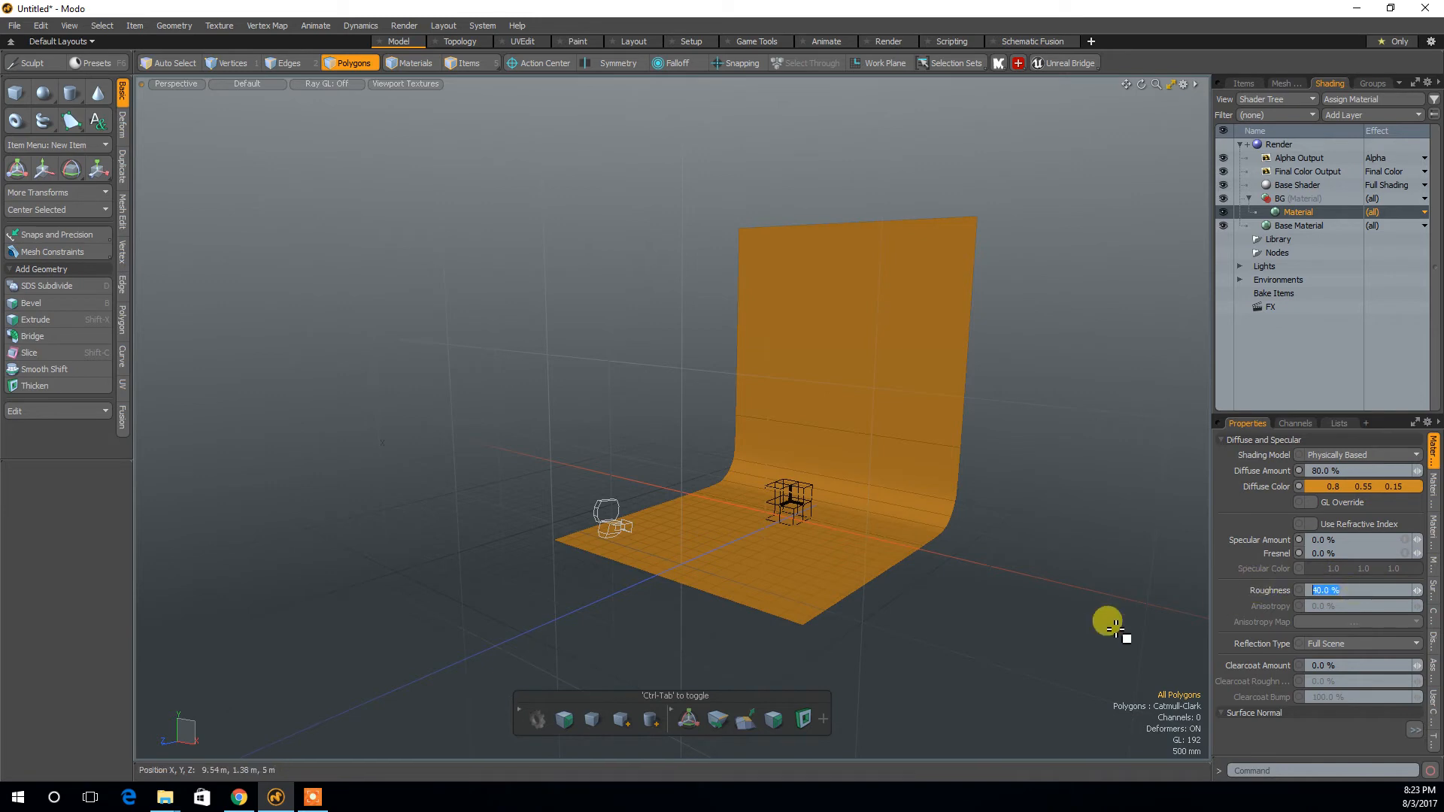
left_click_drag(1003, 603, 1022, 597, "alt")
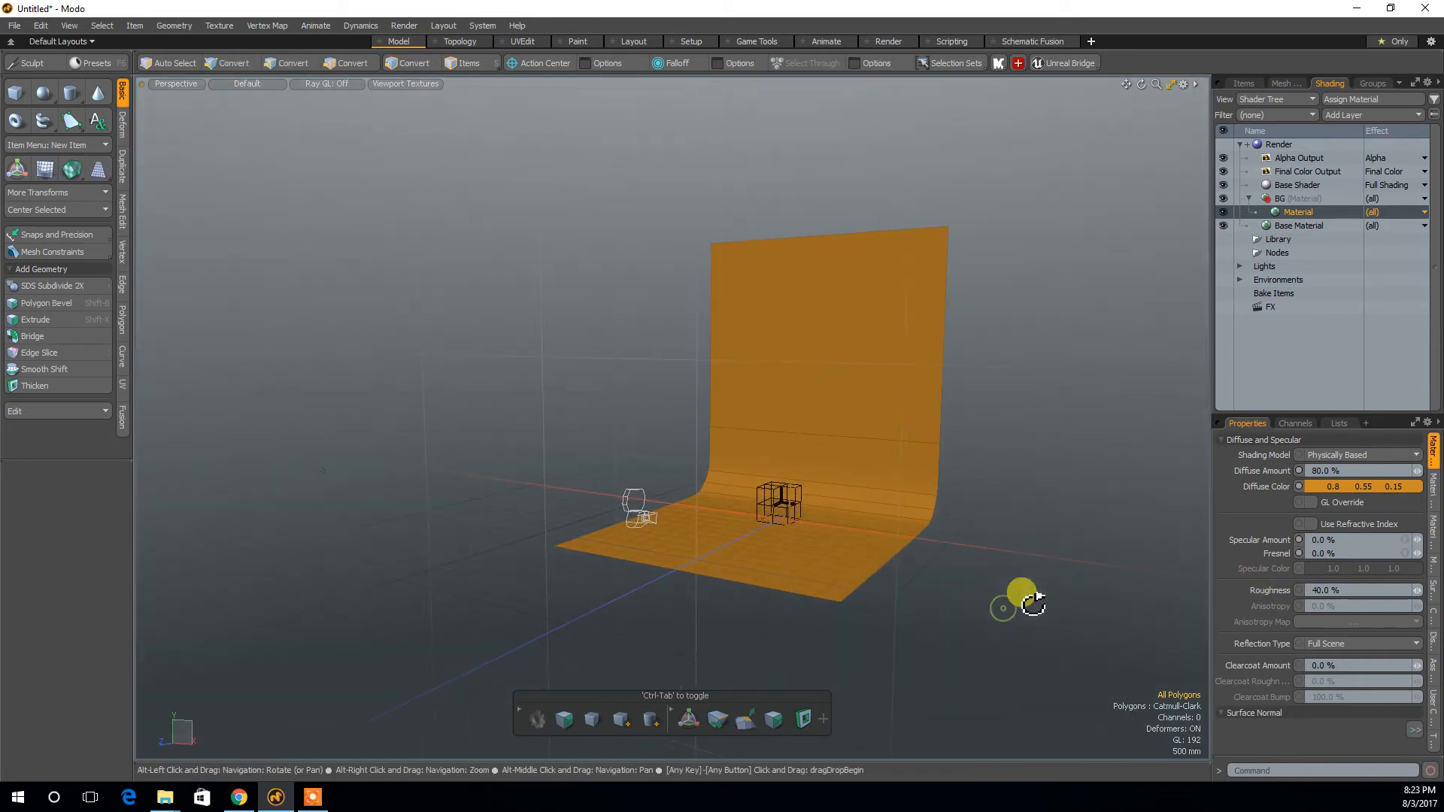
Switch to the Render layout, start the preview render and orbit the camera to an angled view of the cube.
left_click(897, 43)
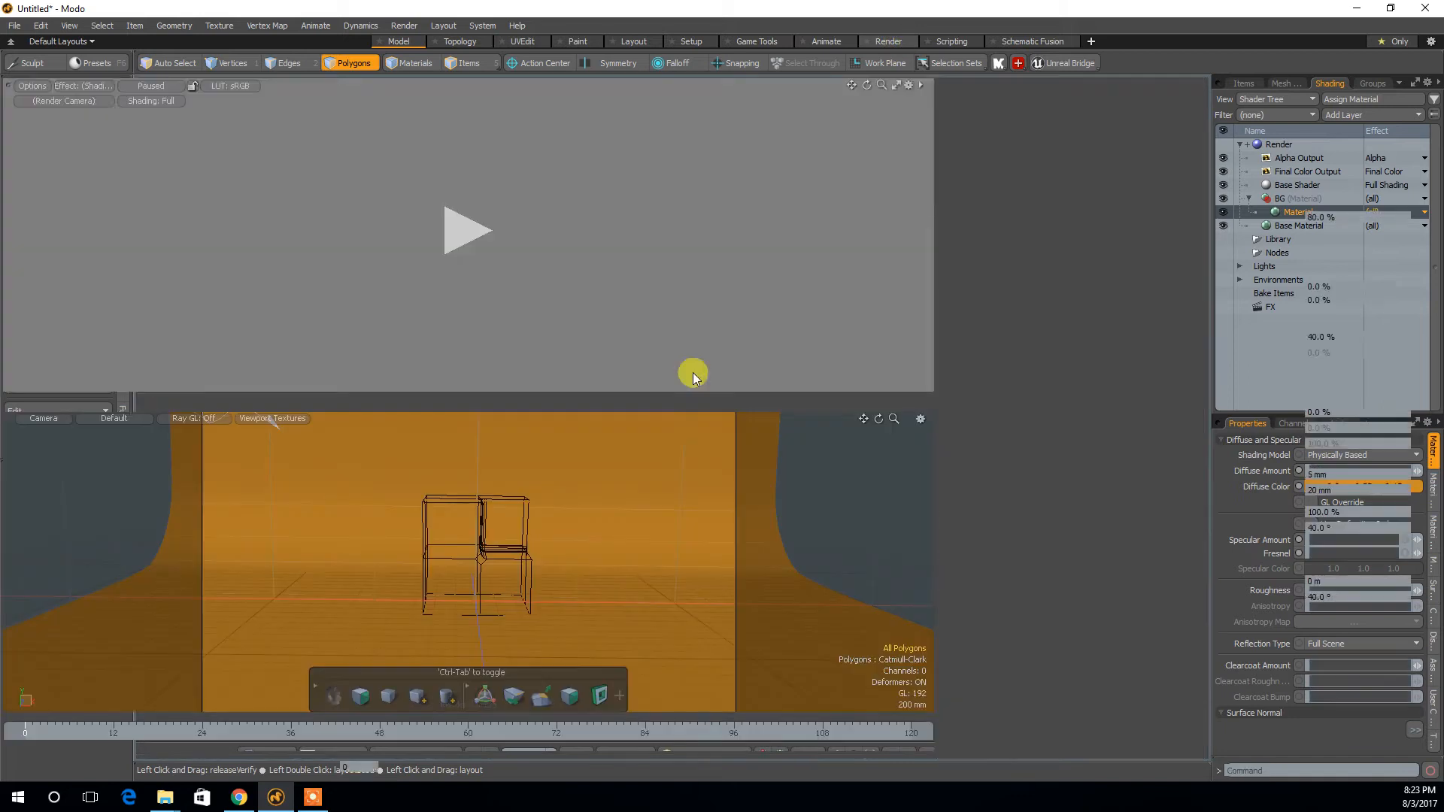
left_click(466, 236)
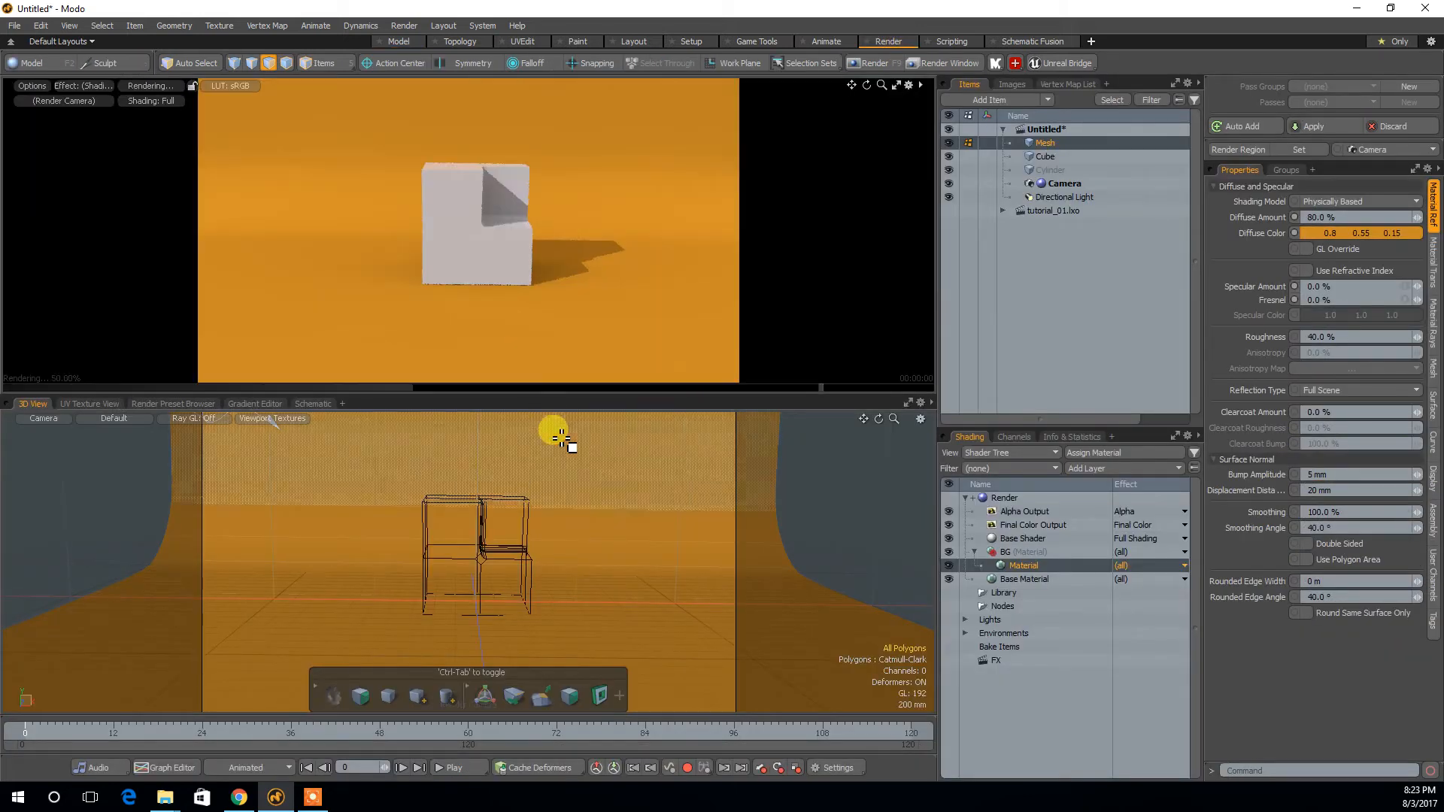
left_click_drag(634, 592, 345, 557, "alt")
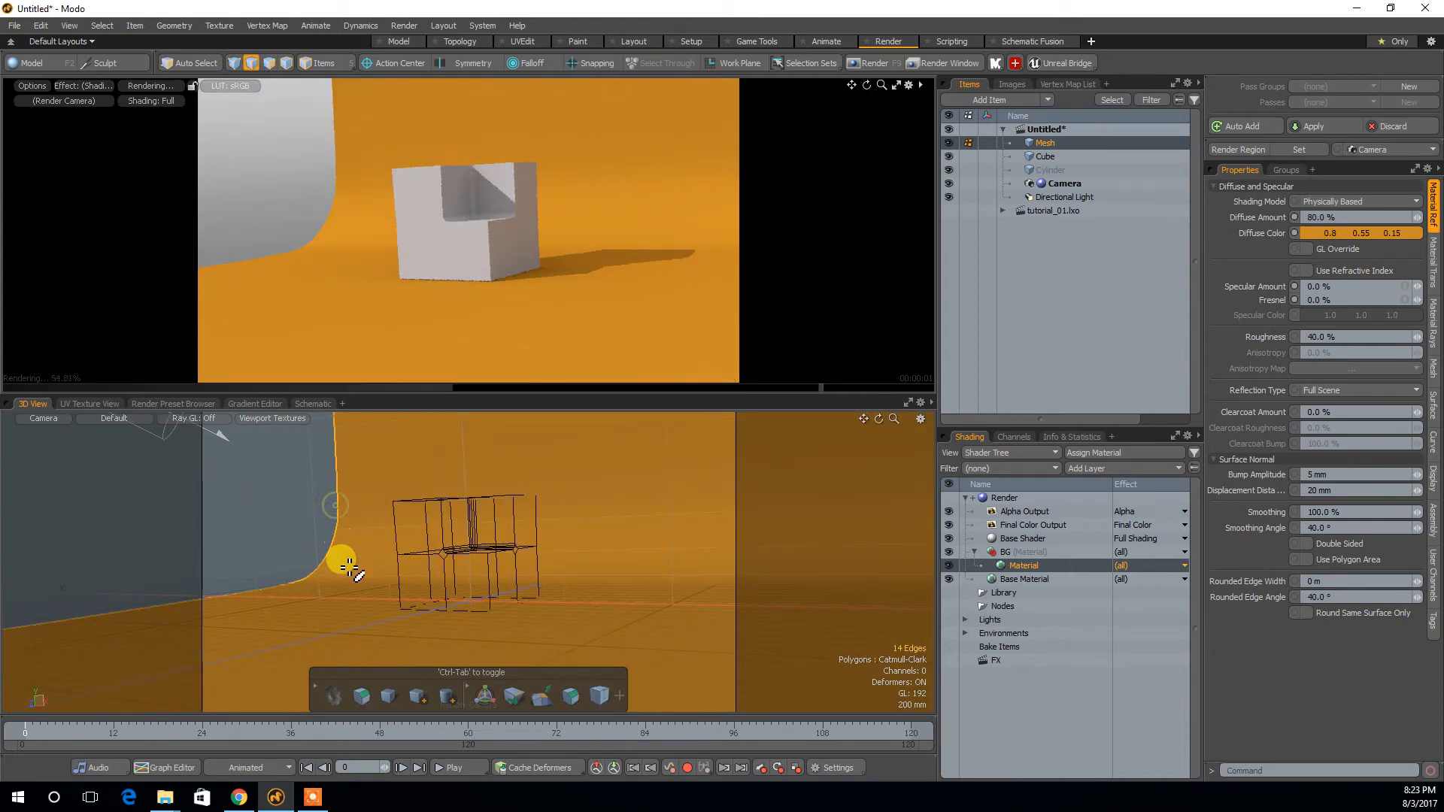
Select all polygons of the backdrop and stretch it much wider along the X axis in the perspective view.
key("4")
key("5")
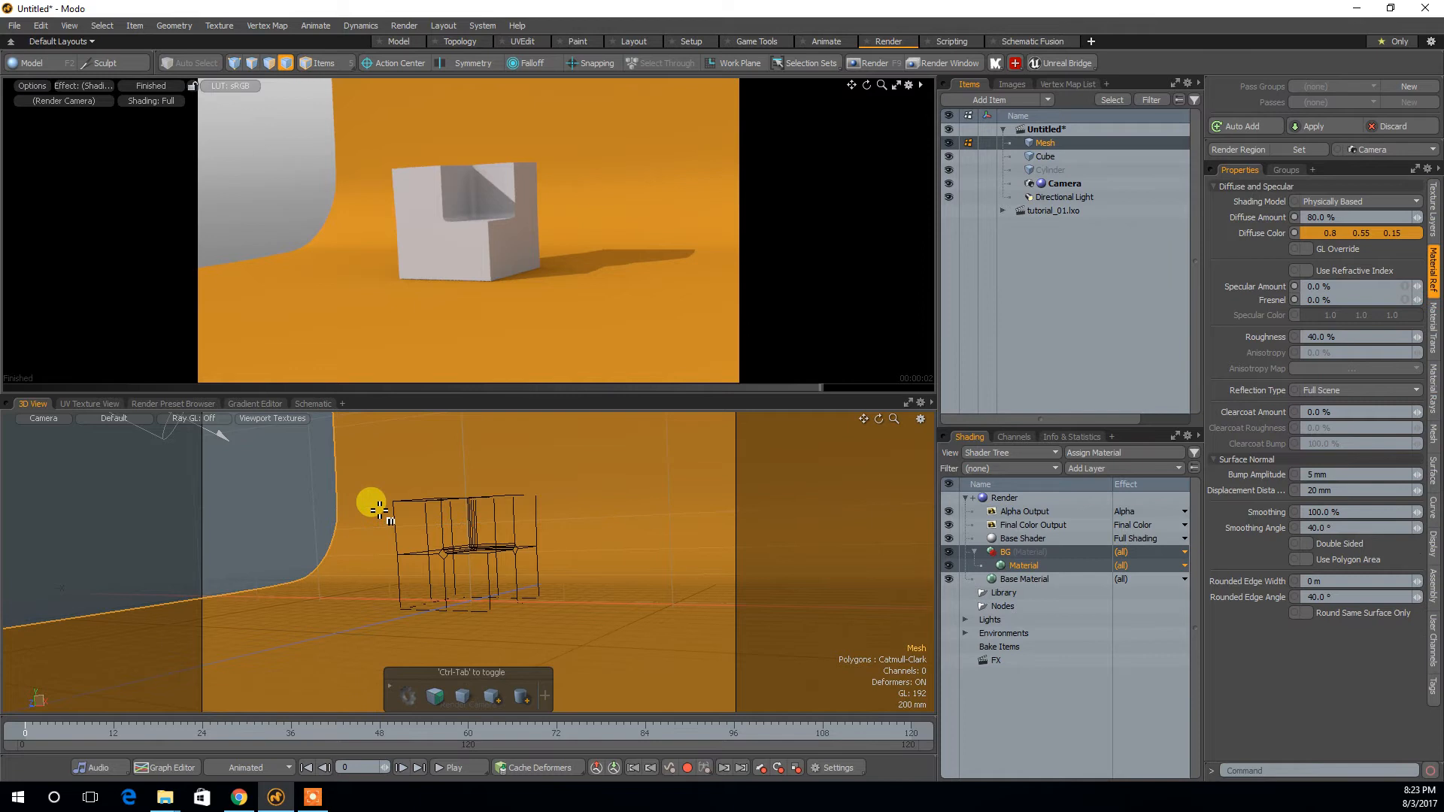
key("3")
key("w")
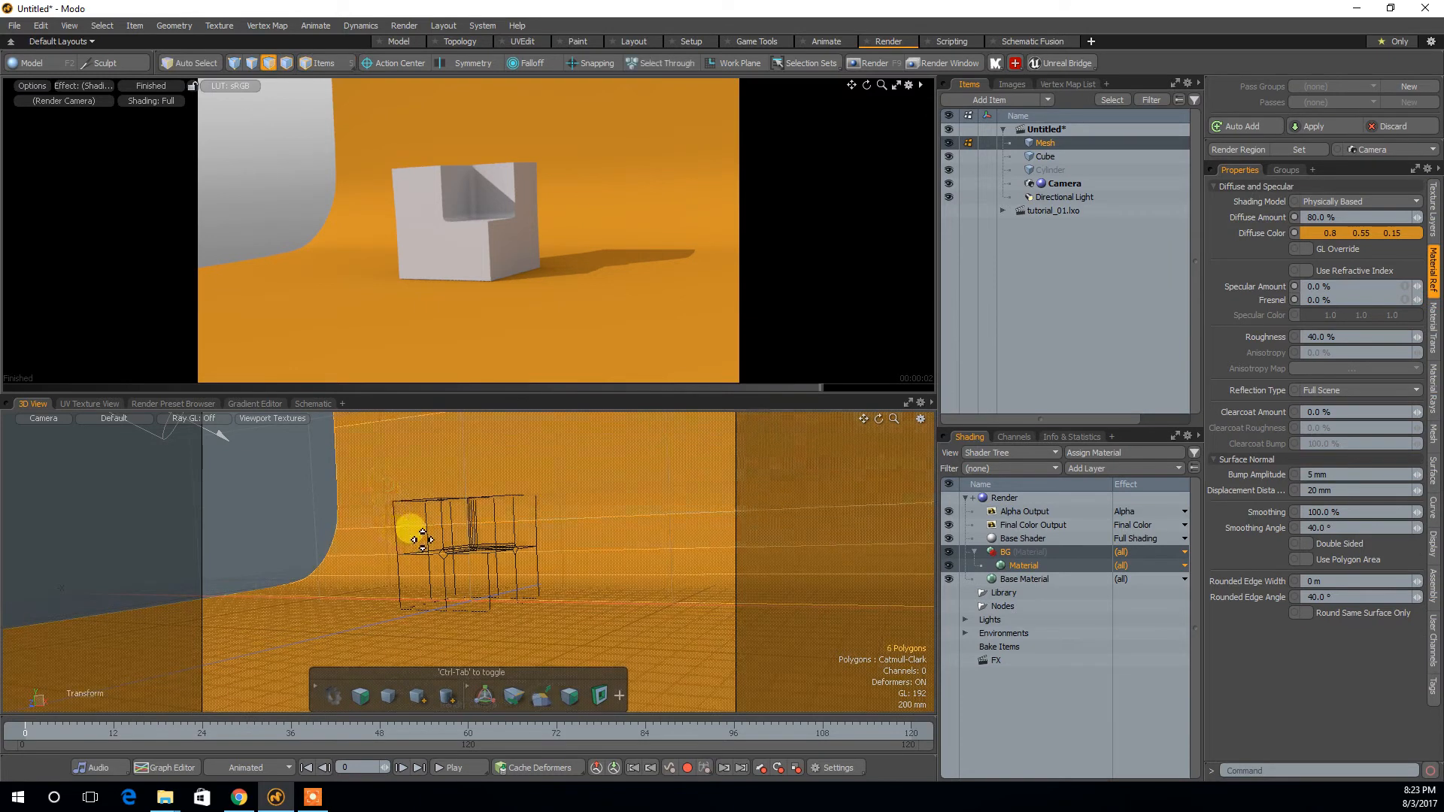
key("ctrl+space")
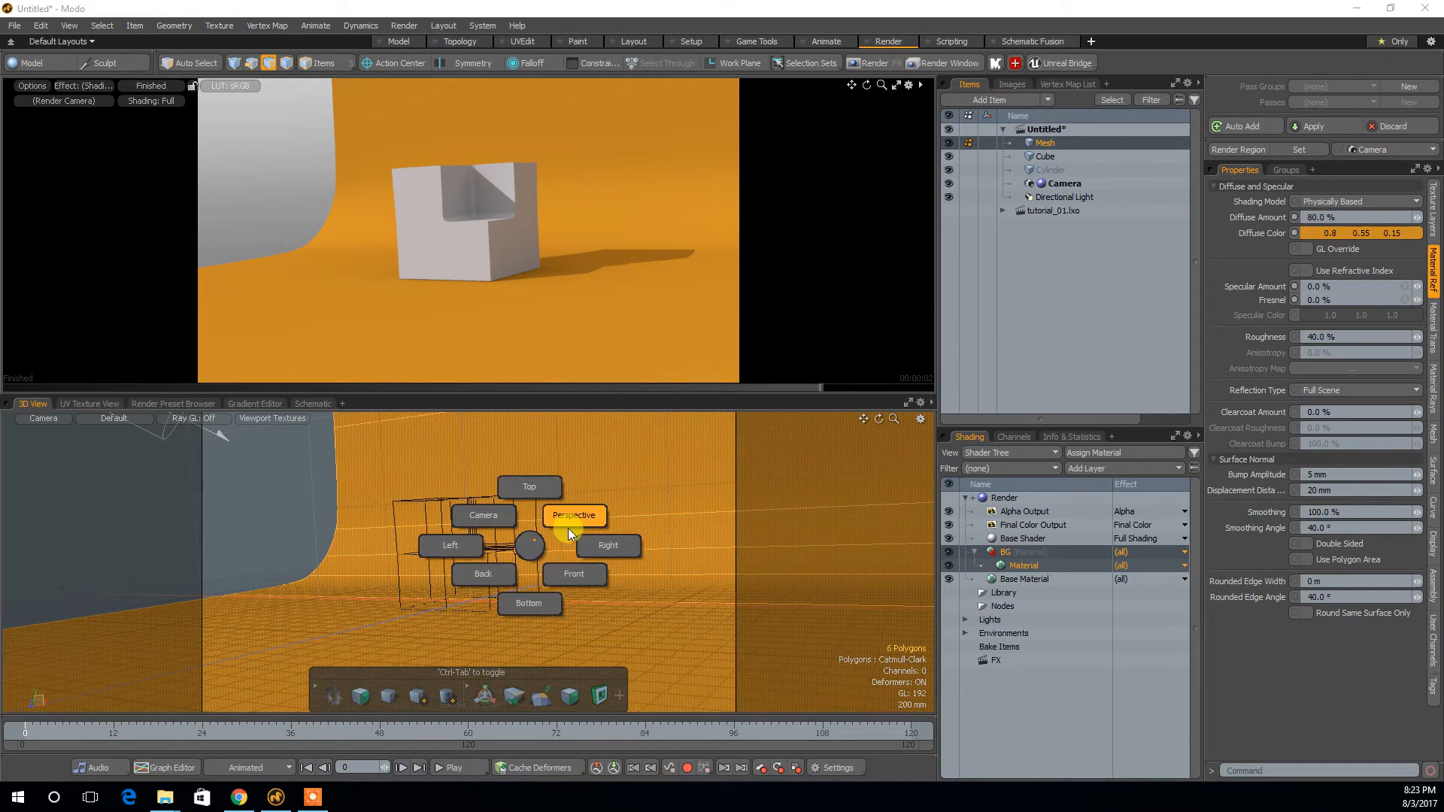
left_click(573, 547)
left_click_drag(573, 547, 613, 525, "alt")
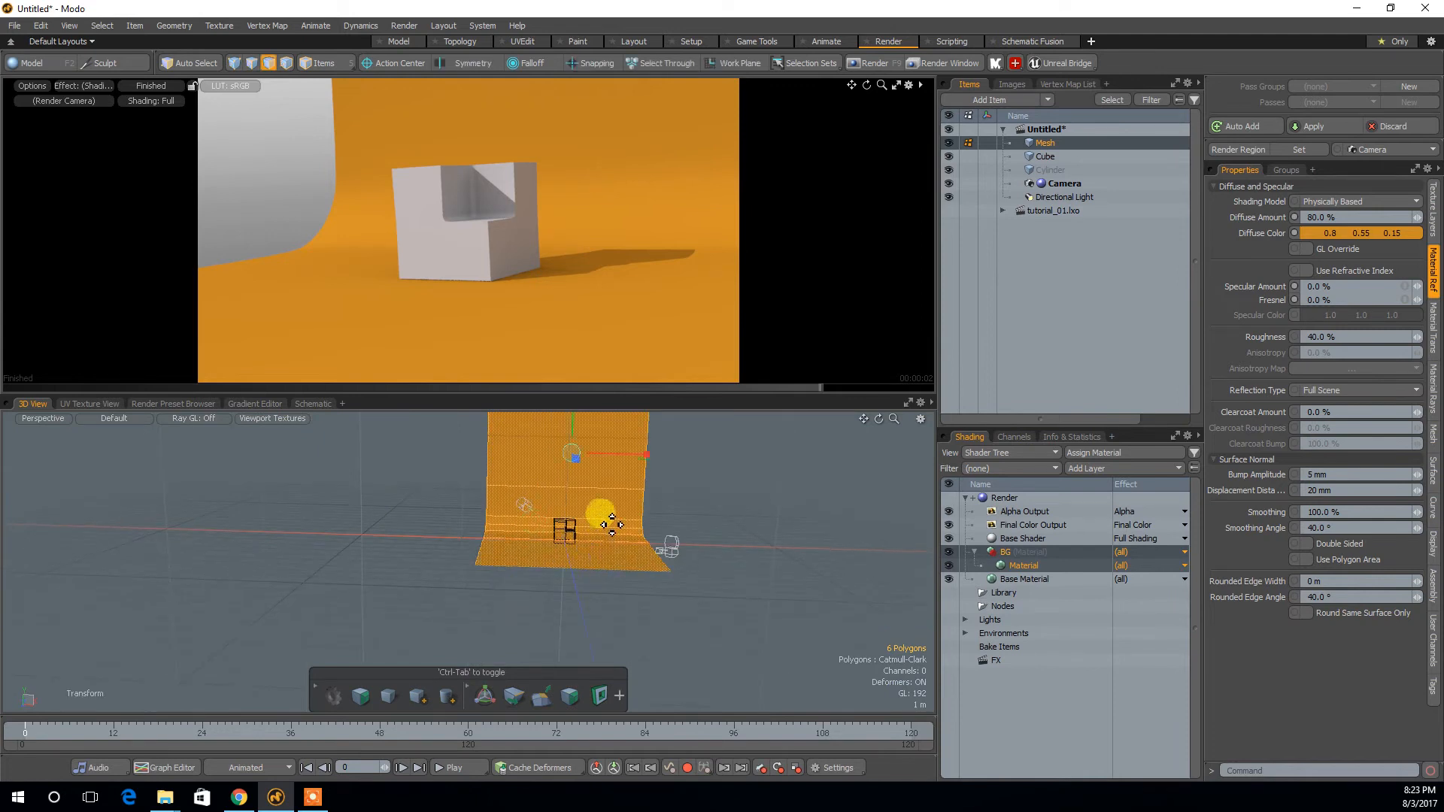
mouse_move(643, 451)
left_mouse_down()
mouse_move(549, 461)
mouse_move(643, 468)
mouse_move(648, 453)
left_mouse_up()
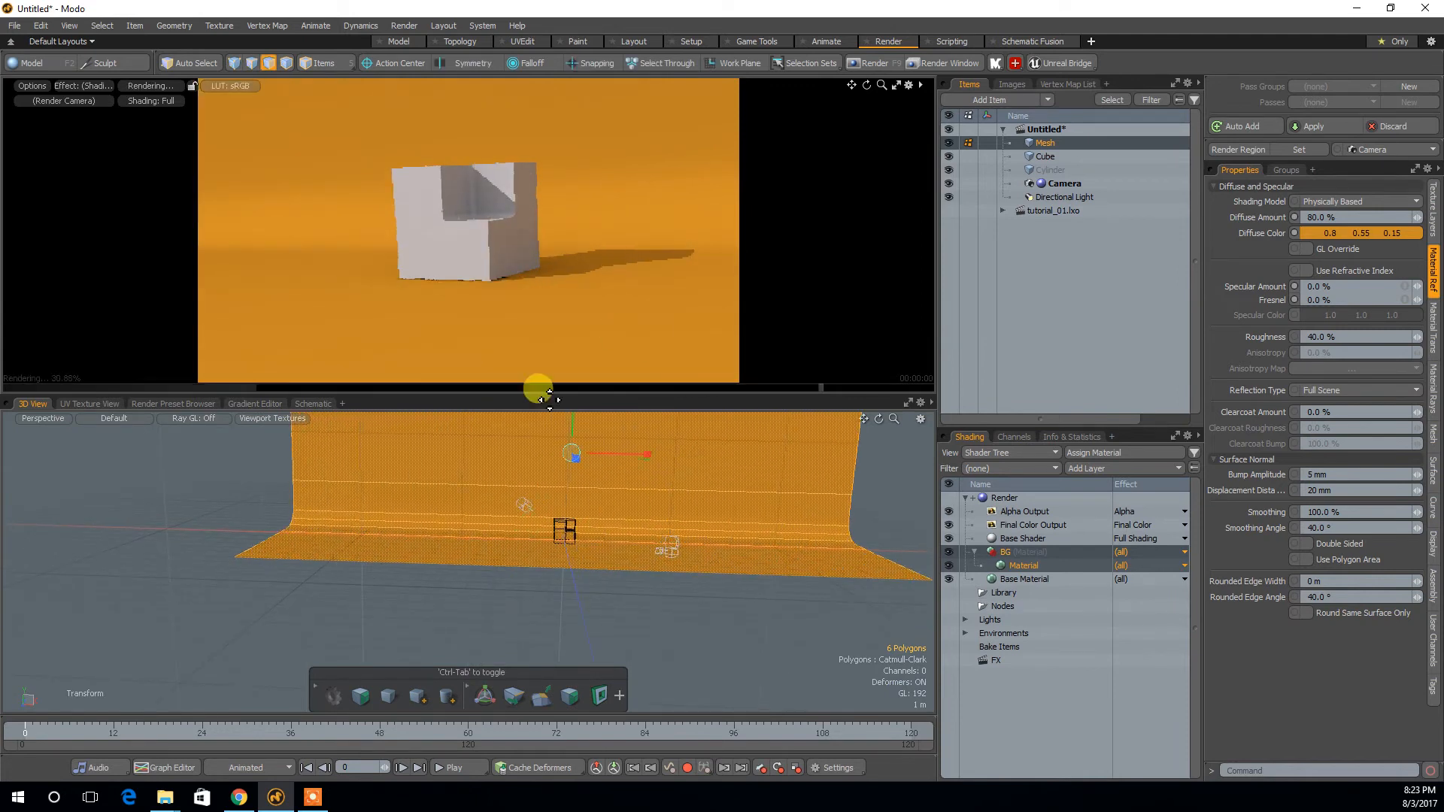
Extend the front edge of the backdrop's floor far forward along the Z axis with Edge Extend.
left_click_drag(657, 536, 619, 544, "alt")
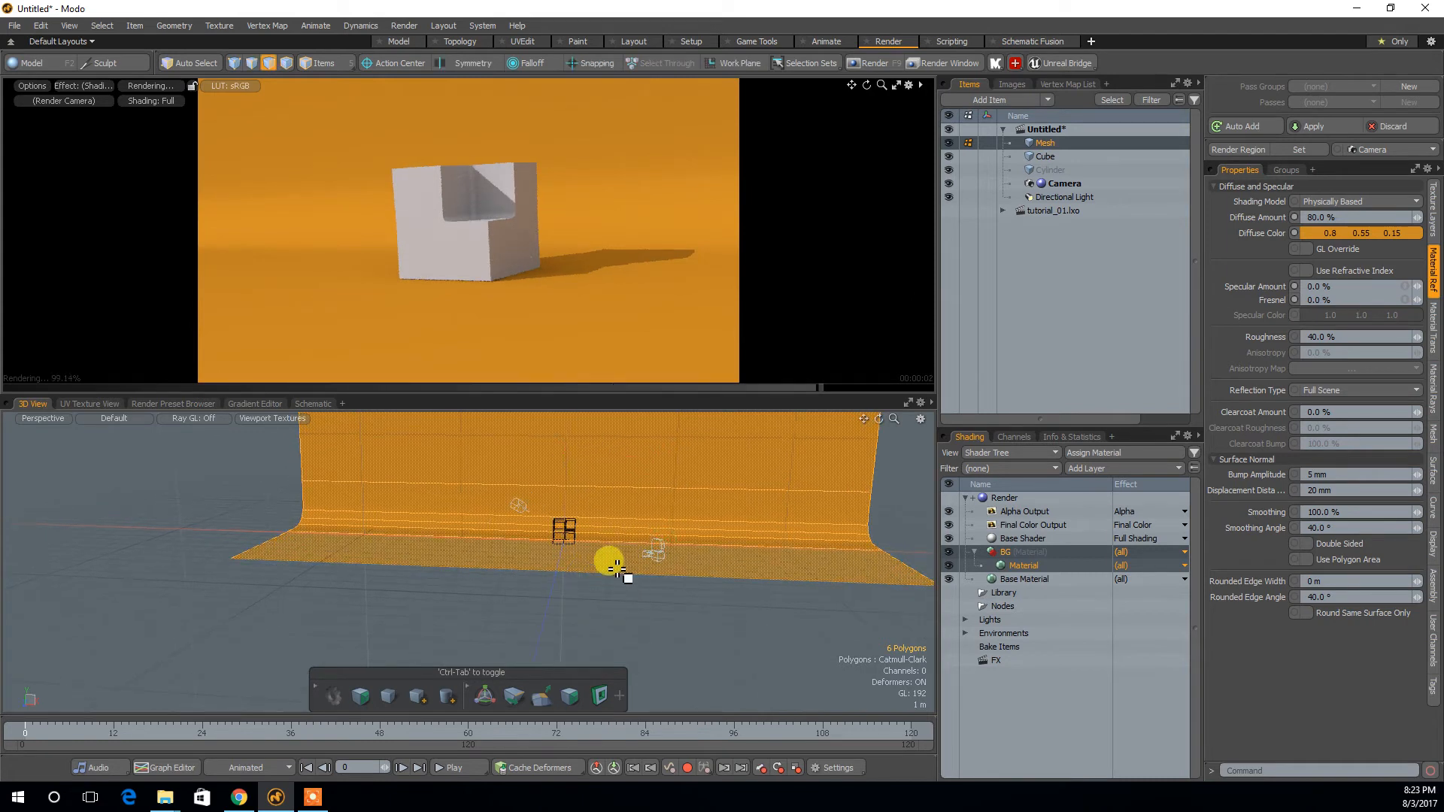
key("2")
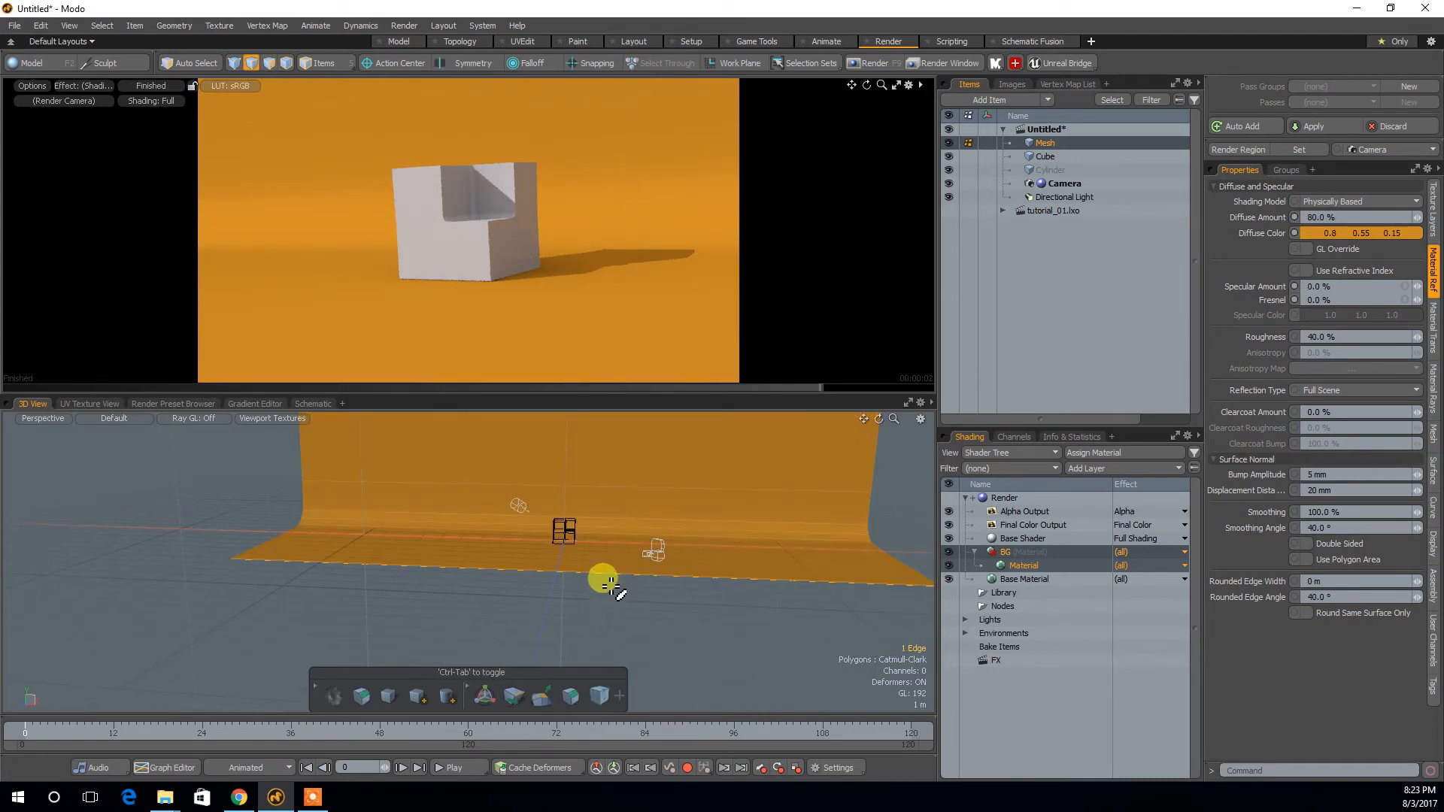
key("z")
left_click(615, 563)
left_click_drag(626, 569, 479, 561, "alt")
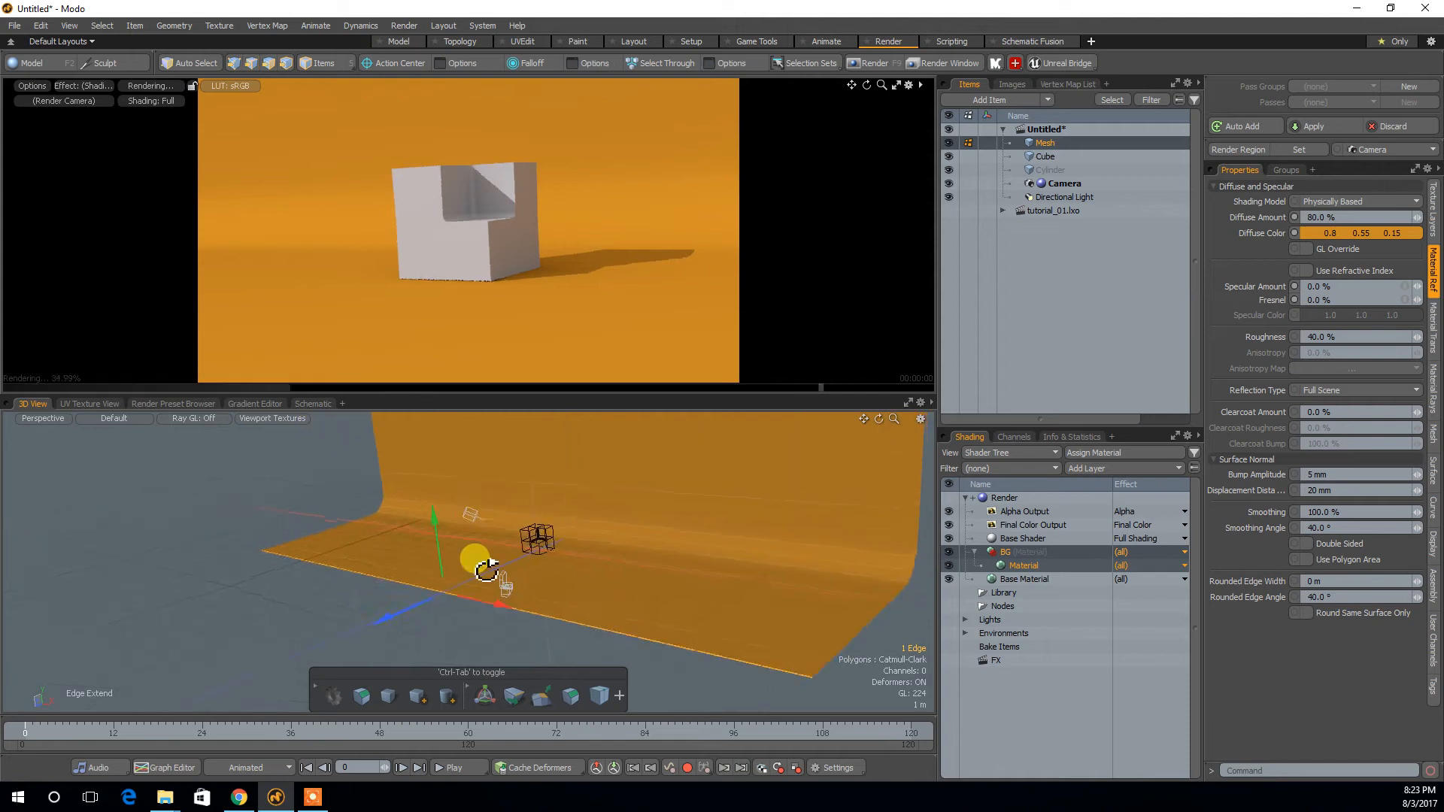
scroll(474, 572, "down", 3)
left_click_drag(408, 616, 169, 734)
left_click_drag(422, 667, 477, 638, "alt")
key("space")
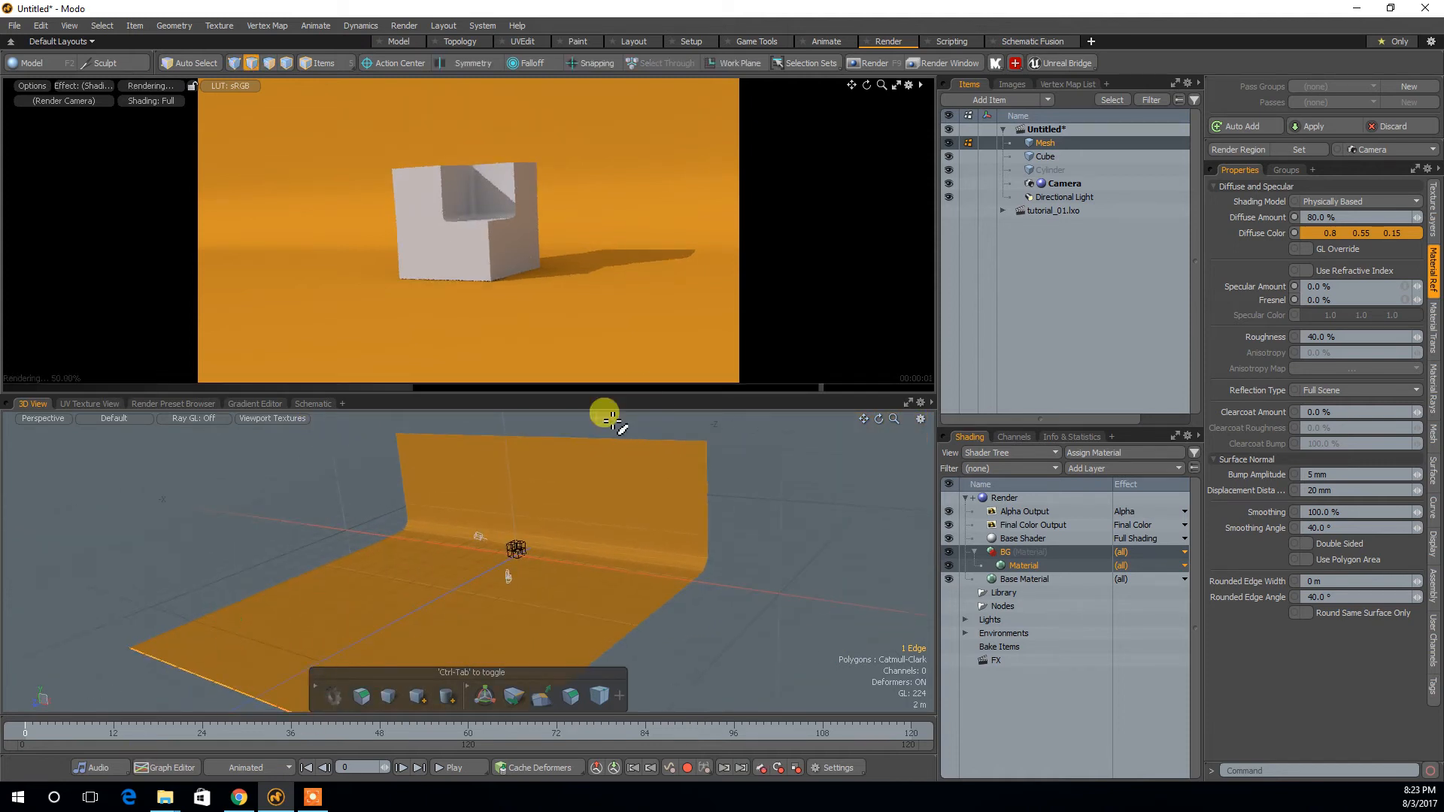
Extend the upper edge of the backdrop's wall upward and clear the edge selection.
left_click_drag(609, 455, 709, 490, "alt")
left_click_drag(574, 474, 519, 346)
key("Escape")
left_click_drag(560, 575, 685, 558, "alt")
left_click_drag(636, 228, 645, 262, "alt")
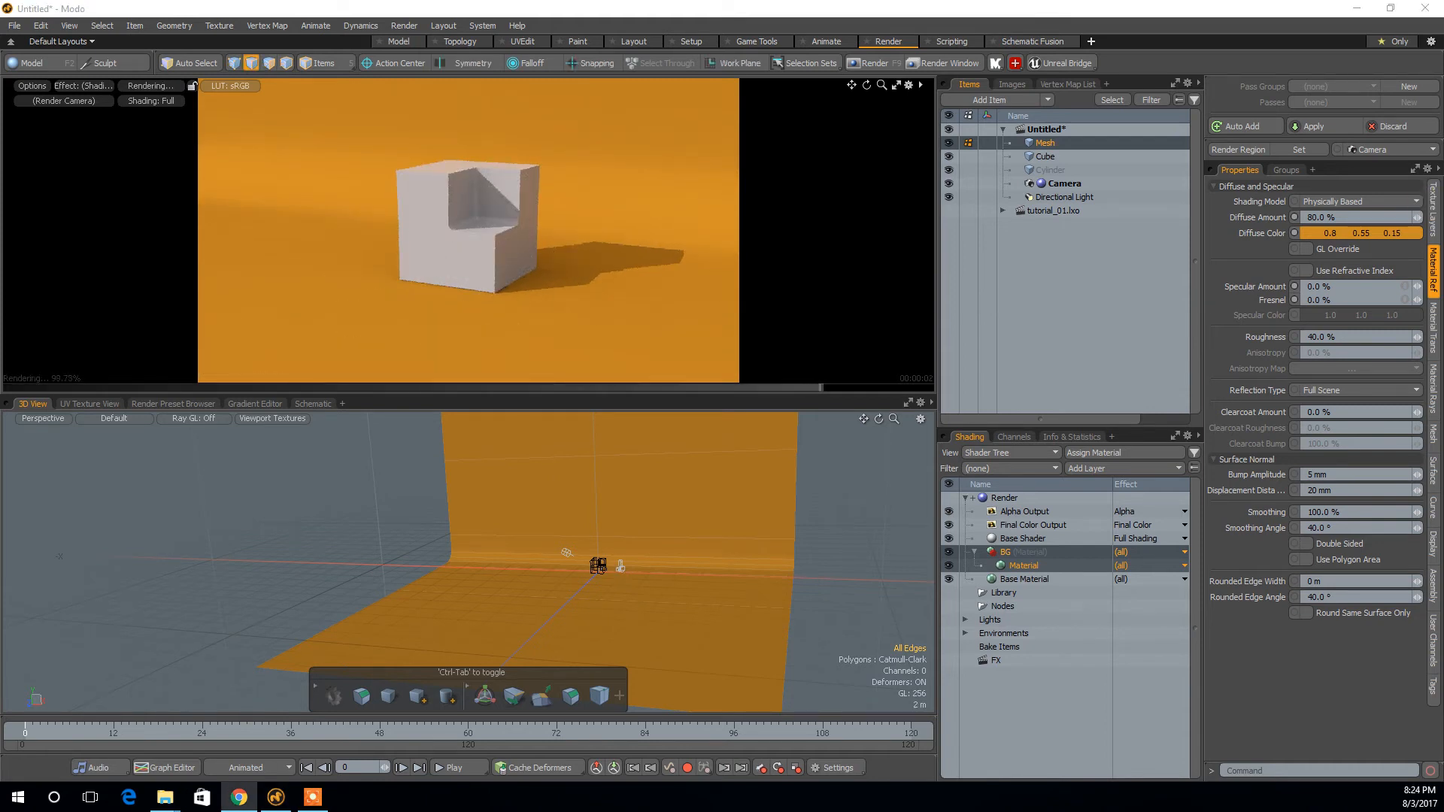
Switch to the browser to examine the studio lighting setup photo, and return to Modo.
left_click_drag(1443, 8, 957, 43)
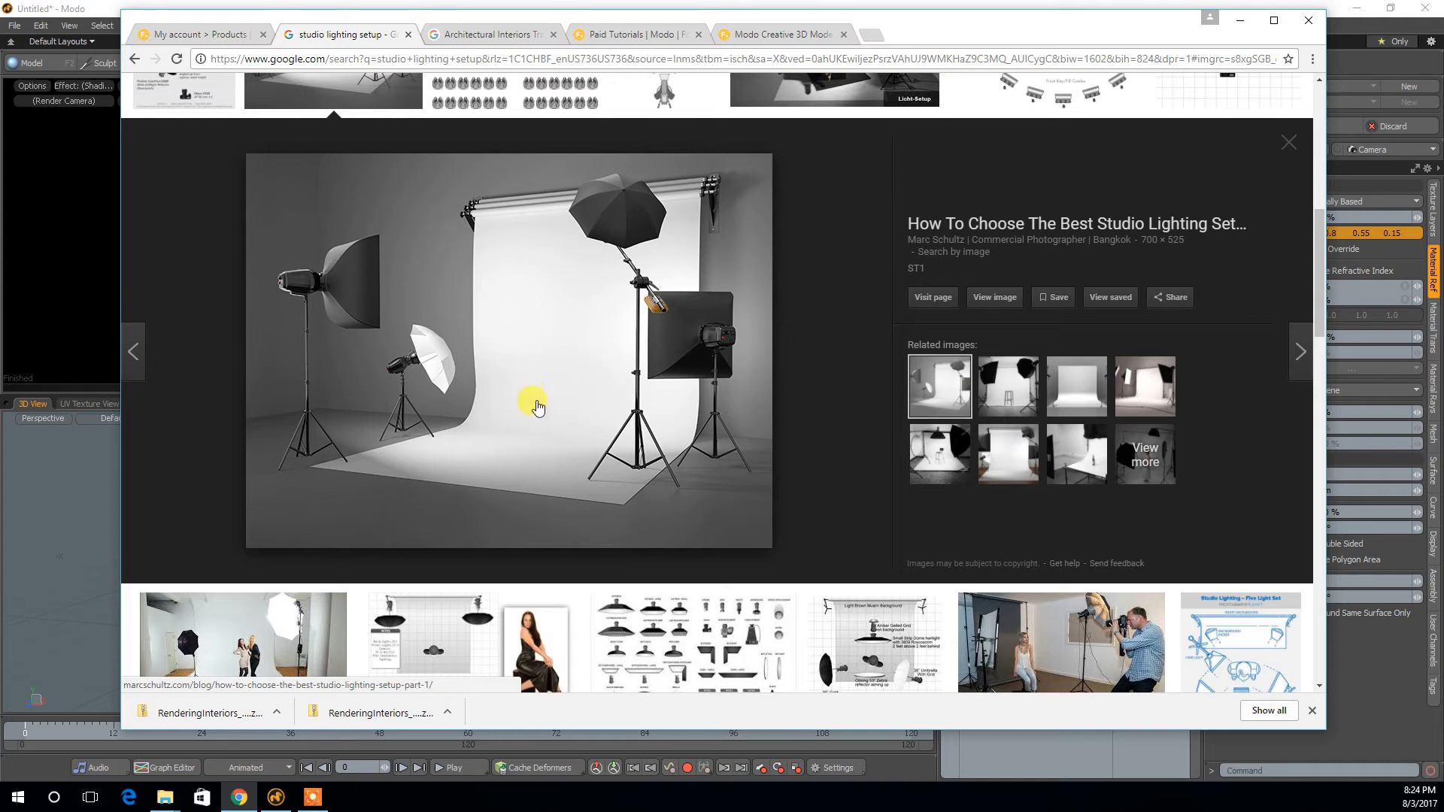
left_click(1373, 669)
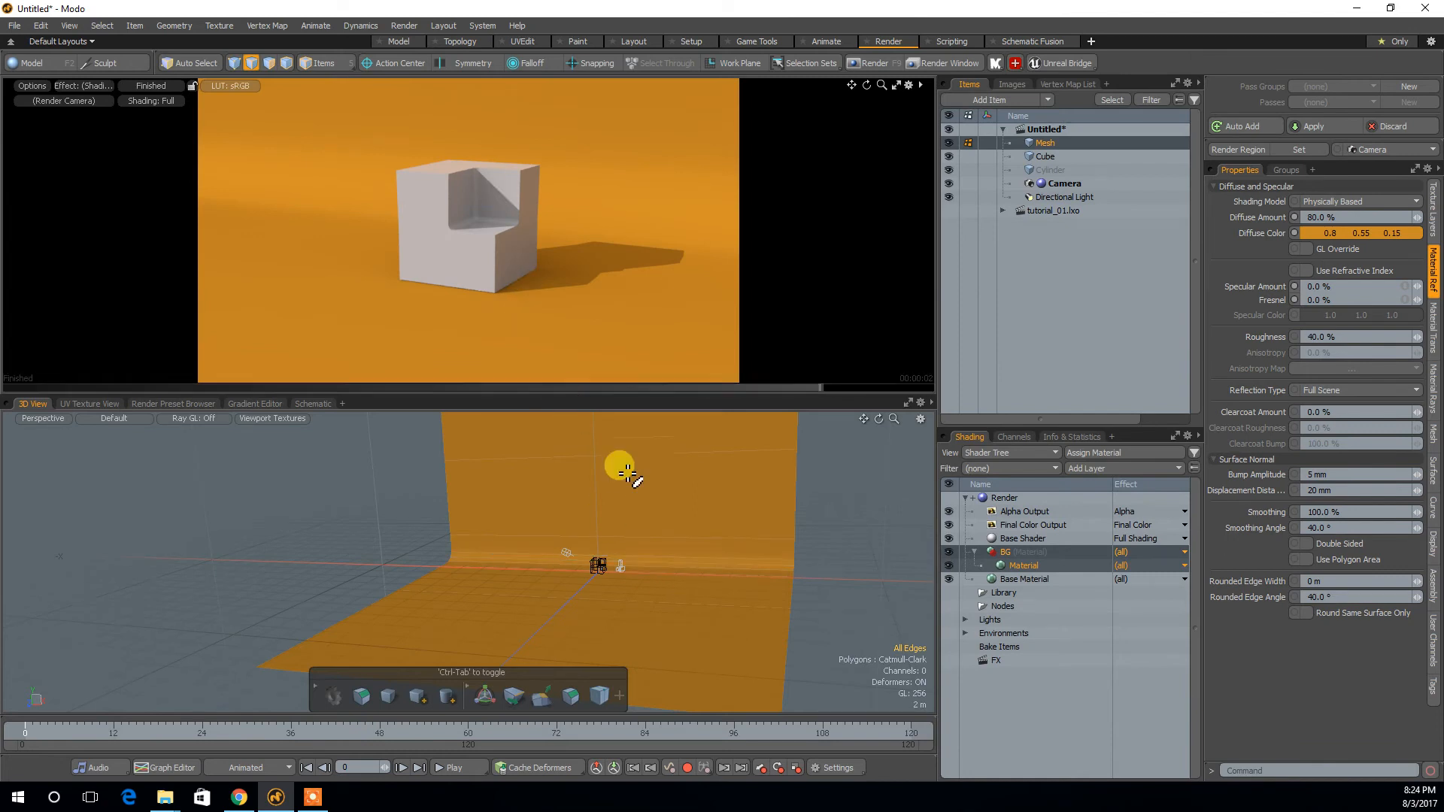
Switch the viewport to the camera view and reframe the cube closer and from a slightly higher angle.
key("ctrl+space")
left_click(593, 457)
left_click_drag(479, 427, 299, 599, "alt")
left_click_drag(519, 590, 409, 583, "alt")
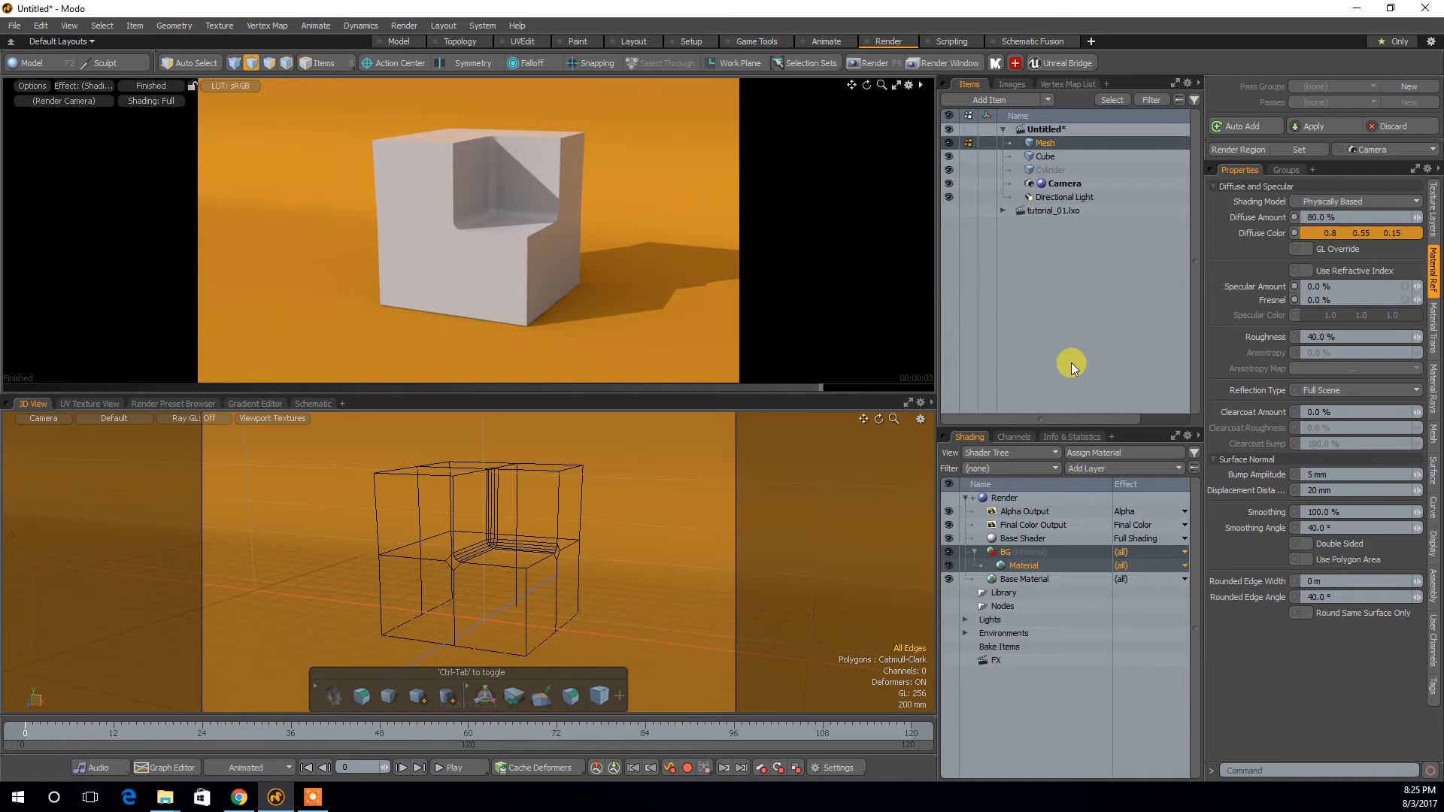
Select the Directional Light and turn its visibility off and back on to compare the preview lighting.
left_click(1064, 197)
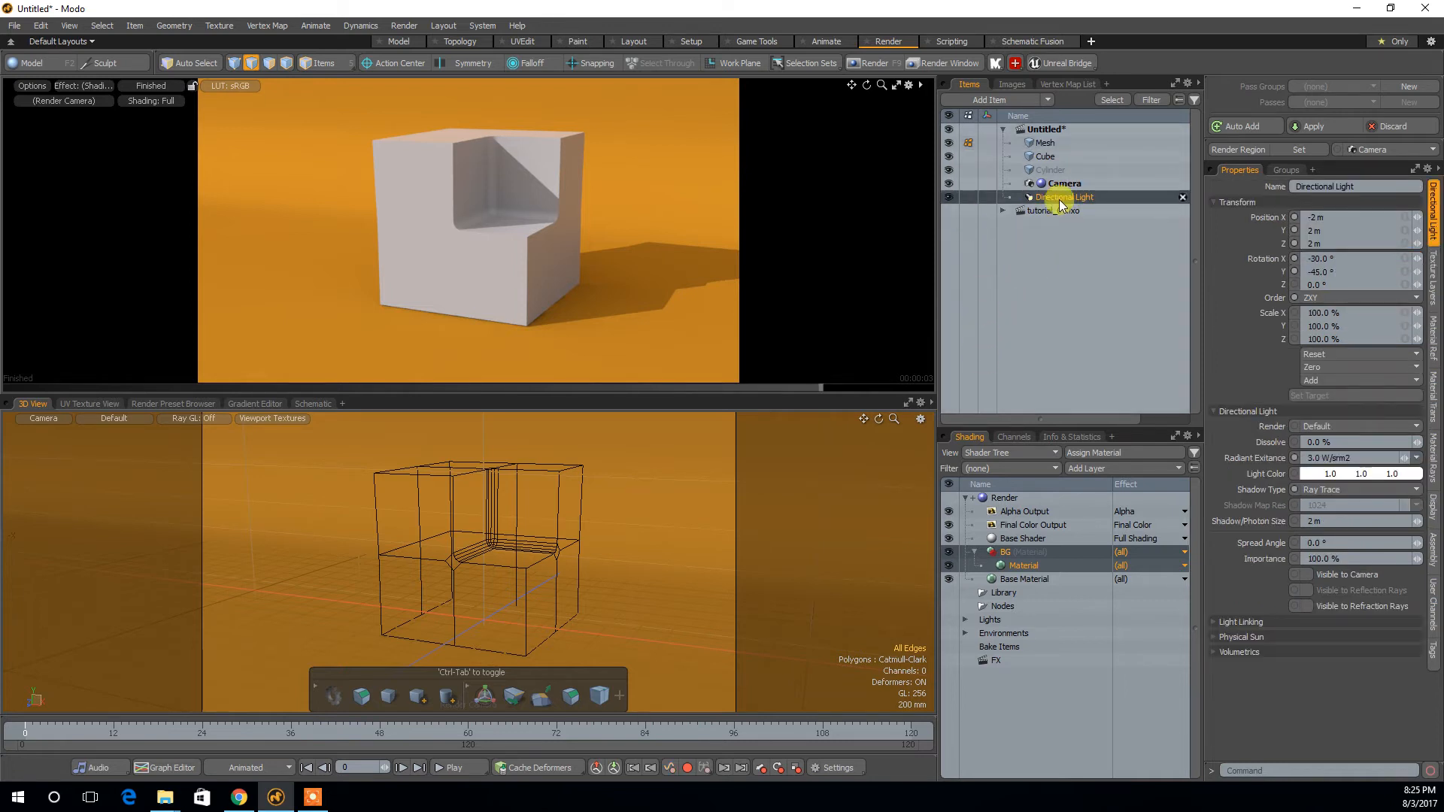
left_click(947, 196)
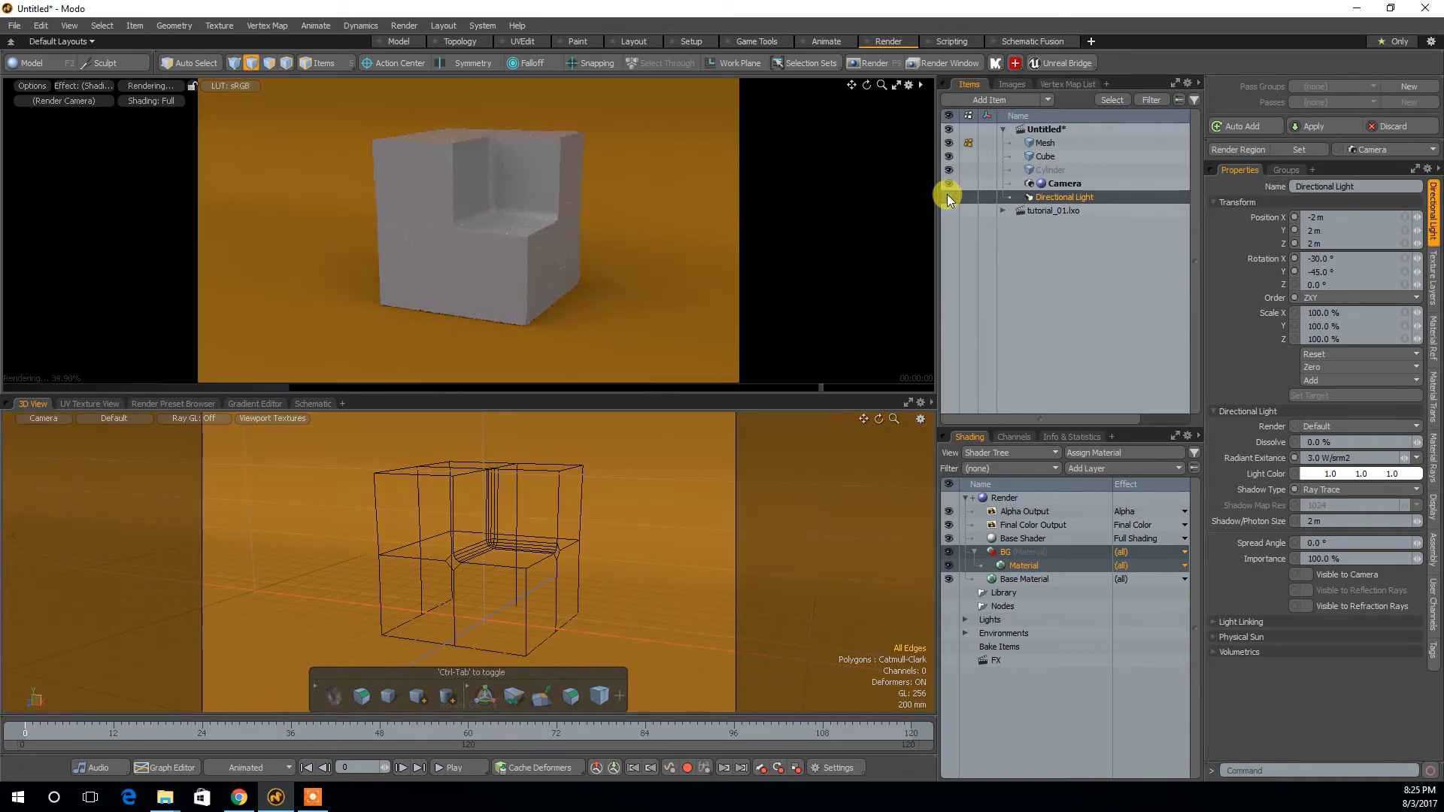
left_click(948, 197)
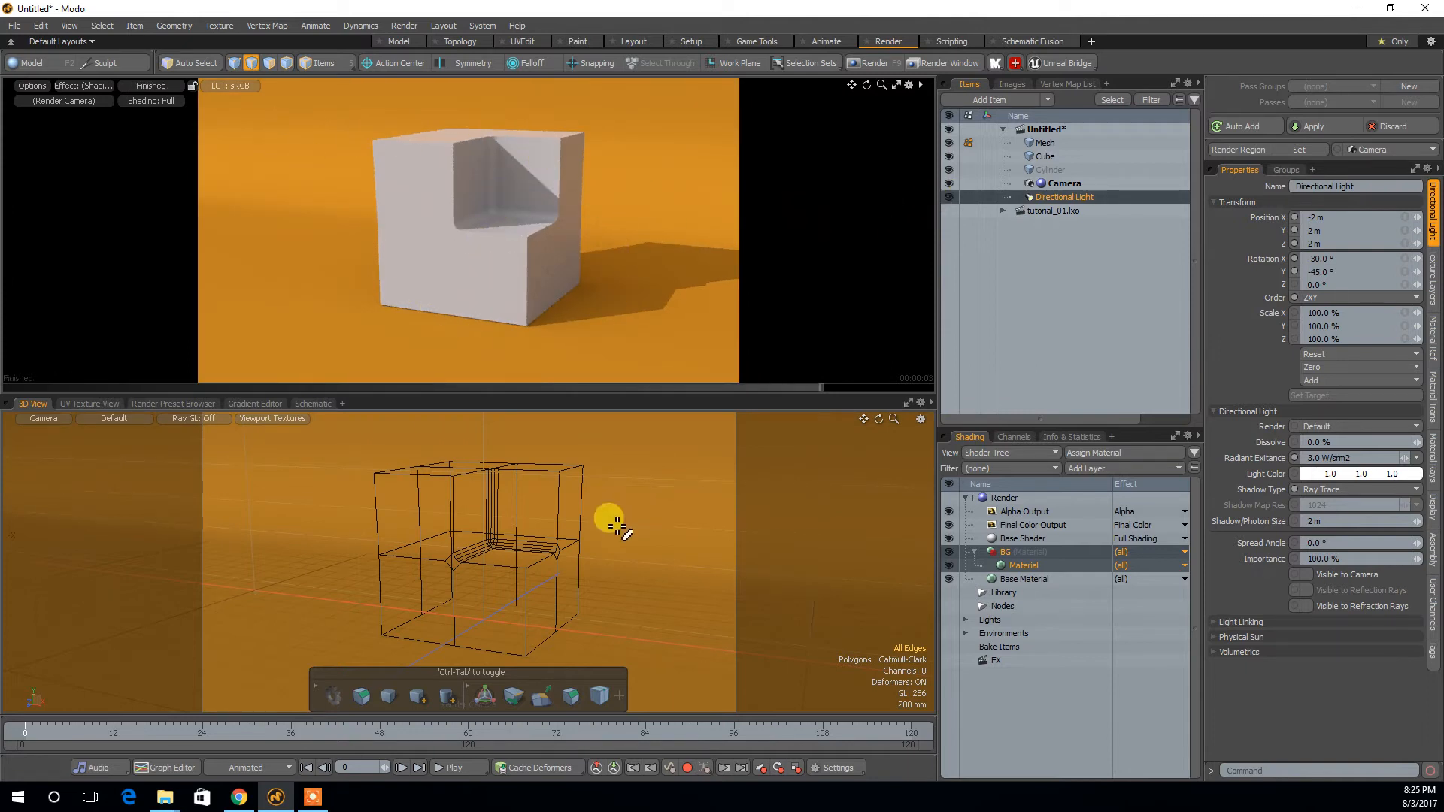
In the perspective view, move the directional light away from the cube to about X -8.52 m, Y 3.56 m, Z 5.32 m.
key("ctrl+space")
left_click(651, 517)
left_click_drag(587, 509, 642, 550, "alt")
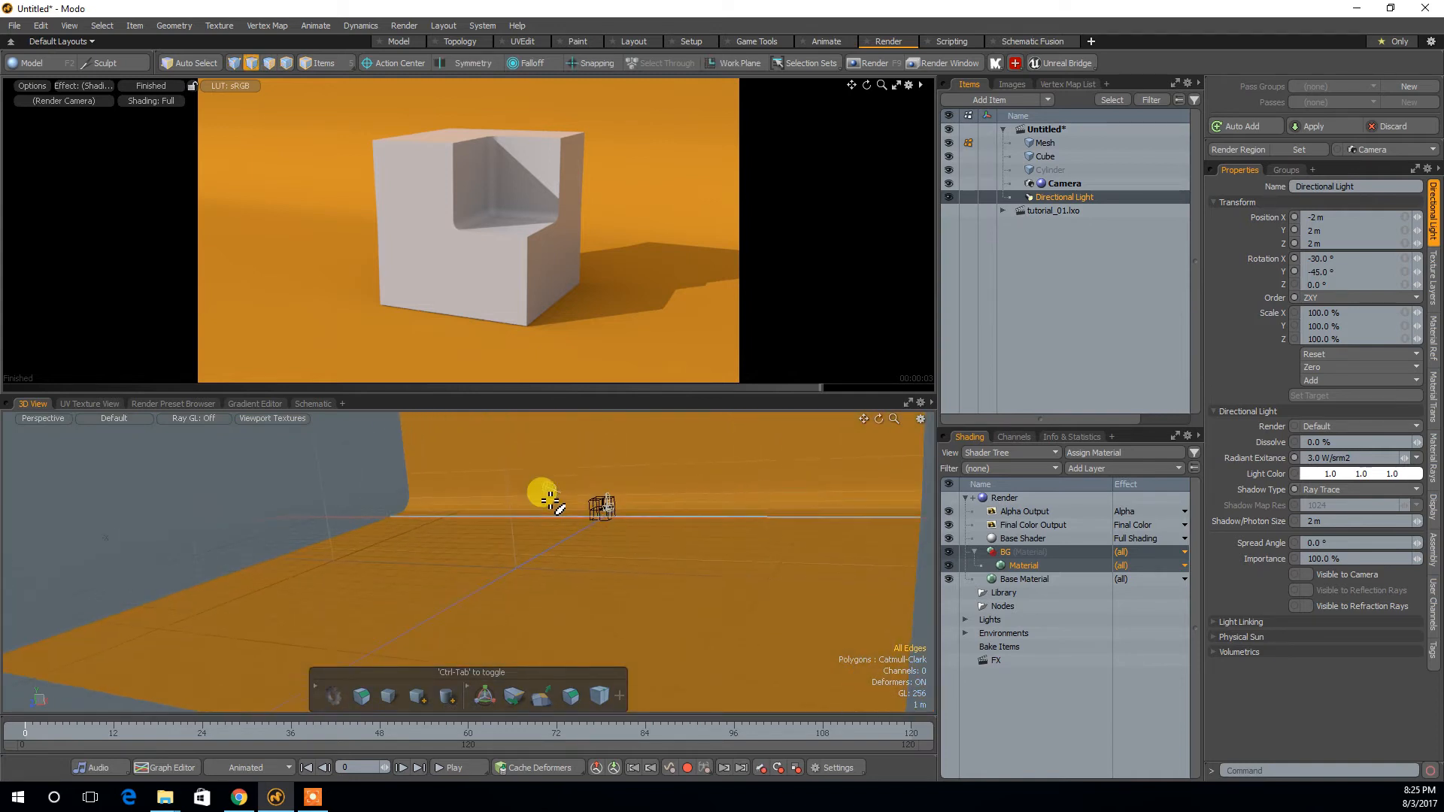
left_click_drag(558, 493, 571, 552, "ctrl+alt")
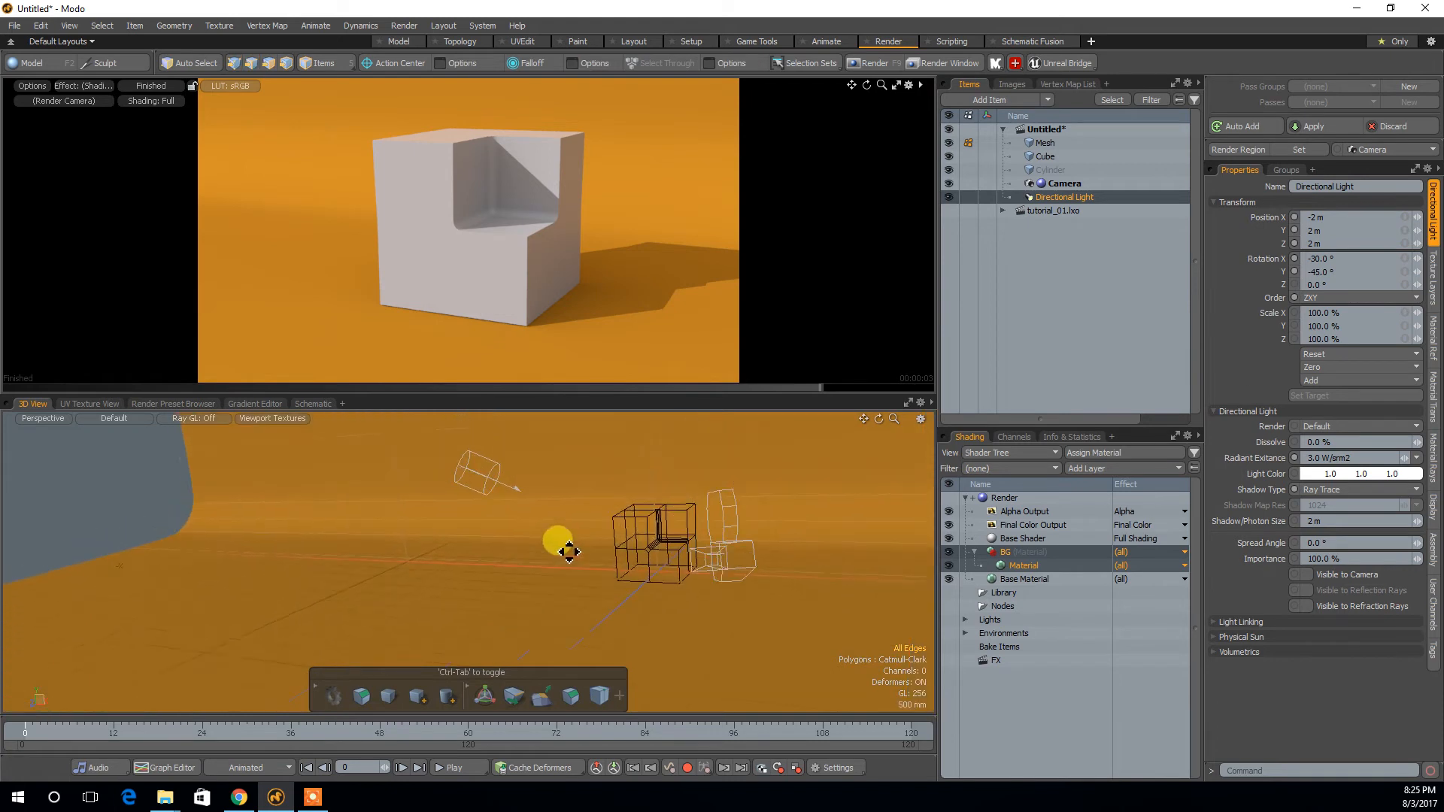
left_click(487, 482)
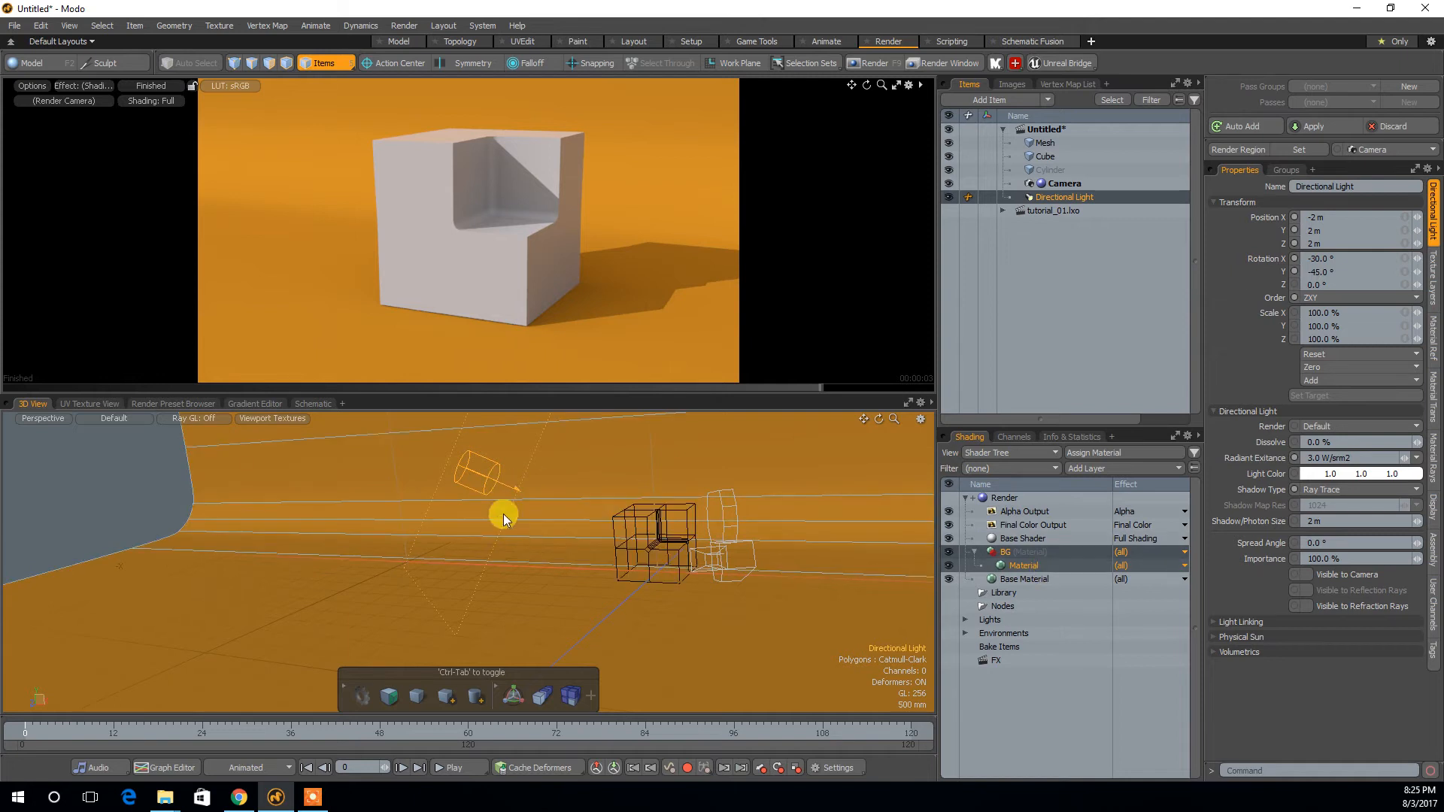
left_click_drag(629, 525, 598, 576, "alt+shift")
key("w")
left_click_drag(576, 503, 464, 485)
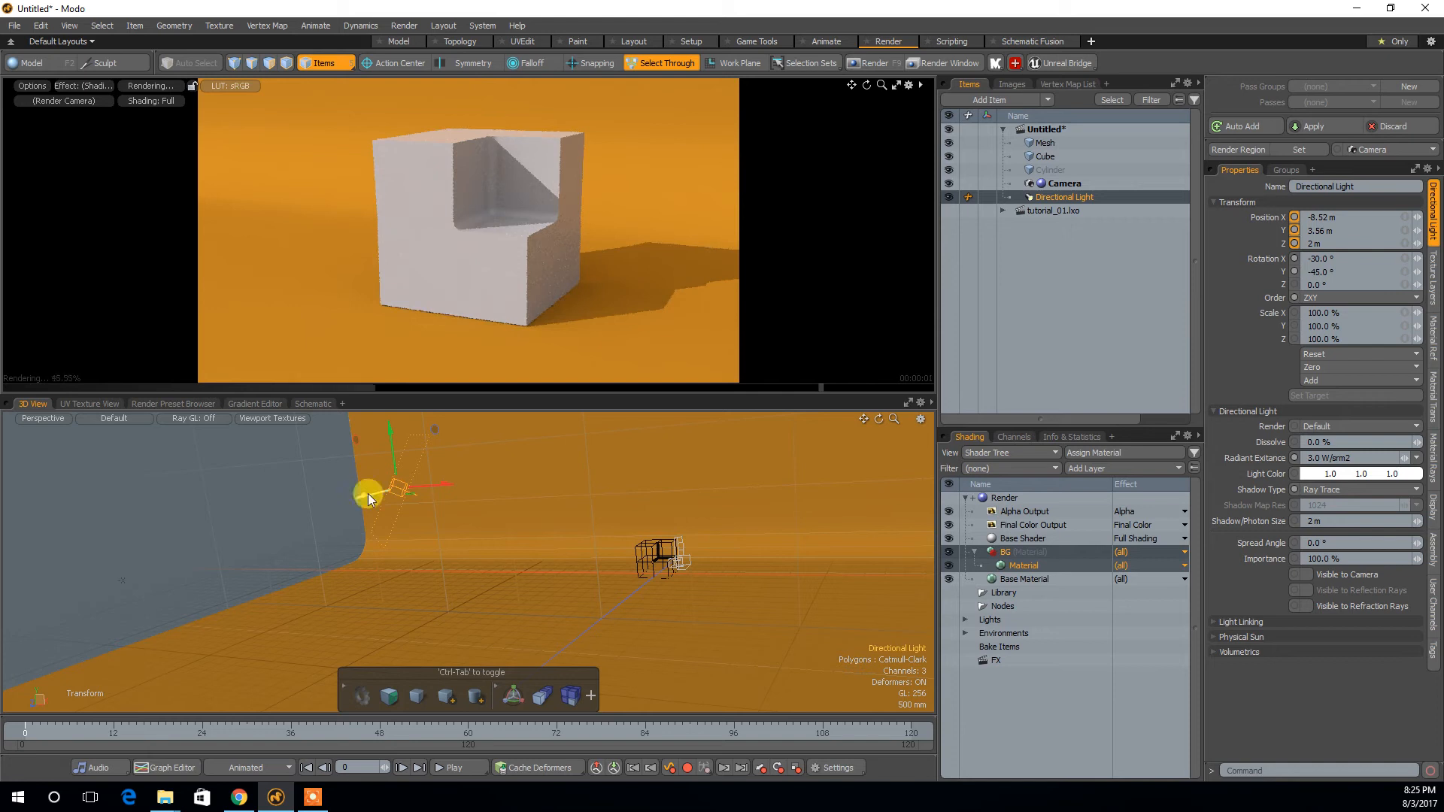
left_click_drag(242, 524, 413, 485)
Rotate the directional light to about X -33°, Y -52.5°, Z 0° and turn off its visibility.
key("e")
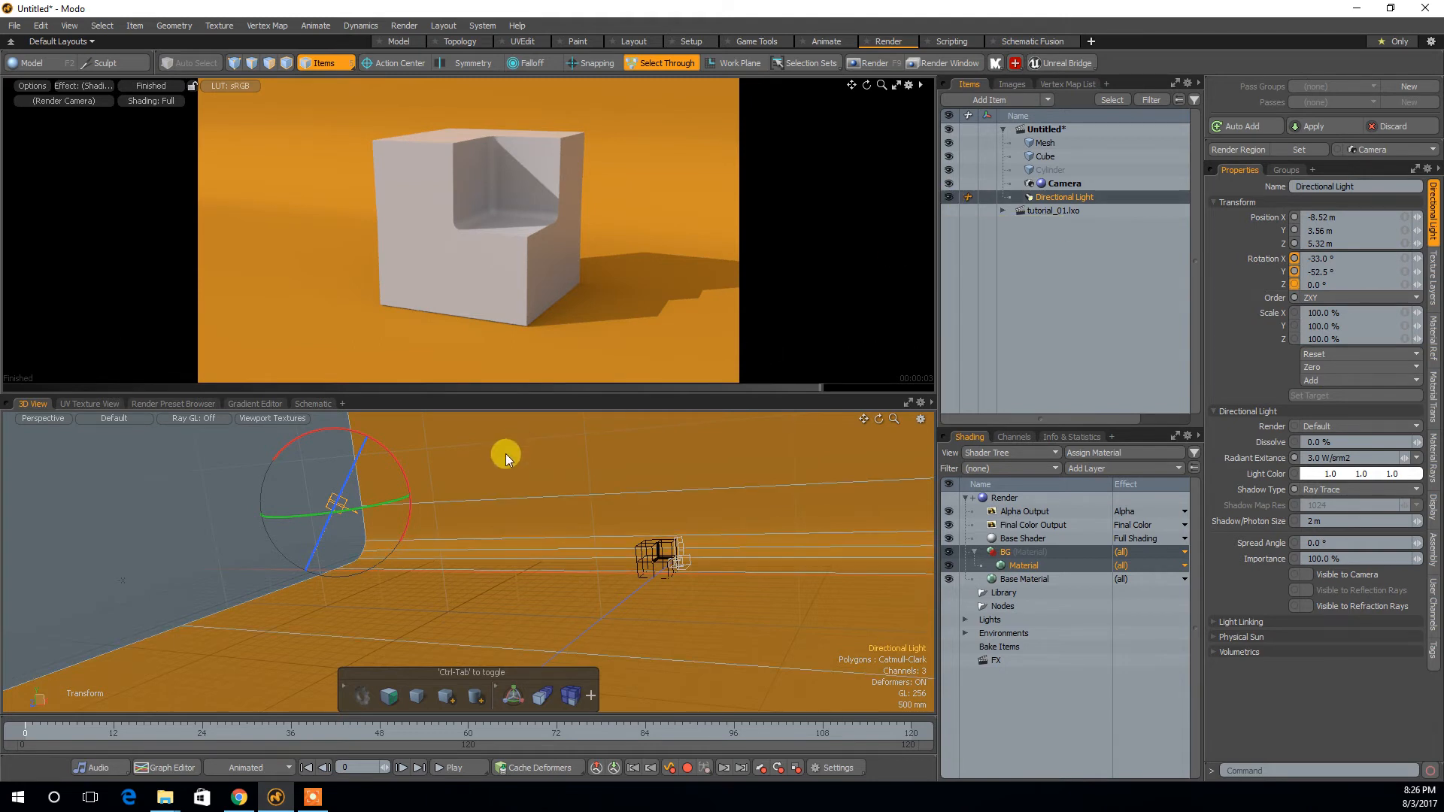
left_click(948, 198)
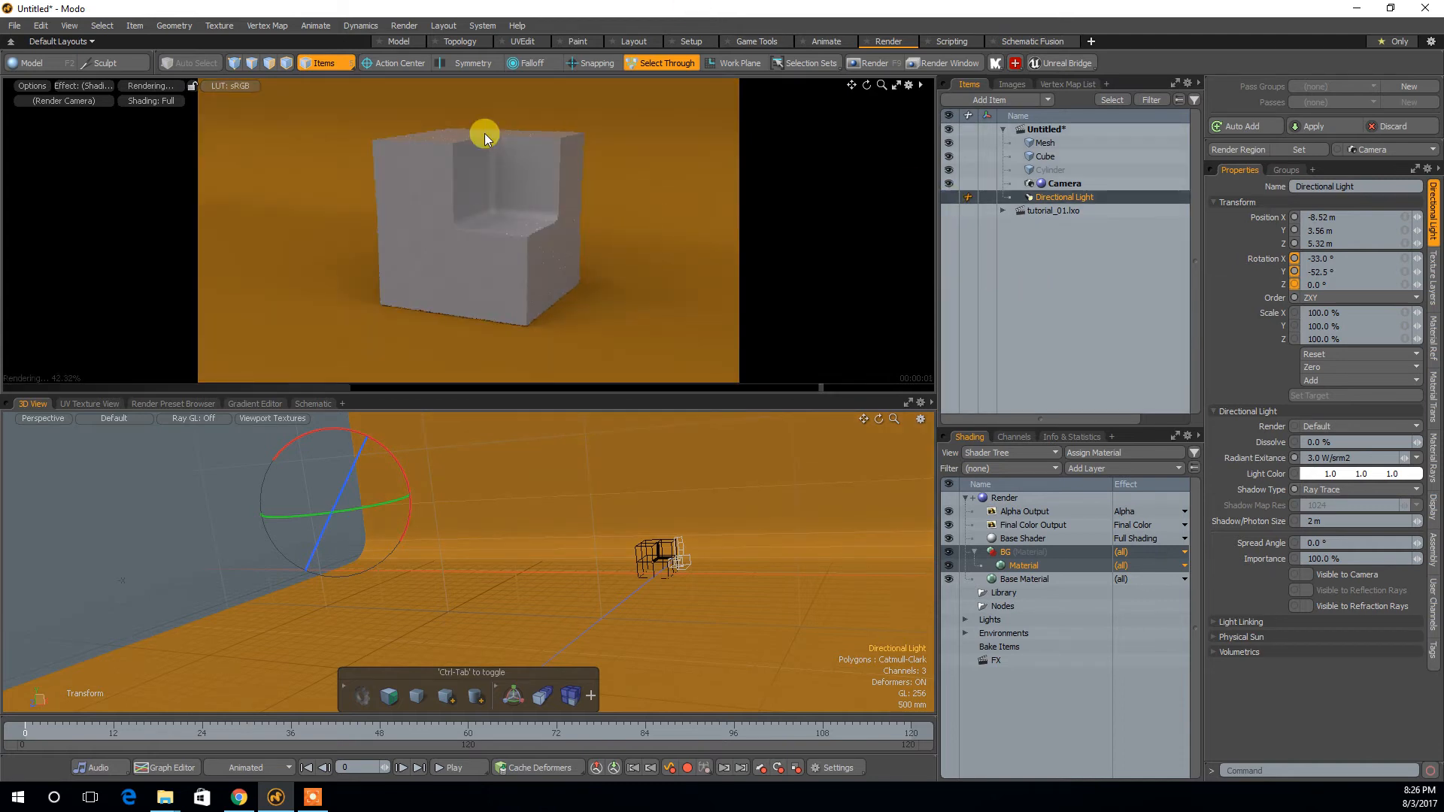
Switch to the Model layout and select the notched cube item.
left_click(398, 41)
right_click_drag(791, 486, 888, 426, "alt")
middle_click_drag(802, 474, 821, 450, "alt")
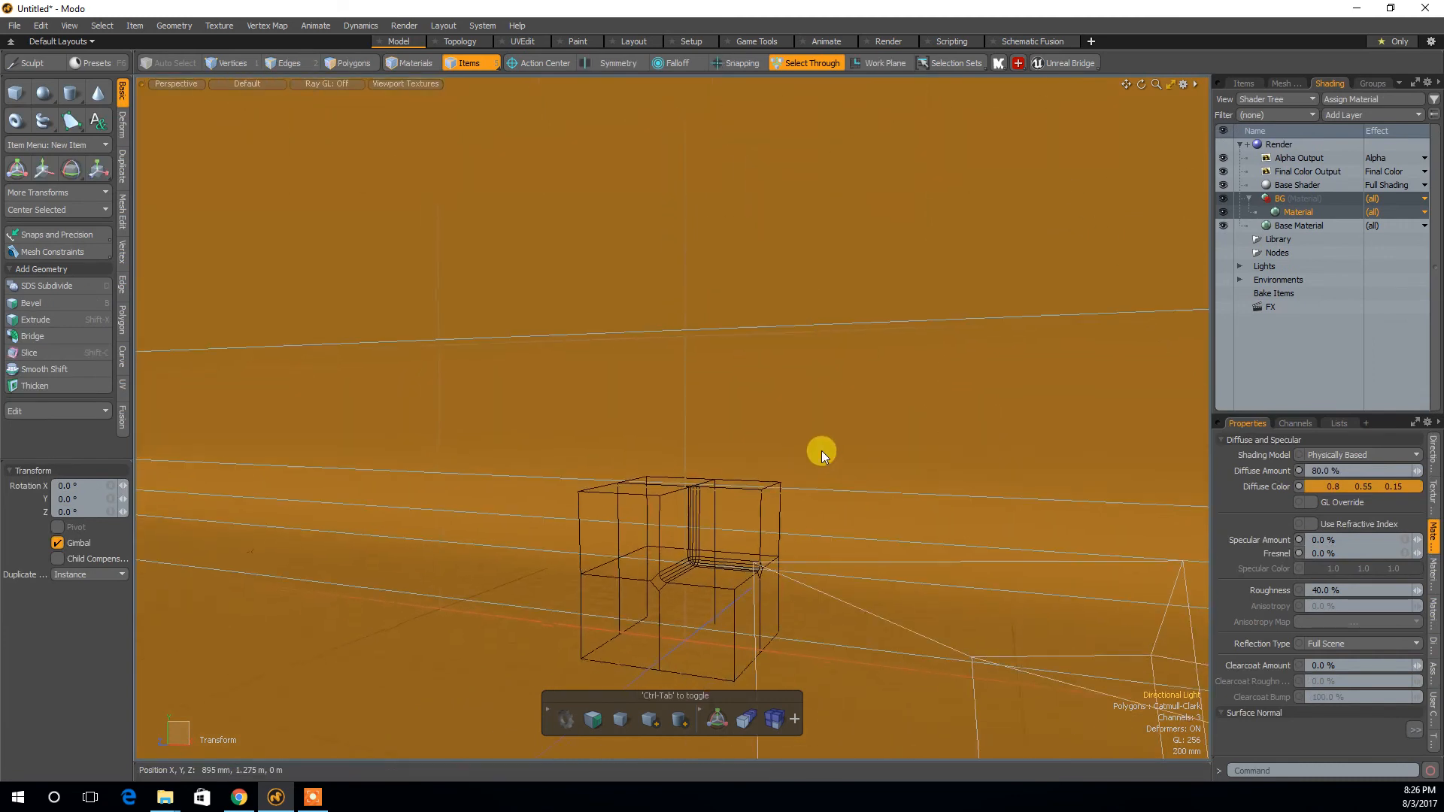
left_click(738, 492)
mouse_move(739, 492)
left_mouse_down("alt")
mouse_move(777, 407)
mouse_move(748, 400)
mouse_move(723, 460)
mouse_move(735, 499)
mouse_move(738, 435)
mouse_move(712, 568)
mouse_move(733, 571)
left_mouse_up("alt")
middle_click_drag(733, 567, 747, 484, "alt")
right_click_drag(765, 491, 721, 494, "alt")
left_click_drag(732, 506, 748, 526, "alt")
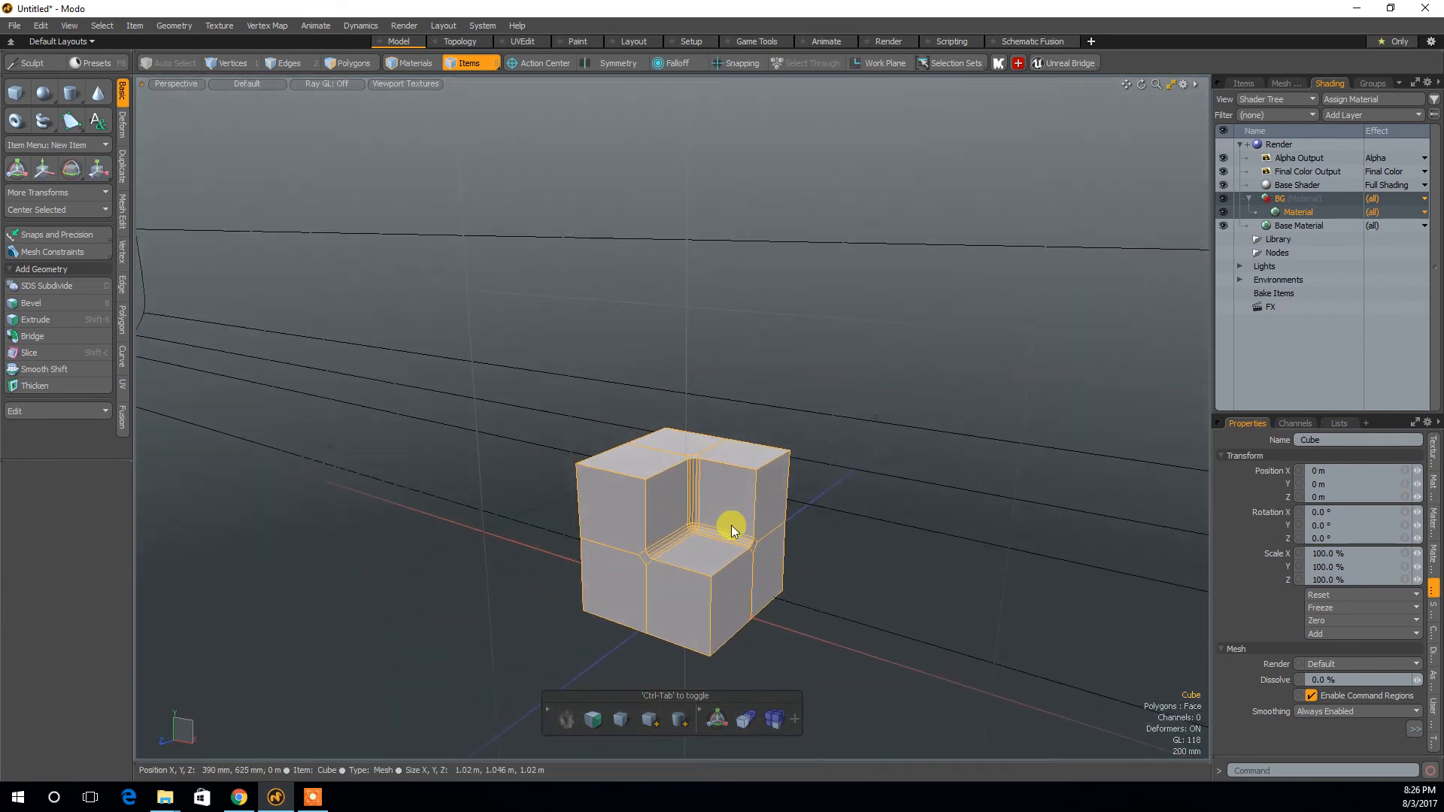
Select all of the notched cube's polygons and assign them a new material named box.
key("3")
double_click(681, 505)
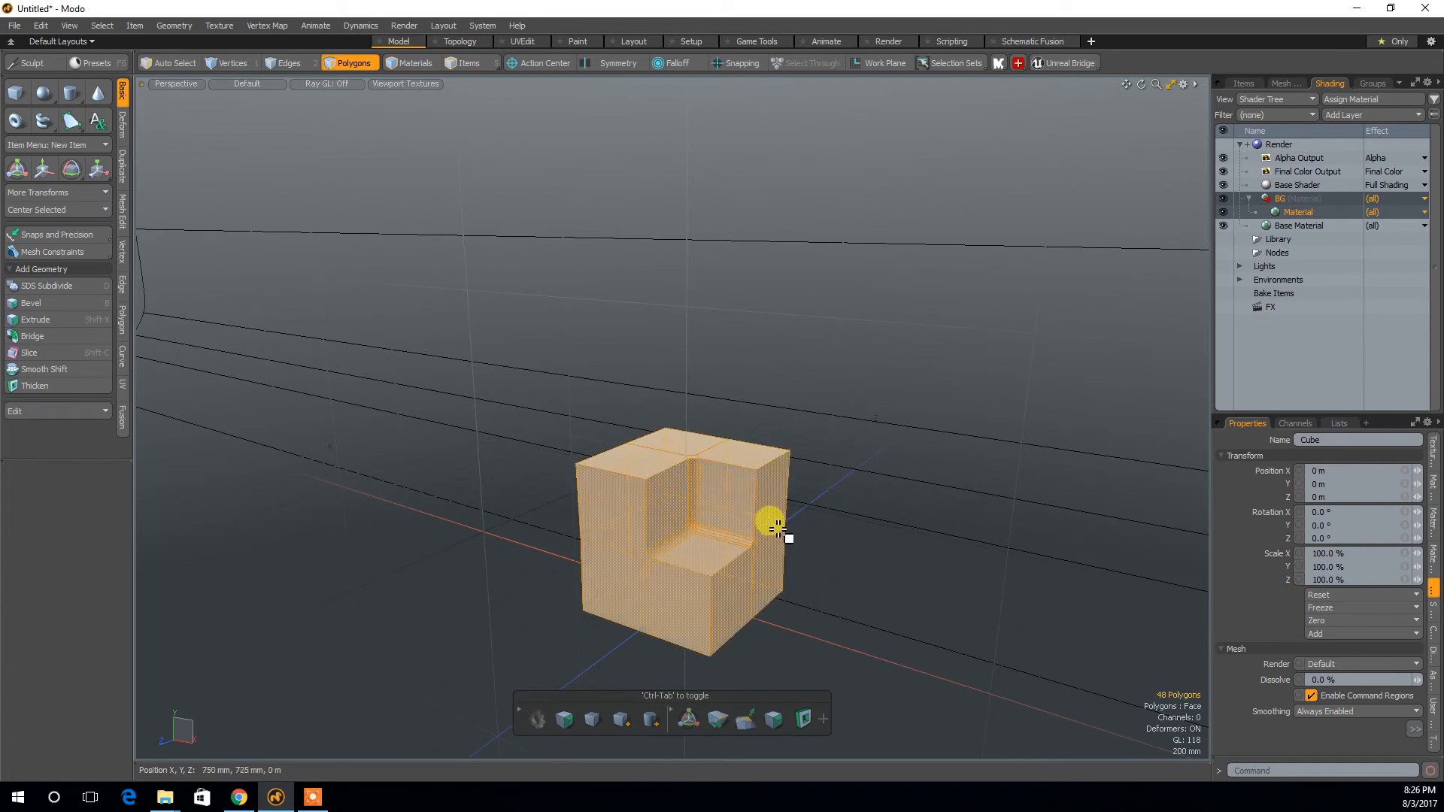
key("Escape")
left_click_drag(761, 593, 699, 562, "alt")
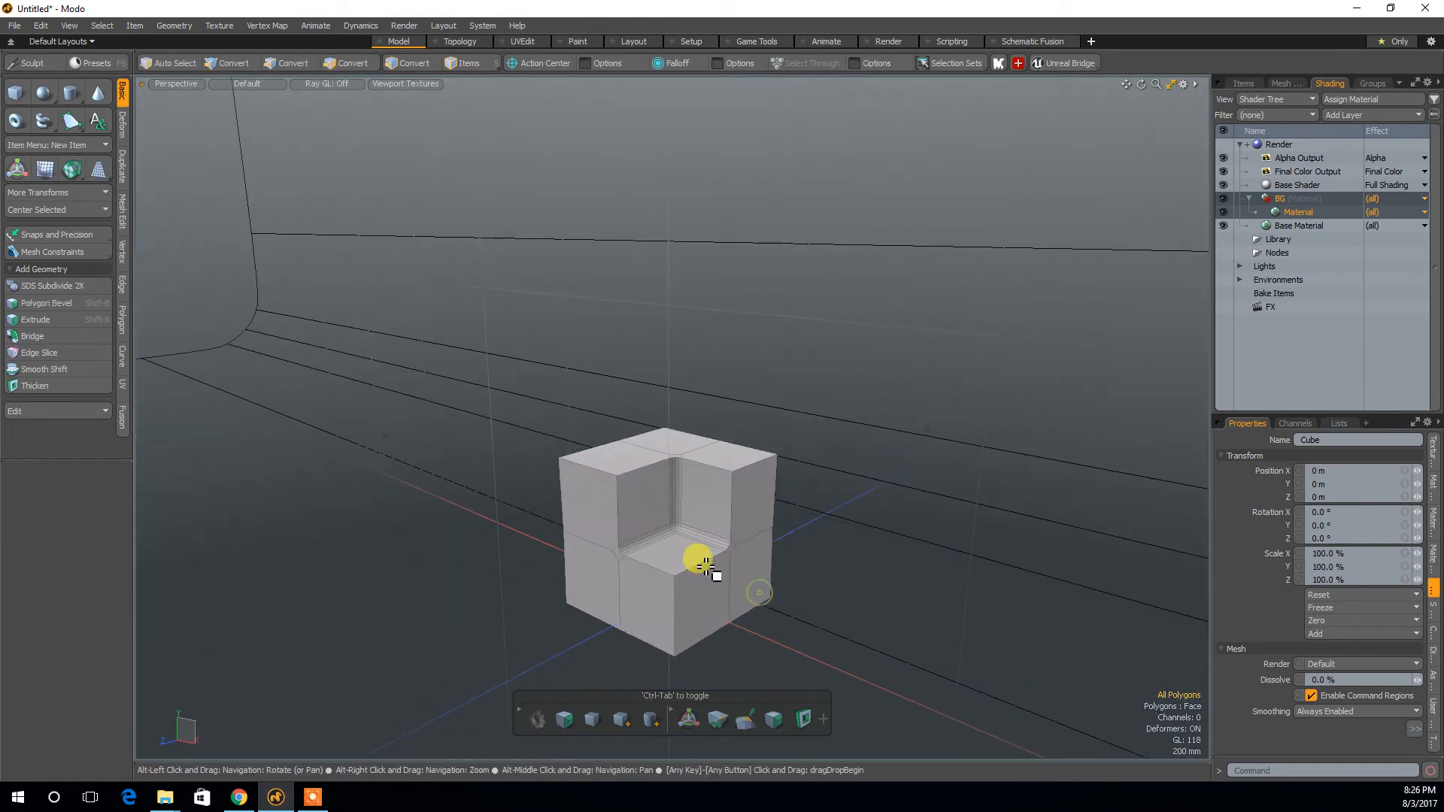
double_click(645, 504)
left_click_drag(621, 610, 671, 628, "alt")
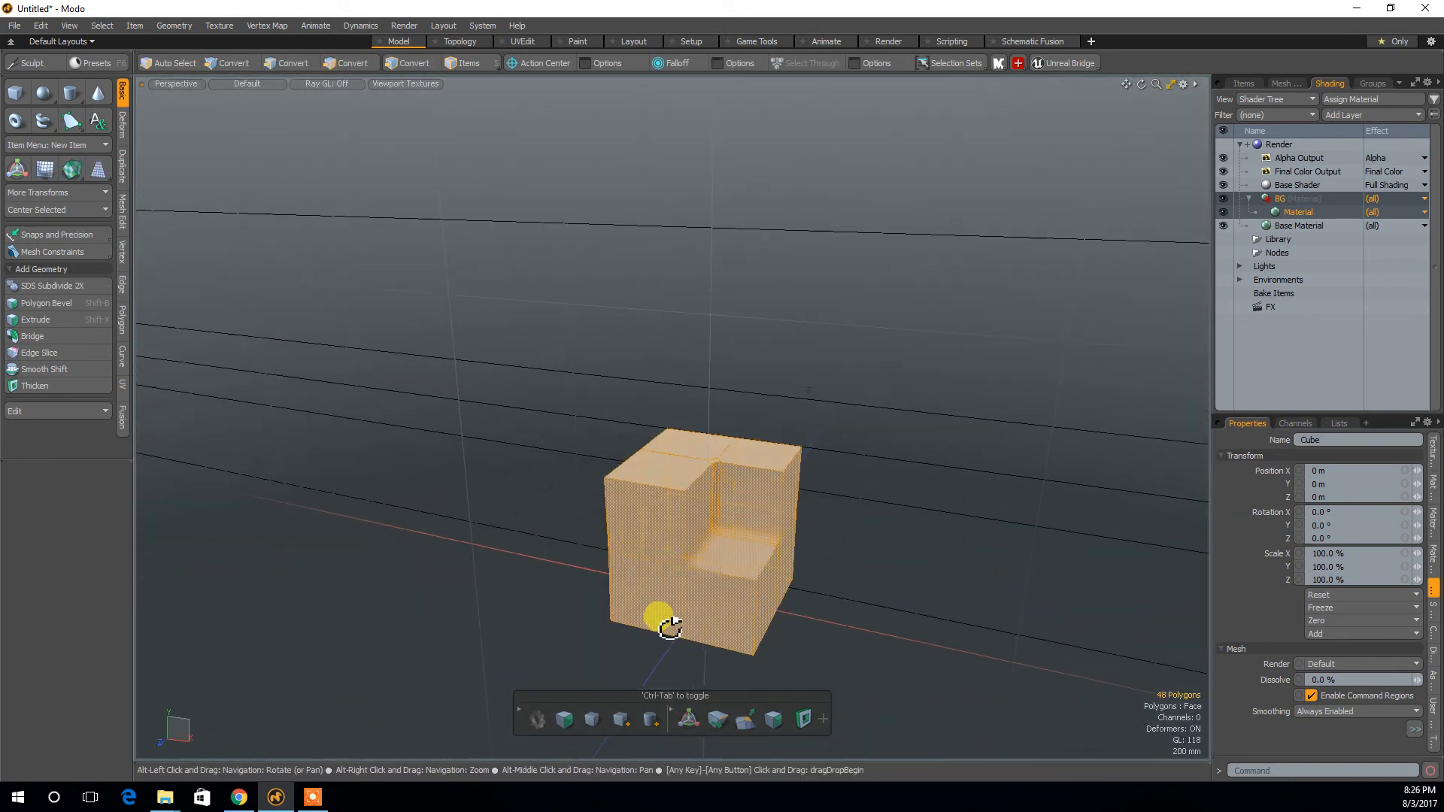
left_click(537, 554)
double_click(668, 539)
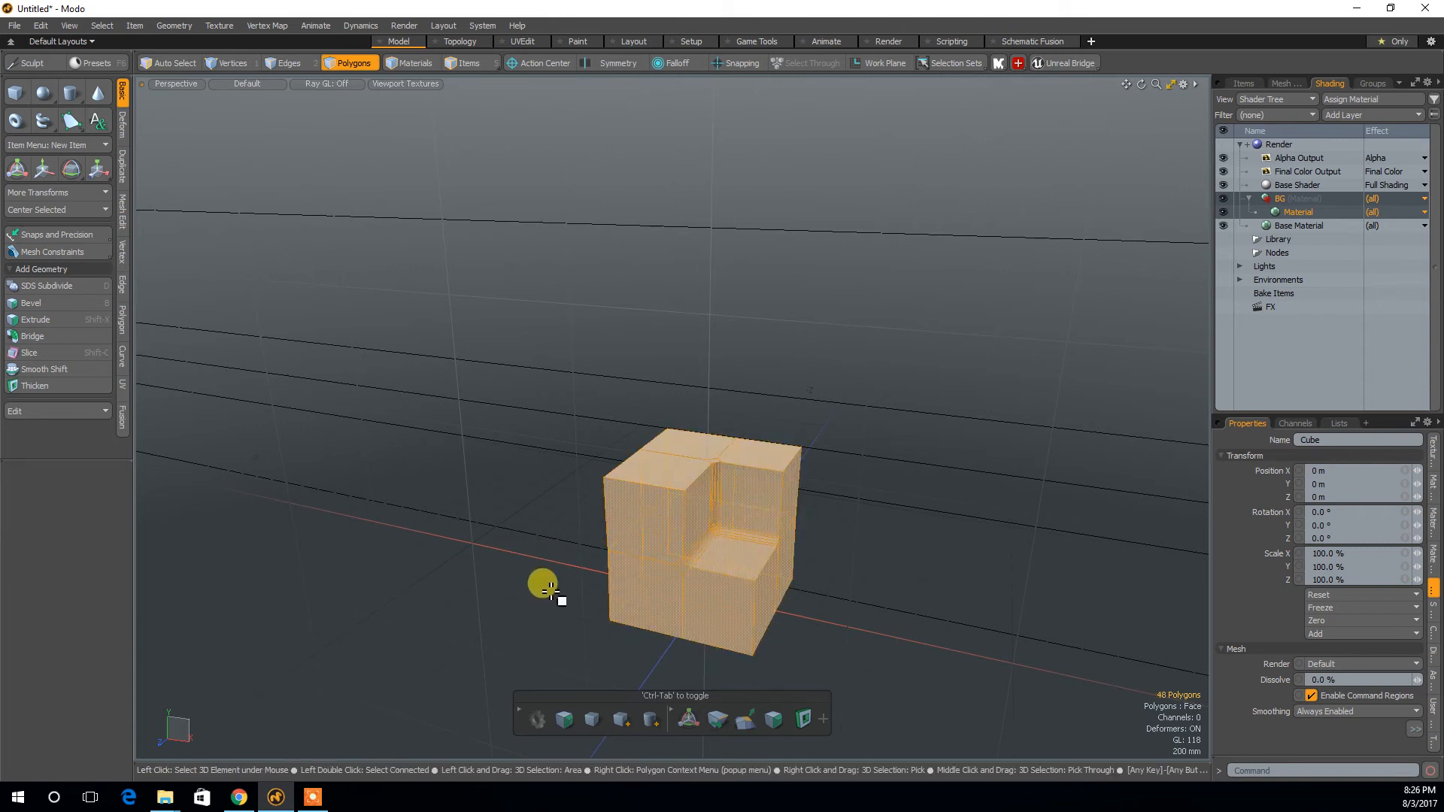
key("m")
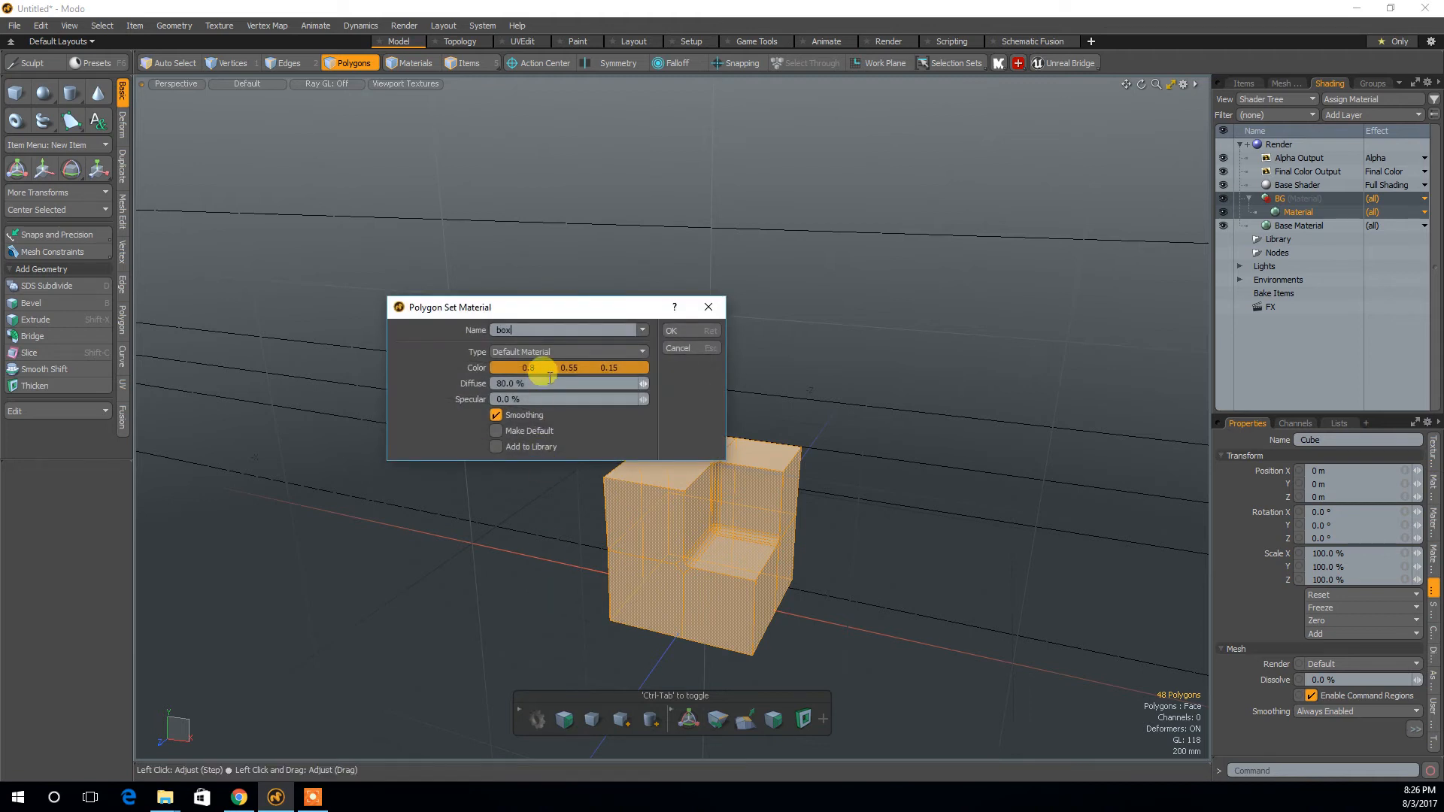
left_click(701, 333)
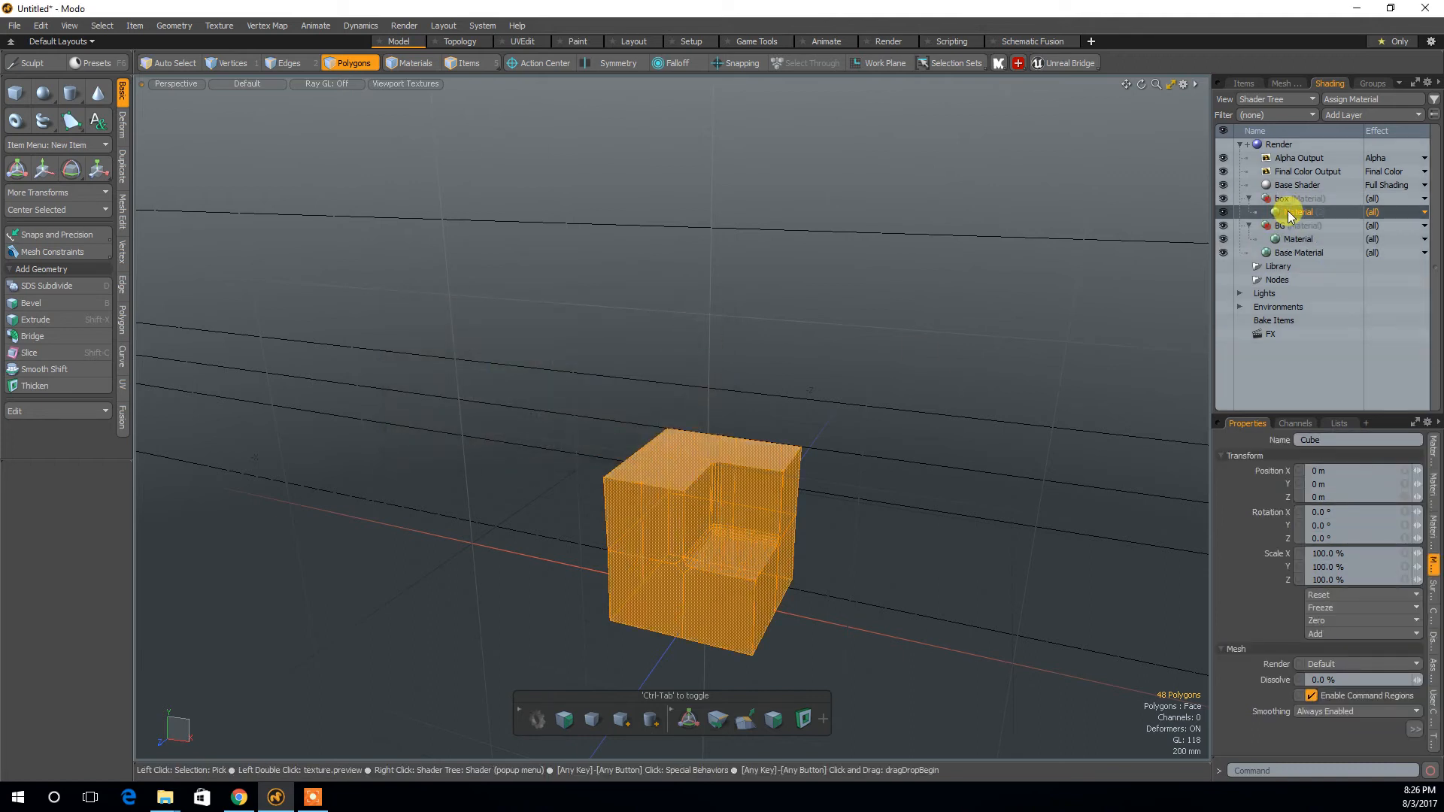
Change the box material's diffuse color to an orange-red of 0.8, 0.14, 0.0.
left_click(1433, 450)
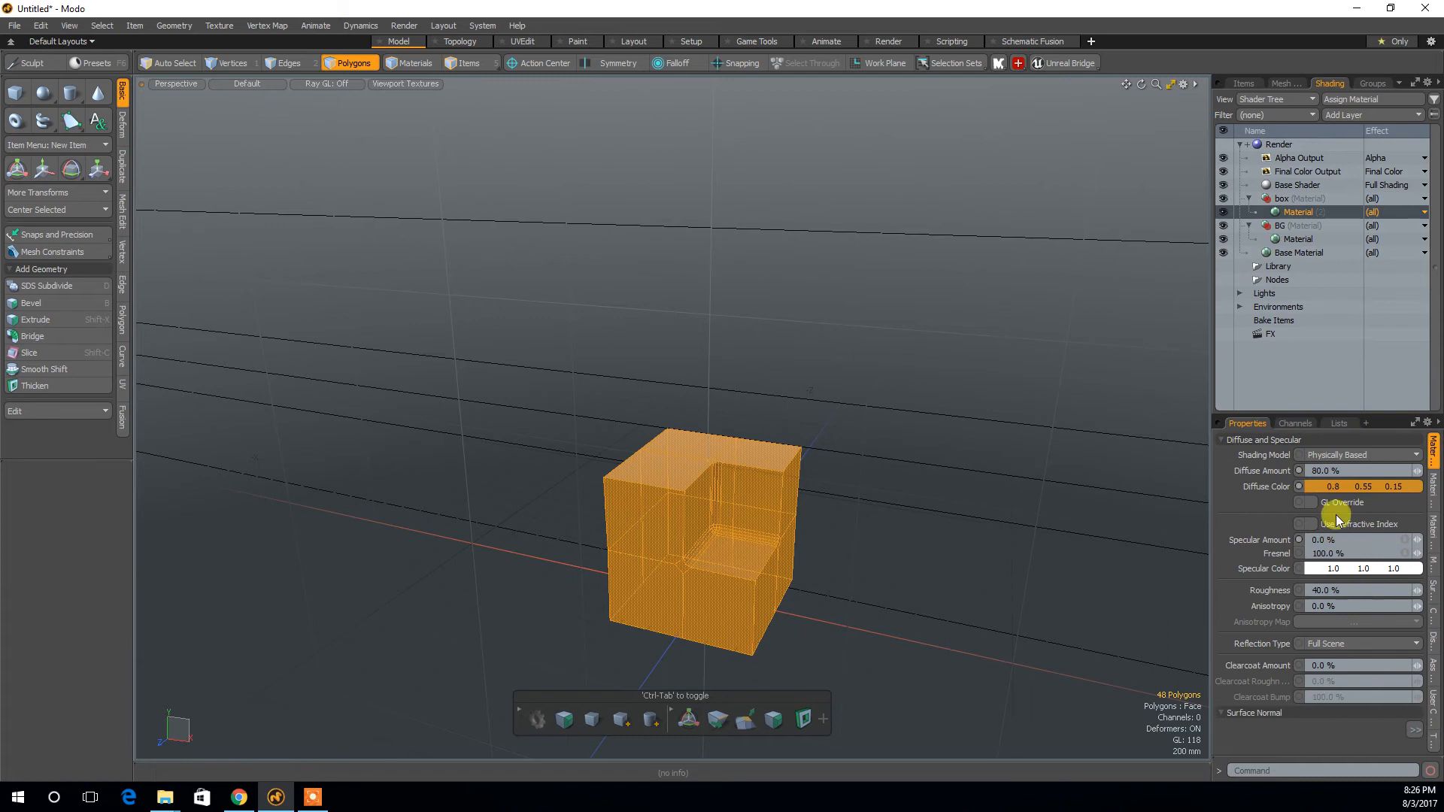
left_click(1297, 238)
left_click(1298, 213)
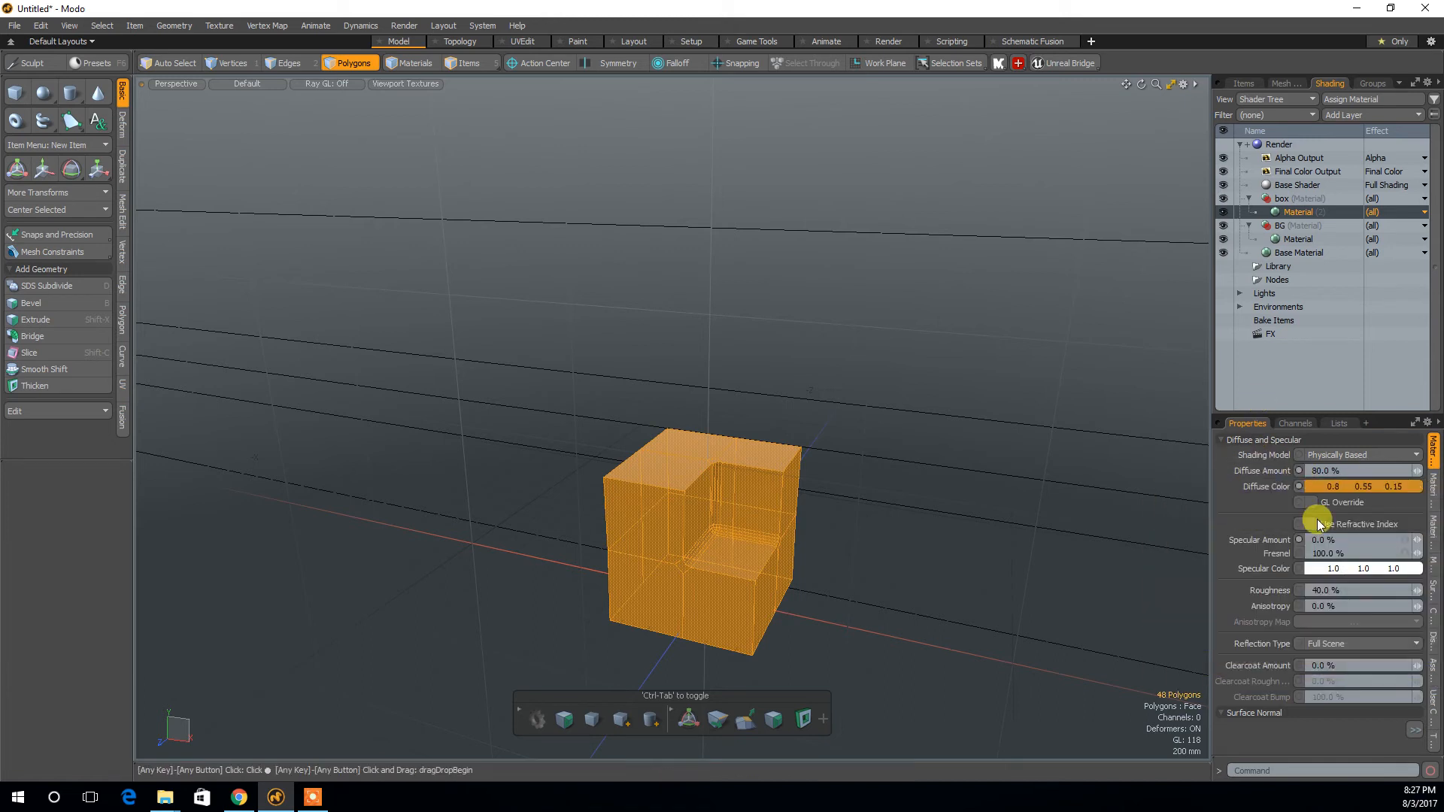
left_click(1315, 489)
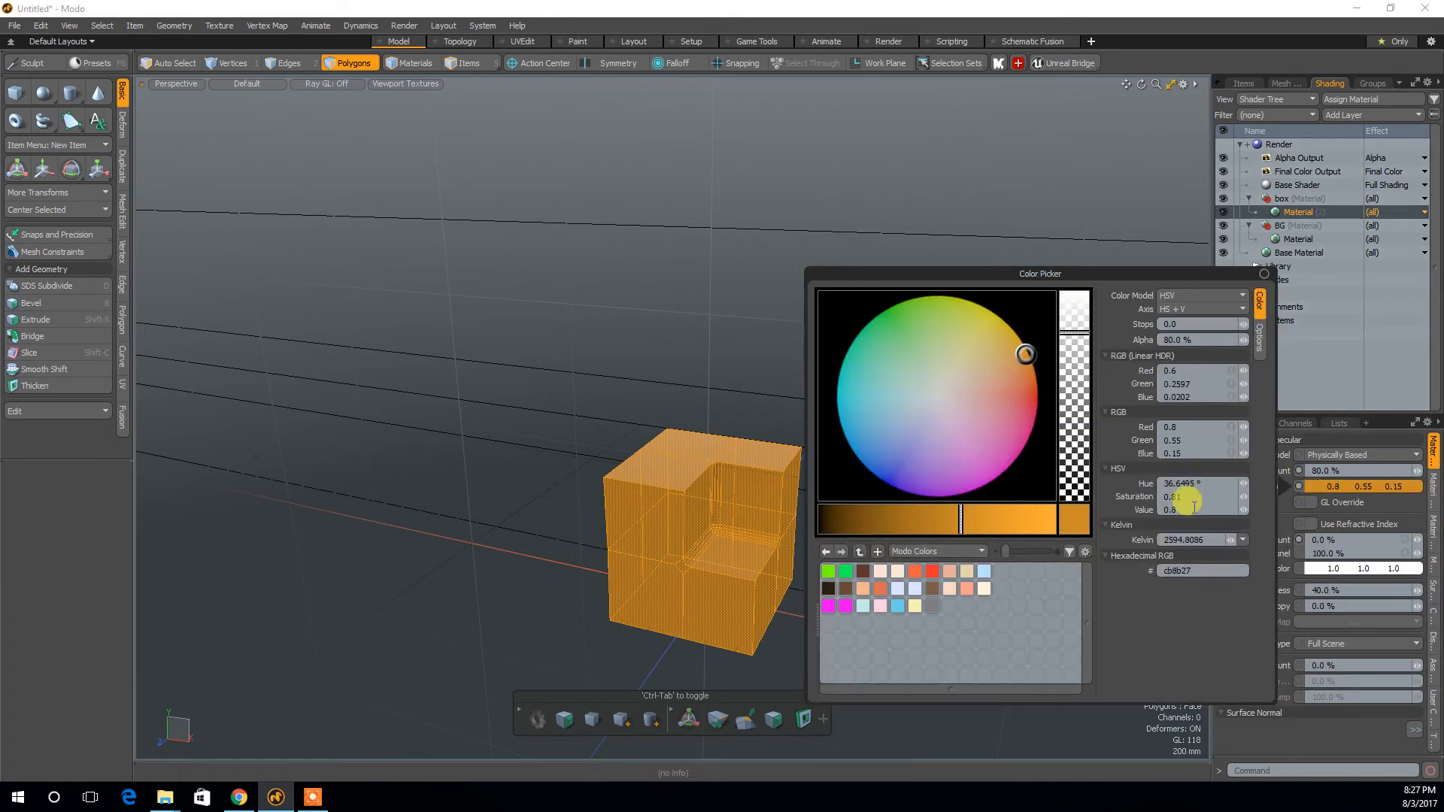
mouse_move(1026, 364)
left_mouse_down()
mouse_move(1061, 407)
mouse_move(1039, 383)
left_mouse_up()
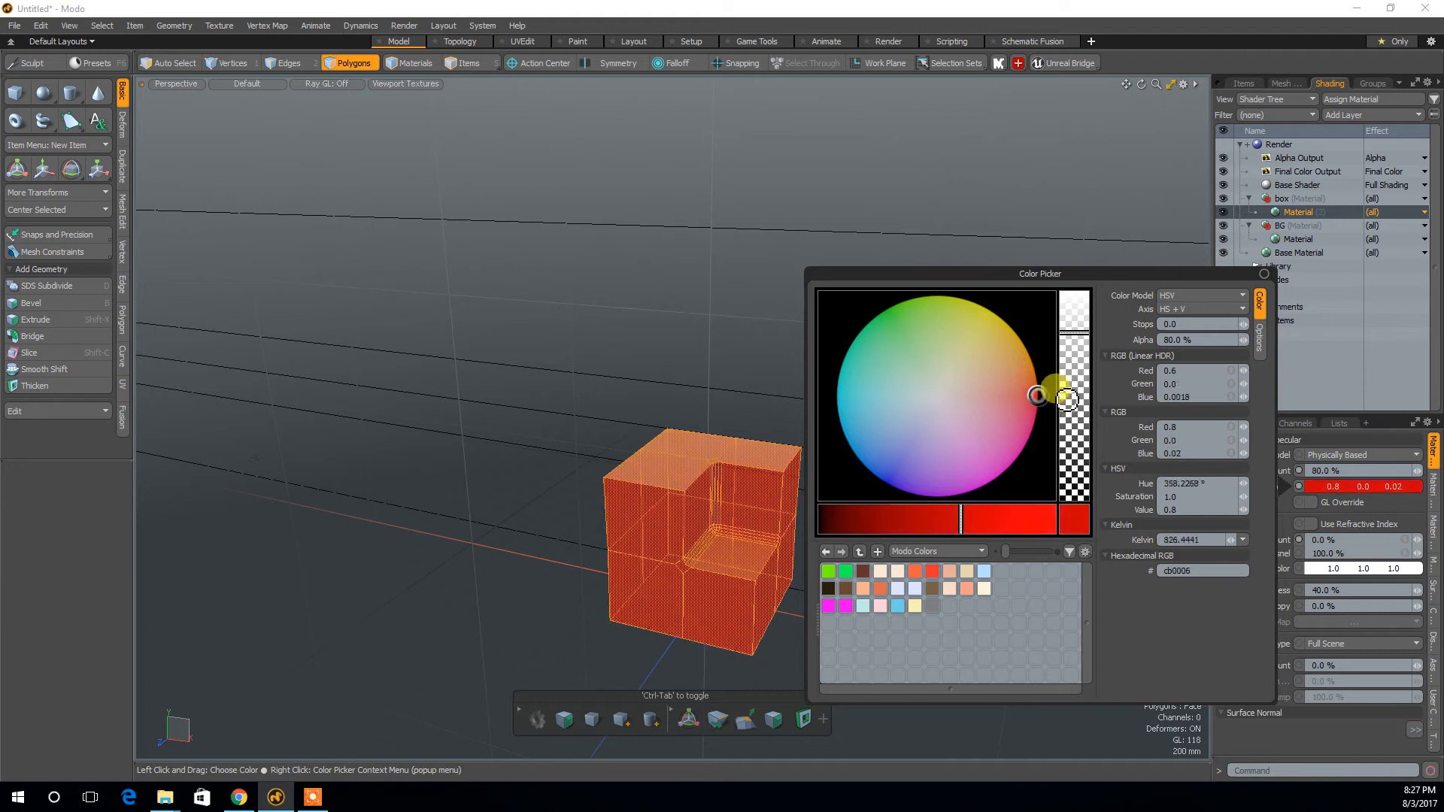
left_click(1262, 273)
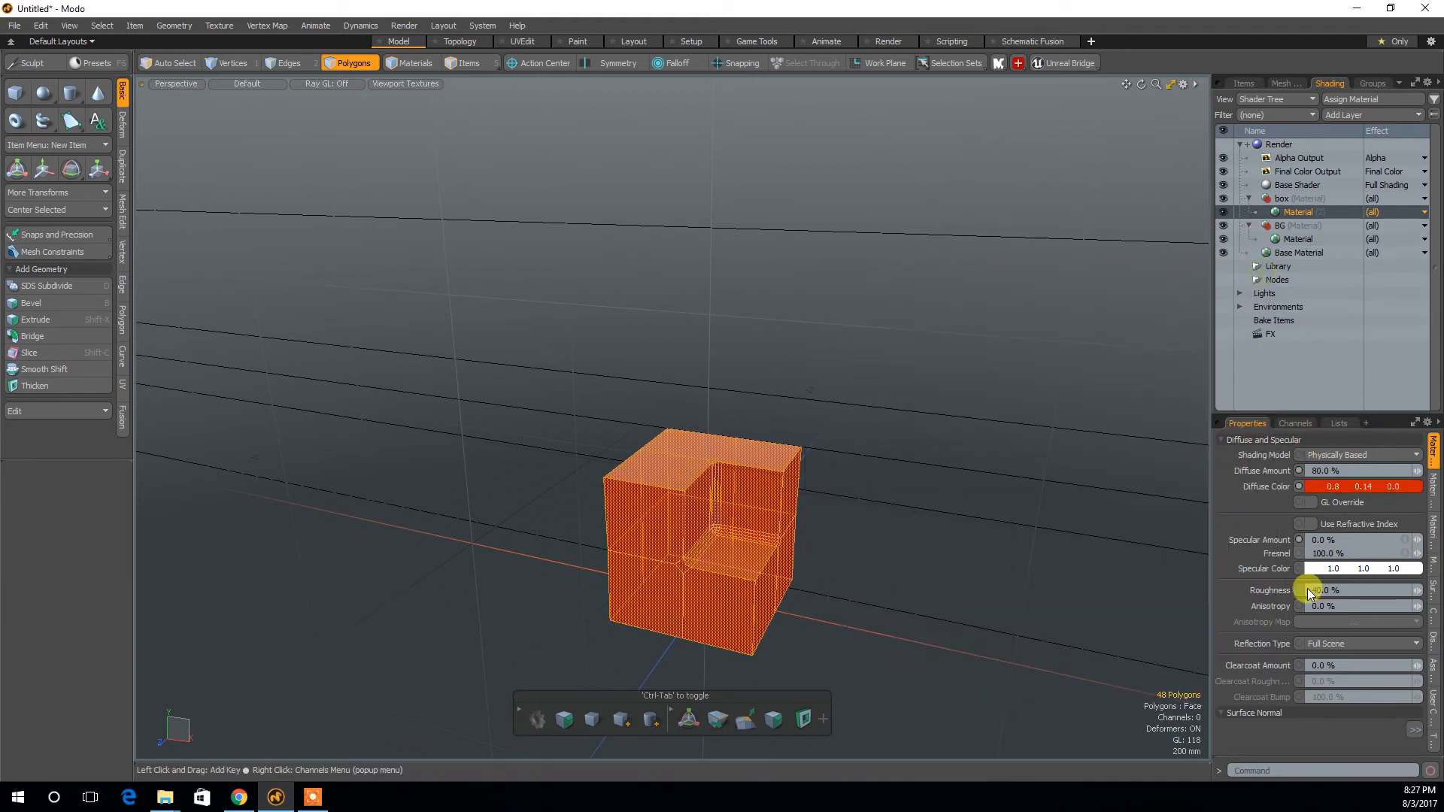
Set the box material's Specular Amount to 4% and its Roughness to 25%.
left_click(1348, 539)
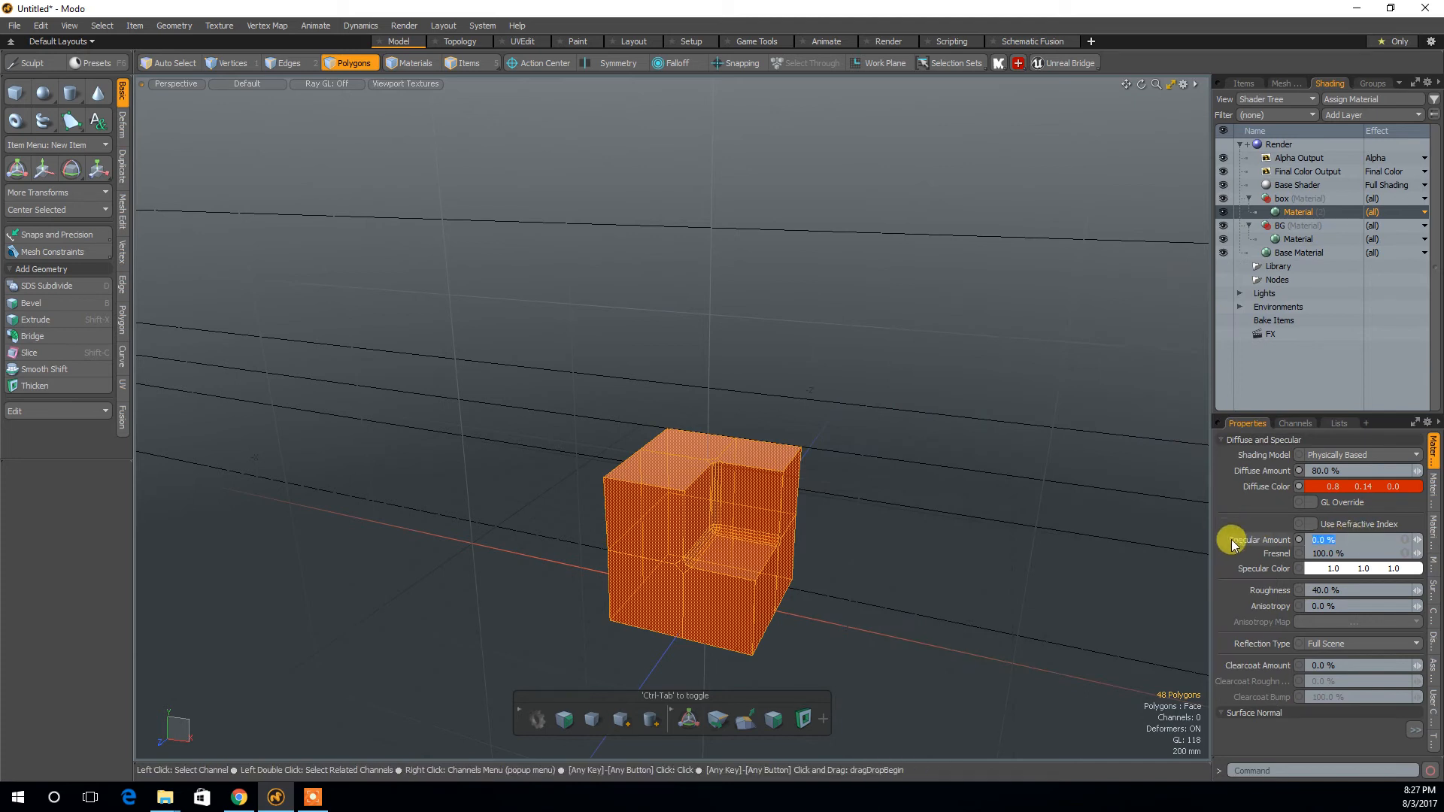
type("4")
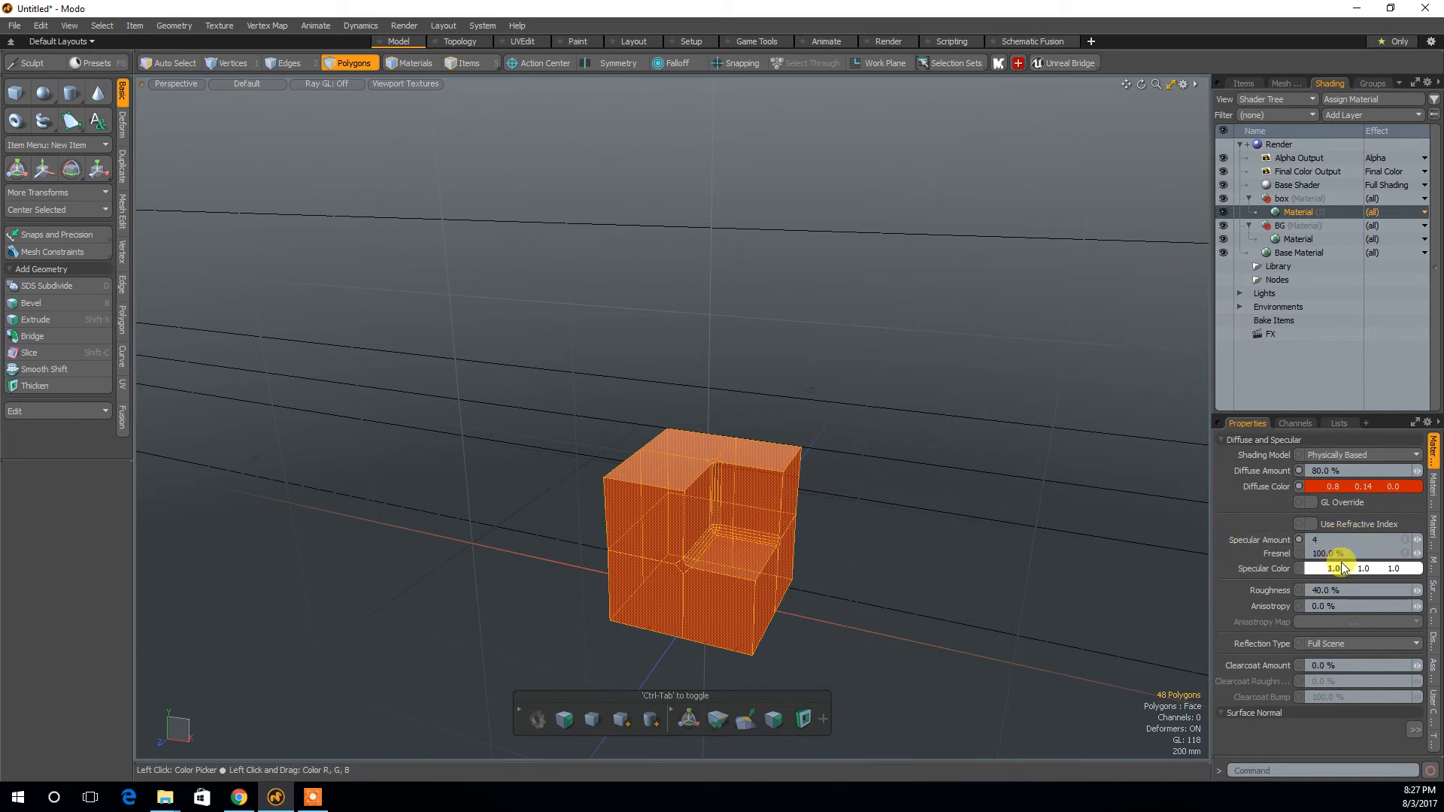
key("Return")
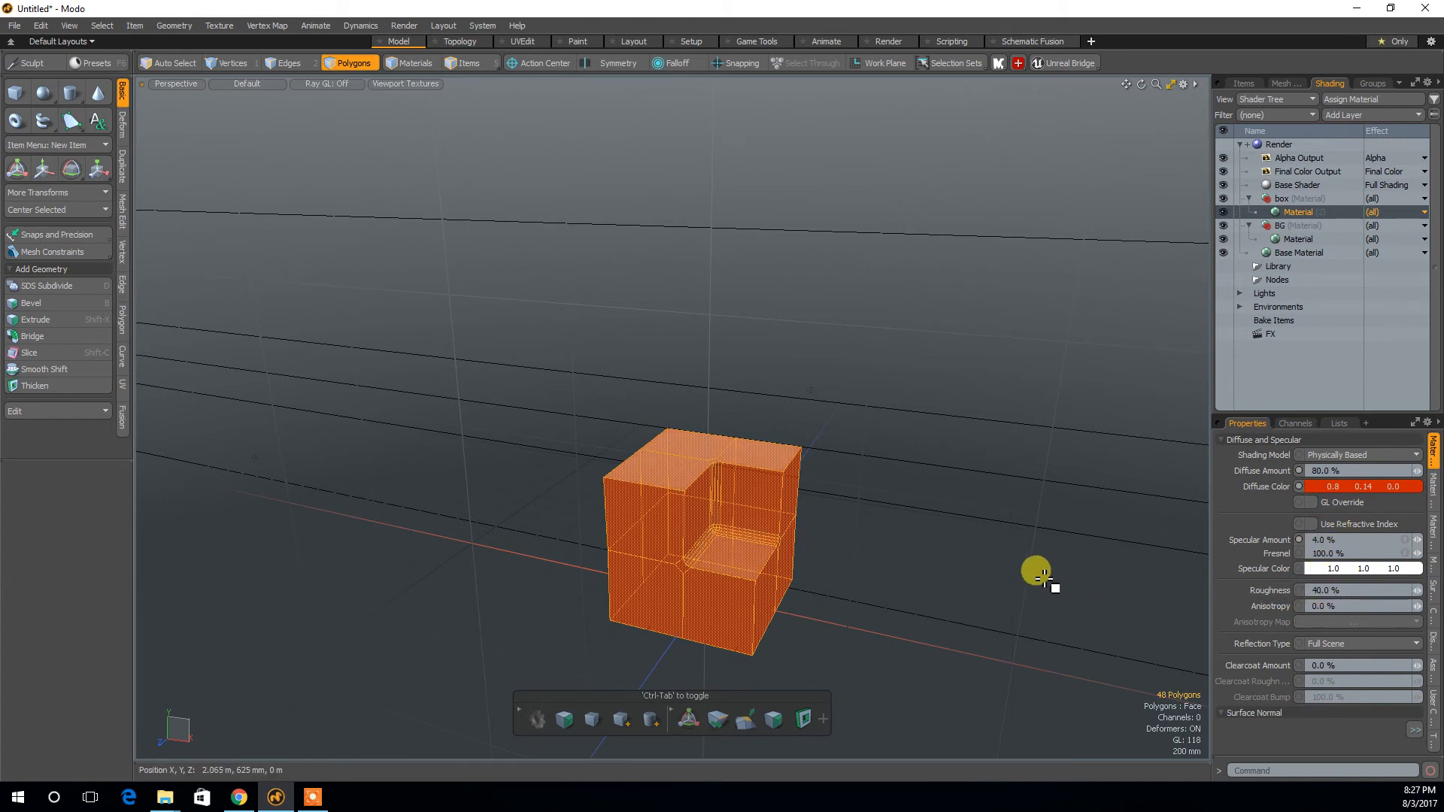
left_click(1336, 590)
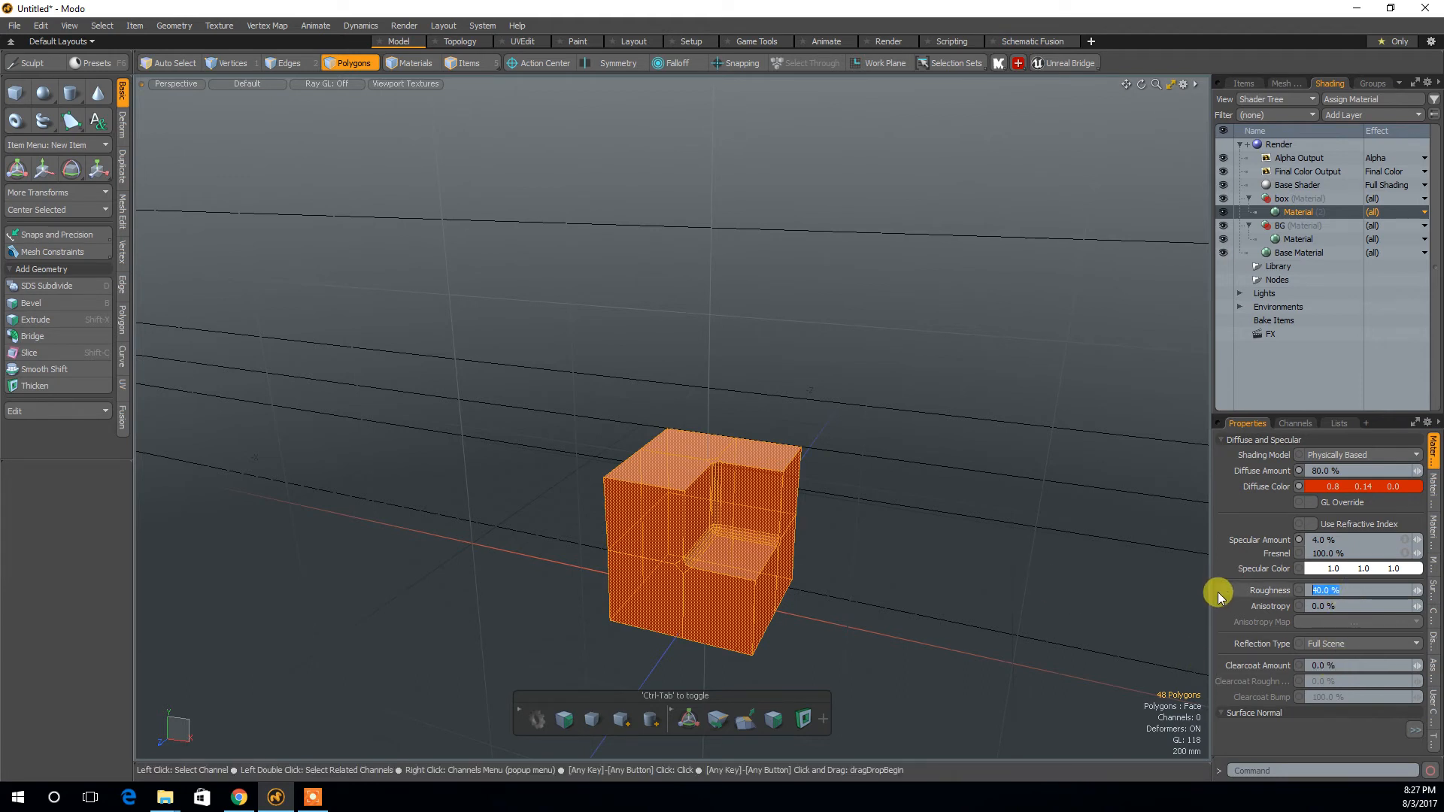
type("25")
key("Return")
left_click(1248, 504)
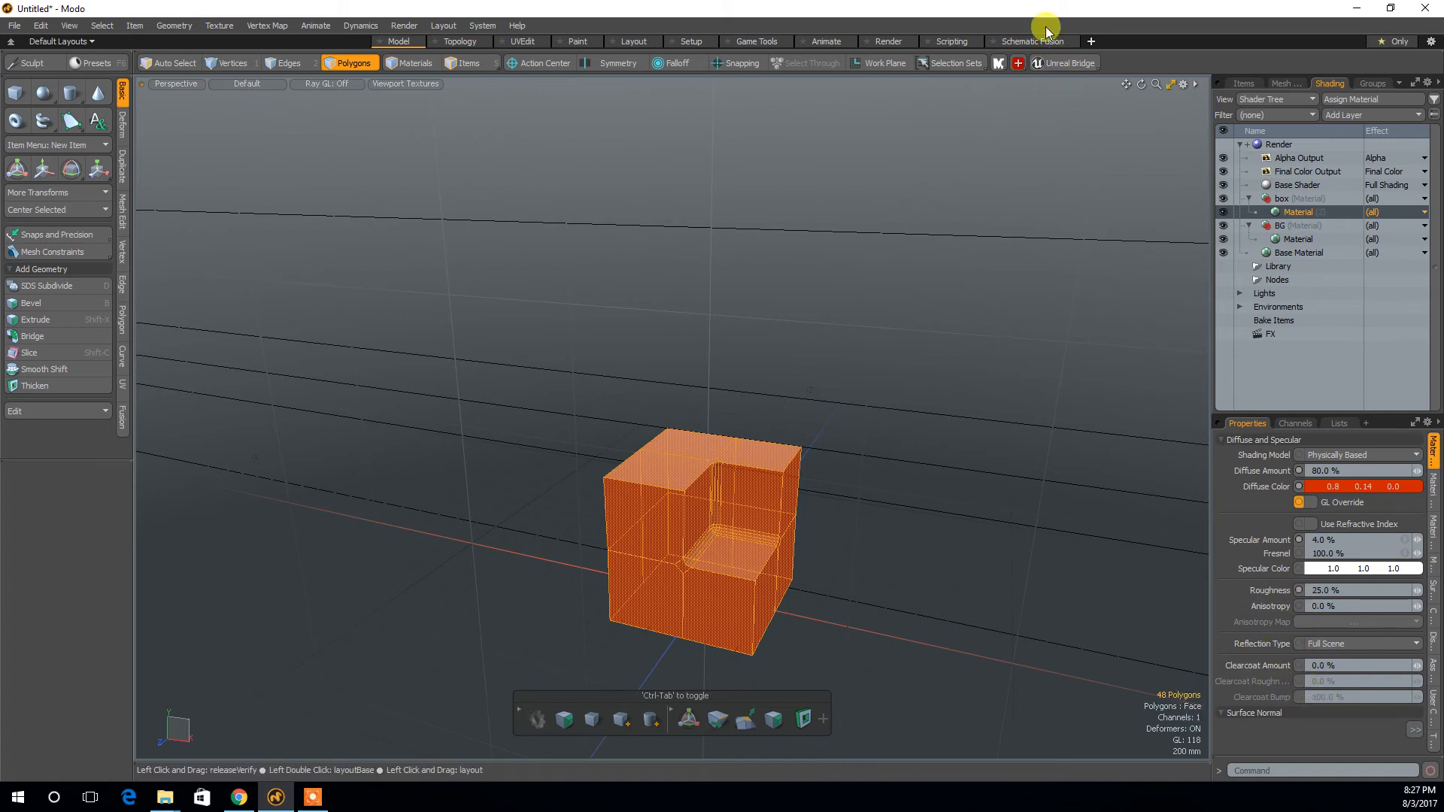
Switch to the Render layout and nudge the cube's polygons slightly along the vertical axis with the Transform tool.
left_click(879, 42)
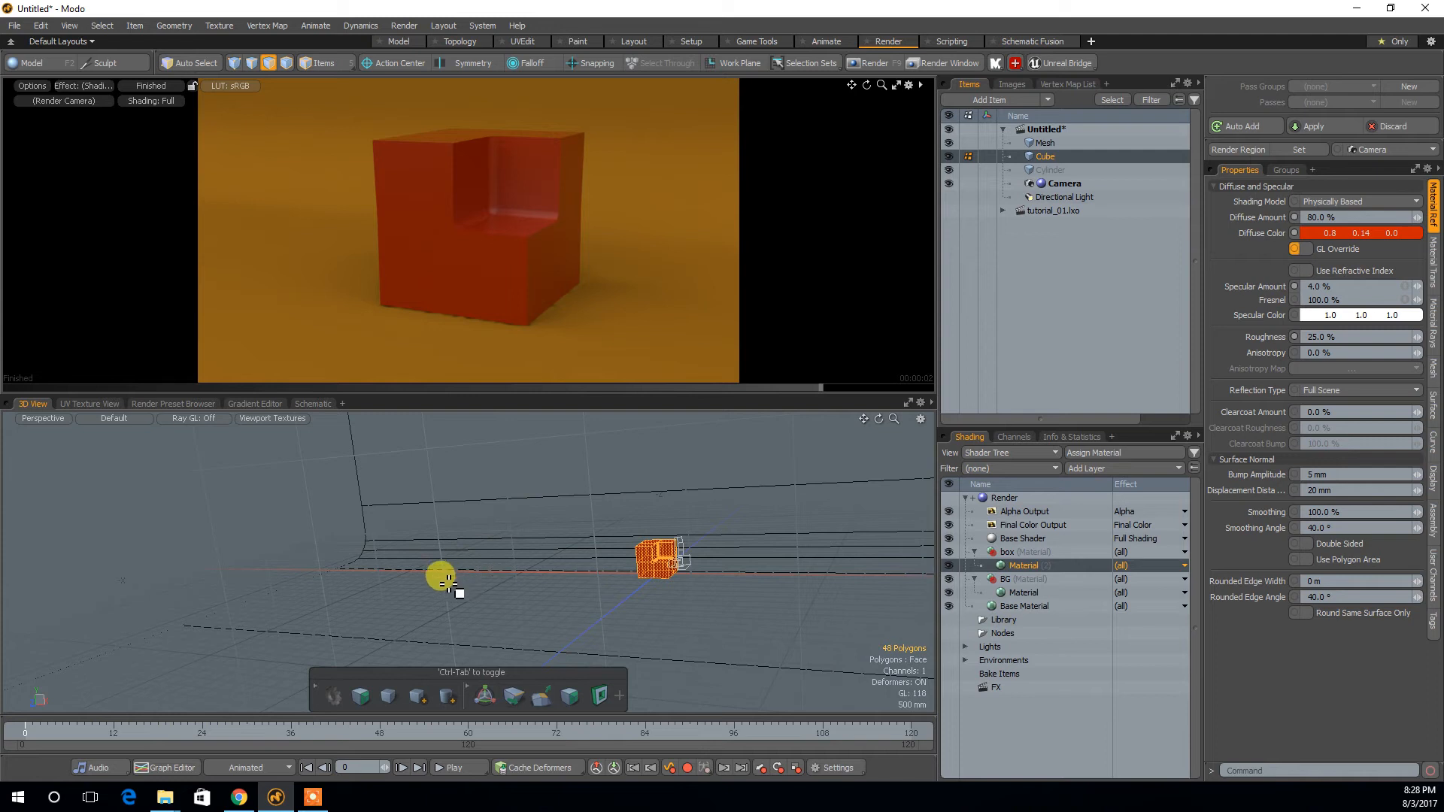
left_click_drag(613, 583, 837, 631, "alt")
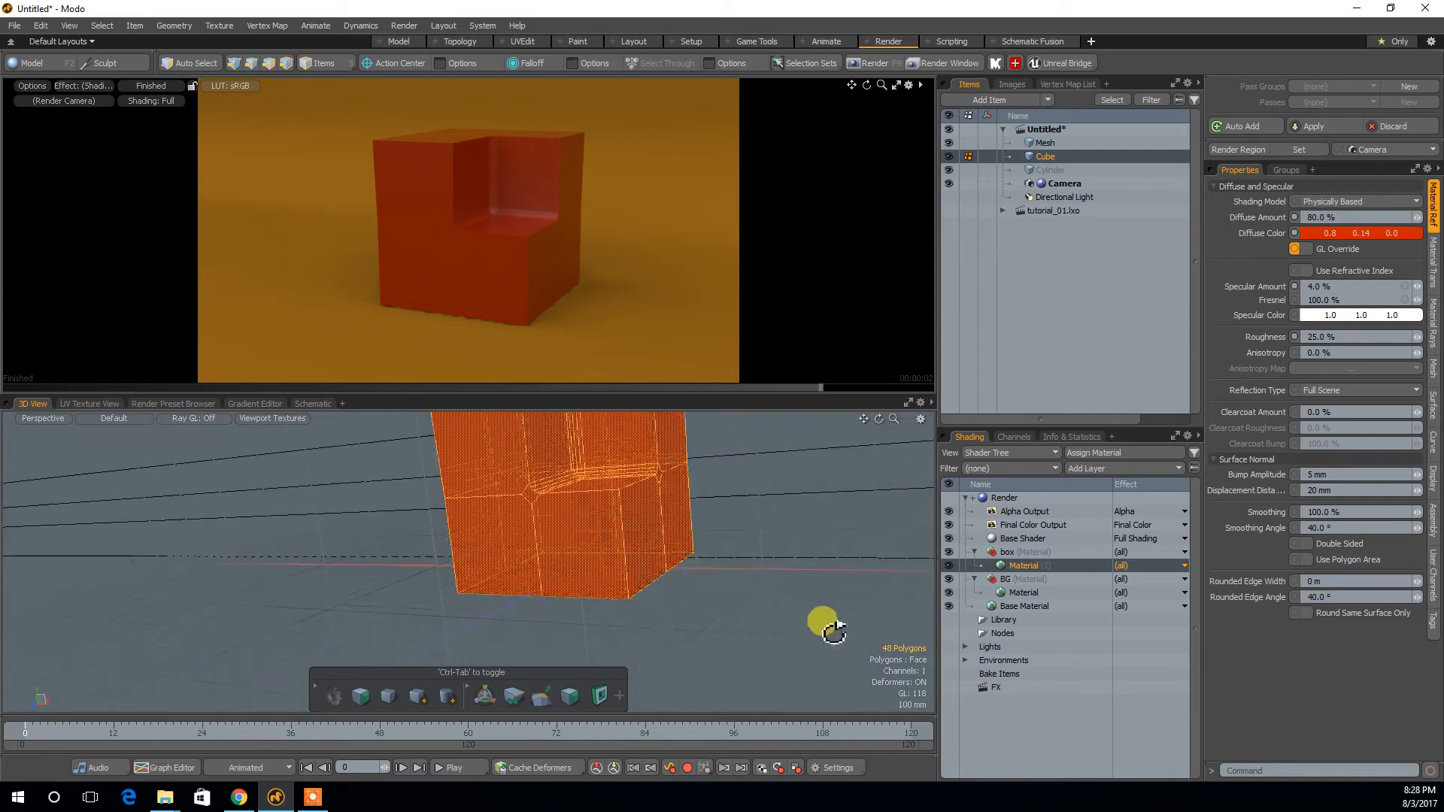
left_click_drag(612, 606, 816, 605, "alt")
key("y")
left_click_drag(589, 485, 589, 483)
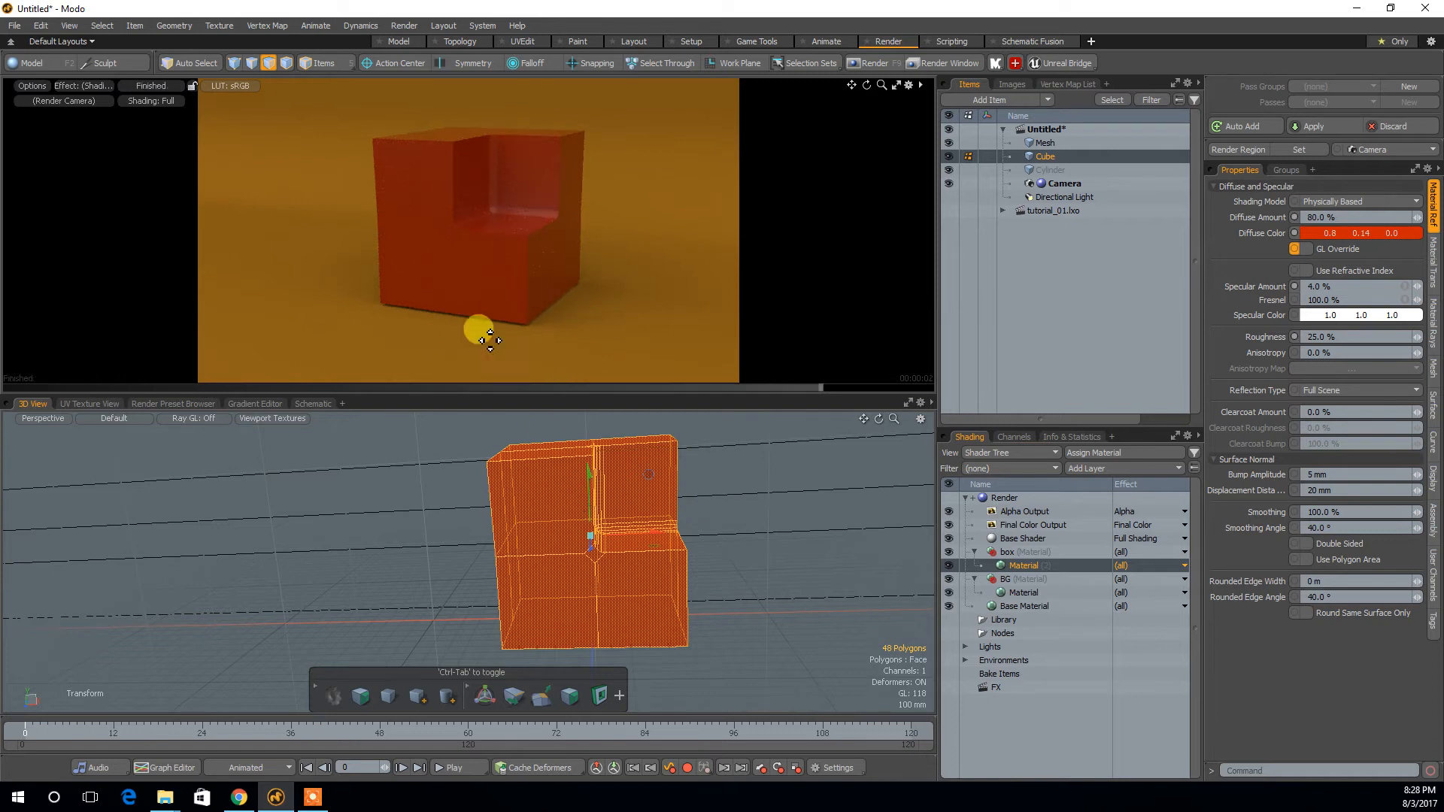
Examine in the Left view how the cube's base meets the backdrop floor, selecting the backdrop mesh and comparing the Model and Render layouts.
key("ctrl+space")
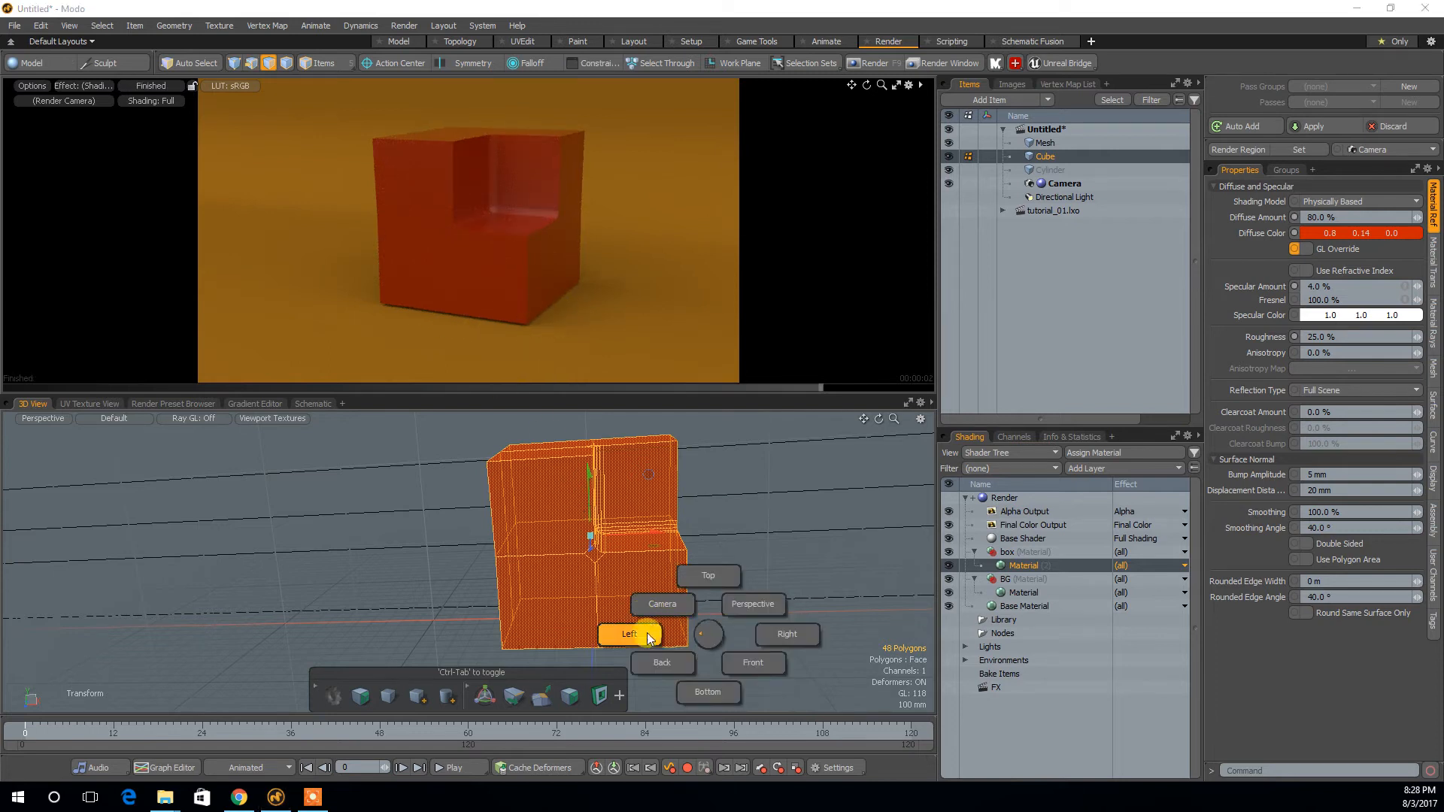
left_click(648, 638)
left_click_drag(638, 606, 761, 570, "alt")
left_click_drag(647, 629, 753, 605, "ctrl+alt")
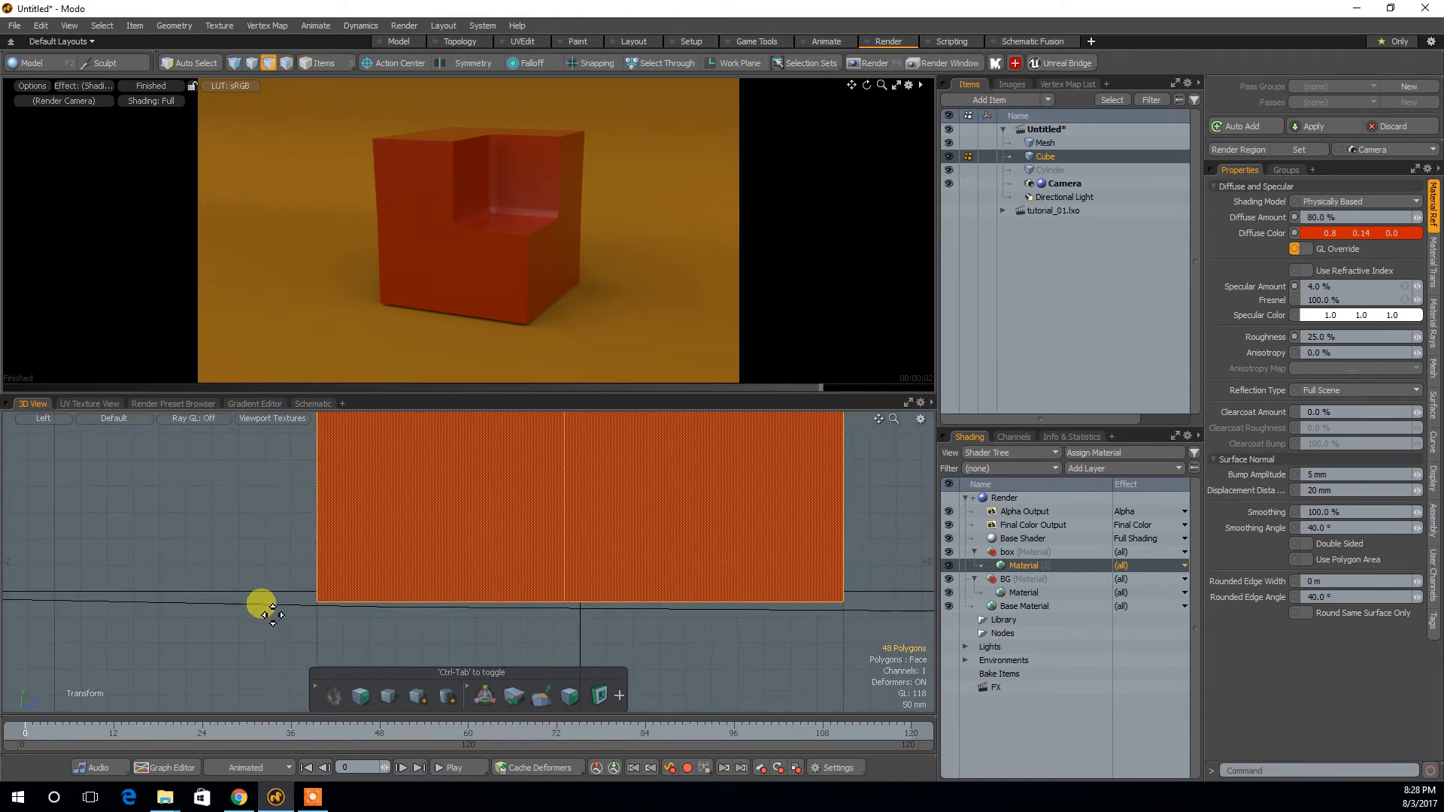
key("5")
left_click(252, 602)
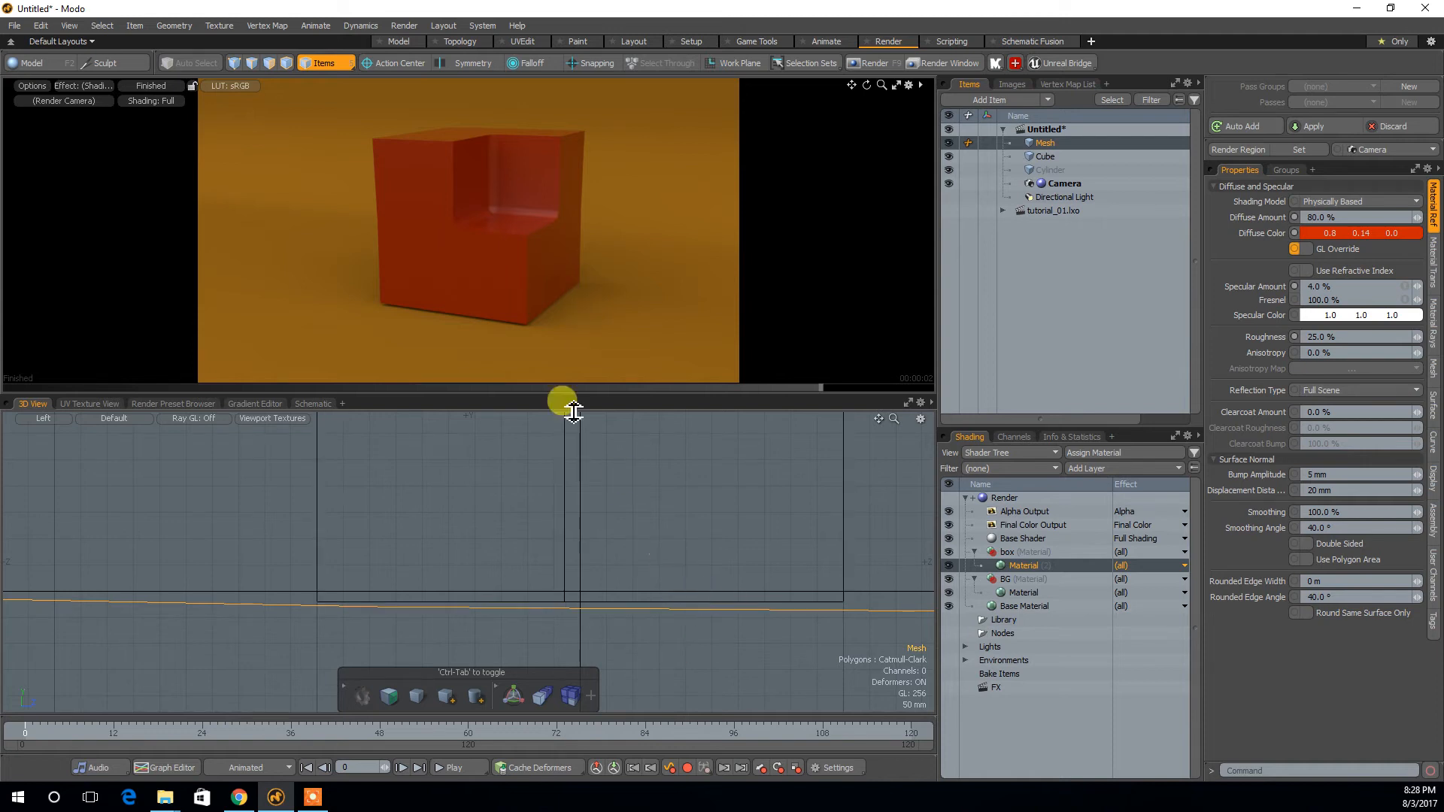
left_click(405, 42)
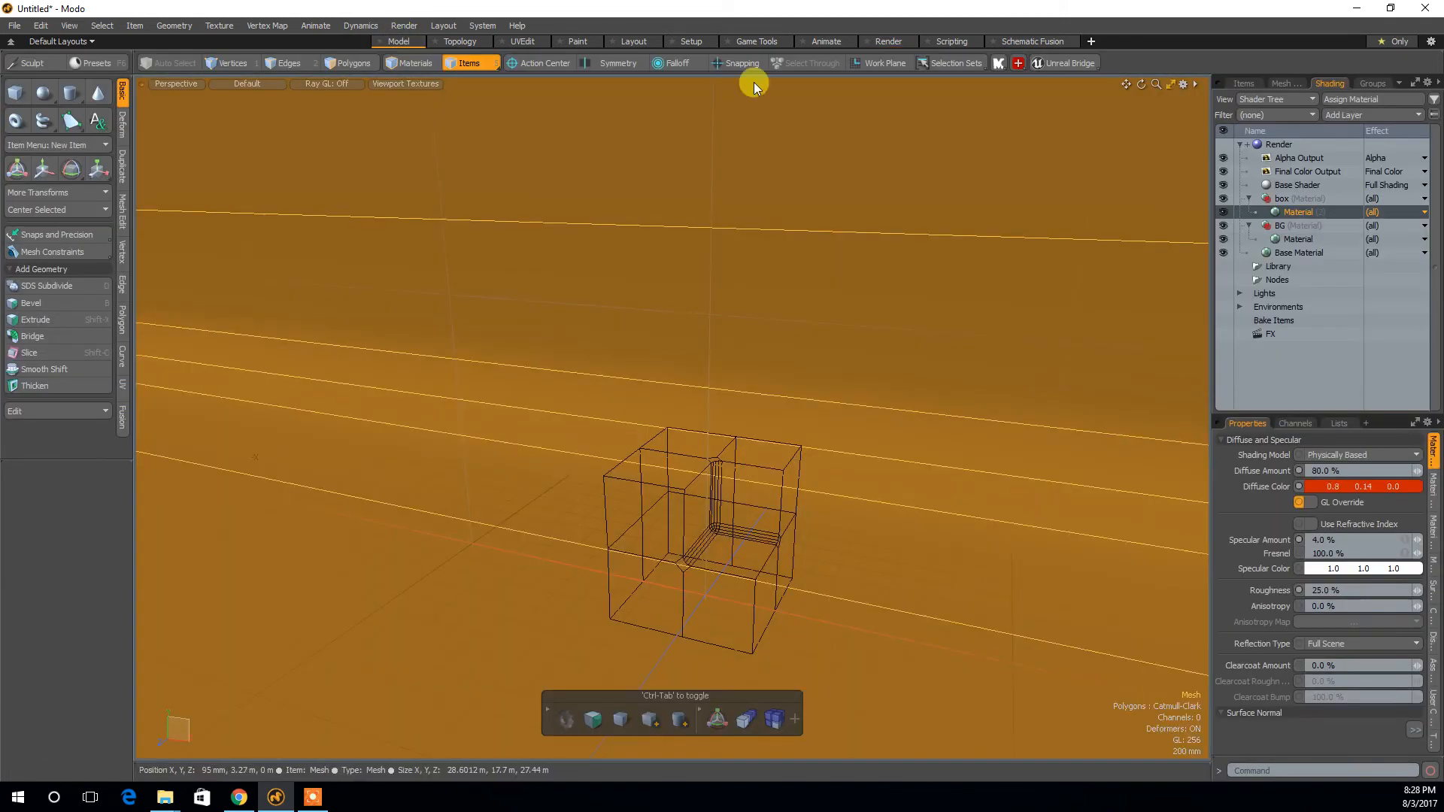
left_click(899, 42)
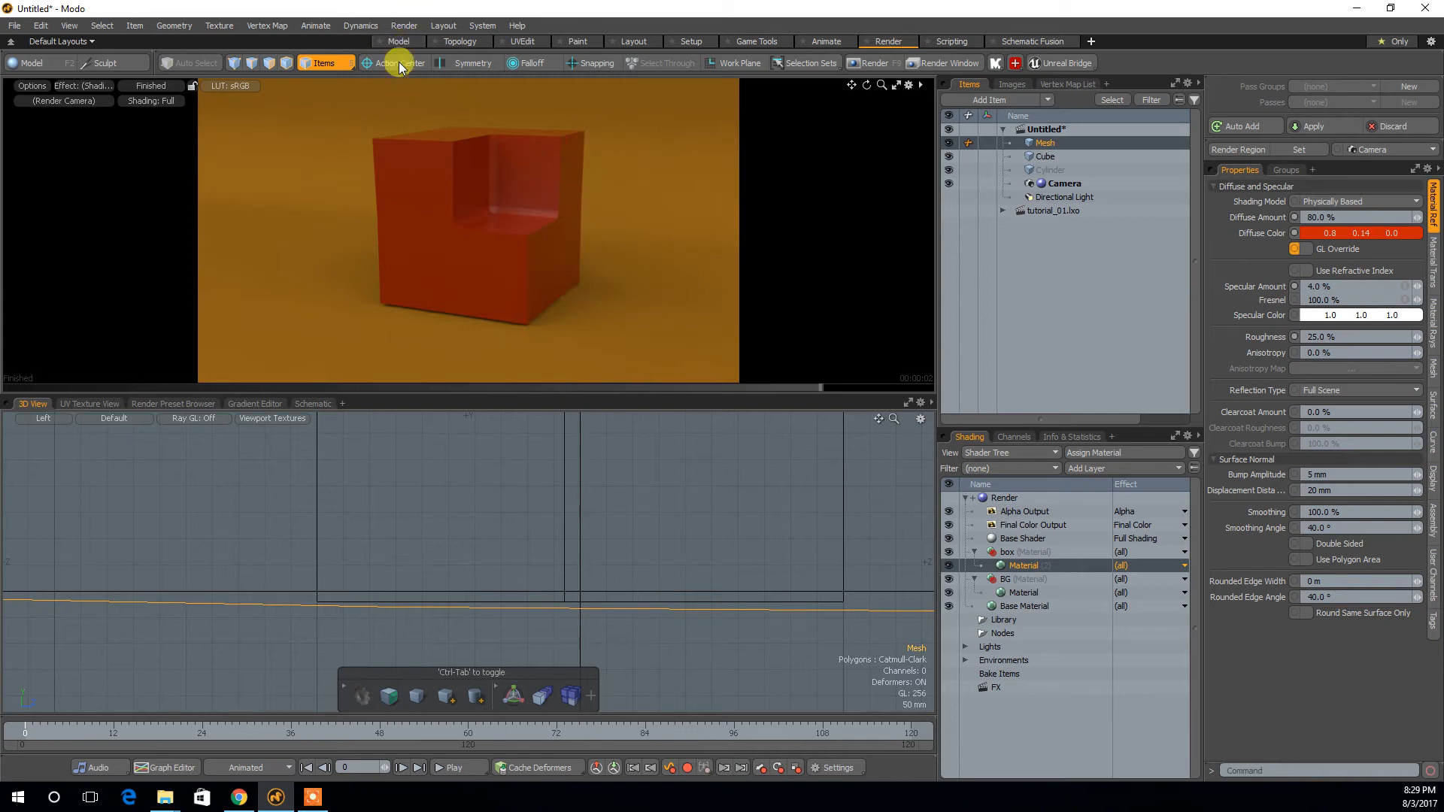
Switch to the Model layout and select the notched cube item.
left_click(397, 42)
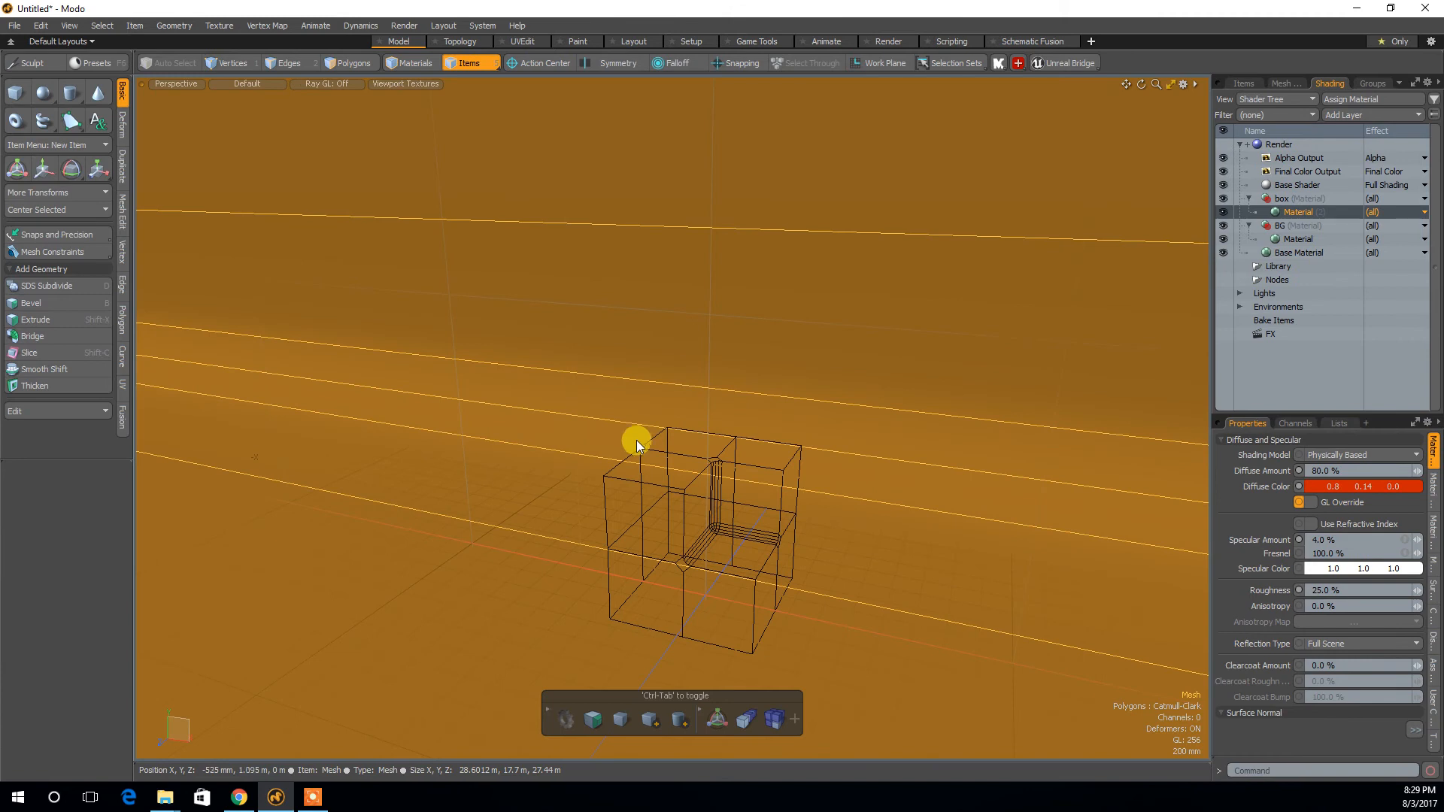
left_click(693, 485)
left_click_drag(677, 510, 670, 484, "alt")
right_click_drag(677, 487, 701, 458, "alt")
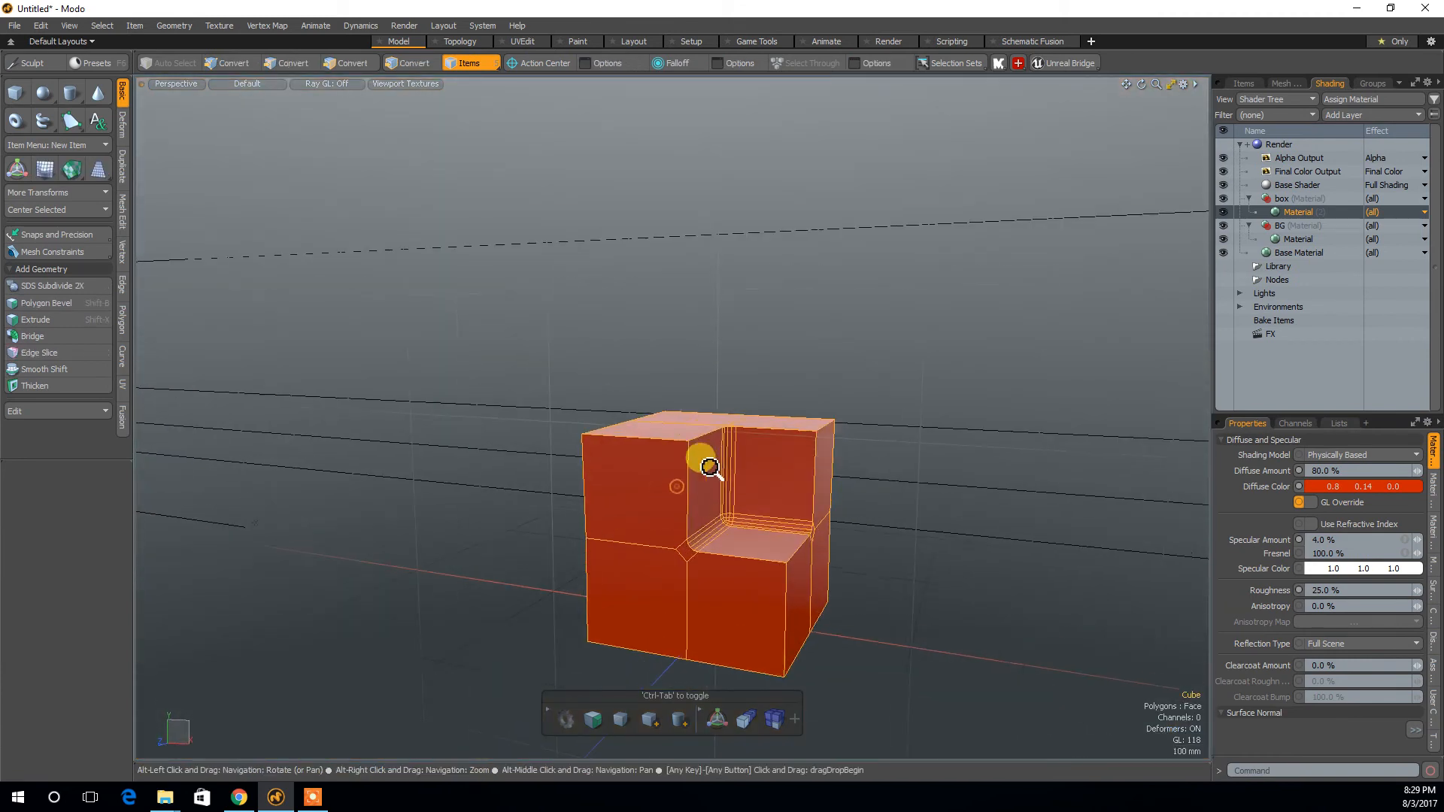
In edge mode, select the cube's top outline, the vertical corner edge beside the notched face, and that face's bottom edges.
key("2")
double_click(693, 438)
double_click(808, 445, "shift")
key("Up")
left_click_drag(588, 529, 640, 521, "alt")
left_click(637, 495, "shift")
left_click(635, 569, "shift")
left_click_drag(662, 613, 684, 578, "alt")
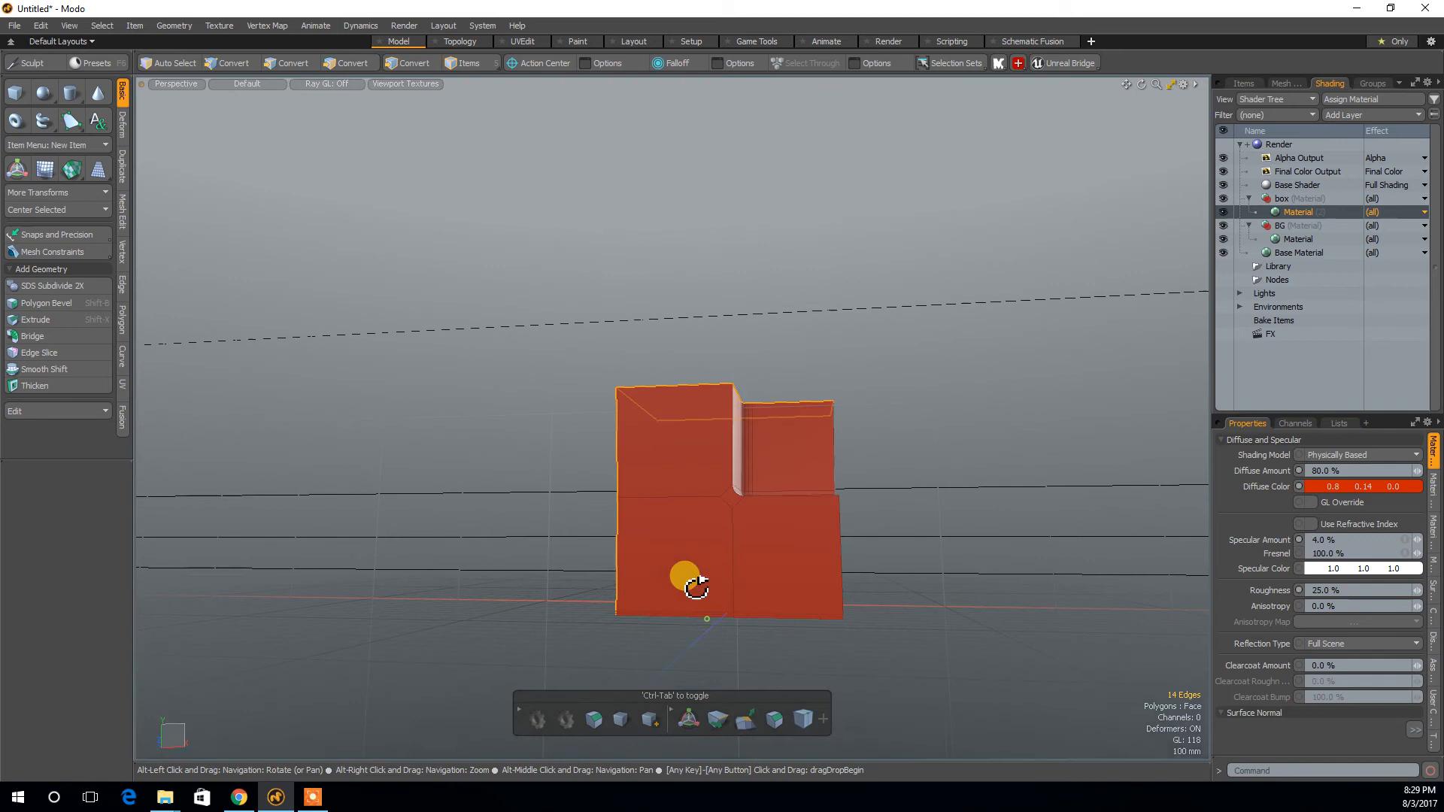
left_click(673, 617, "shift")
left_click(798, 623, "shift")
left_click_drag(780, 620, 687, 542, "alt")
Add the outer rim edges of the notch, including the small curved edges on both sides, to the edge selection.
left_click(664, 511, "shift")
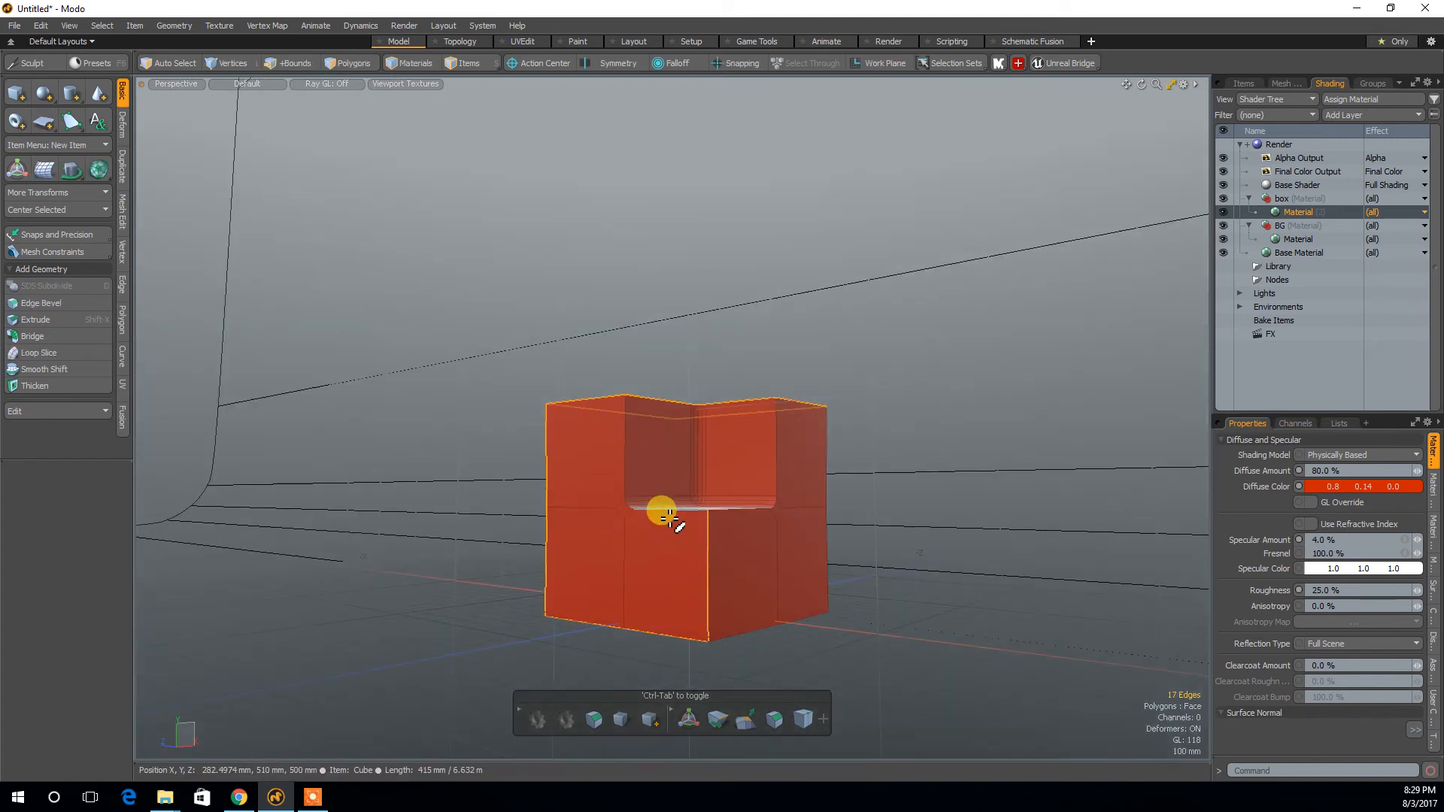
key("Up")
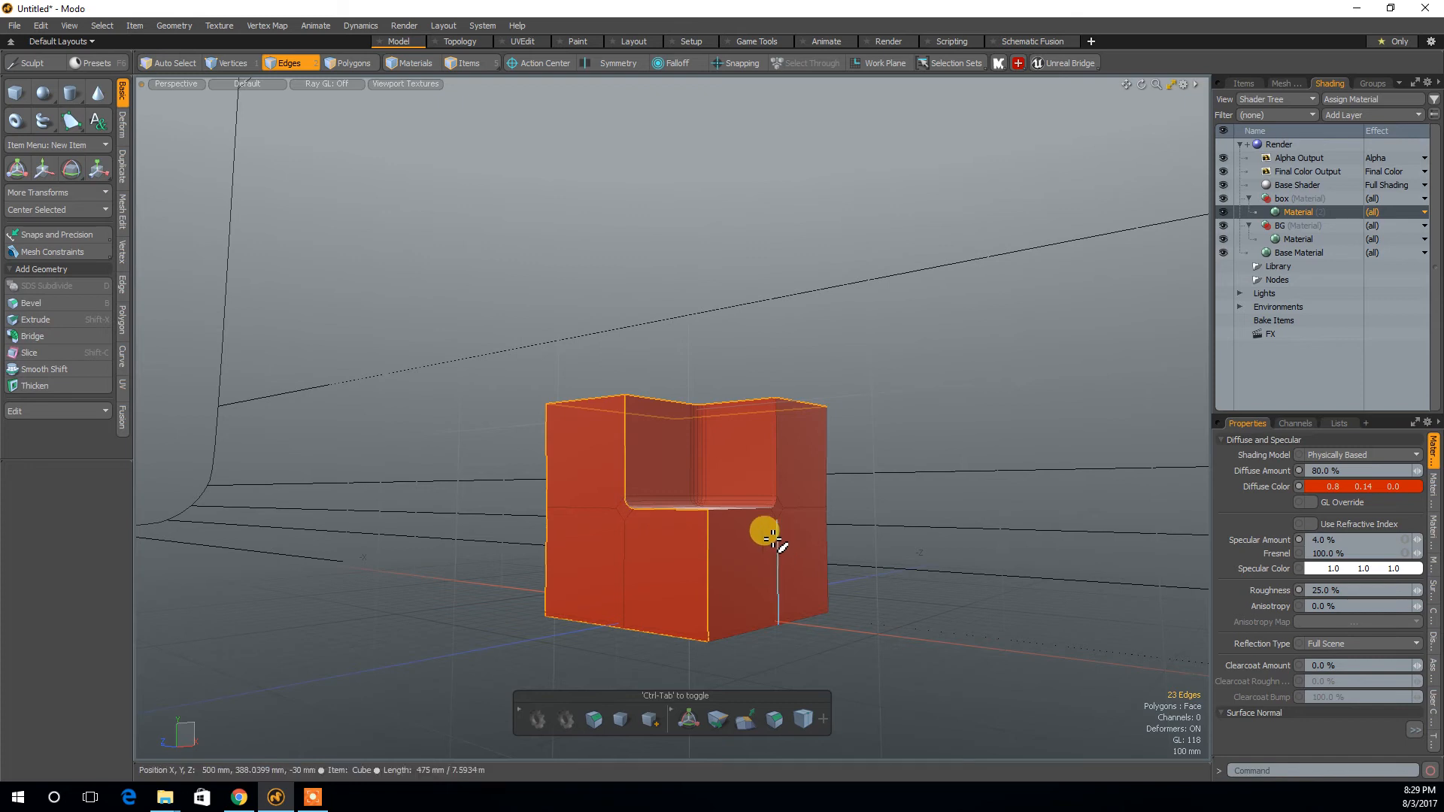
left_click_drag(740, 487, 712, 558, "alt")
left_click(715, 556, "shift")
left_click_drag(774, 521, 858, 422, "ctrl+alt")
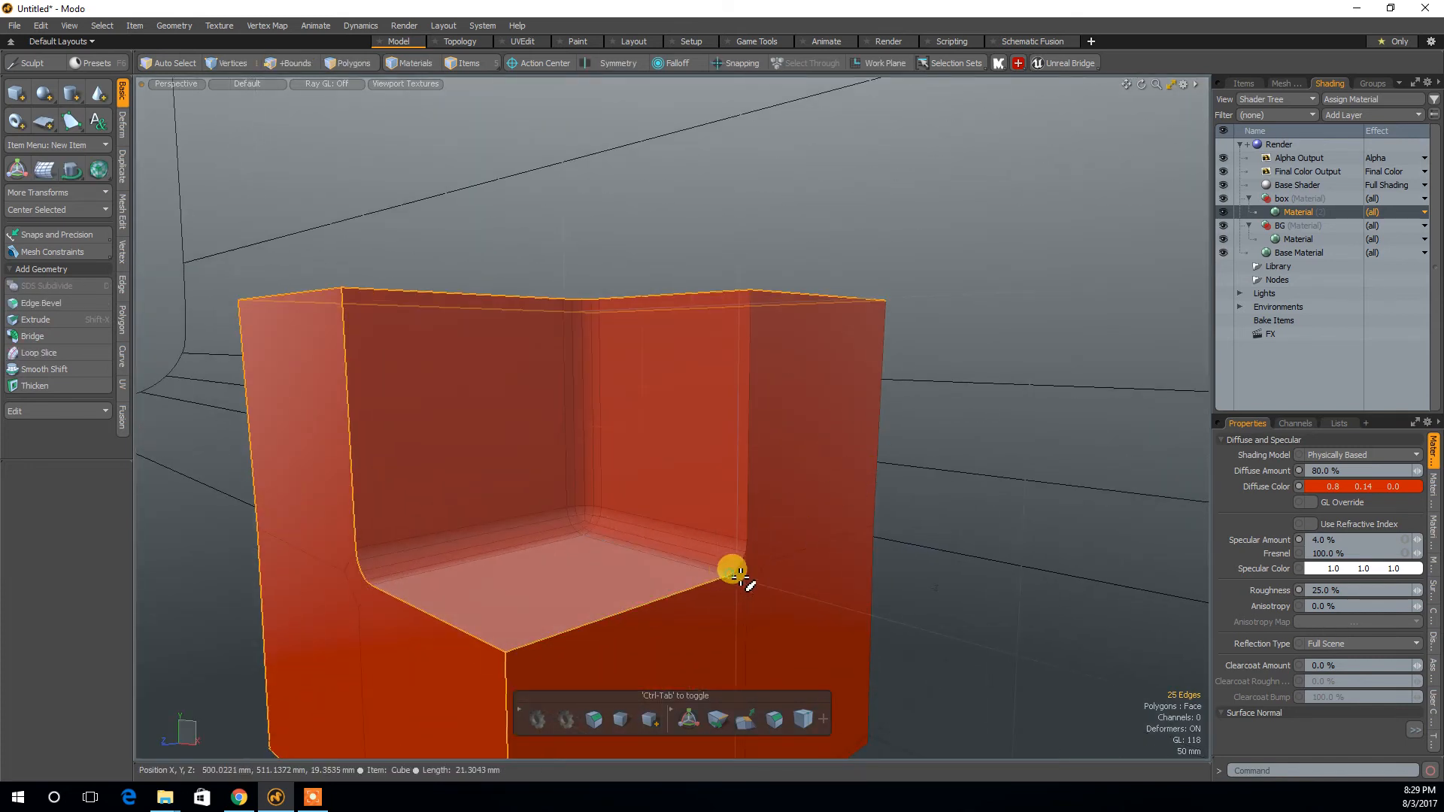
left_click(734, 574, "shift")
left_click(804, 554, "shift")
Add the cube's remaining side and rear bottom edges and its remaining vertical corner edges to the selection.
left_click_drag(838, 500, 780, 507, "alt")
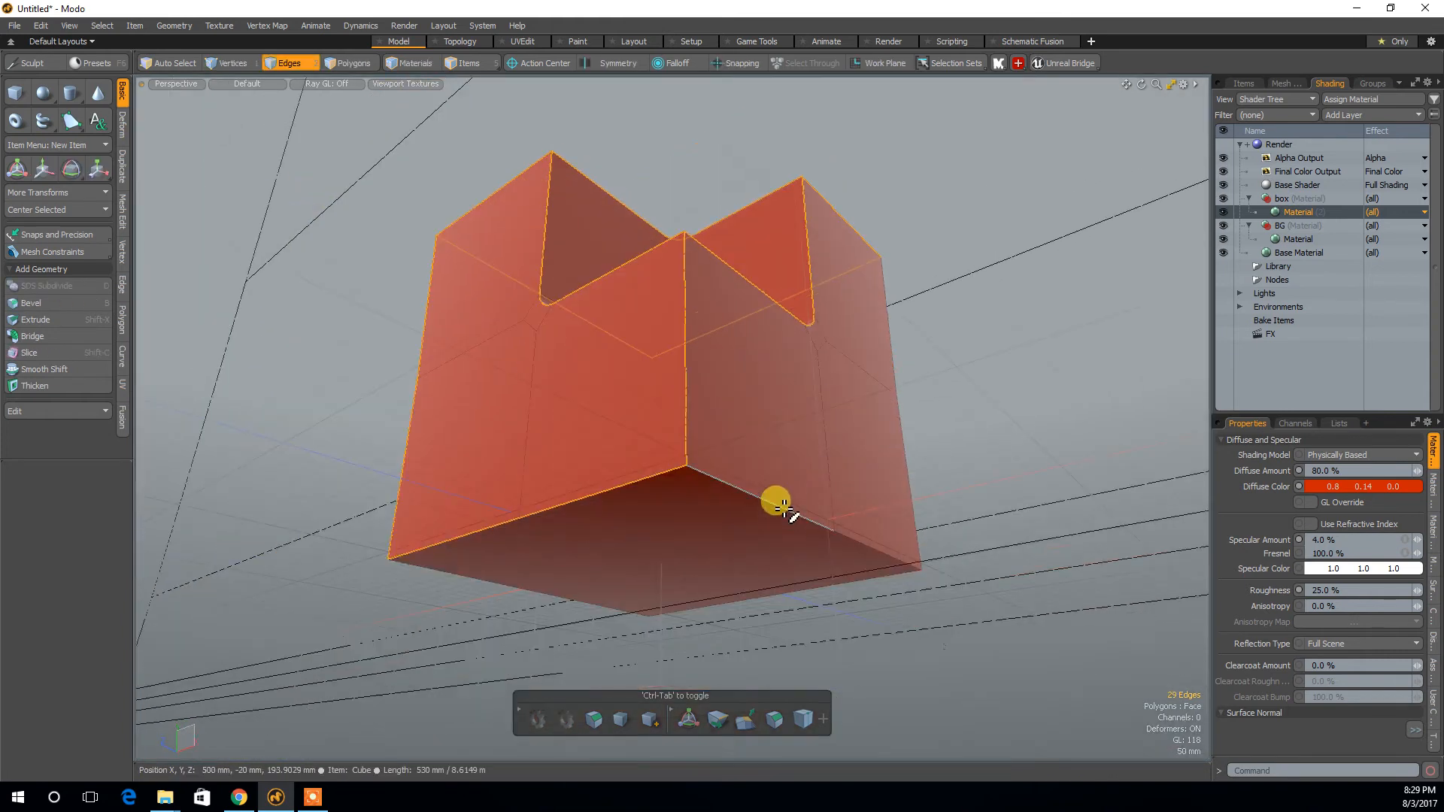
left_click(870, 550, "shift")
left_click_drag(871, 551, 632, 489, "alt")
left_click(589, 426, "shift")
left_click(594, 569, "shift")
left_click_drag(759, 541, 687, 571, "alt")
left_click(686, 571, "shift")
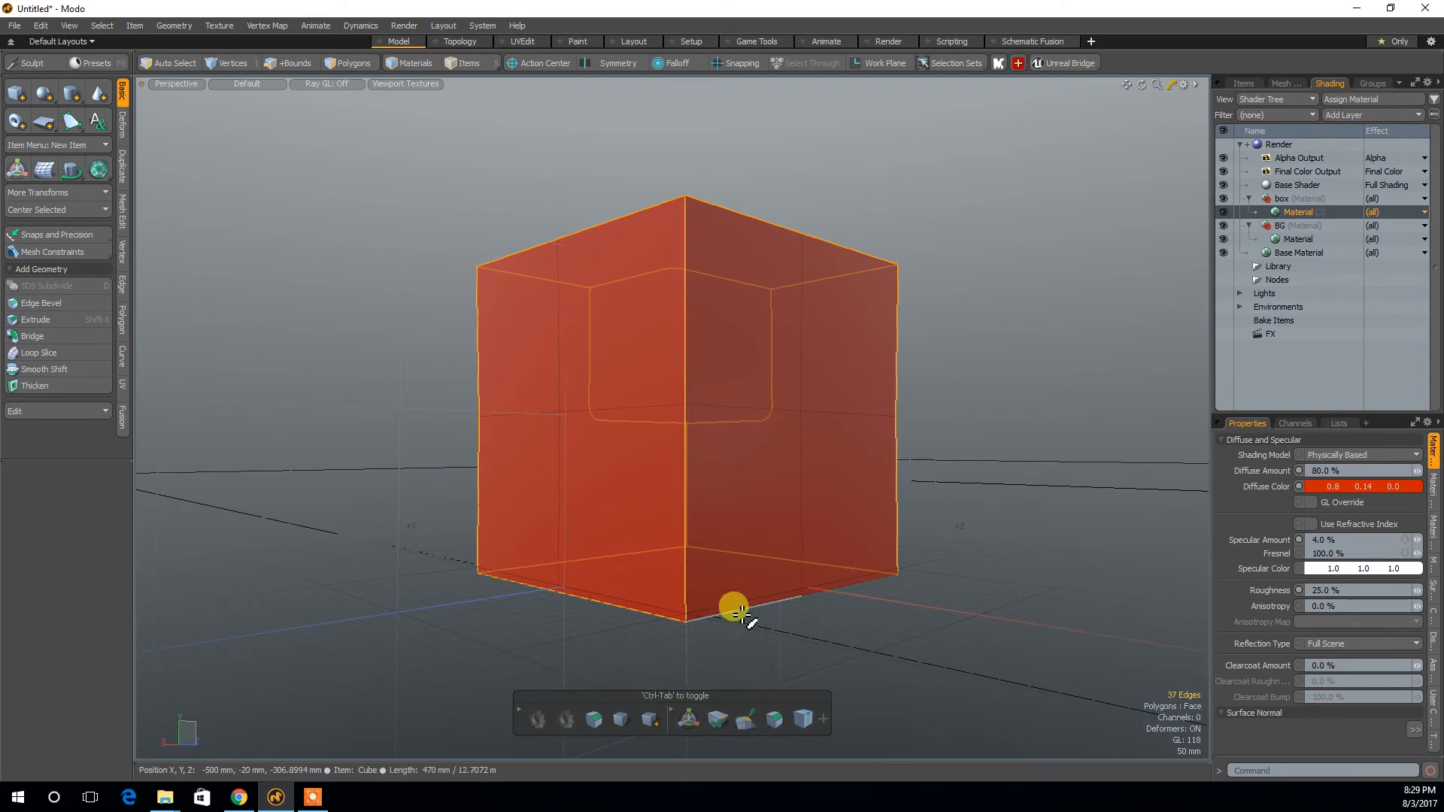
left_click(849, 590, "shift")
left_click(852, 593, "shift")
Bevel the selected outer edges by about 12 mm and clear the selection.
left_click_drag(978, 595, 659, 594, "alt")
key("b")
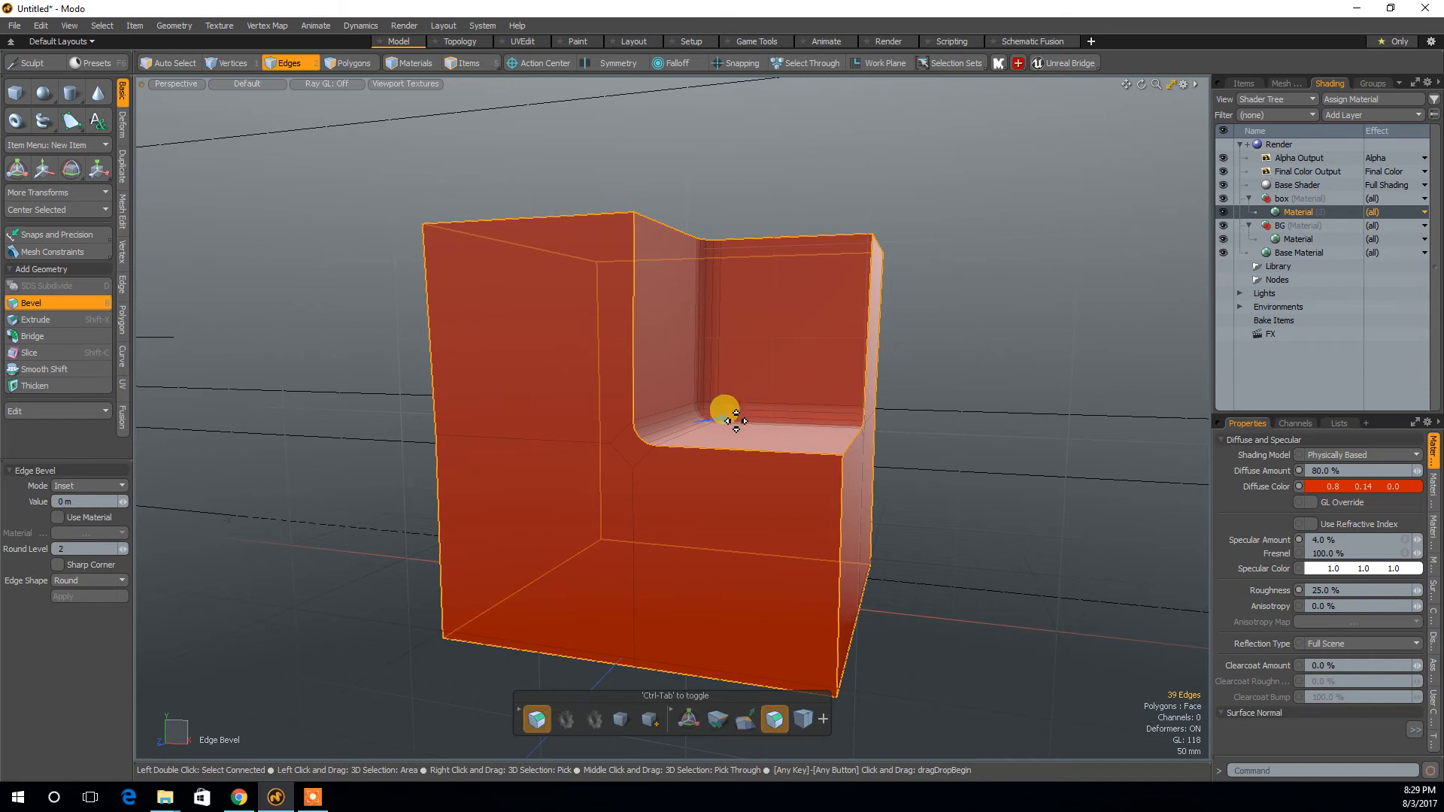
left_click_drag(723, 419, 726, 418)
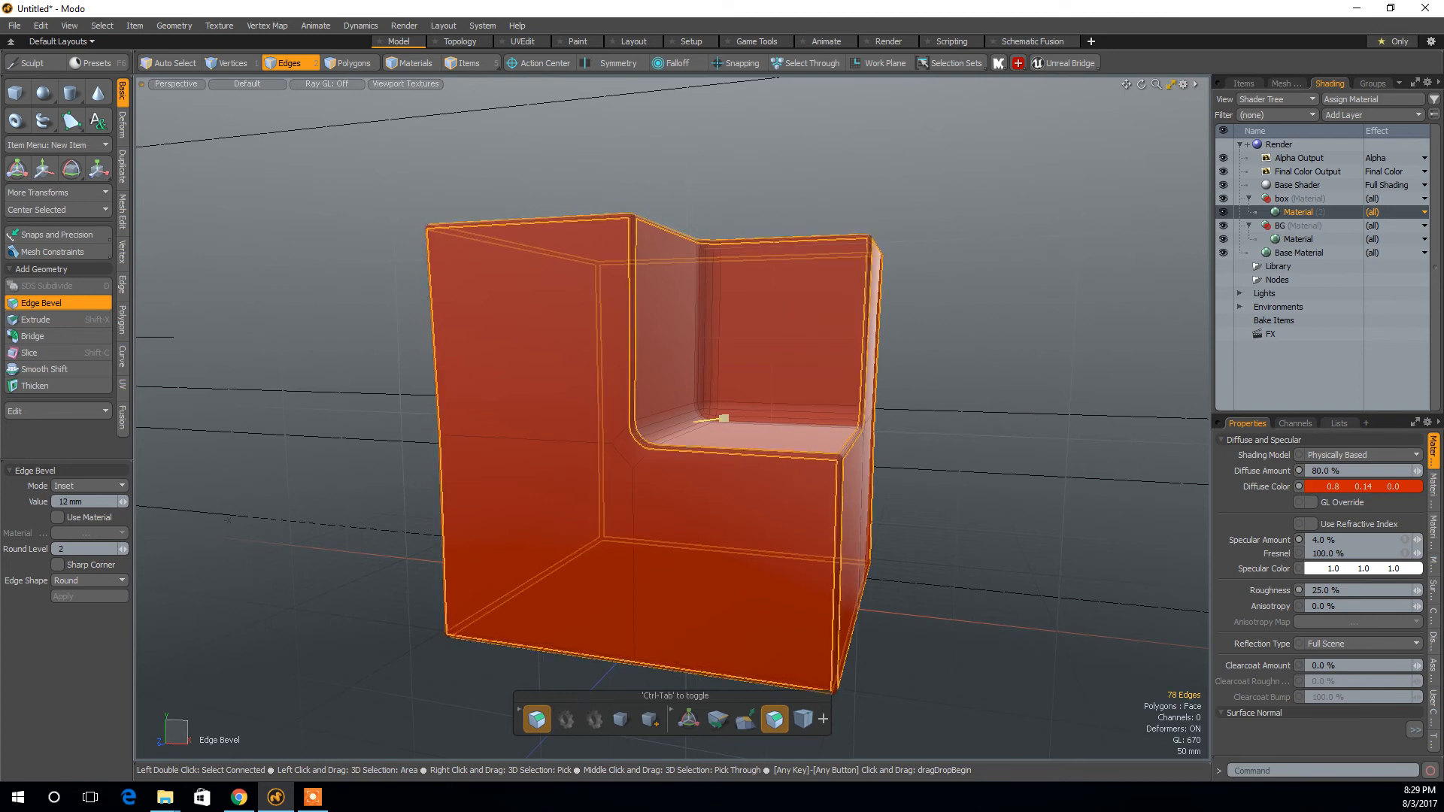
key("Escape")
key("Escape")
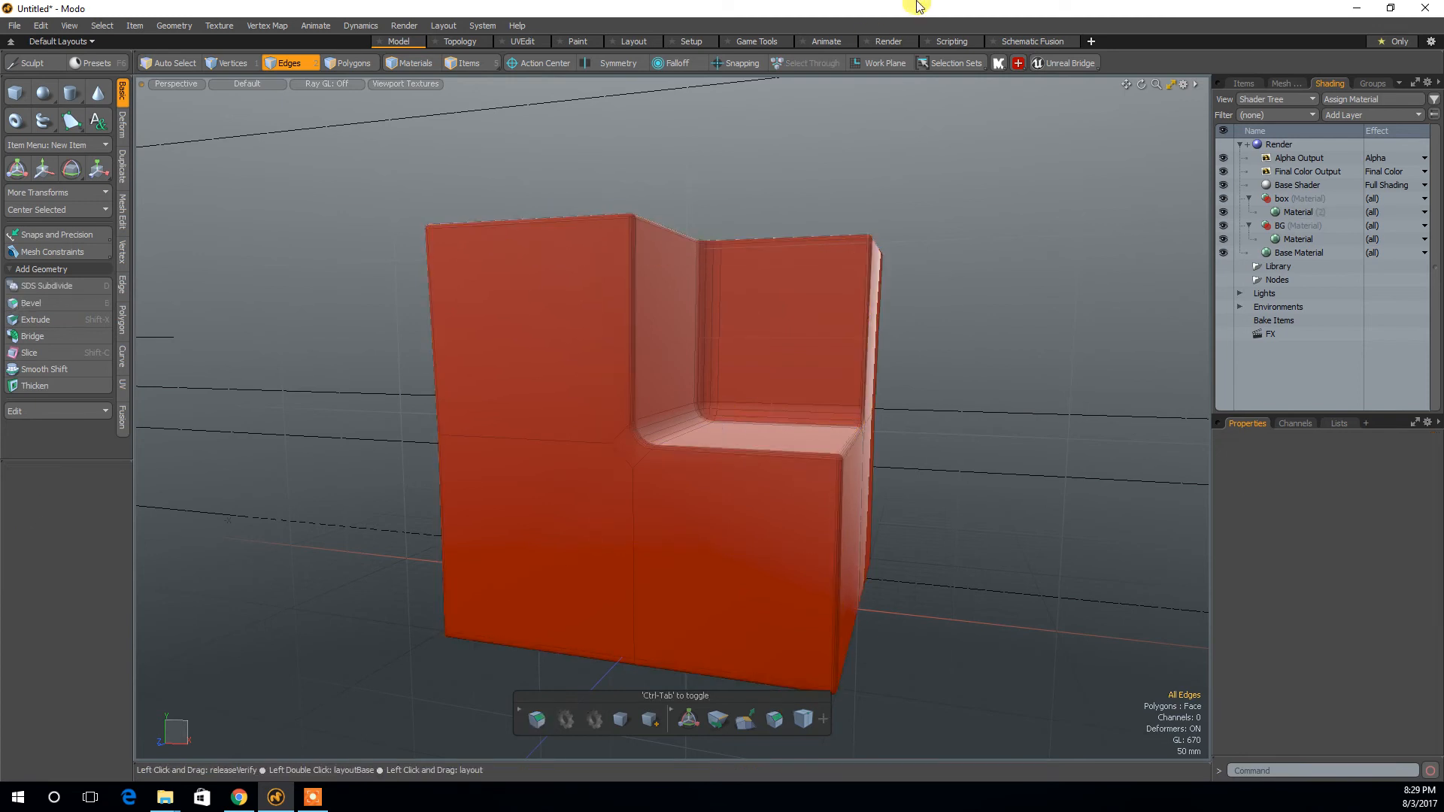
Switch to the Render layout and start the preview render of the beveled cube.
left_click(913, 45)
left_click(458, 230)
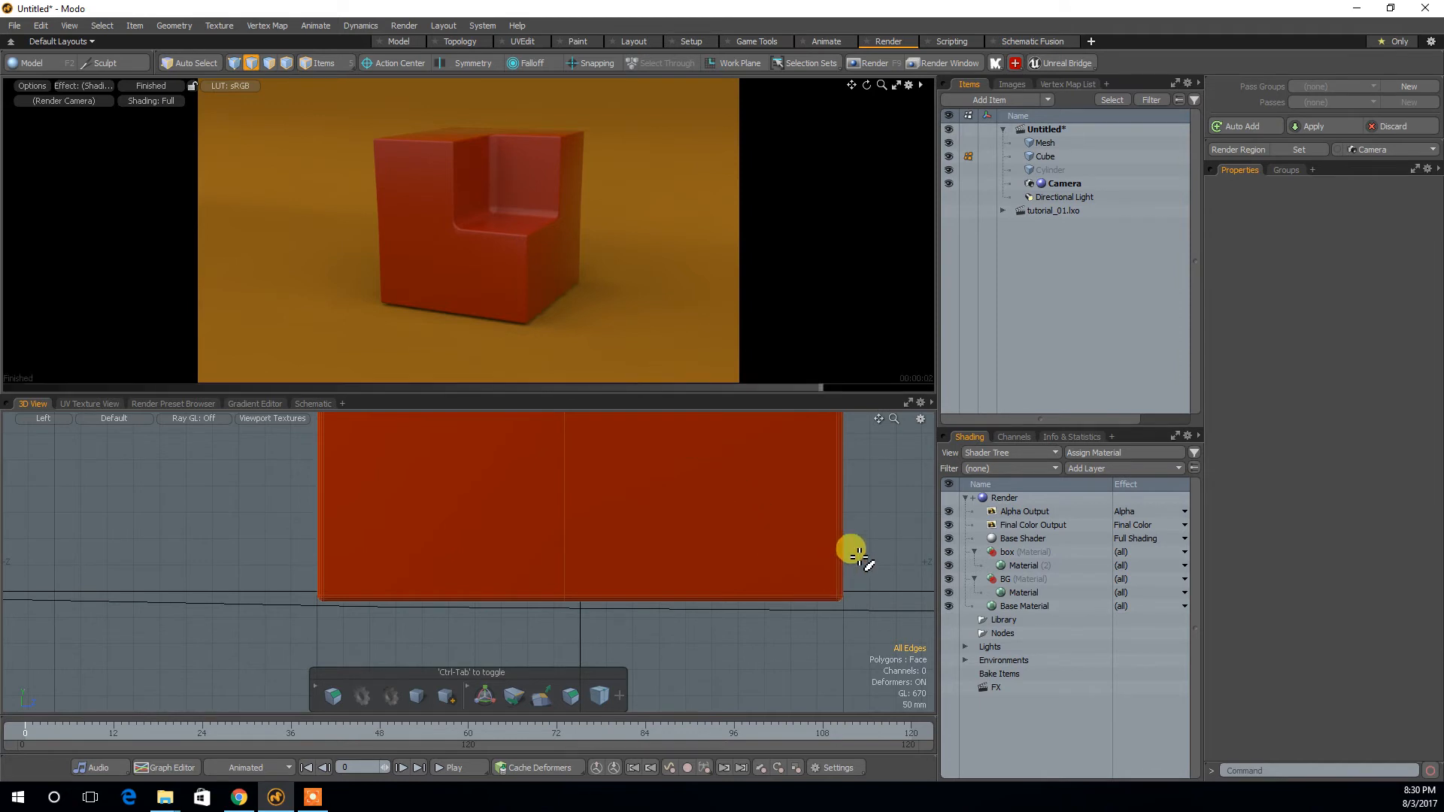
Undo the bevel on the cube's outer edges and select the Material in the box group.
key("5")
key("ctrl+z")
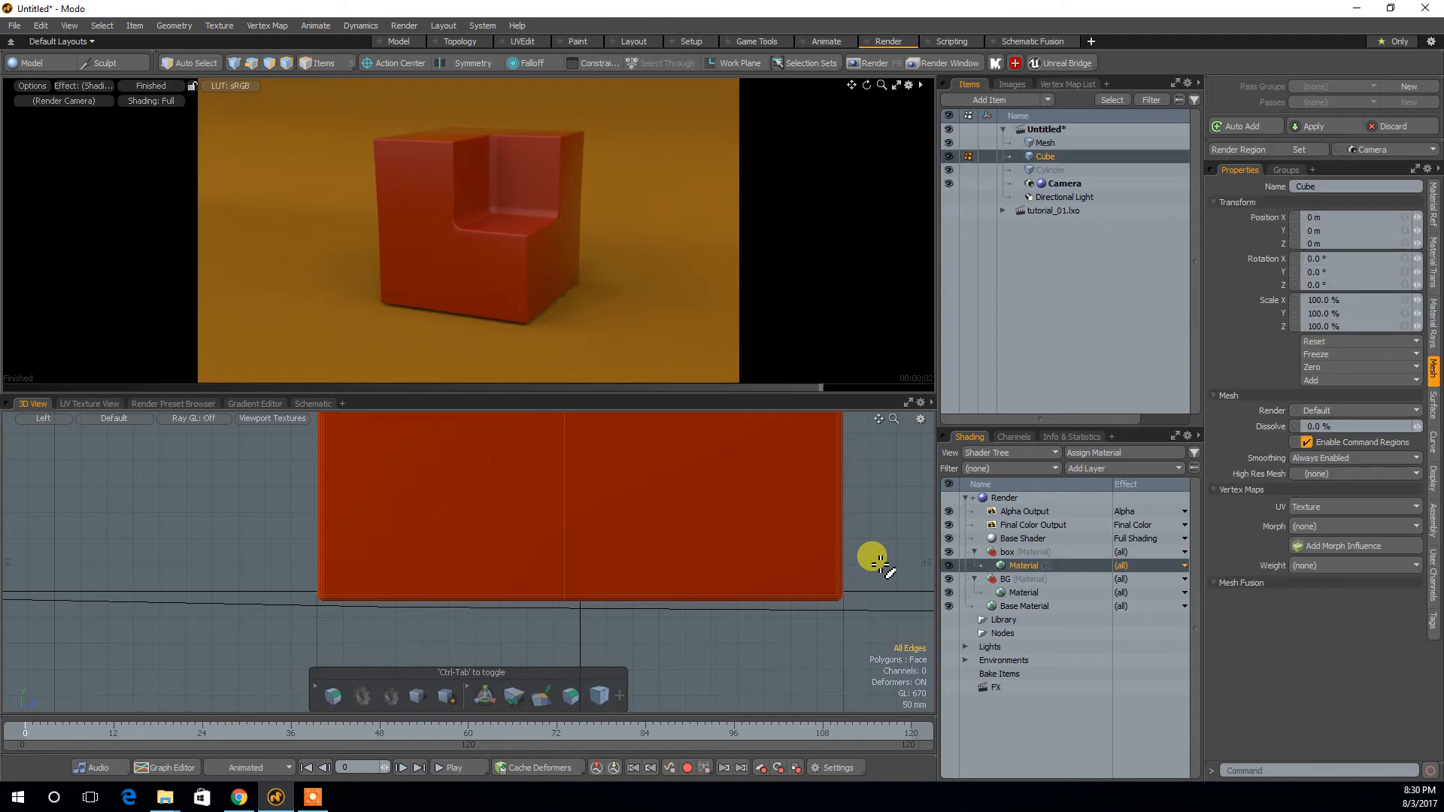
key("ctrl+z")
key("ctrl+z")
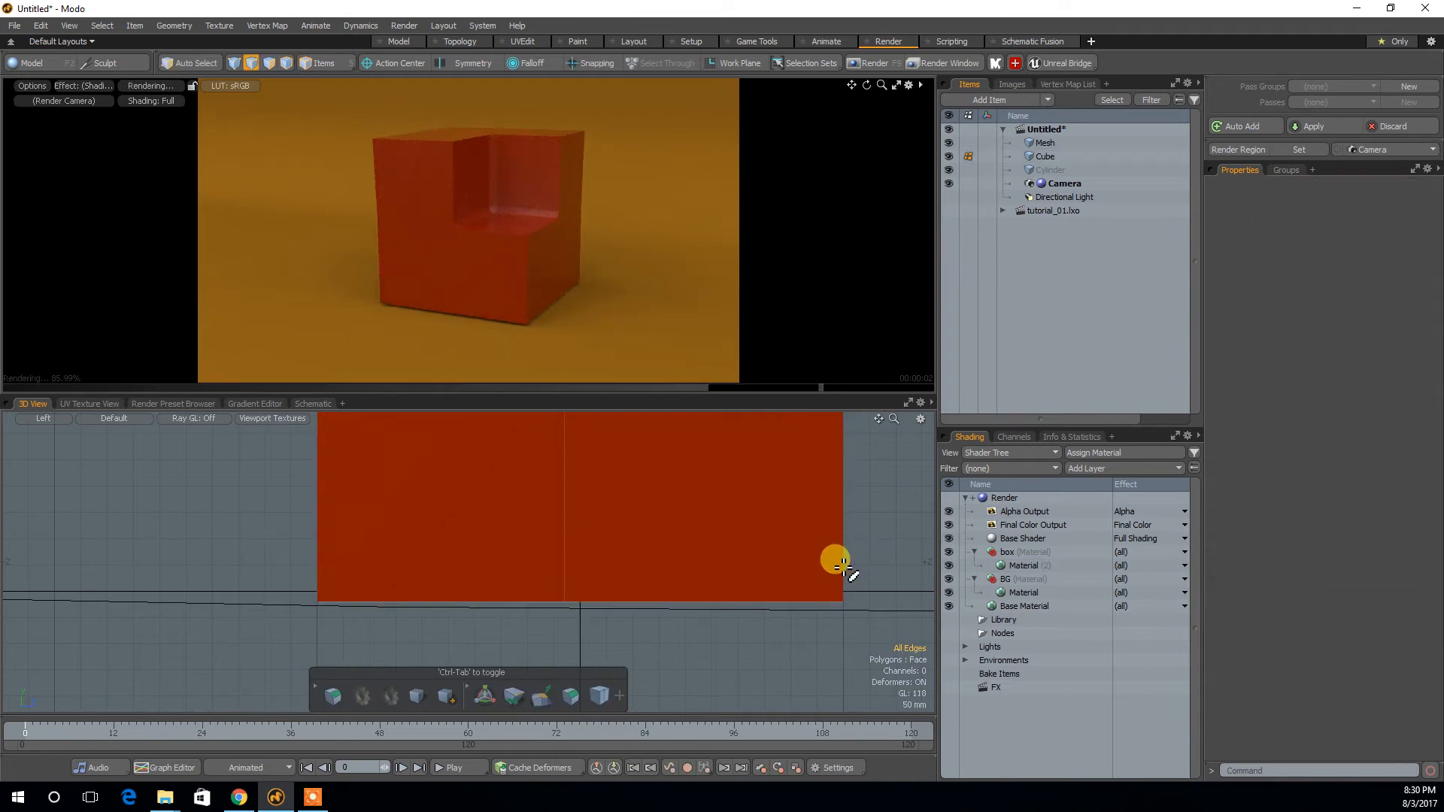
left_click(1021, 566)
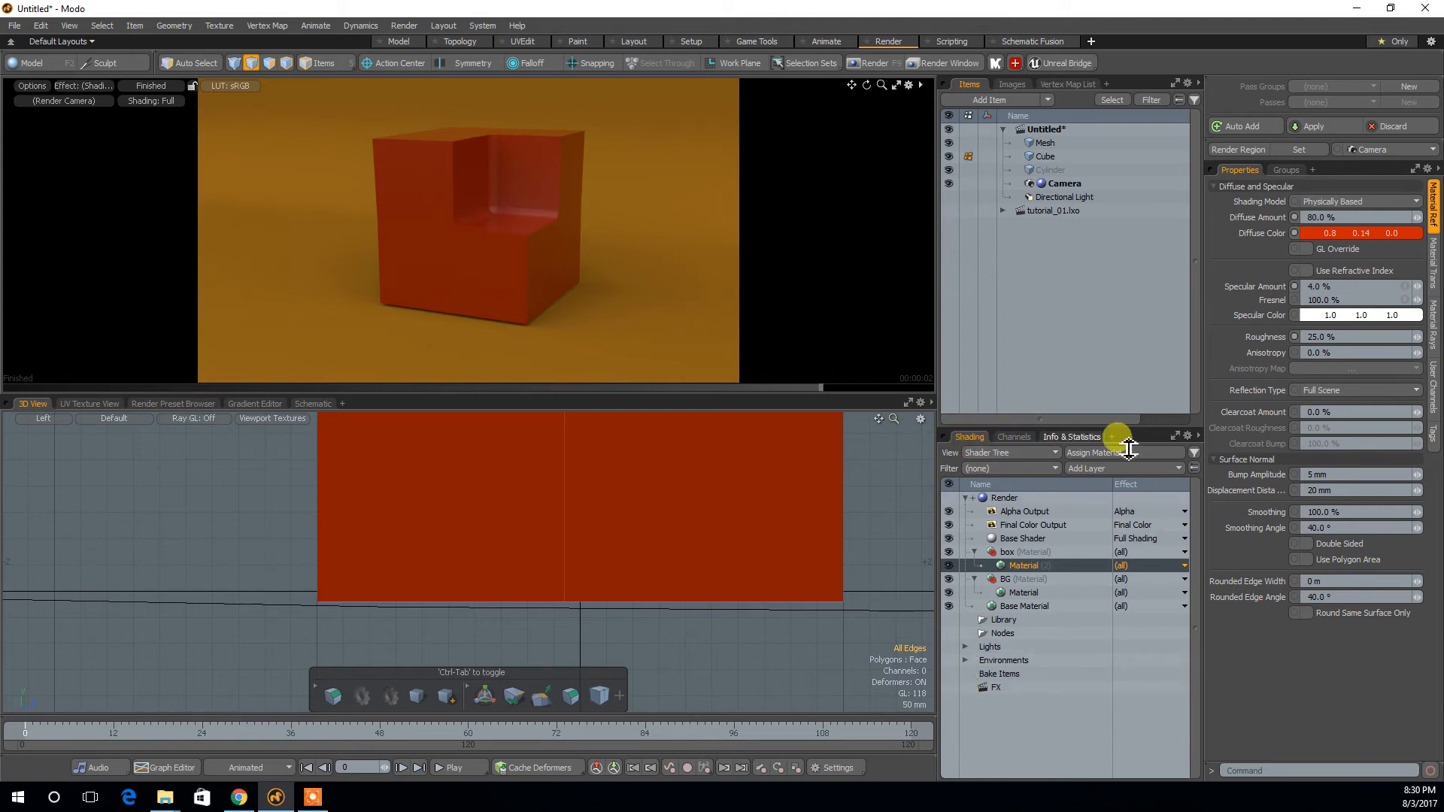
Compare the Model layout's item, mesh operator, shader and group lists with the matching lists and material properties in the Render layout.
left_click(414, 45)
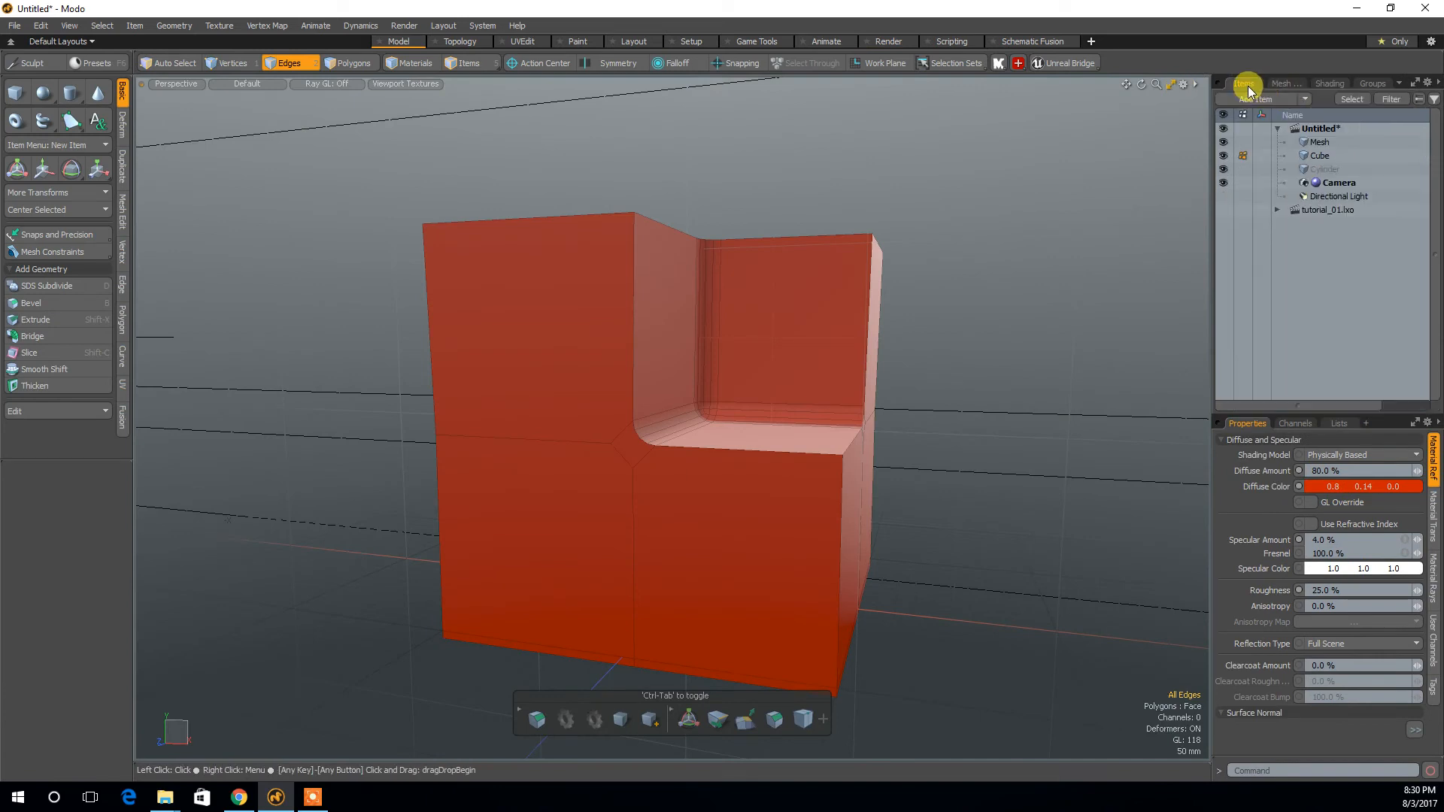
left_click(1329, 89)
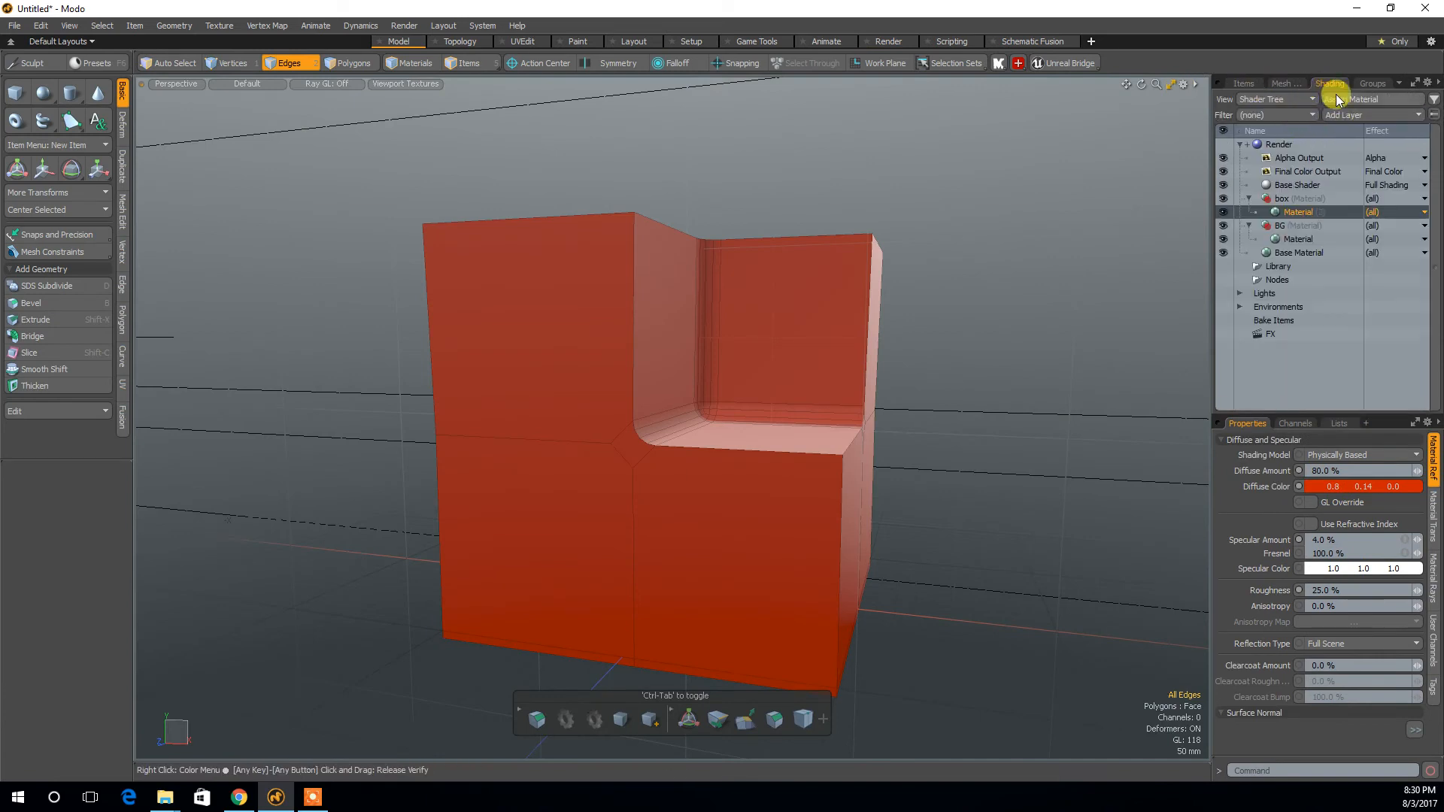
left_click(1289, 84)
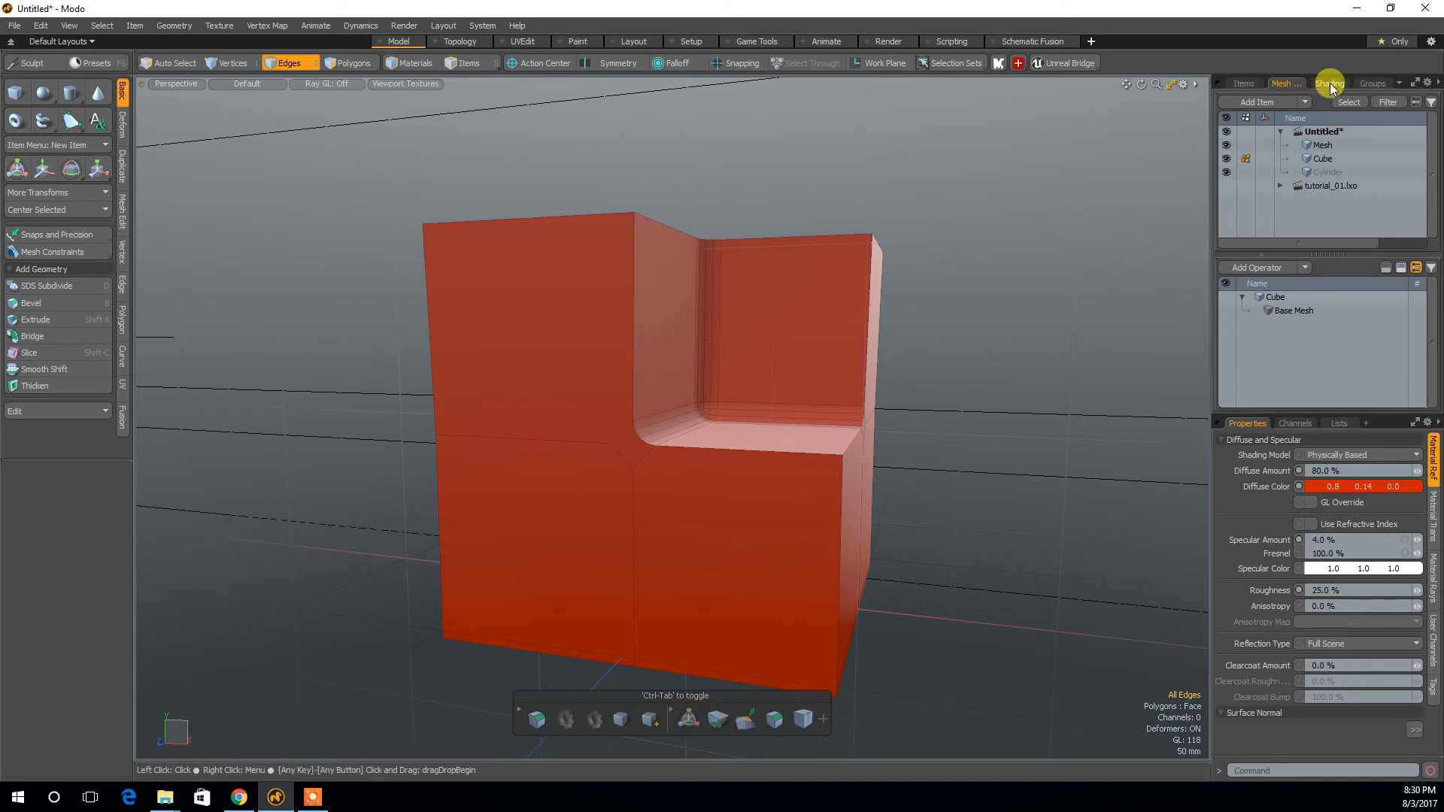
left_click(1324, 83)
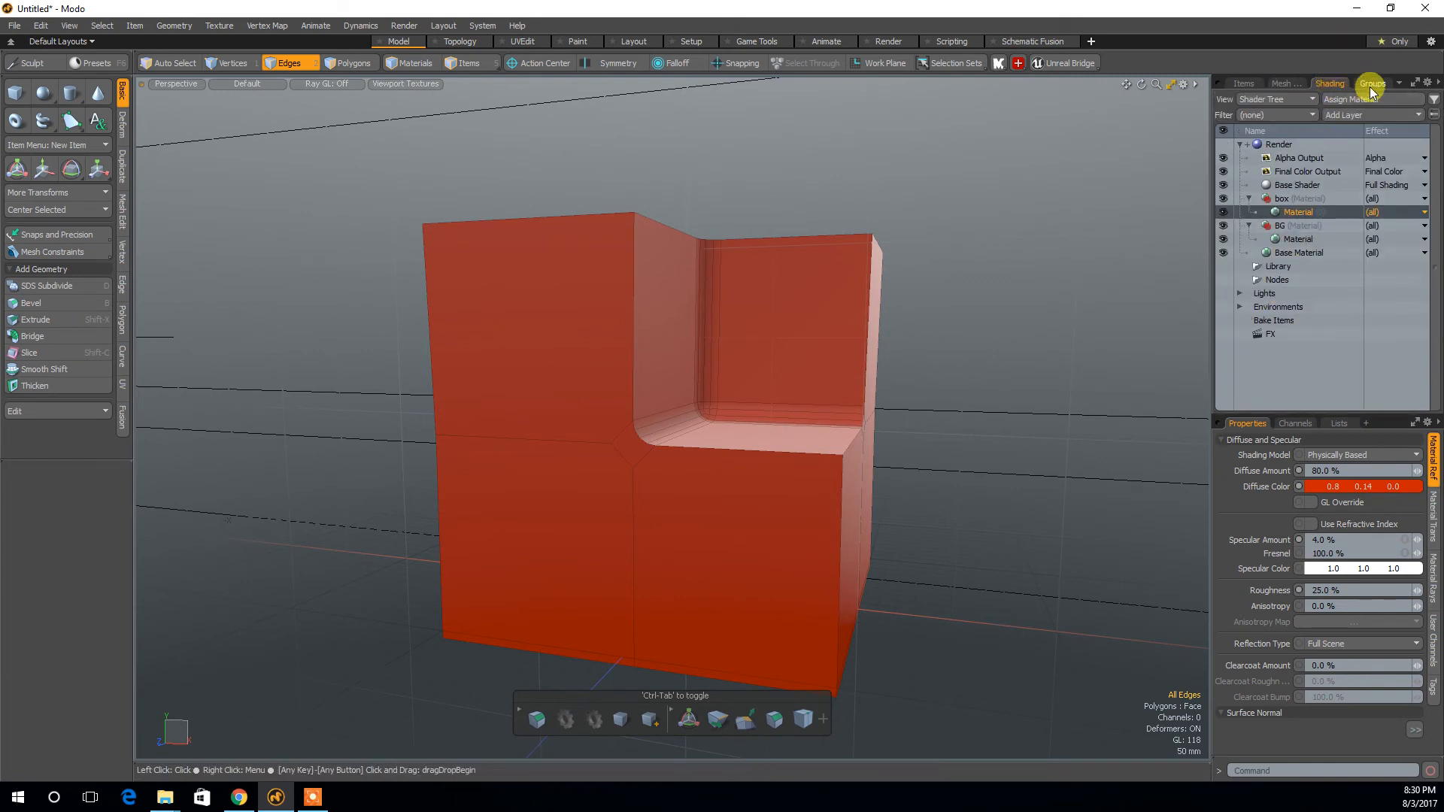
left_click(1367, 83)
left_click(1330, 84)
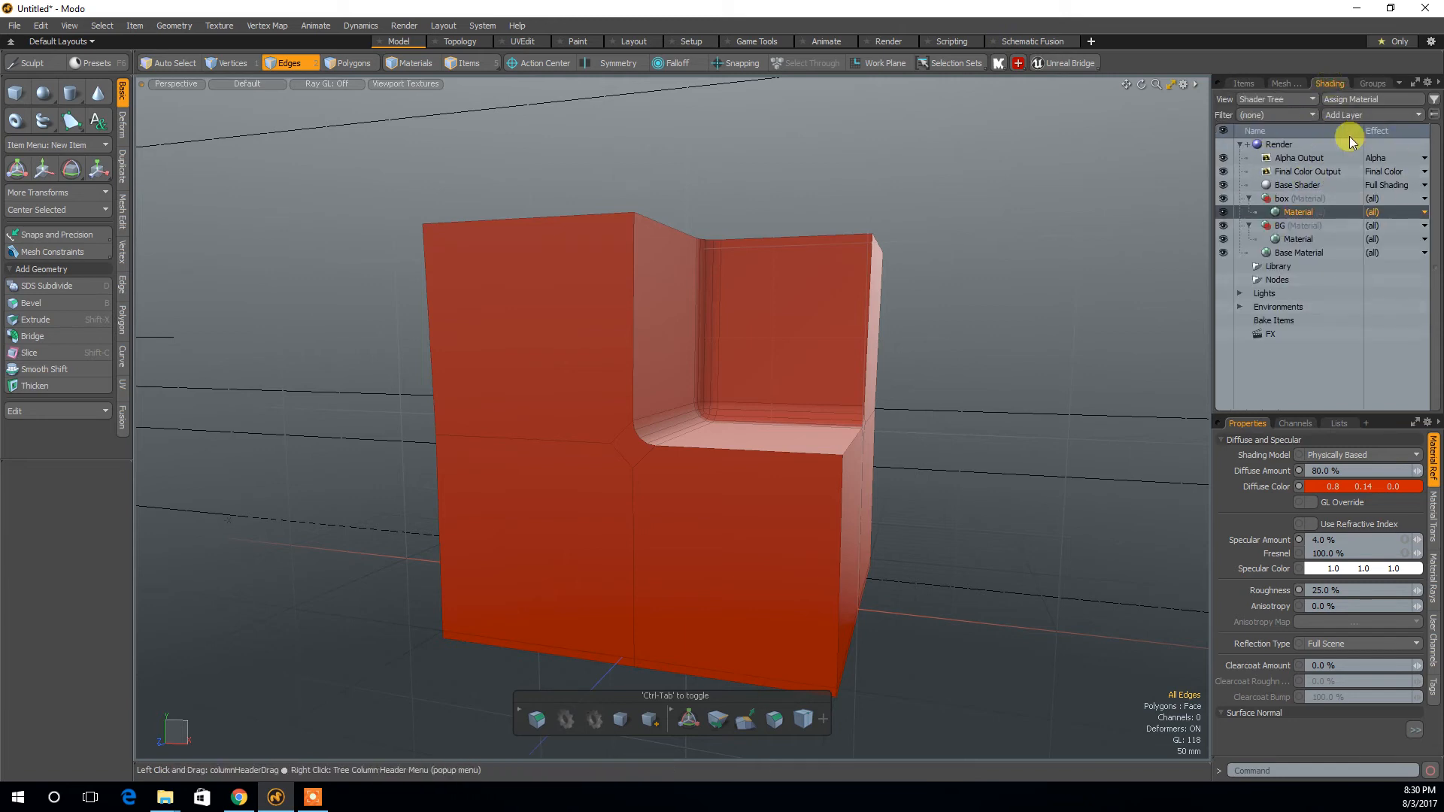
left_click(890, 42)
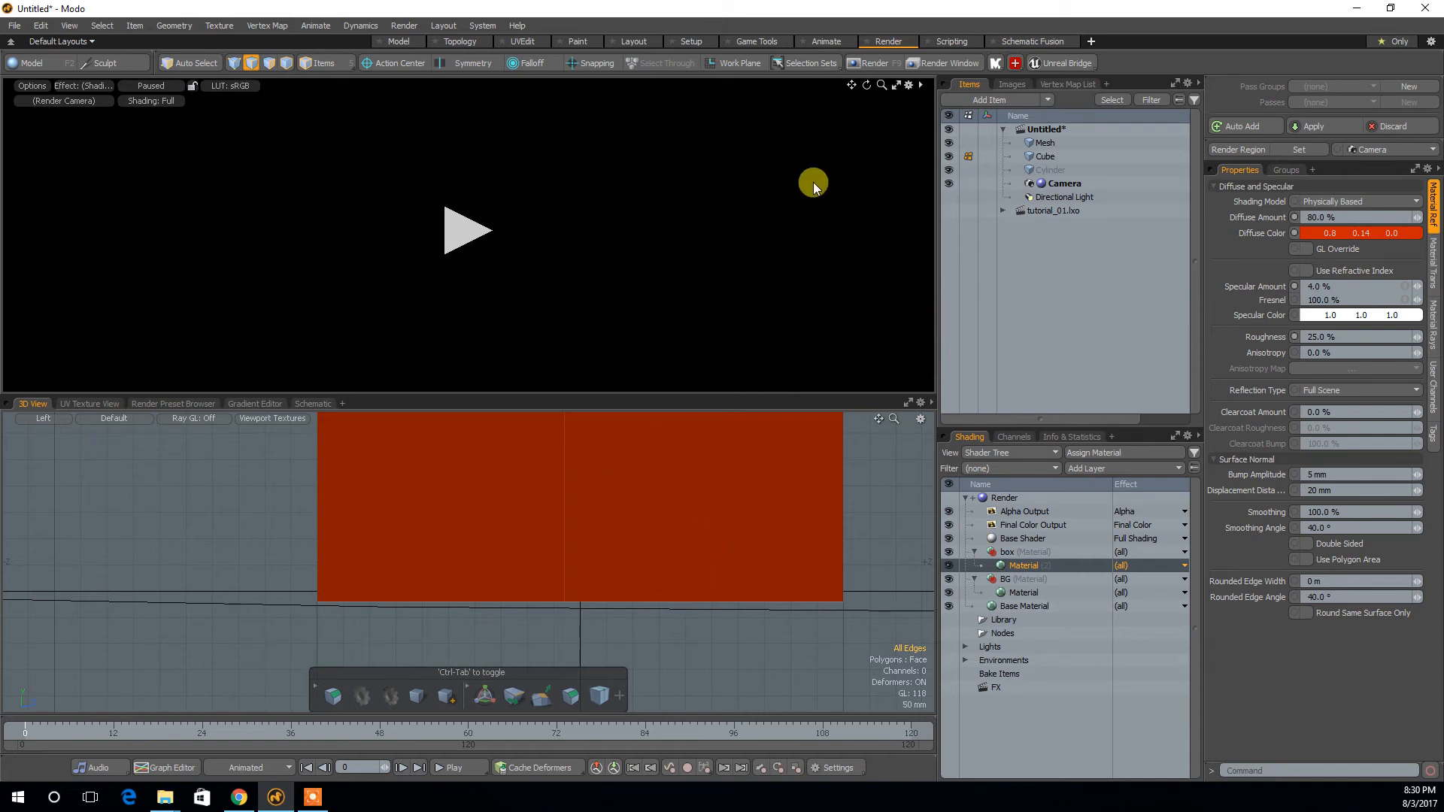
left_click(401, 41)
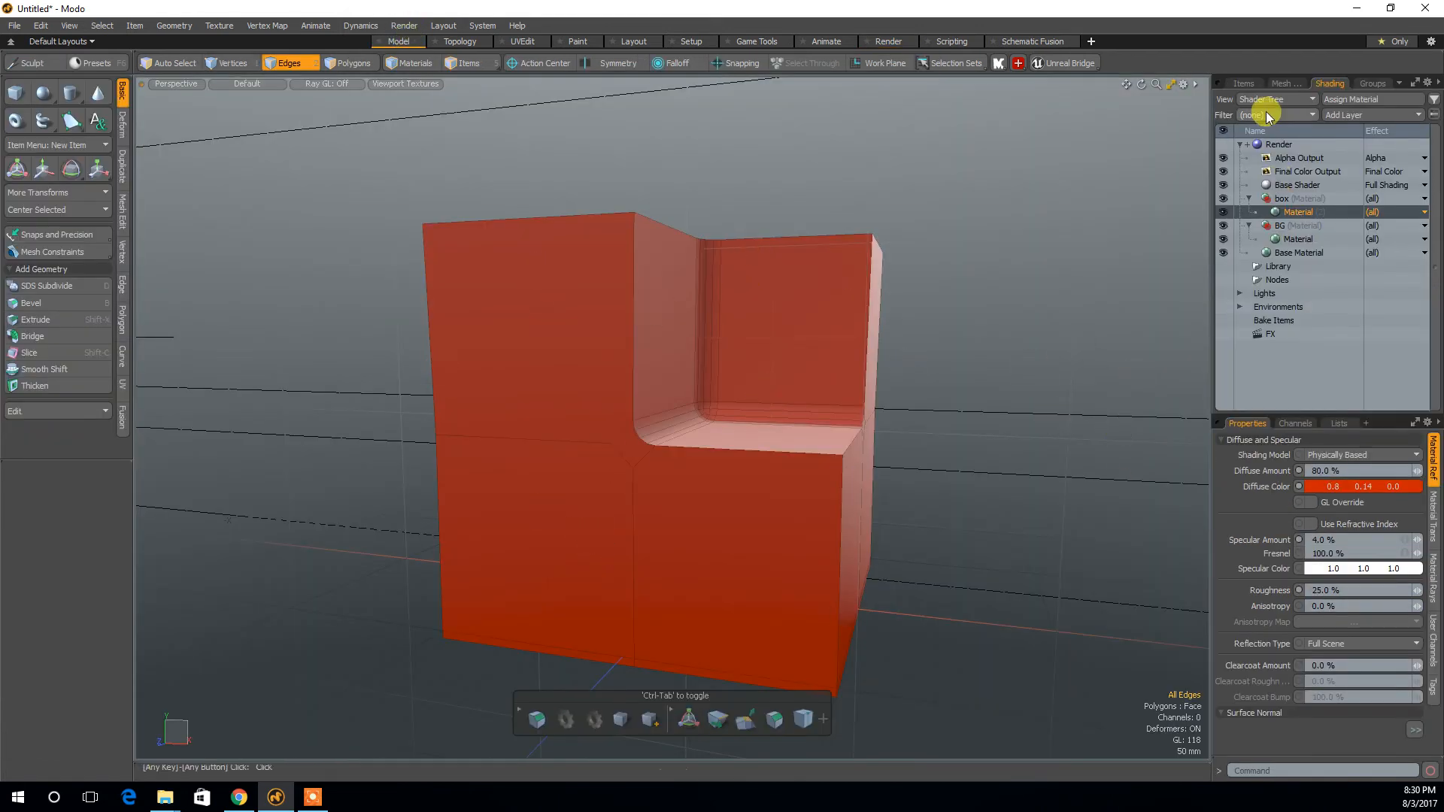
left_click(1243, 82)
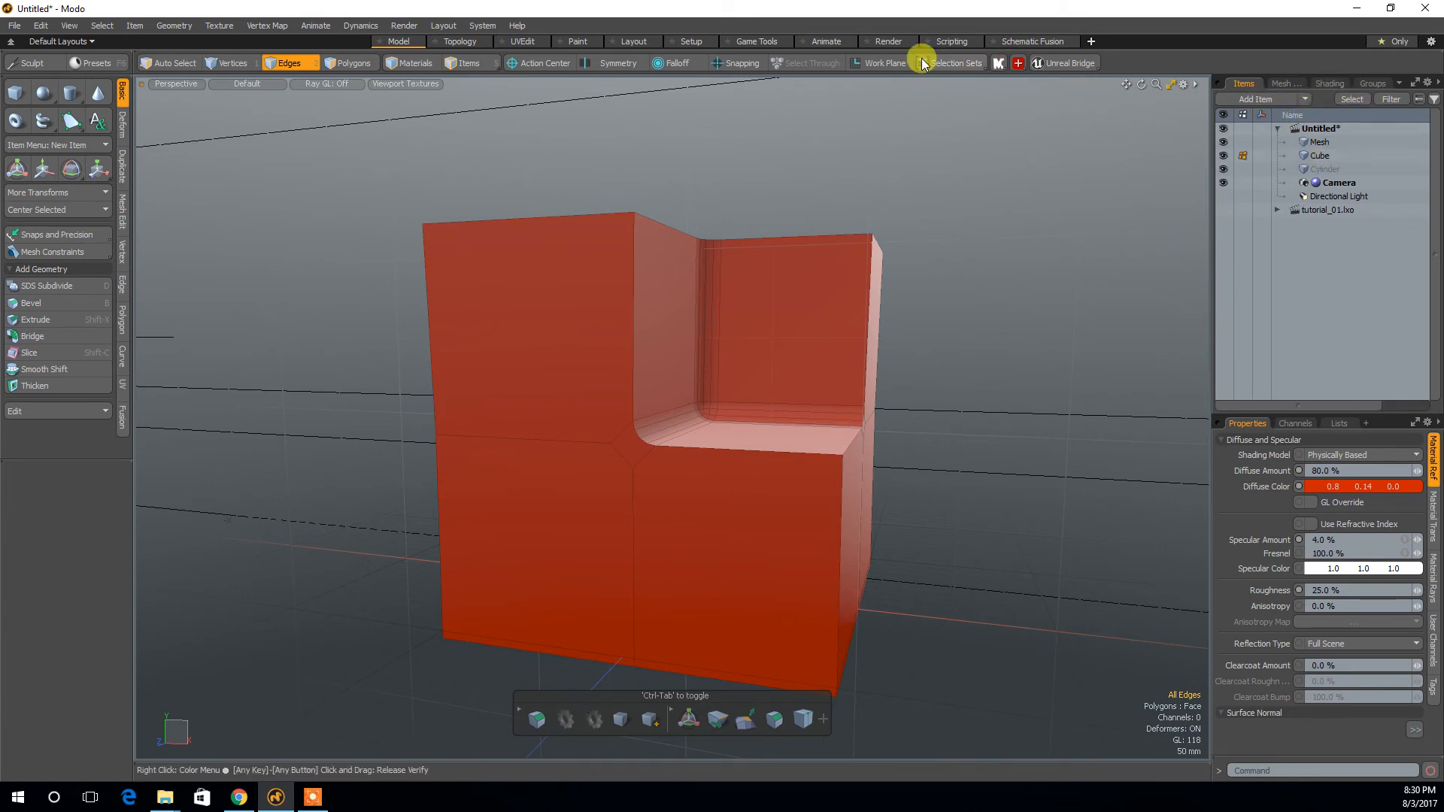
left_click(885, 42)
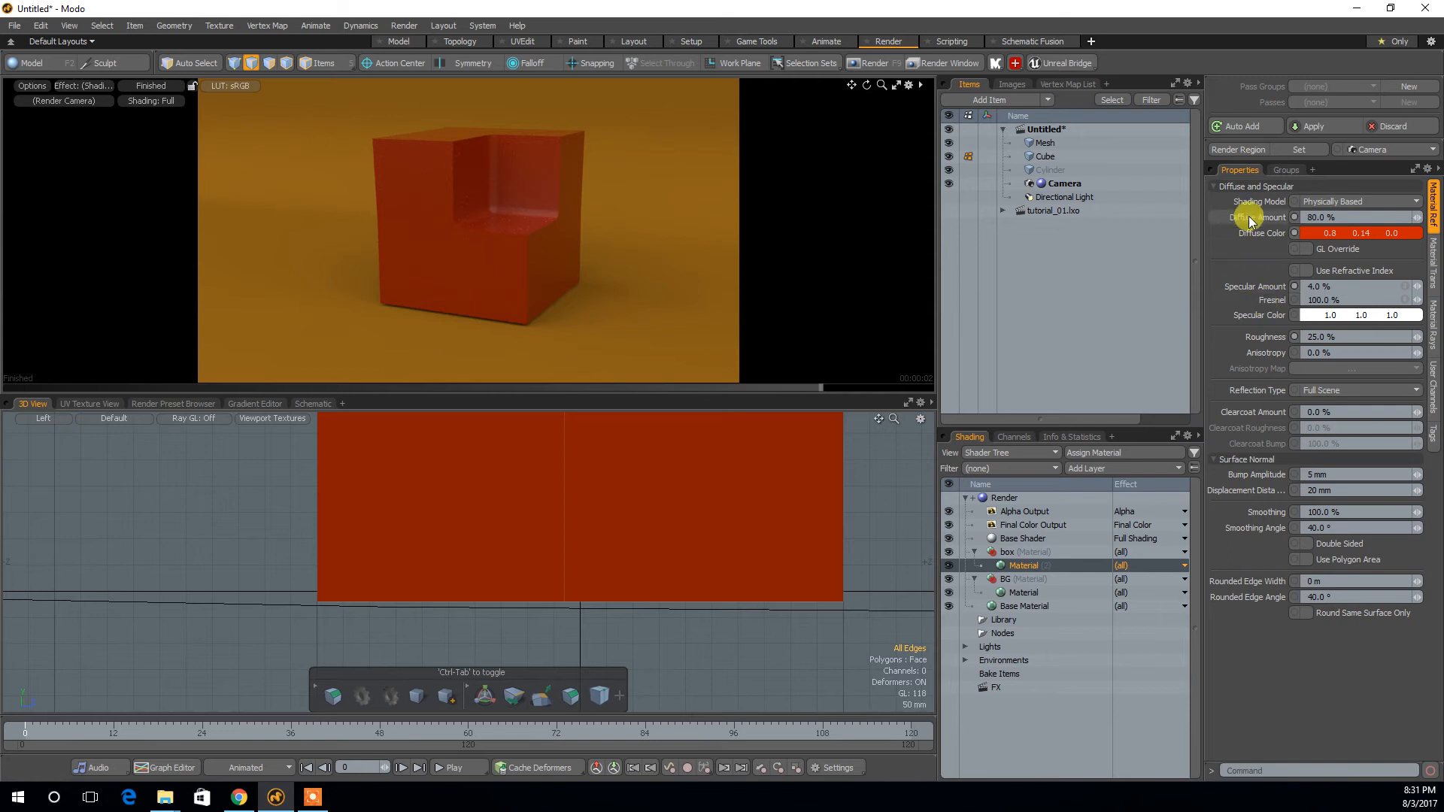
left_click(401, 42)
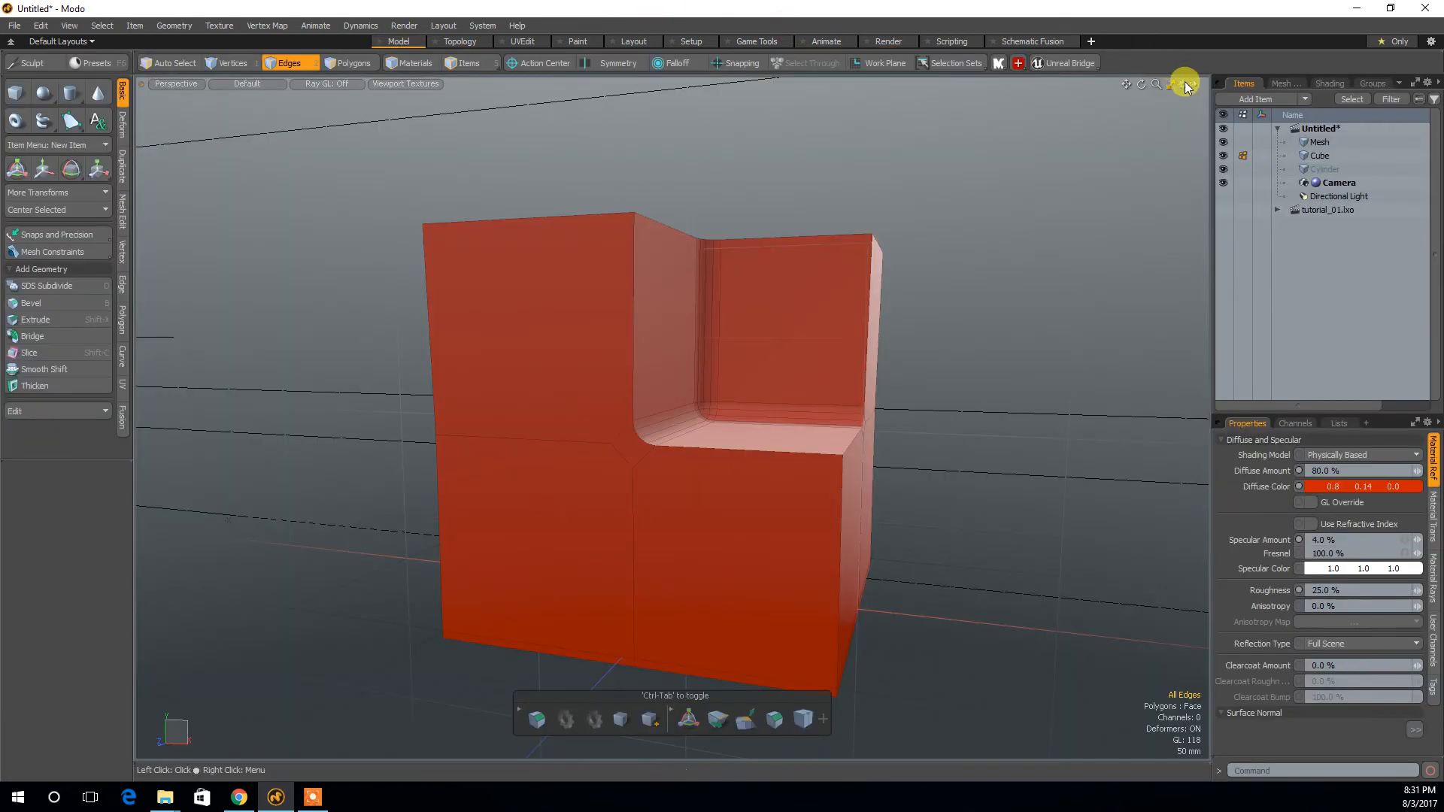
left_click(1330, 83)
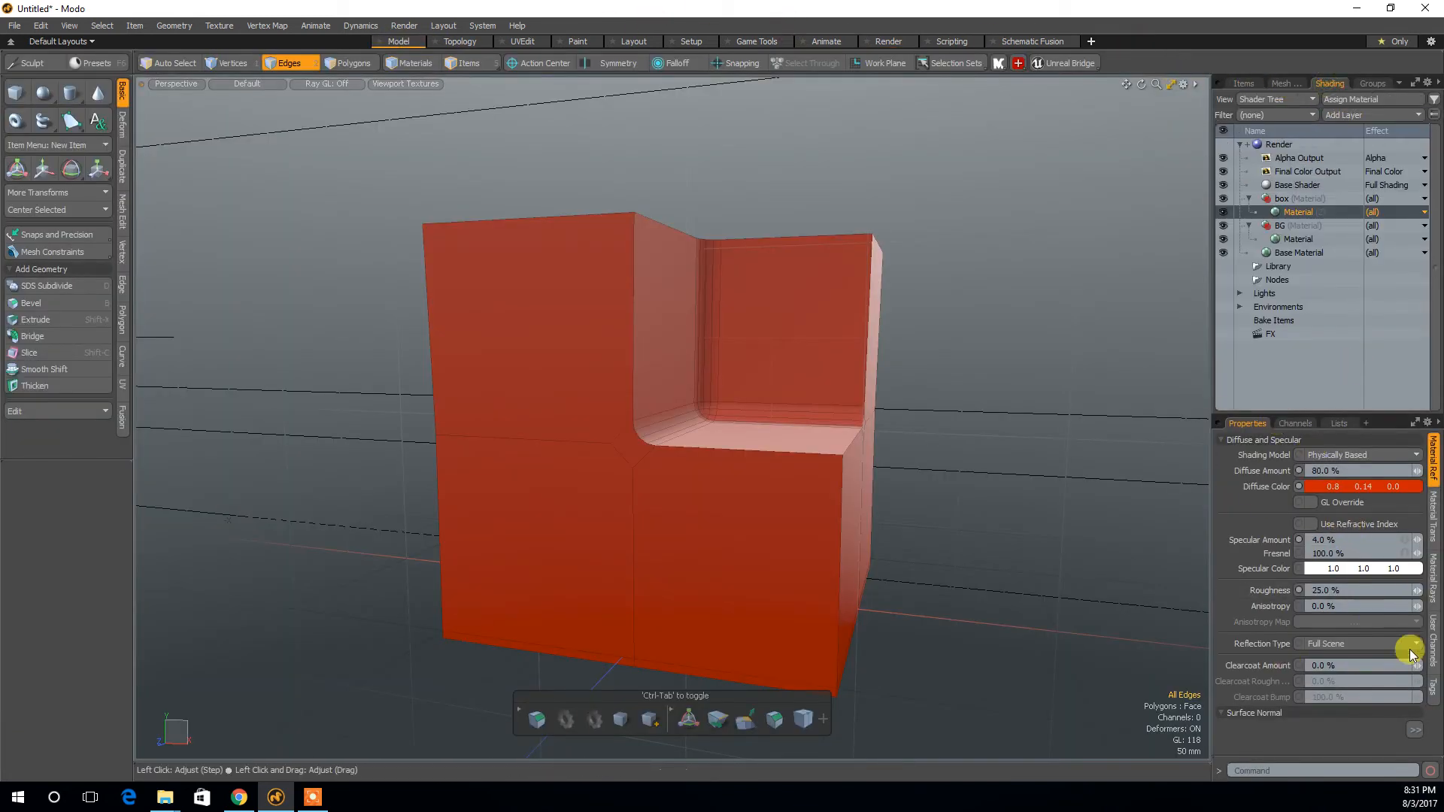
left_click(887, 43)
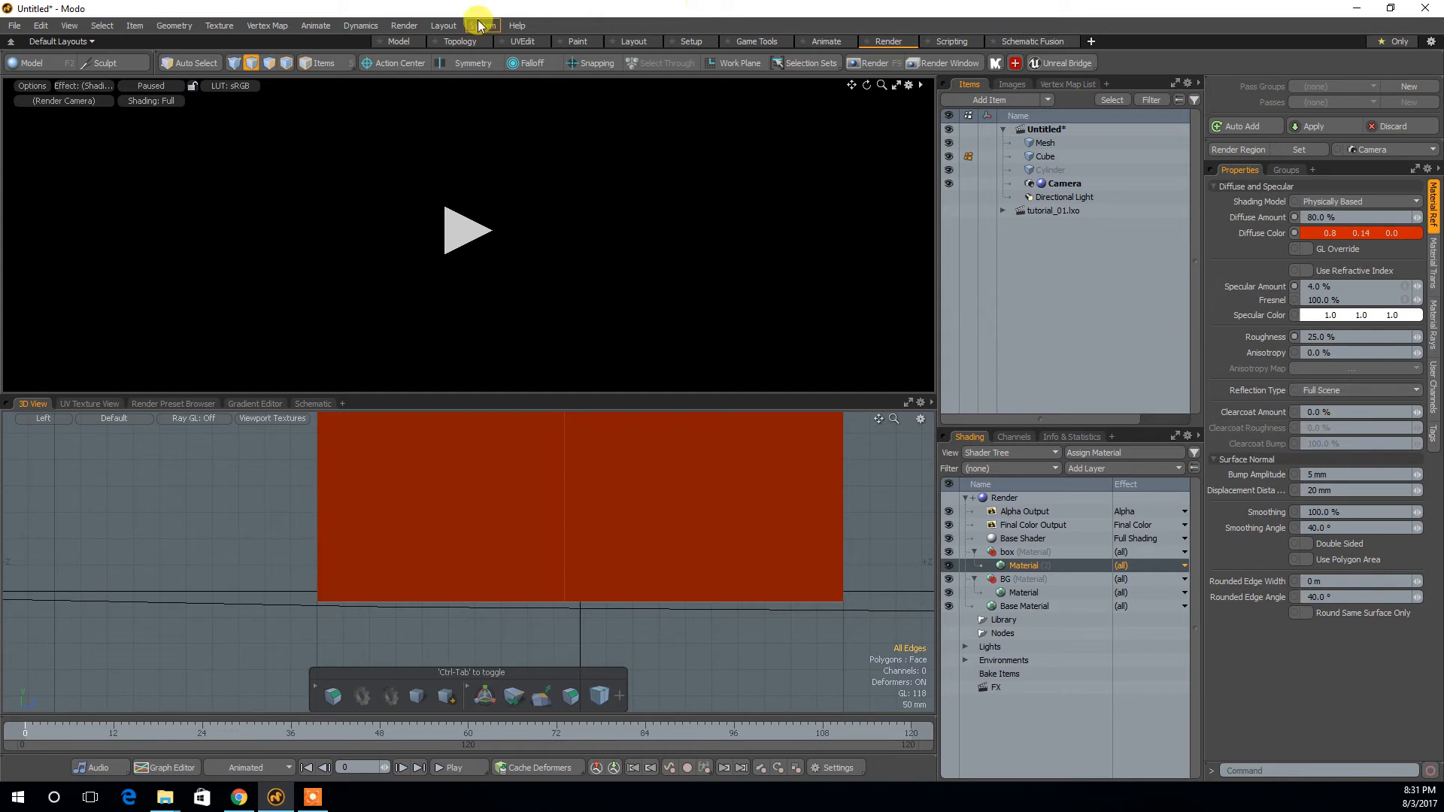
Examine the box material's hidden surface normal settings in the Model layout and return to the Render layout.
left_click(394, 42)
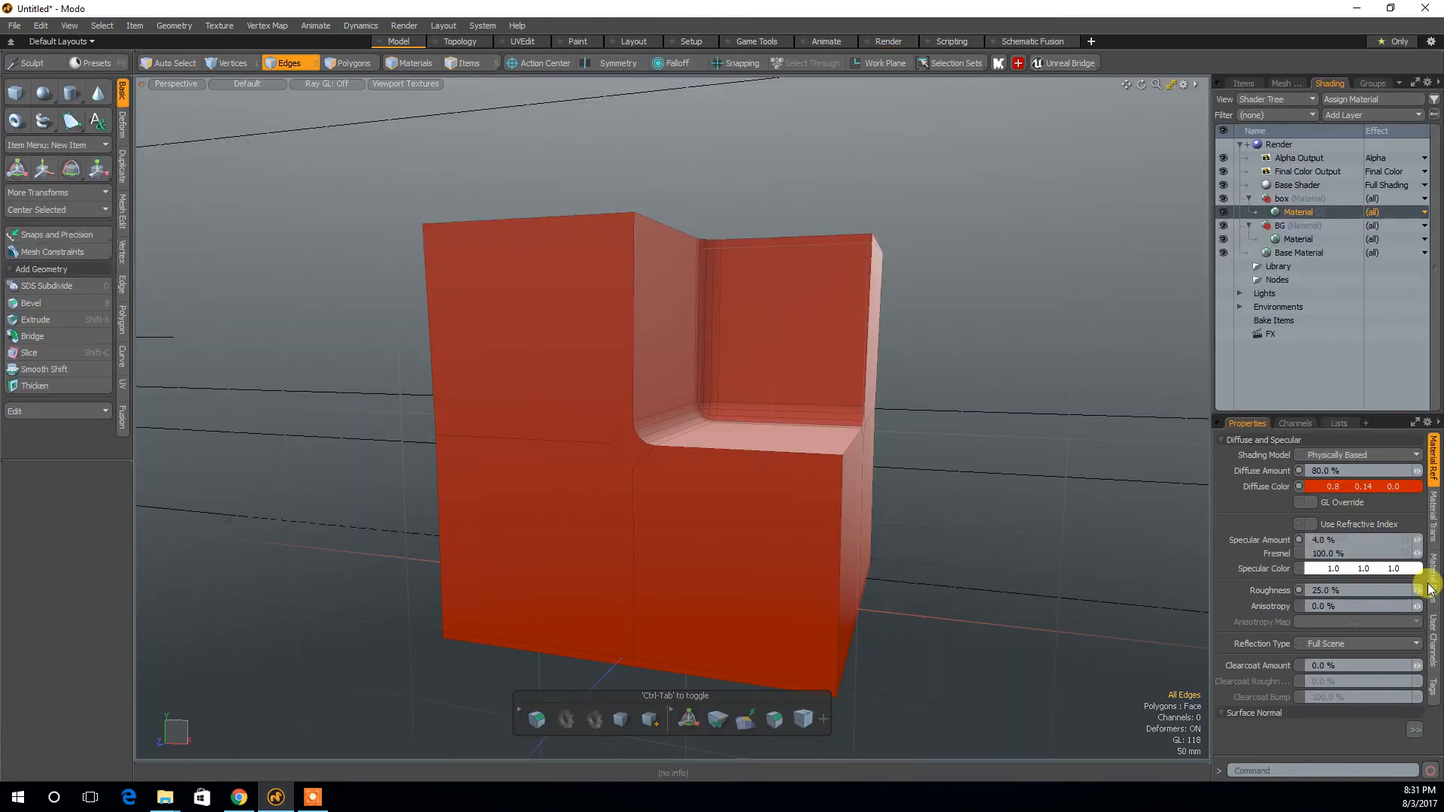
left_click(1412, 734)
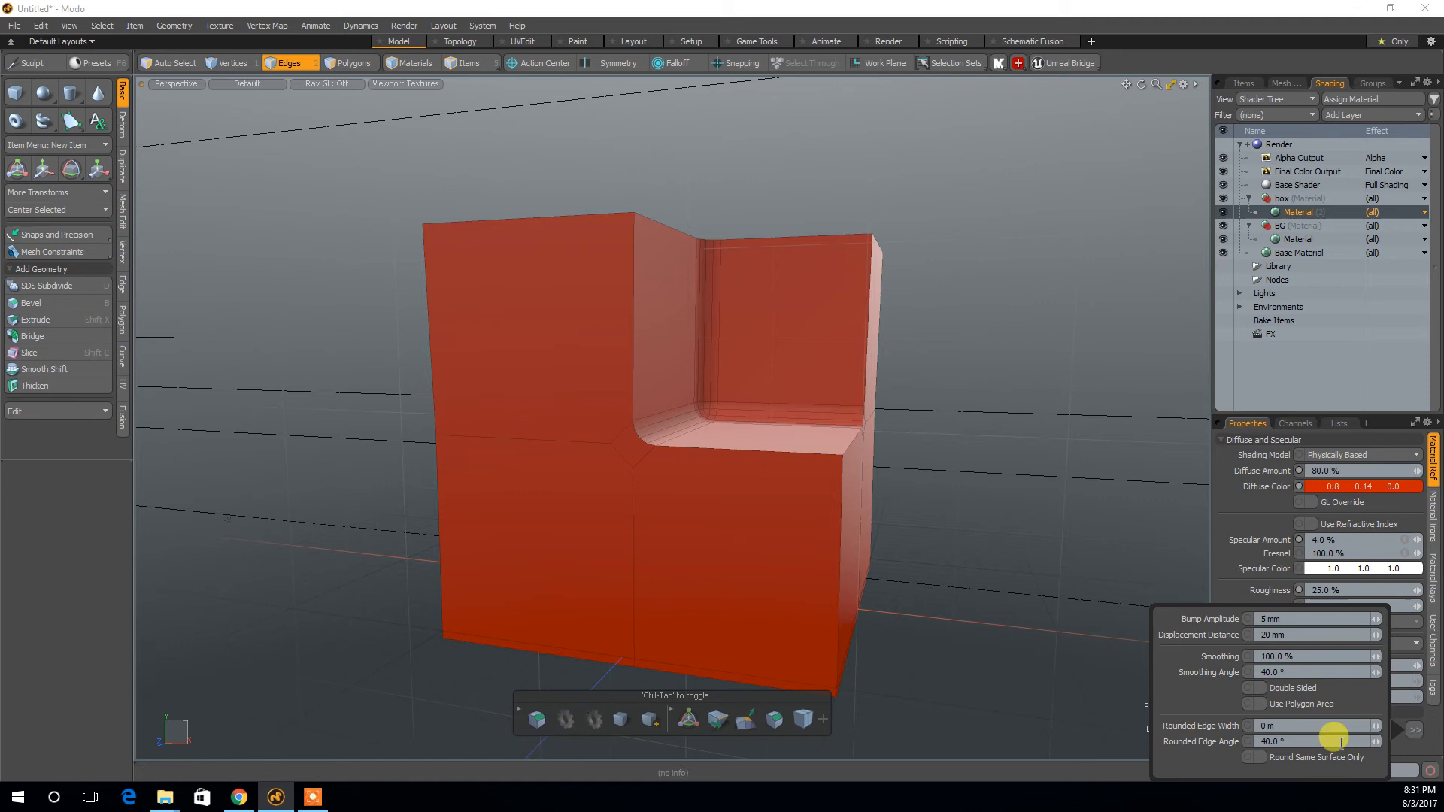
key("Escape")
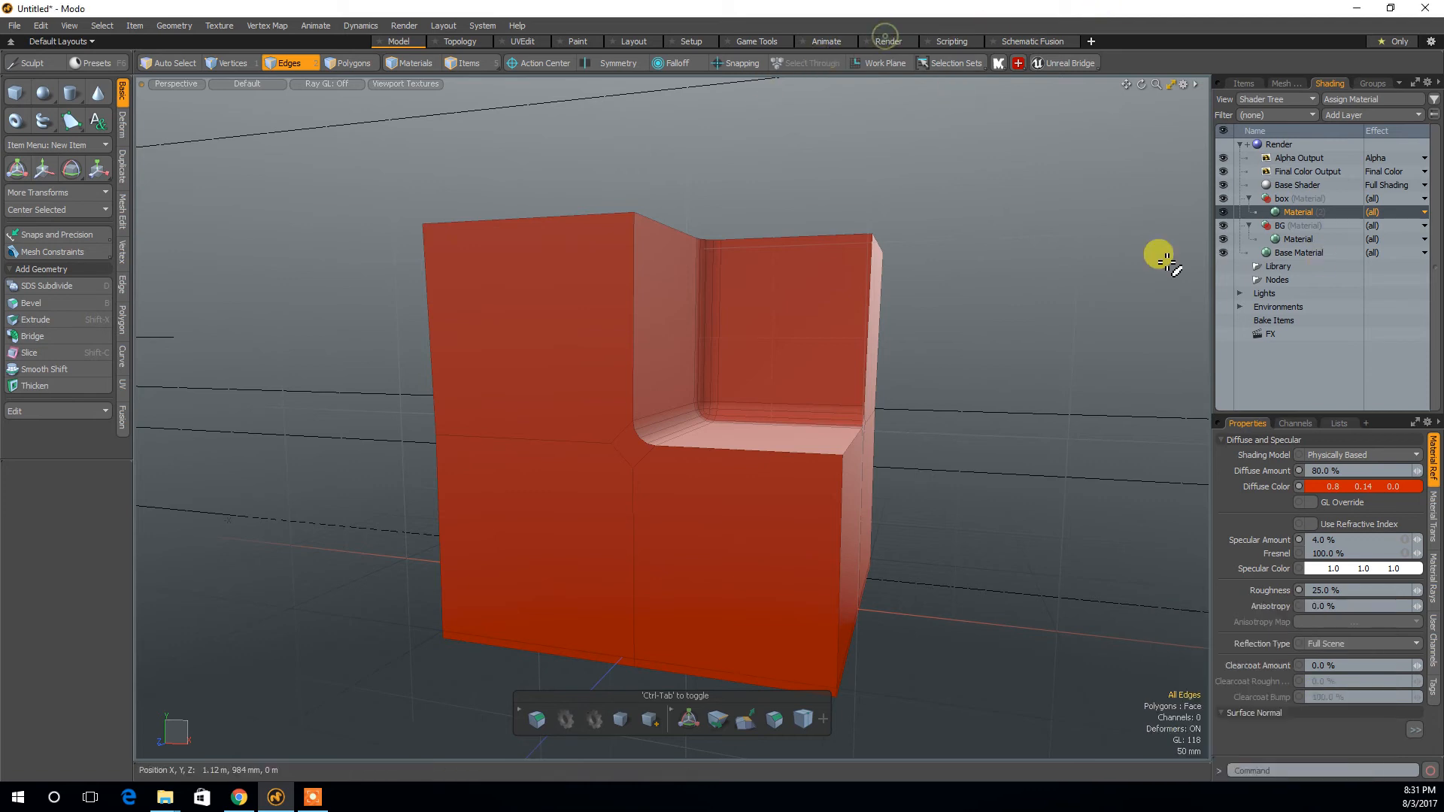
left_click(888, 43)
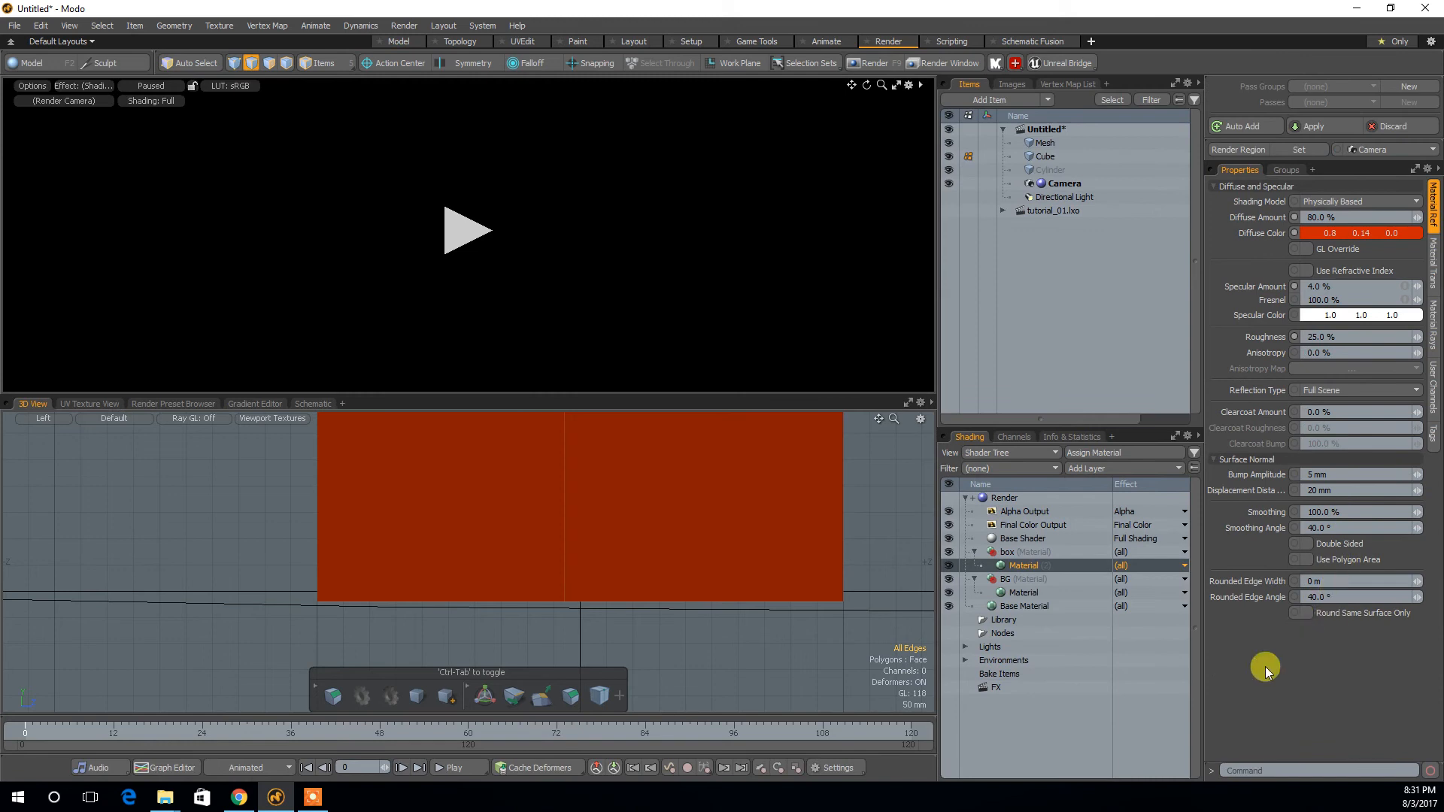
Change the Render layout's 3D viewport from the Left view to the Camera view.
key("ctrl+space")
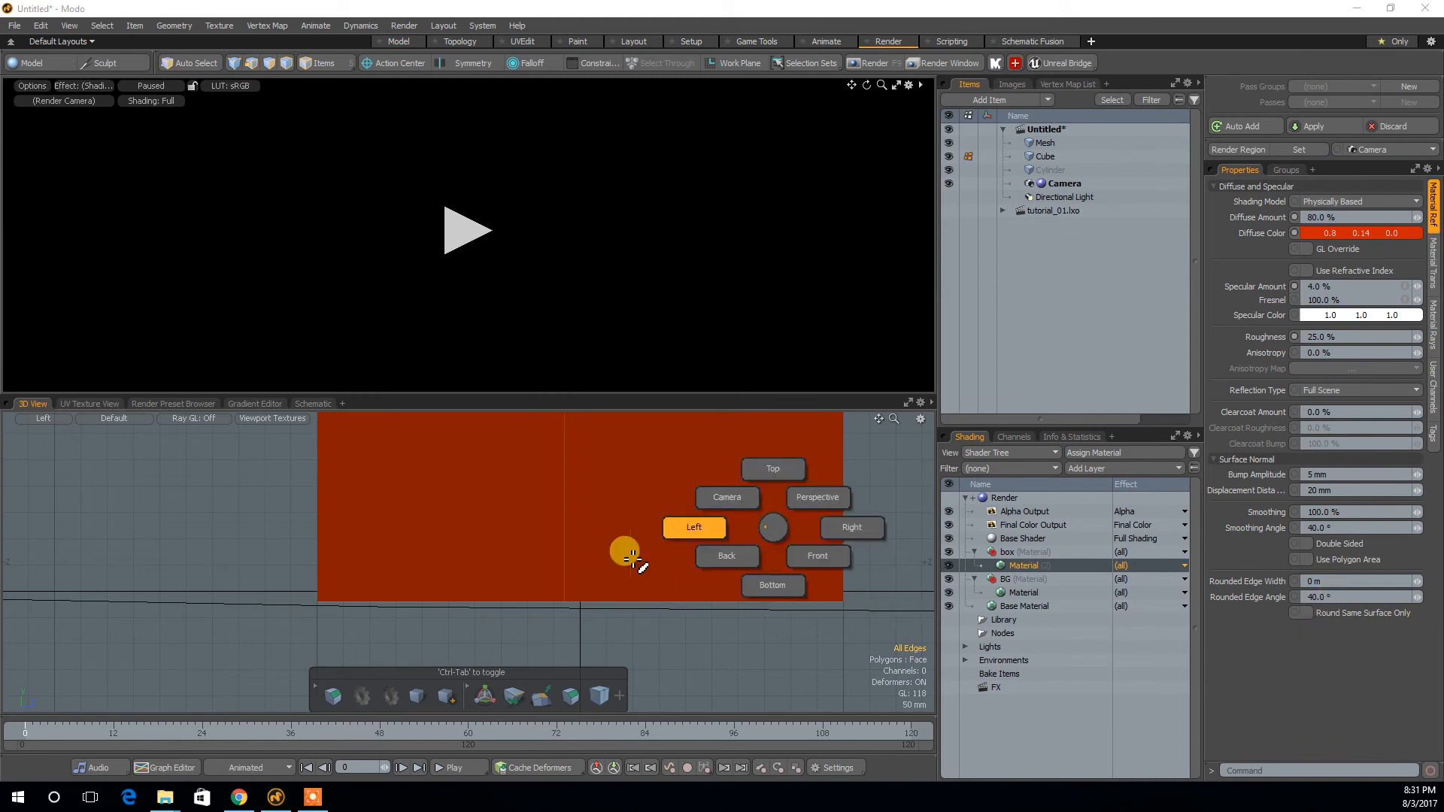
left_click(811, 501)
left_click_drag(783, 516, 570, 585, "alt")
key("ctrl+space")
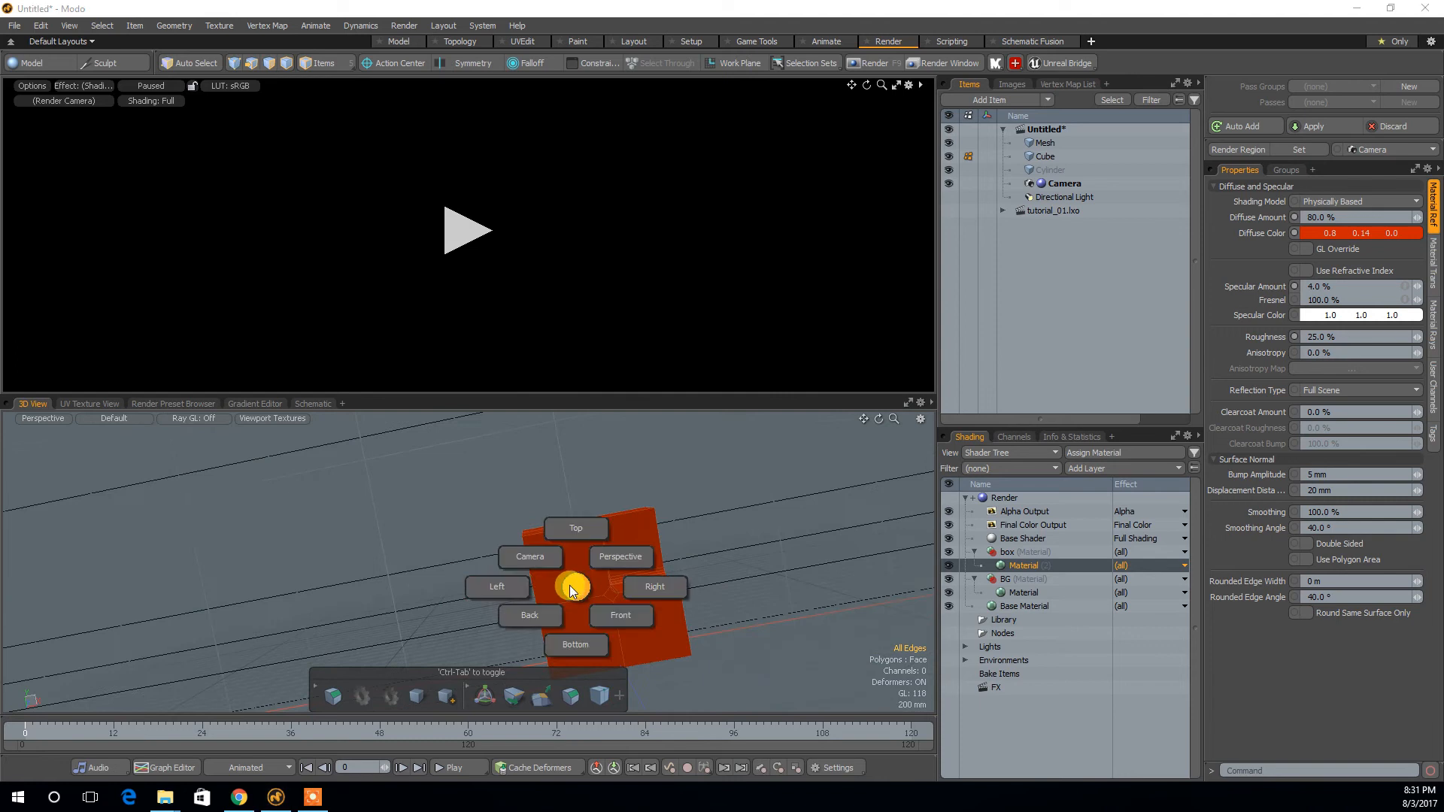
left_click(525, 558)
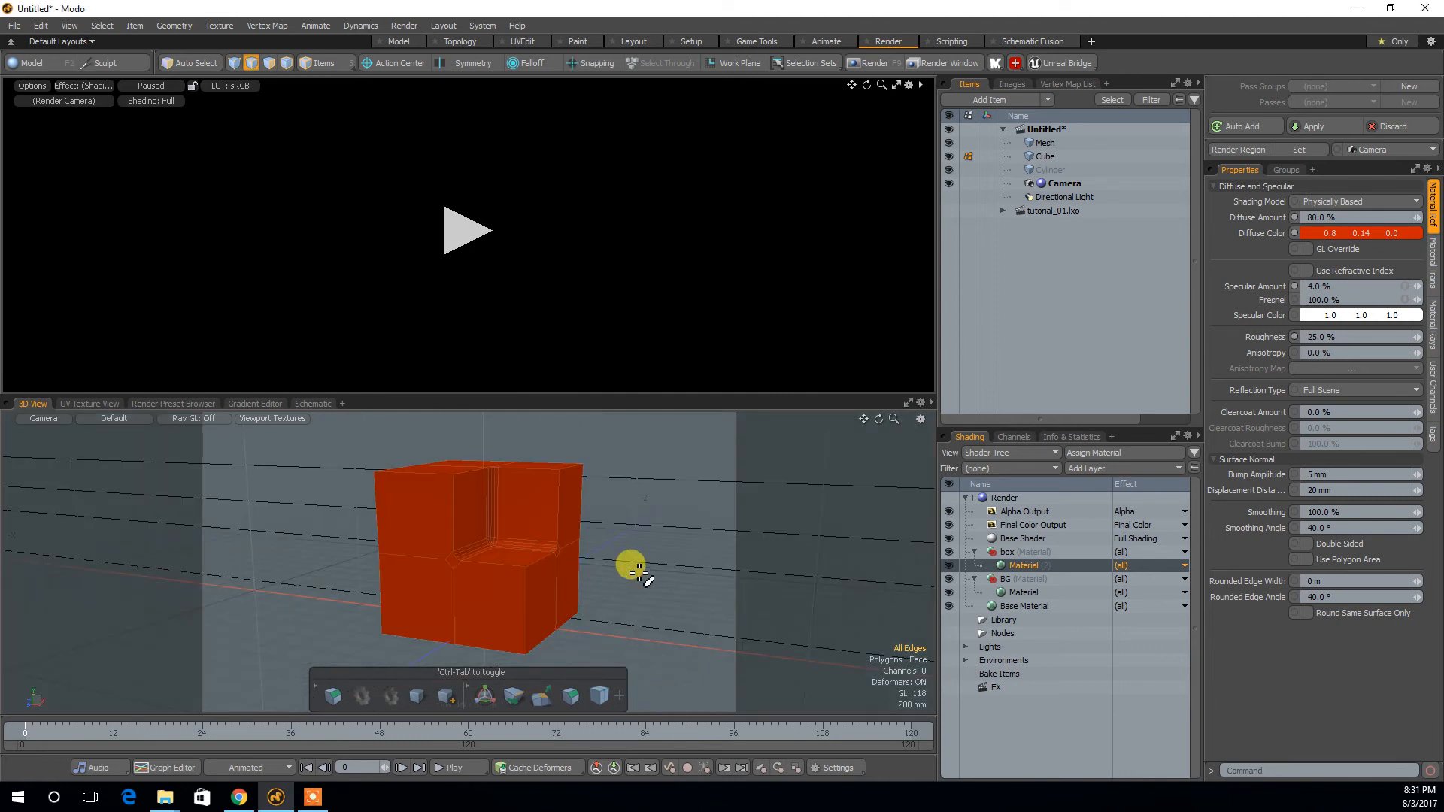
key("ctrl+space")
left_click(545, 547)
Orbit the render camera around the cube to reframe it and resume the preview render.
left_click_drag(602, 592, 665, 587, "alt")
left_click(512, 260)
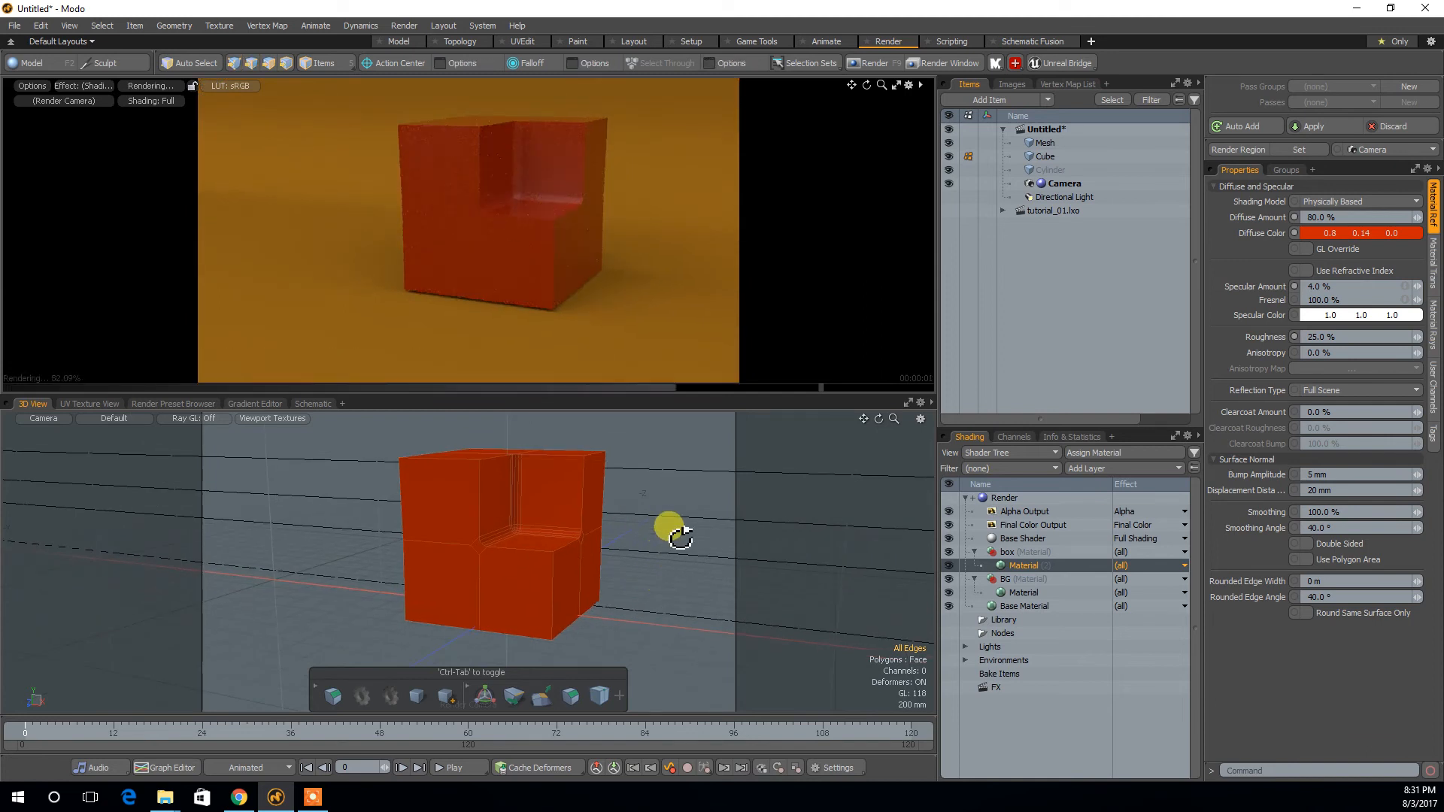
left_click_drag(680, 535, 678, 547, "alt+shift")
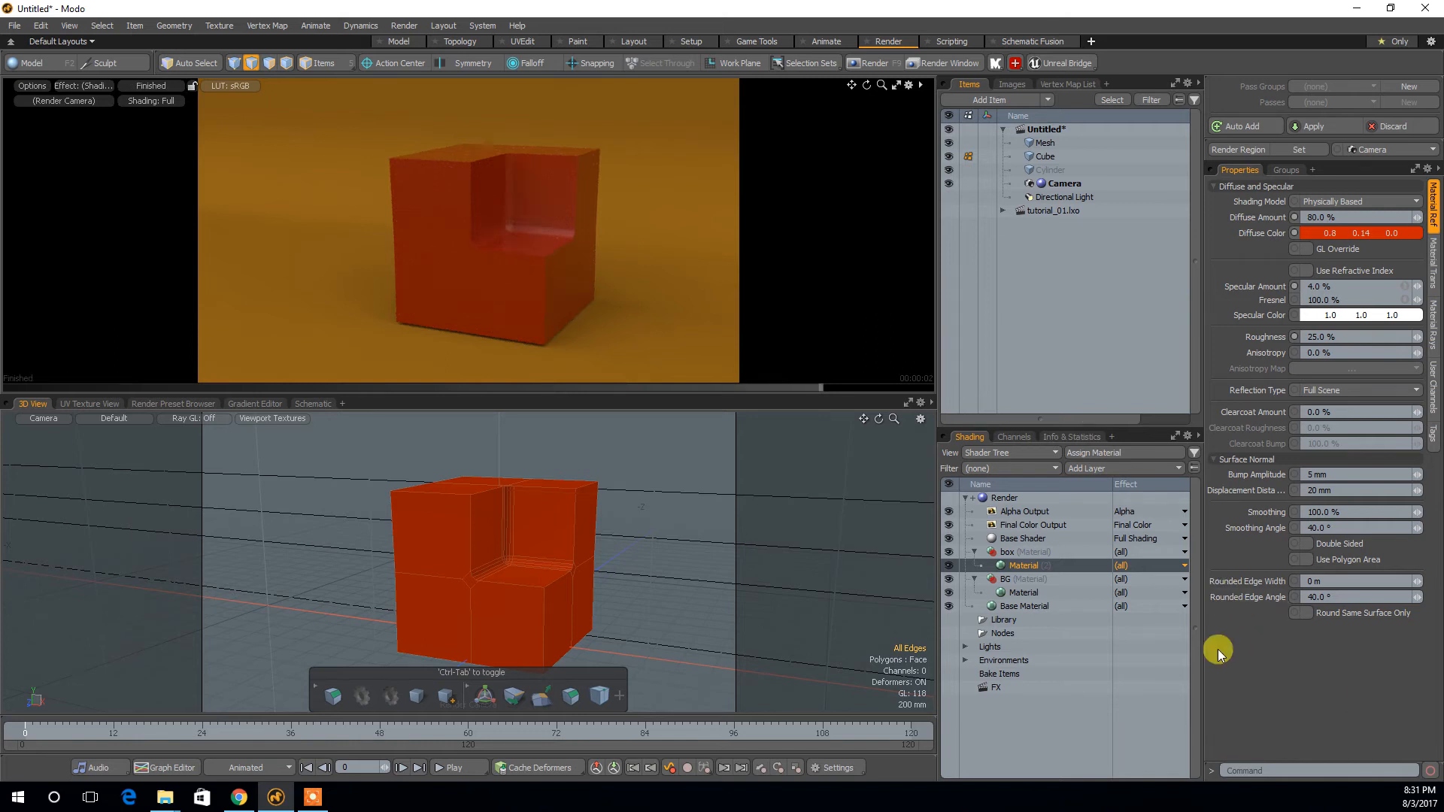
Move the floating viewport toolbar clear of the cube and set the box material's Rounded Edge Width to 10 mm.
left_click(1002, 553)
left_click(1006, 564)
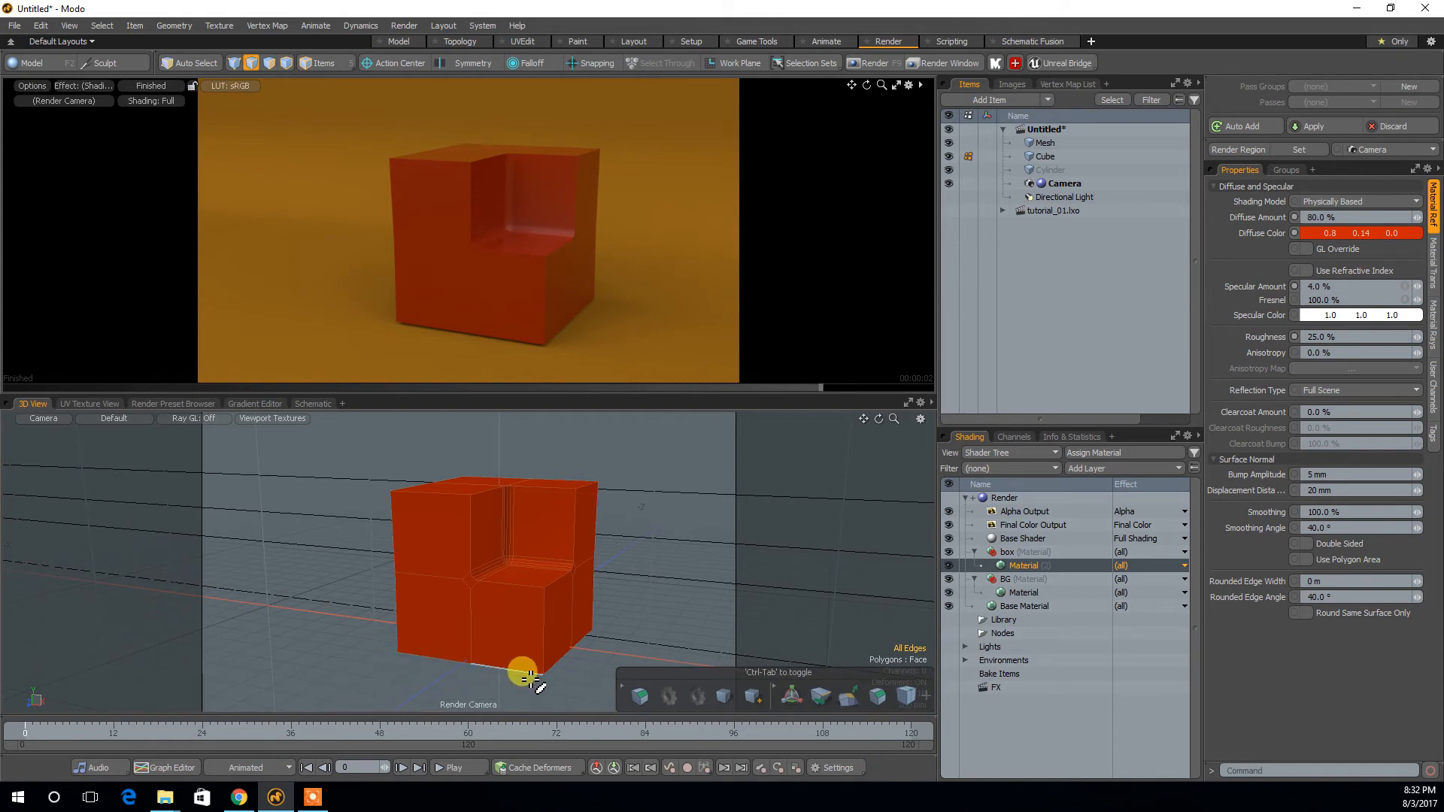
left_click_drag(802, 676, 192, 641)
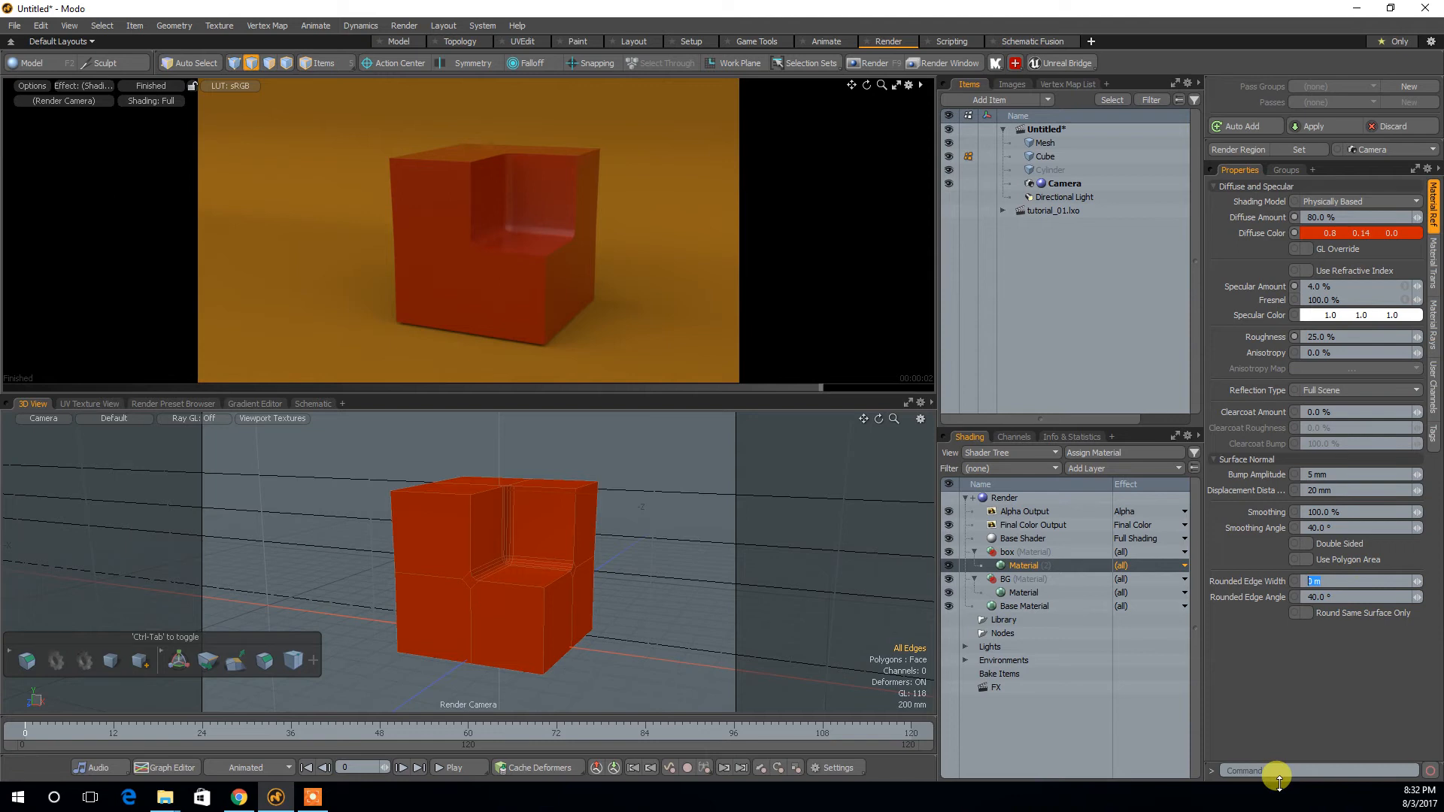
key("Return")
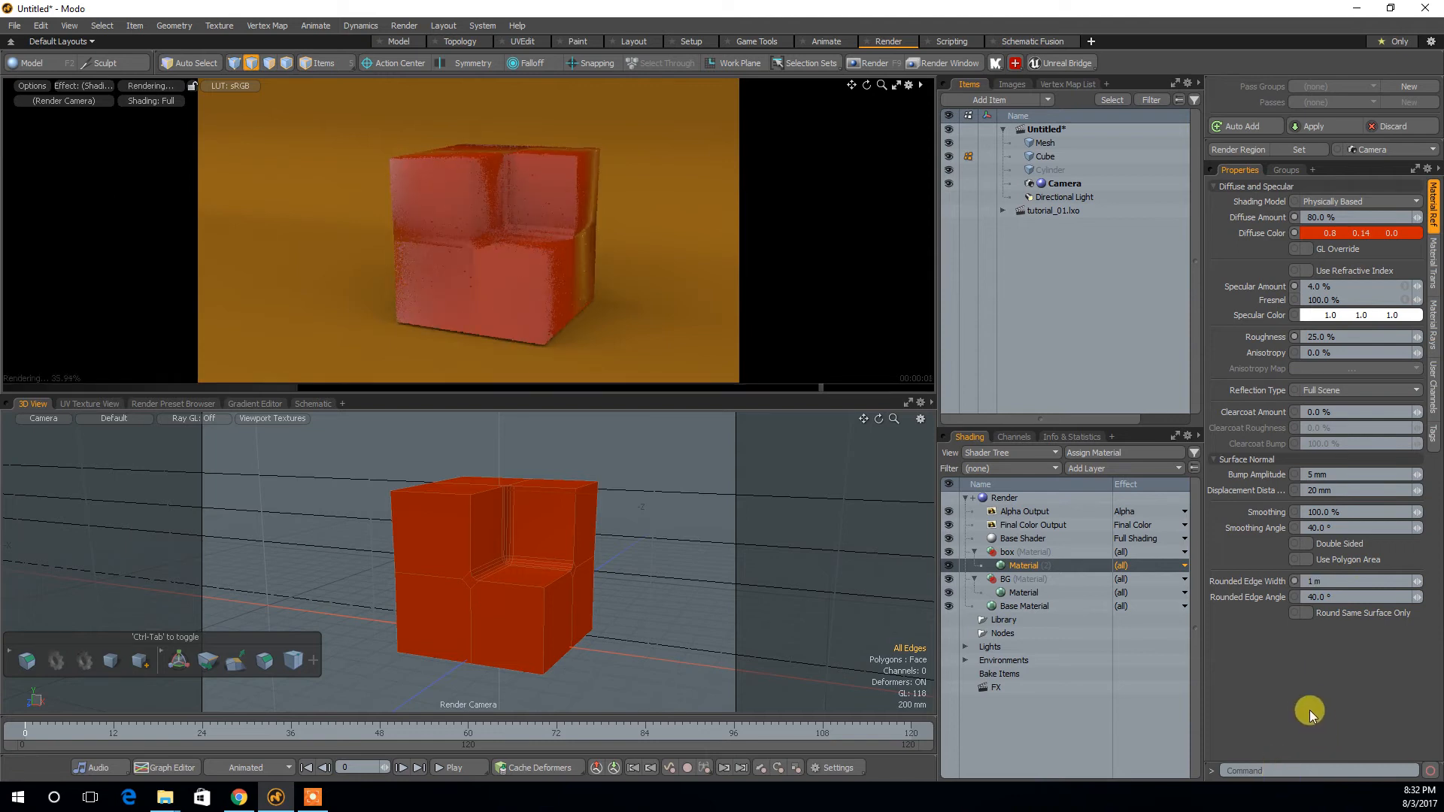
left_click(1331, 582)
type("1")
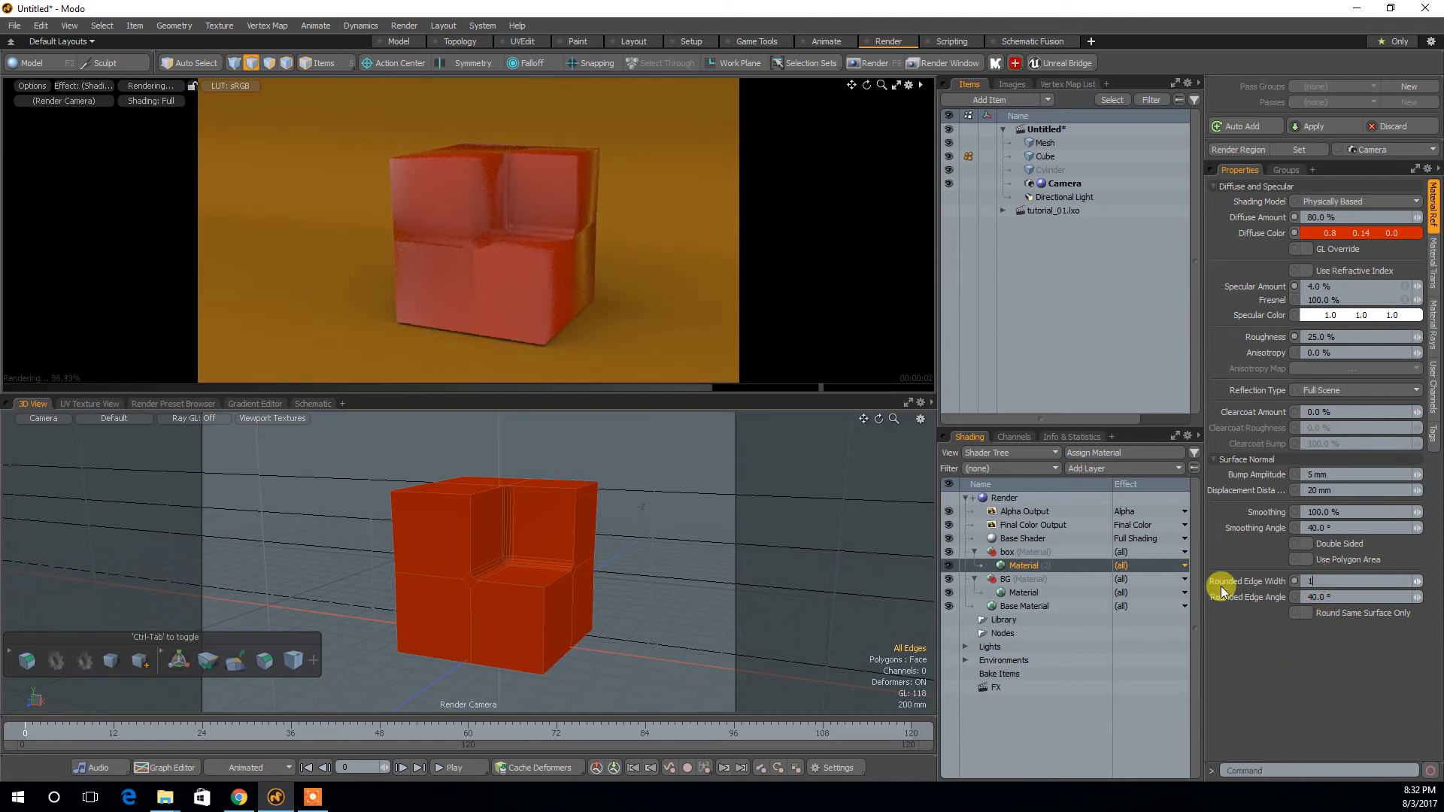
type("0 mm")
key("Return")
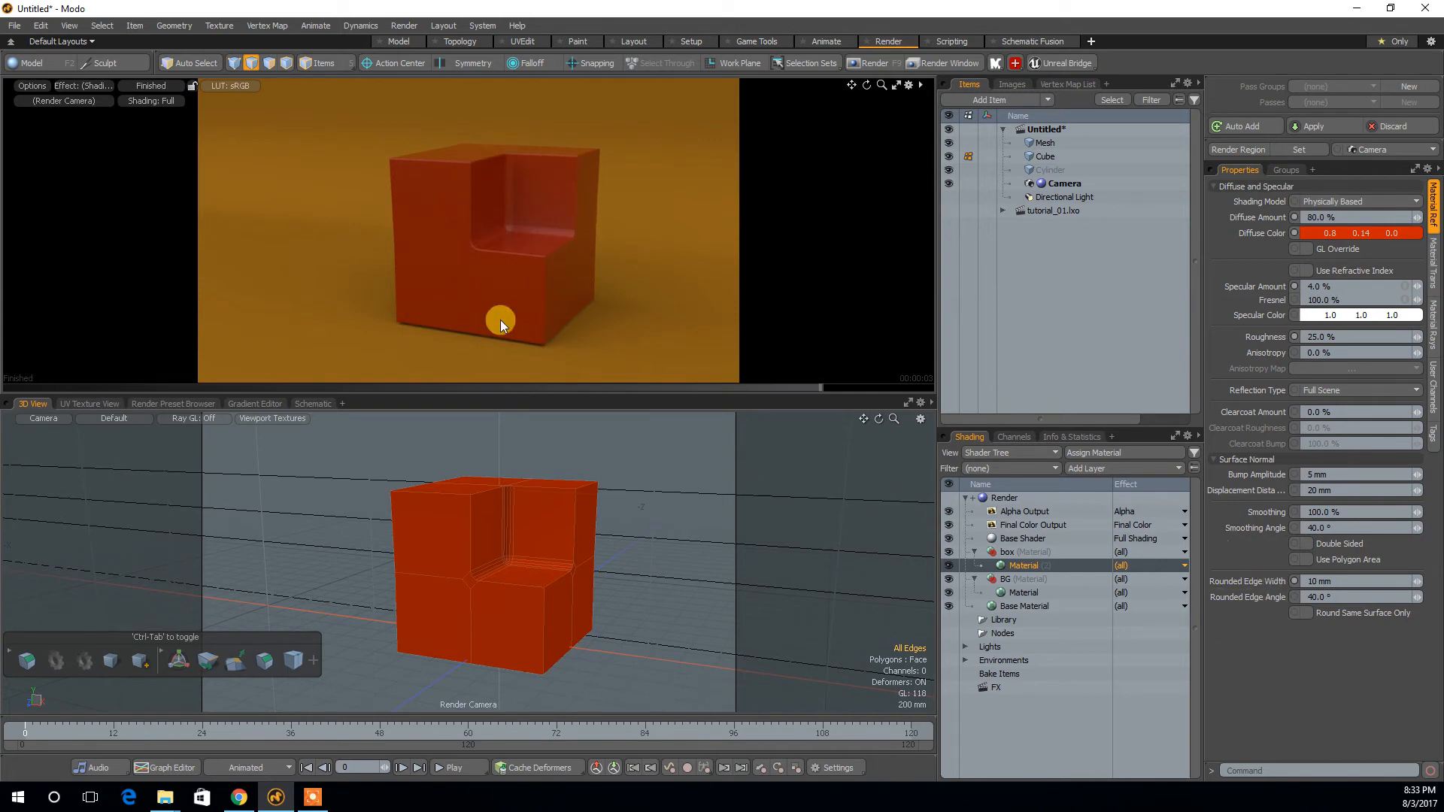
Select the two adjoining upper faces beside the notch and set the box material's Rounded Edge Angle to 90°.
left_click(466, 541)
left_click(492, 536, "shift")
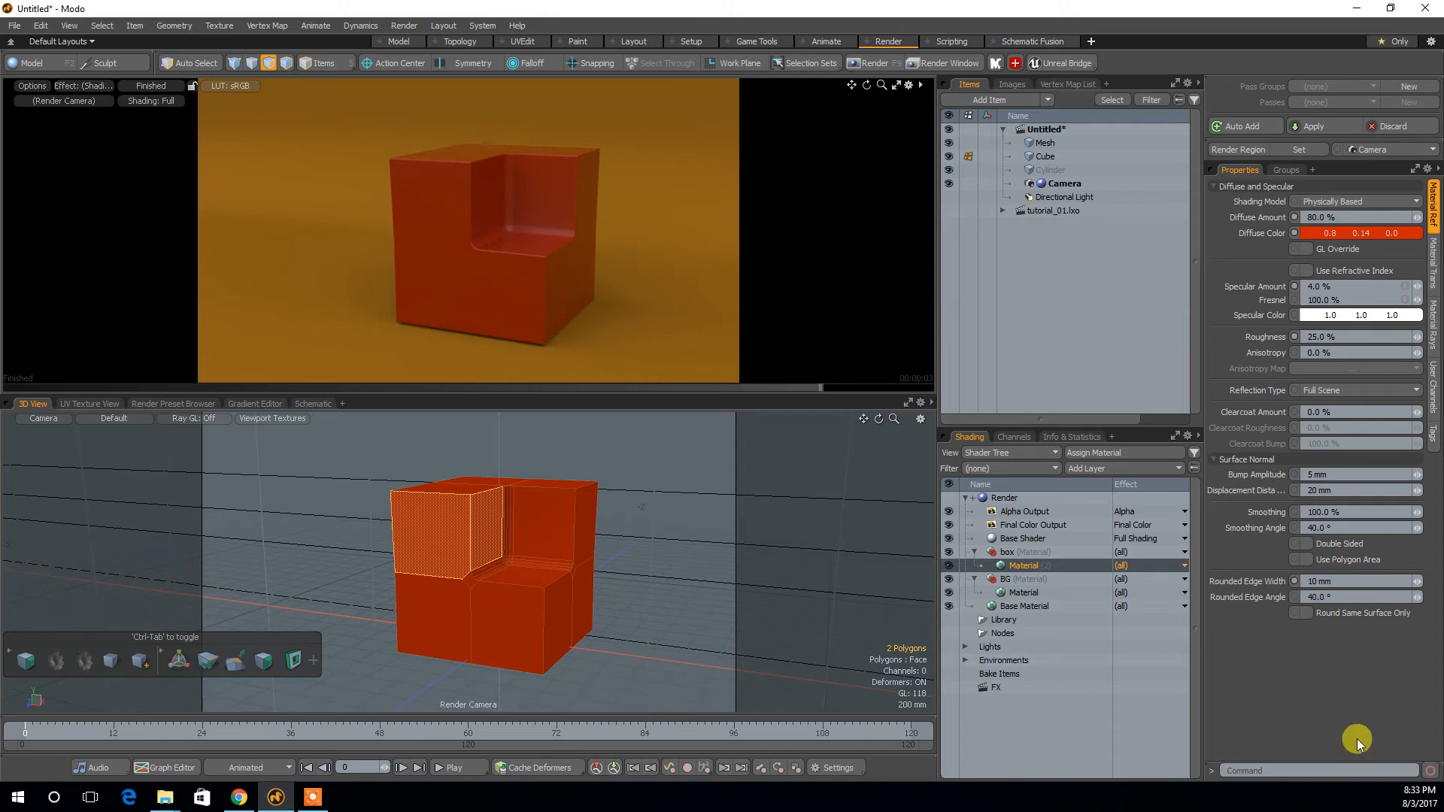
type("90")
left_click(1286, 641)
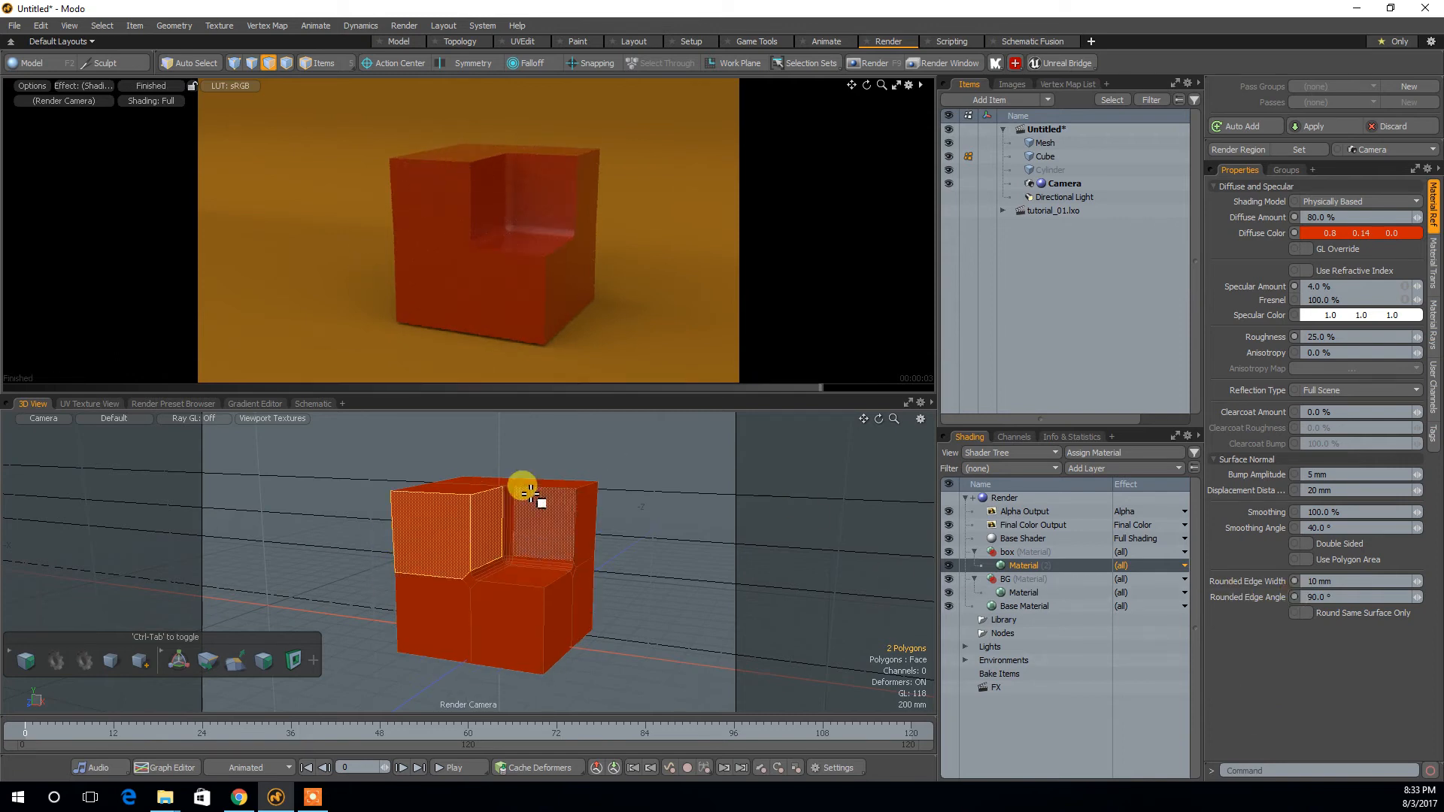
Clear the cube's polygon selection and set the box material's Rounded Edge Angle to 40°.
double_click(525, 537)
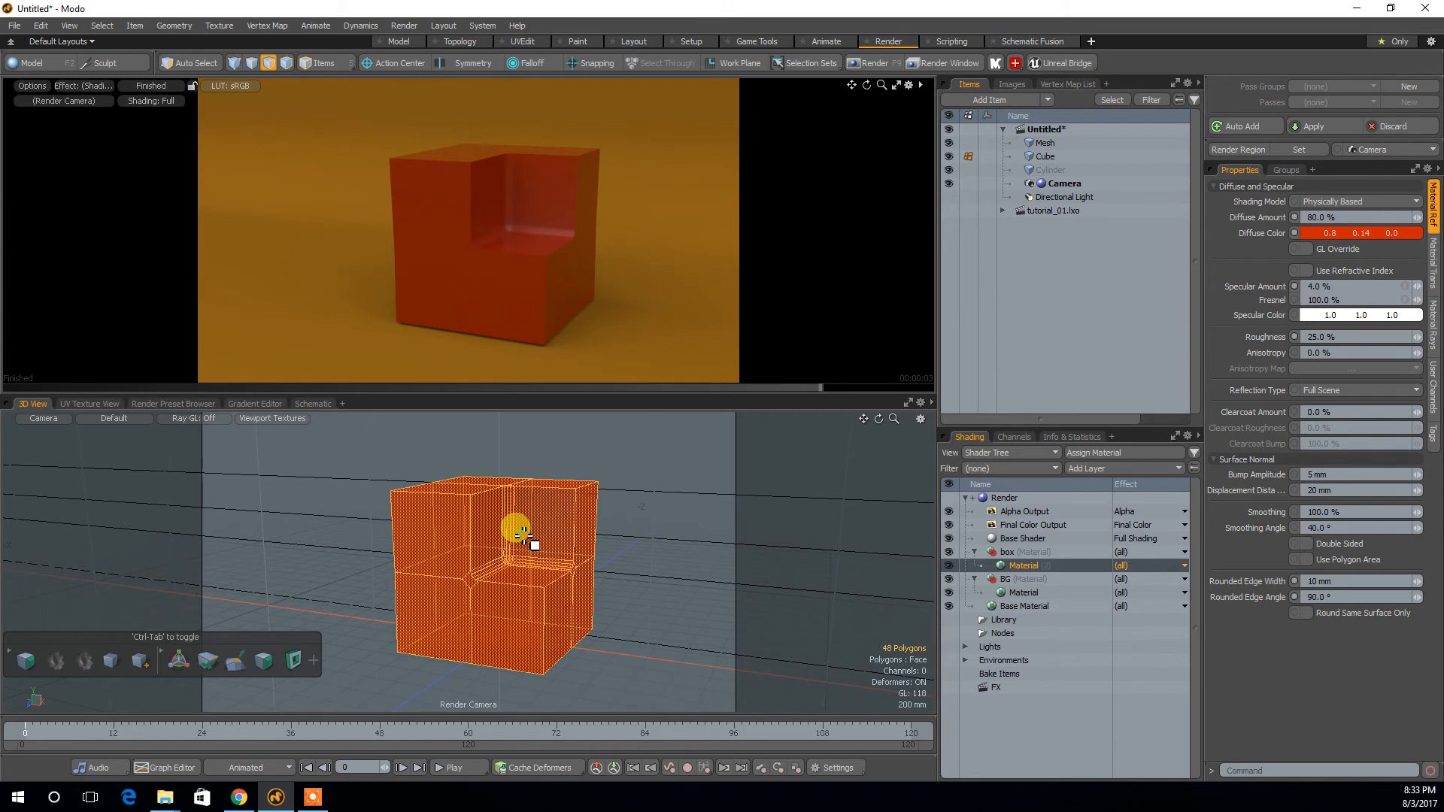
left_click(620, 595)
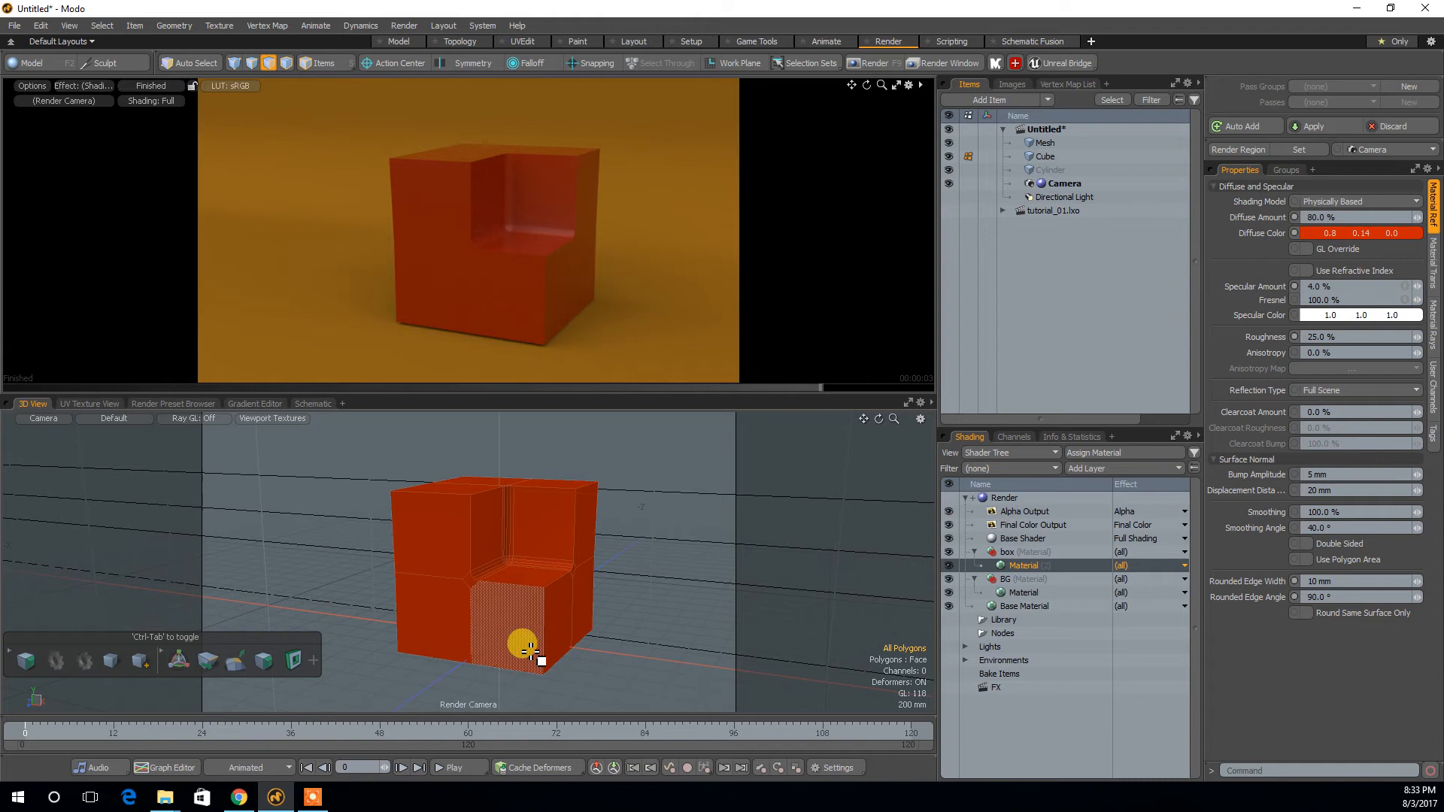
left_click(1343, 596)
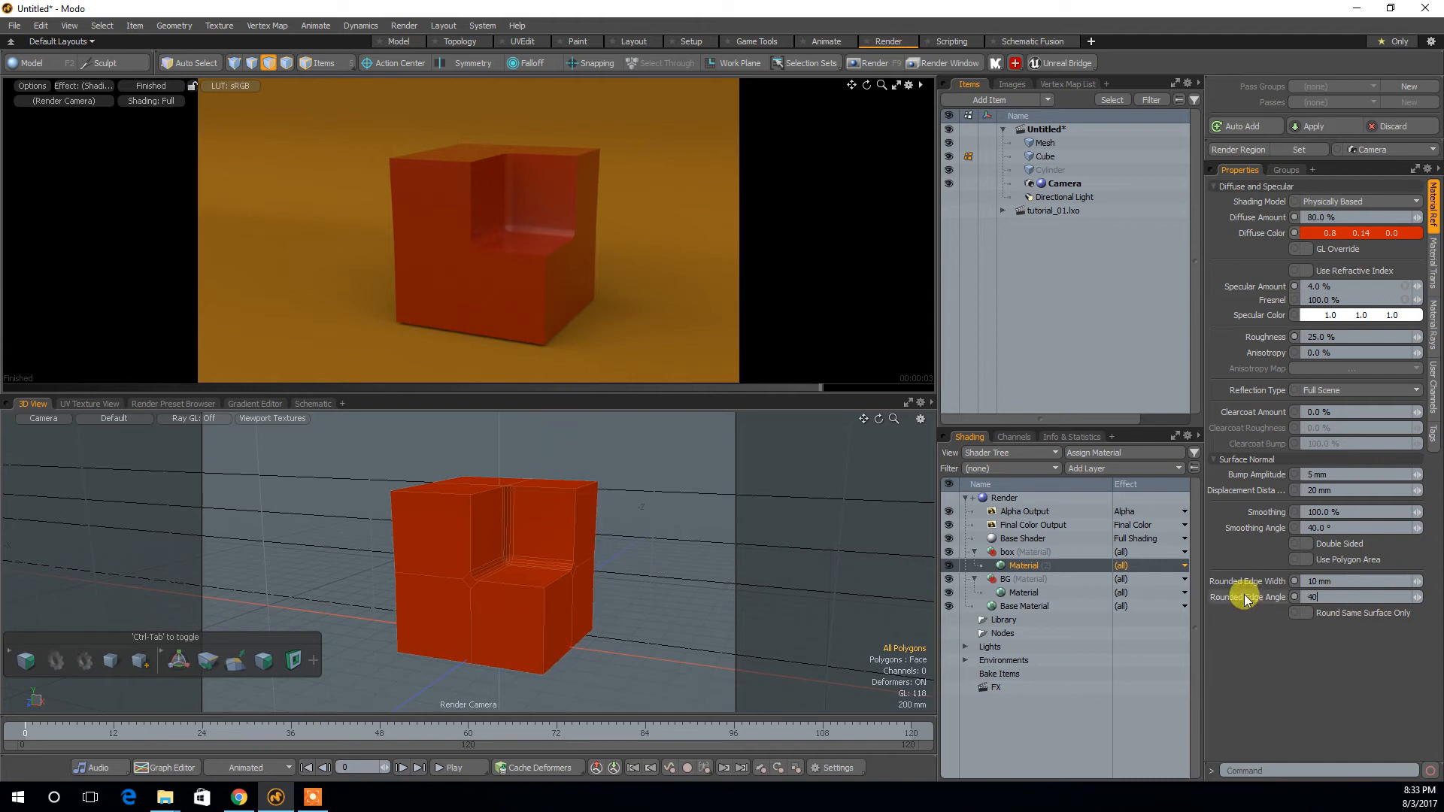
Orbit and zoom the render camera around the cube to examine the rounded notch edges and frame the whole cube.
left_click_drag(501, 600, 662, 489, "alt")
key("3")
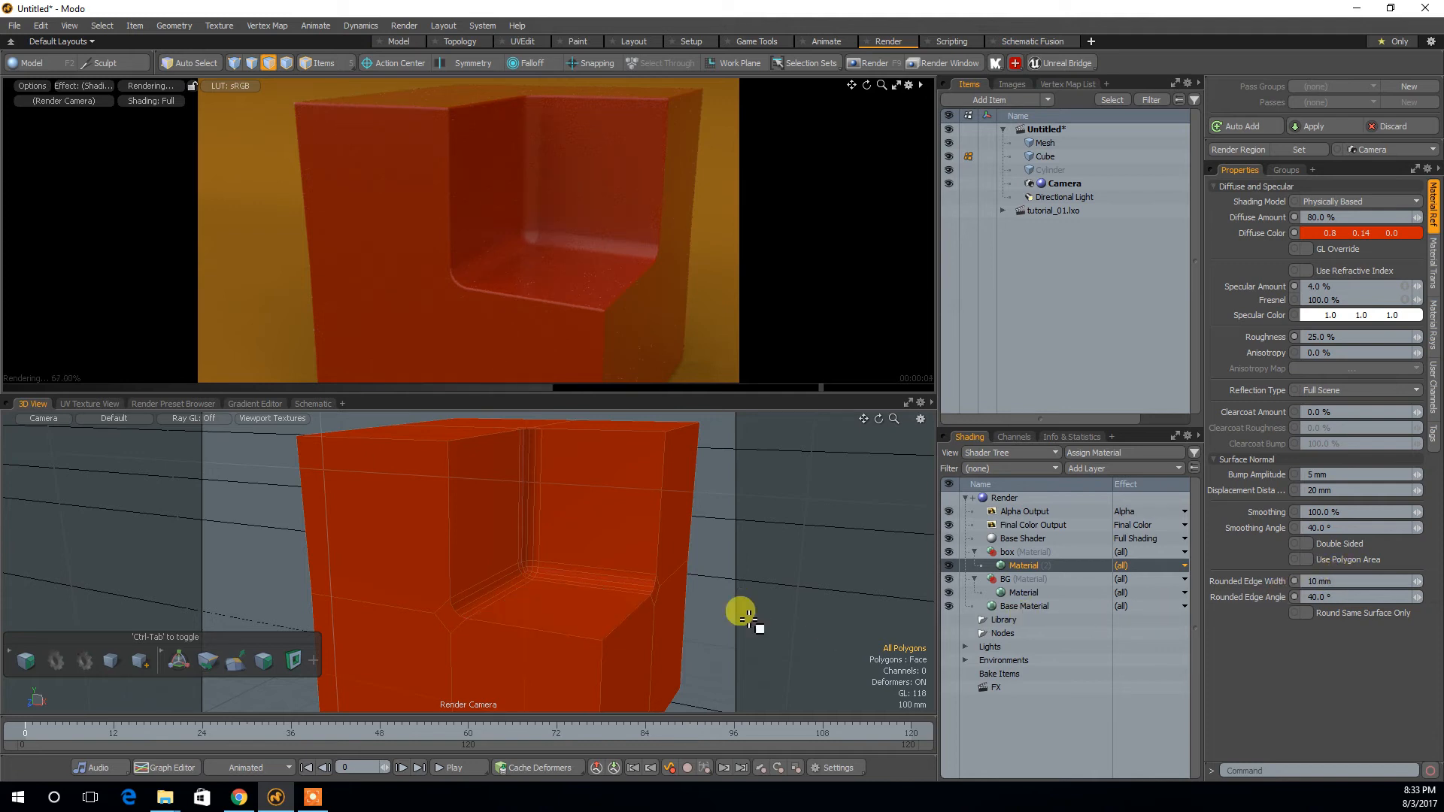
left_click(441, 507)
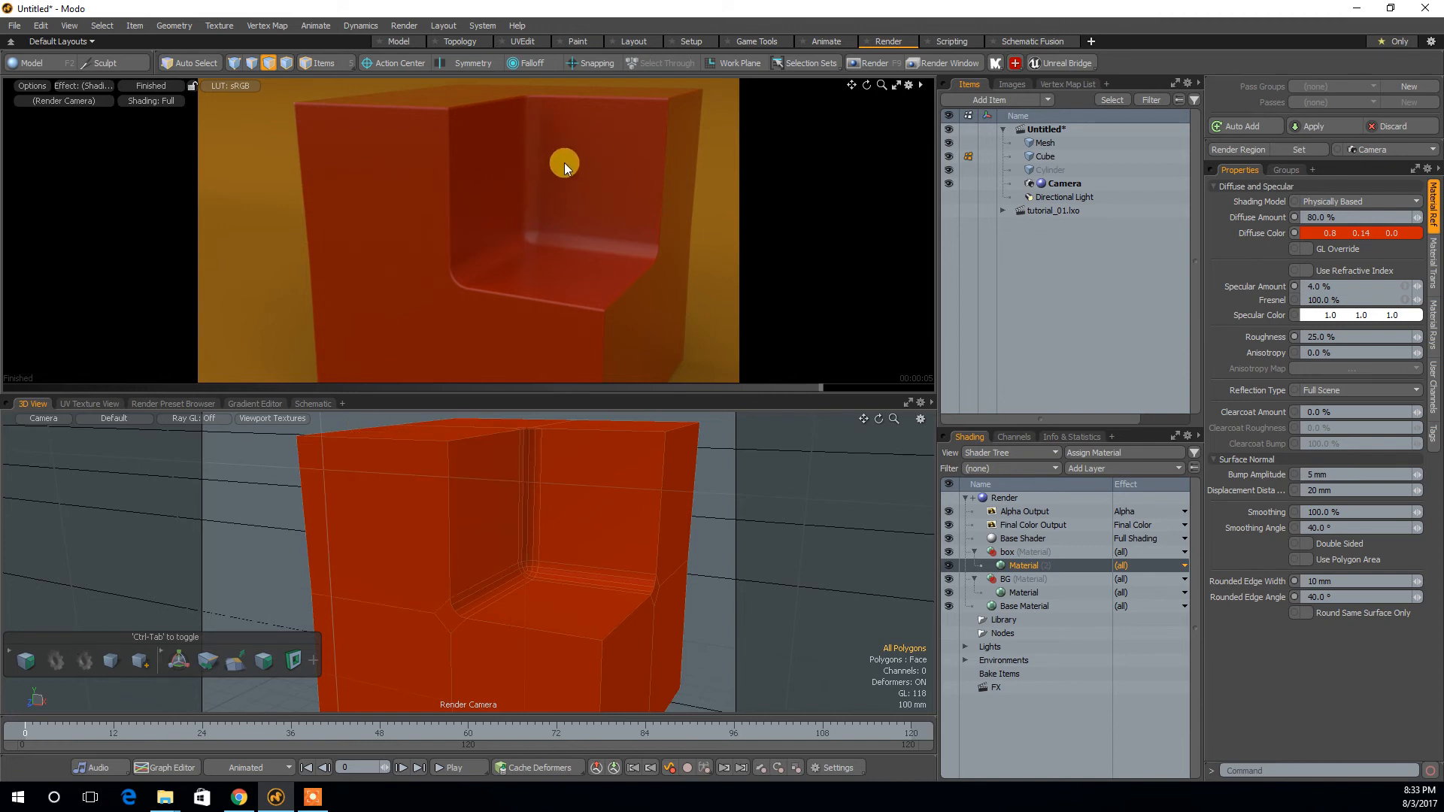
left_click_drag(589, 165, 467, 188)
left_click_drag(463, 228, 511, 240, "alt")
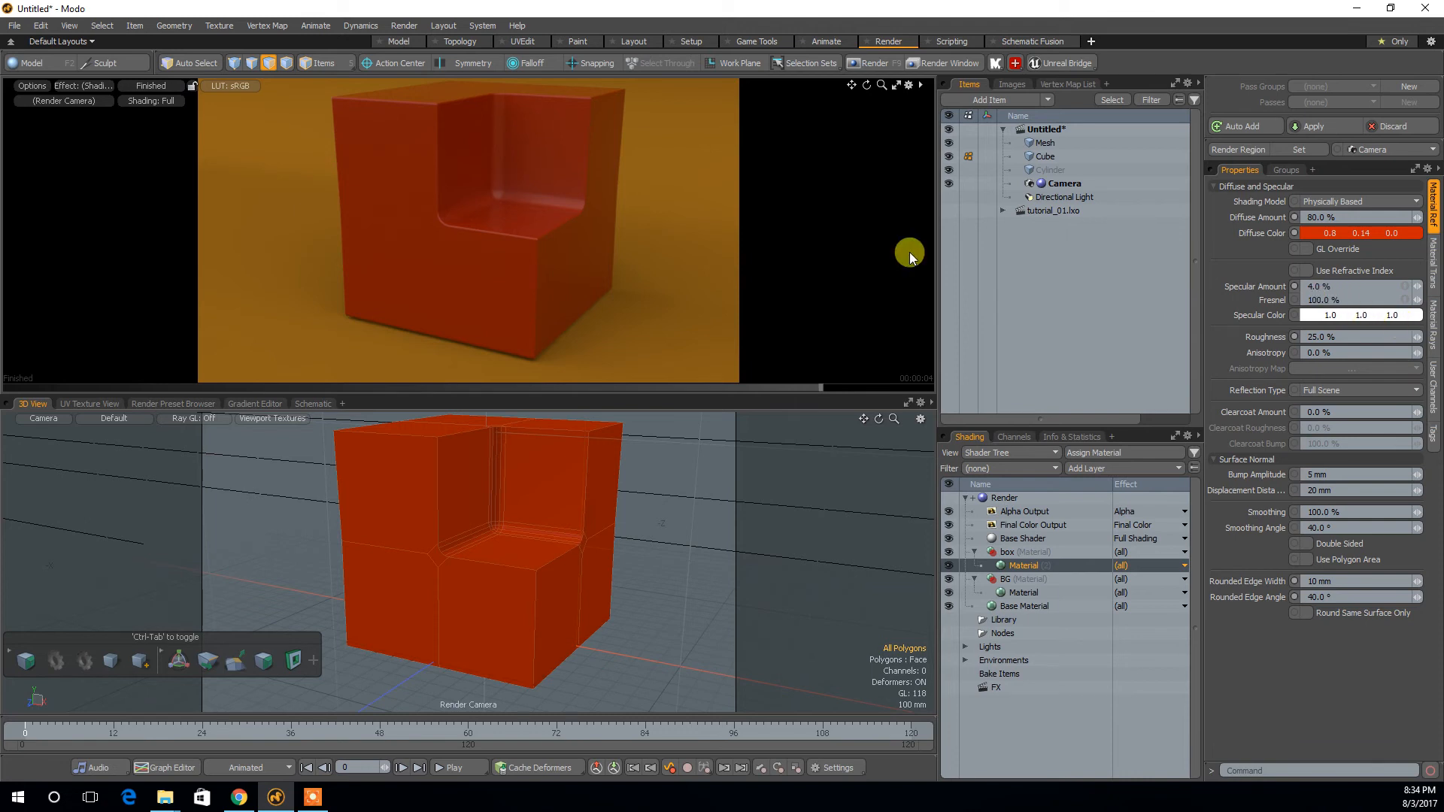
left_click_drag(574, 568, 502, 485, "alt")
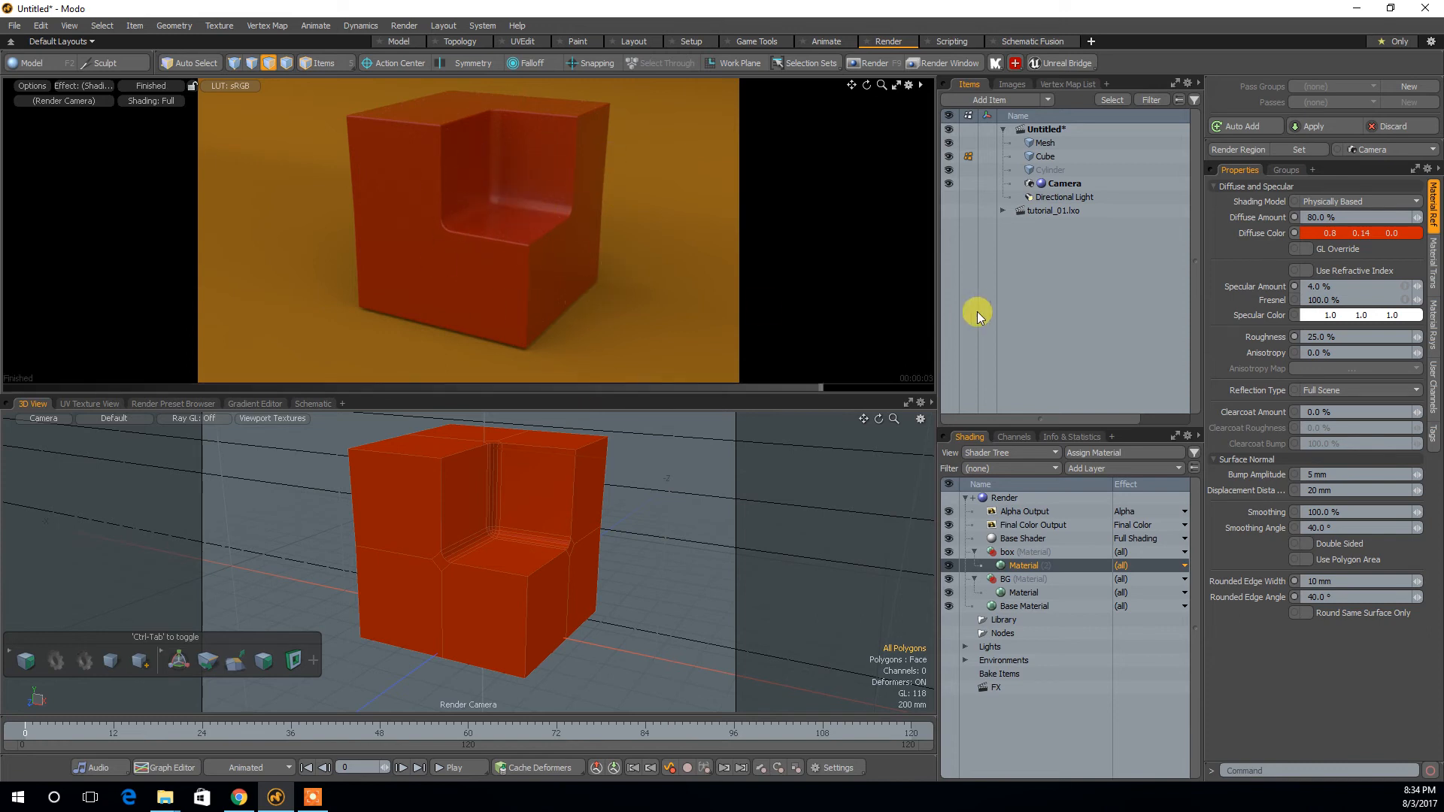
Compare the preview render with the tutorial_01.lxo scene and return to the untitled scene.
left_click(1051, 211)
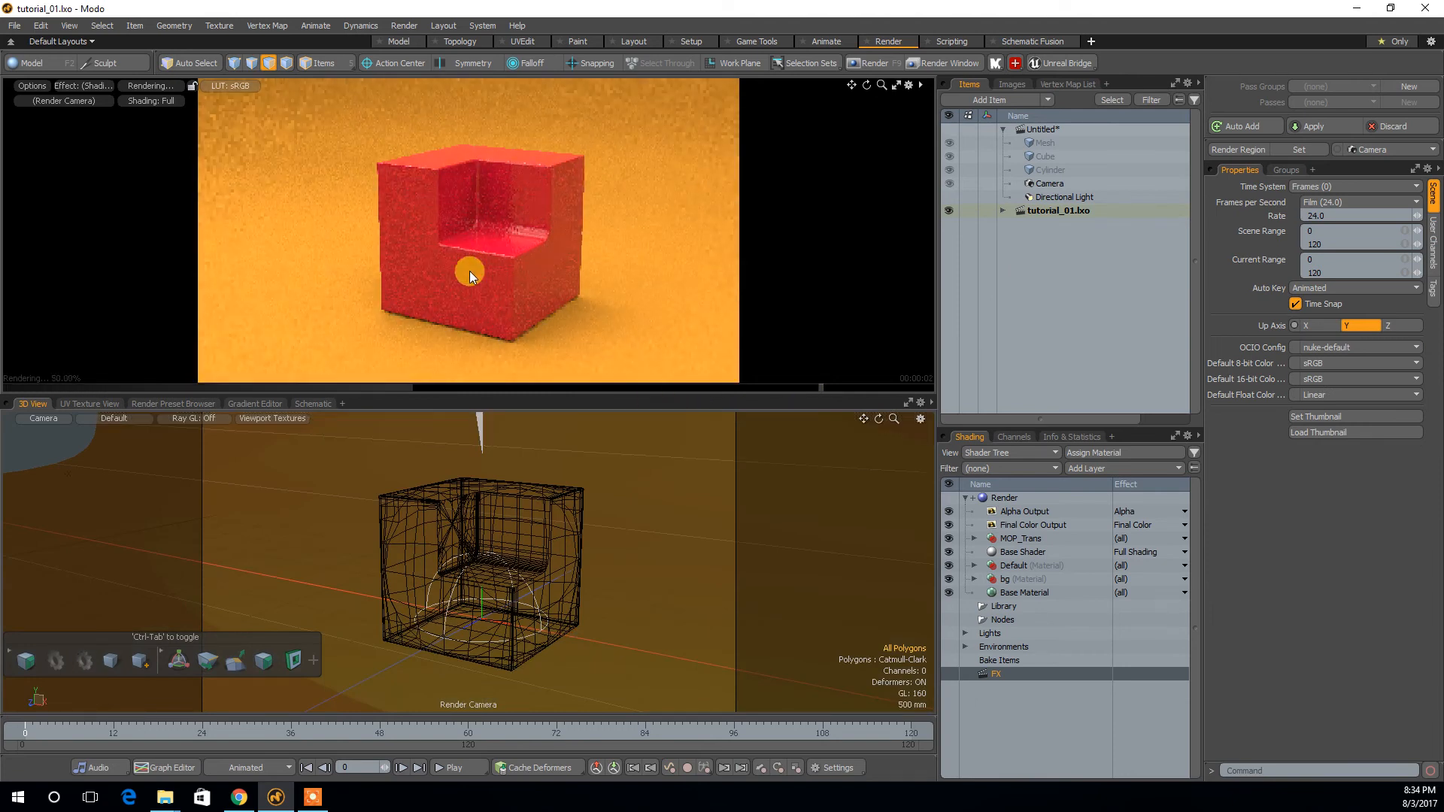
left_click(1039, 128)
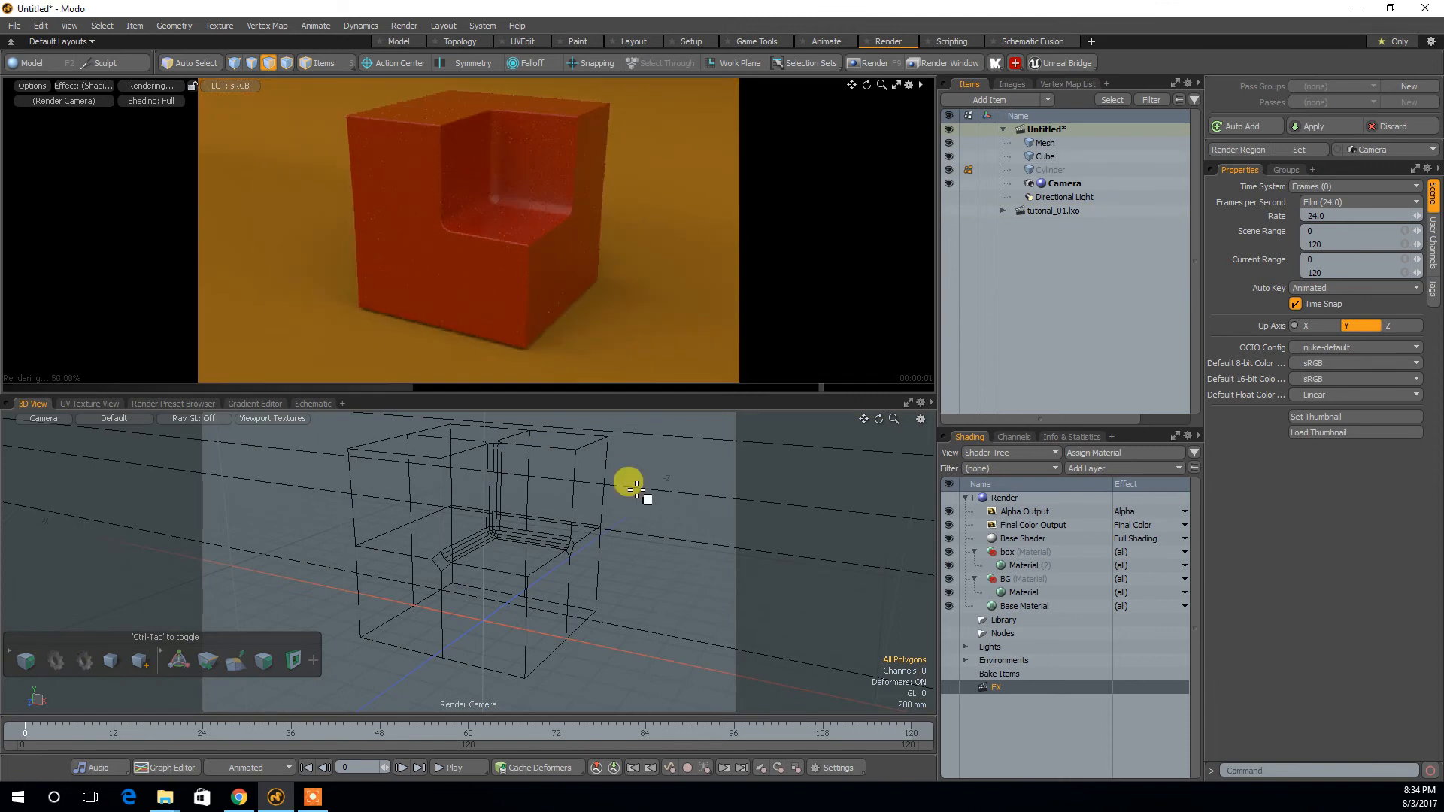
left_click_drag(635, 541, 634, 551, "alt+shift")
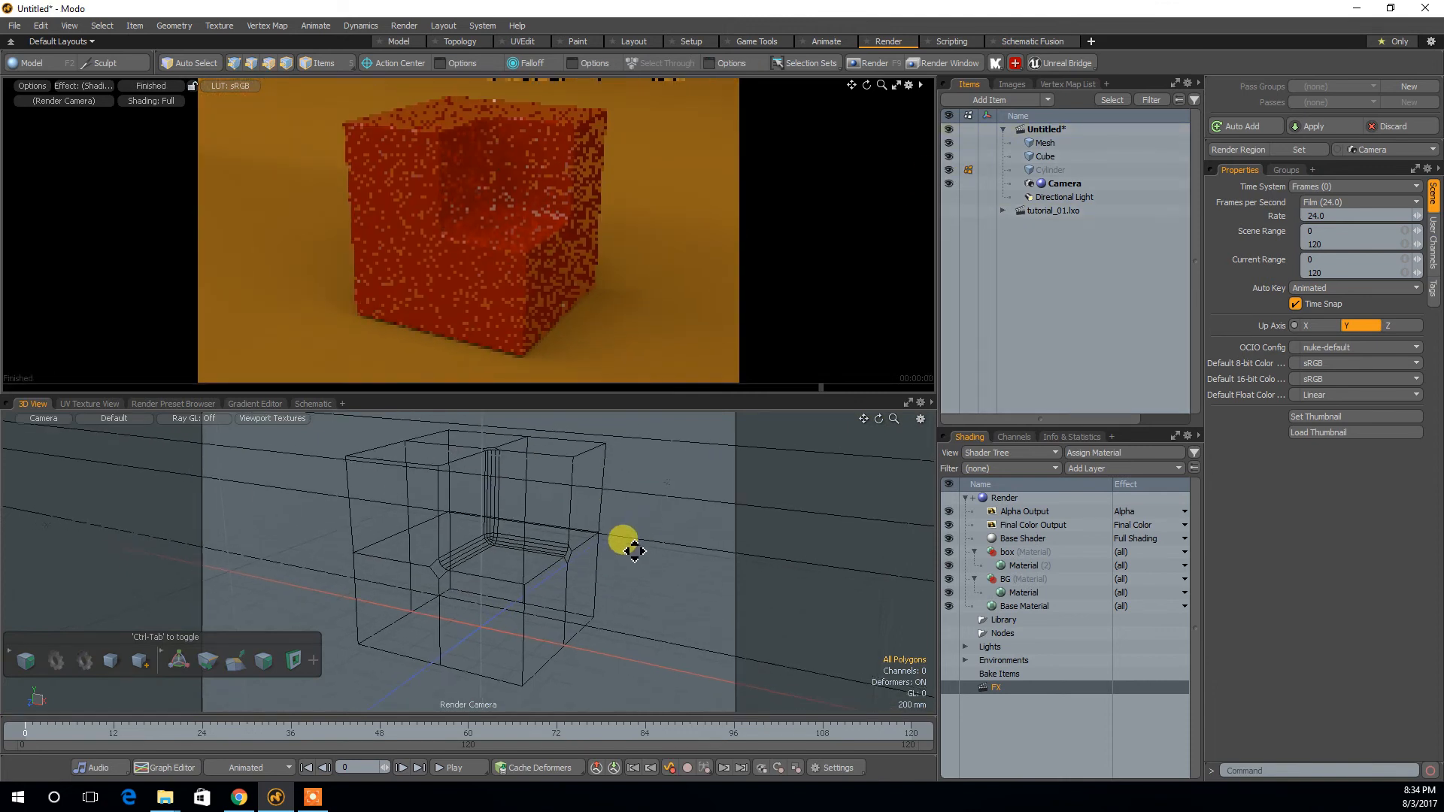
Switch to the Model layout and add a second camera item to the scene.
left_click(399, 41)
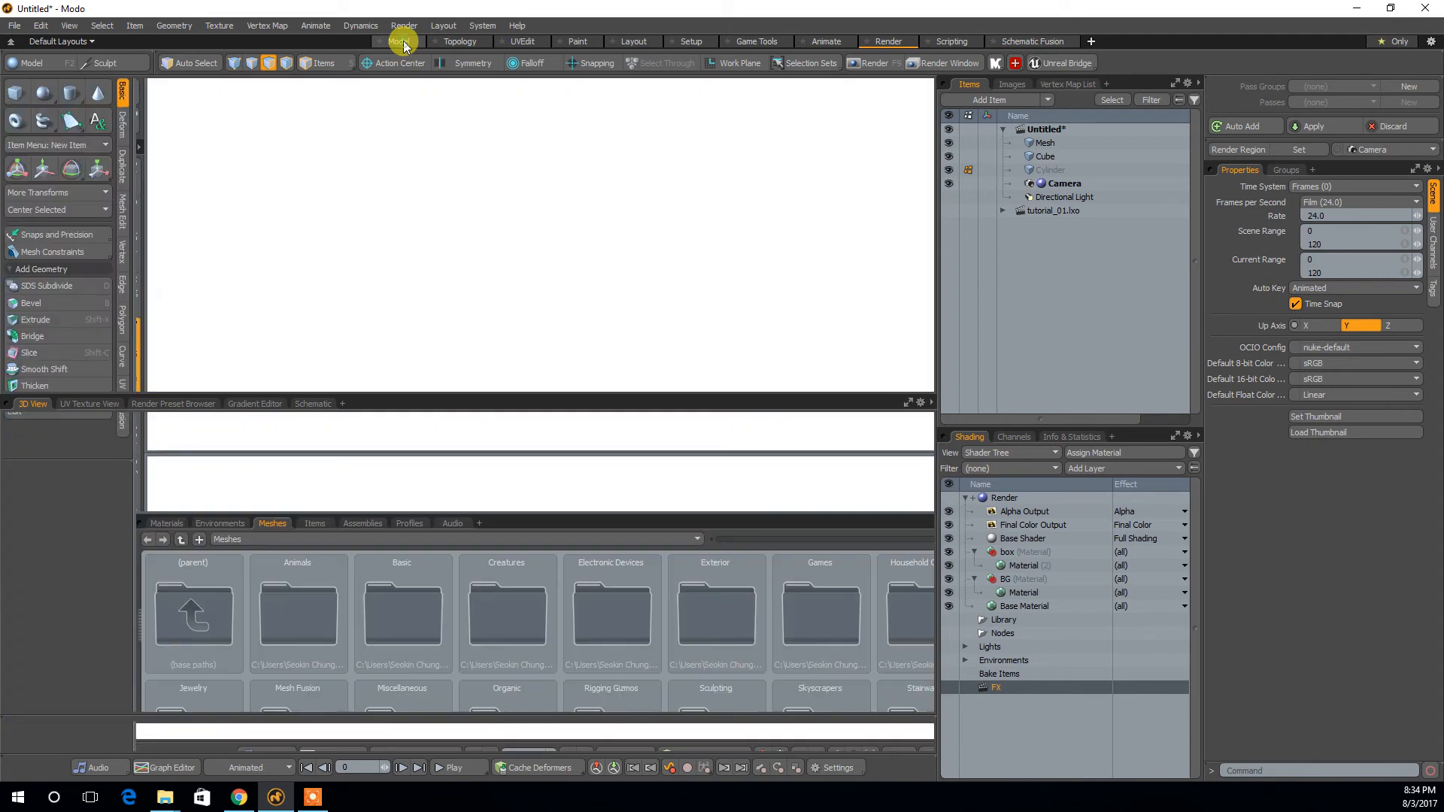
mouse_move(747, 532)
left_mouse_down("alt")
mouse_move(899, 442)
mouse_move(865, 504)
mouse_move(835, 464)
mouse_move(857, 432)
mouse_move(810, 487)
mouse_move(800, 471)
left_mouse_up("alt")
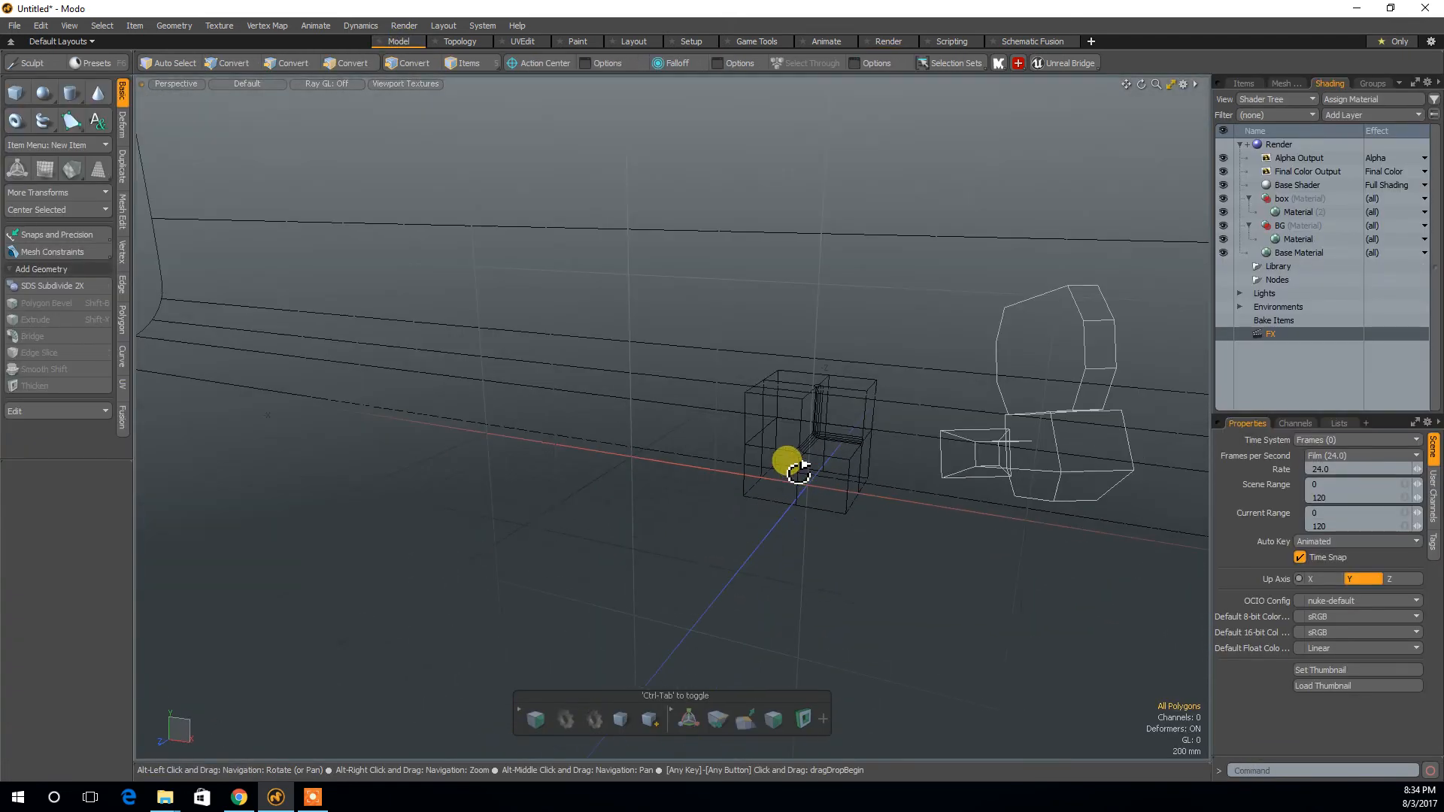
left_click(1243, 83)
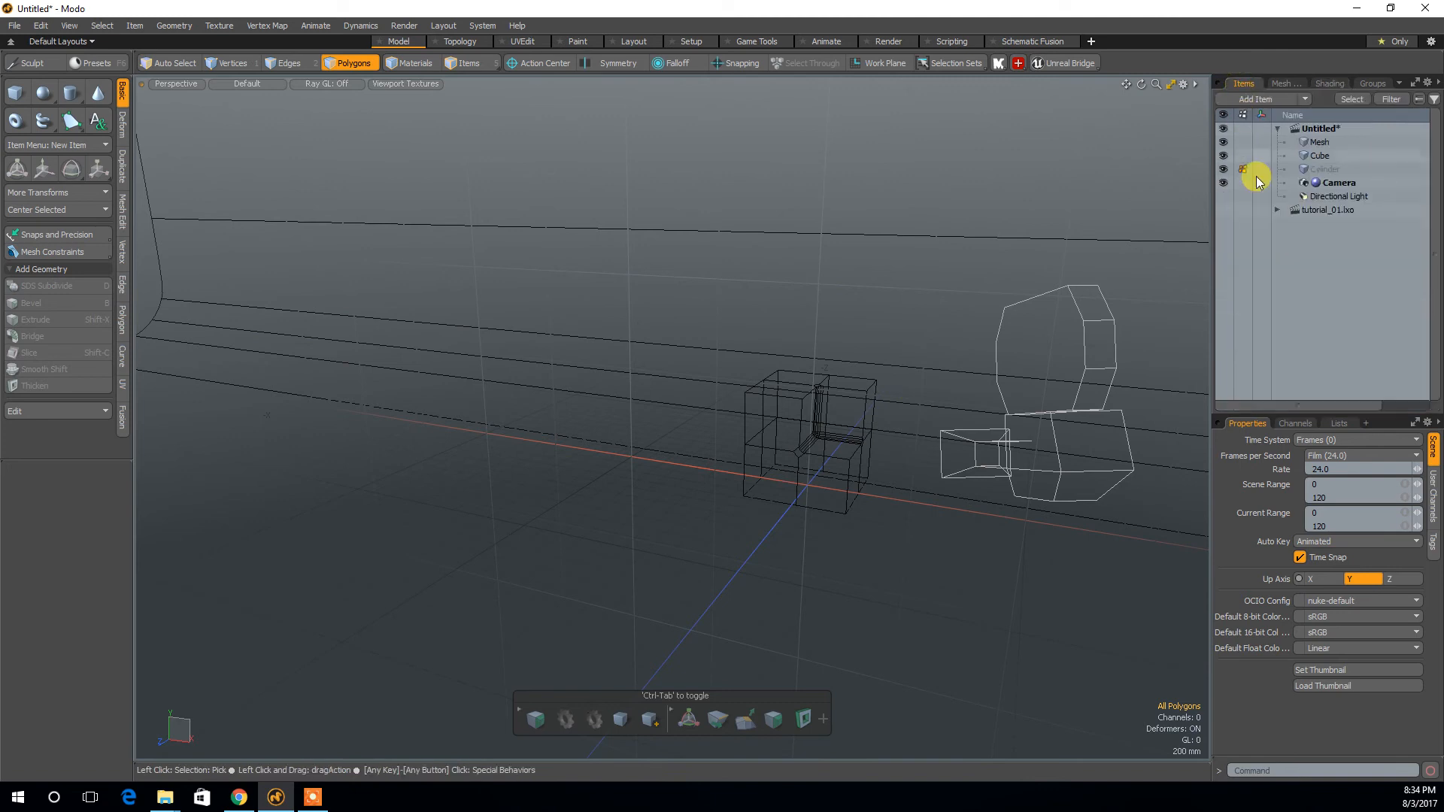
left_click(1302, 98)
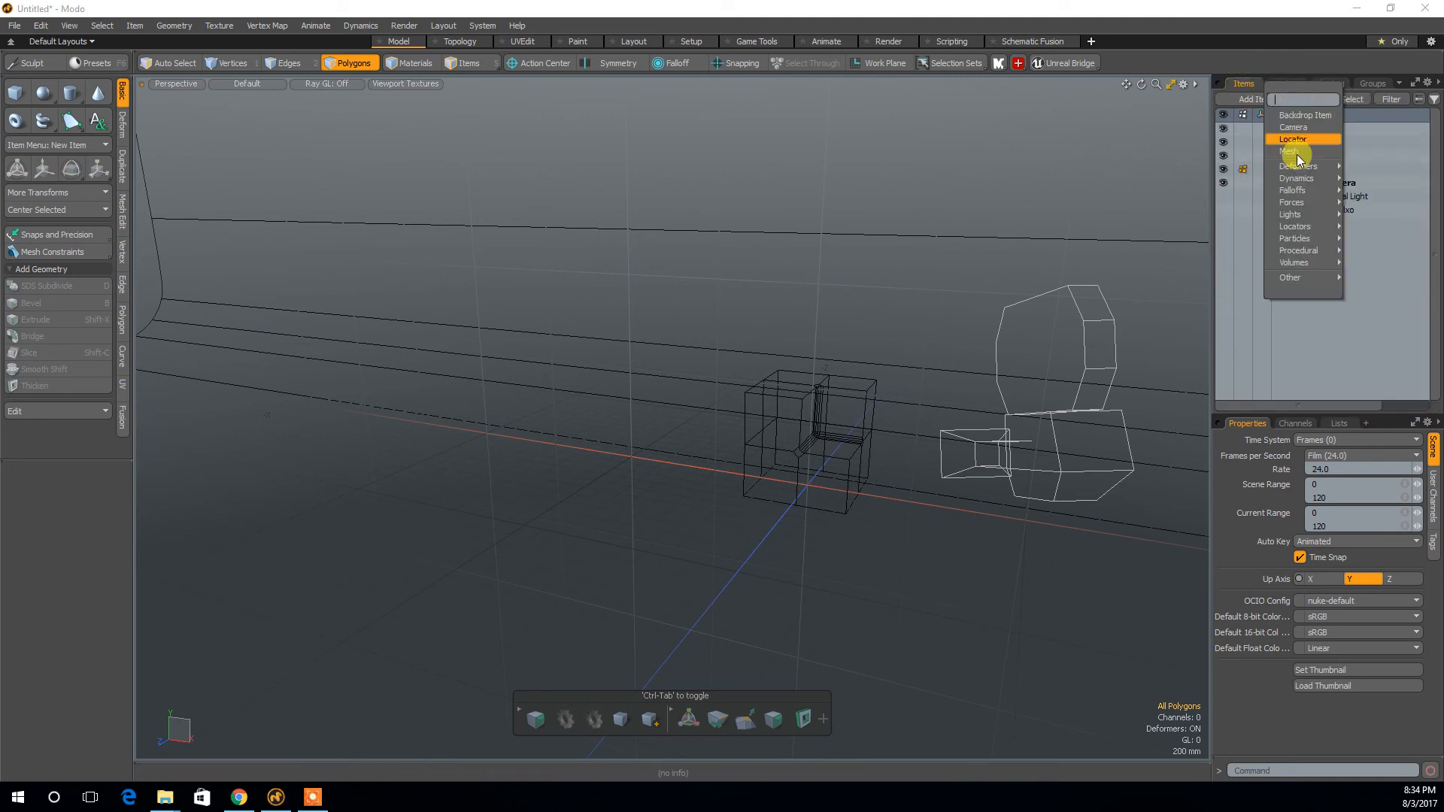
mouse_move(1291, 214)
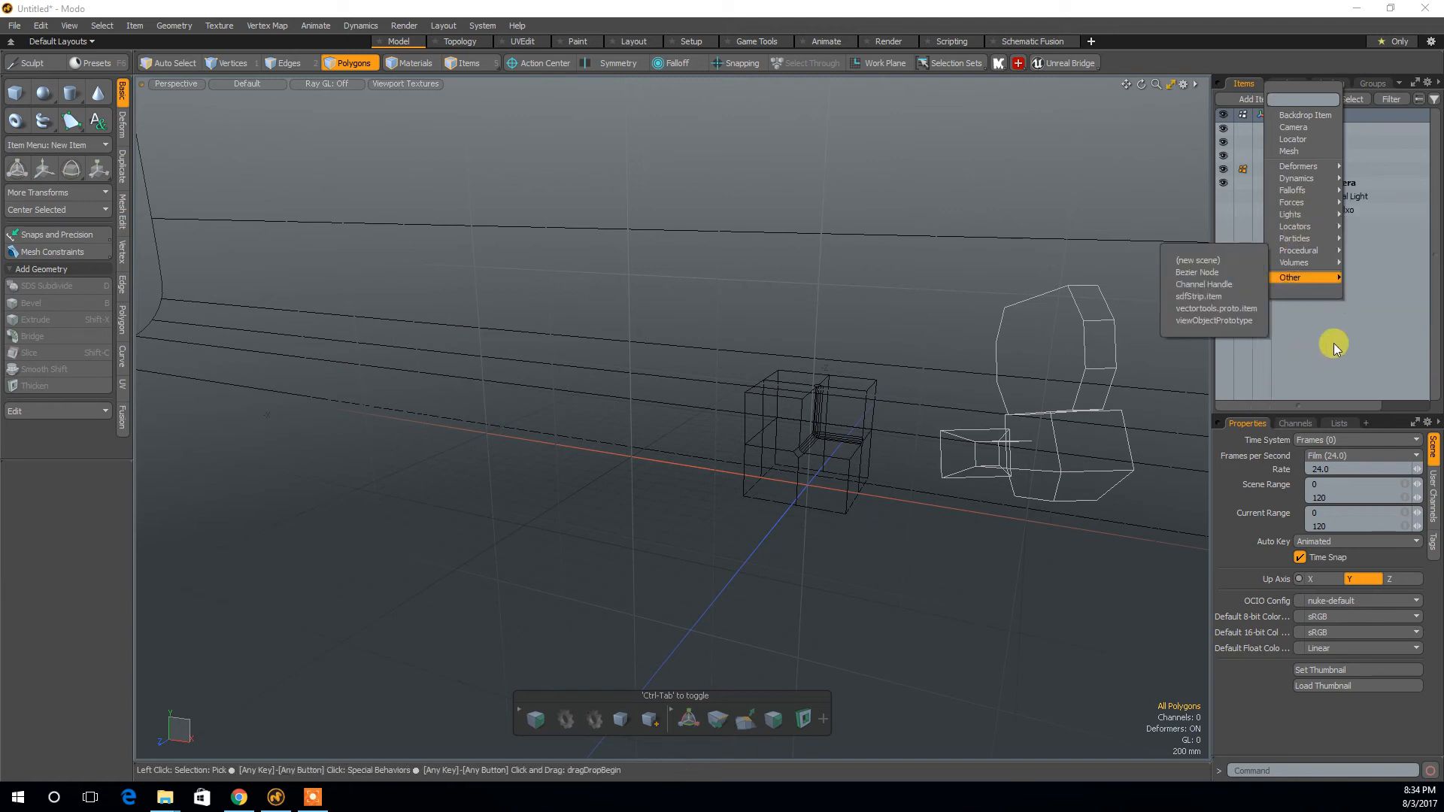
left_click(1317, 327)
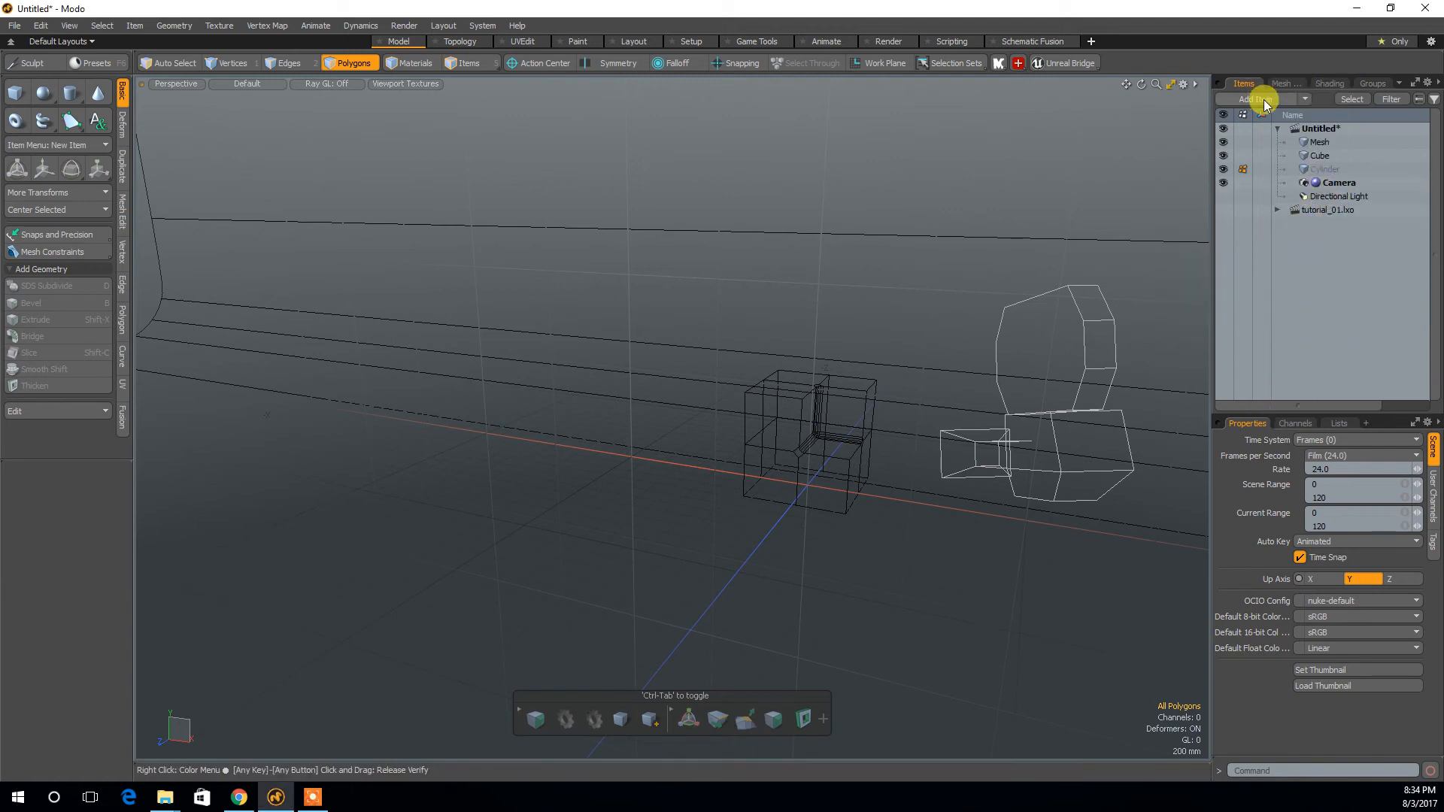
left_click(1304, 97)
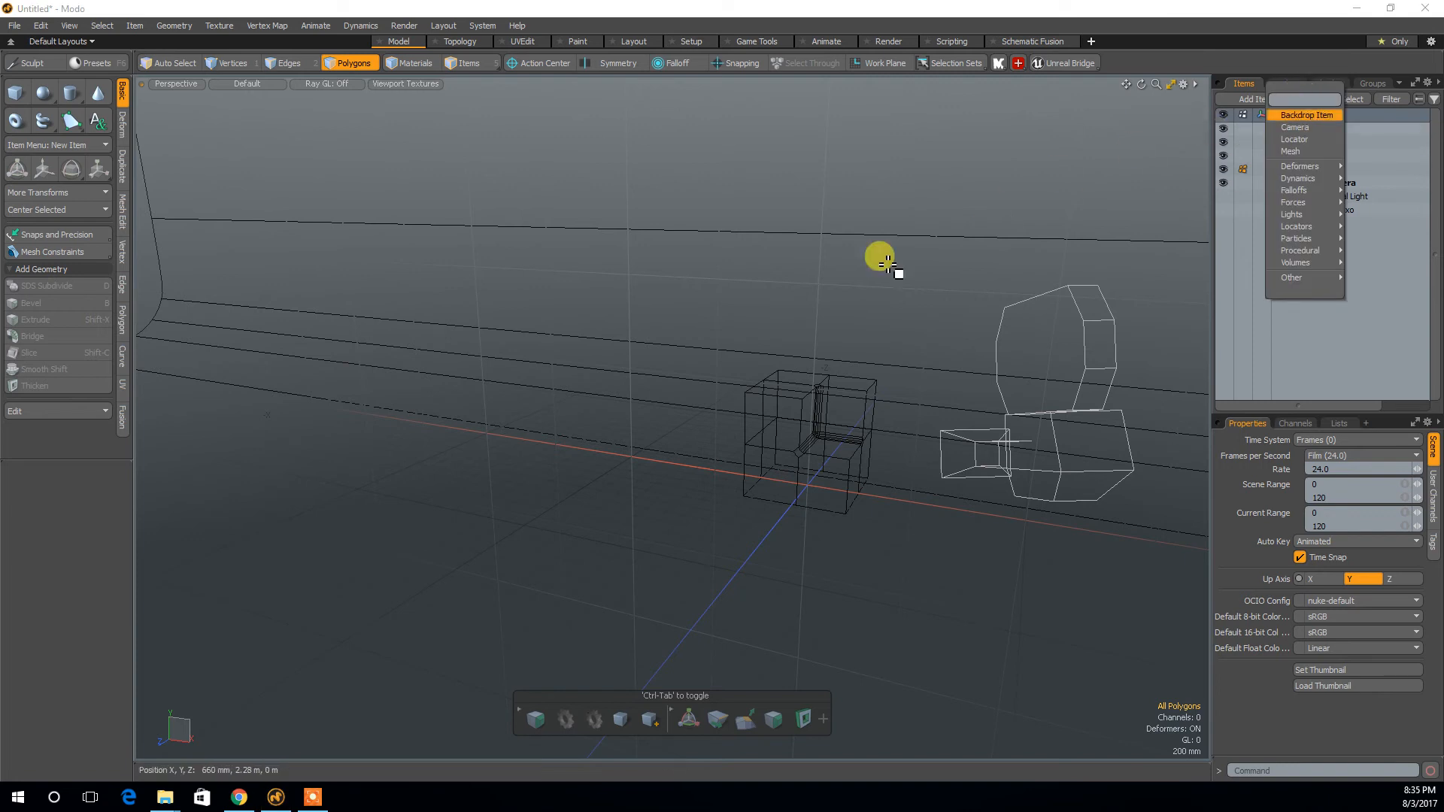
mouse_move(1311, 179)
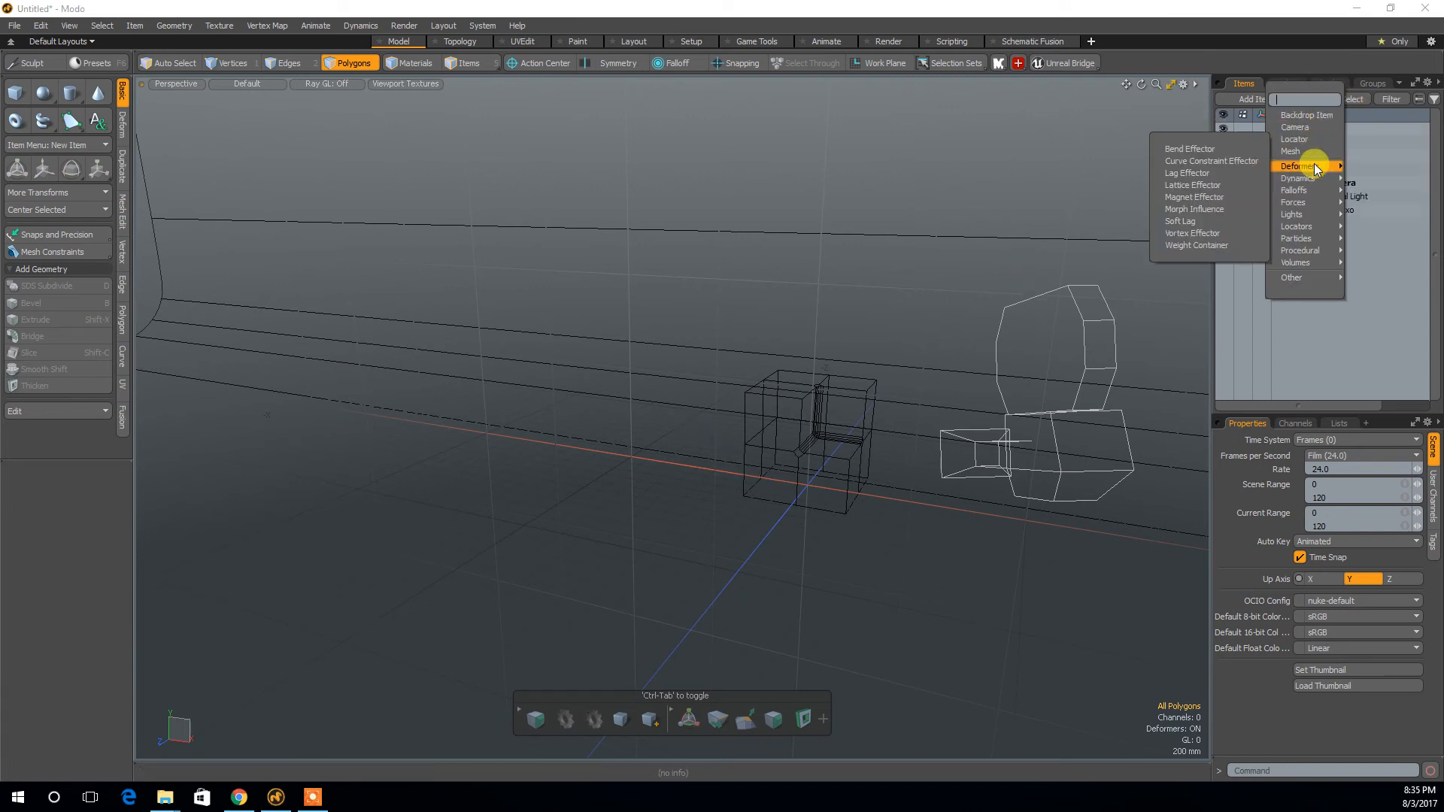
mouse_move(1315, 241)
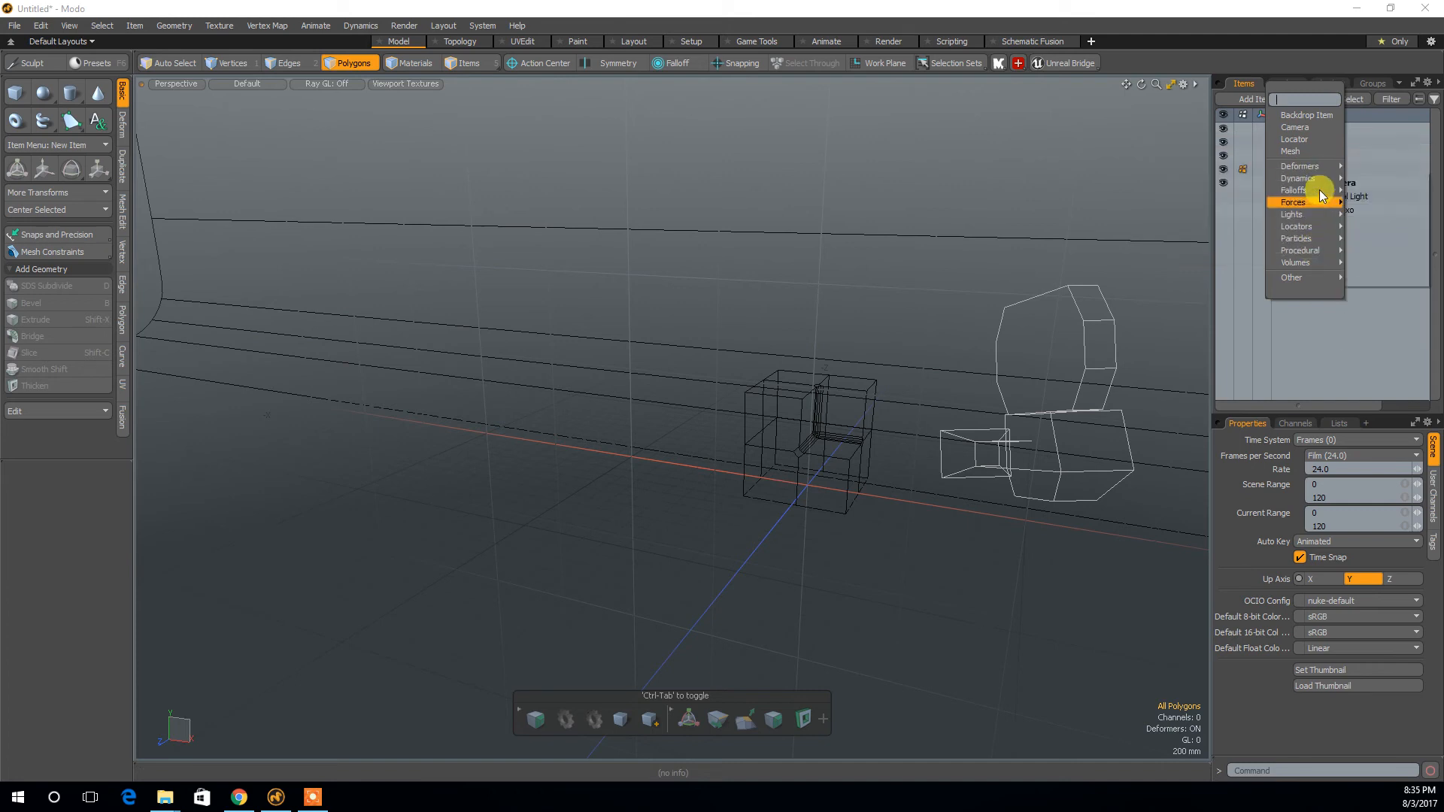
left_click(1295, 128)
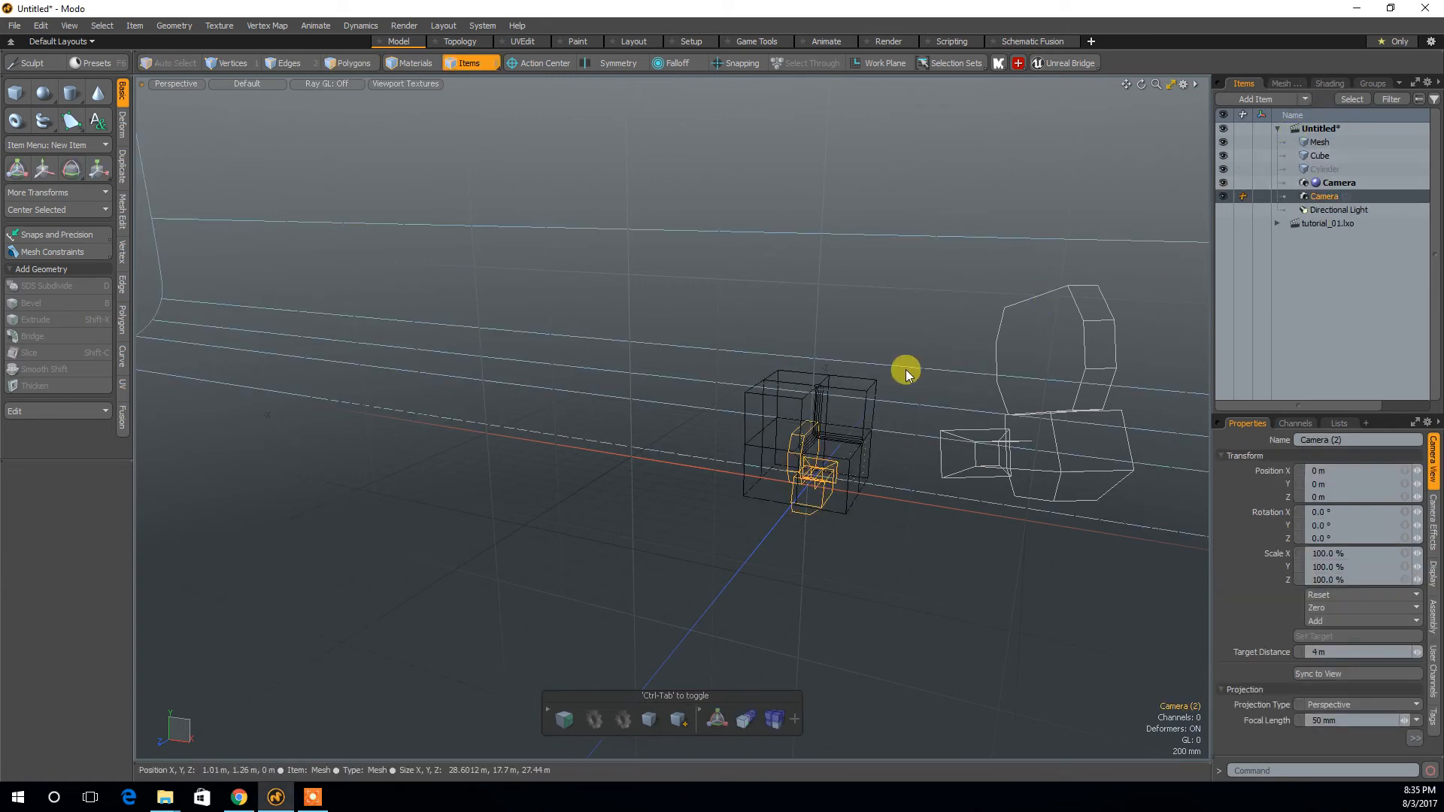
Move the new camera up and forward to about Y 1.29 m, Z 3.01 m.
left_click(1081, 363)
left_click(805, 505)
left_click_drag(806, 506, 842, 523, "alt")
key("y")
left_click_drag(734, 546, 396, 622)
left_click_drag(574, 612, 763, 530, "alt")
left_click_drag(748, 460, 745, 248)
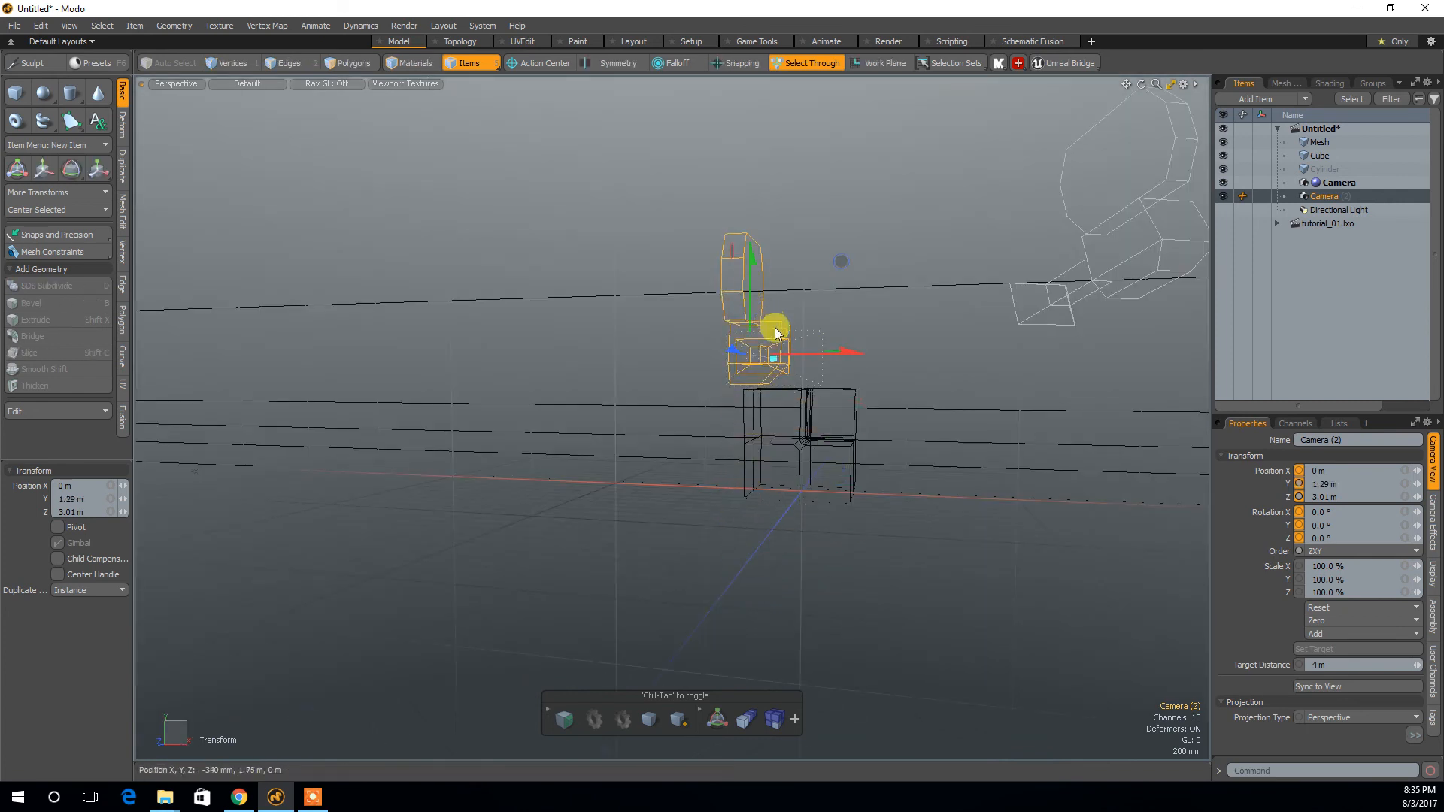
Try to rotate the new camera about its Y and Z axes and undo the rotation.
key("e")
left_click_drag(720, 354, 674, 329)
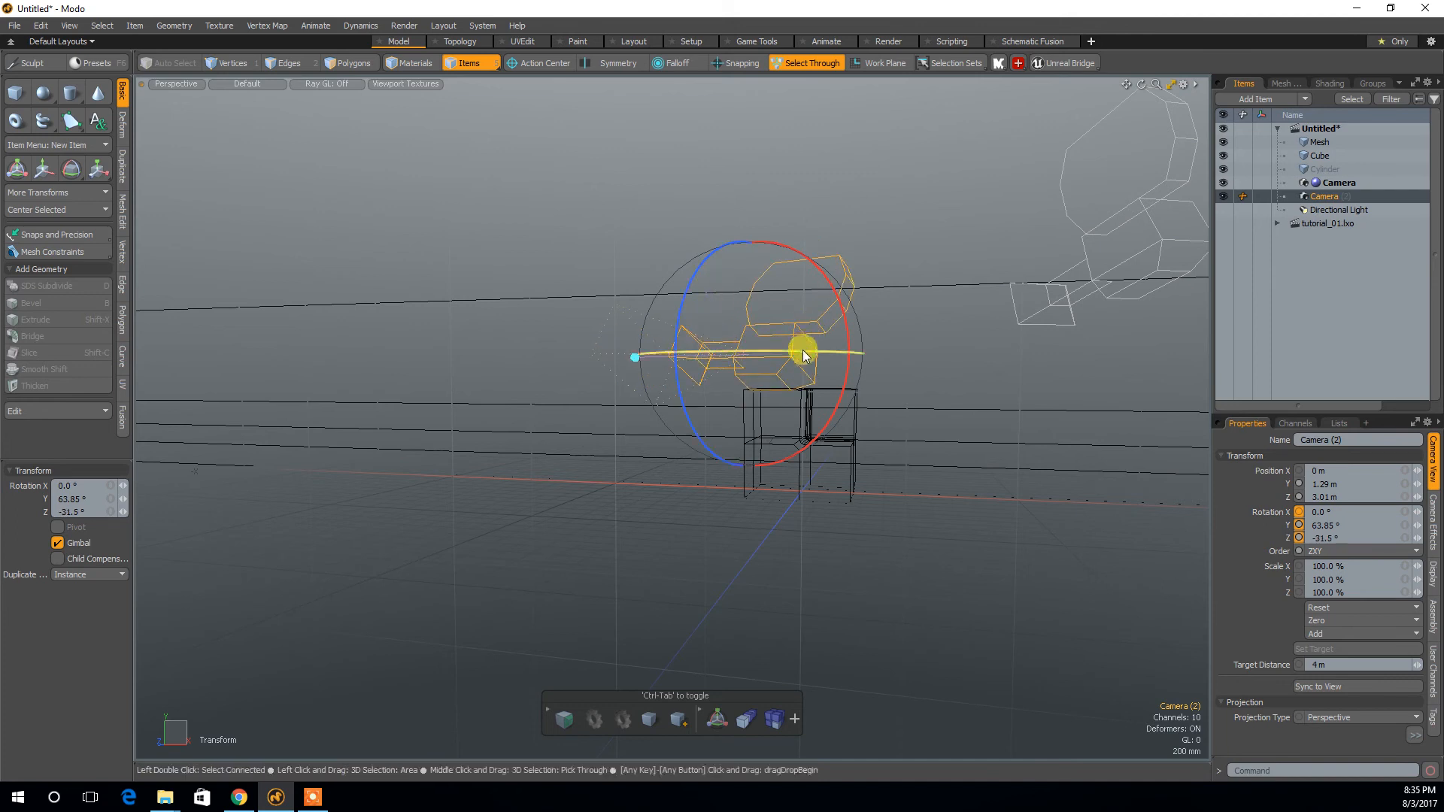
key("ctrl+z")
key("q")
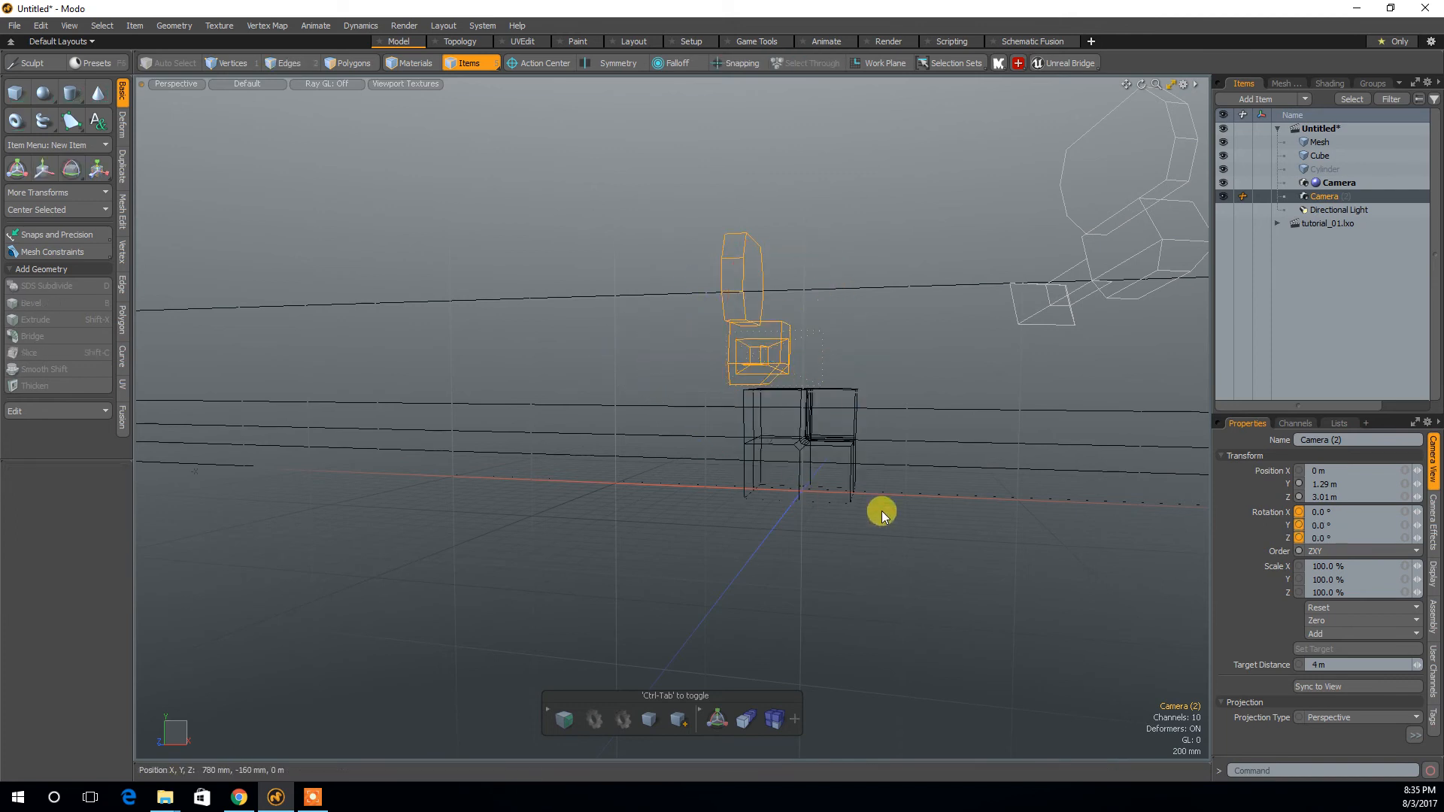
Change the Model layout's viewport from Perspective to the new camera's view.
key("ctrl+space")
left_click(839, 486)
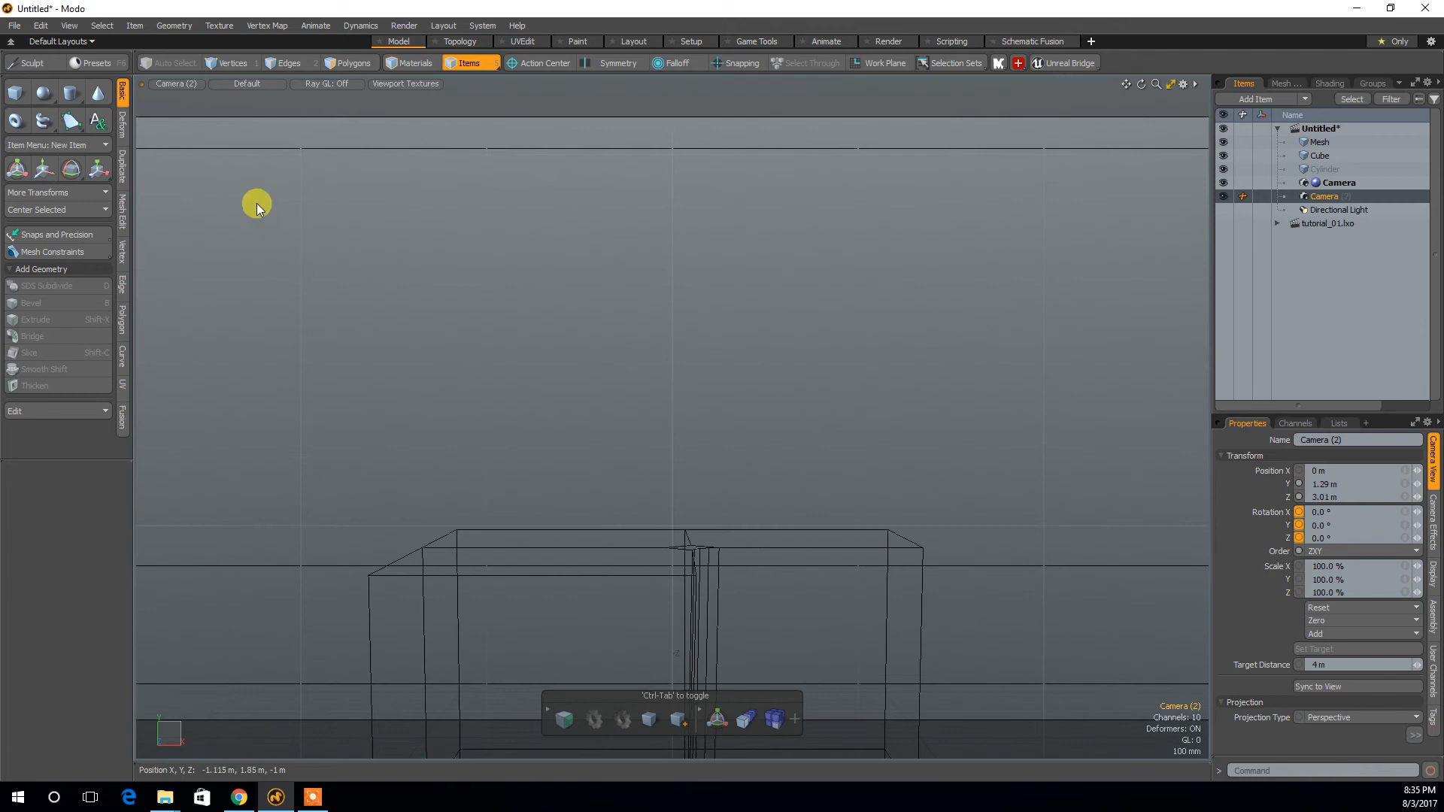
left_click(182, 84)
mouse_move(182, 88)
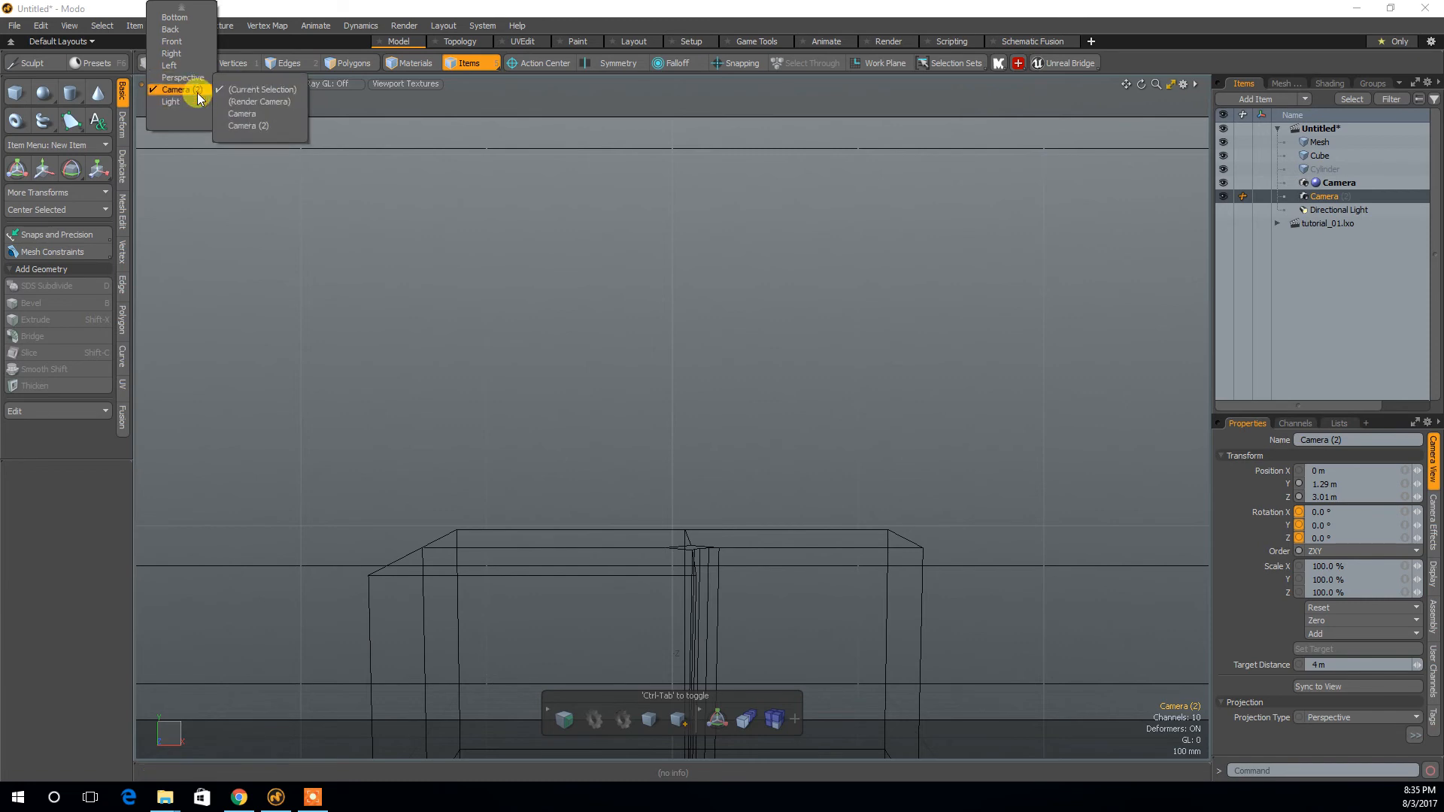
left_click(454, 296)
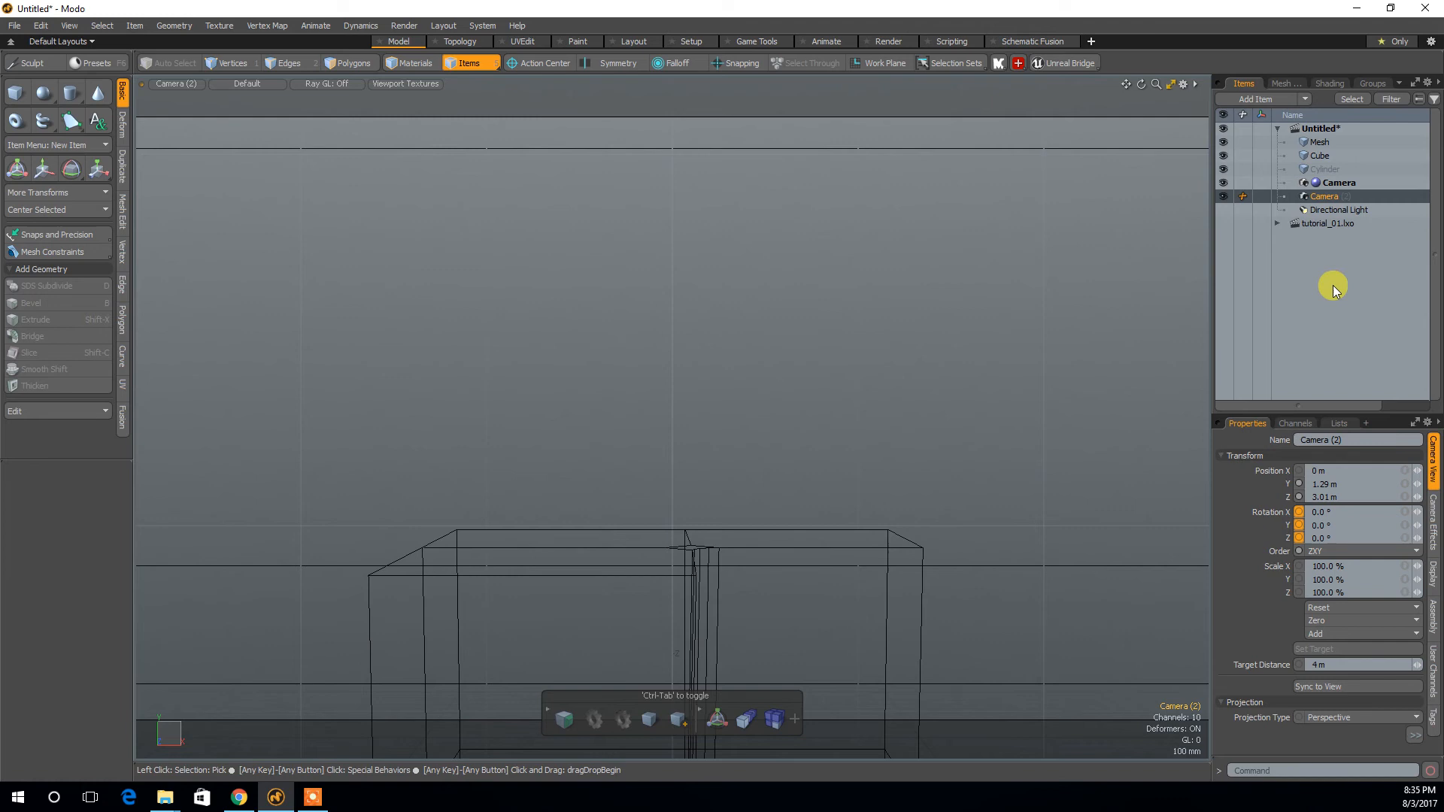
Orbit and zoom out the new camera to frame the whole cube, at about X -4.29 m, Y 2.89 m, Z 5.35 m.
left_click_drag(593, 409, 602, 465, "alt")
right_click_drag(726, 454, 374, 467, "alt")
left_click_drag(750, 513, 877, 481, "alt")
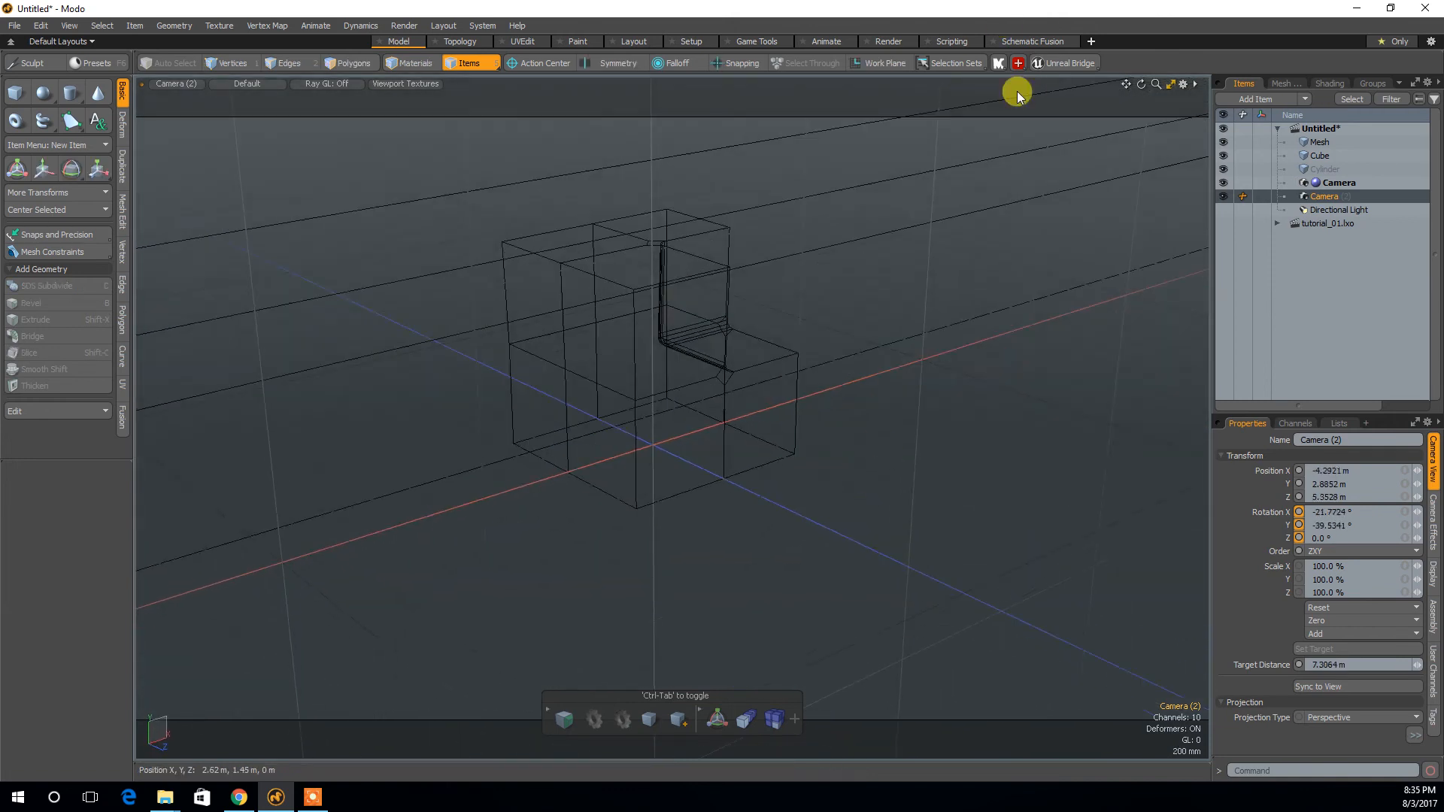
Return to the Render layout and set its 3D viewport to look through Camera (2).
left_click(890, 42)
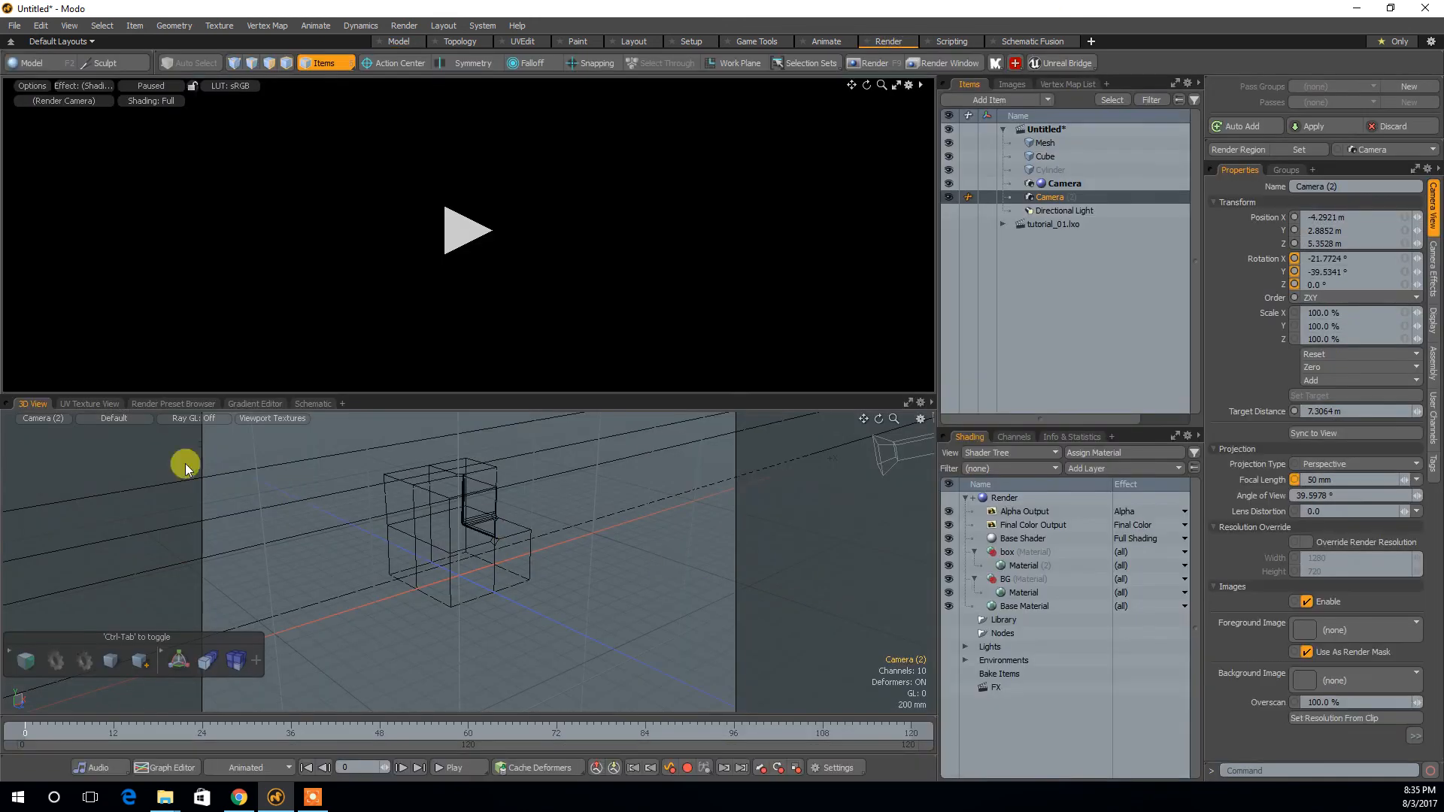
left_click(57, 423)
mouse_move(57, 421)
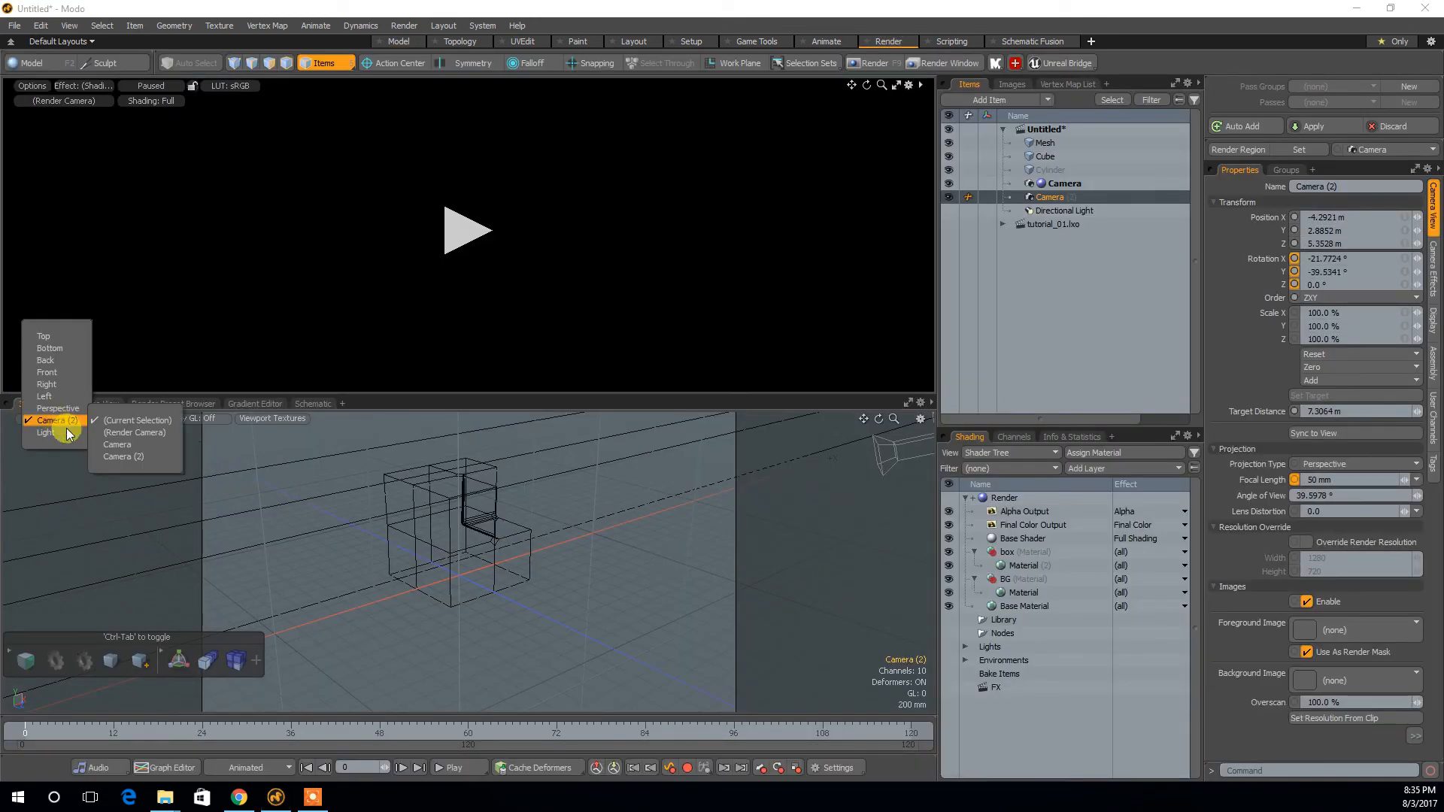
left_click(133, 456)
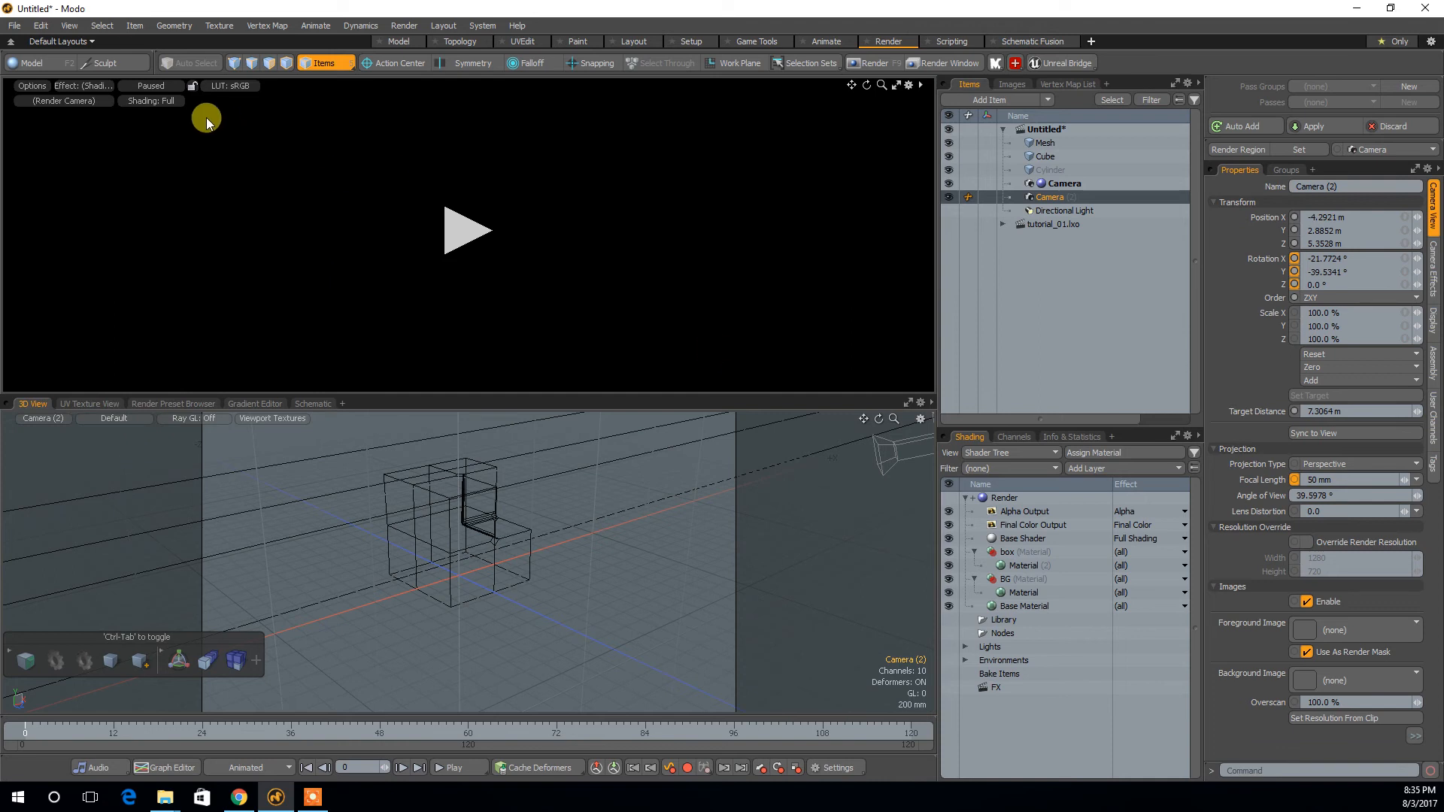
Set the render camera to Camera (2) and reframe the cube through it in the resumed preview render.
left_click(1005, 499)
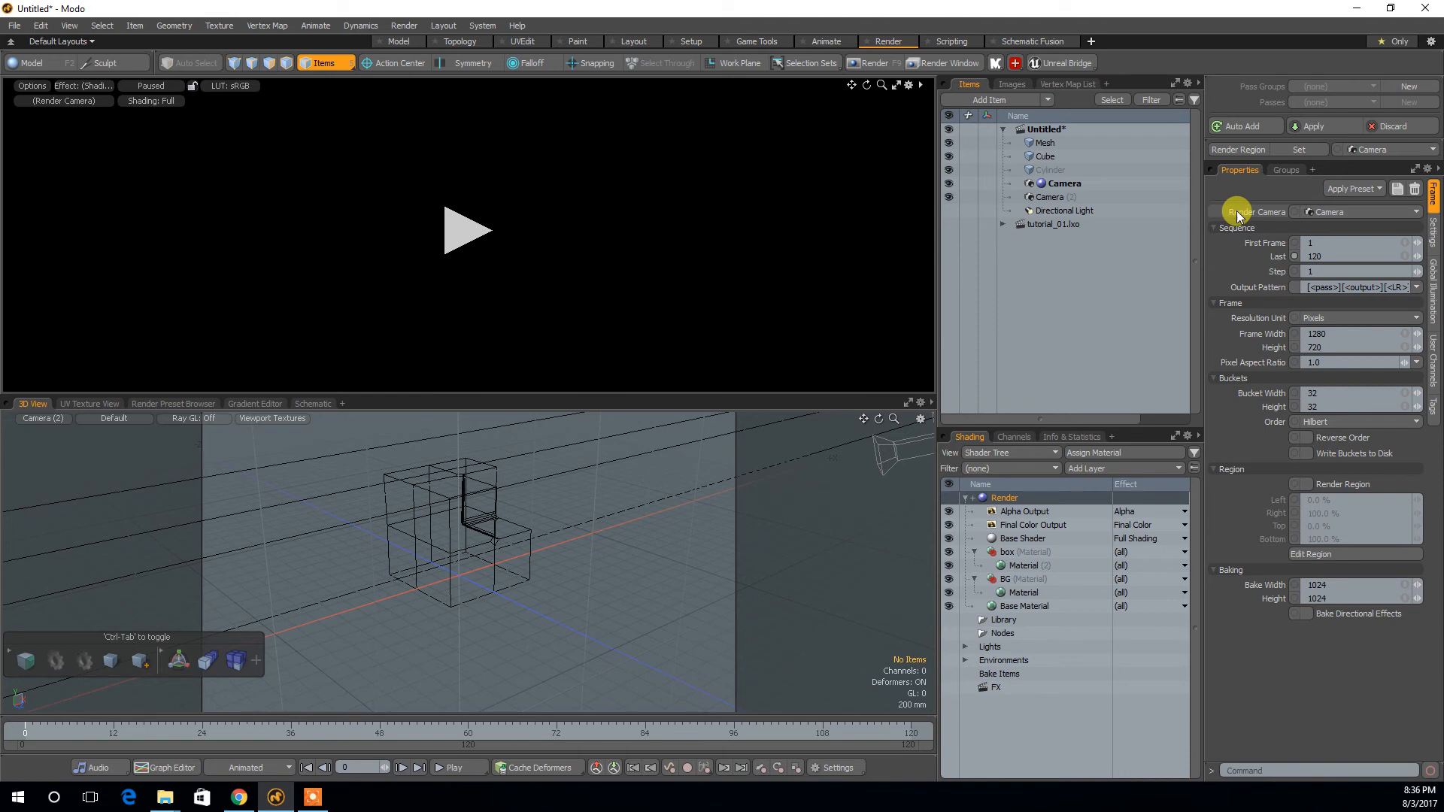
left_click(1417, 213)
left_click(1405, 224)
left_click(466, 218)
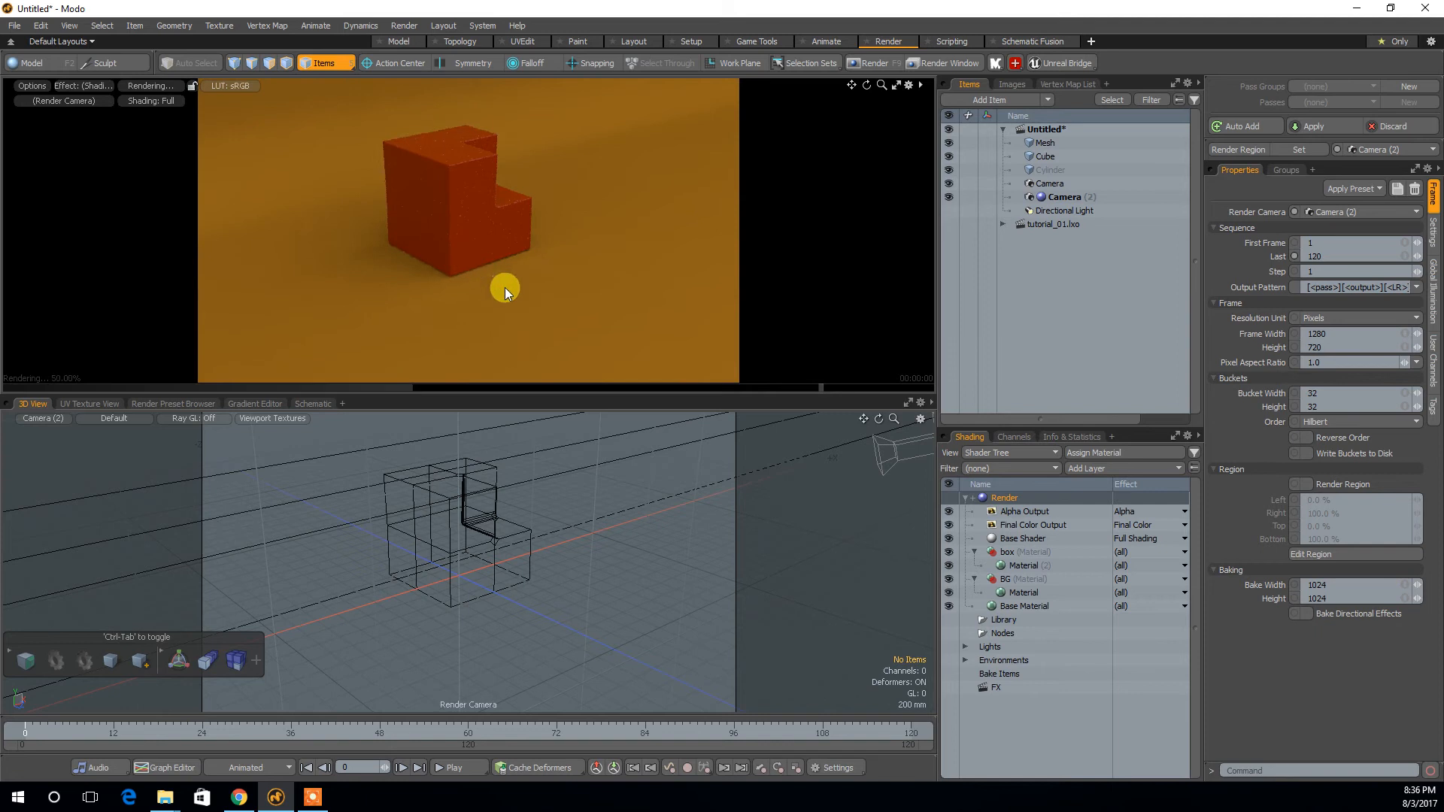
left_click_drag(485, 616, 526, 667, "alt")
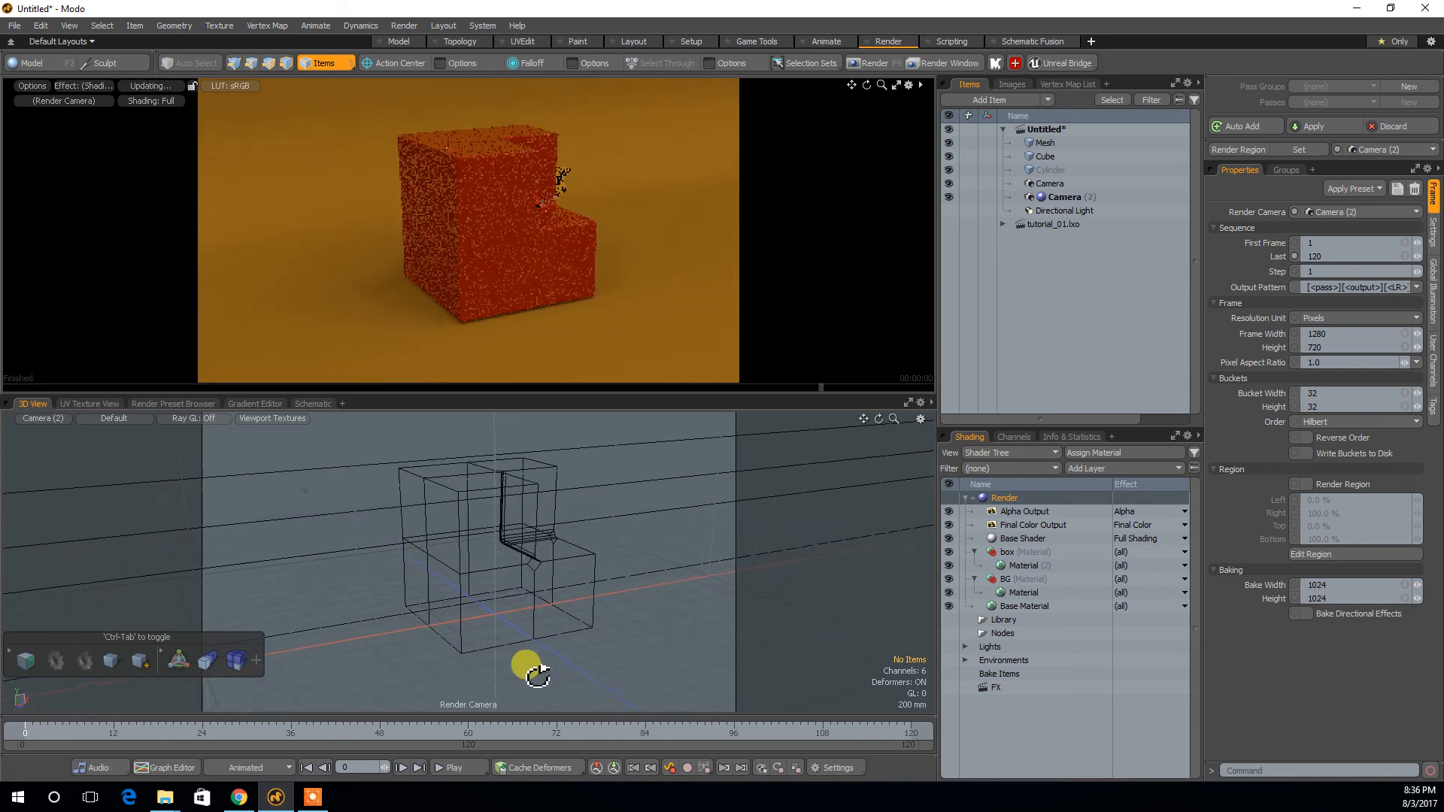
Switch the render camera to Camera and back to Camera (2) to compare the two rendered views.
left_click(1358, 211)
left_click(1370, 210)
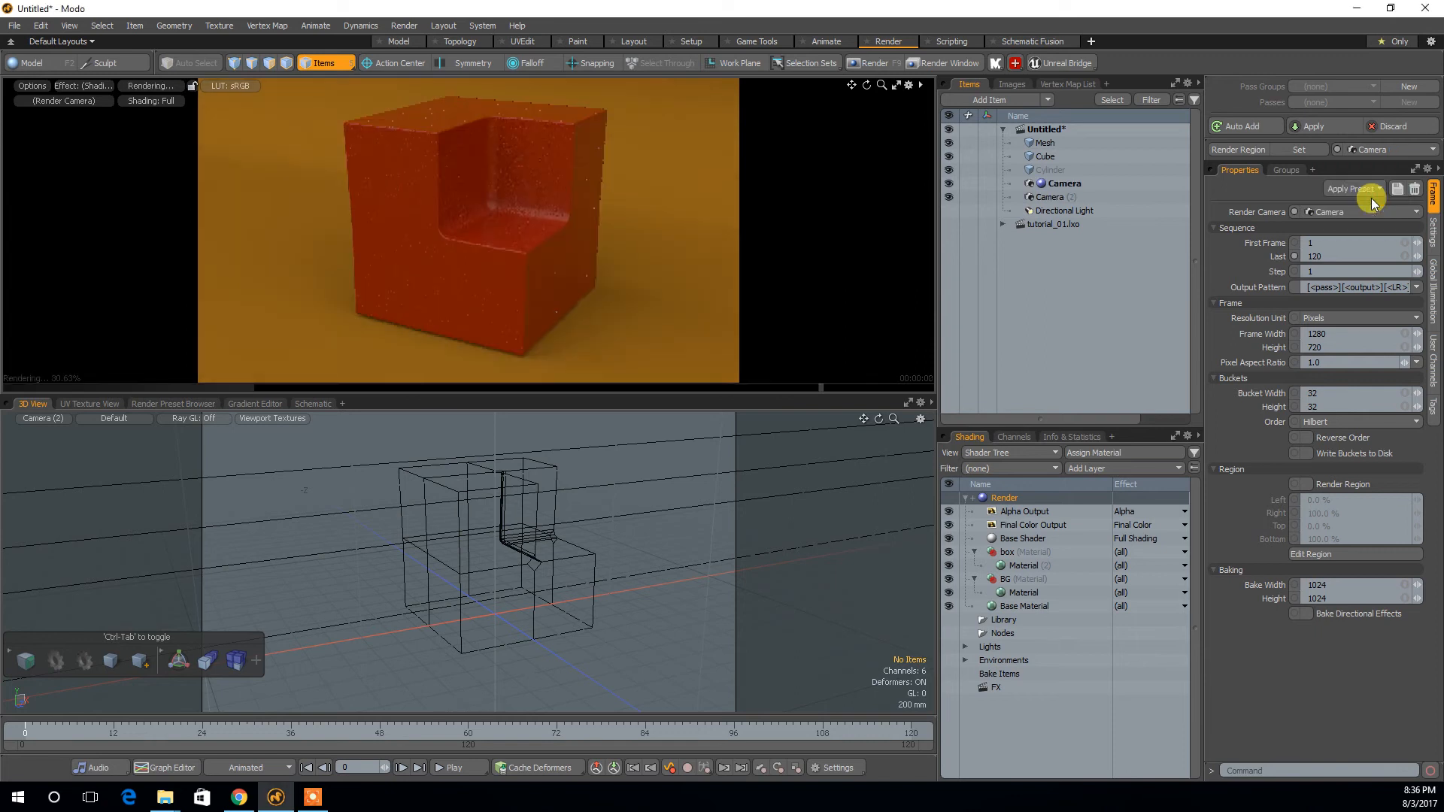
left_click(1375, 211)
left_click(1373, 220)
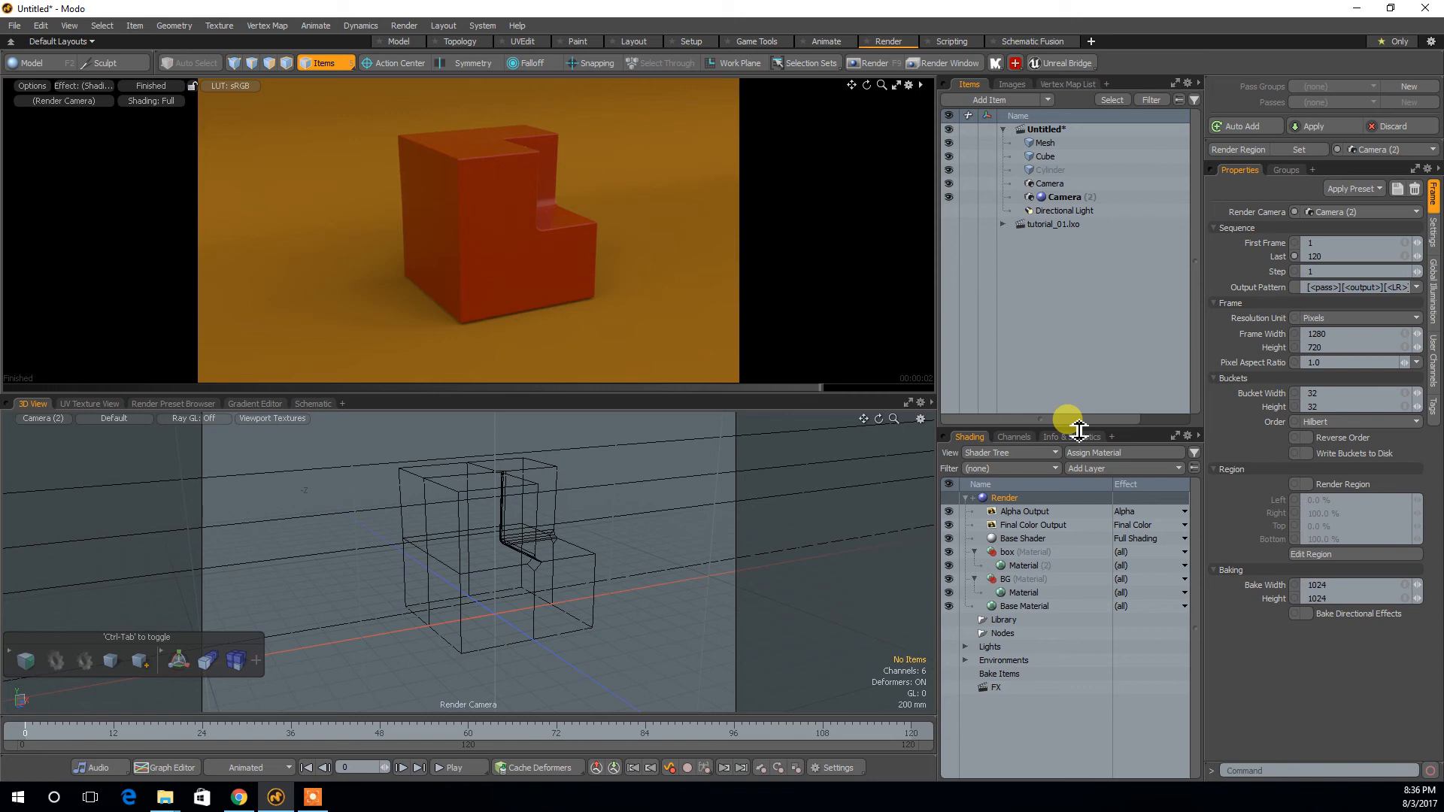
Set the render camera to Camera, then return to the Model layout and add an area light to the scene.
left_click(1374, 212)
left_click(1374, 203)
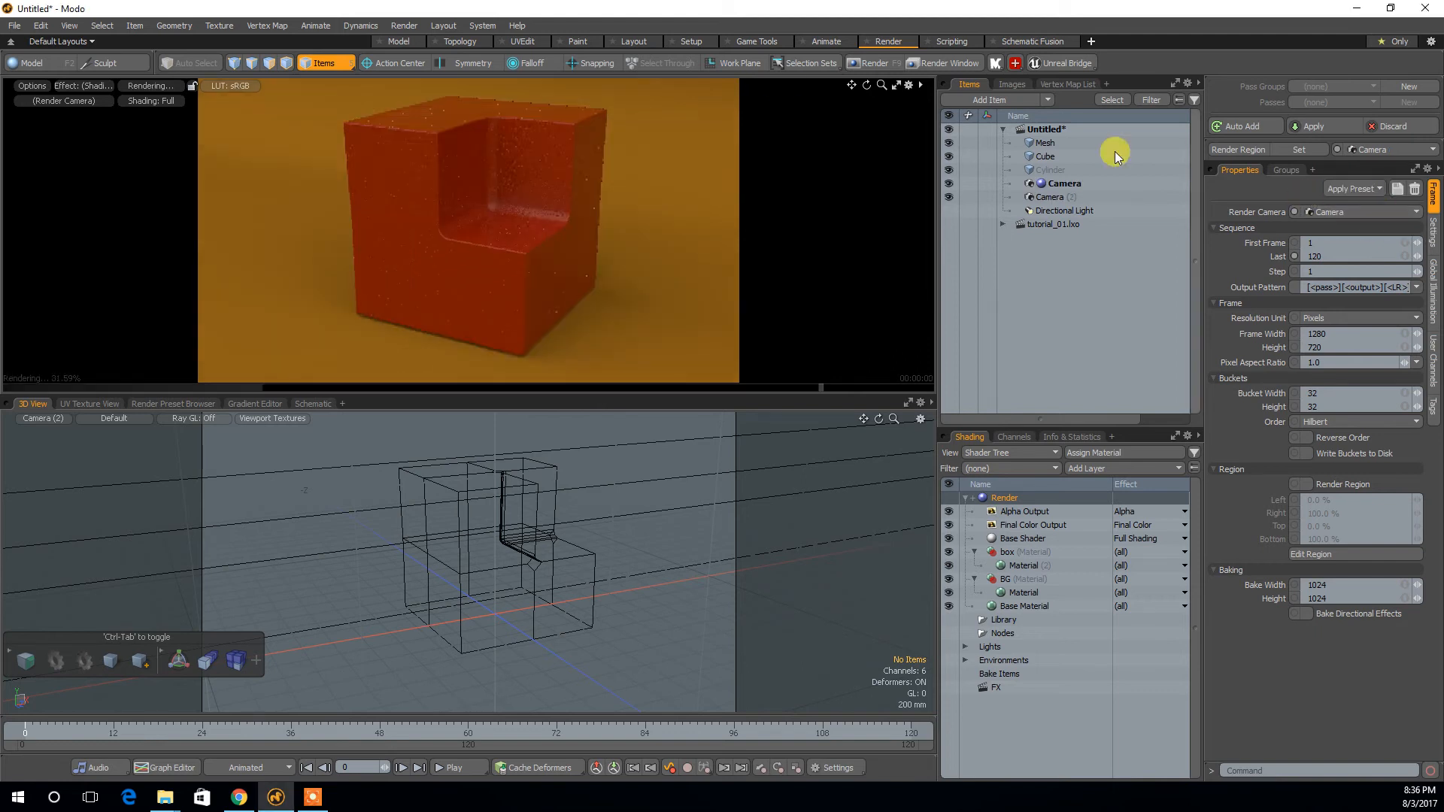
left_click(399, 41)
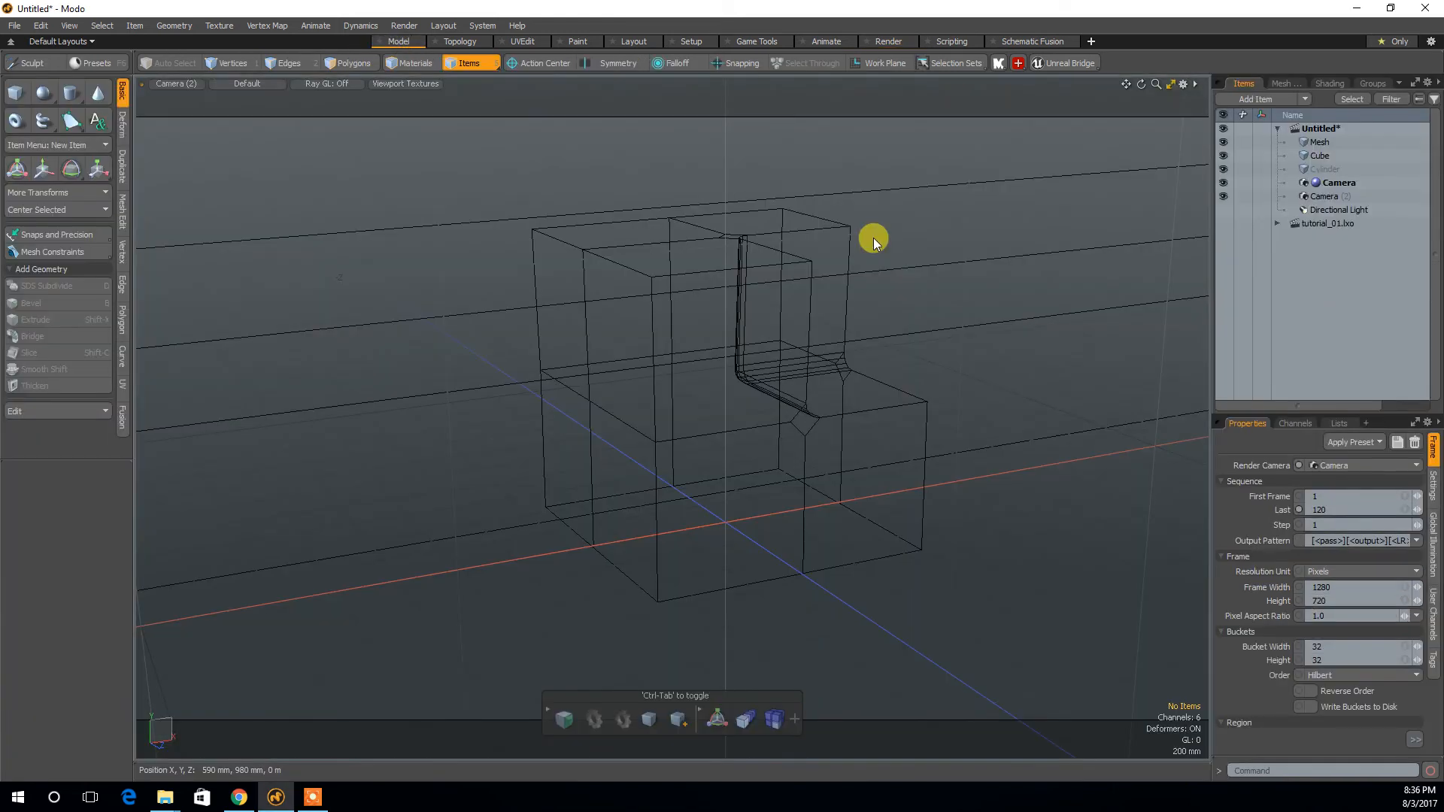
left_click(1306, 99)
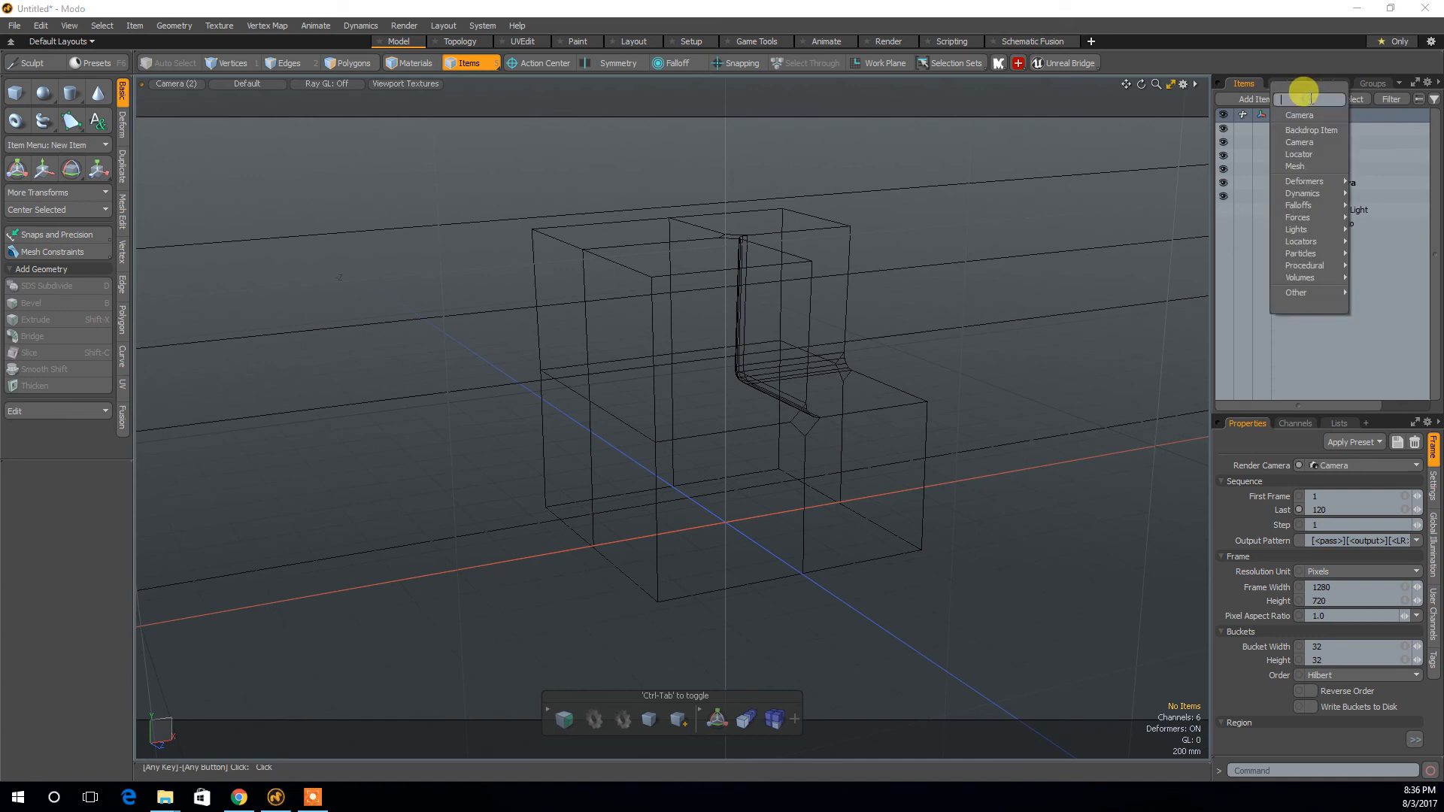
mouse_move(1300, 230)
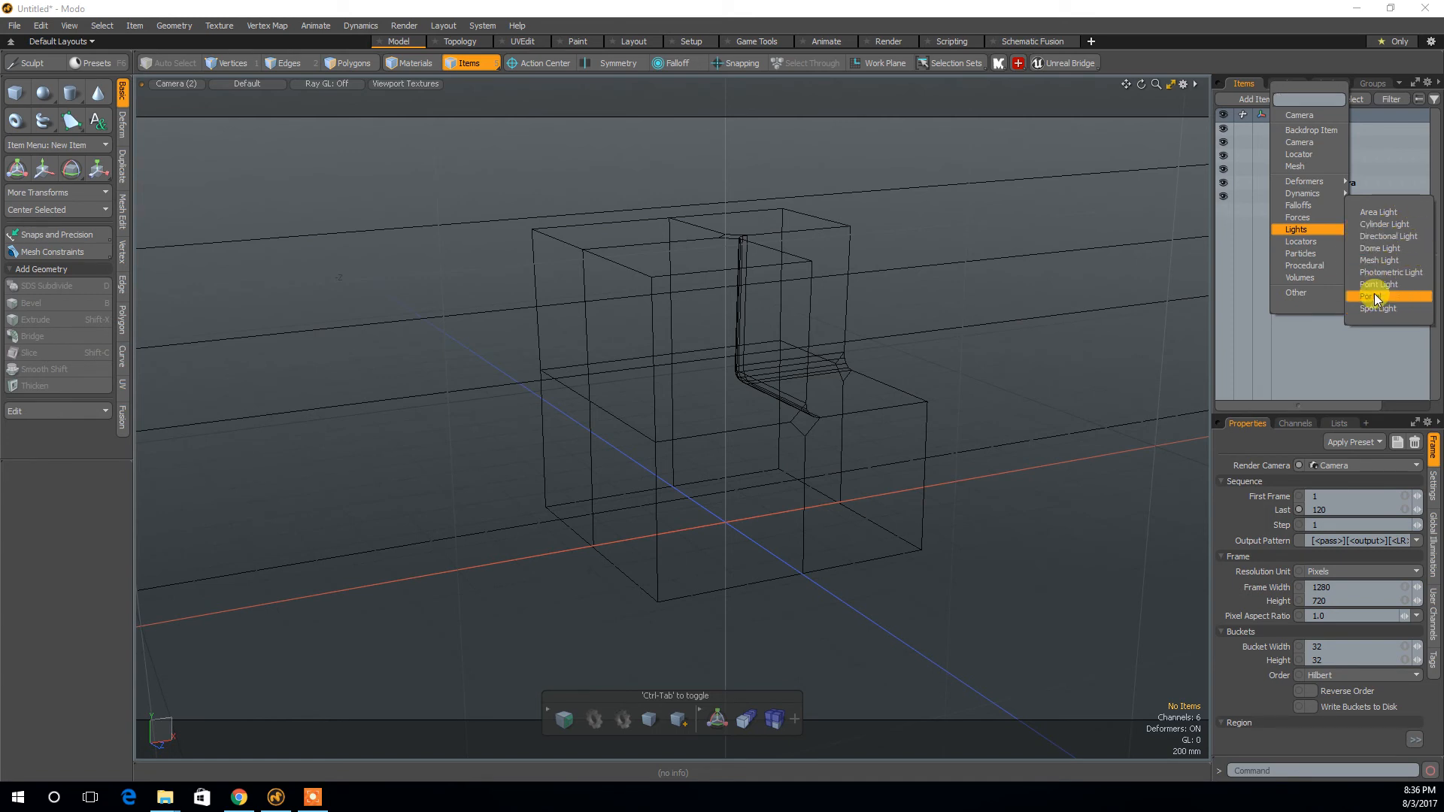
left_click(1386, 219)
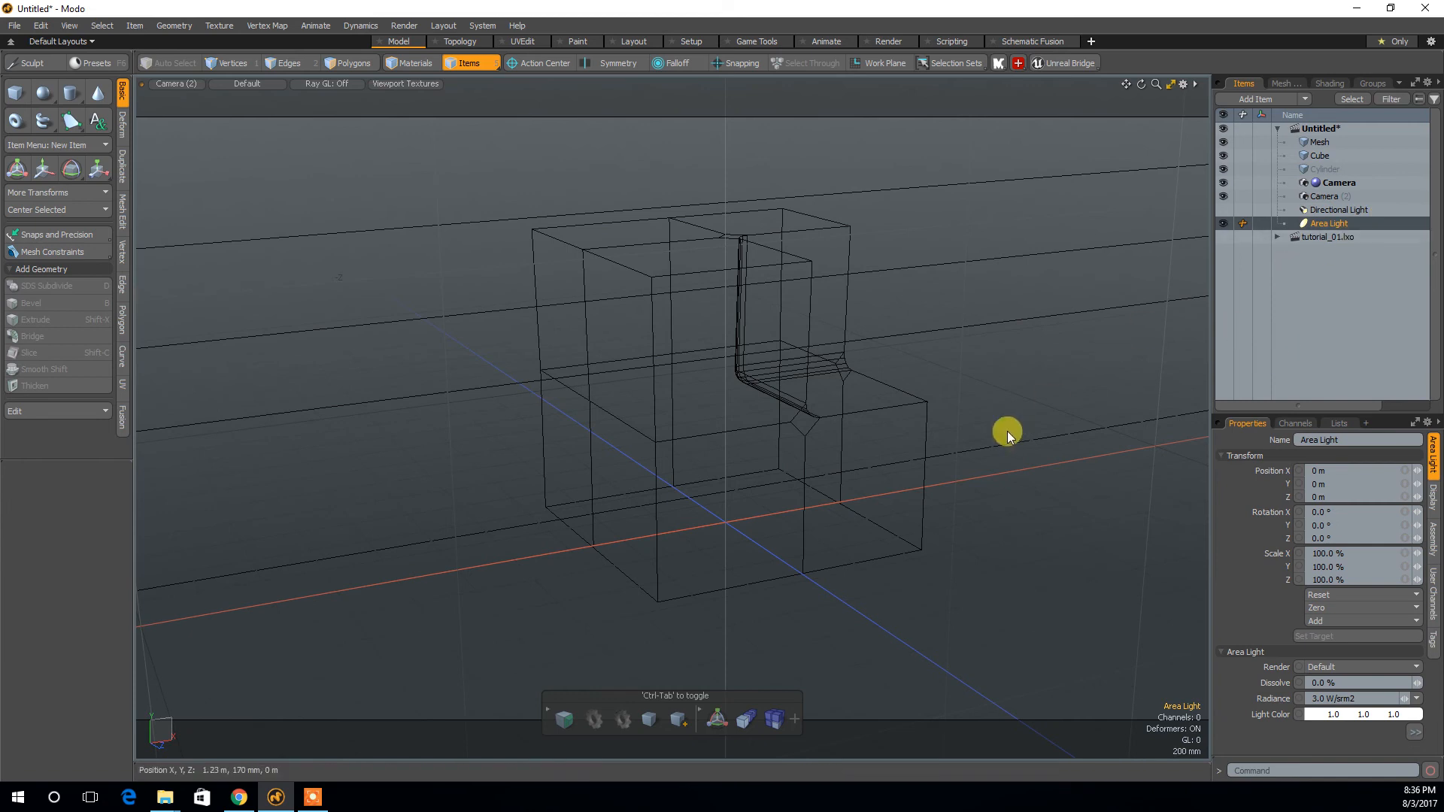
Switch the viewport to Perspective, enable the display of lights, and frame the area light at the cube.
key("ctrl+space")
left_click(1000, 390)
left_click_drag(1020, 393, 990, 474, "alt")
left_click_drag(871, 484, 779, 522, "alt+shift")
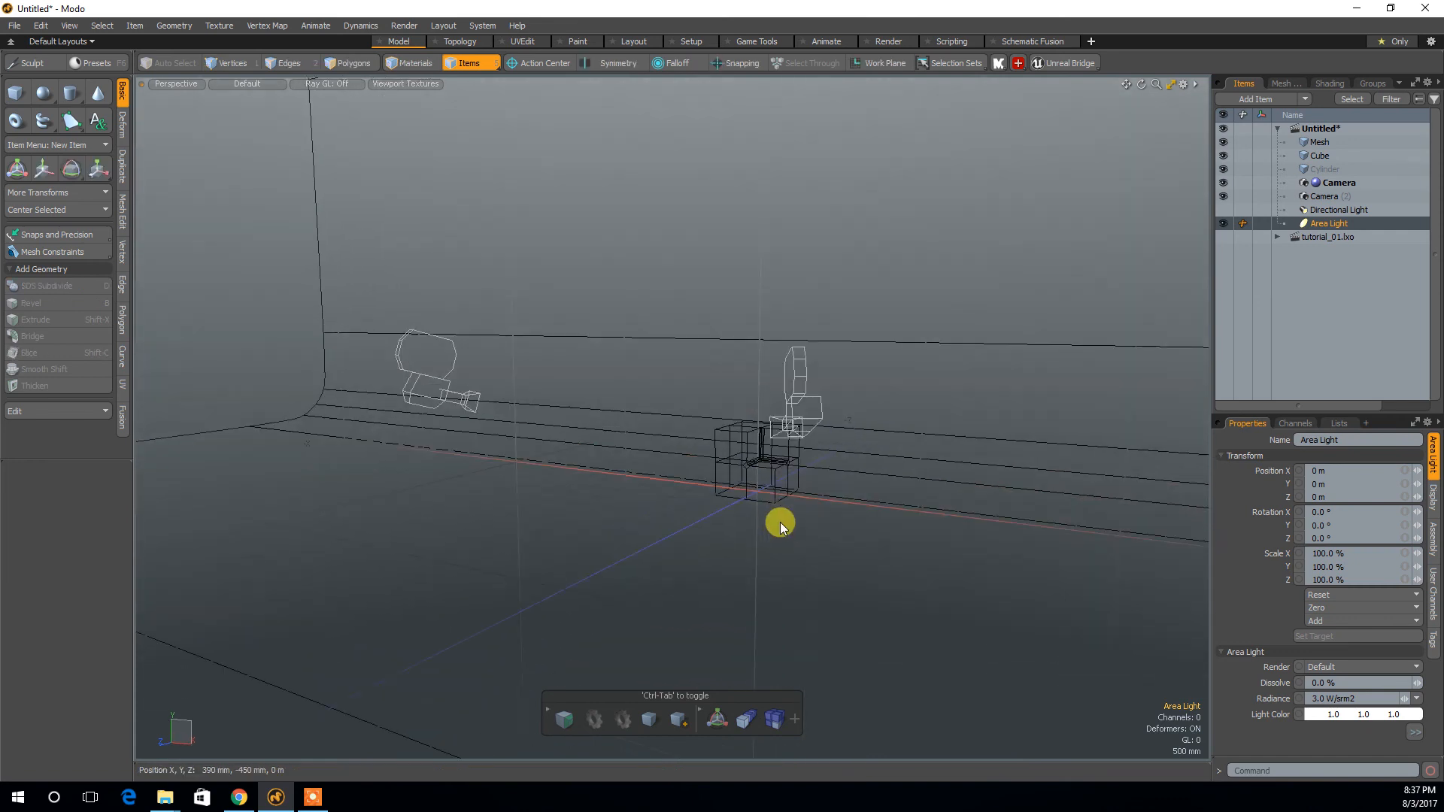
key("o")
left_click(754, 343)
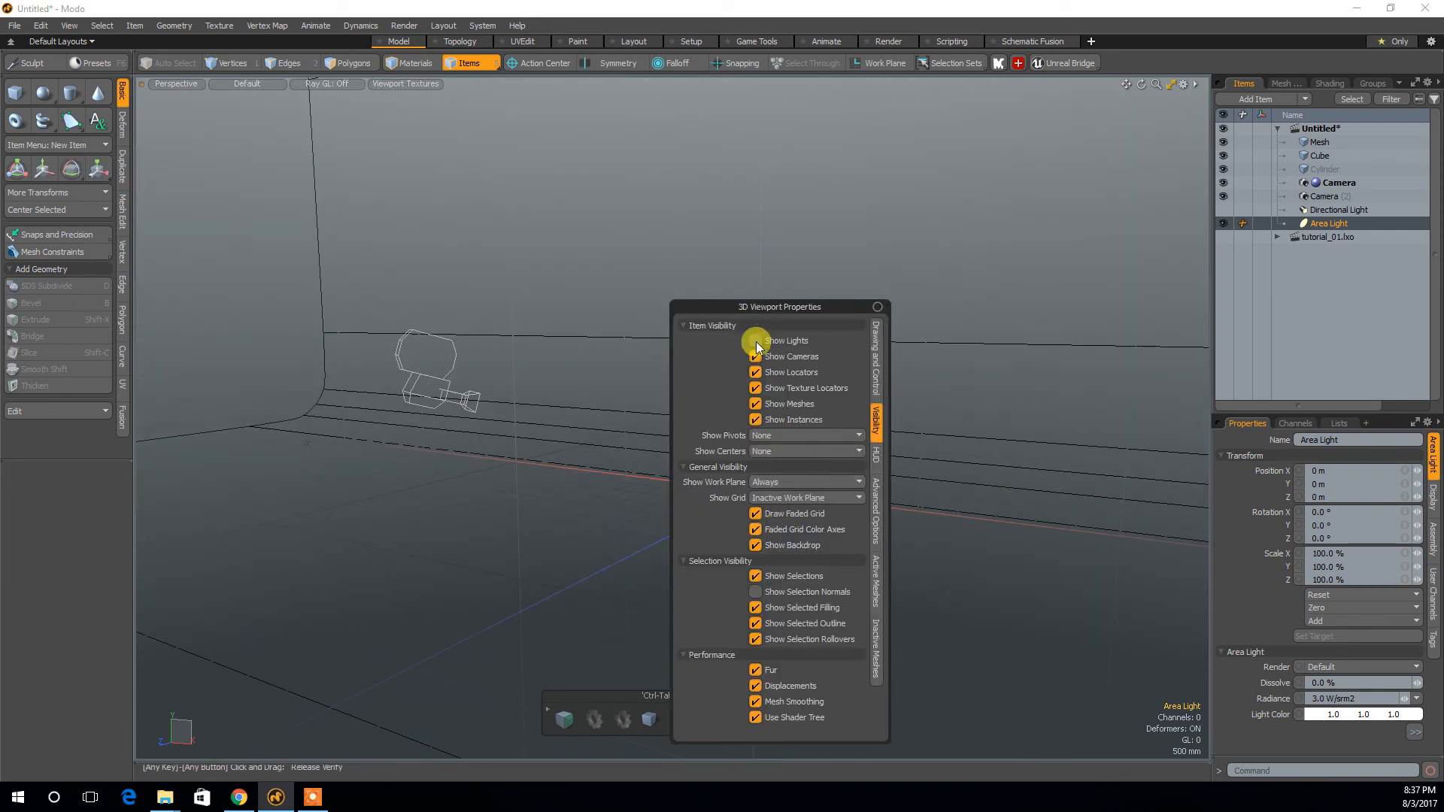
left_click(757, 342)
left_click_drag(848, 516, 717, 484, "alt")
left_click_drag(857, 519, 805, 521, "alt")
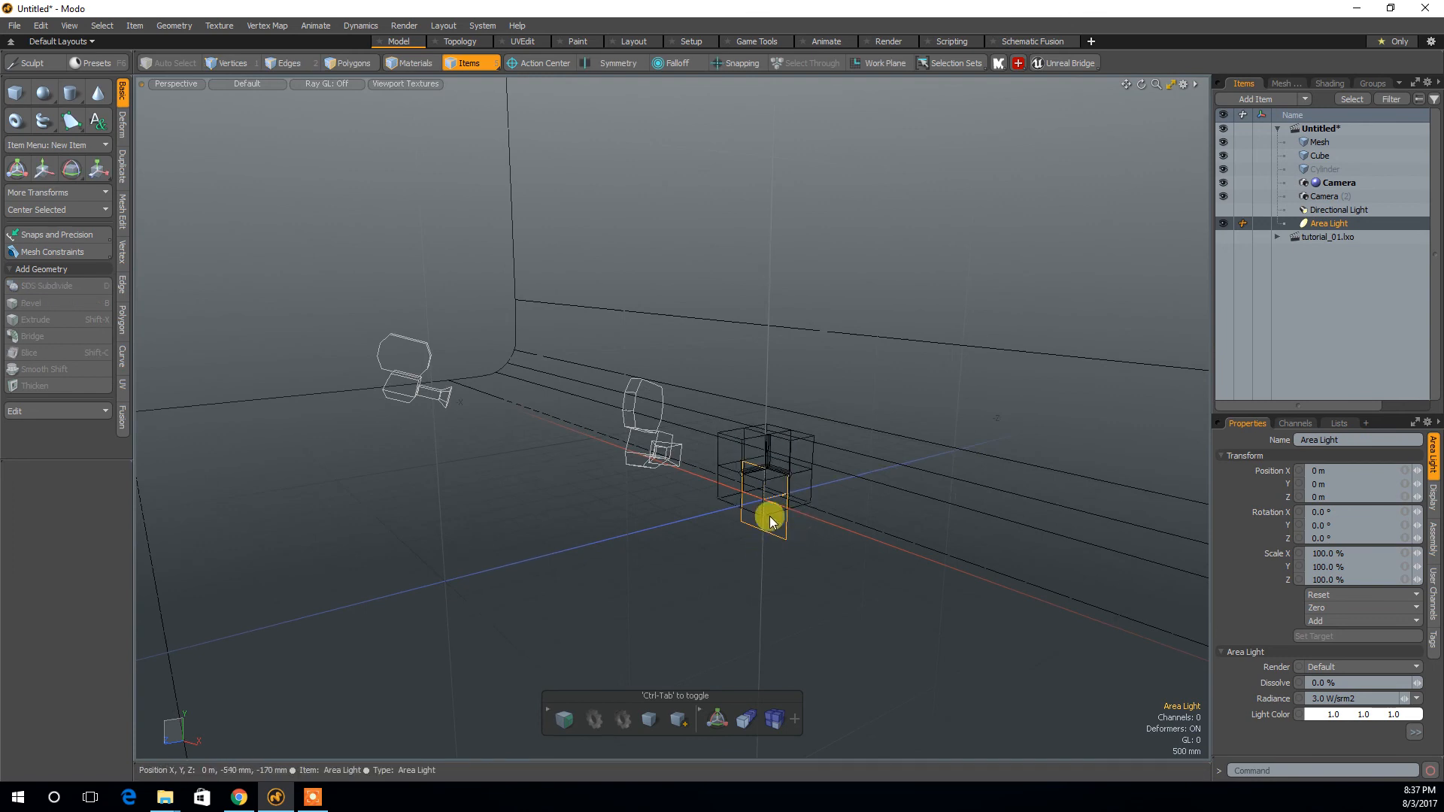
Rotate the area light to about -75.8° around X so it faces down, and raise it above the cube.
key("e")
left_click_drag(719, 468, 14, 567)
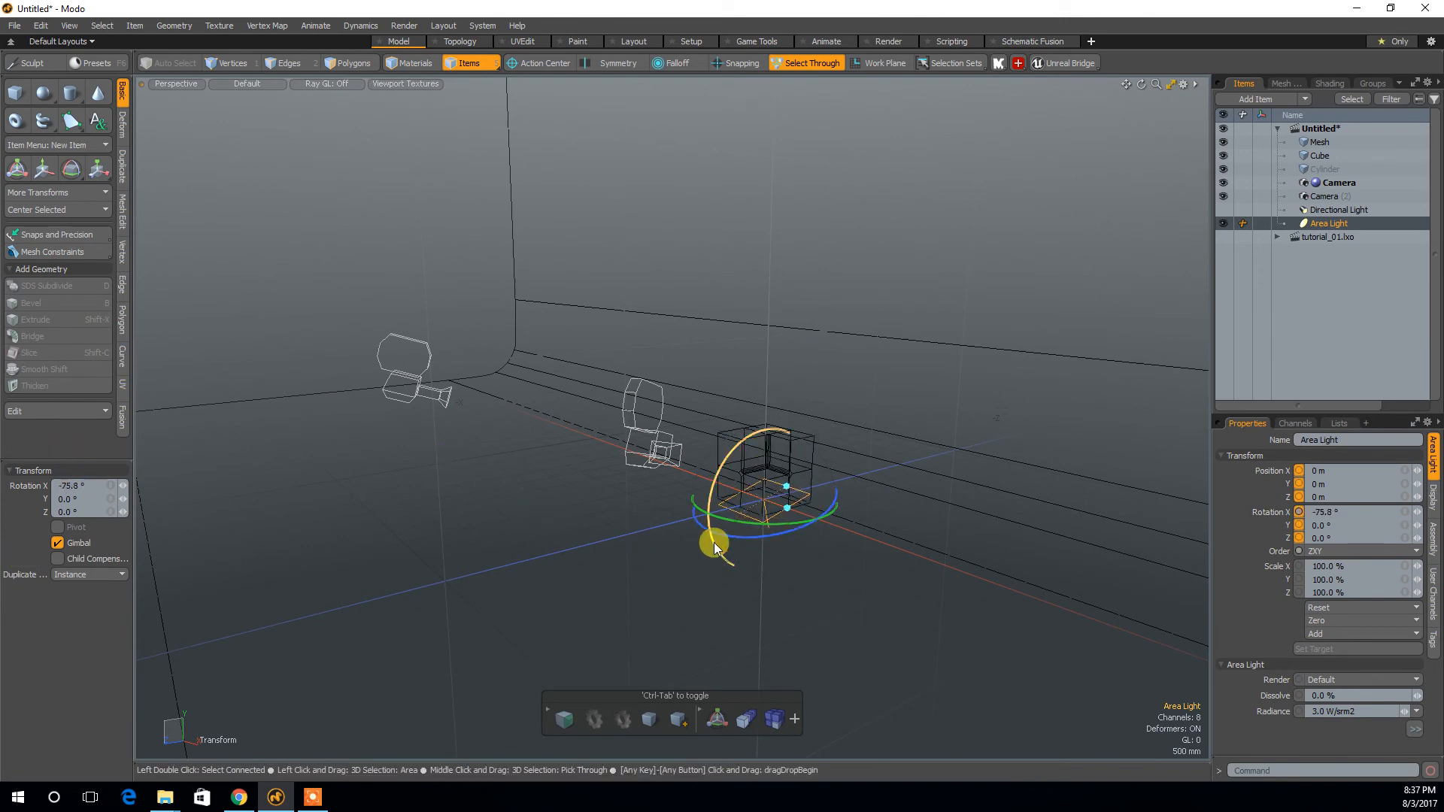
key("w")
left_click_drag(764, 441, 769, 255)
Enlarge the area light to about 5.04 m by 3.81 m and adjust it to about Y 3.2 m, Z 1.39 m, X rotation -73.8°.
left_click_drag(775, 499, 743, 220, "alt")
left_click_drag(744, 299, 734, 241)
left_click_drag(790, 331, 896, 323)
left_click_drag(919, 490, 802, 367, "alt")
left_click_drag(654, 548, 662, 593)
left_click_drag(745, 661, 1048, 571, "alt")
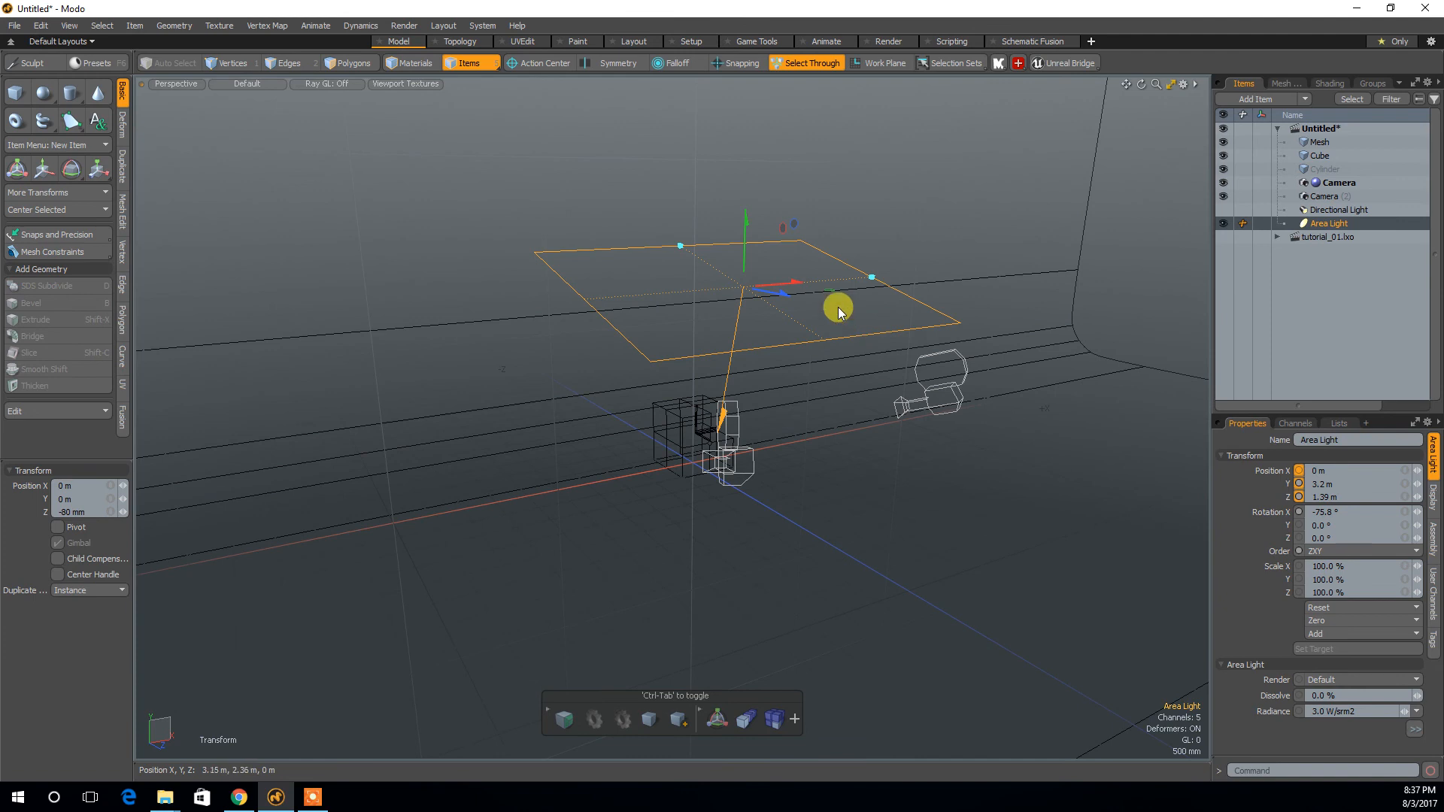
key("e")
left_click_drag(781, 254, 783, 301)
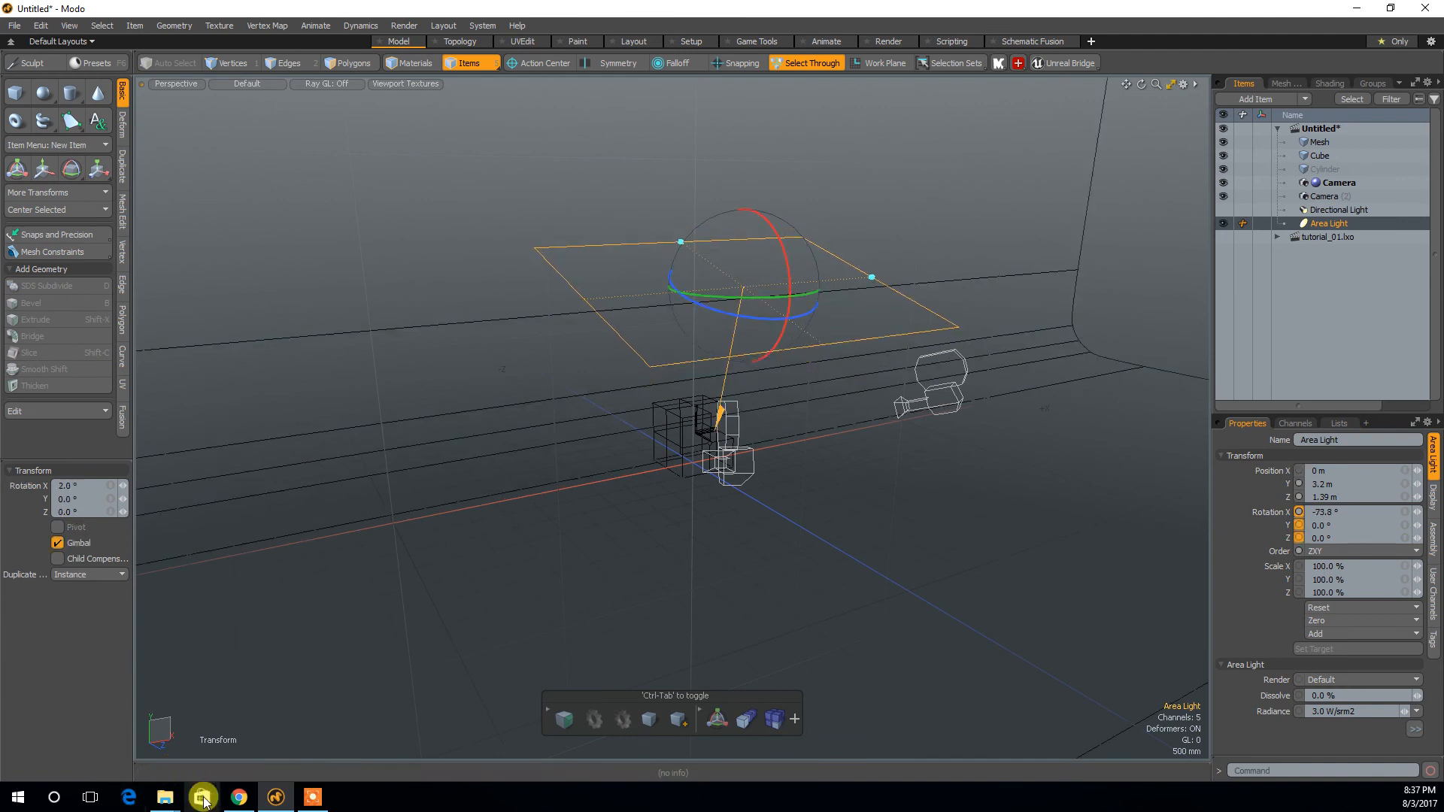
Switch to Chrome, examine the studio lighting setup image results including the Simple Studio Lighting Setup photo, and return to Modo.
left_click(239, 797)
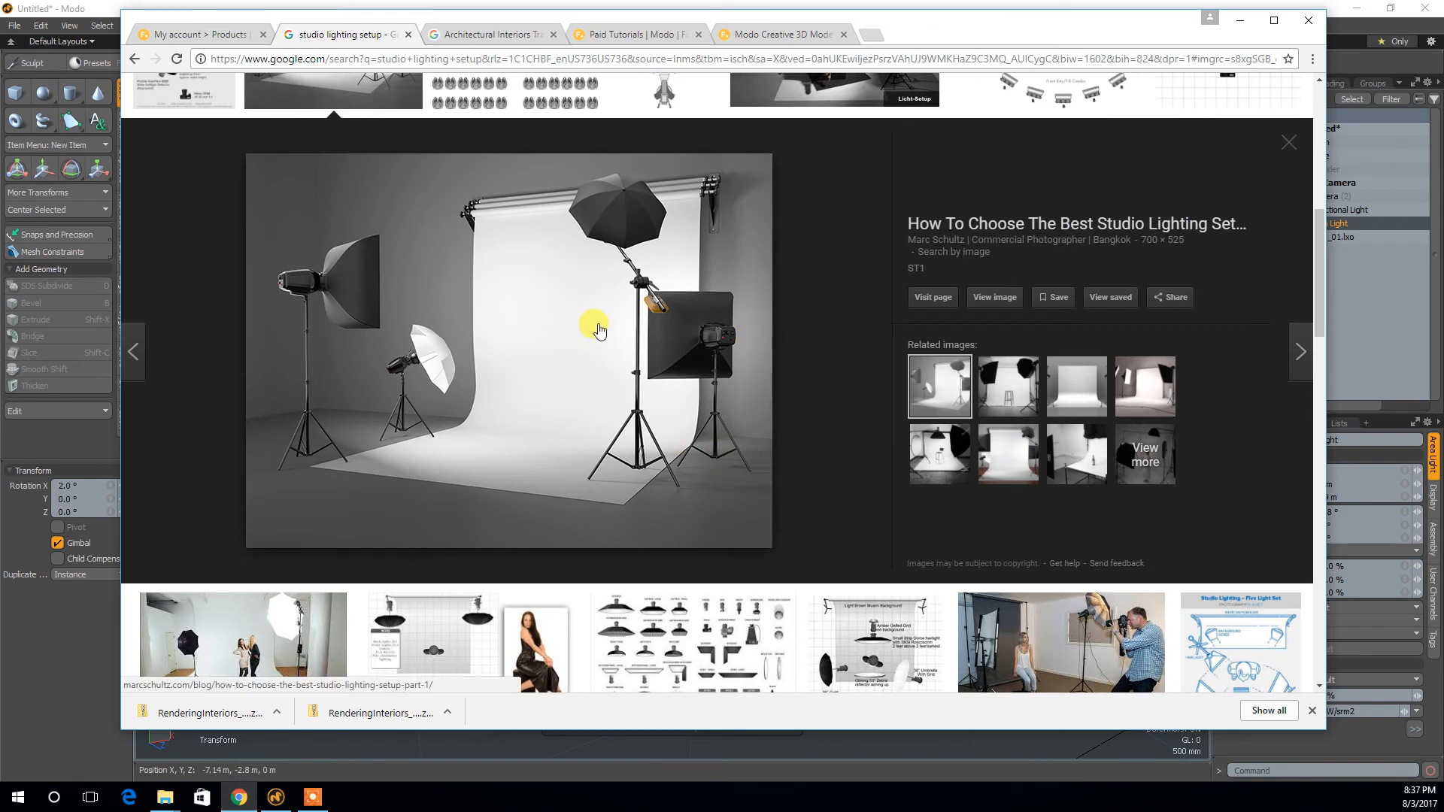
scroll(590, 322, "up", 3)
scroll(407, 435, "down", 1)
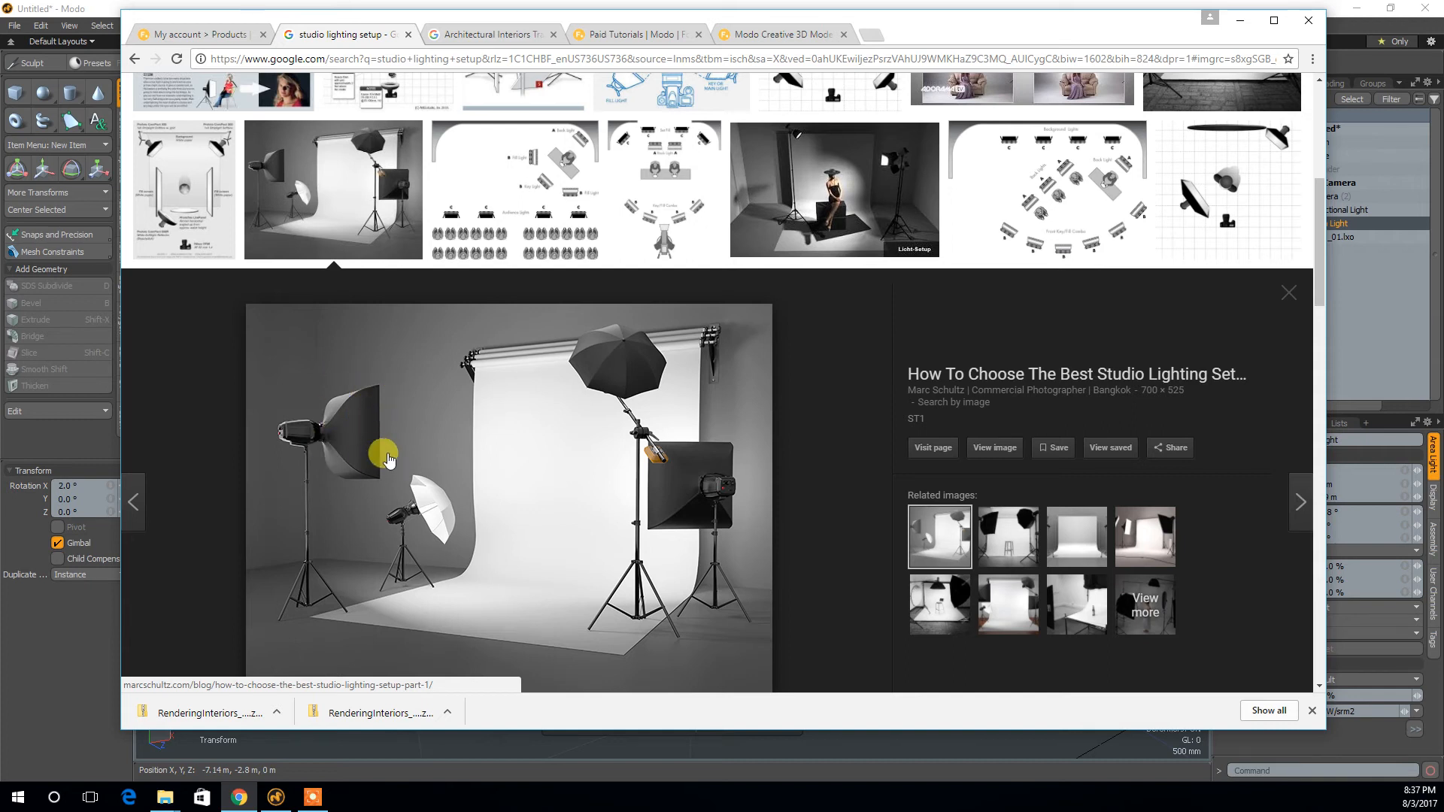
scroll(1045, 561, "down", 8)
scroll(1045, 561, "down", 1)
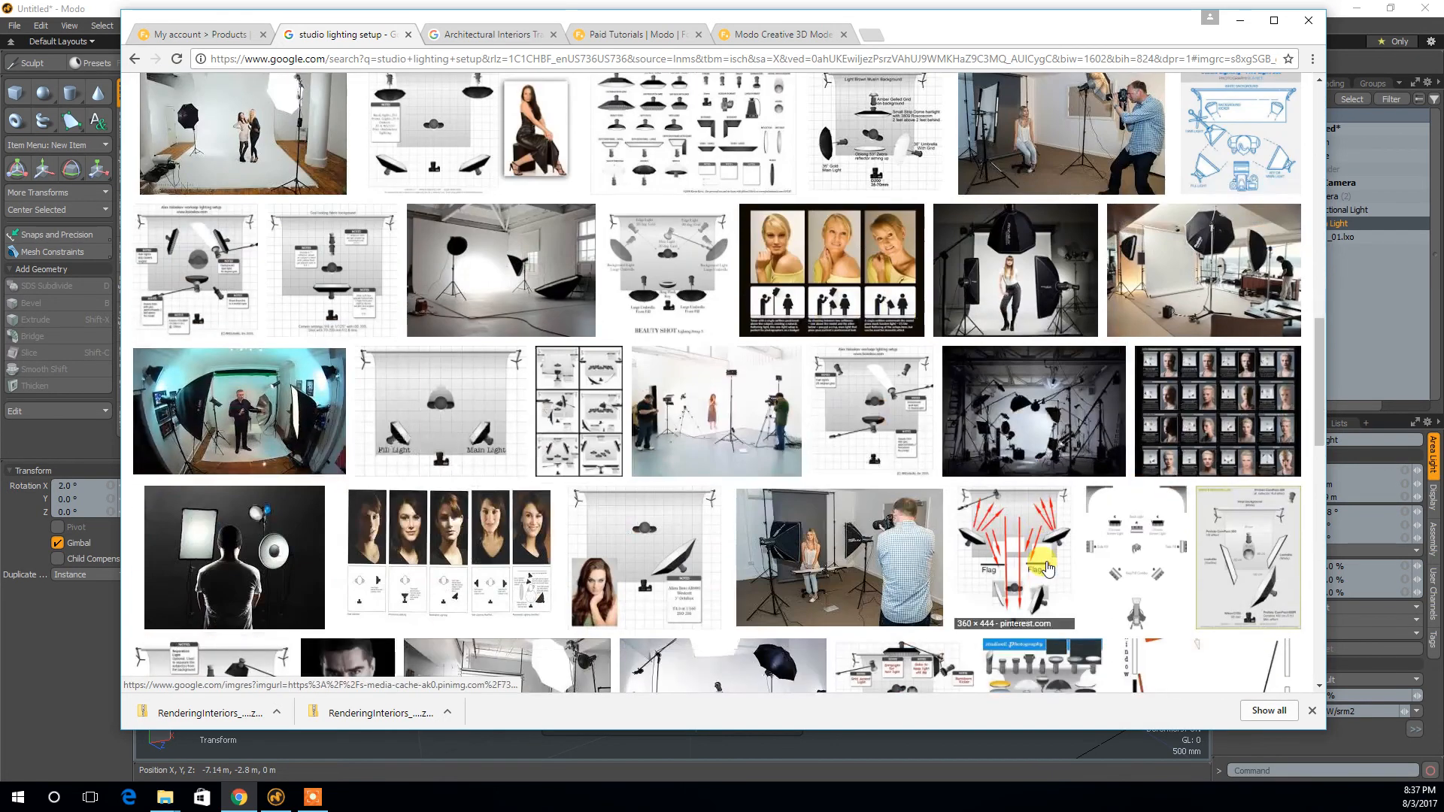
left_click(551, 286)
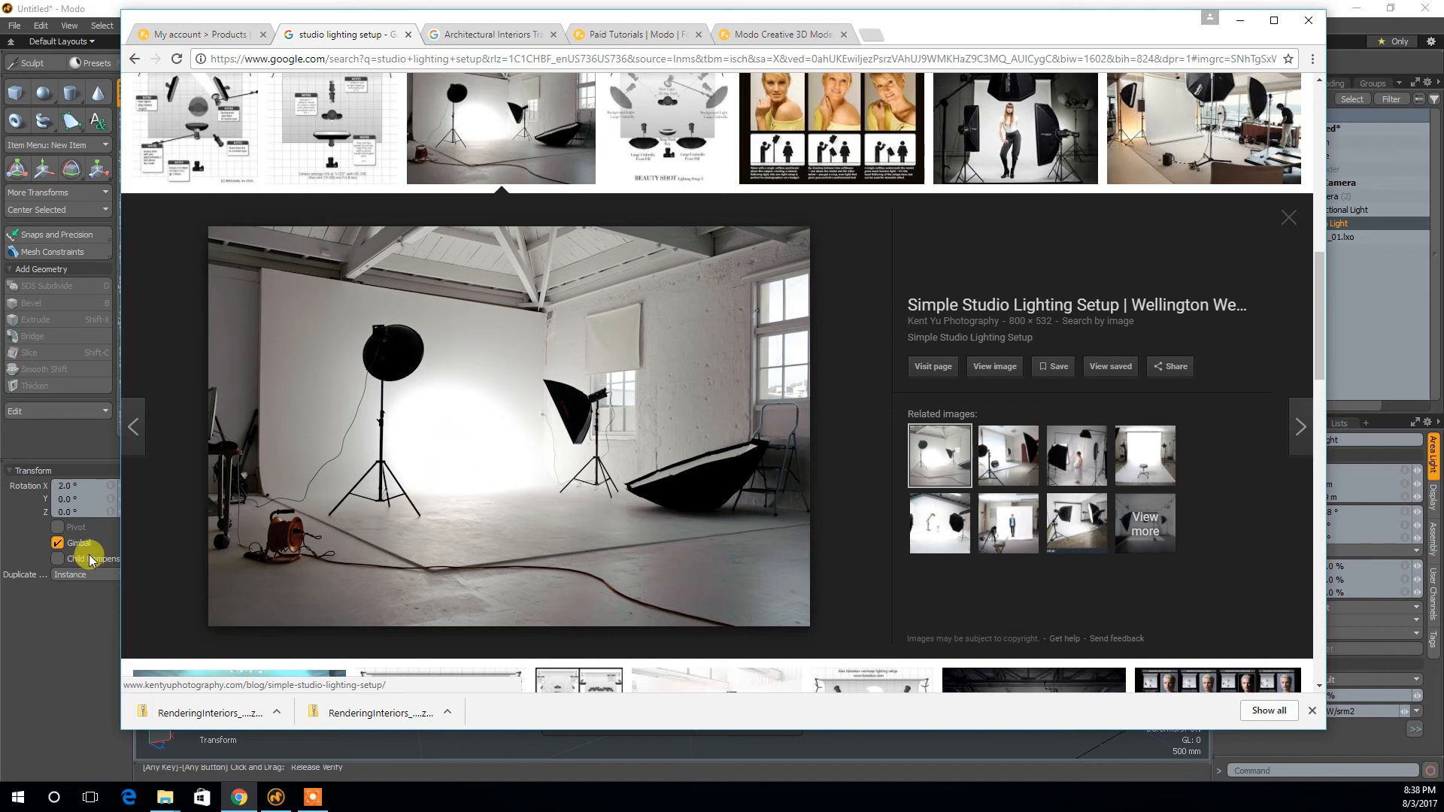
left_click(91, 635)
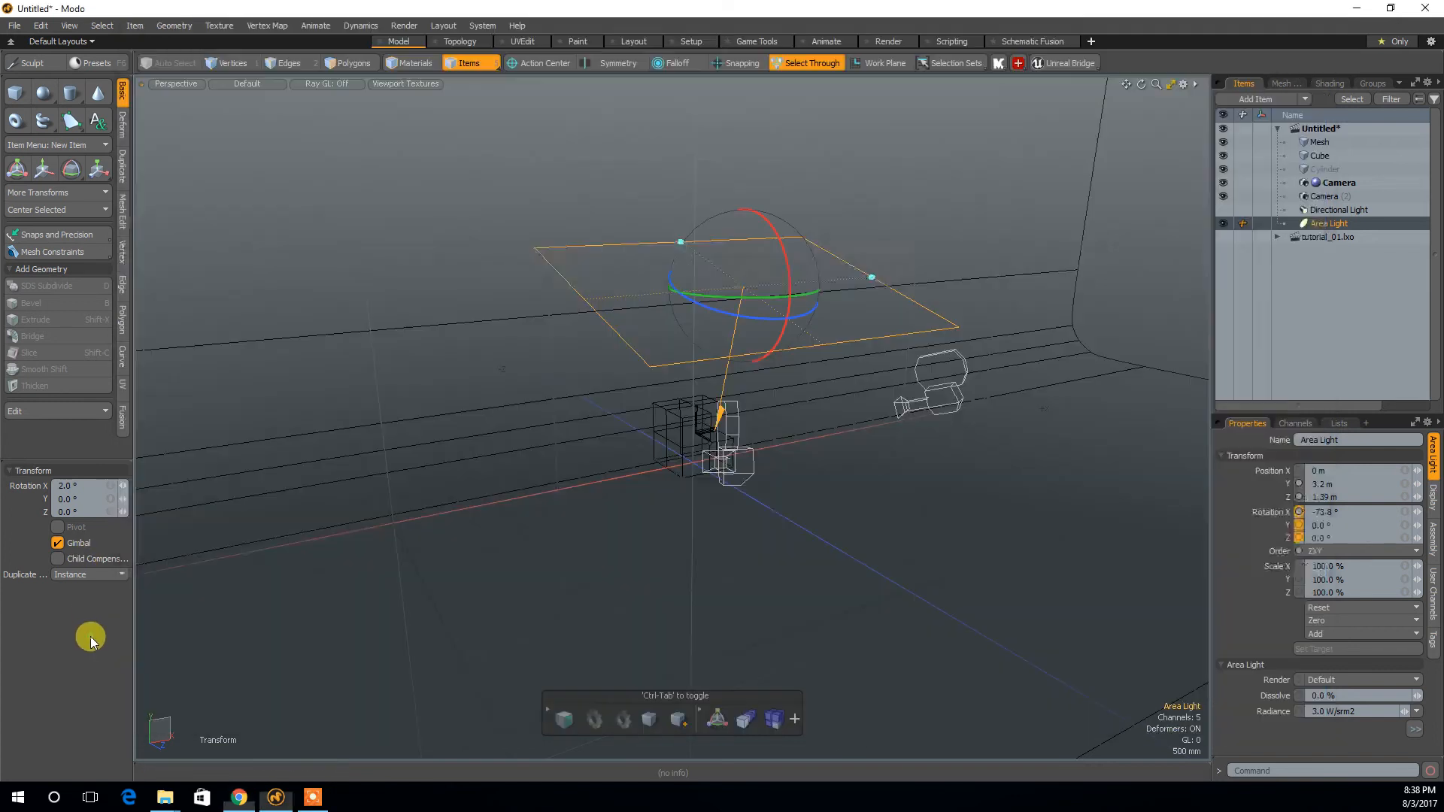
Resume the preview in the Render layout and compare the directional light with the area light by swapping their visibility.
left_click(894, 42)
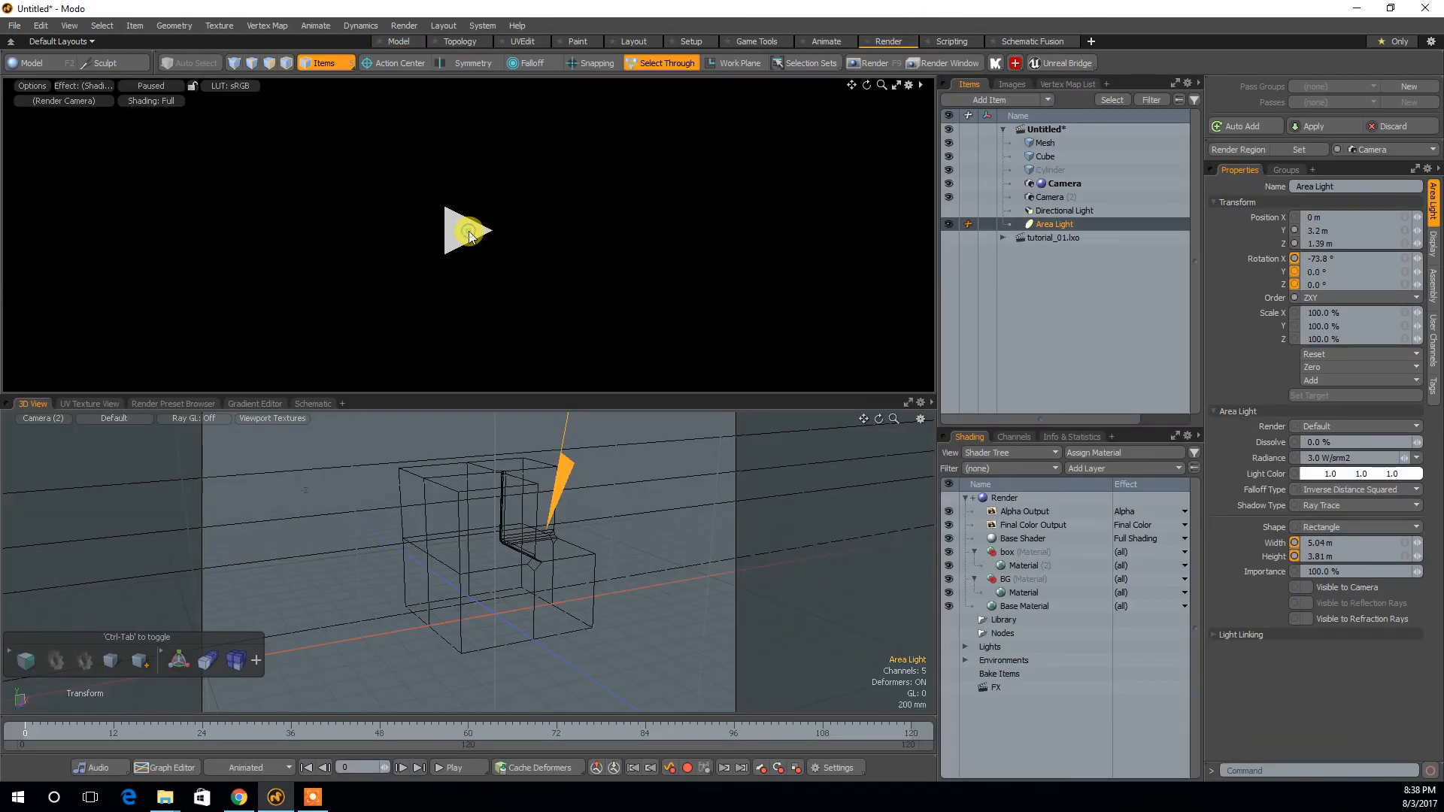
left_click(468, 241)
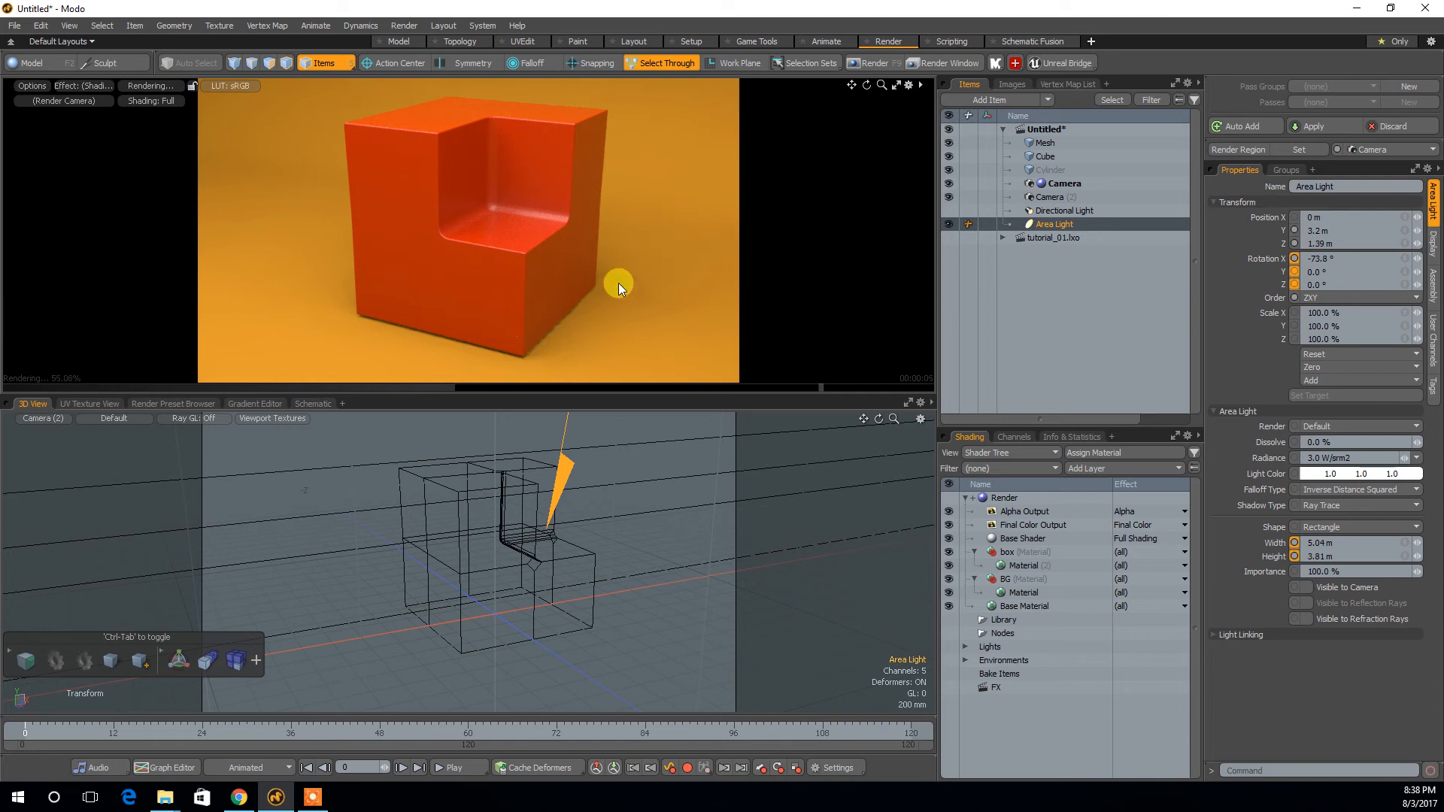
left_click(949, 211)
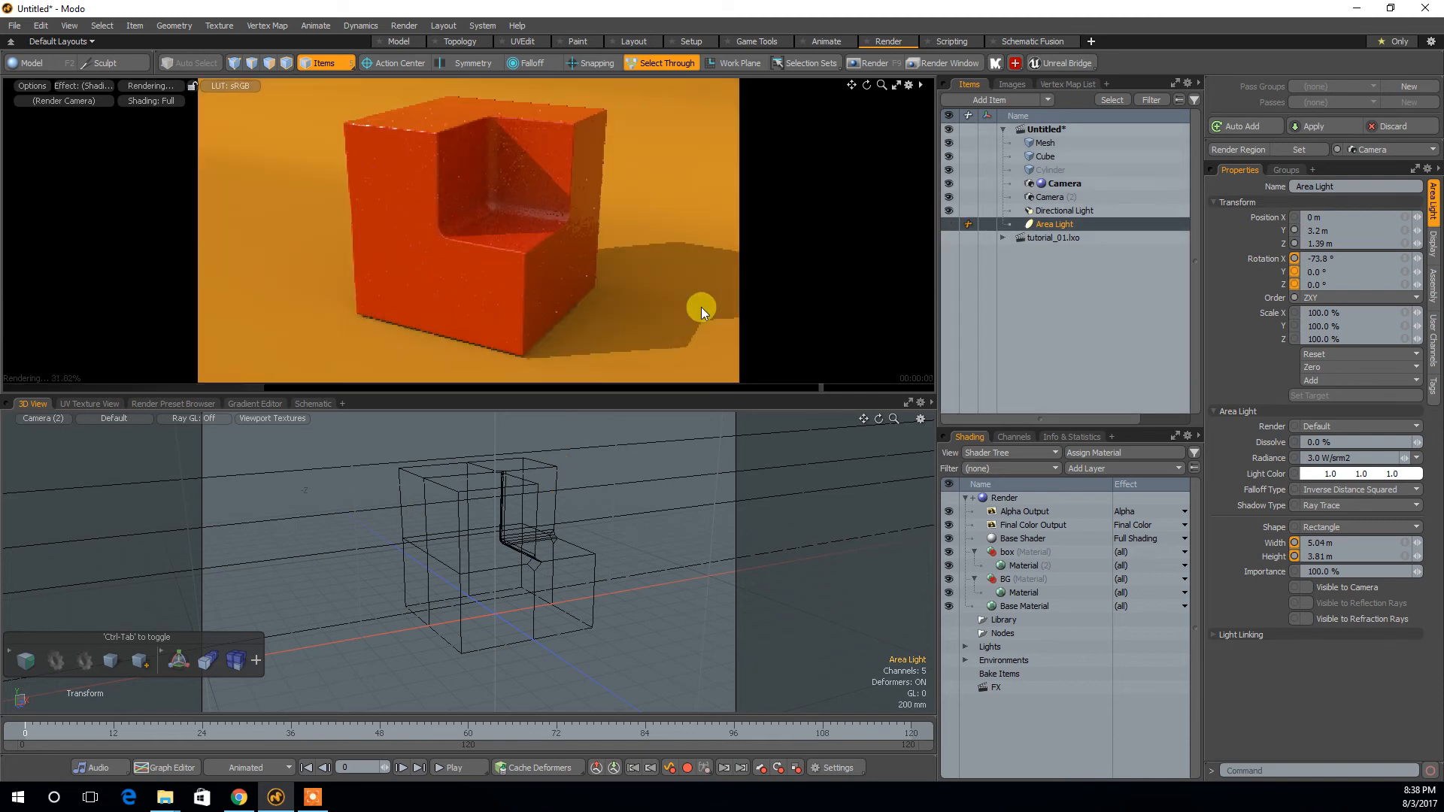
left_click(948, 224)
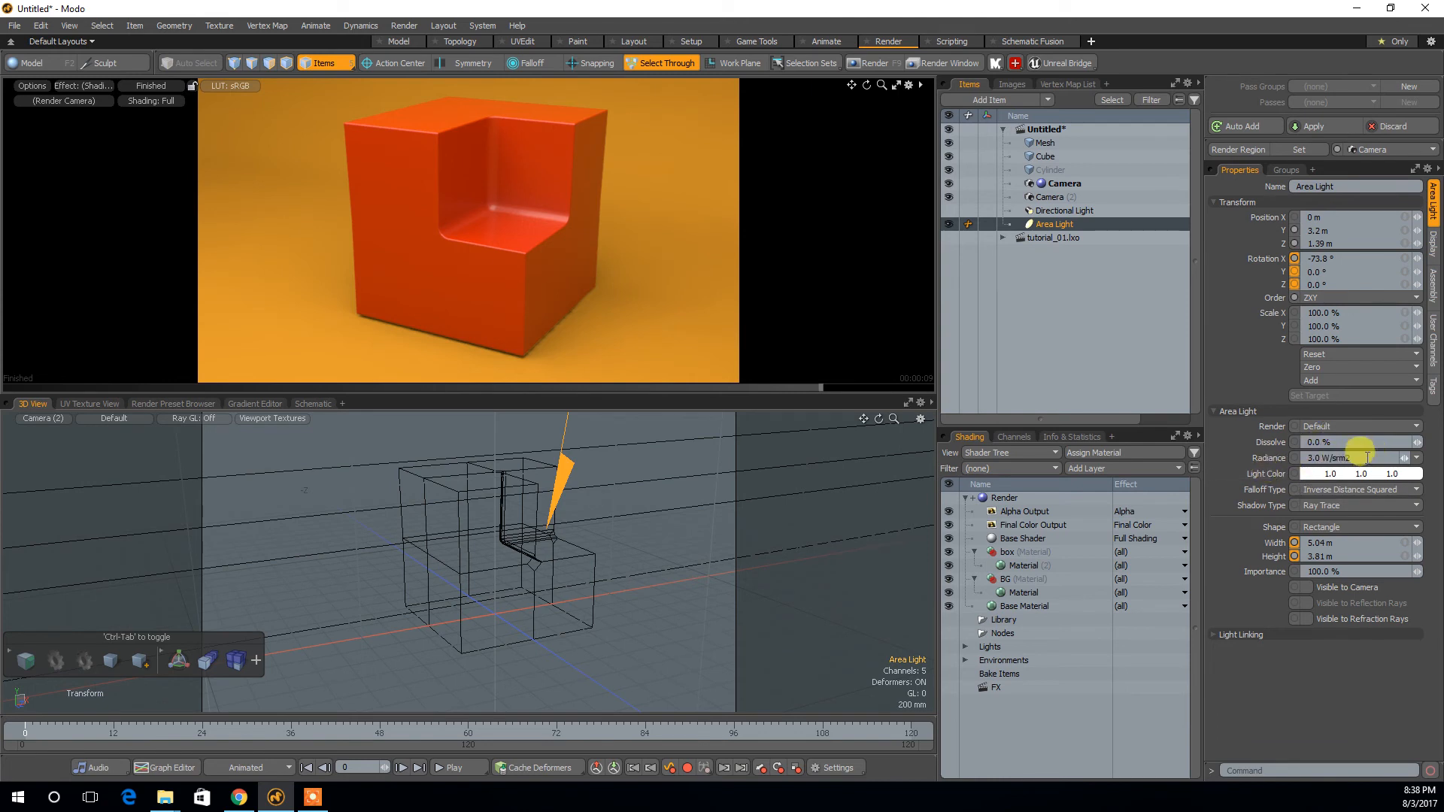
Set the area light's color to a warm peach of about RGB 1.0, 0.74, 0.62.
left_click(1311, 479)
mouse_move(975, 372)
left_mouse_down()
mouse_move(1005, 368)
mouse_move(979, 356)
mouse_move(991, 368)
left_mouse_up()
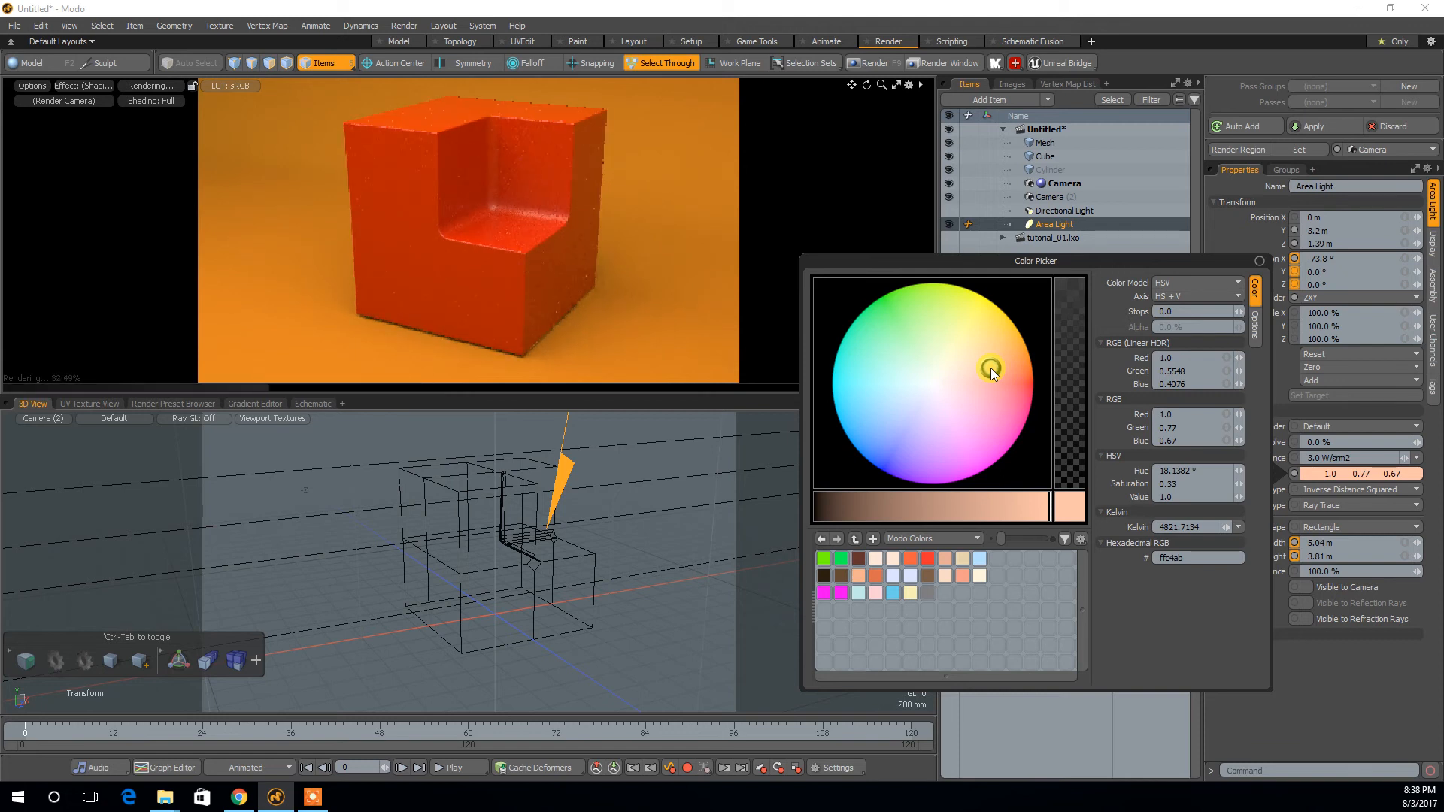
left_click_drag(990, 368, 996, 368)
left_click(1360, 695)
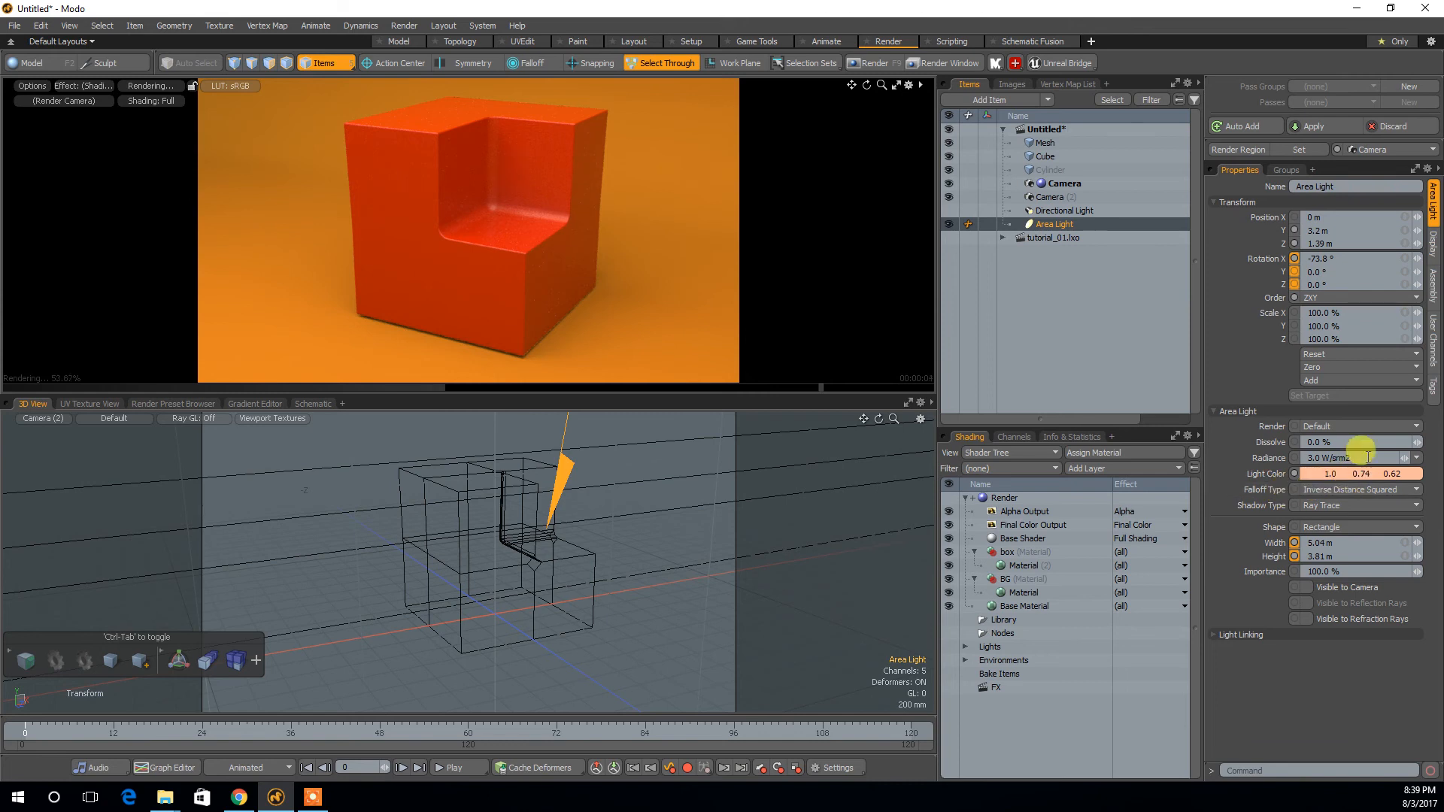
Compare a near-white color on the area light, then set it to a light peach of about RGB 1.0, 0.83, 0.72.
left_click(1315, 475)
left_click_drag(942, 381, 935, 385)
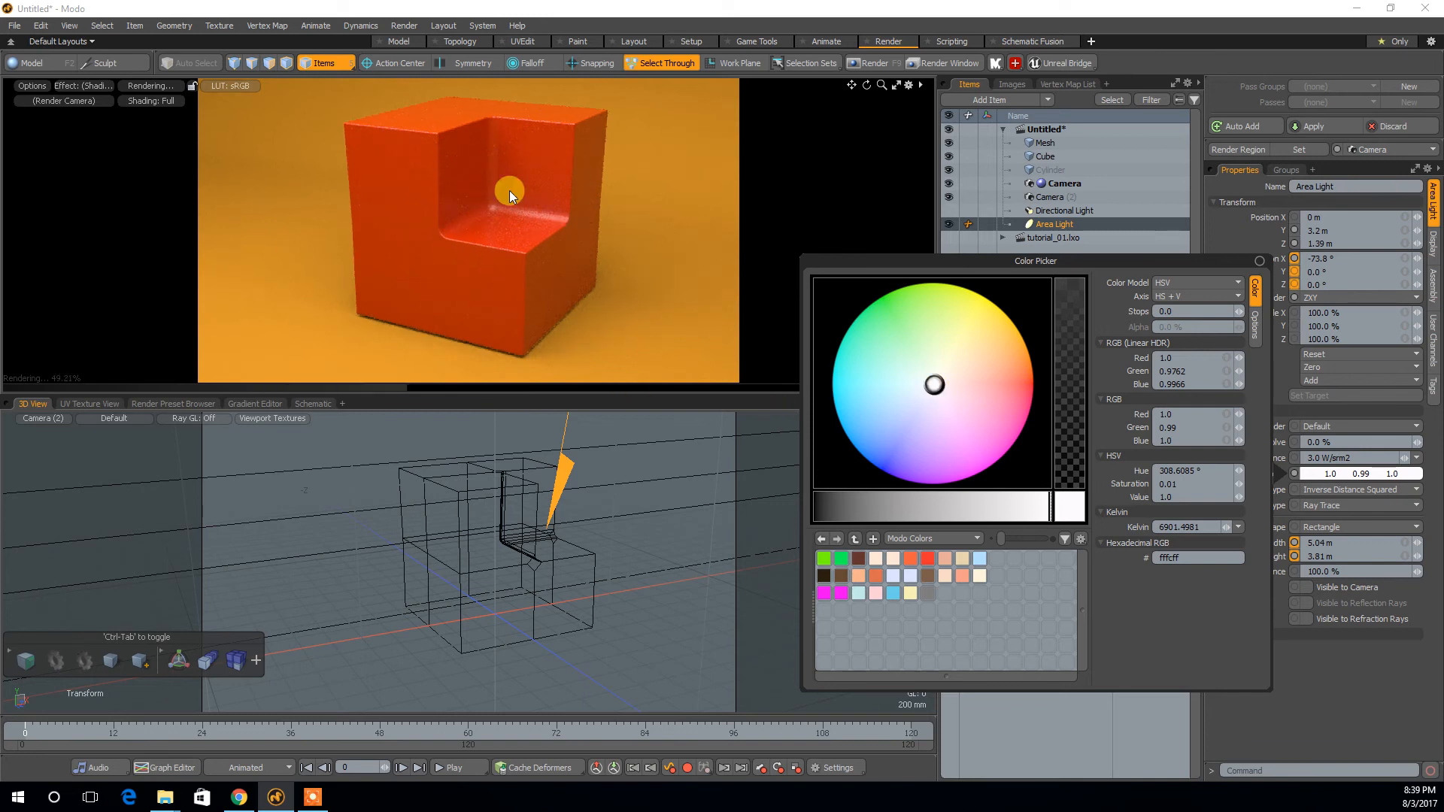
left_click_drag(954, 383, 982, 364)
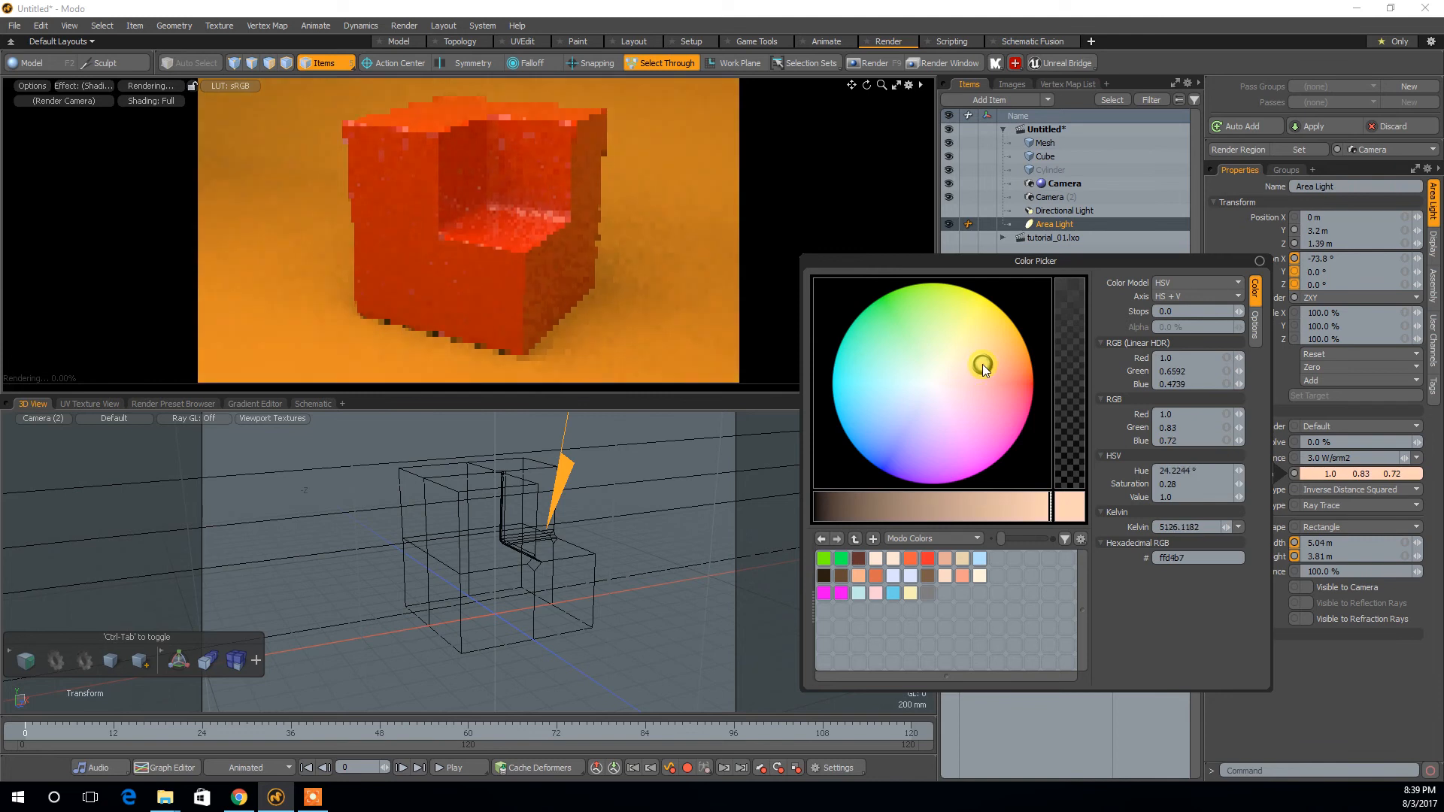
left_click(1333, 690)
Try a lower radiance for the area light and undo the change.
left_click_drag(1302, 455, 1436, 453)
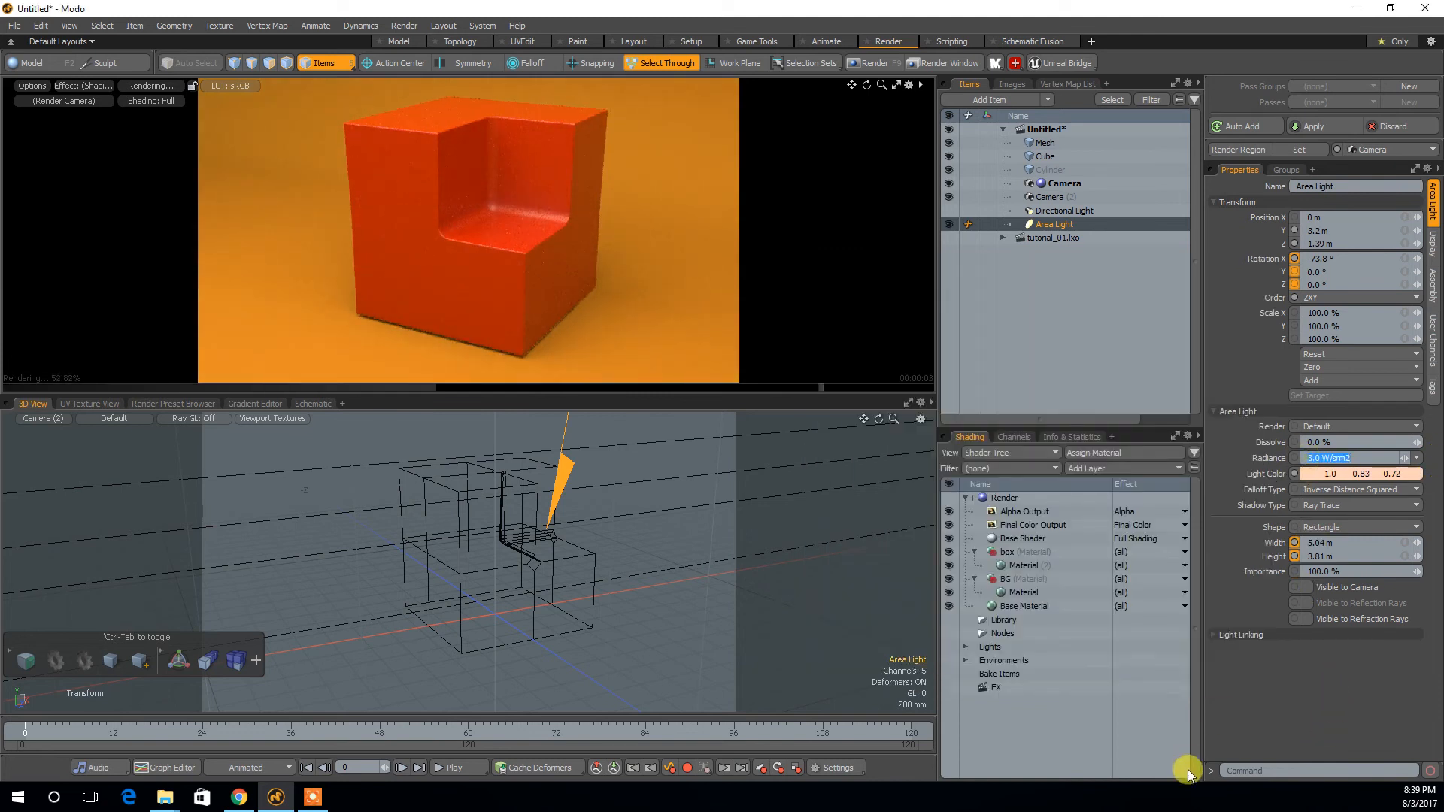
key("Return")
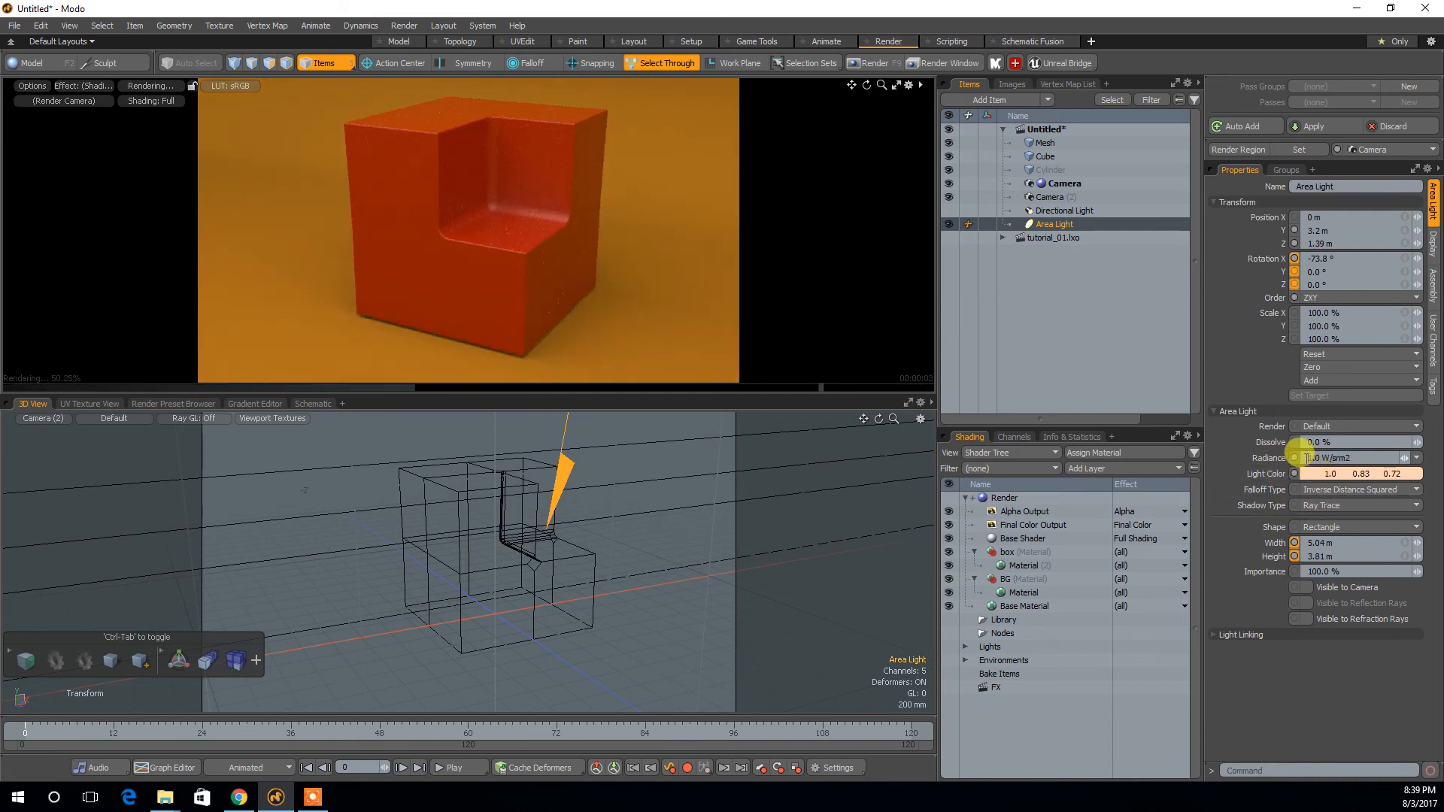
key("ctrl+z")
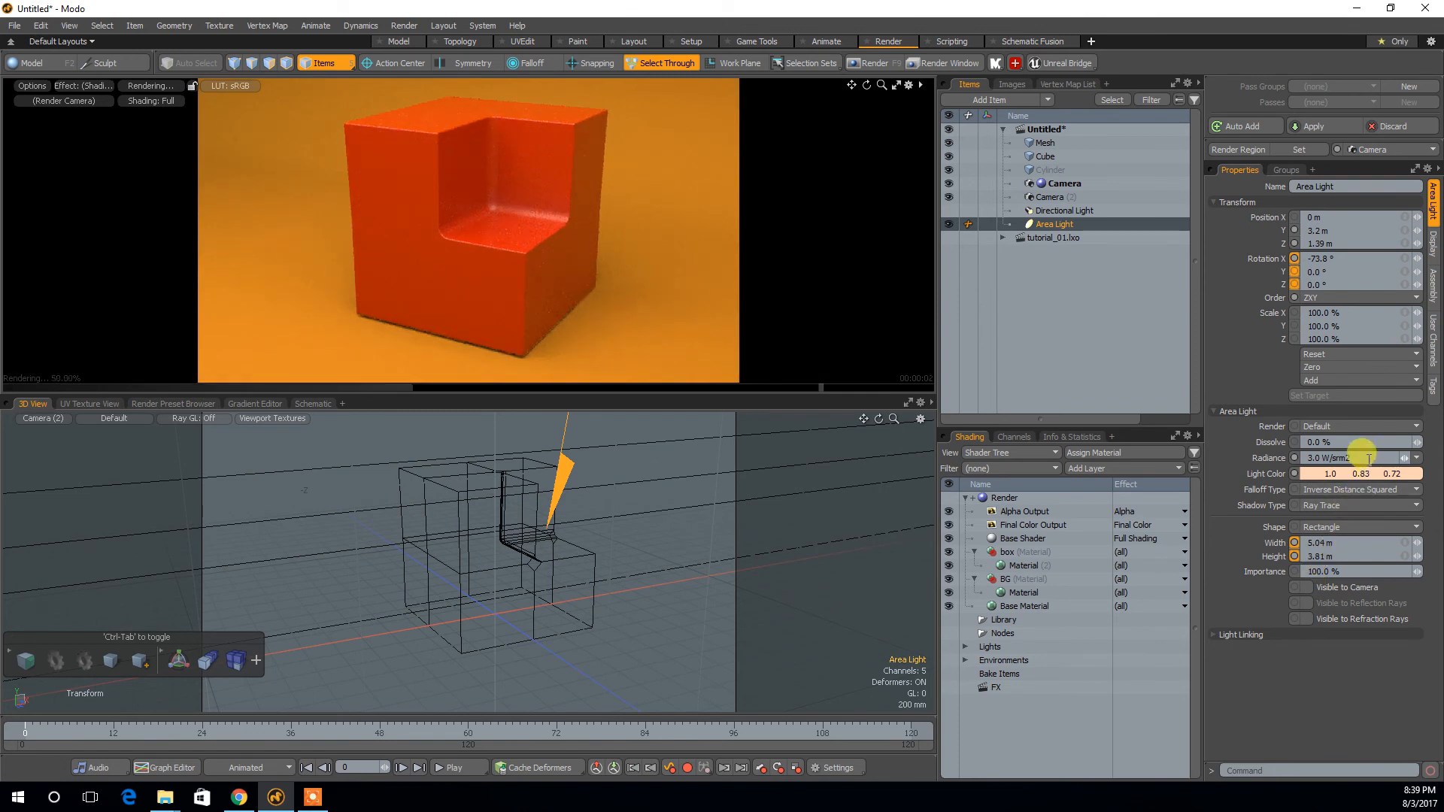
Set the area light's radiance to 1.5 W/srm2.
type("1.")
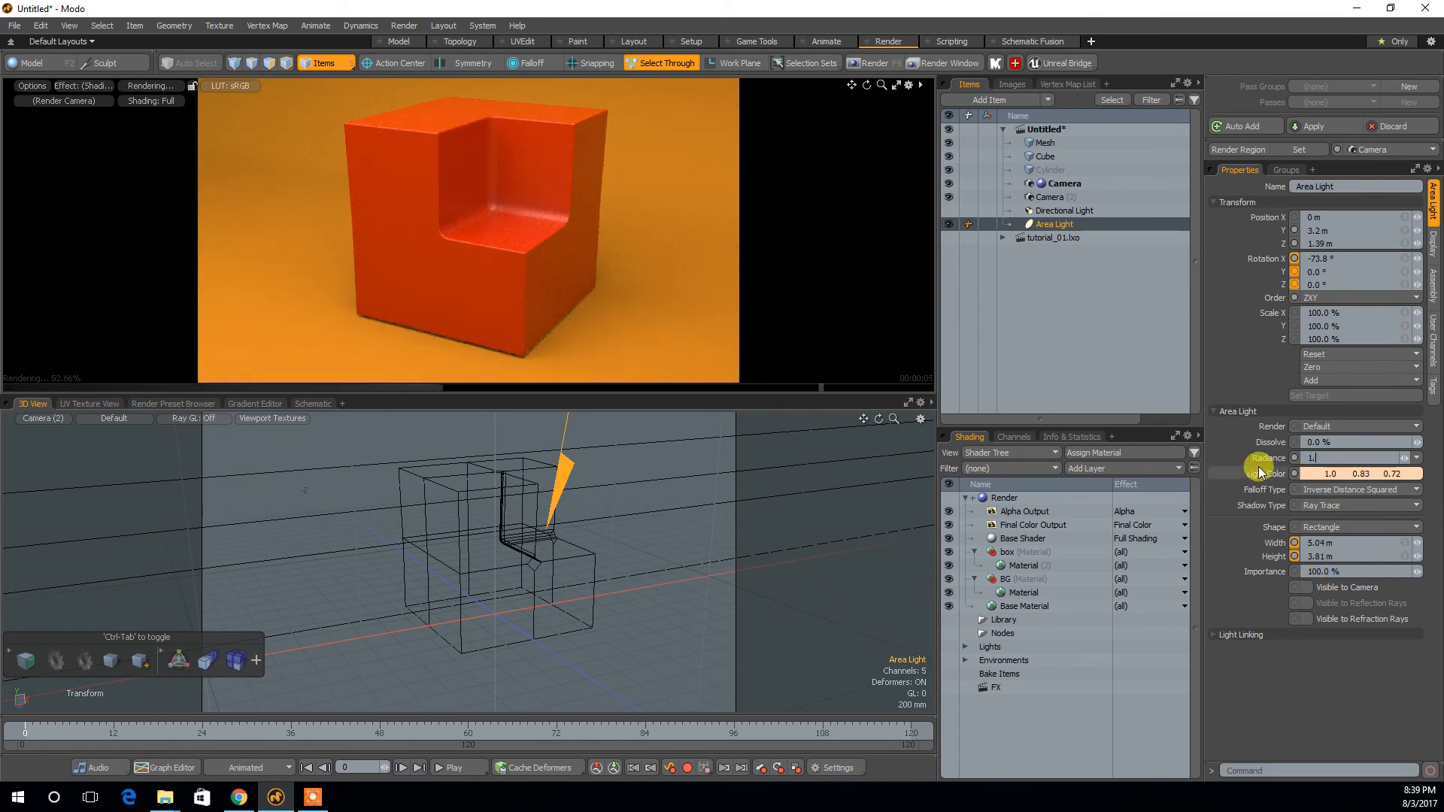
type("5")
key("Return")
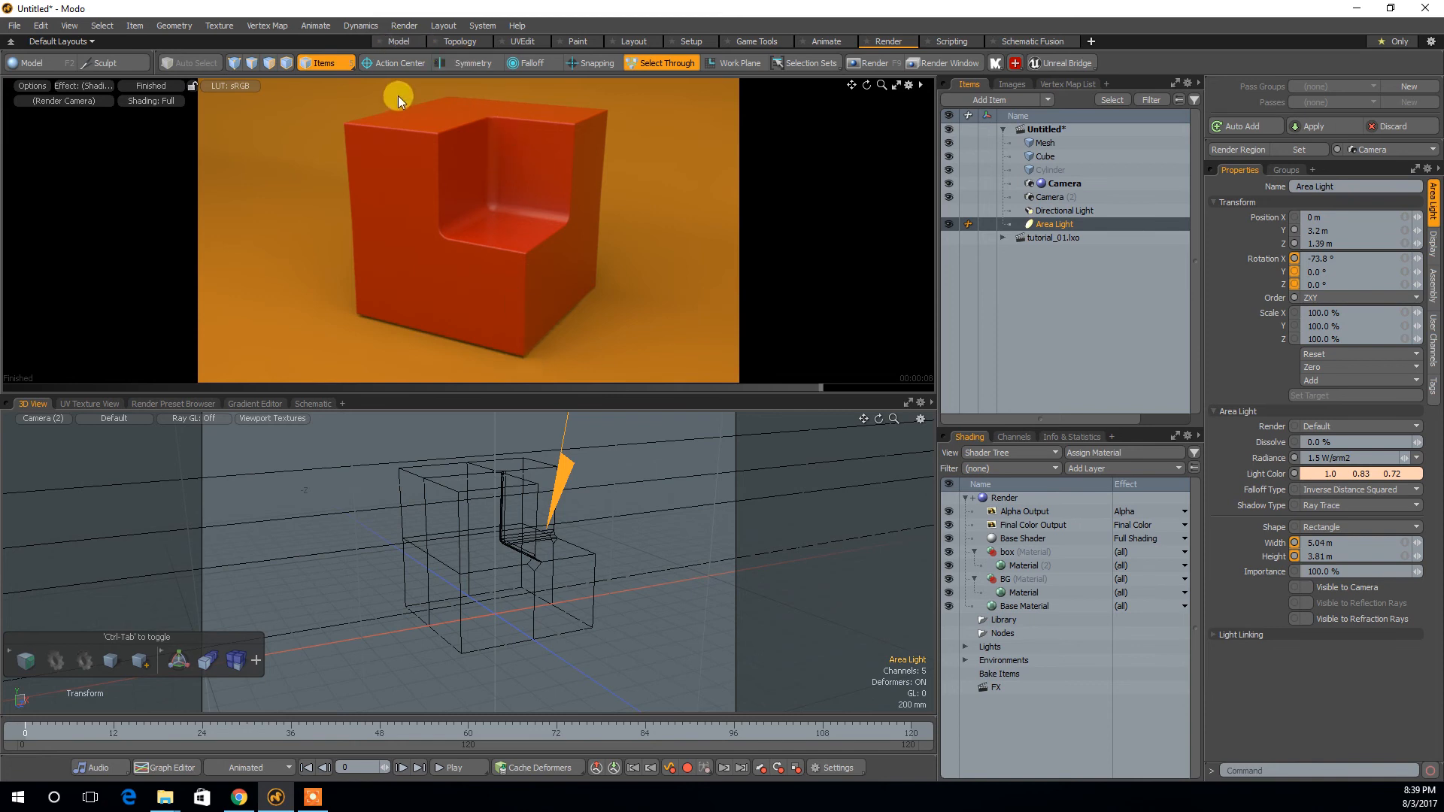
Return to the Model layout and add a spot light to the scene.
left_click(399, 42)
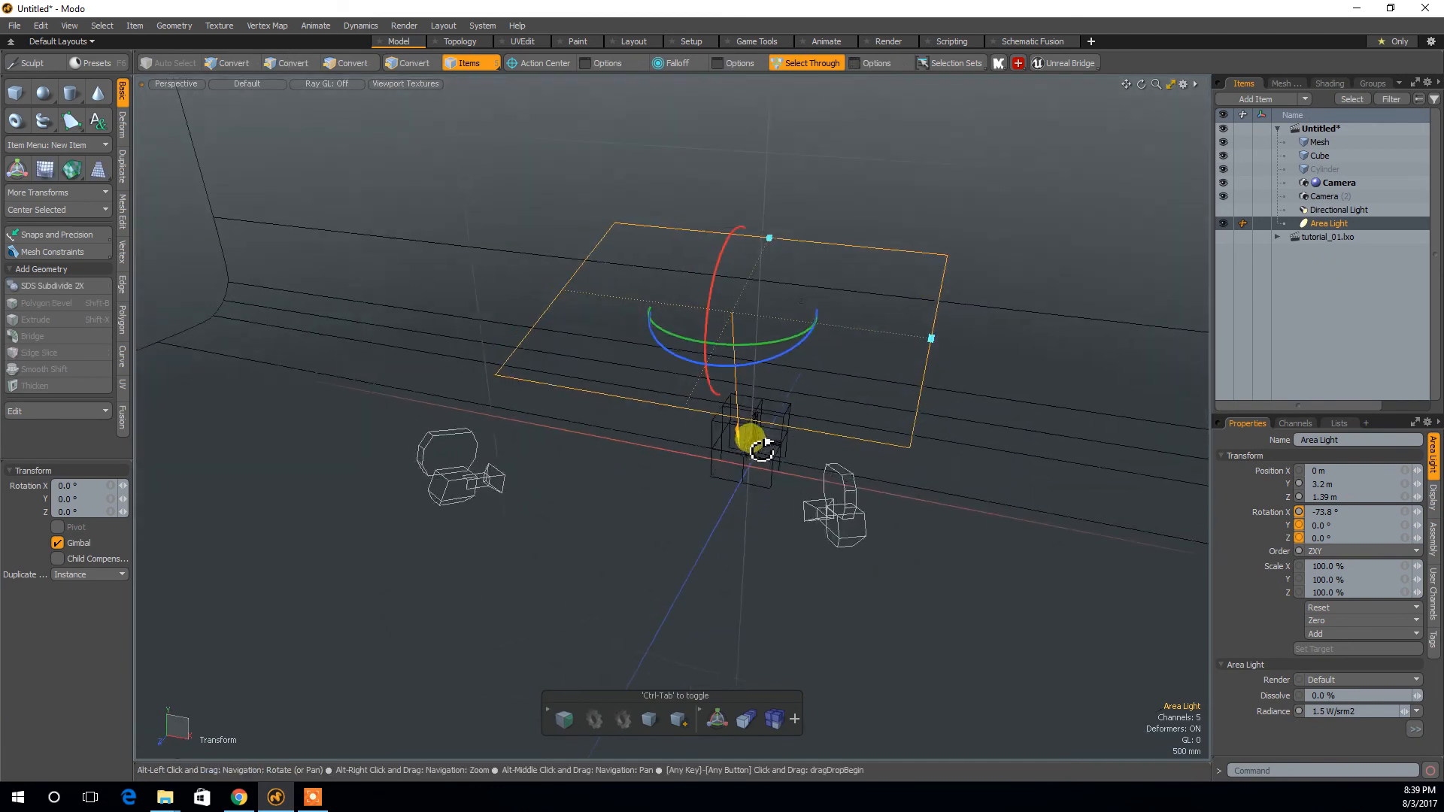
left_click(1299, 99)
mouse_move(1312, 111)
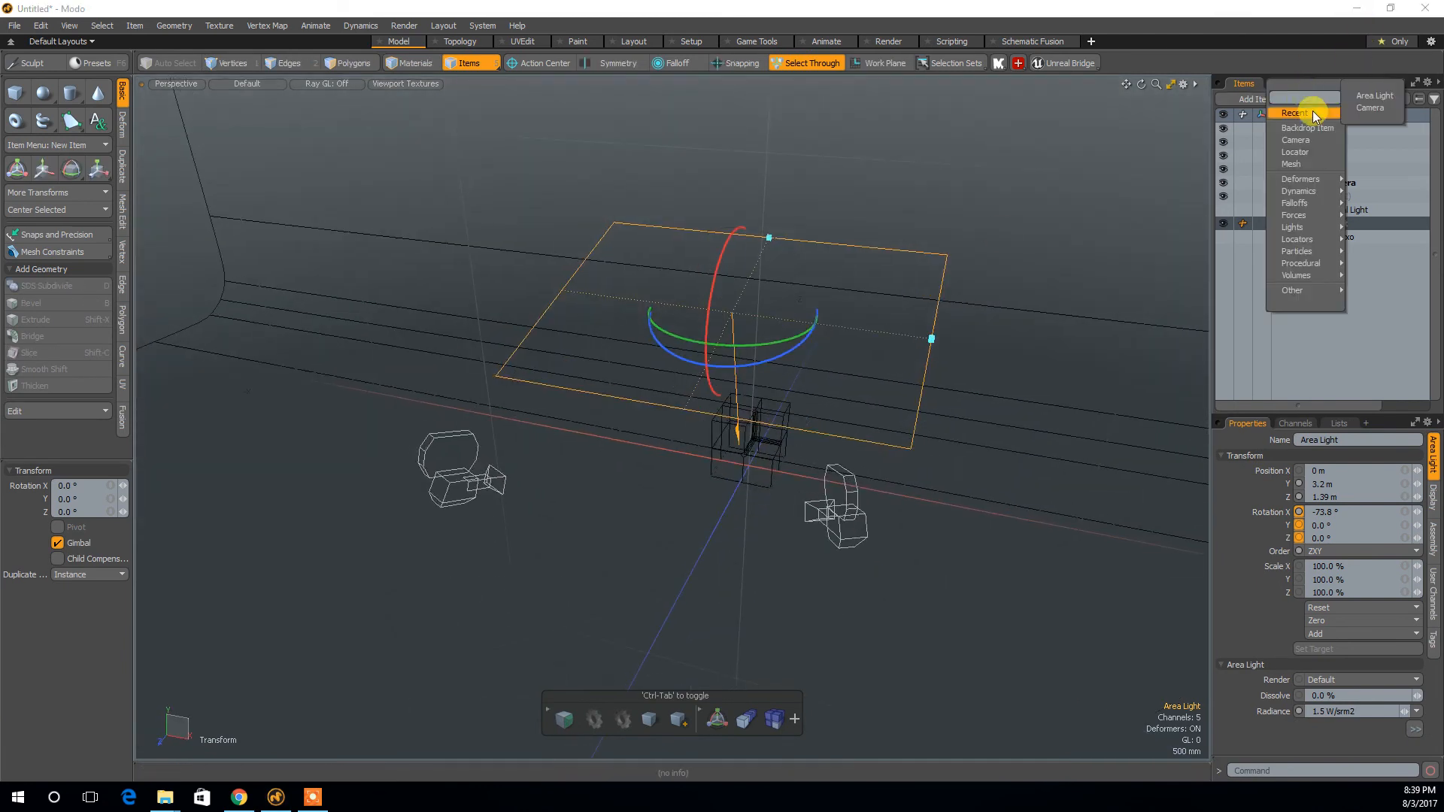
mouse_move(1308, 229)
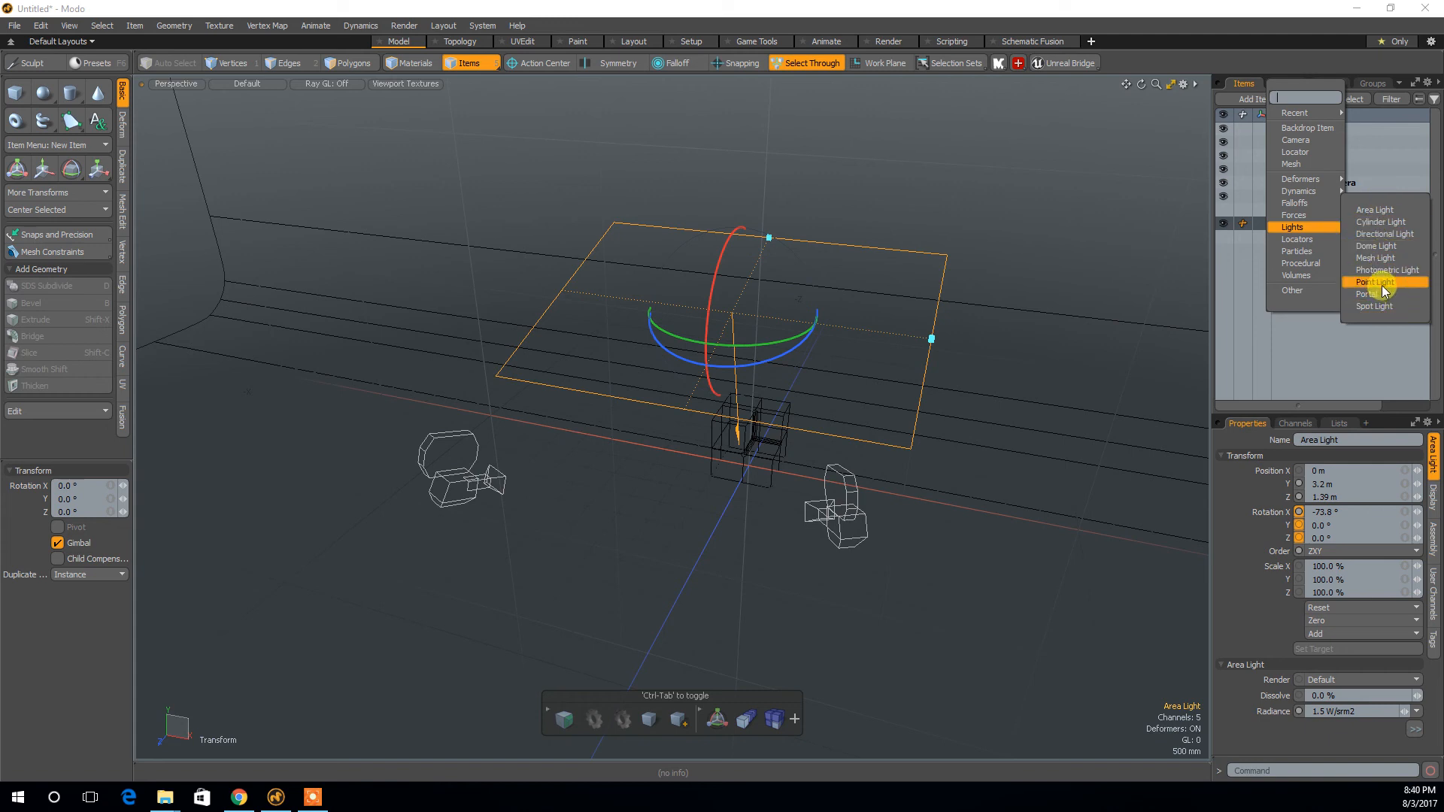
left_click(1373, 309)
Move the spot light in front of and above the cube, to about Y 2.57 m, Z 6.27 m.
left_click_drag(1015, 466, 790, 409, "alt")
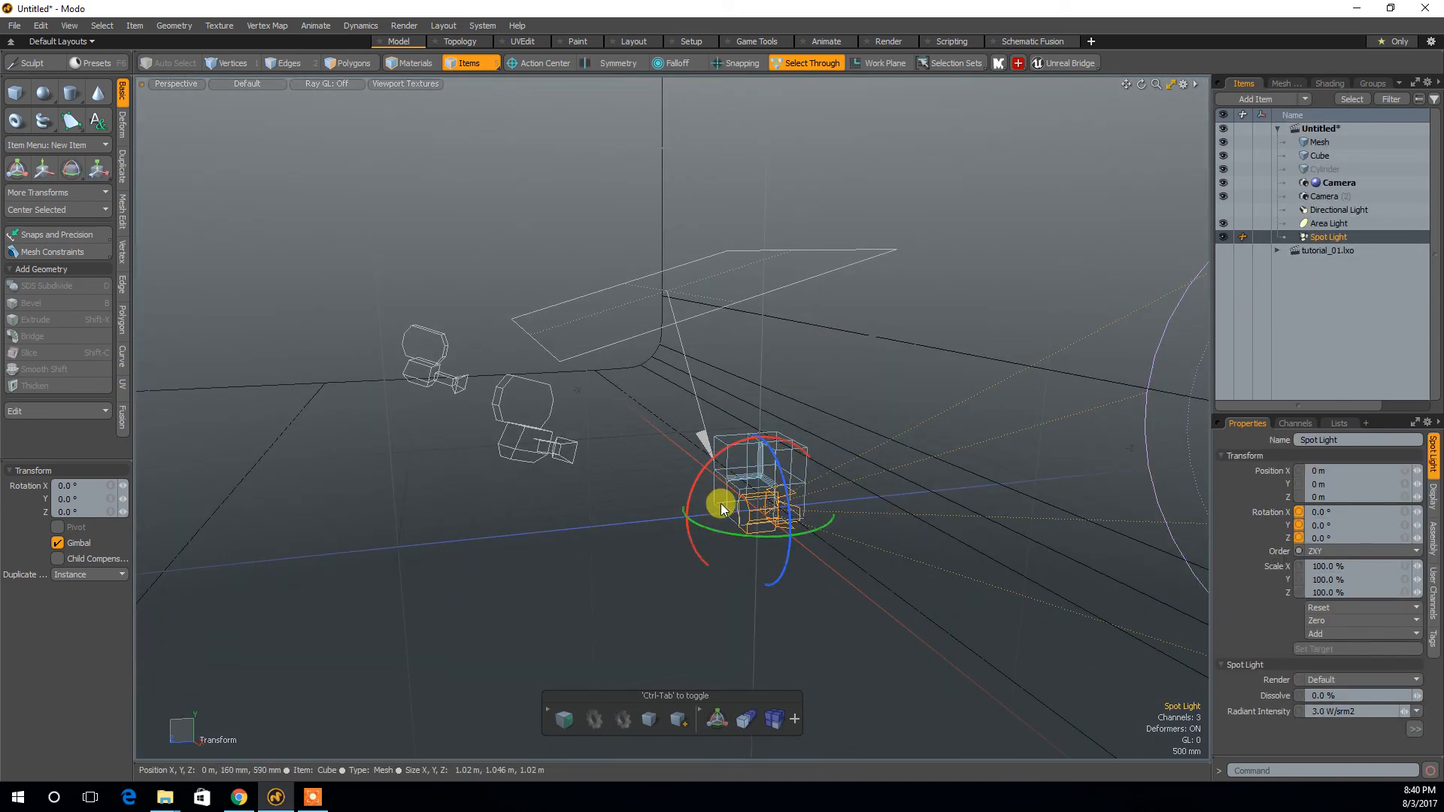
key("w")
left_click_drag(707, 517, 241, 570)
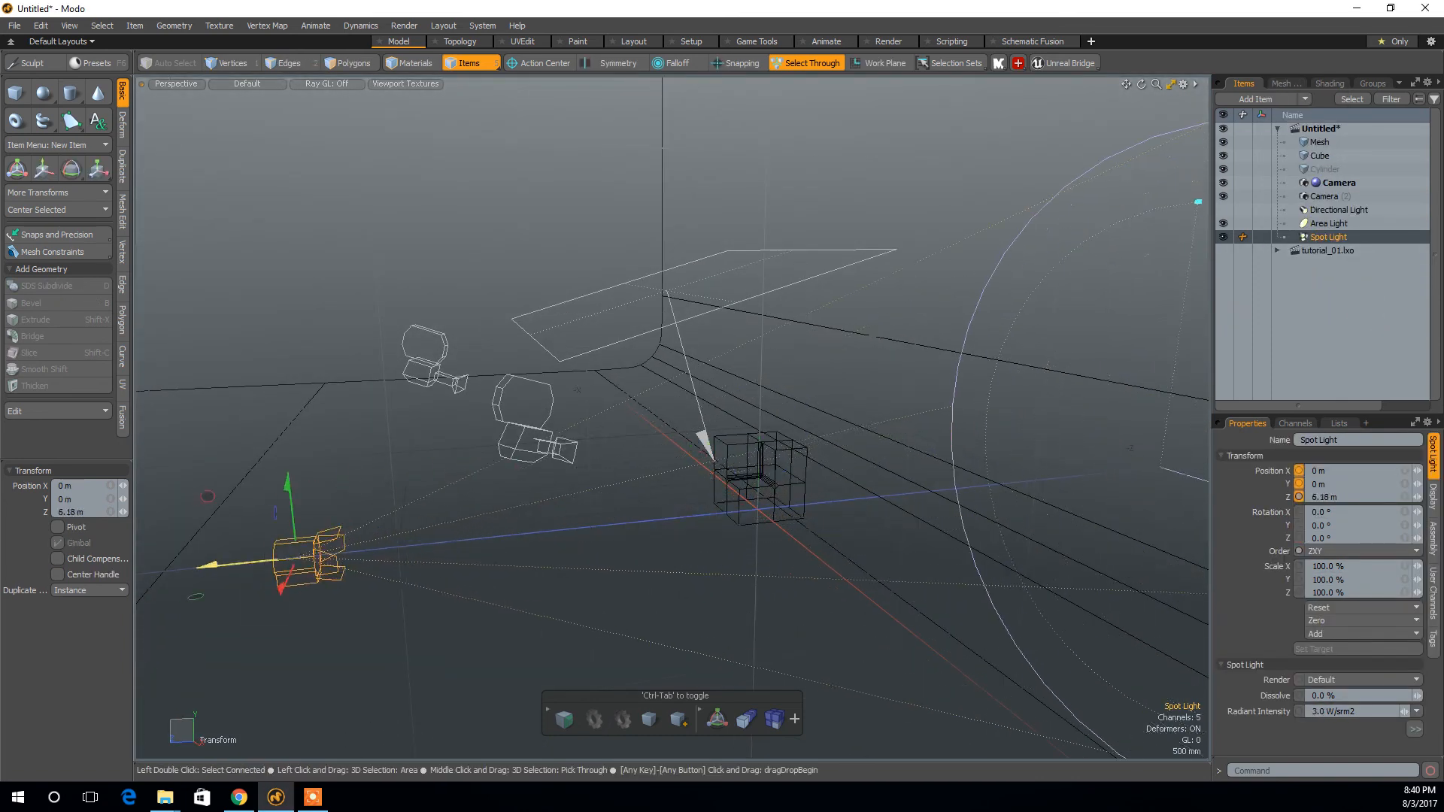
left_click_drag(371, 580, 1154, 351, "alt")
left_click_drag(436, 462, 437, 153)
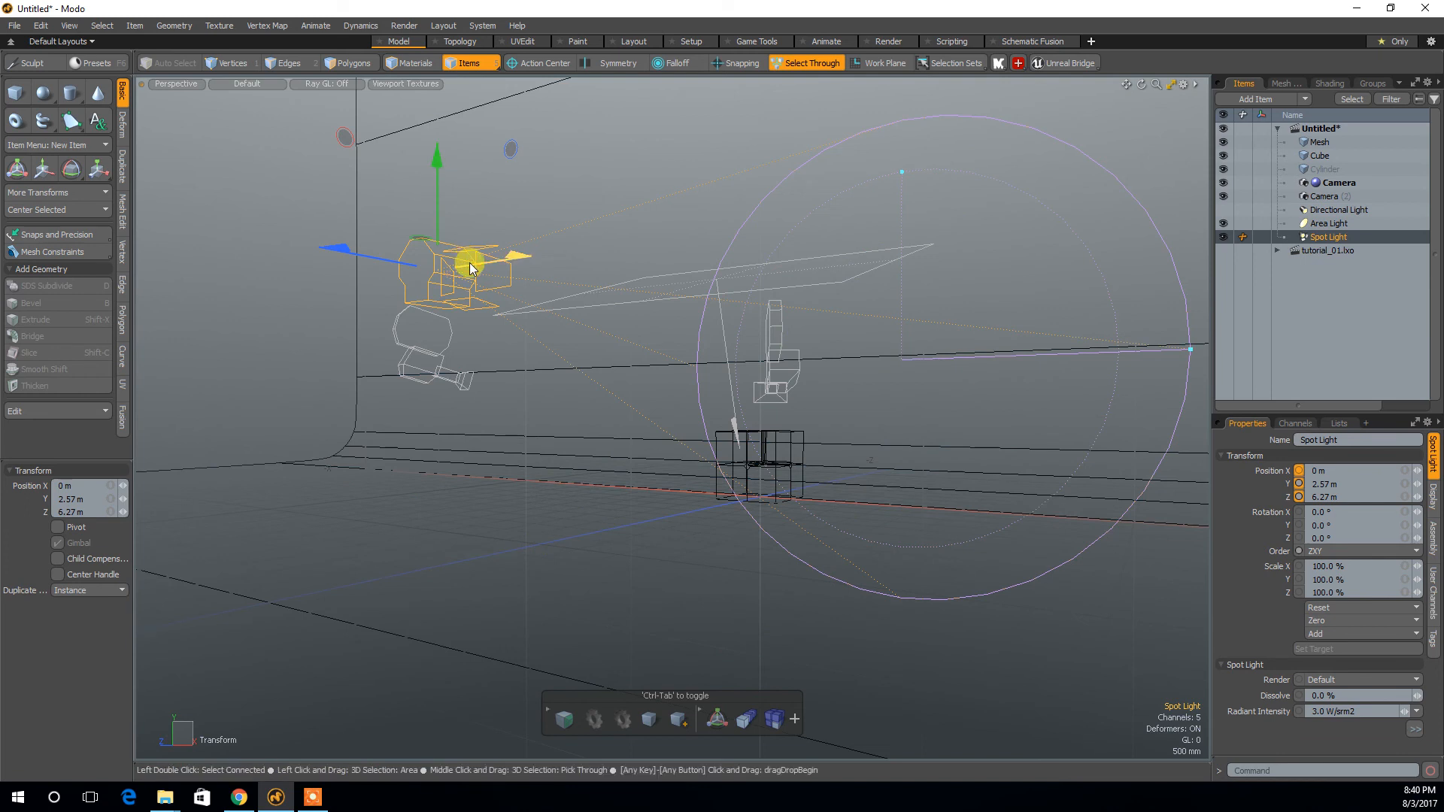
Tilt the spot light down towards the cube to about -13.5° around X.
key("e")
left_click_drag(324, 214, 339, 190)
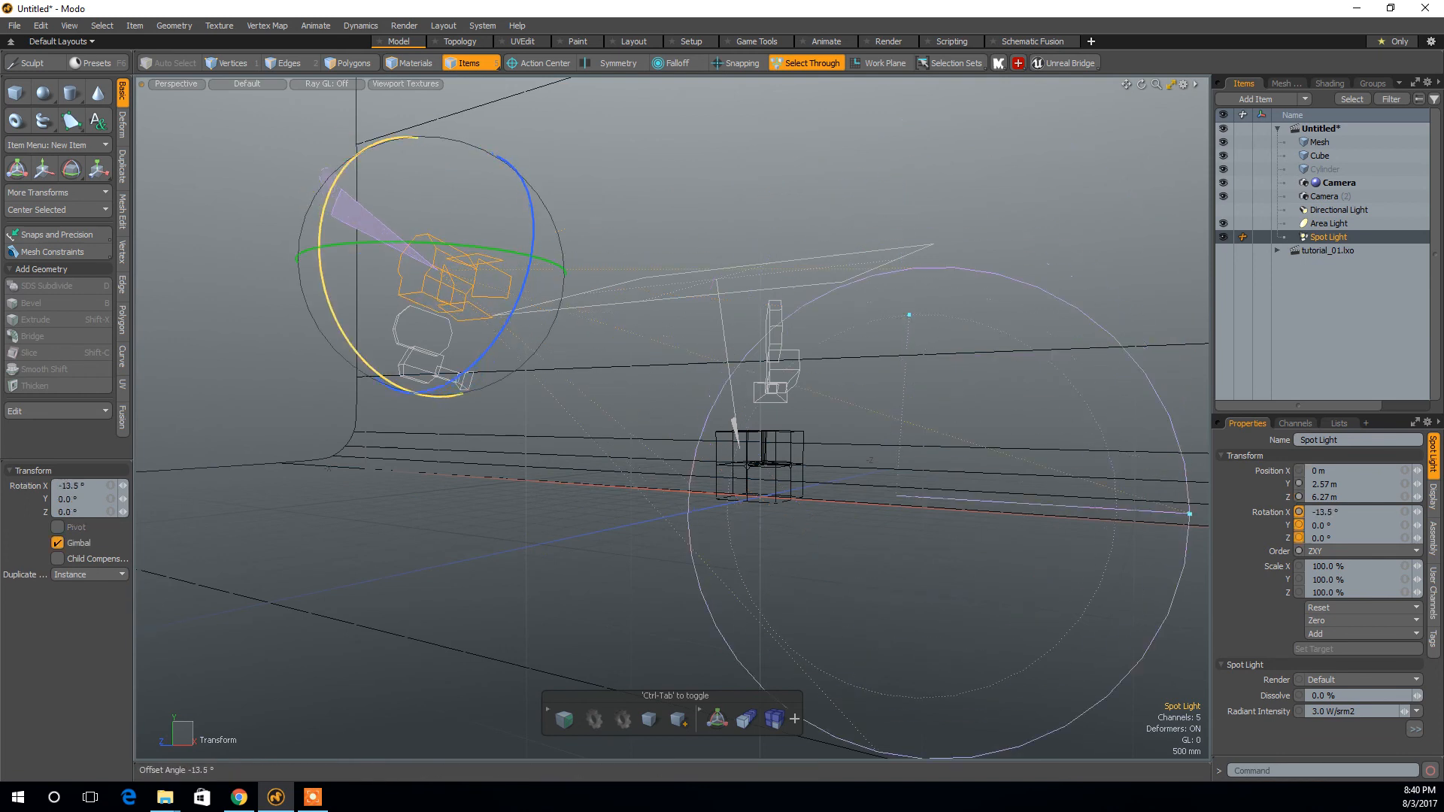
mouse_move(516, 468)
left_mouse_down("alt")
mouse_move(558, 489)
mouse_move(564, 474)
mouse_move(522, 487)
left_mouse_up("alt")
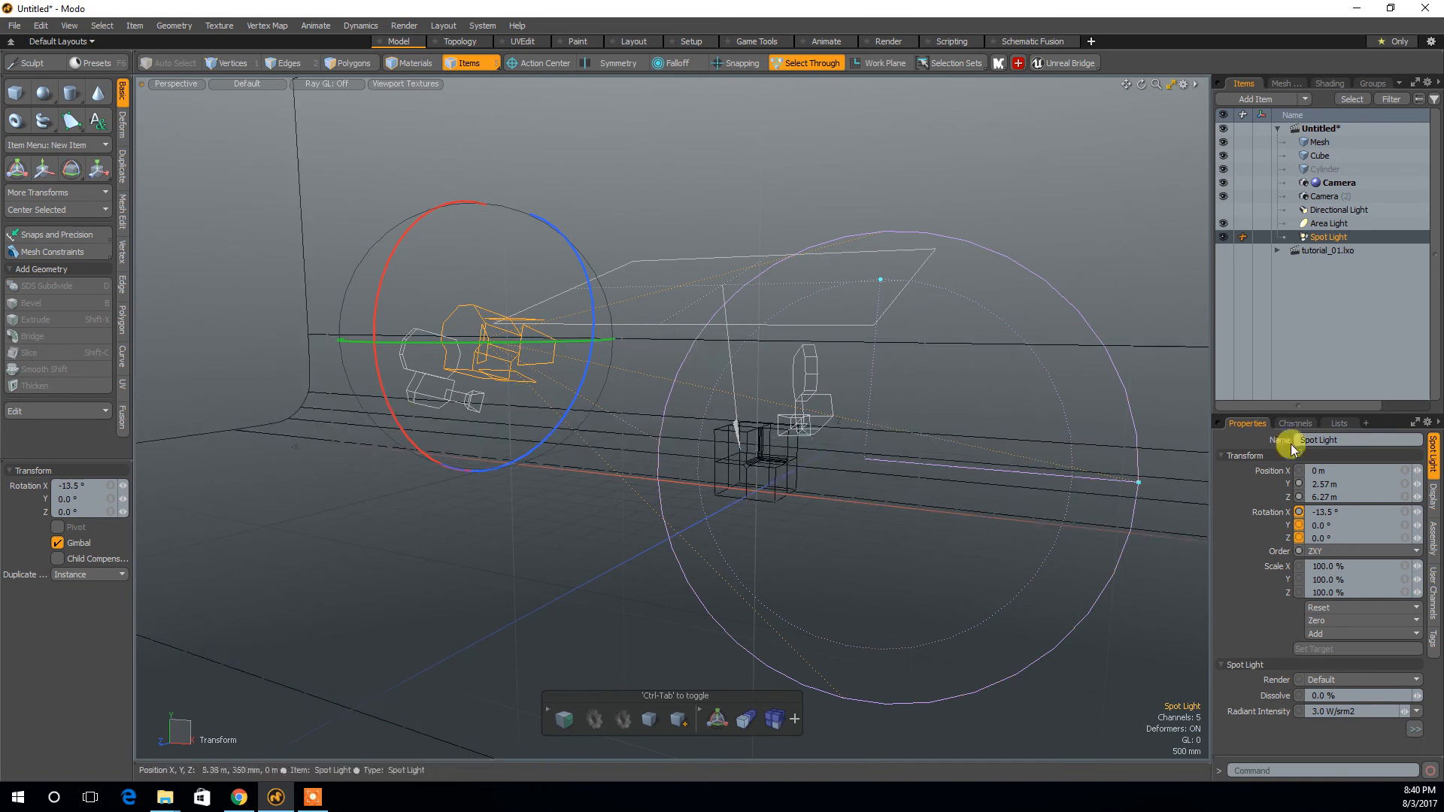
Set the viewport's view type to Light so that it looks through the spot light.
key("o")
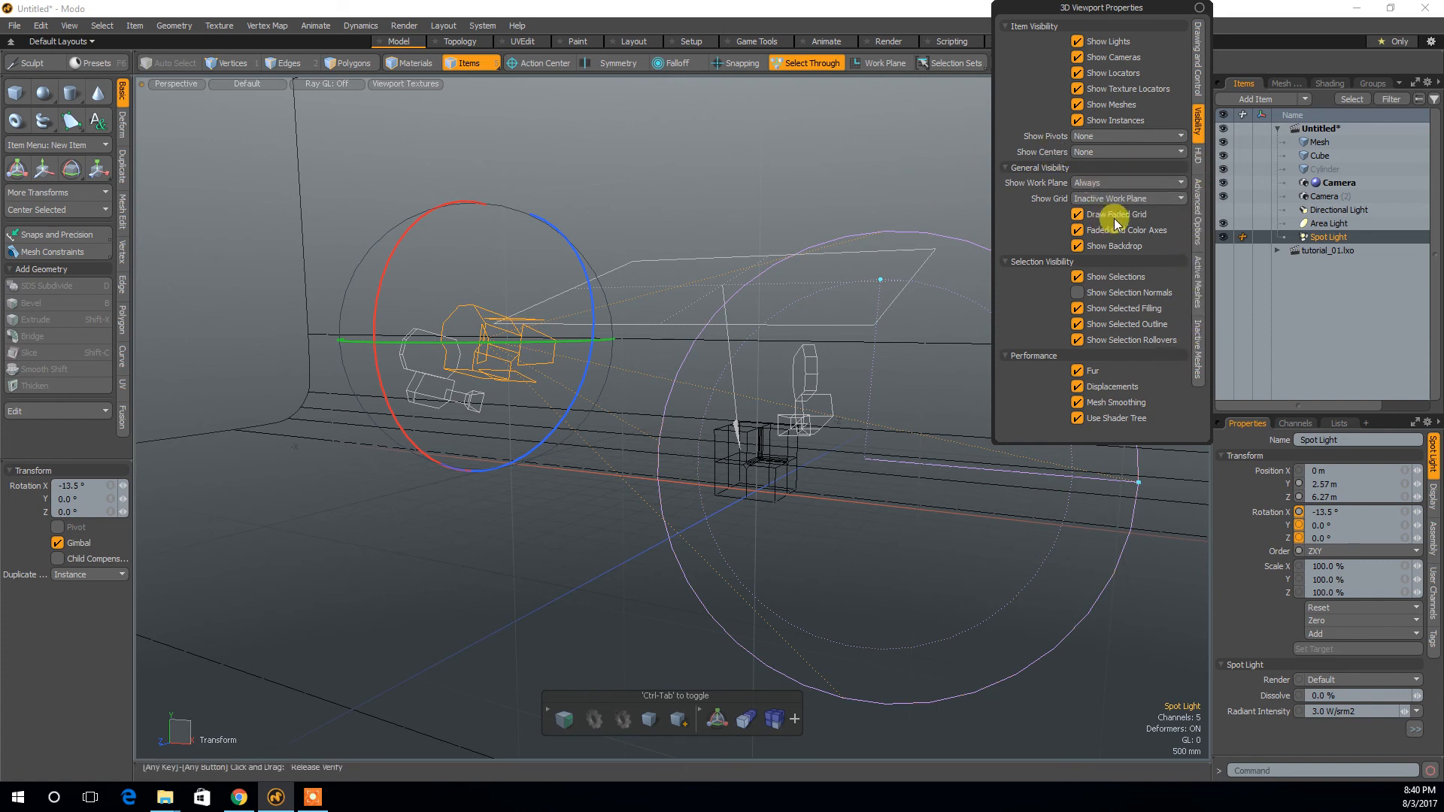
left_click(1196, 83)
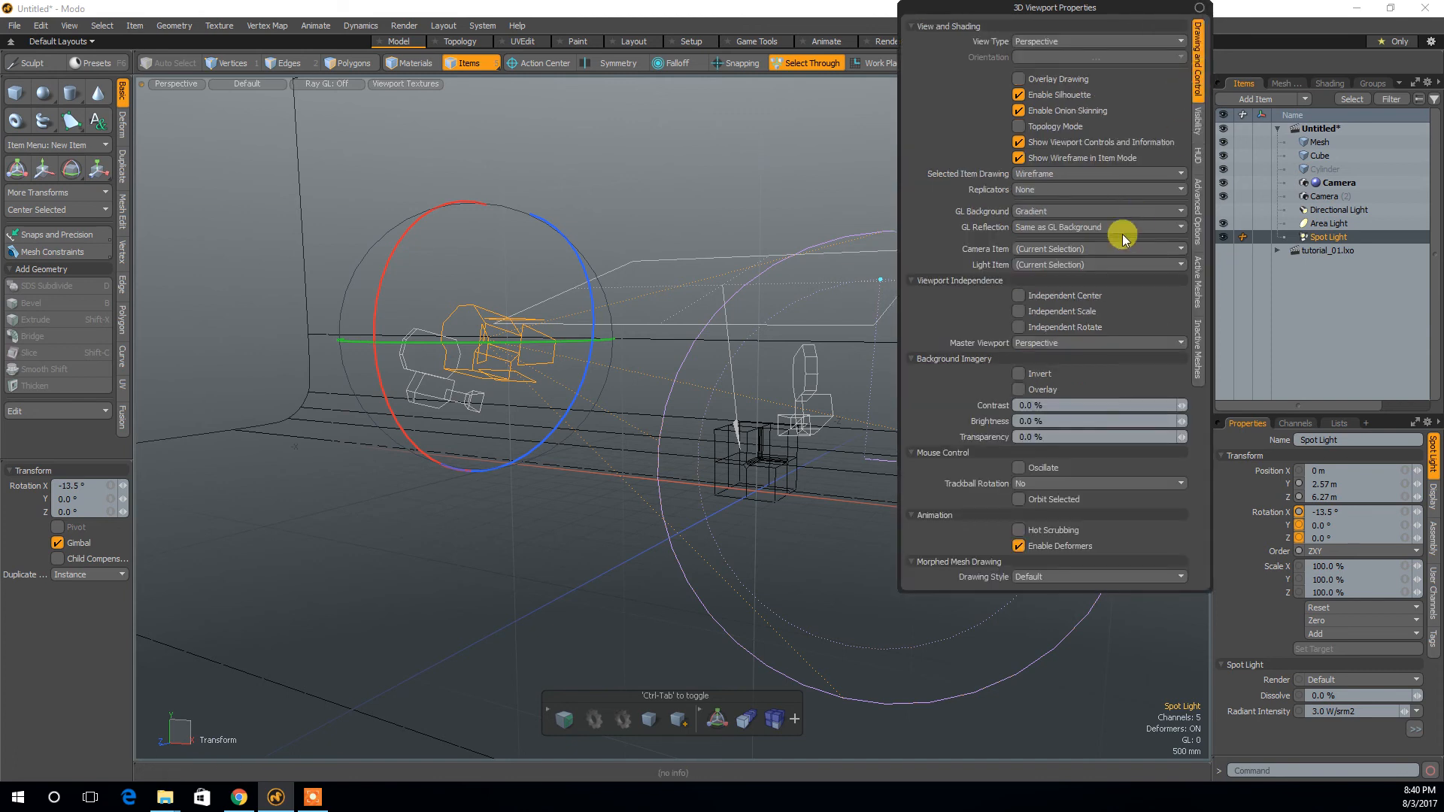
left_click(1028, 43)
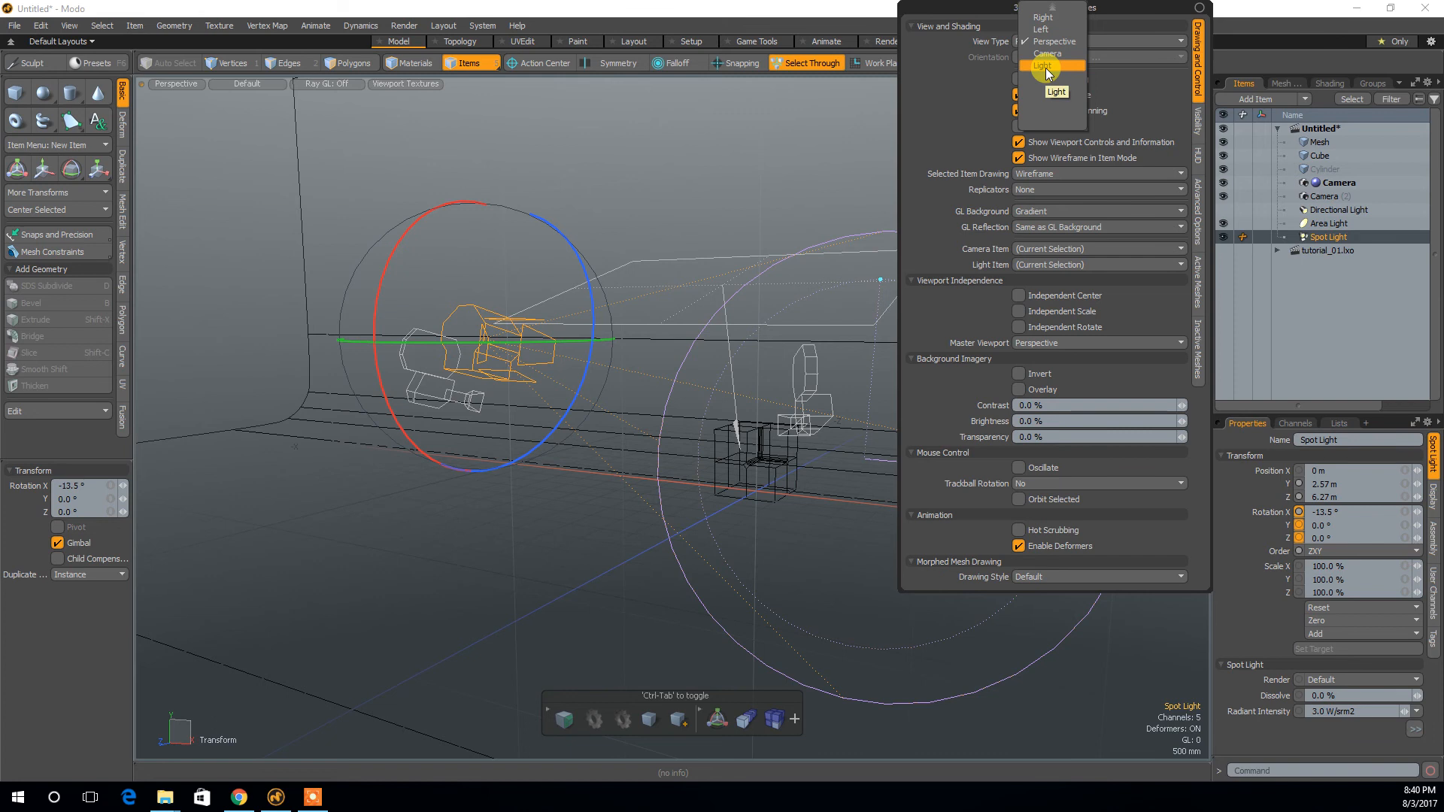
left_click(1045, 66)
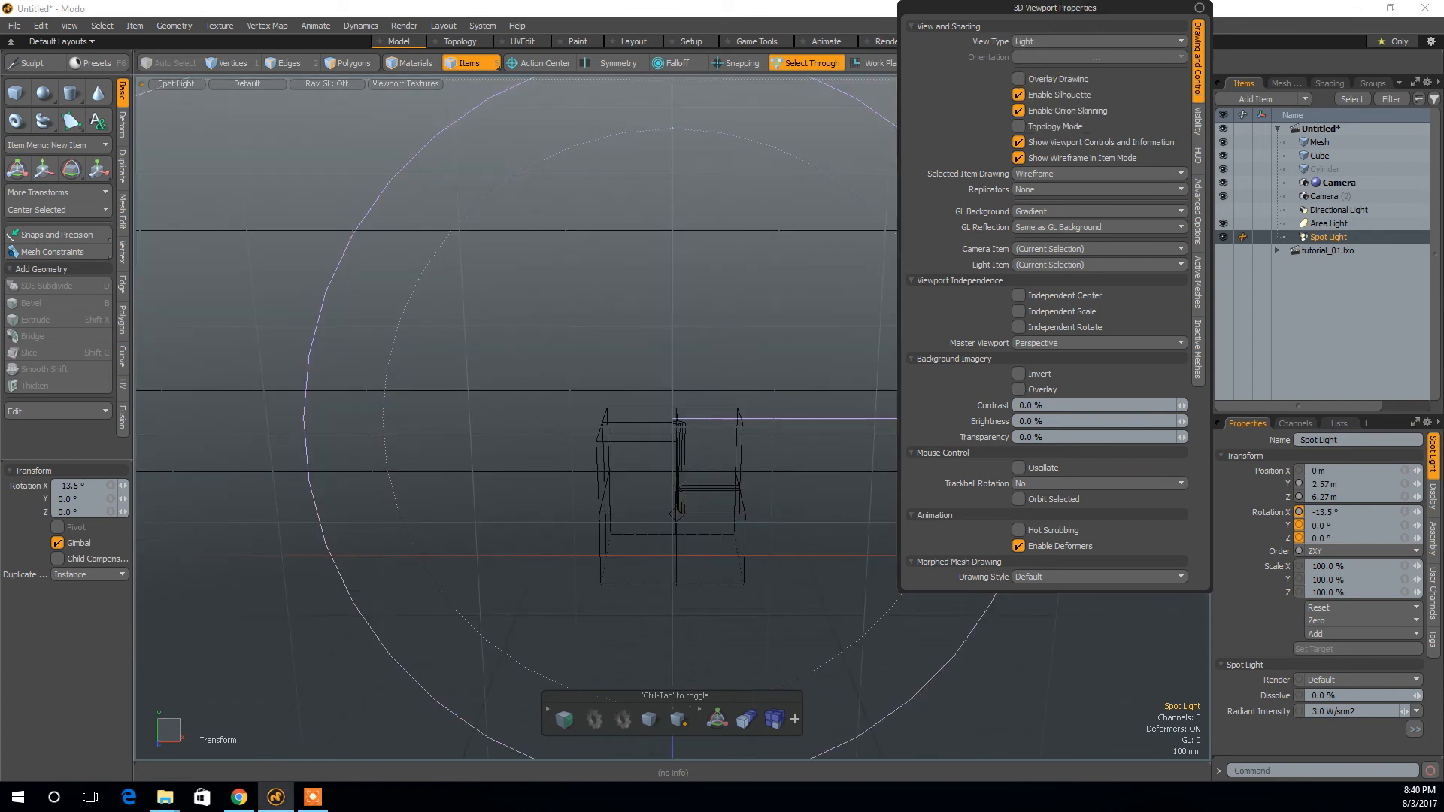
left_click_drag(1000, 8, 1004, 102)
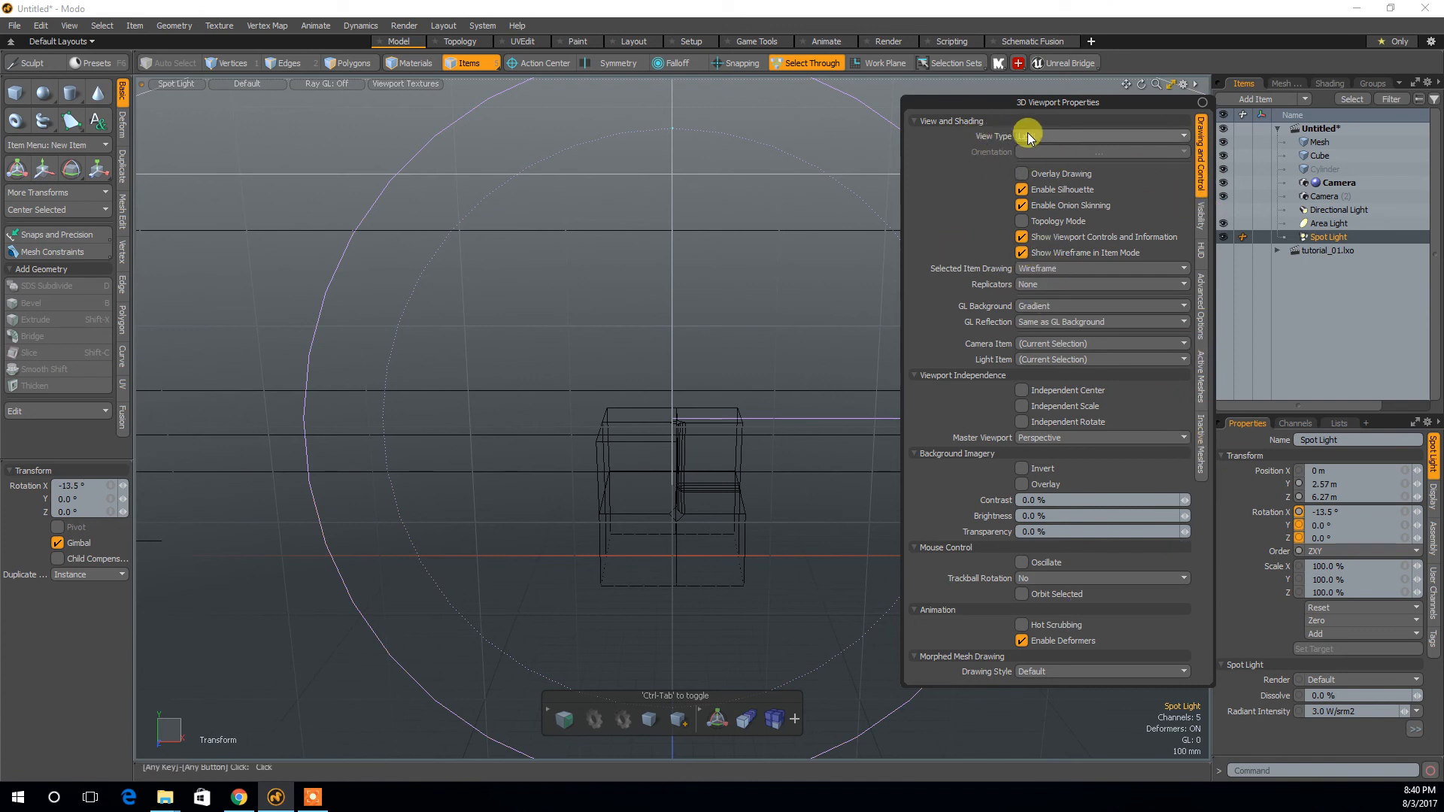
left_click(724, 337)
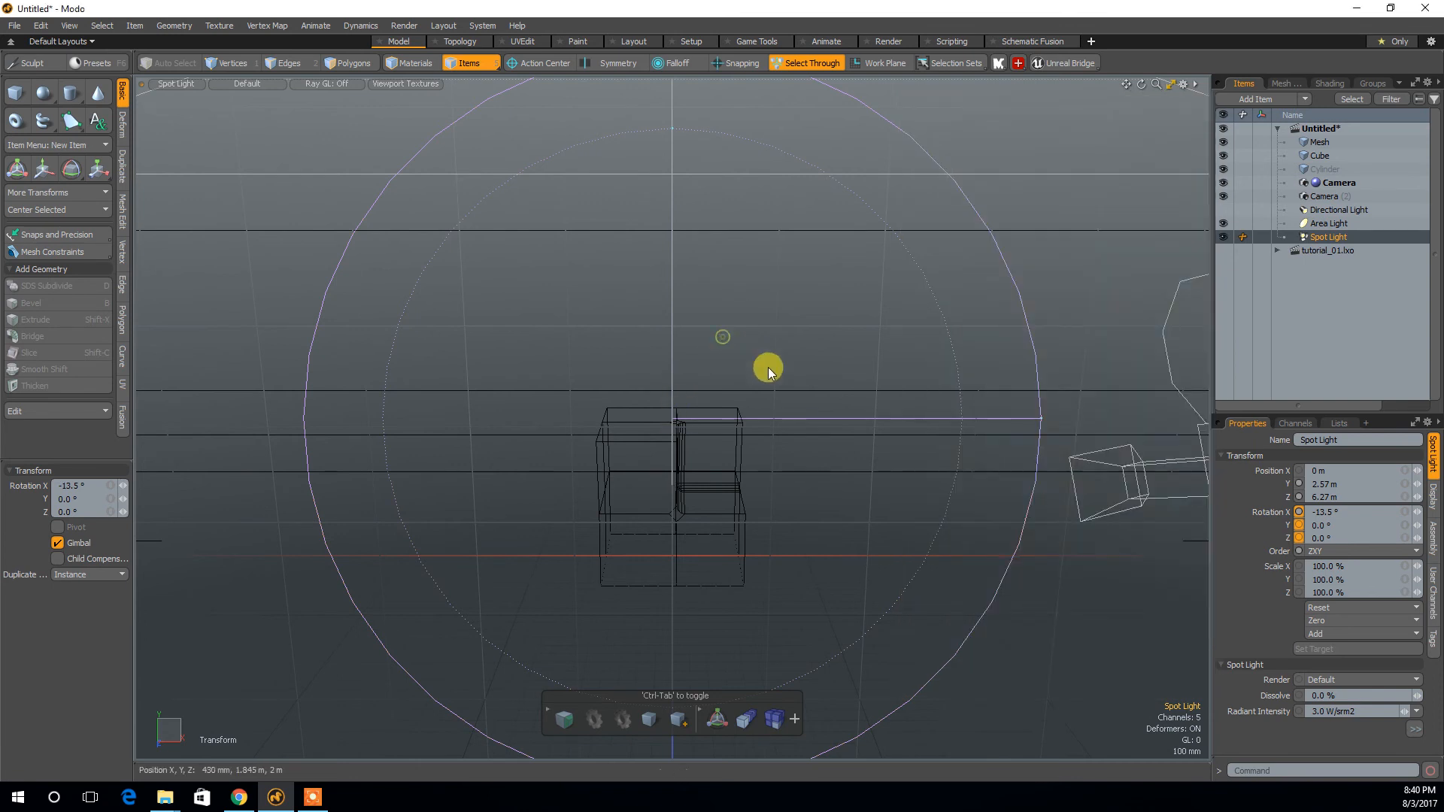
Aim the spot light at the cube through its own view, from about X -5.87 m, Y 2.58 m, Z 3.38 m with Y rotation -58.4°.
left_click_drag(775, 404, 732, 487, "alt")
left_click_drag(758, 538, 890, 181, "alt")
middle_click_drag(890, 181, 923, 127, "alt")
middle_click_drag(886, 608, 848, 547, "alt")
right_click_drag(898, 529, 737, 578, "alt")
middle_click_drag(741, 576, 745, 429, "alt")
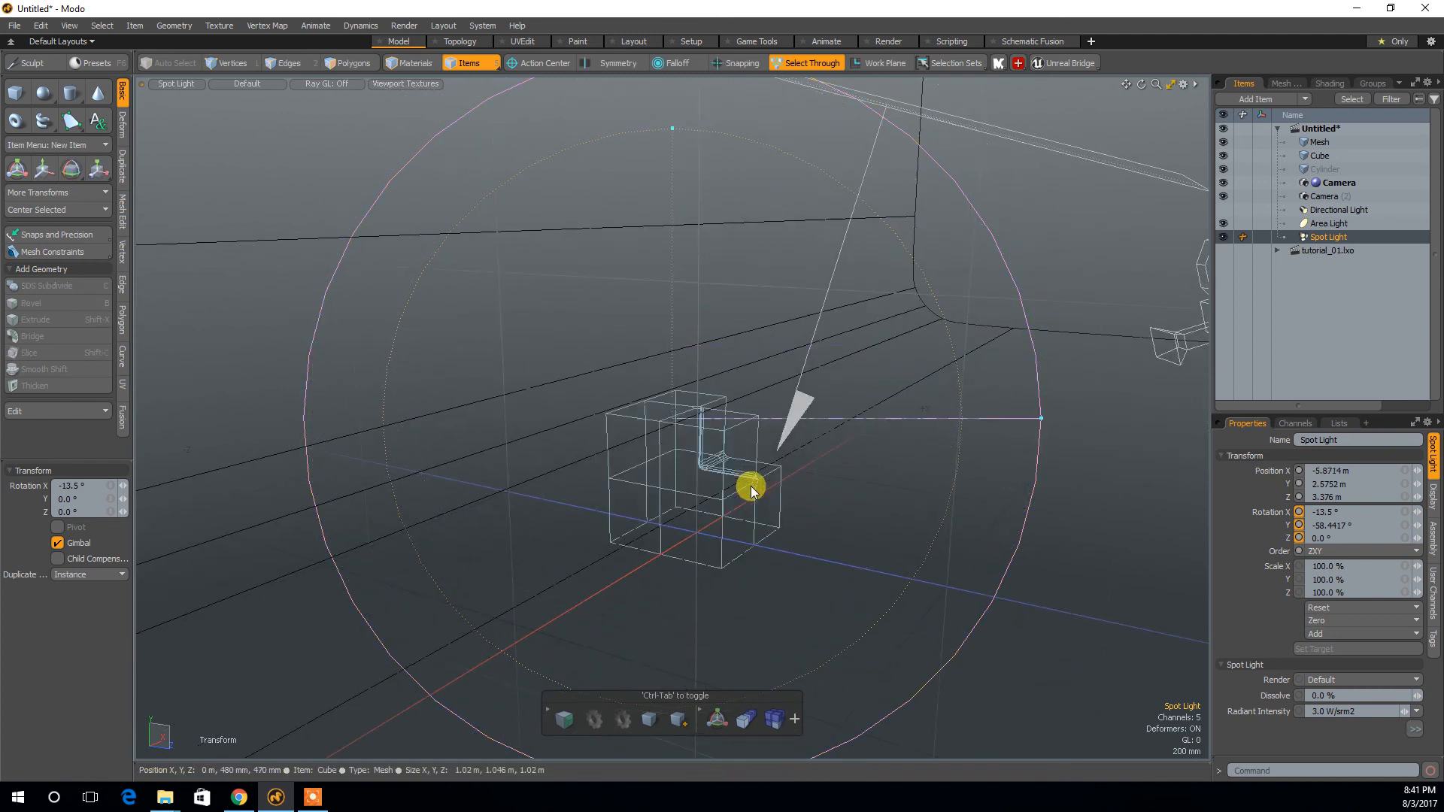
Return to the Perspective view, raise the spot light to about Y 3.69 m and tilt it to about -27.7° around X.
key("ctrl+space")
left_click(807, 432)
left_click_drag(764, 442, 742, 477, "alt")
key("w")
left_click_drag(251, 266, 529, 366)
key("e")
left_click_drag(643, 576, 643, 555)
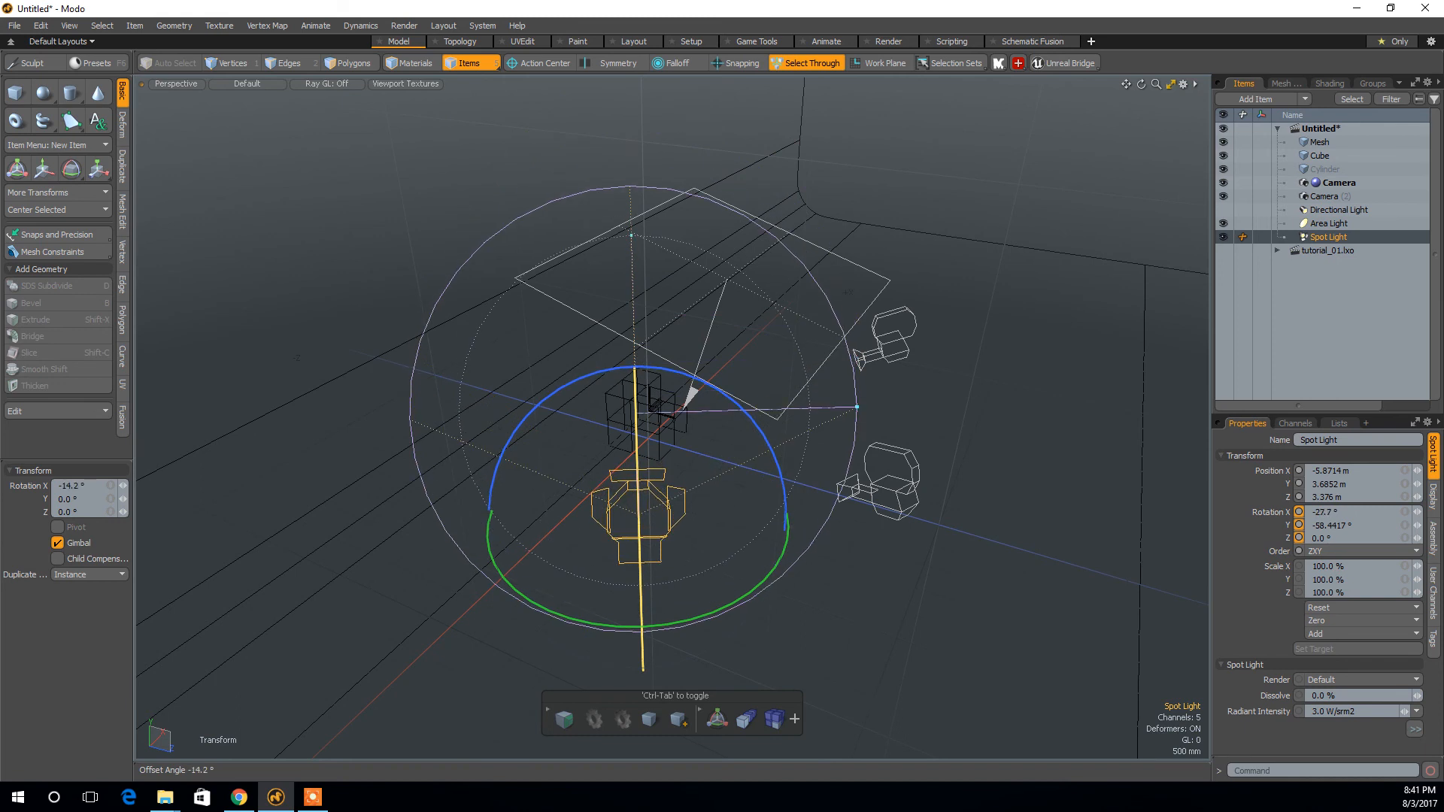
Deselect the spot light, switch to the Render layout and start the preview render.
left_click(865, 414)
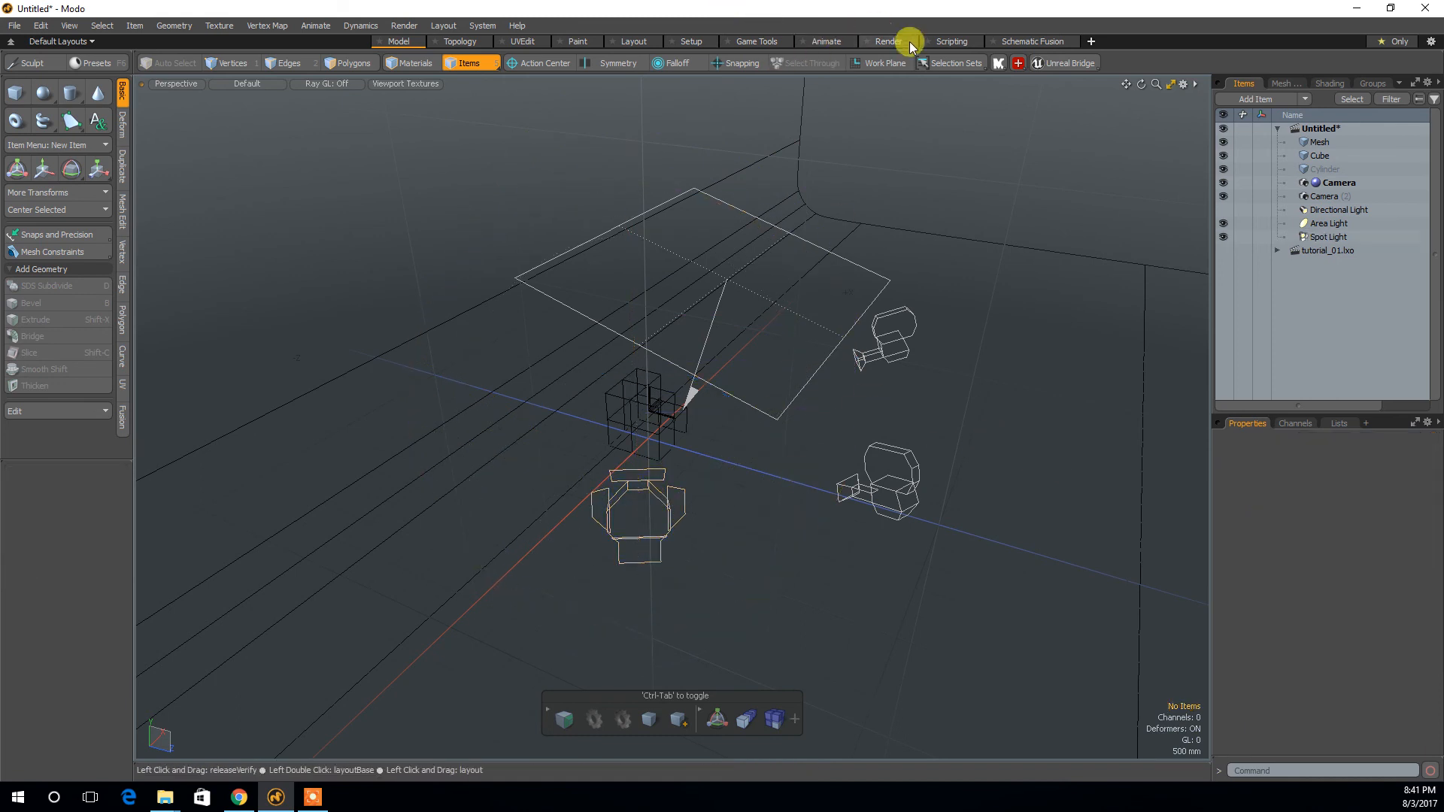
left_click(891, 43)
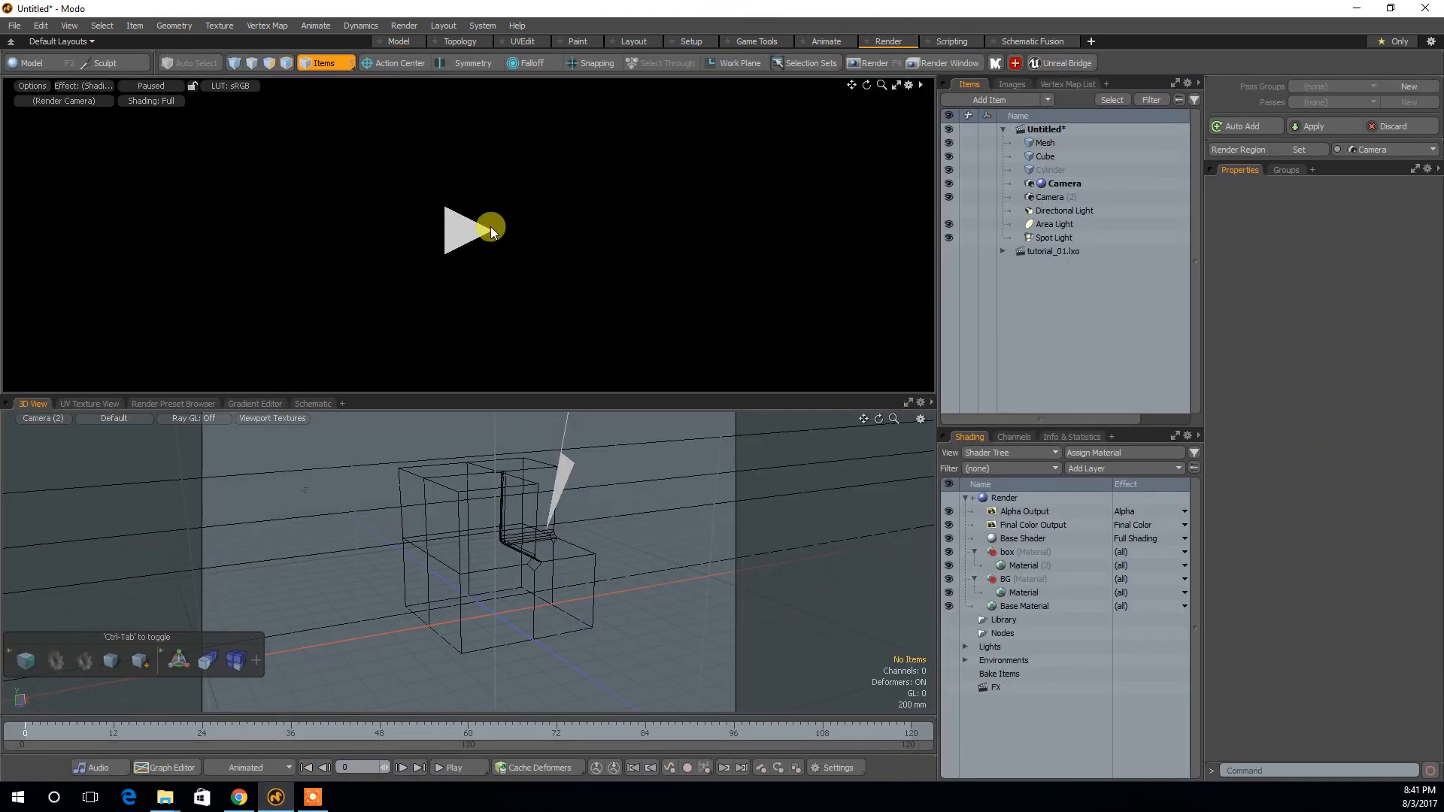
left_click(472, 230)
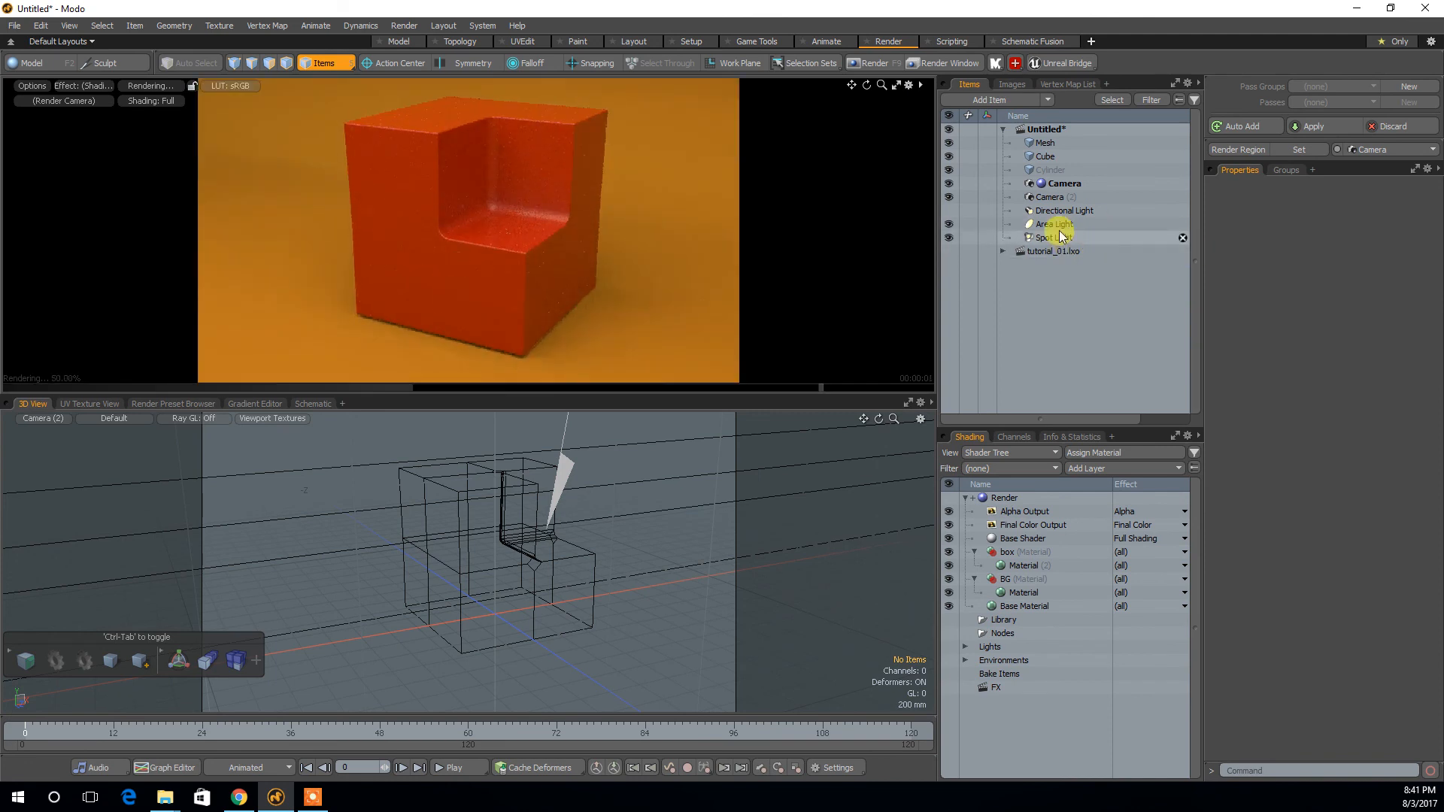
Hide the area light and show it again to compare its effect in the preview render.
left_click(965, 224)
left_click(949, 230)
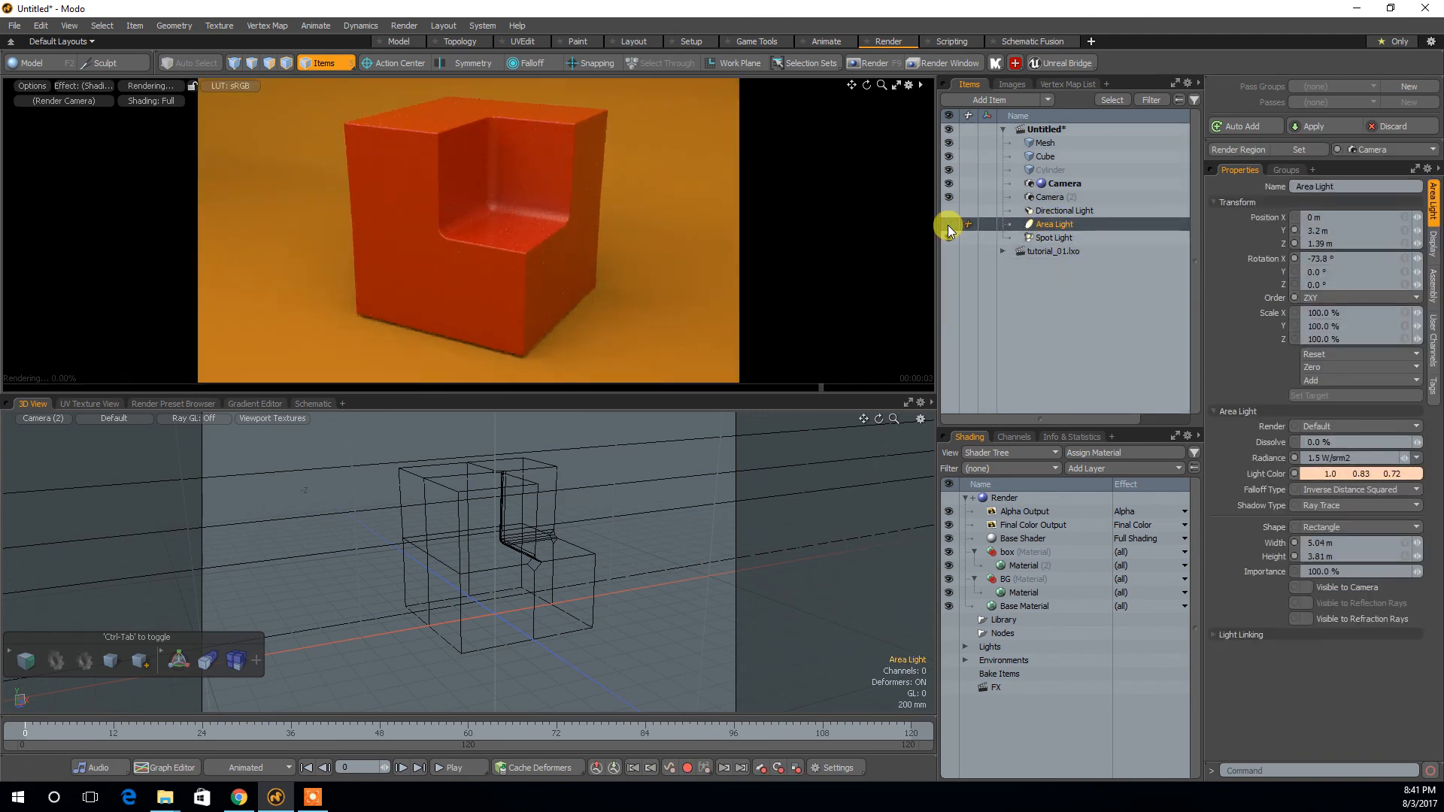
left_click(950, 229)
left_click(950, 225)
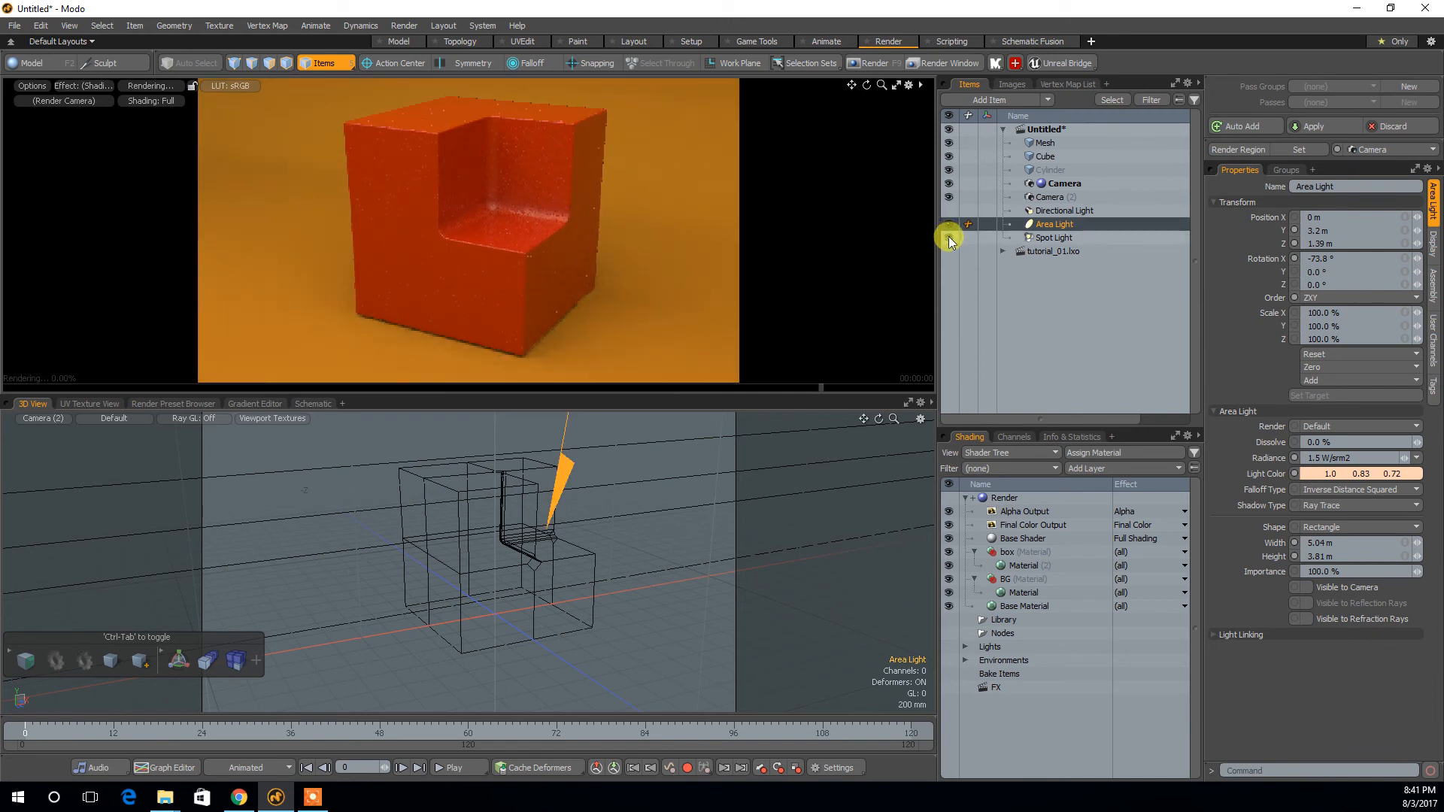
Set the spot light's radiant intensity to 15 W/srm2.
left_click(1052, 237)
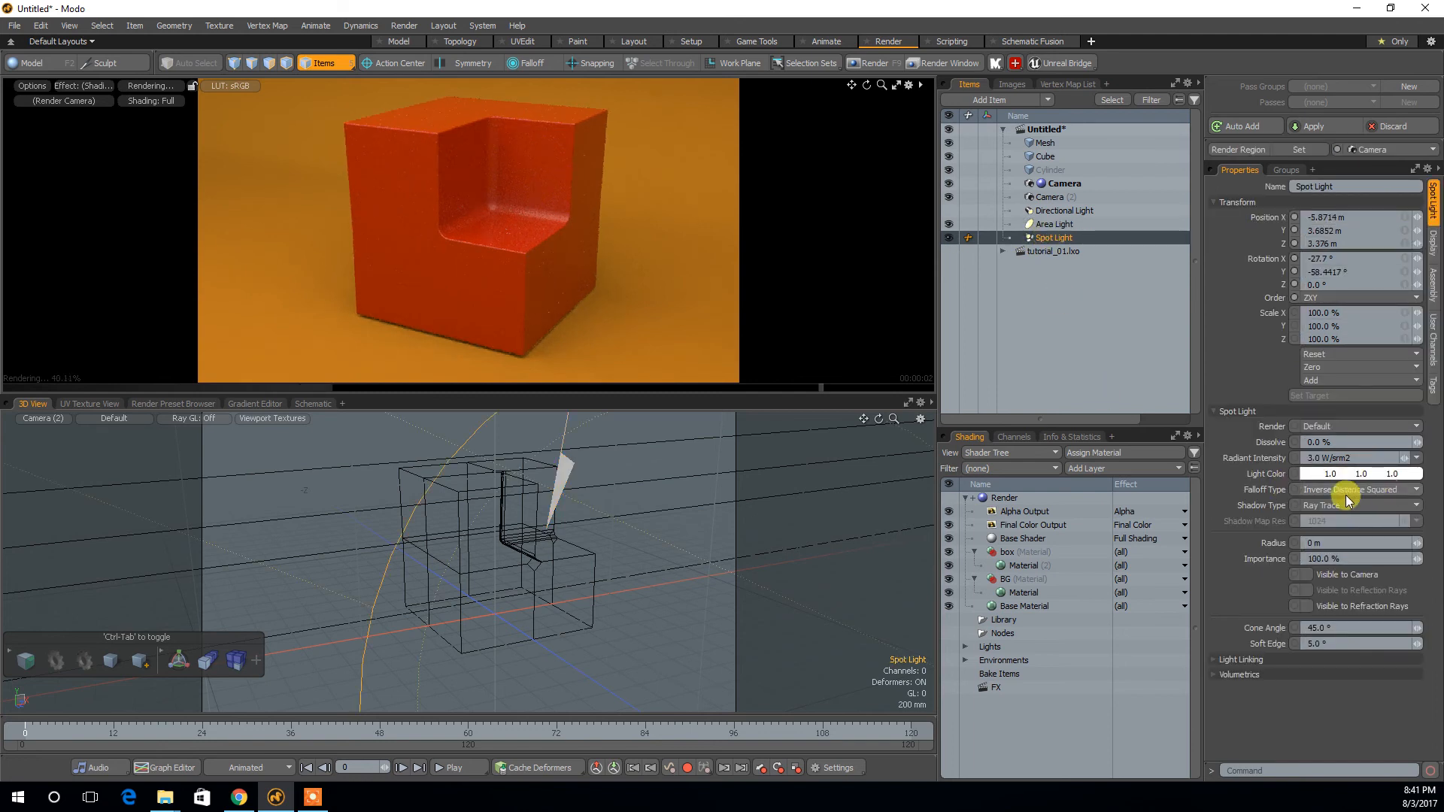
double_click(1364, 458)
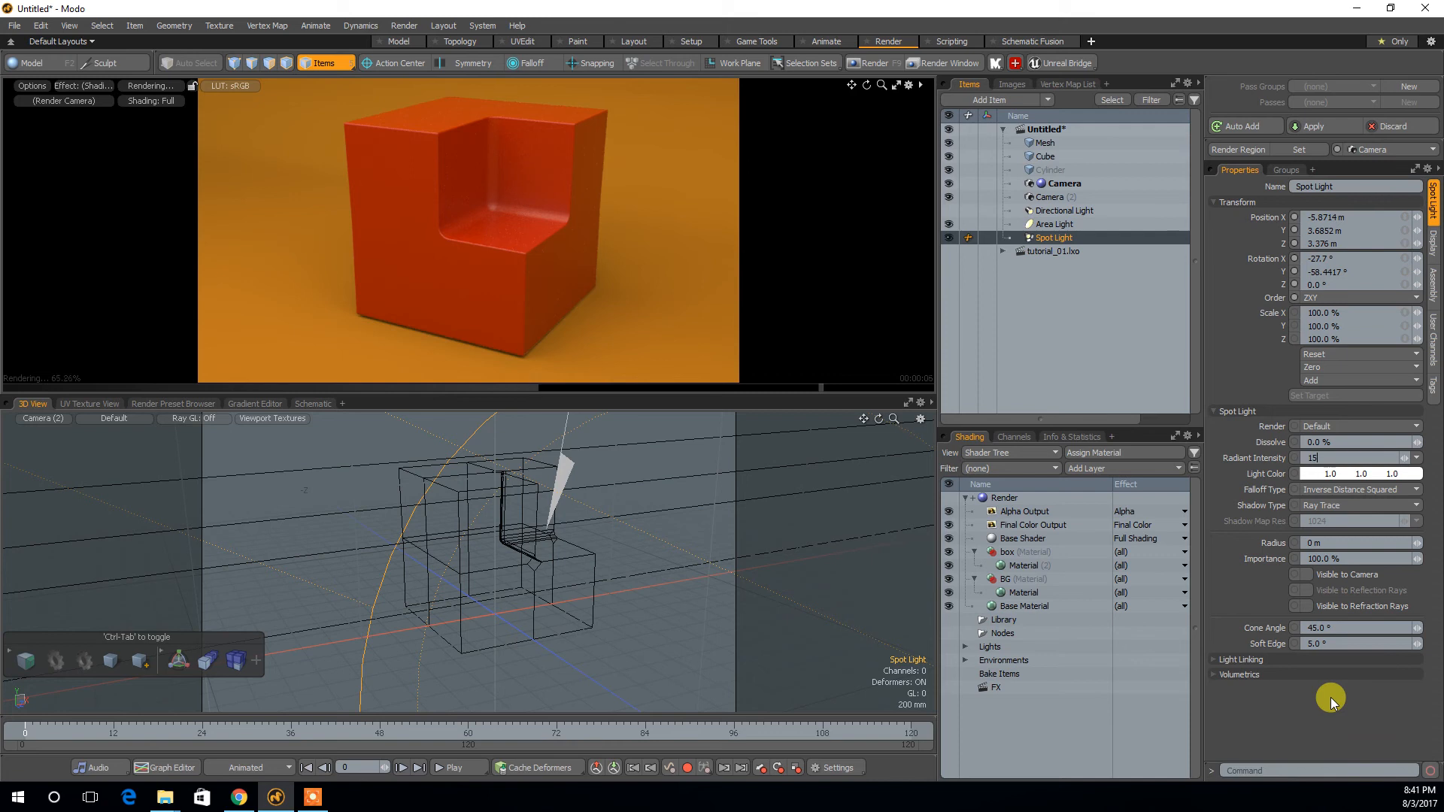
key("Return")
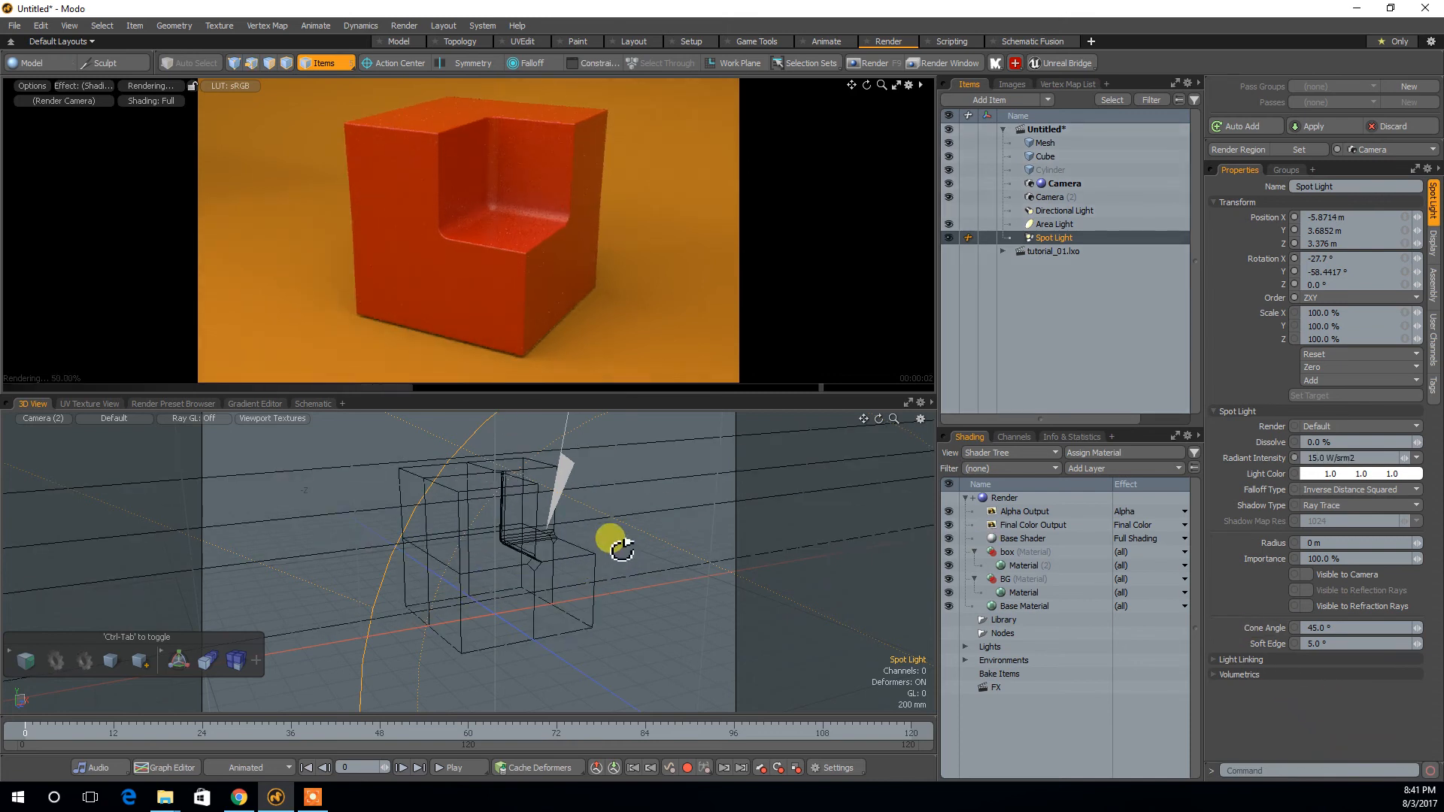
Move the spot light closer to the cube in the Top view, to about X -3.5 m, Z 2.34 m.
key("ctrl+space")
left_click(642, 519)
left_click_drag(644, 526, 467, 630, "alt")
key("y")
key("ctrl+space")
left_click(527, 495)
left_click_drag(545, 519, 550, 549, "alt+shift")
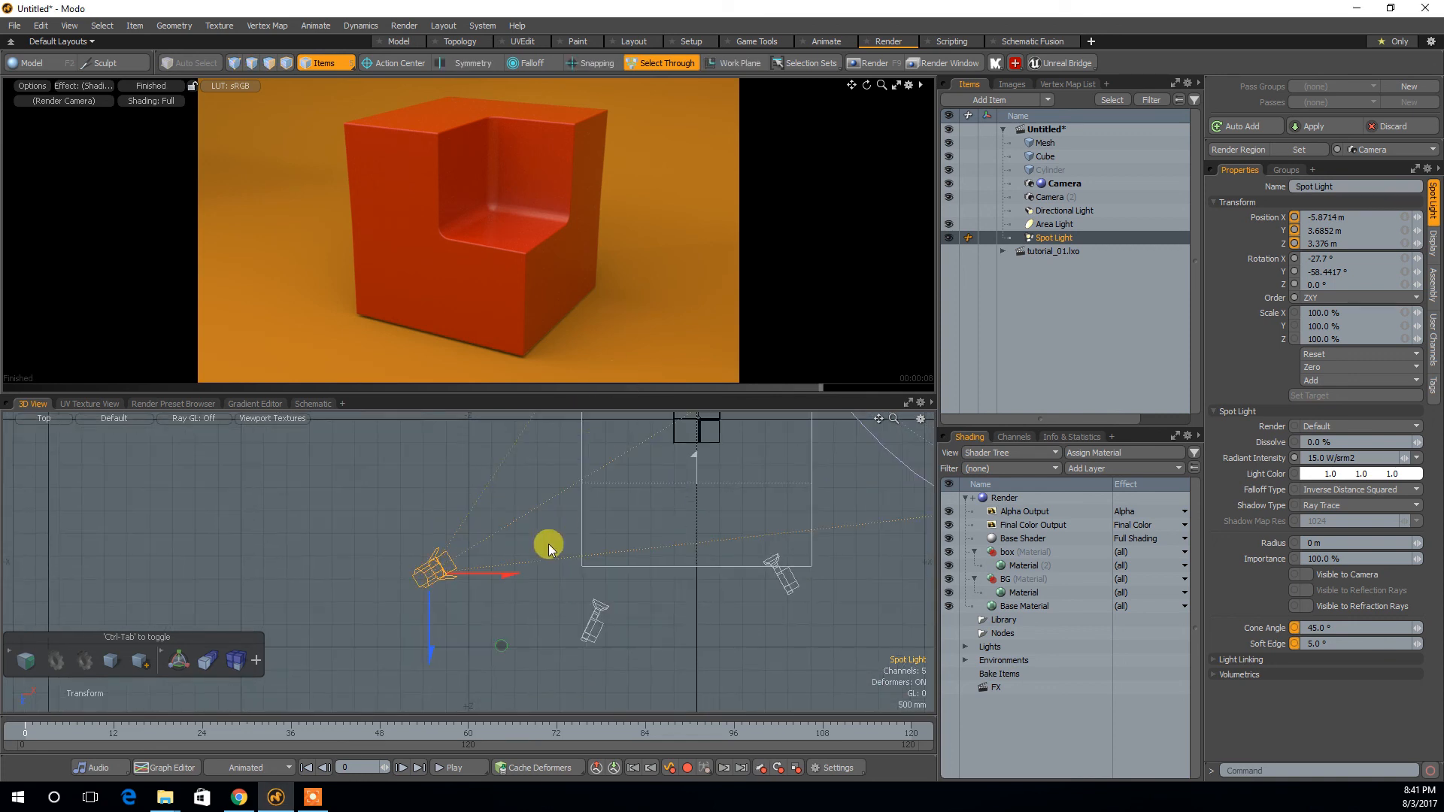
left_click_drag(556, 626, 607, 601)
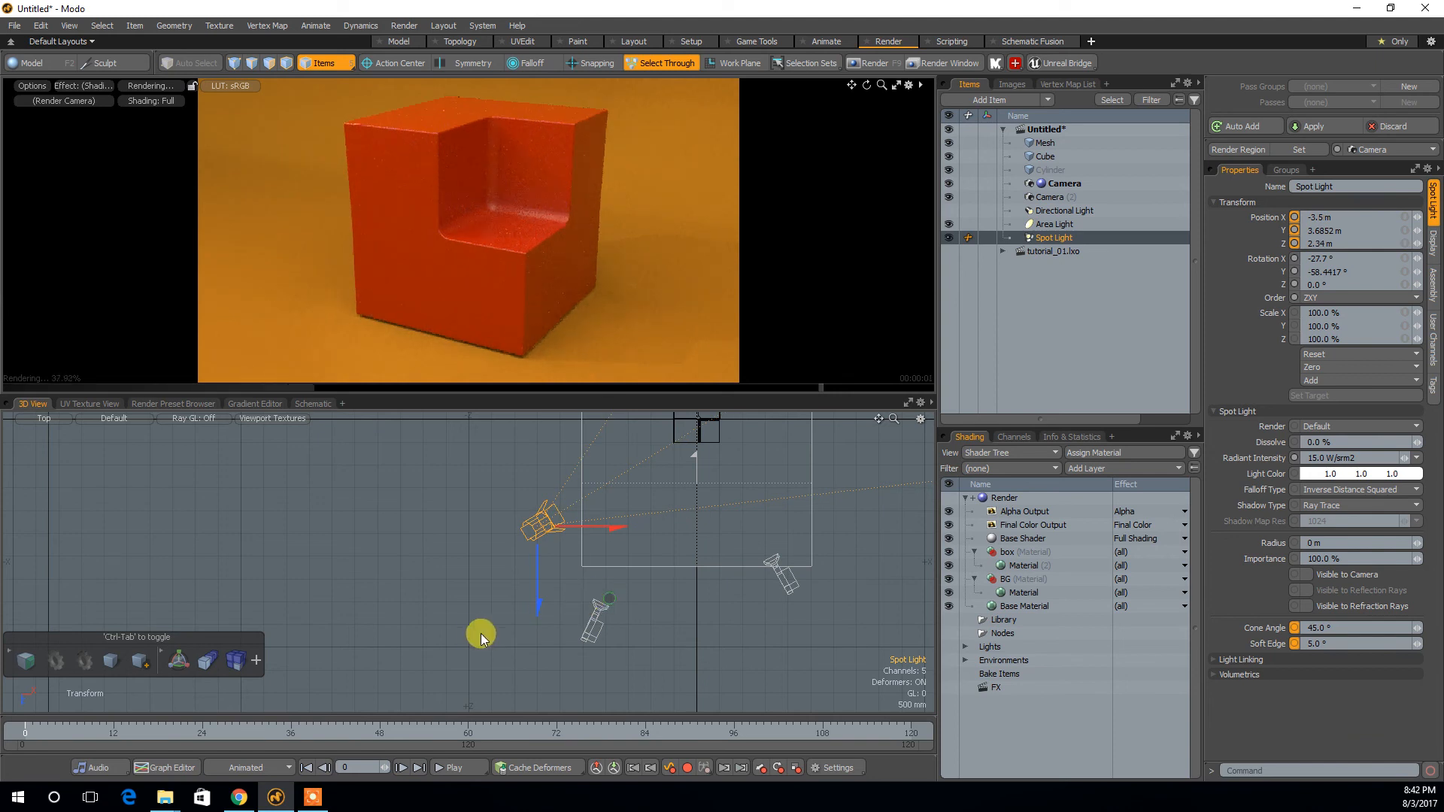
Shift the spot light to about X -4.14 m and turn it to about -50.4° around Y, checking its aim in the Perspective view.
key("ctrl+space")
left_click(724, 556)
left_click_drag(692, 580, 702, 384, "alt")
left_click_drag(713, 470, 527, 613, "alt")
key("e")
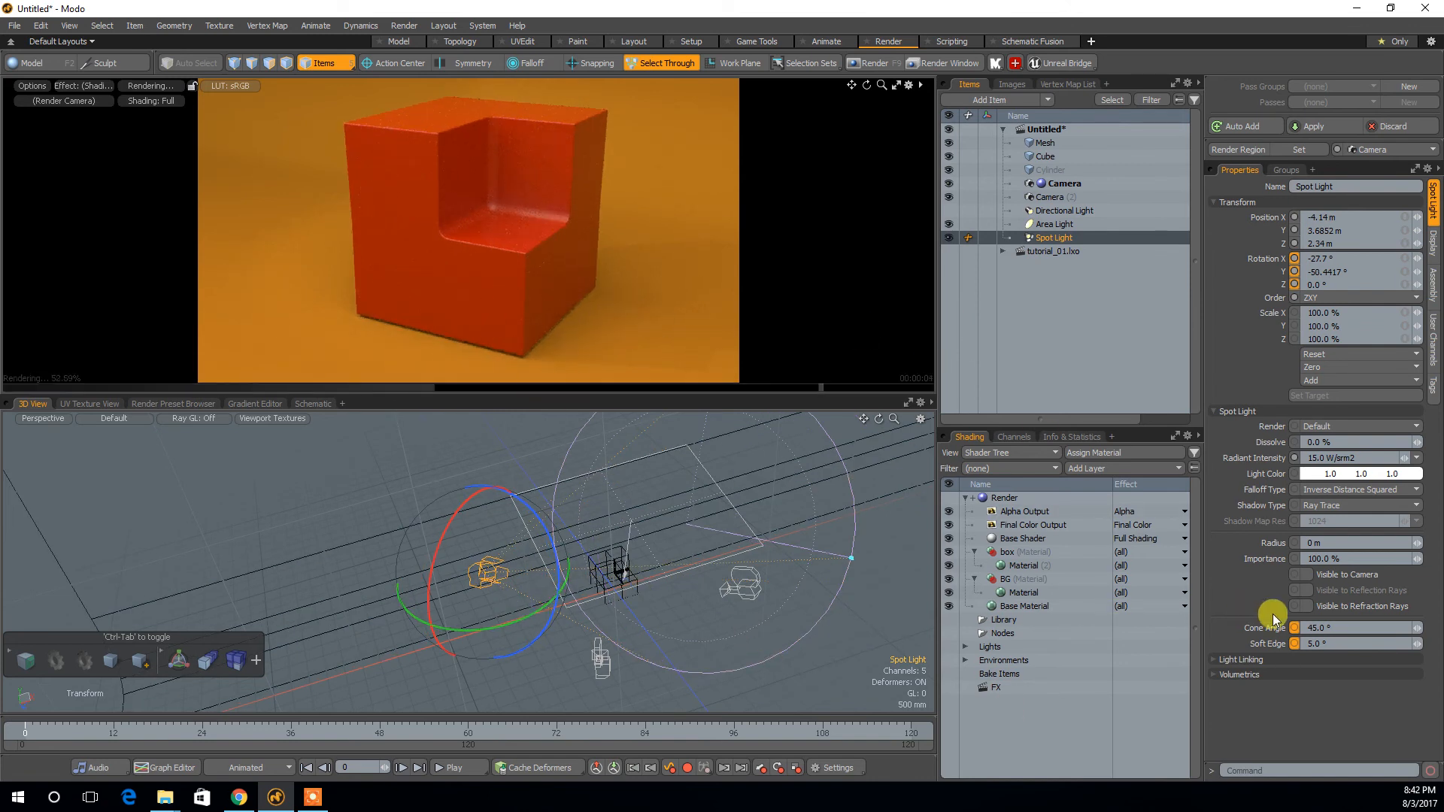
left_click_drag(691, 626, 696, 642, "alt")
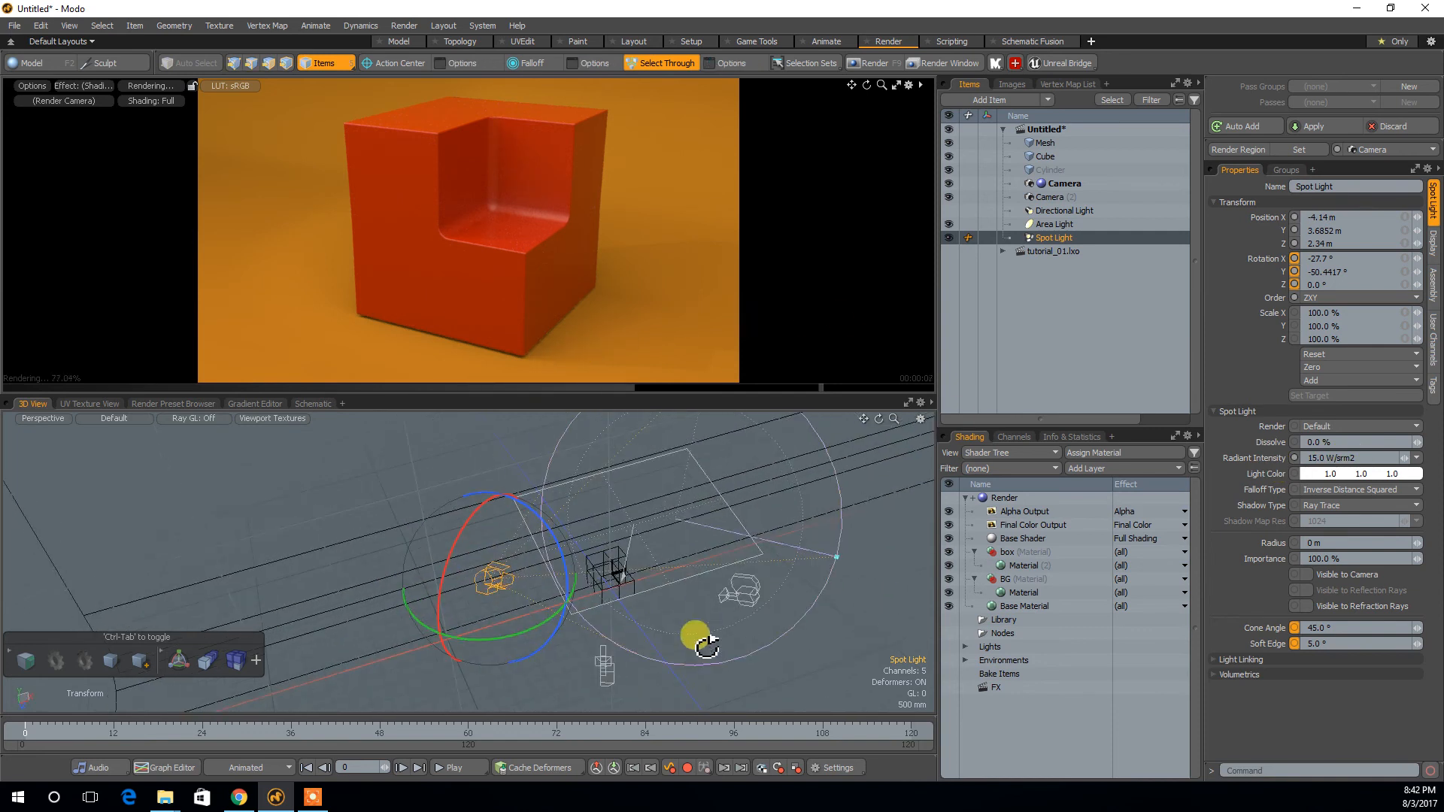
Set the spot light's radiant intensity to 30 W/srm2 and keep its shadow type at Ray Trace.
left_click(1366, 458)
key("Return")
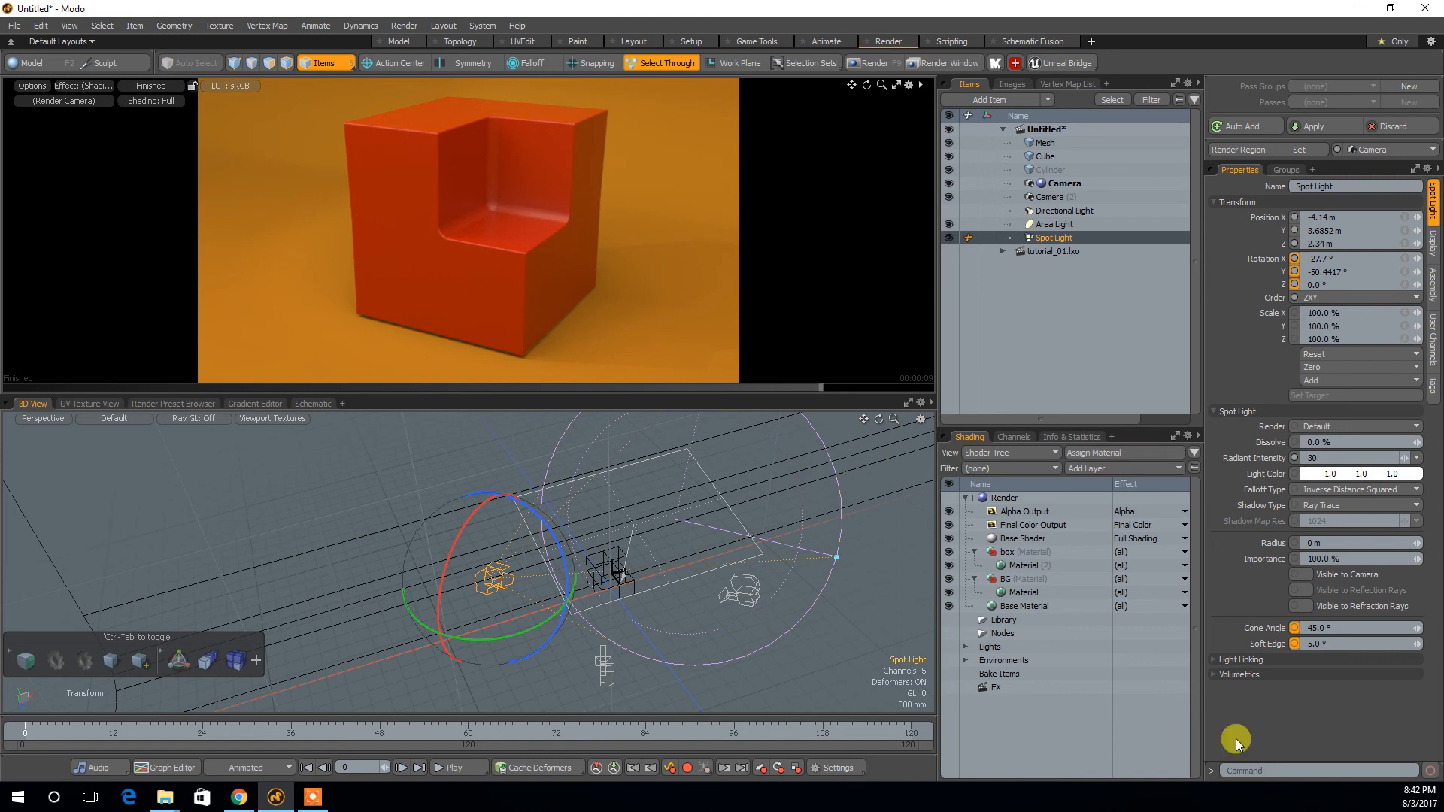
left_click(1351, 506)
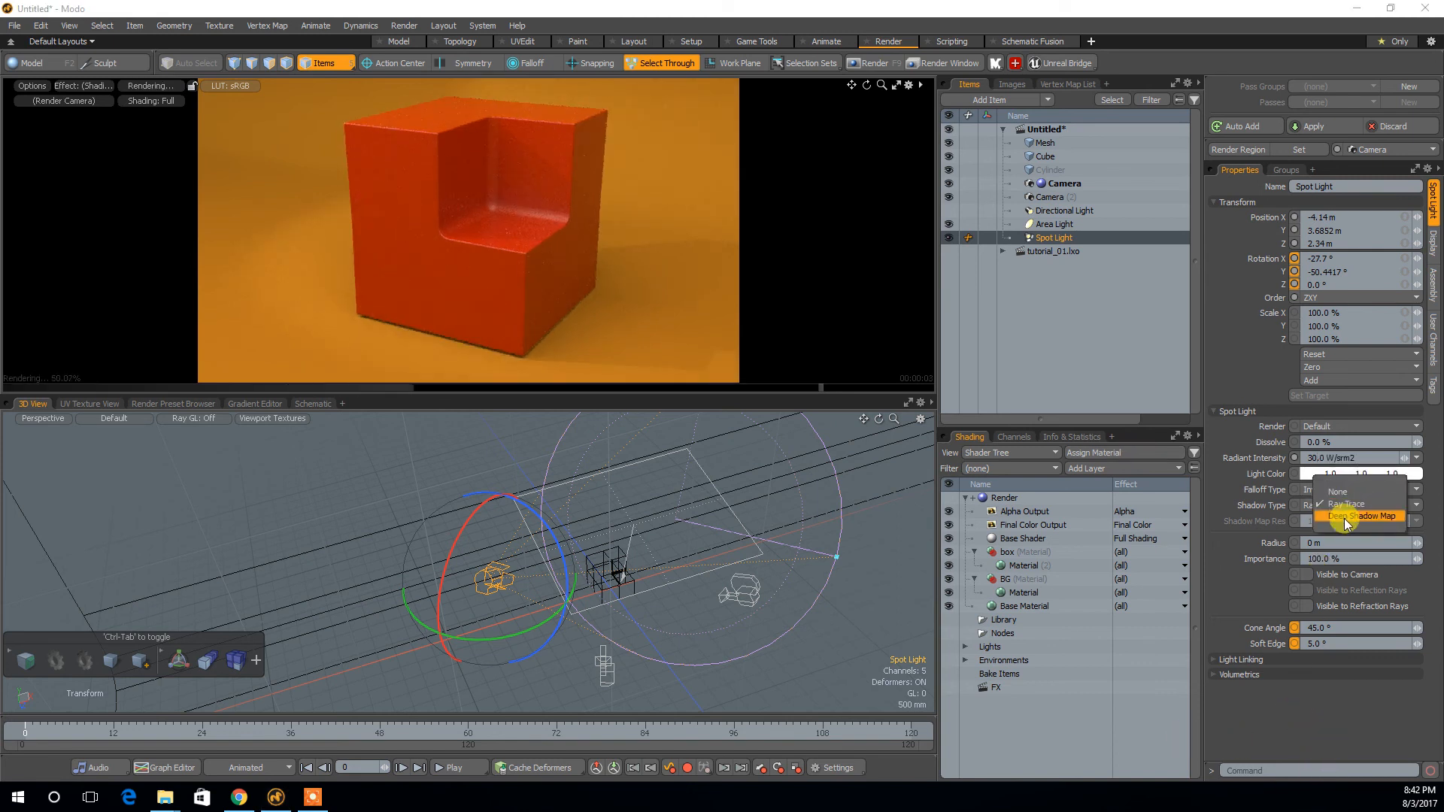
left_click(1347, 502)
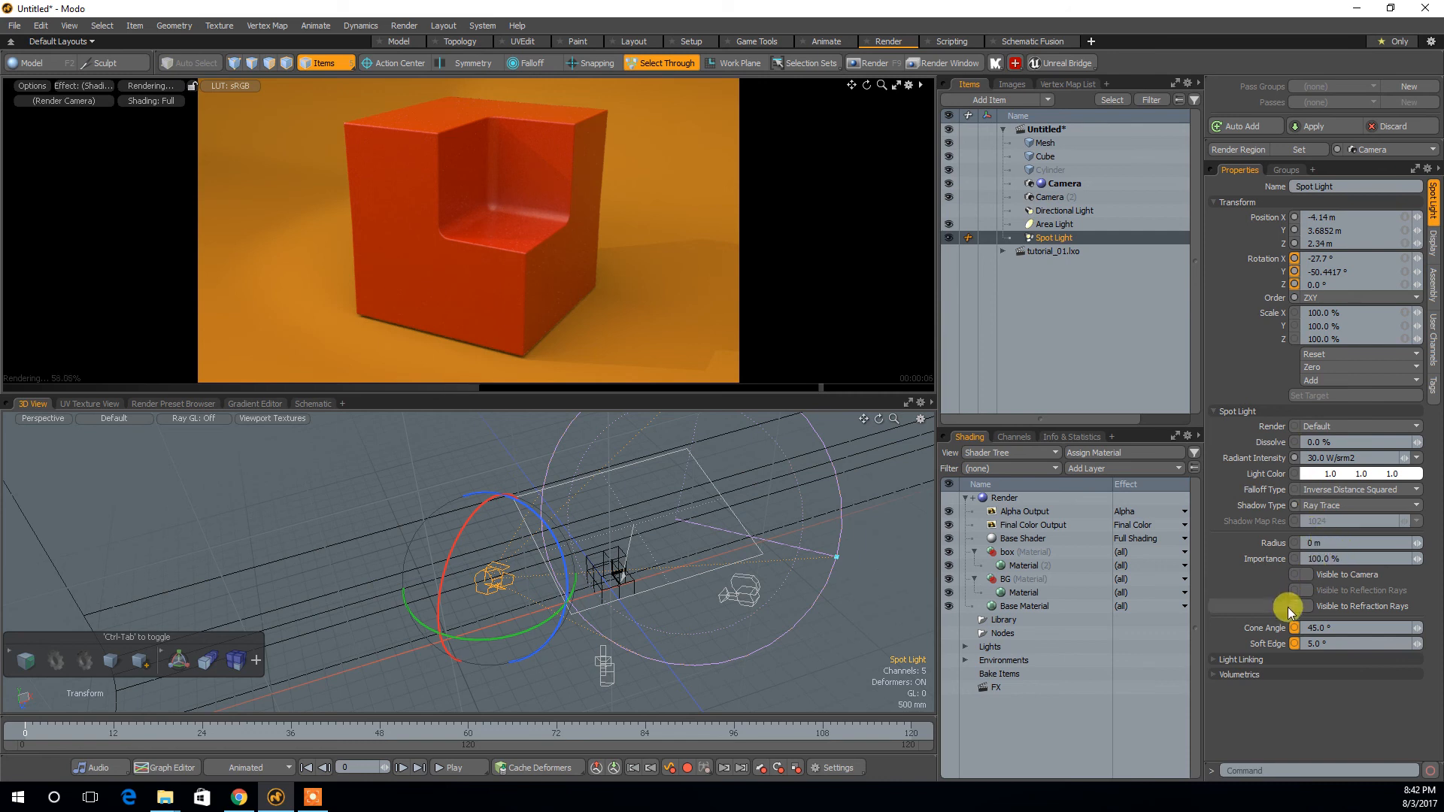
Enable volumetrics for the spot light.
left_click(1219, 676)
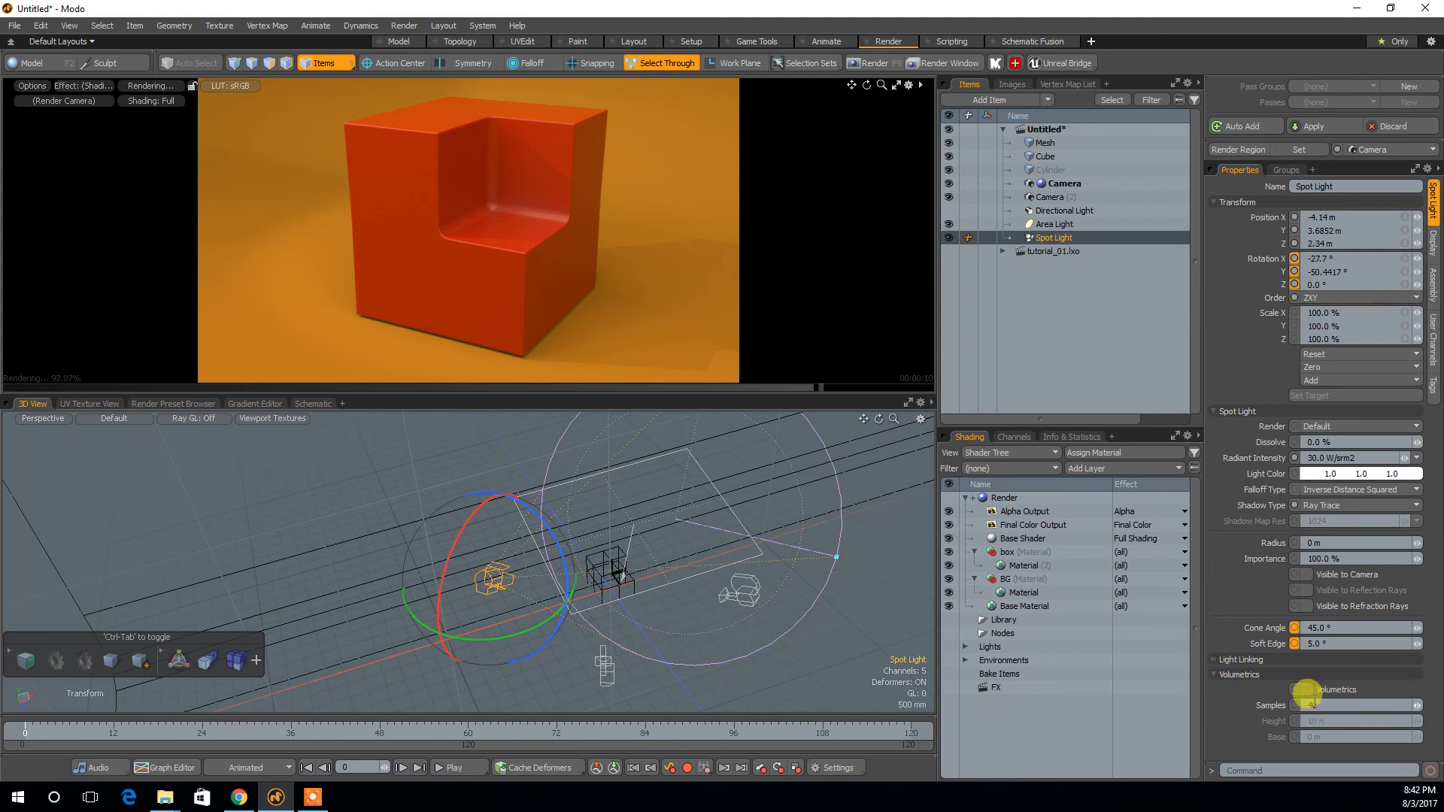
left_click(1309, 690)
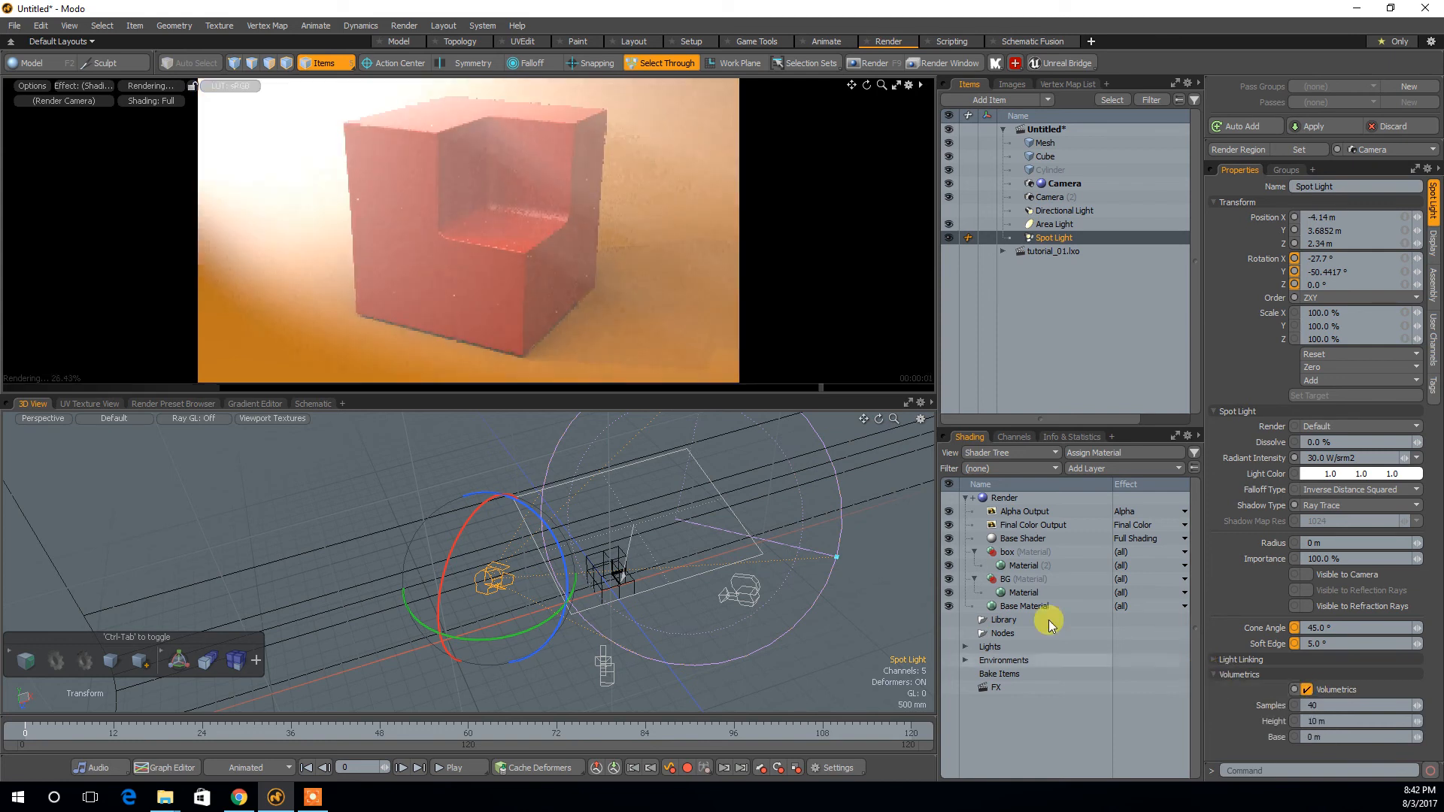
Look through the render camera named Camera and pull it far back until the cube and the spot light are in frame.
key("ctrl+space")
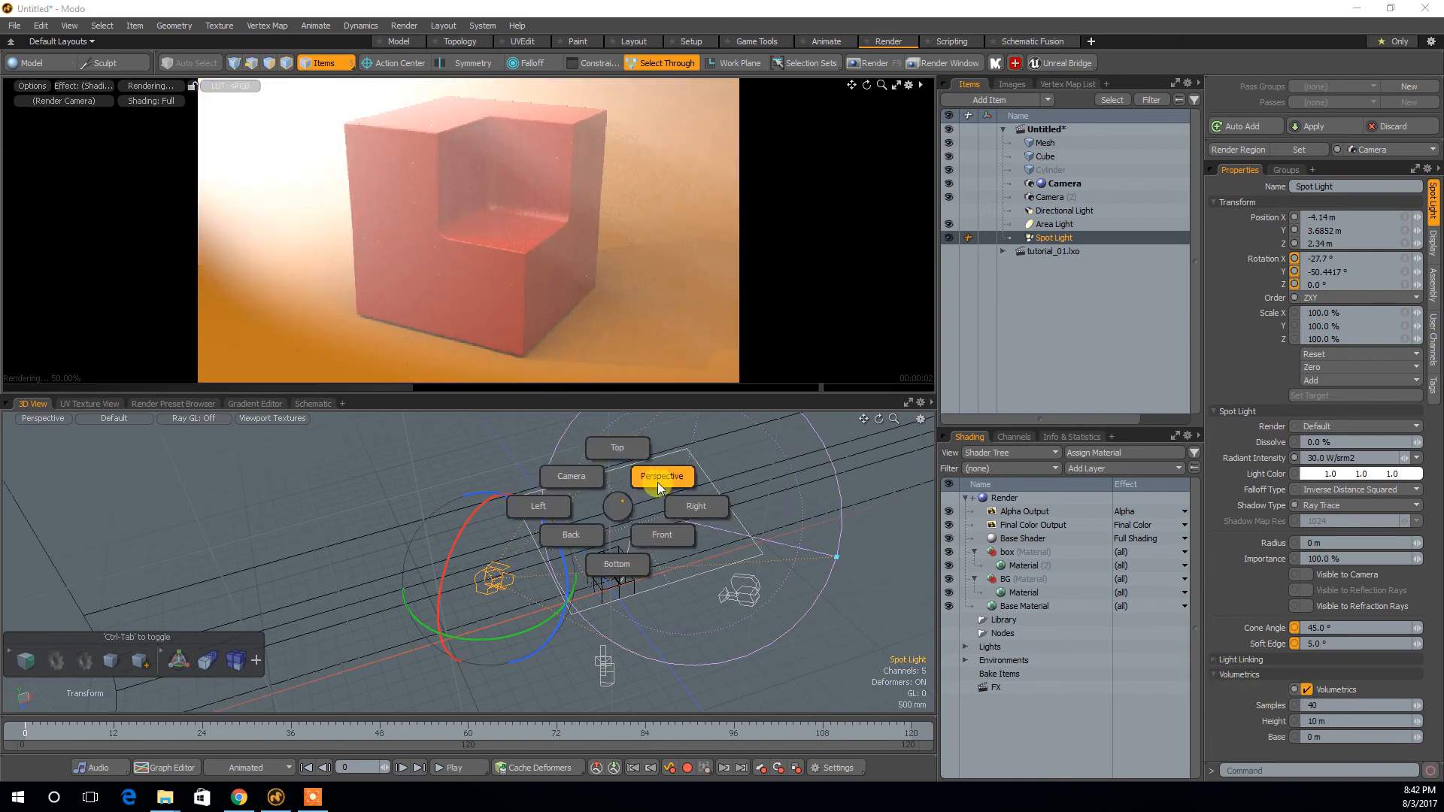
left_click(550, 535)
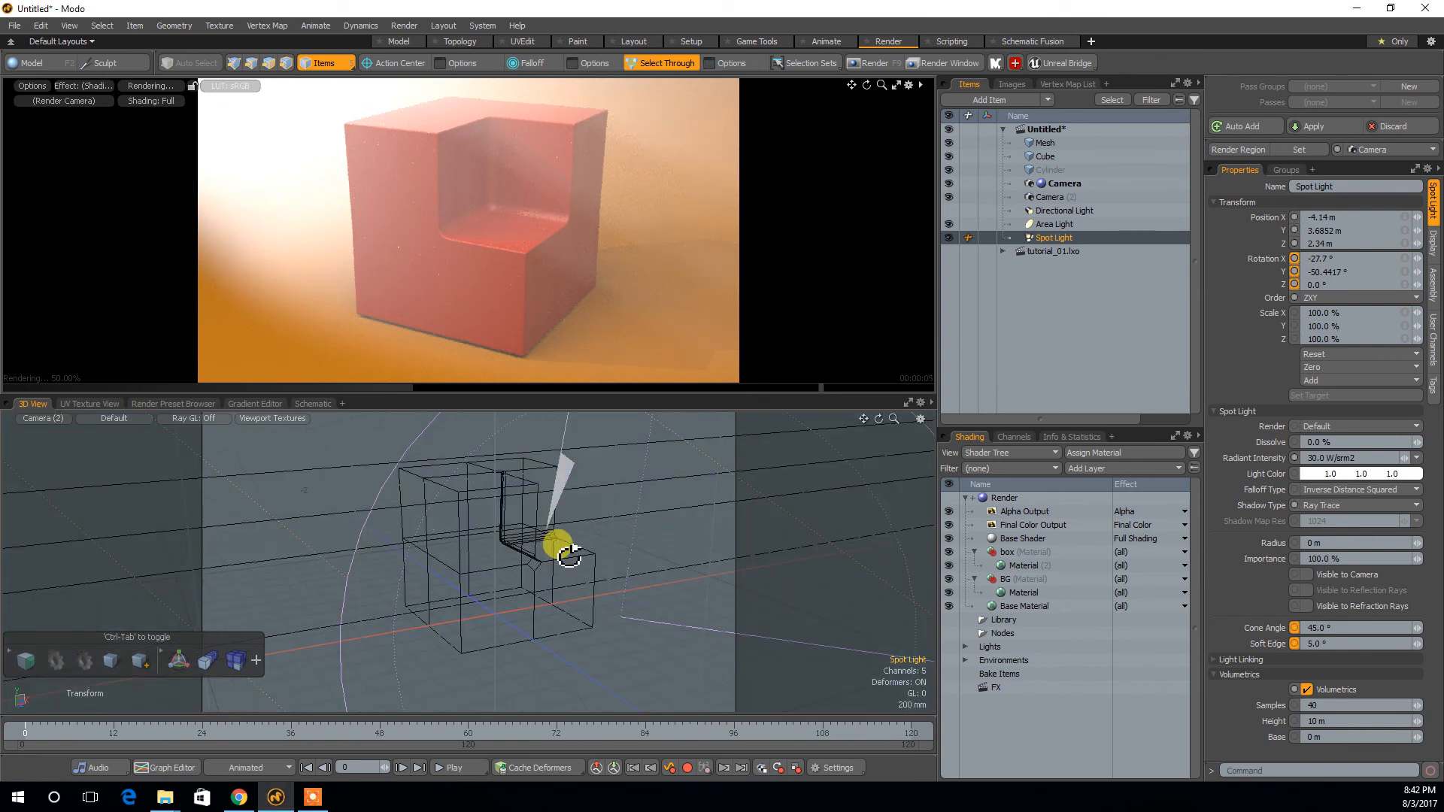
key("ctrl+space")
left_click(459, 507)
key("ctrl+space")
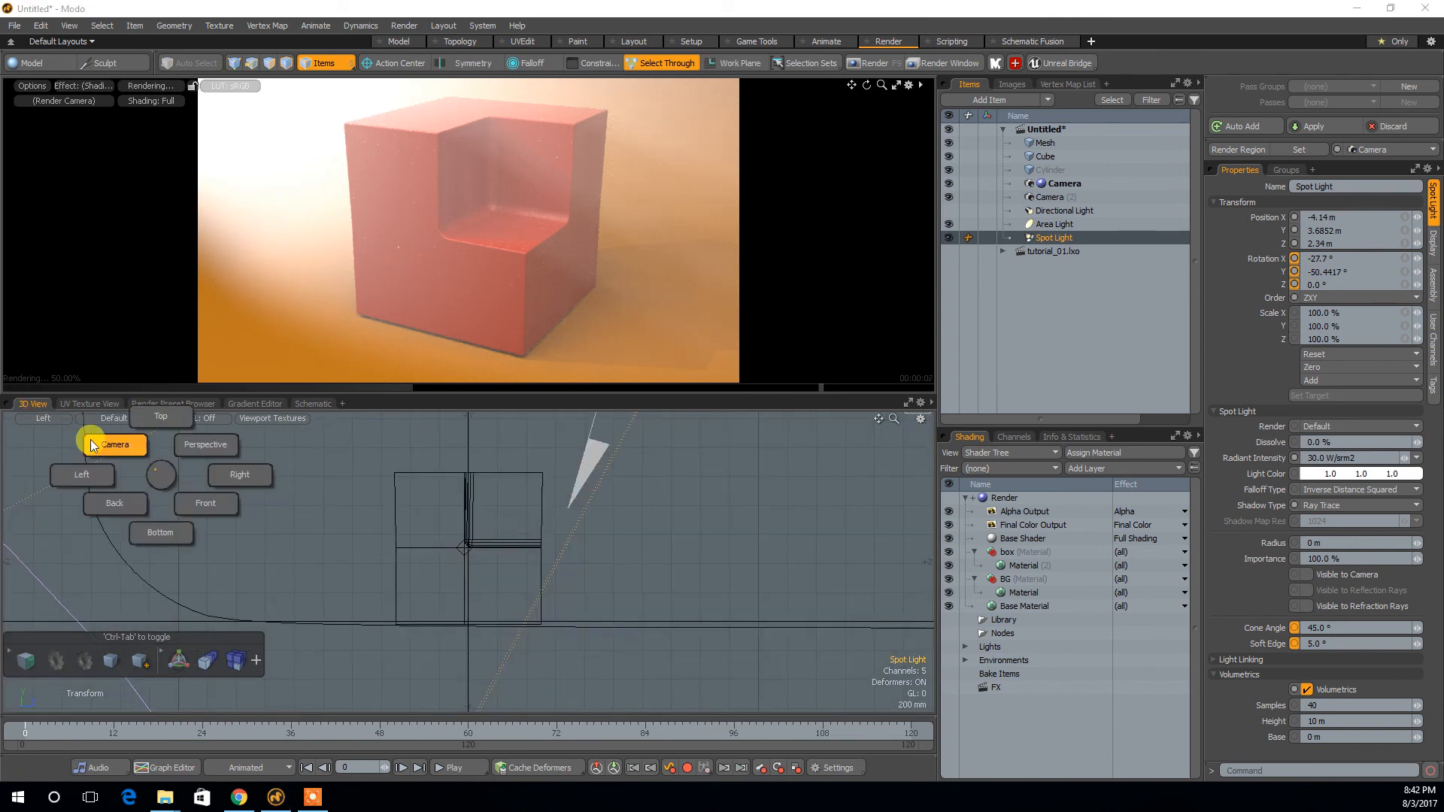
left_click(116, 445)
left_click(38, 418)
mouse_move(34, 434)
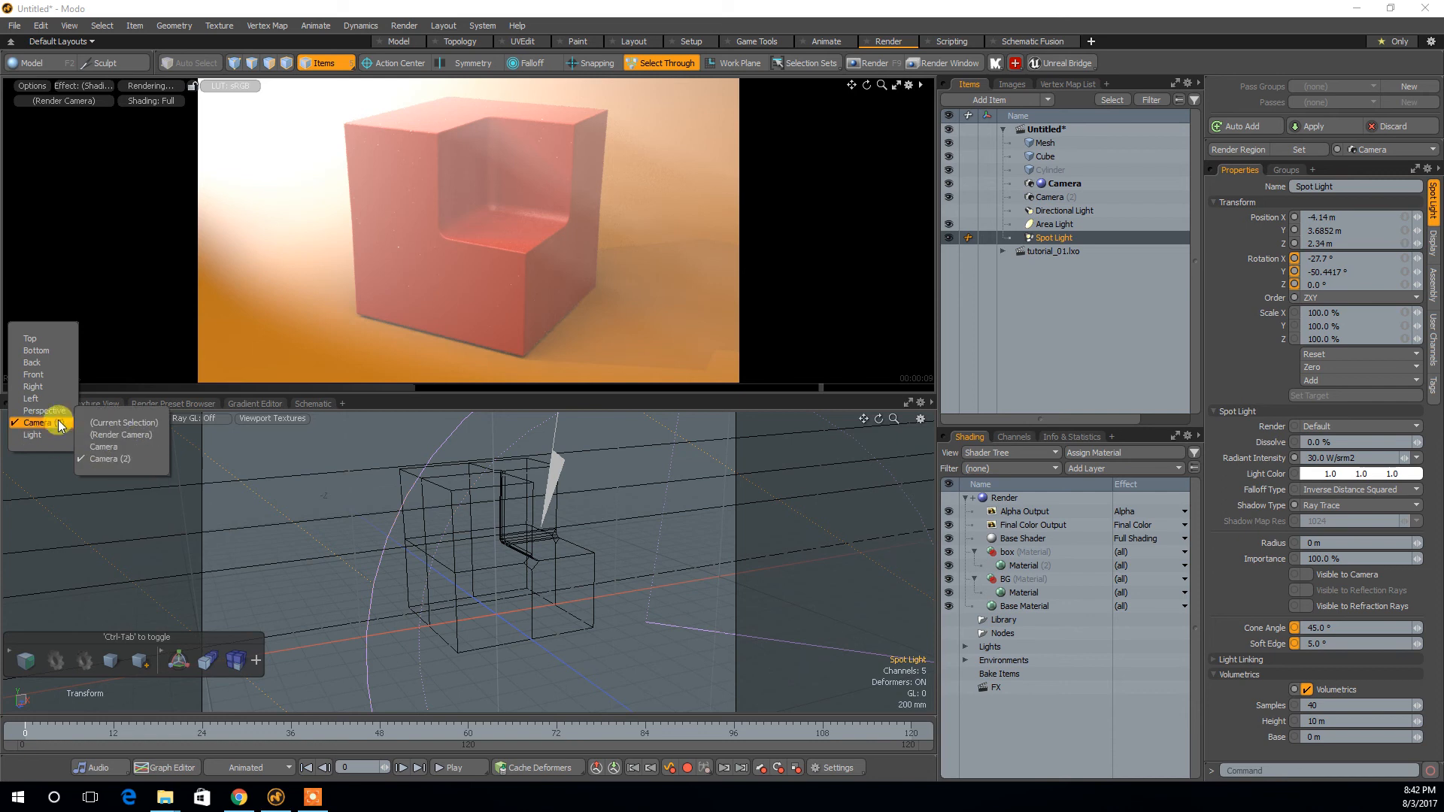
left_click(113, 447)
left_click_drag(502, 563, 202, 562, "ctrl+alt")
left_click_drag(541, 540, 264, 568, "ctrl+alt")
left_click_drag(477, 549, 245, 565, "ctrl+alt")
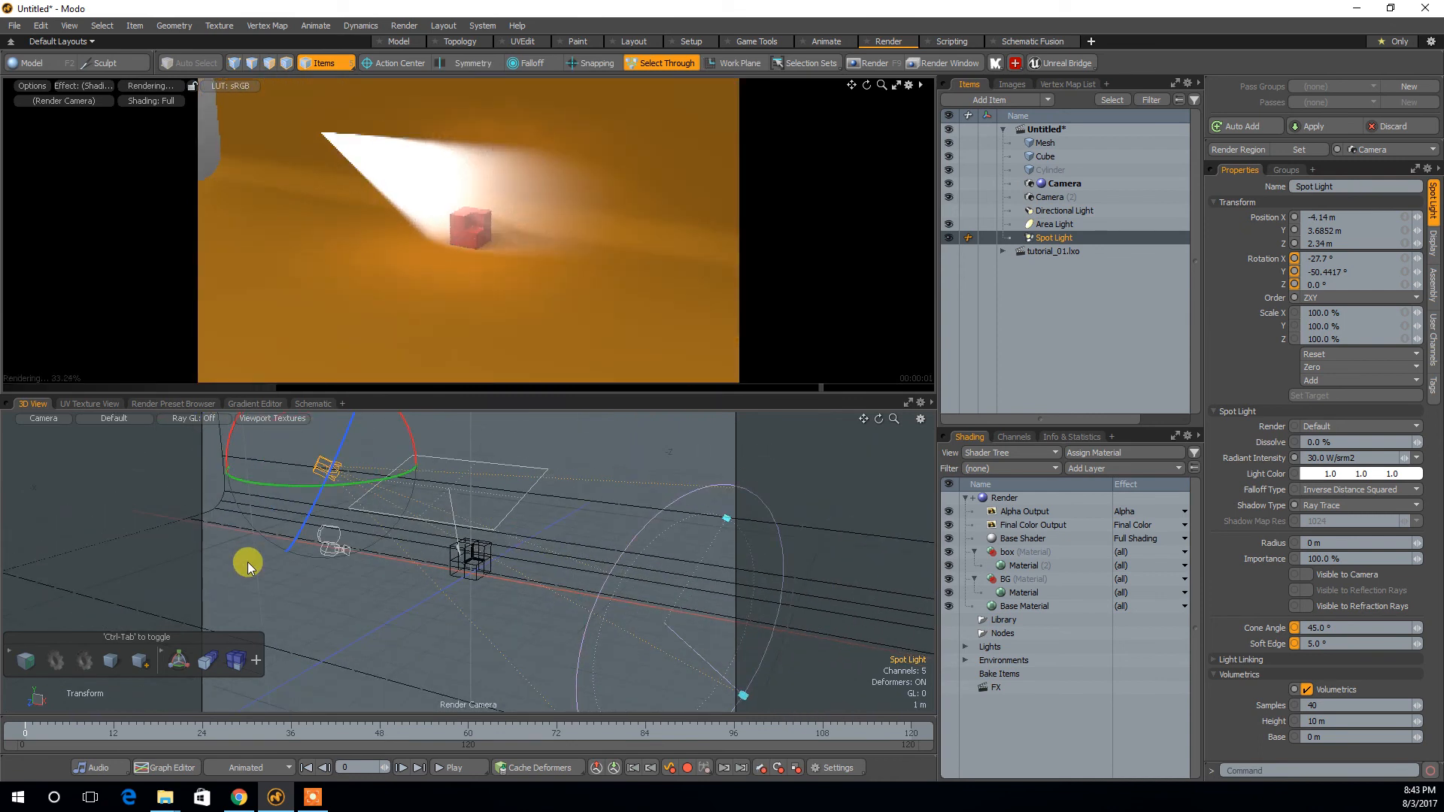
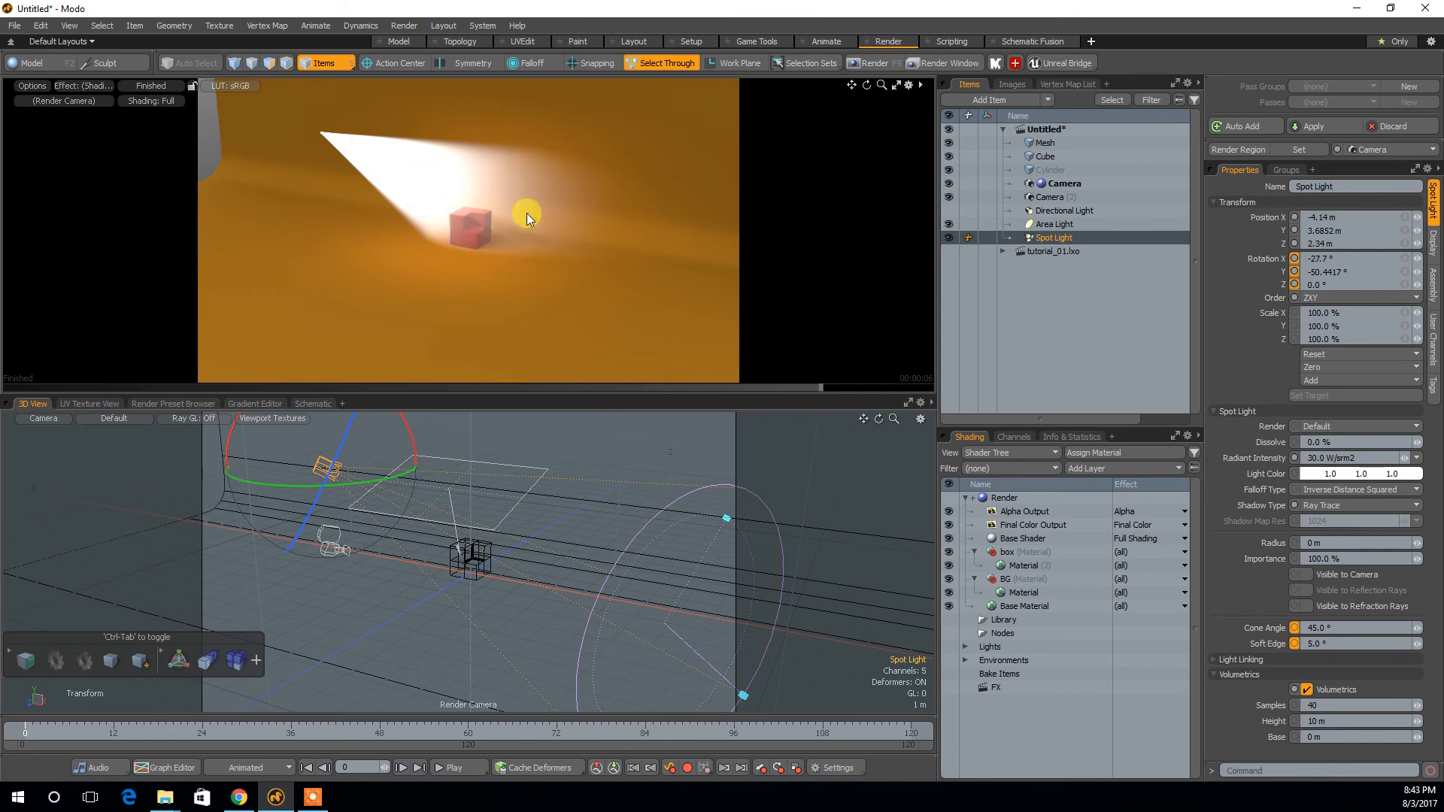
Disable the spot light's volumetrics and orbit the render camera slightly around the cube.
left_click(1307, 689)
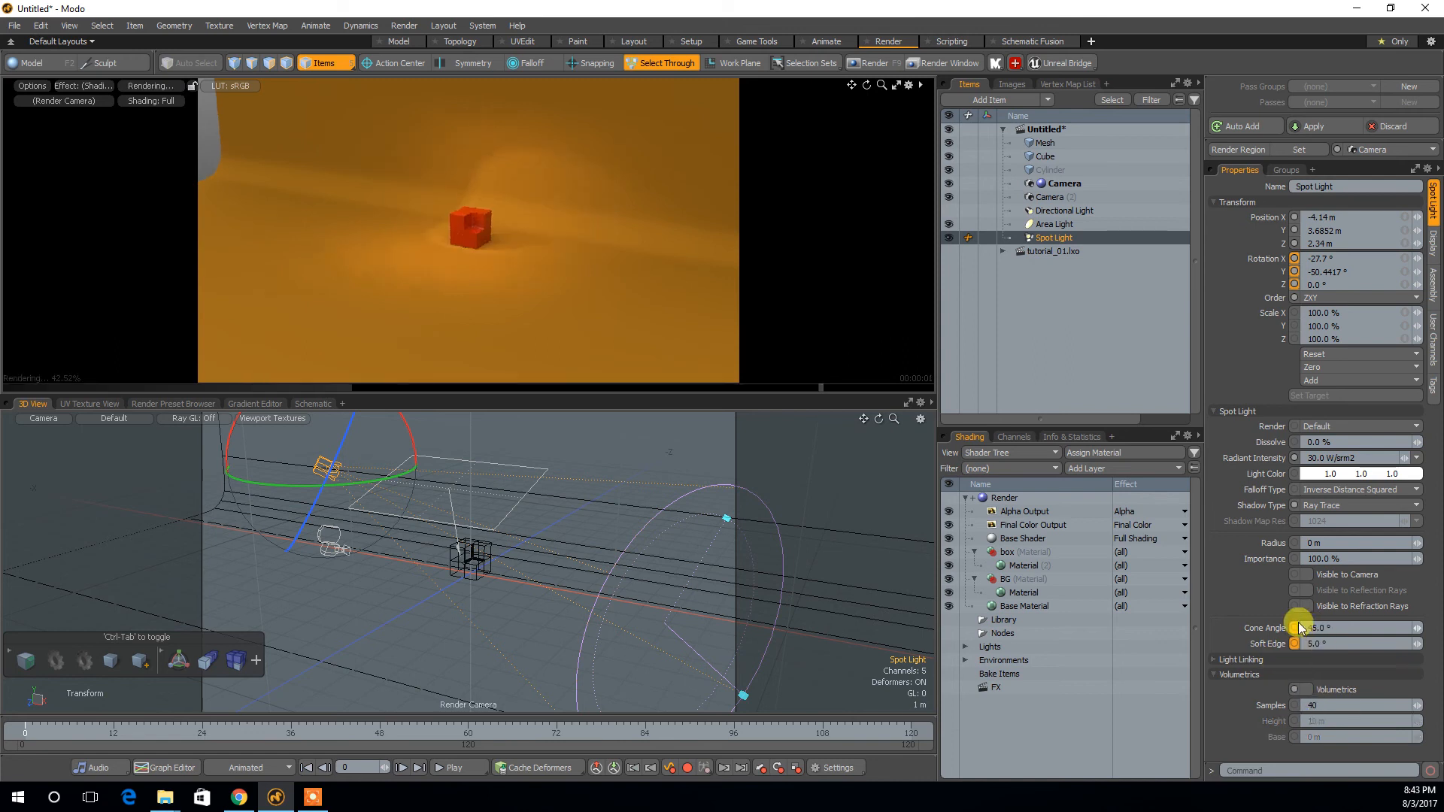
mouse_move(422, 252)
left_mouse_down("alt")
mouse_move(416, 277)
mouse_move(440, 267)
left_mouse_up("alt")
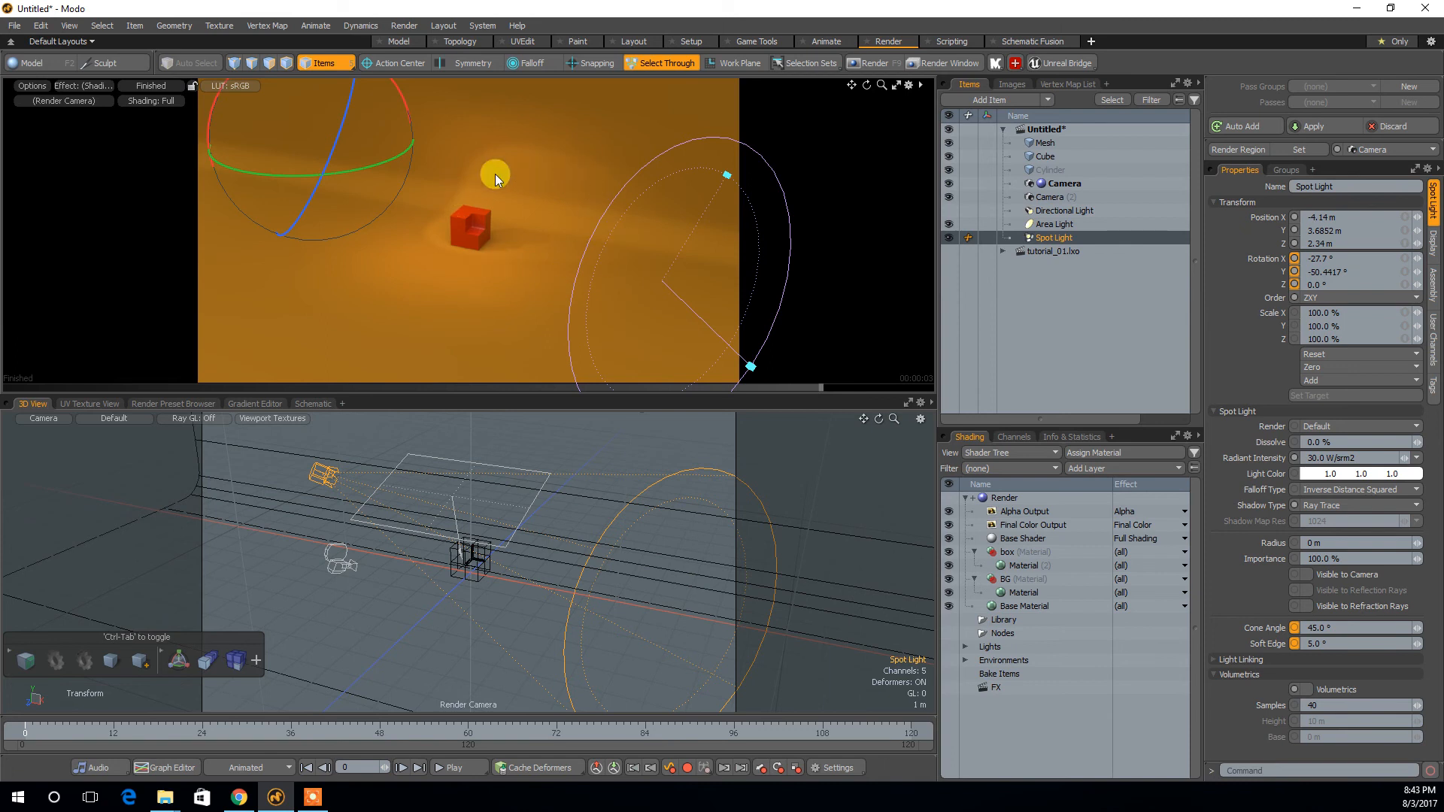
Try a soft edge of 15° on the spot light and undo the change.
left_click(1342, 642)
type("15")
key("Return")
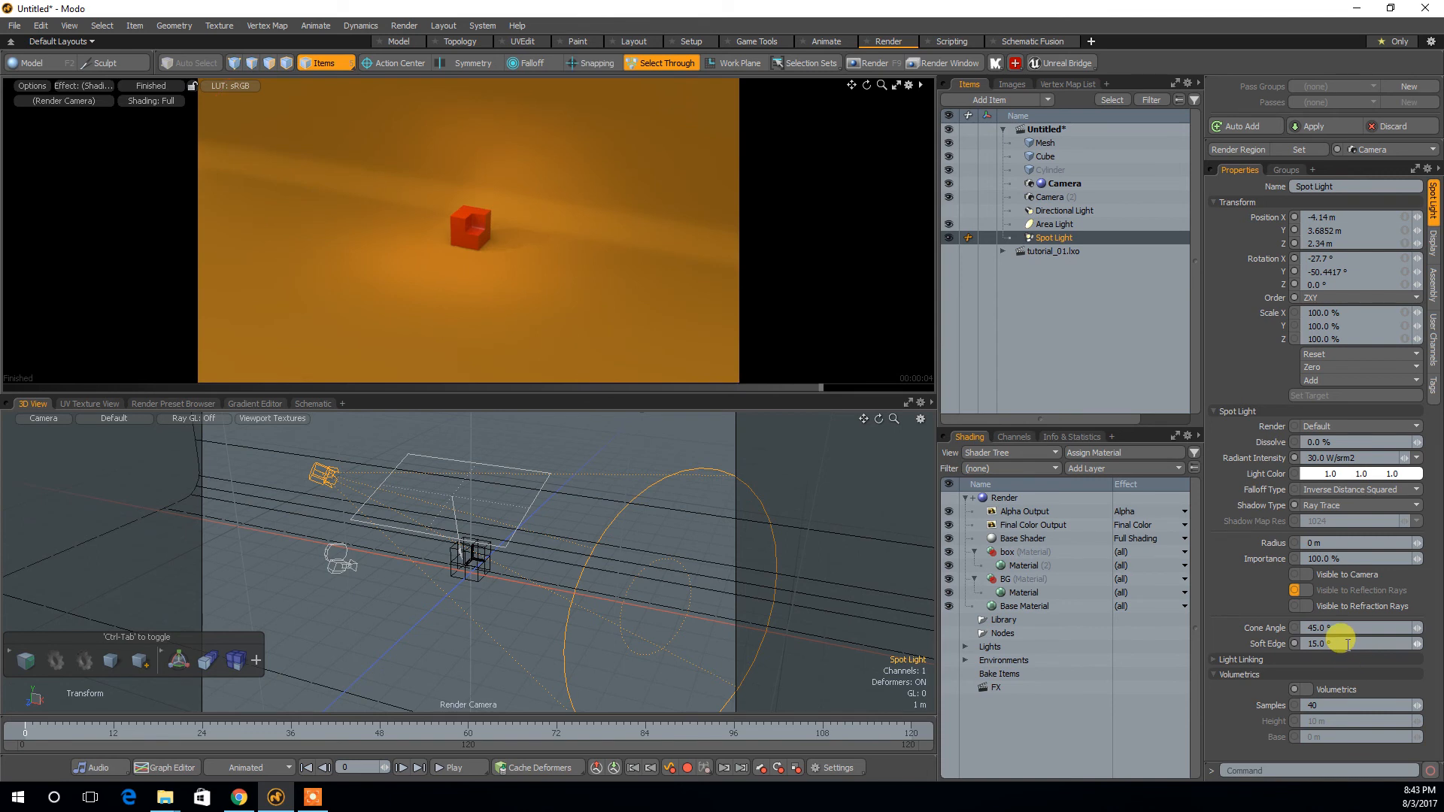
key("ctrl+z")
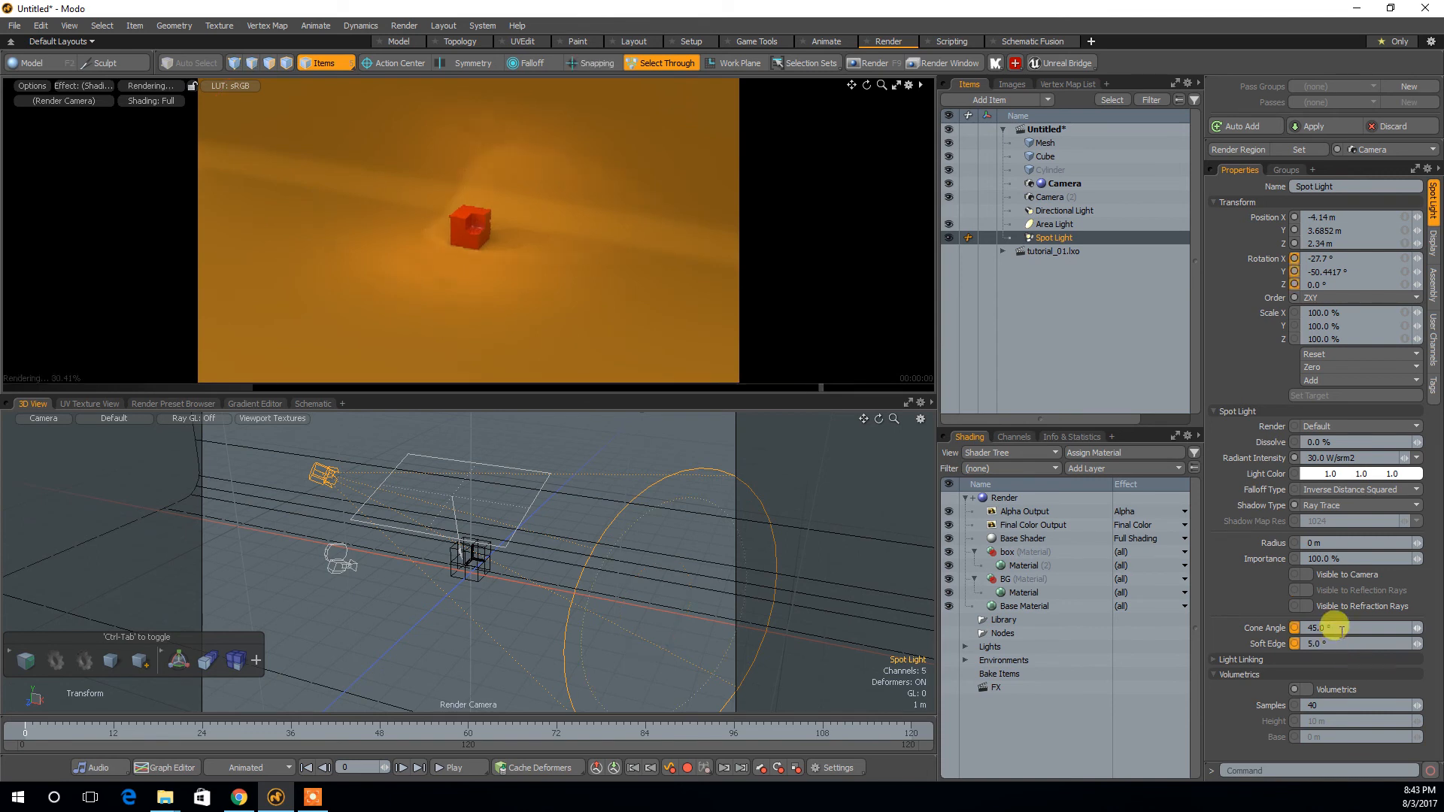
Set the spot light's cone angle to 90° and move it farther from the cube, to about Y 4.84 m and Z 5.39 m.
left_click(1339, 630)
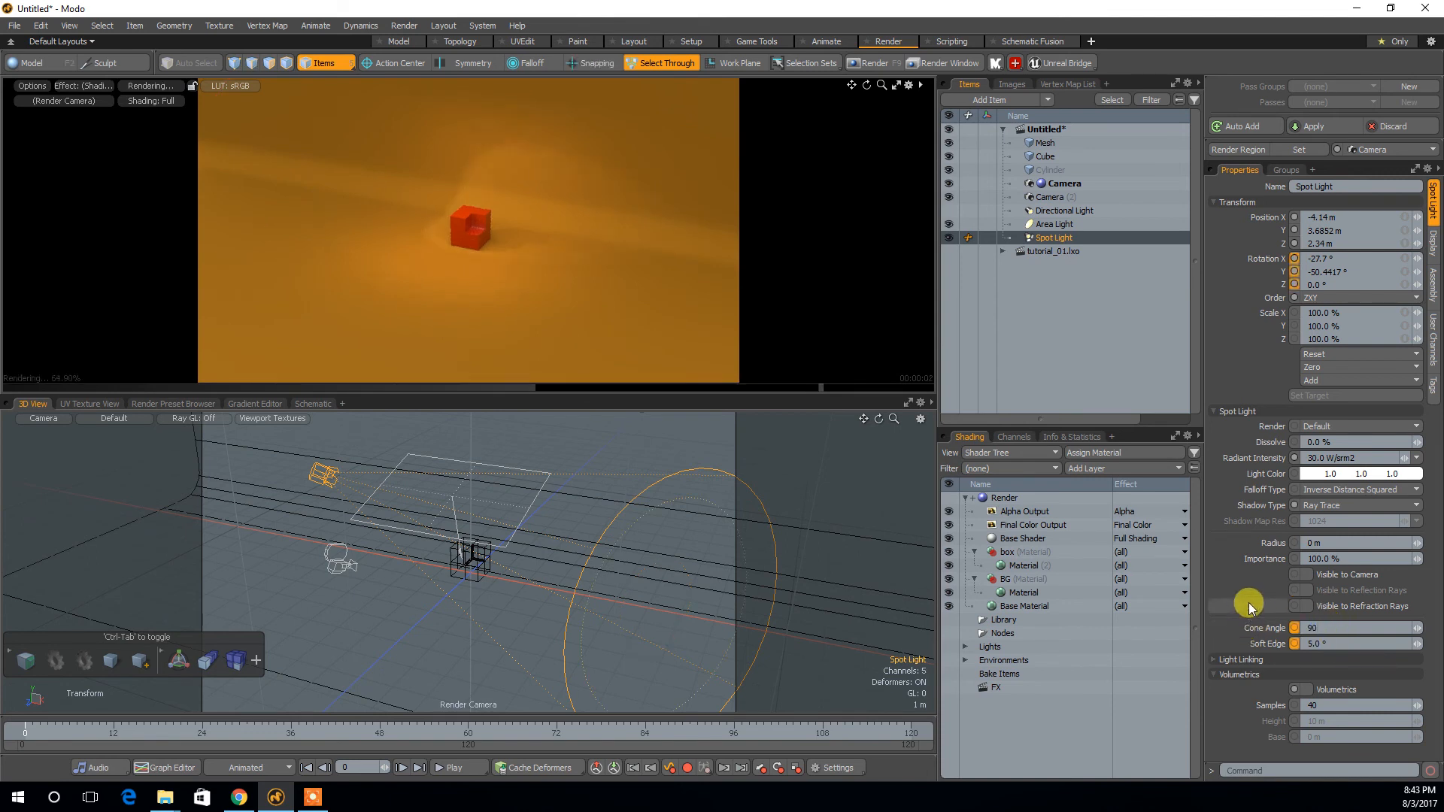
key("Return")
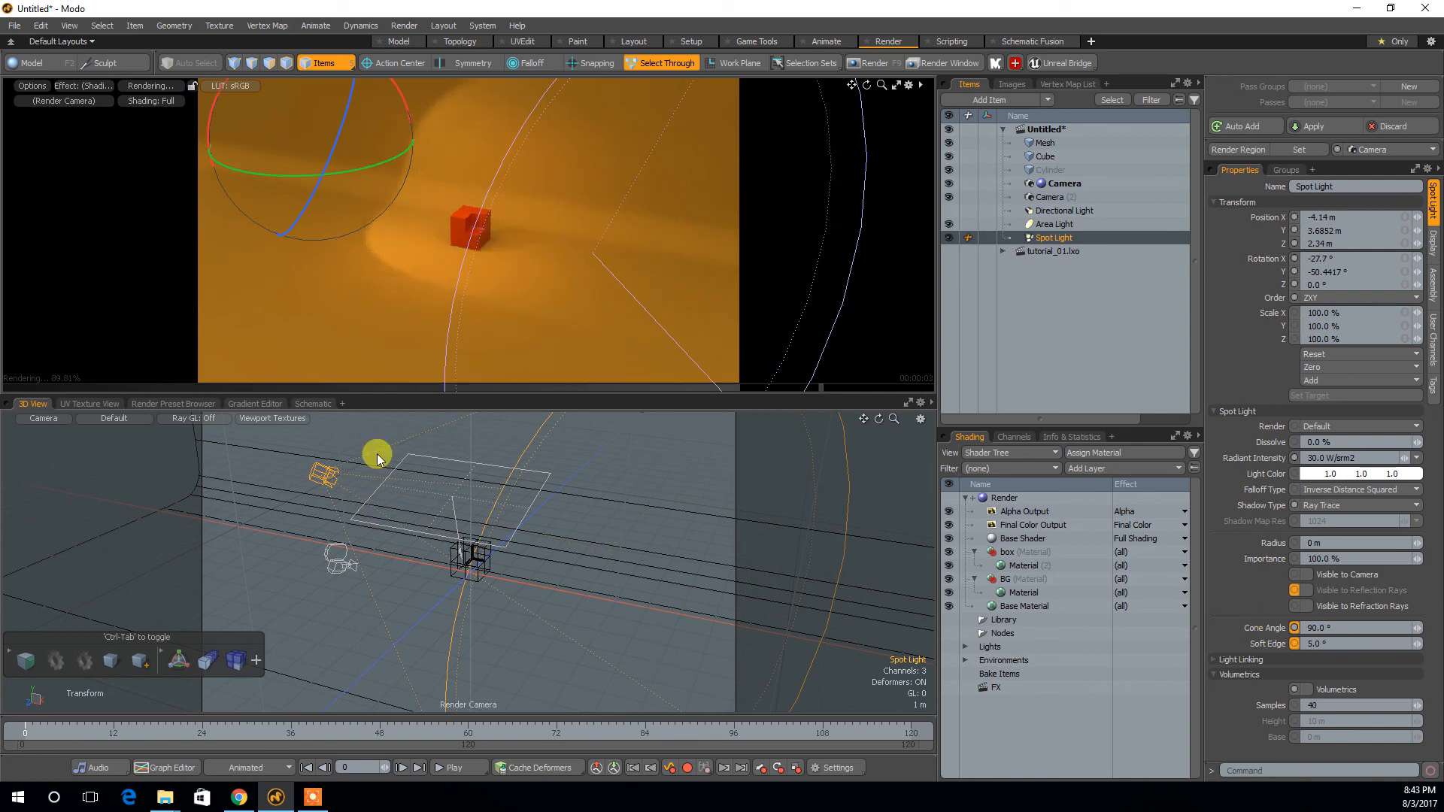
key("w")
left_click_drag(352, 497, 251, 439, "alt")
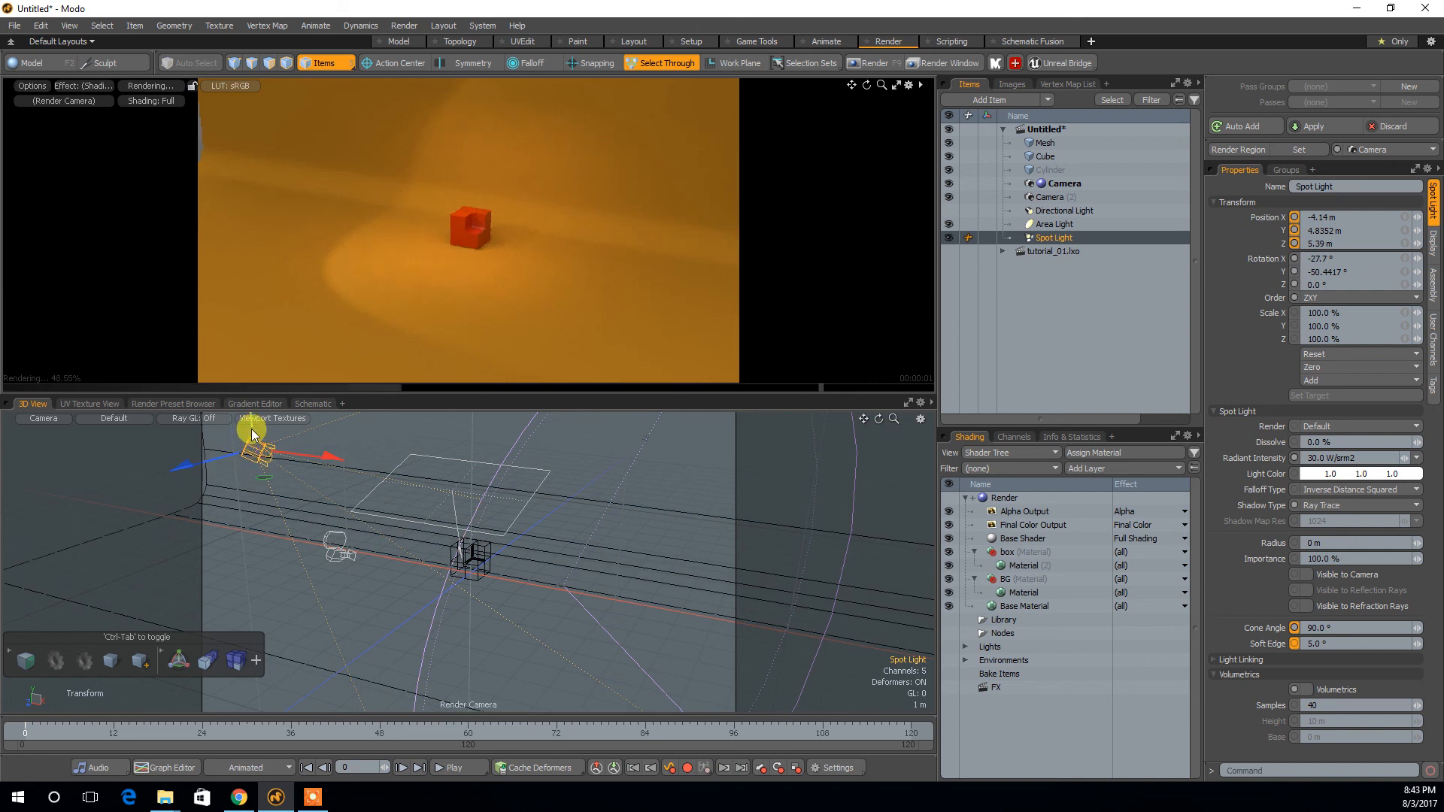
left_click_drag(564, 522, 589, 544, "alt")
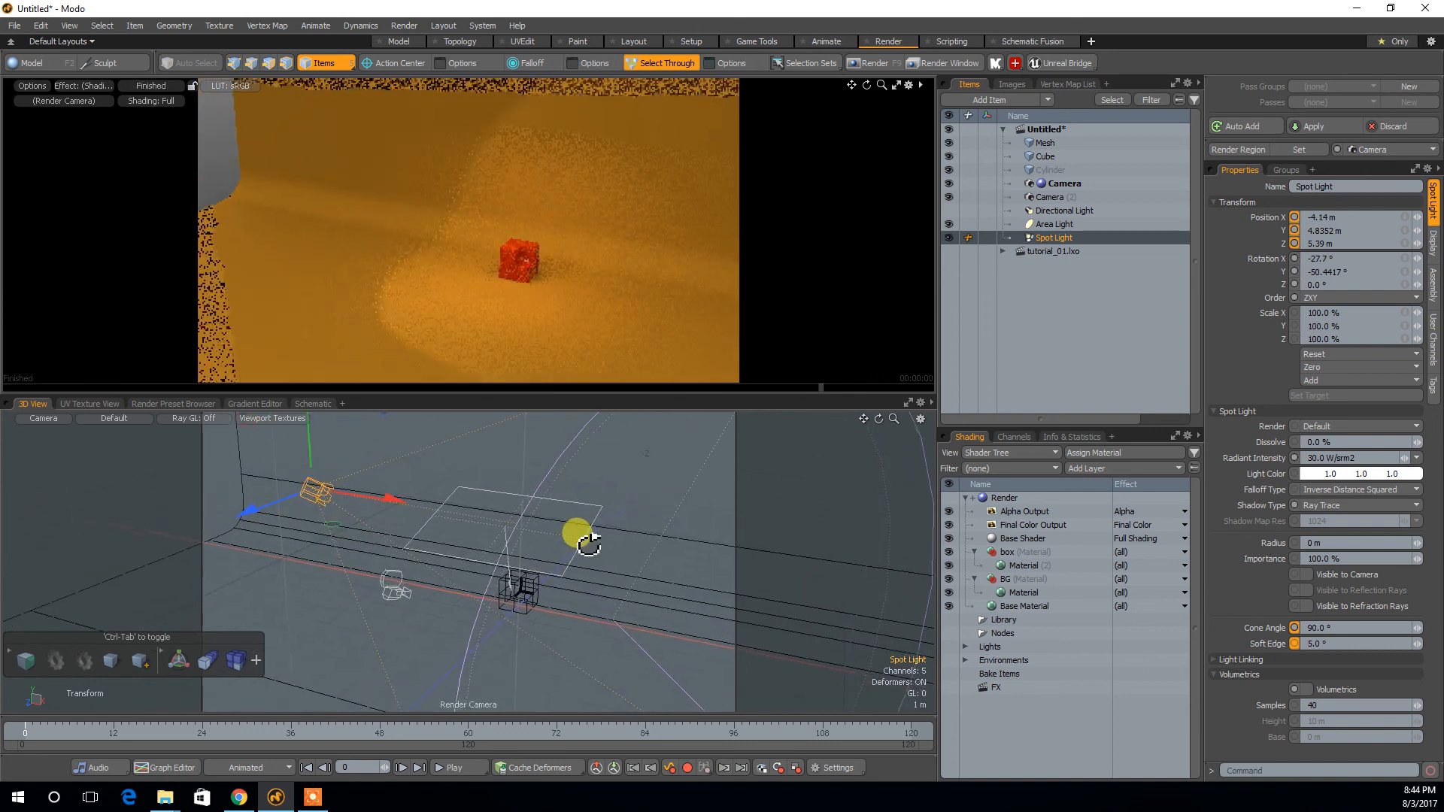
Try a different falloff type on the spot light and return it to Inverse Distance Squared.
left_click(1357, 490)
left_click(1356, 479)
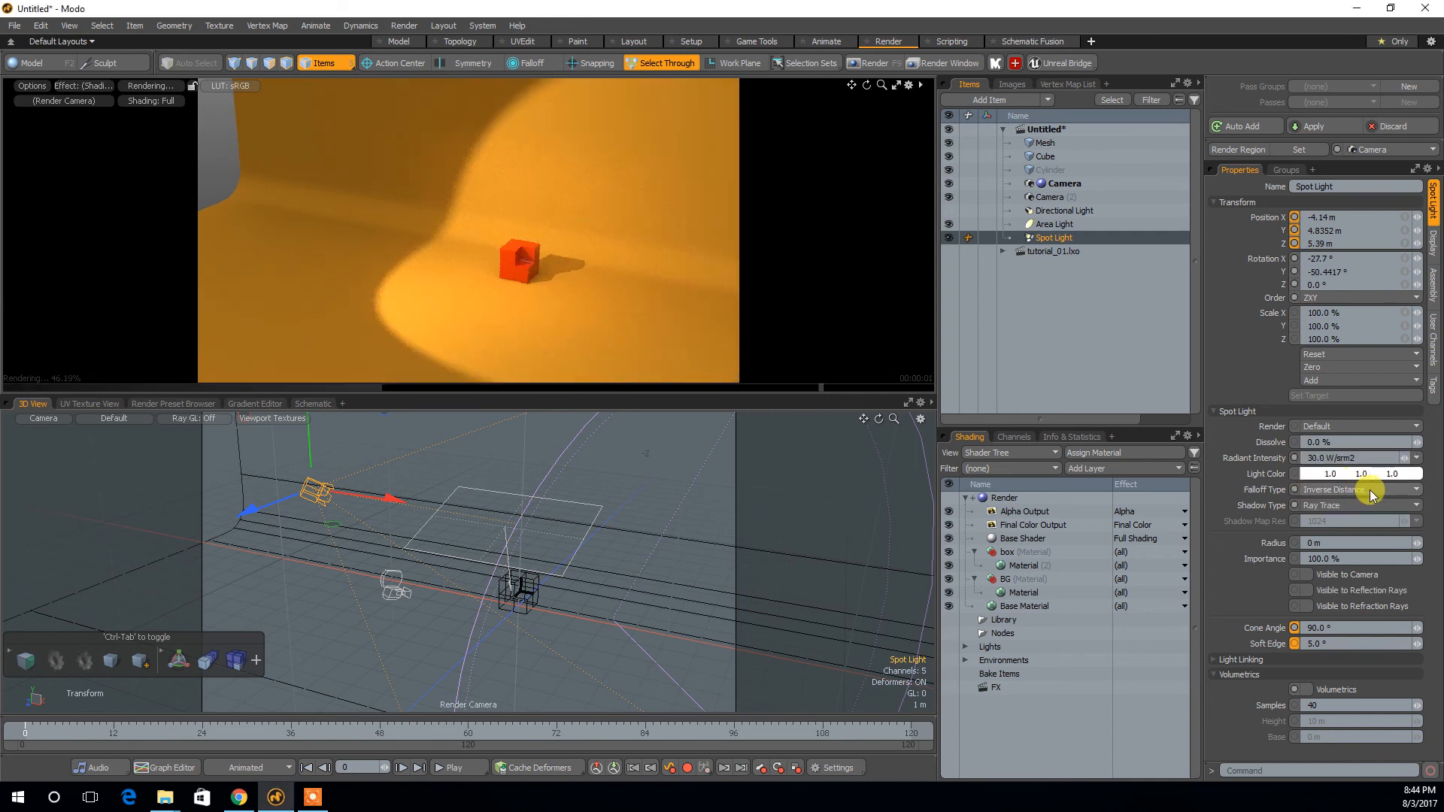
left_click(1370, 489)
left_click(1356, 504)
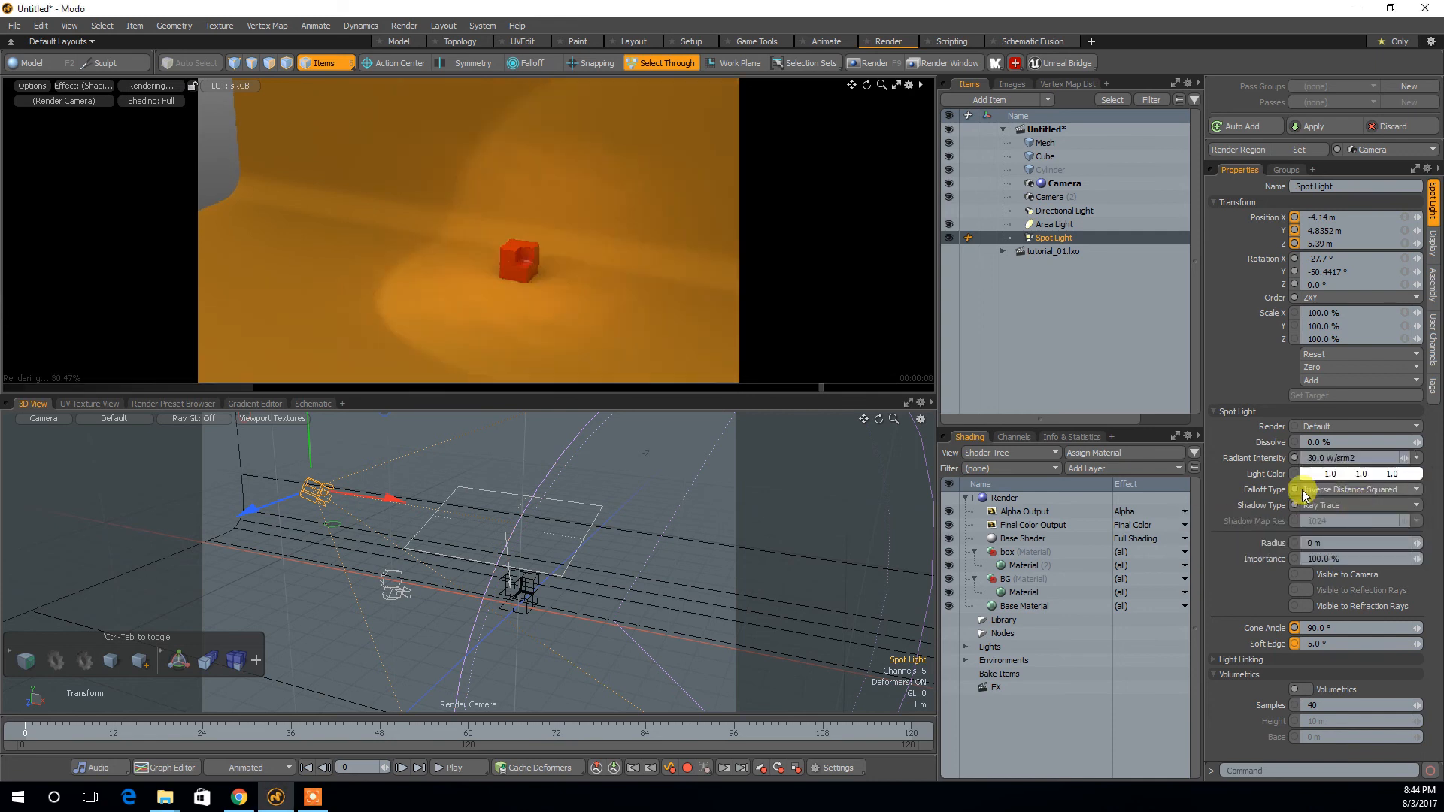
Try a 50% dissolve on the spot light and set it back to 0%.
left_click(1323, 442)
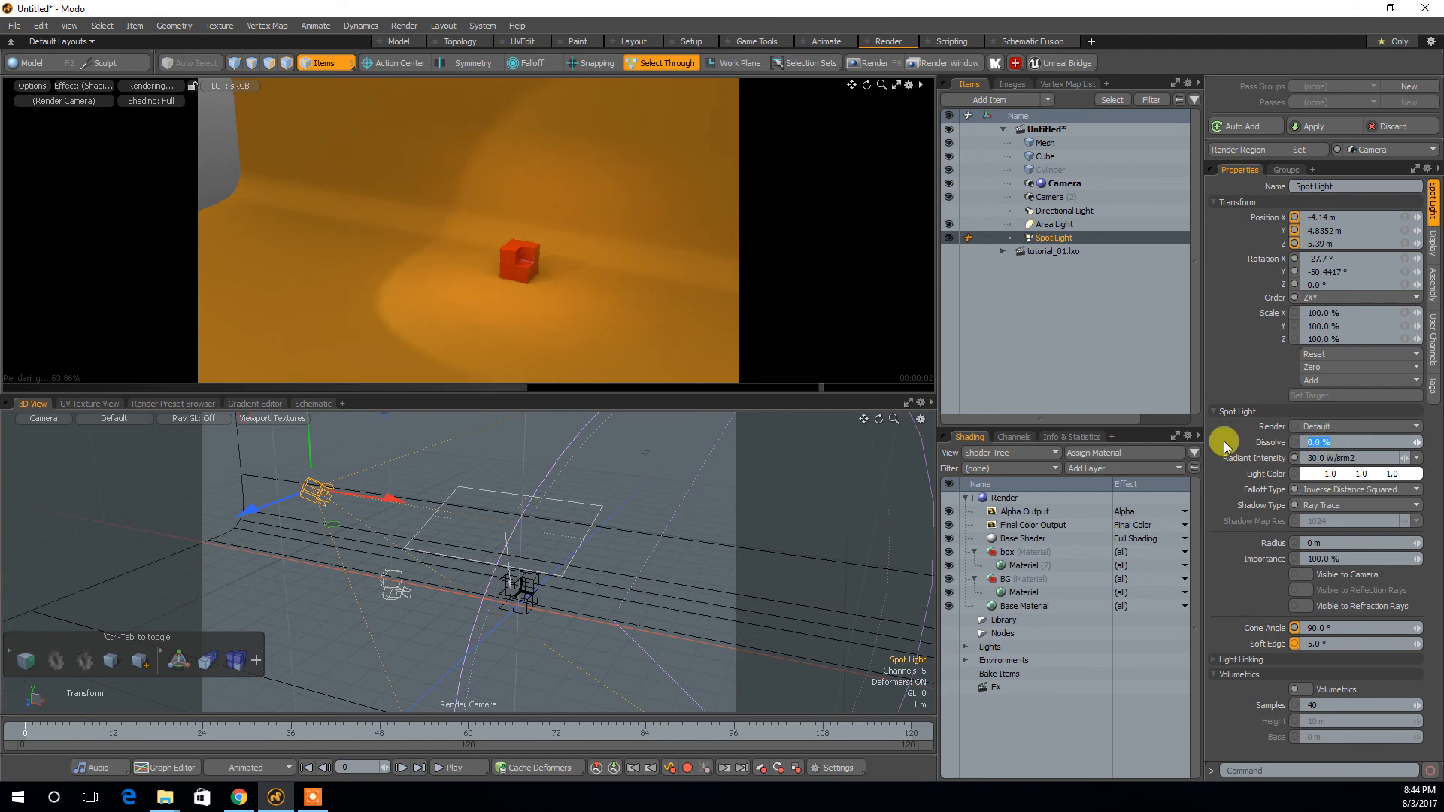
key("Return")
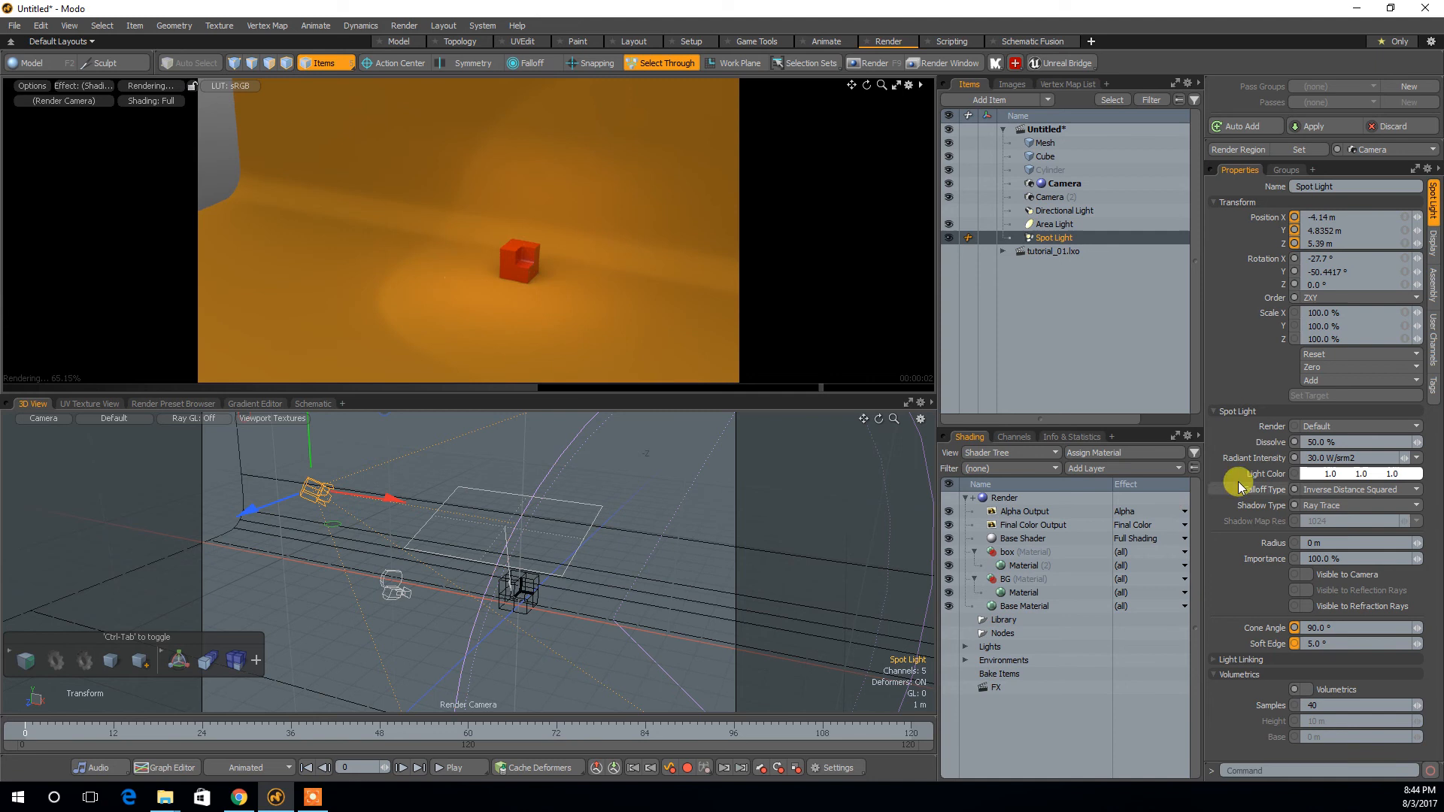
left_click(1358, 443)
type("0")
key("Return")
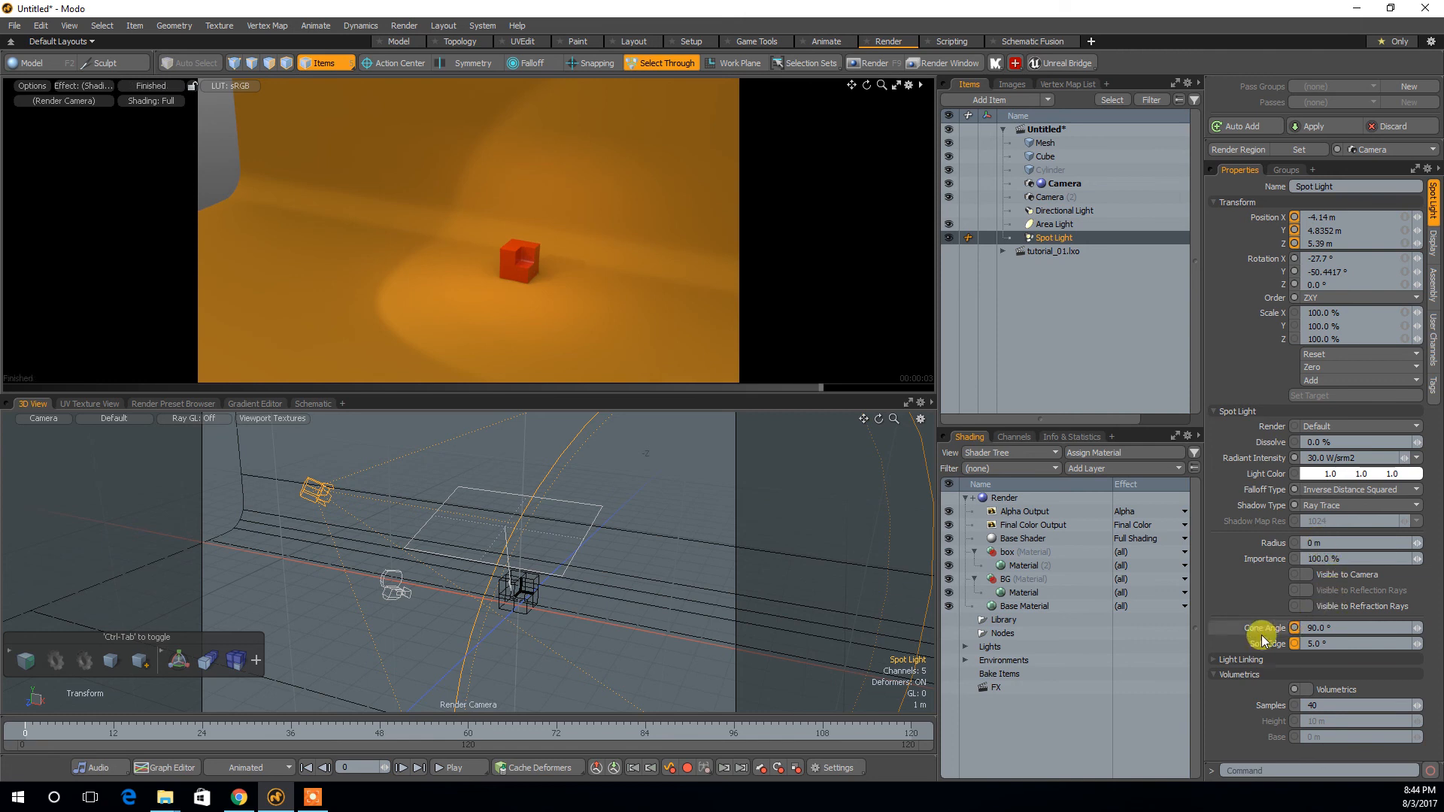
left_click(1214, 672)
left_click(1214, 672)
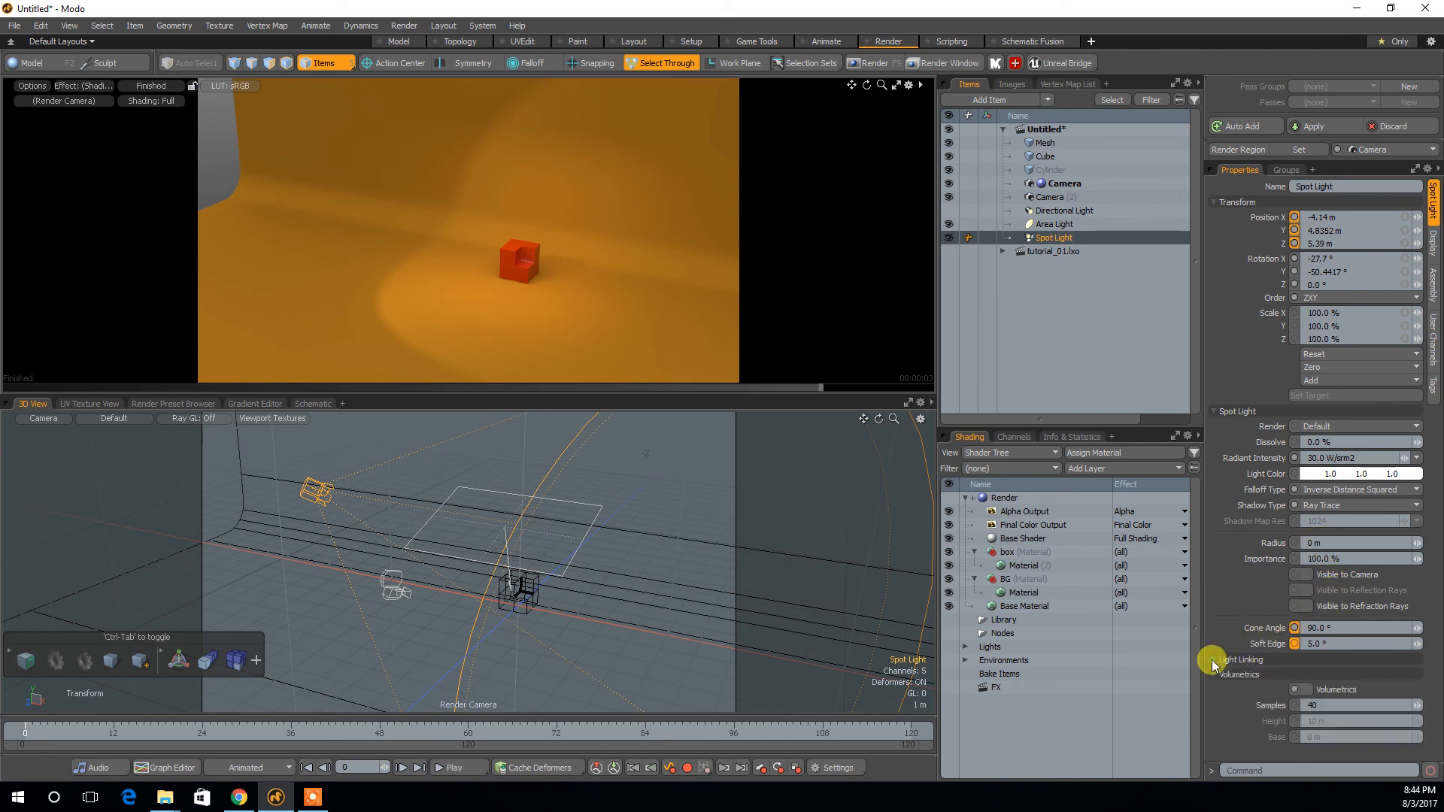
Move the render camera in close so that the cube fills the frame.
key("ctrl+space")
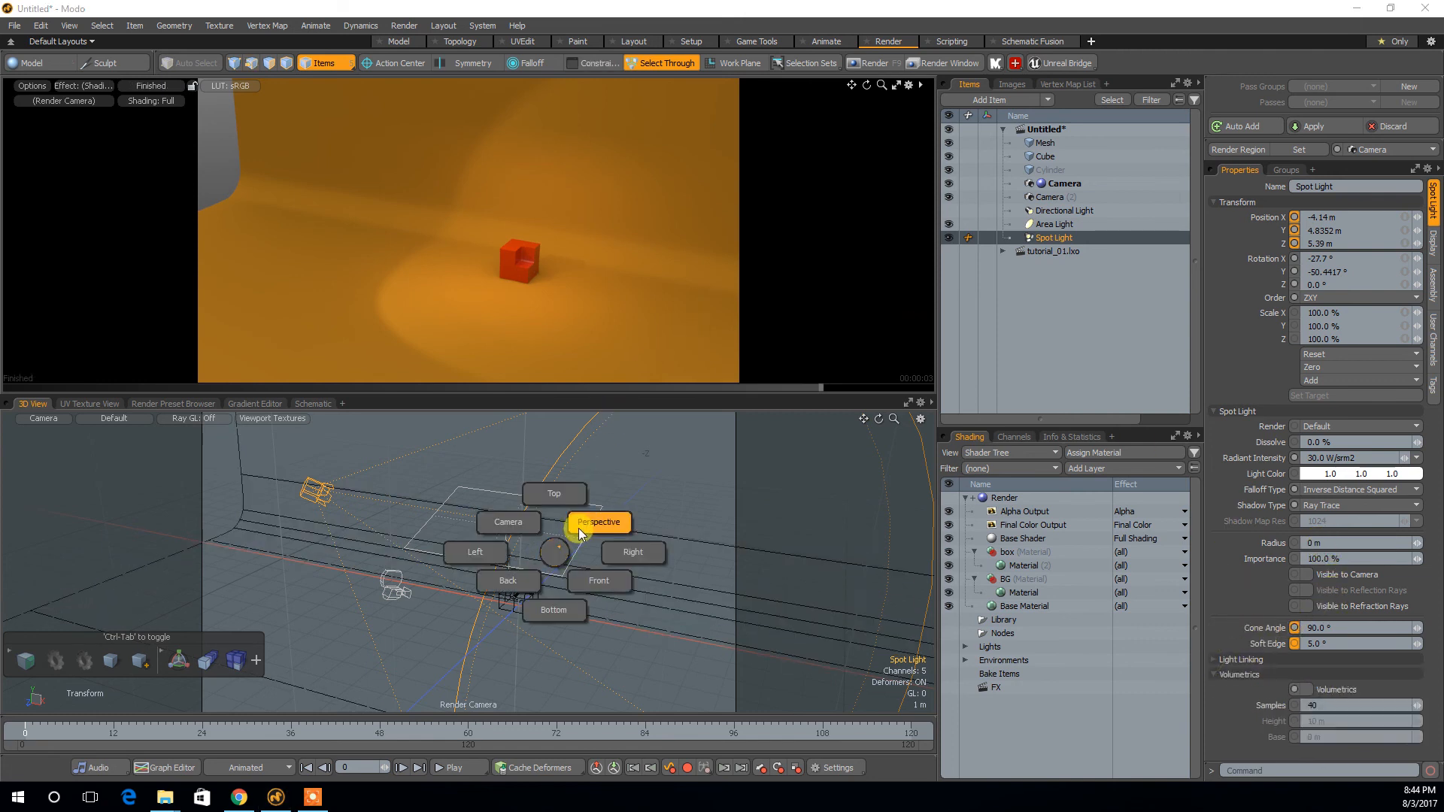
left_click(522, 525)
left_click_drag(526, 595, 684, 477, "alt+shift")
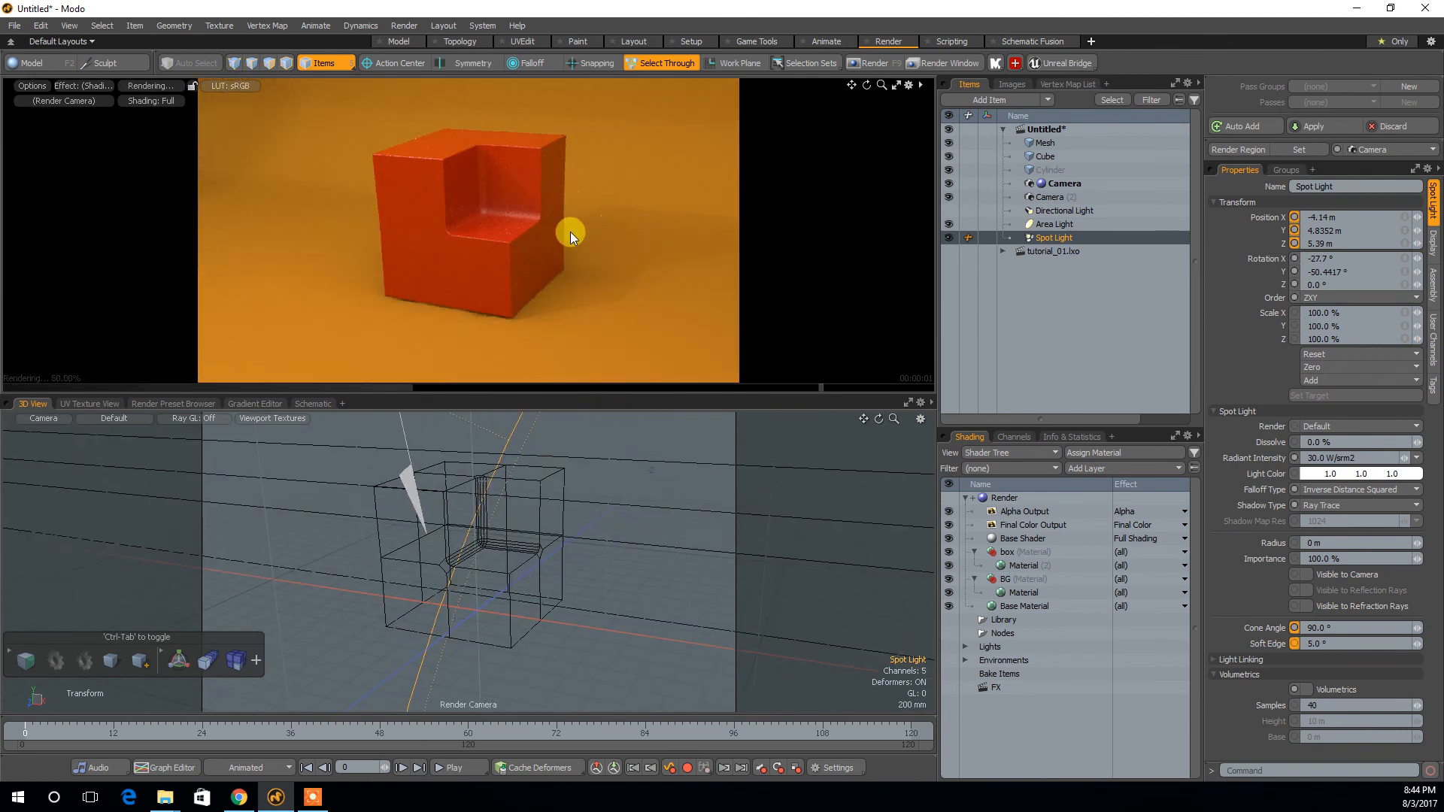
In the Model layout, tilt the spot light to about -43.2° in X and move it to about X -4.94 m, Z 3.58 m.
left_click(407, 43)
left_click_drag(668, 420, 576, 466, "alt")
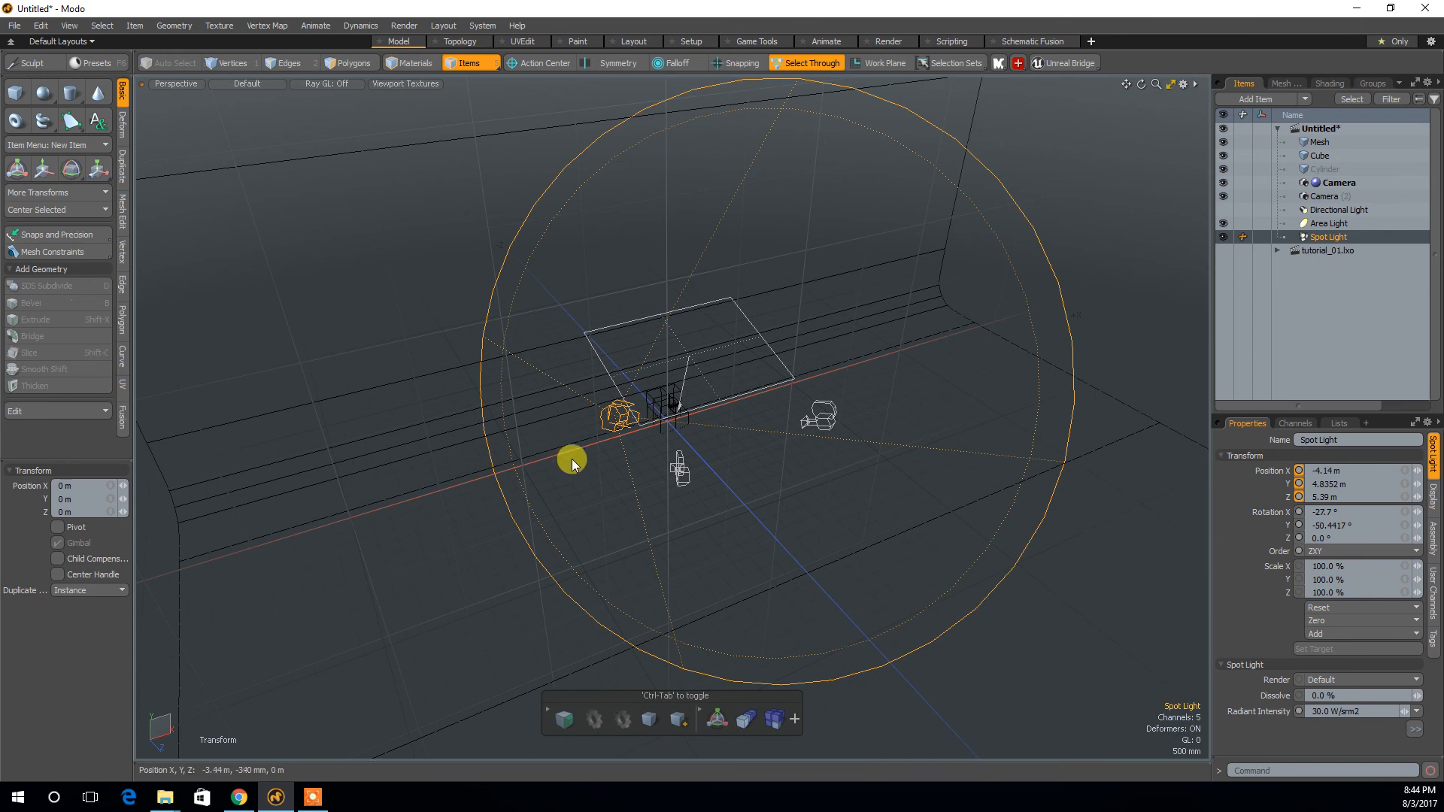
key("e")
mouse_move(575, 407)
left_mouse_down()
mouse_move(612, 403)
mouse_move(595, 395)
left_mouse_up()
key("w")
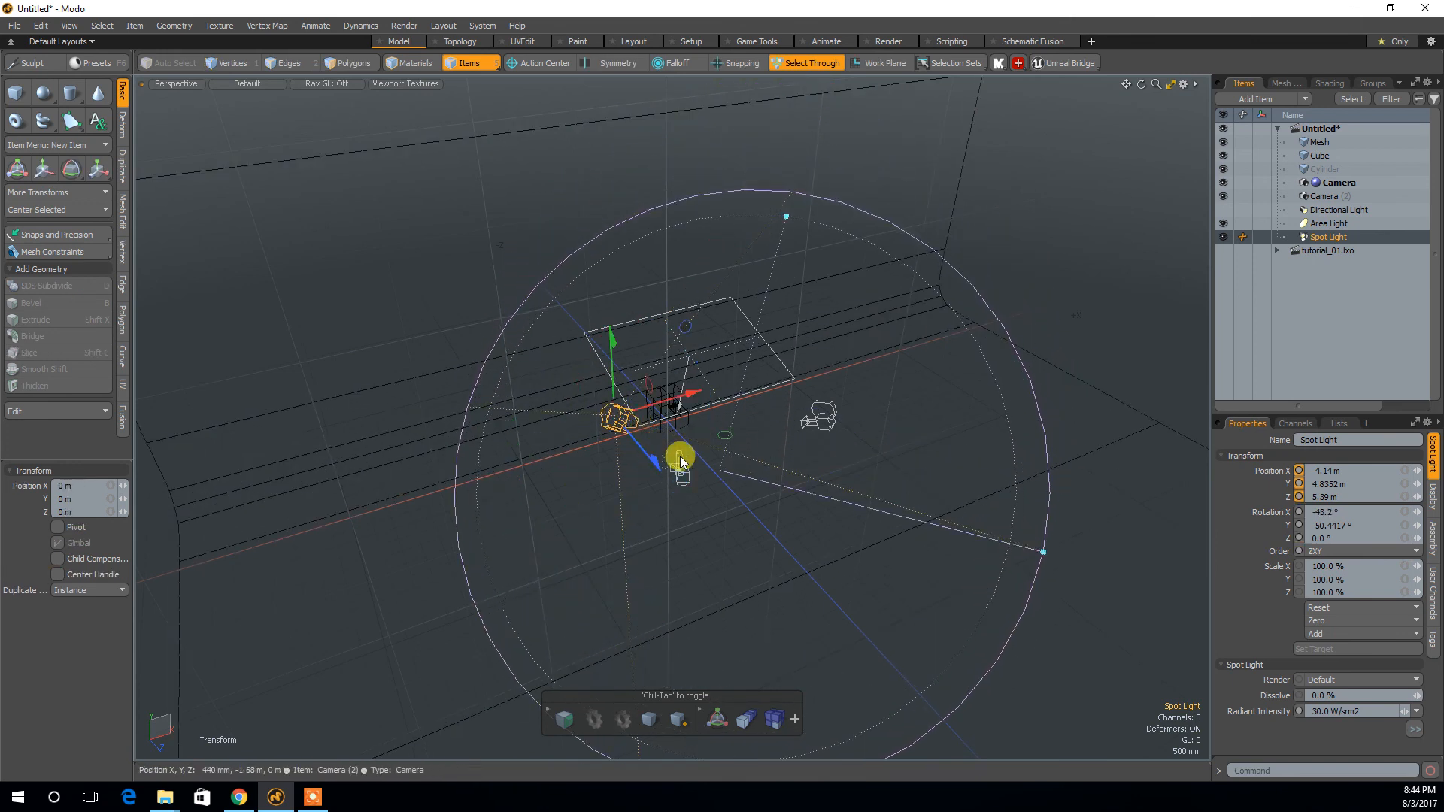
left_click_drag(723, 436, 661, 413)
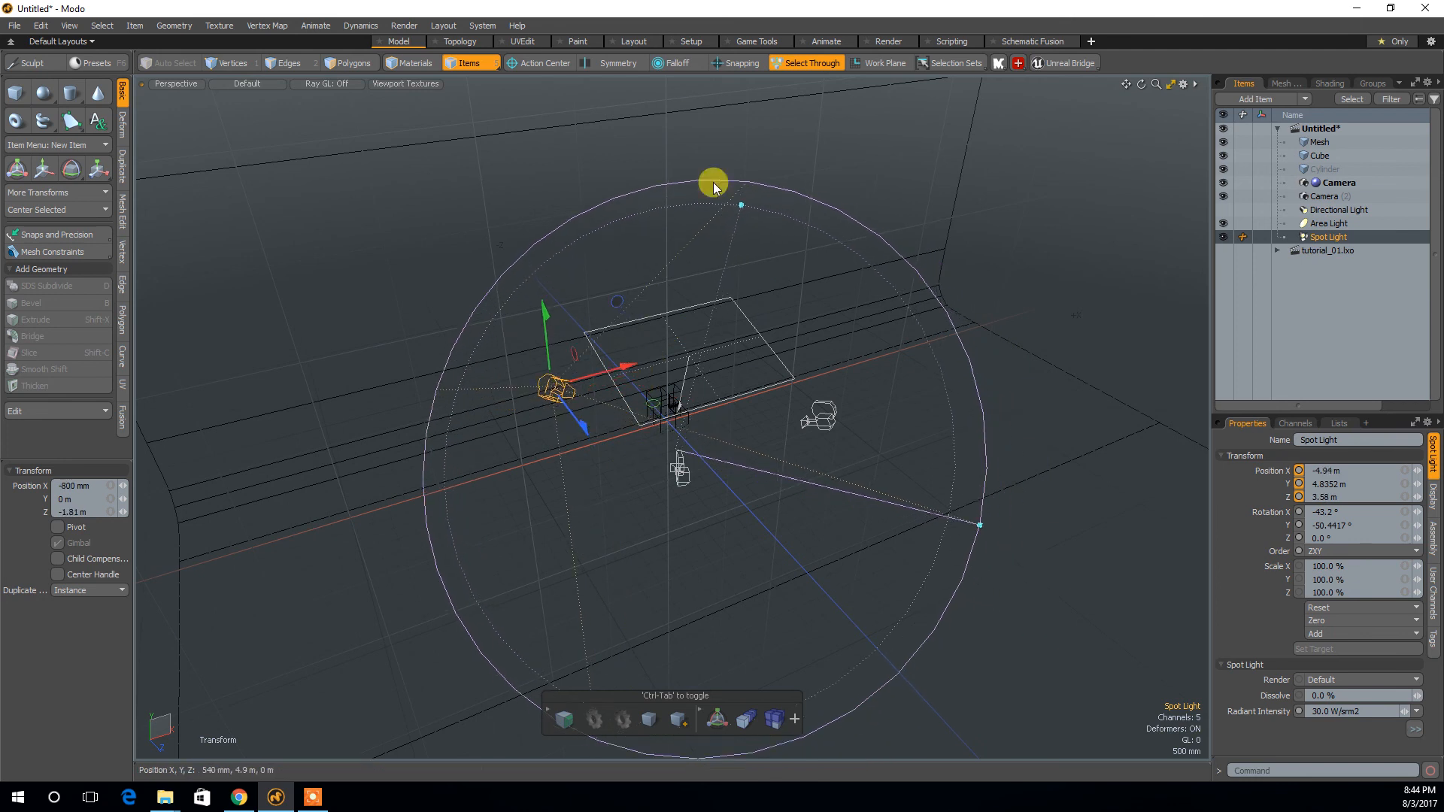
Resume the render preview in the Render layout and orbit the render camera slightly around the cube.
left_click(886, 42)
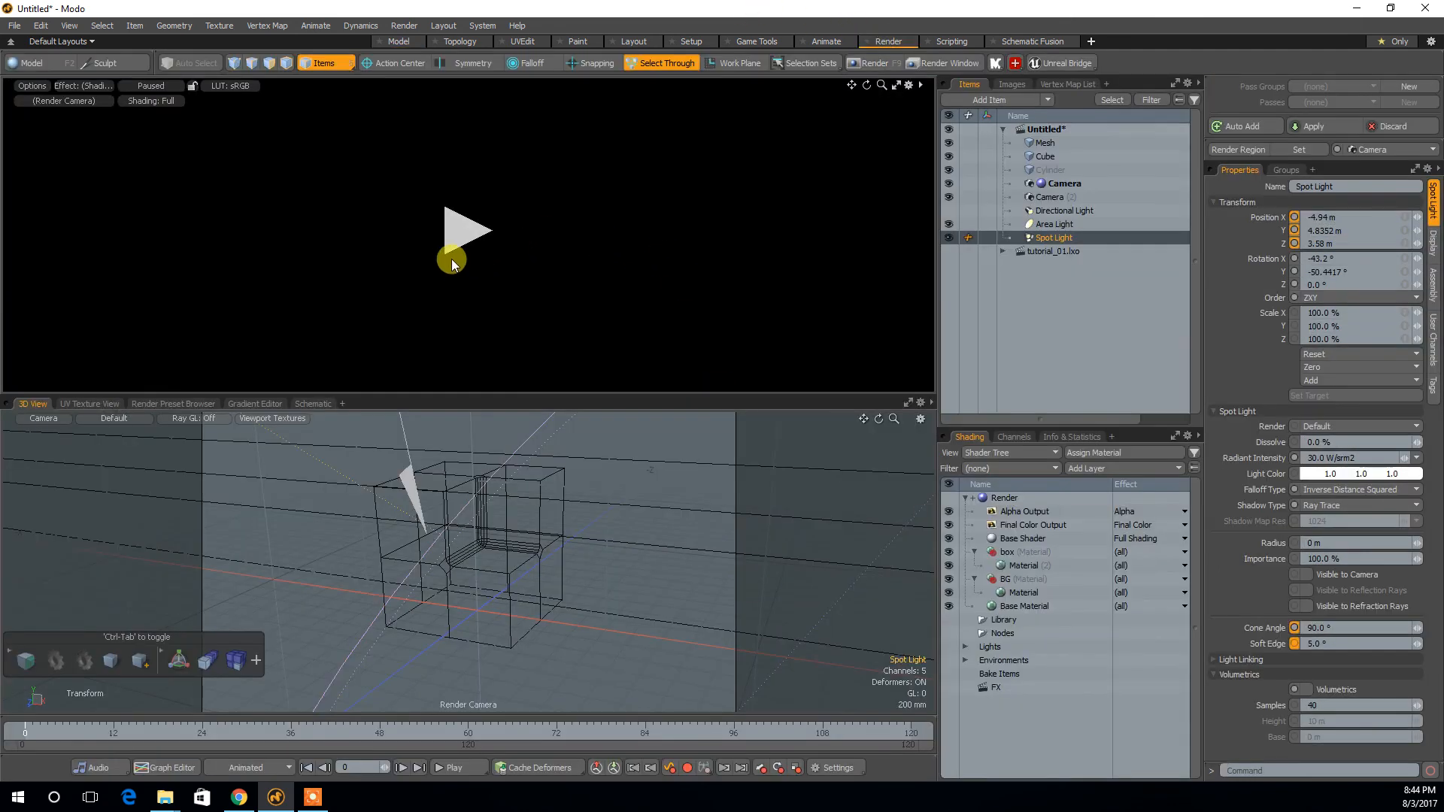
left_click(450, 241)
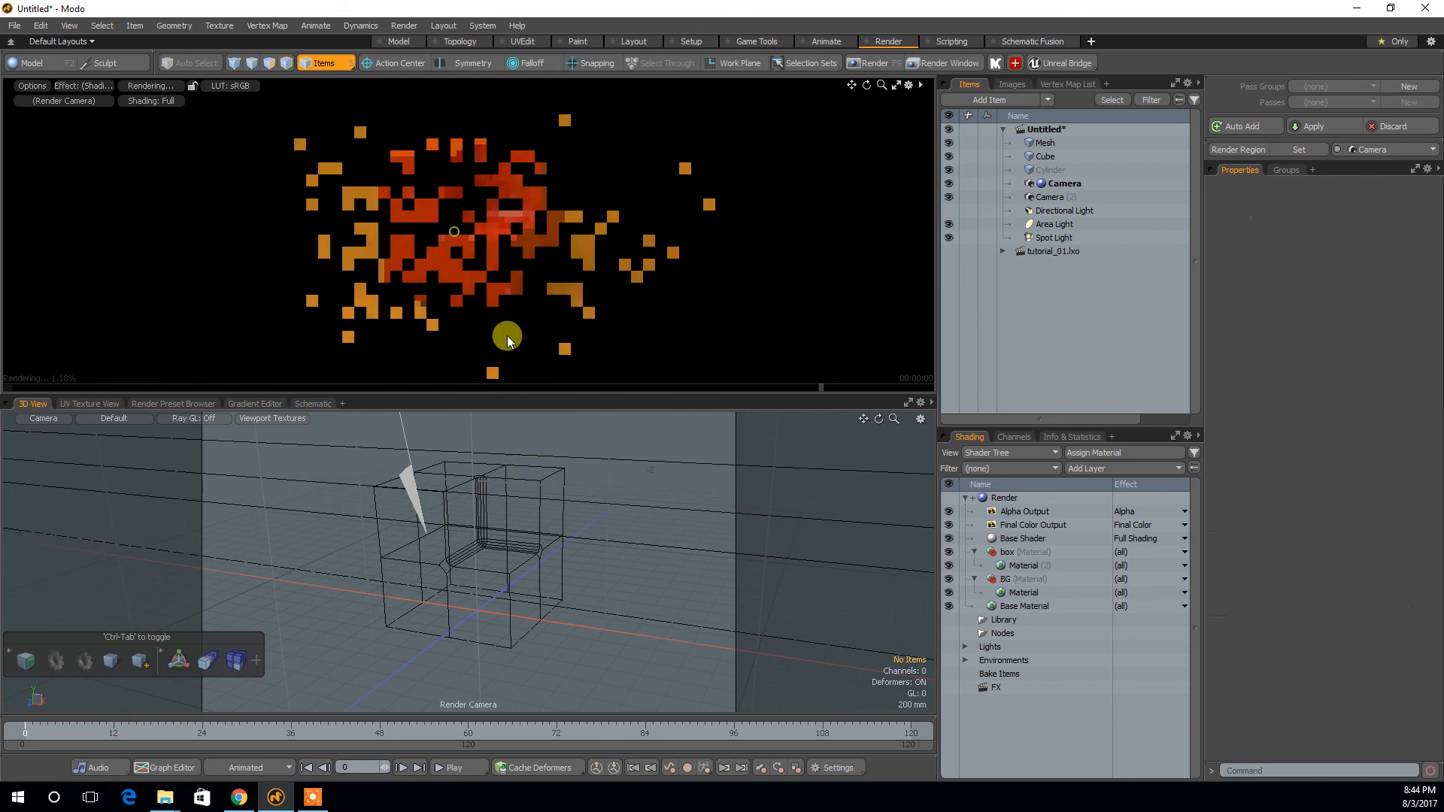
left_click_drag(518, 569, 613, 620, "alt")
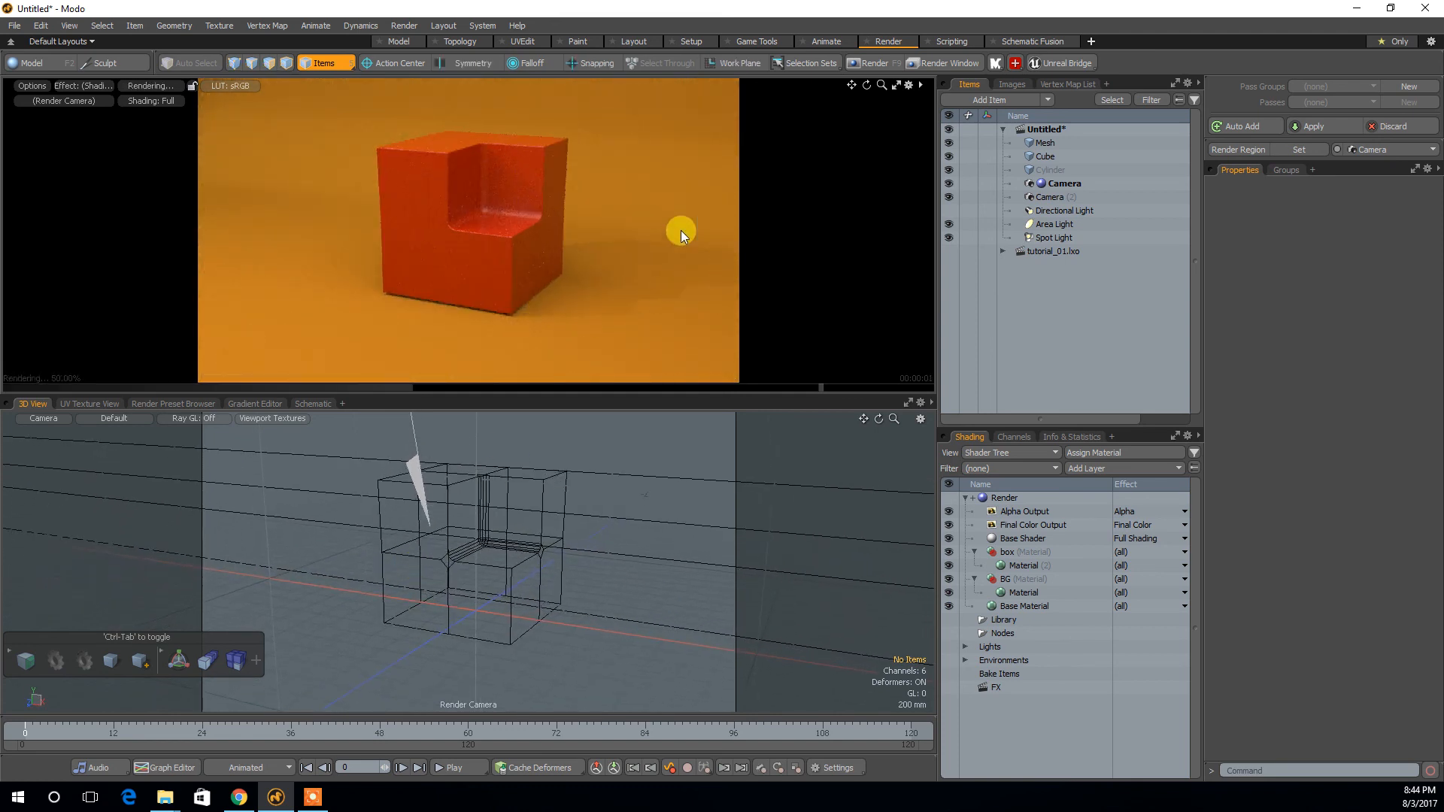
Set the spot light's radius to 1 m.
left_click(1056, 240)
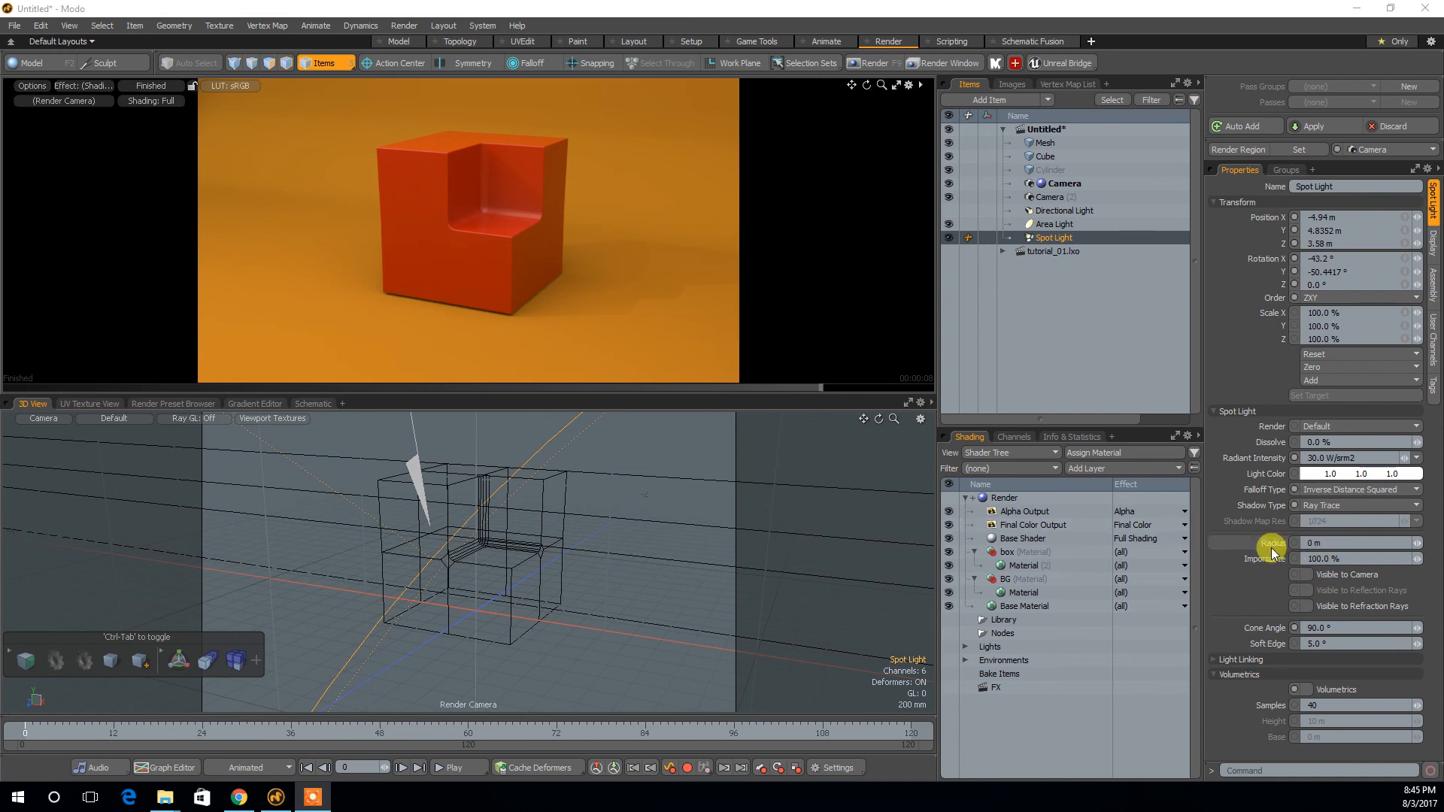
left_click(1320, 542)
type("1m")
left_click(1246, 586)
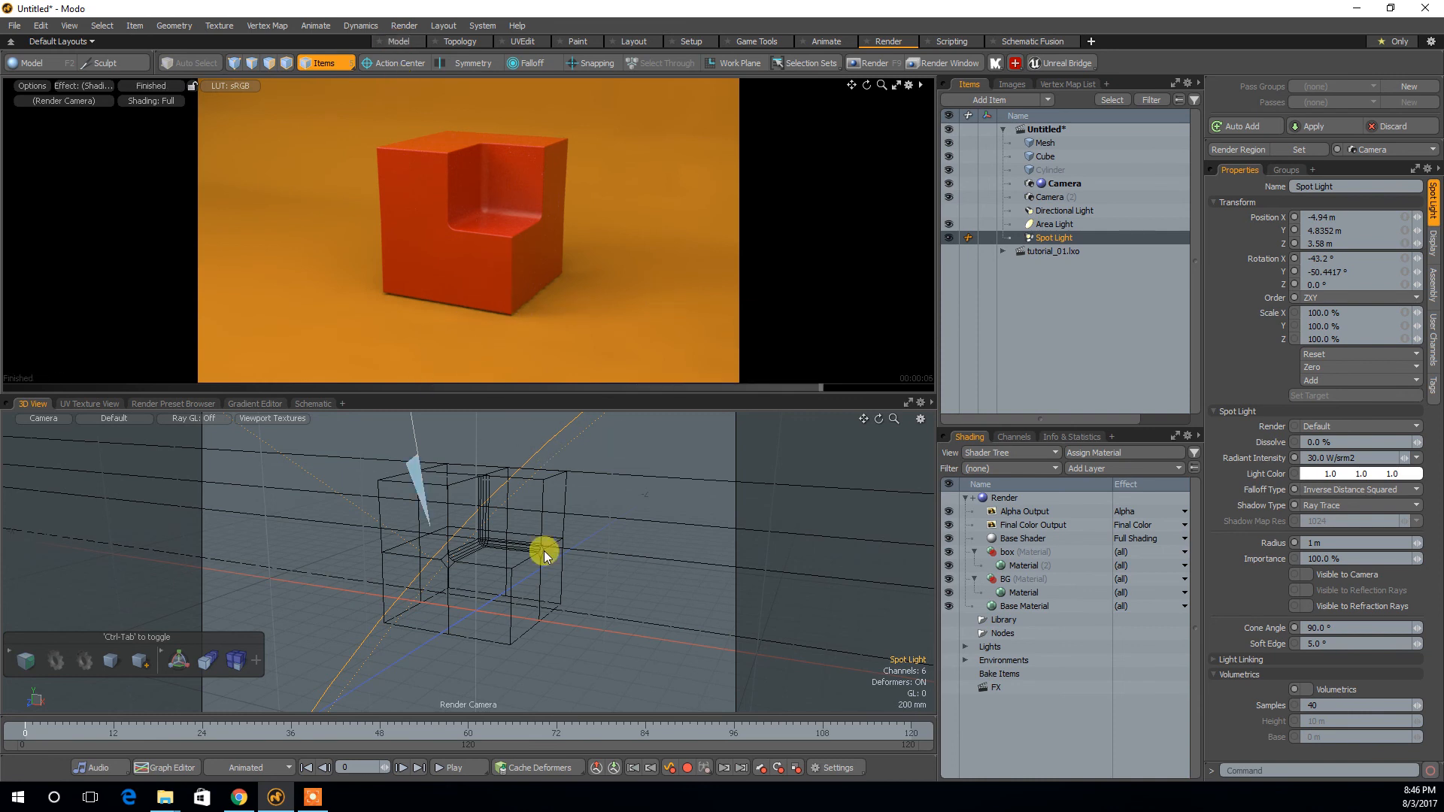
Set the spot light's radiant intensity to 45 W/srm2, and hide and reshow the light to compare the render.
left_click(1376, 459)
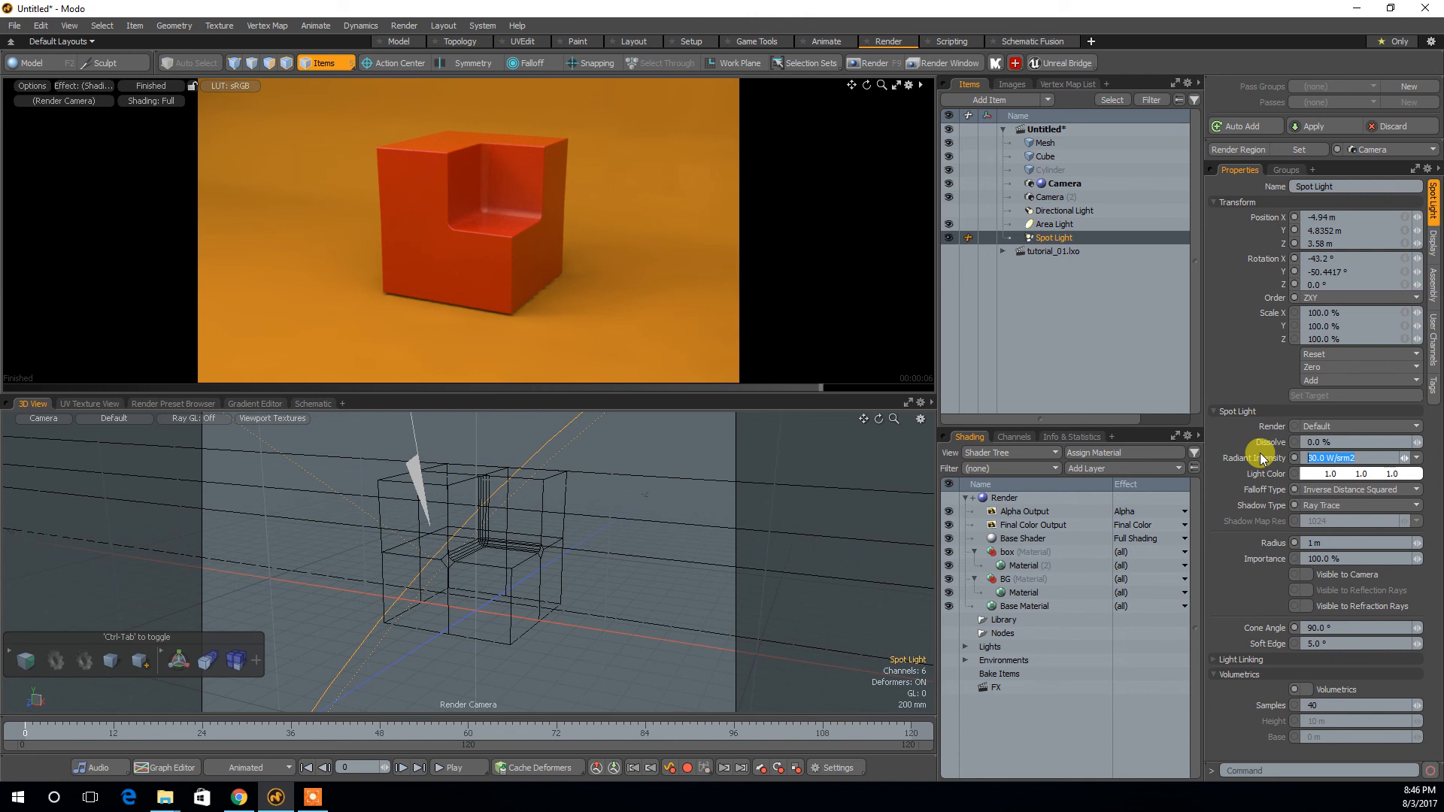
type("45")
key("Return")
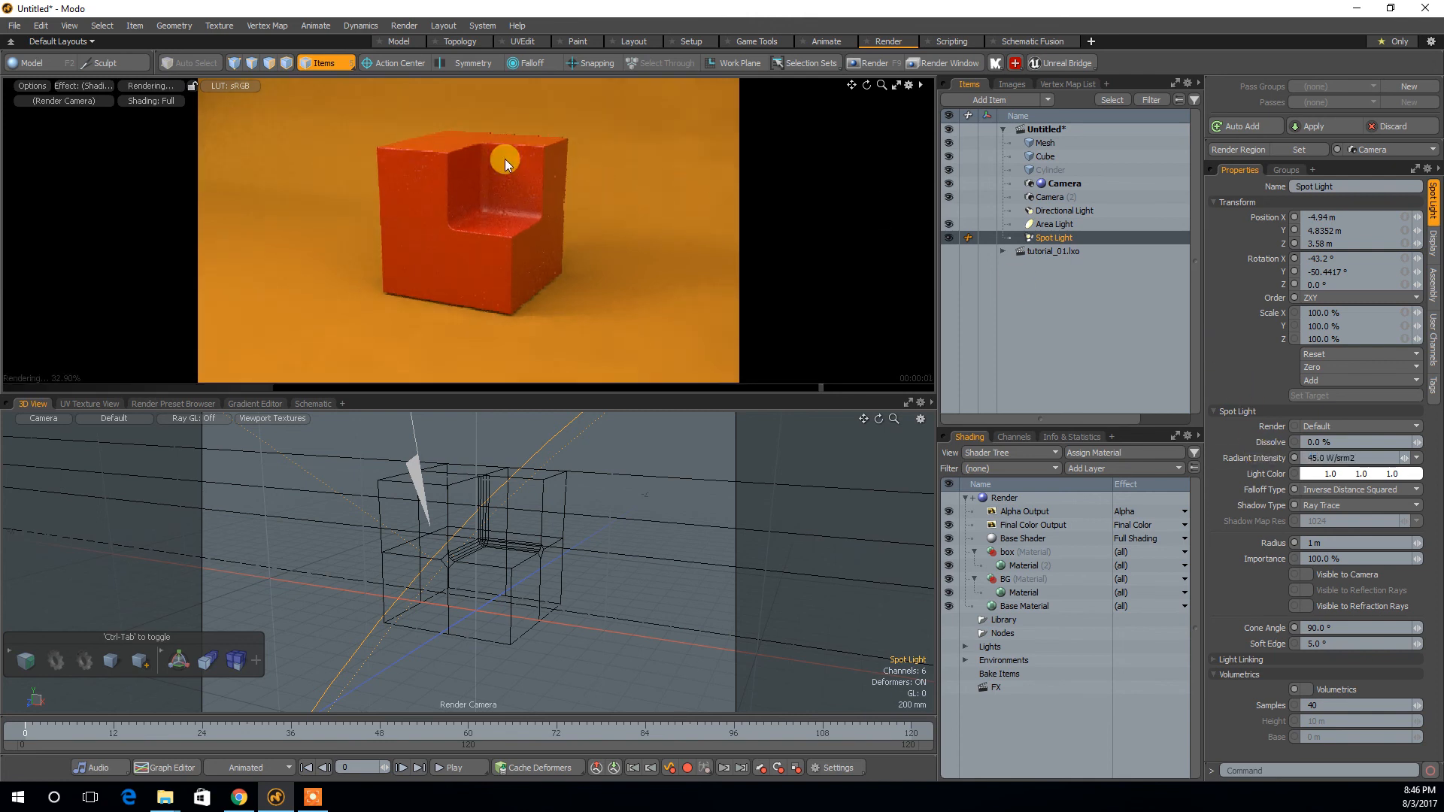
left_click(950, 239)
left_click(950, 239)
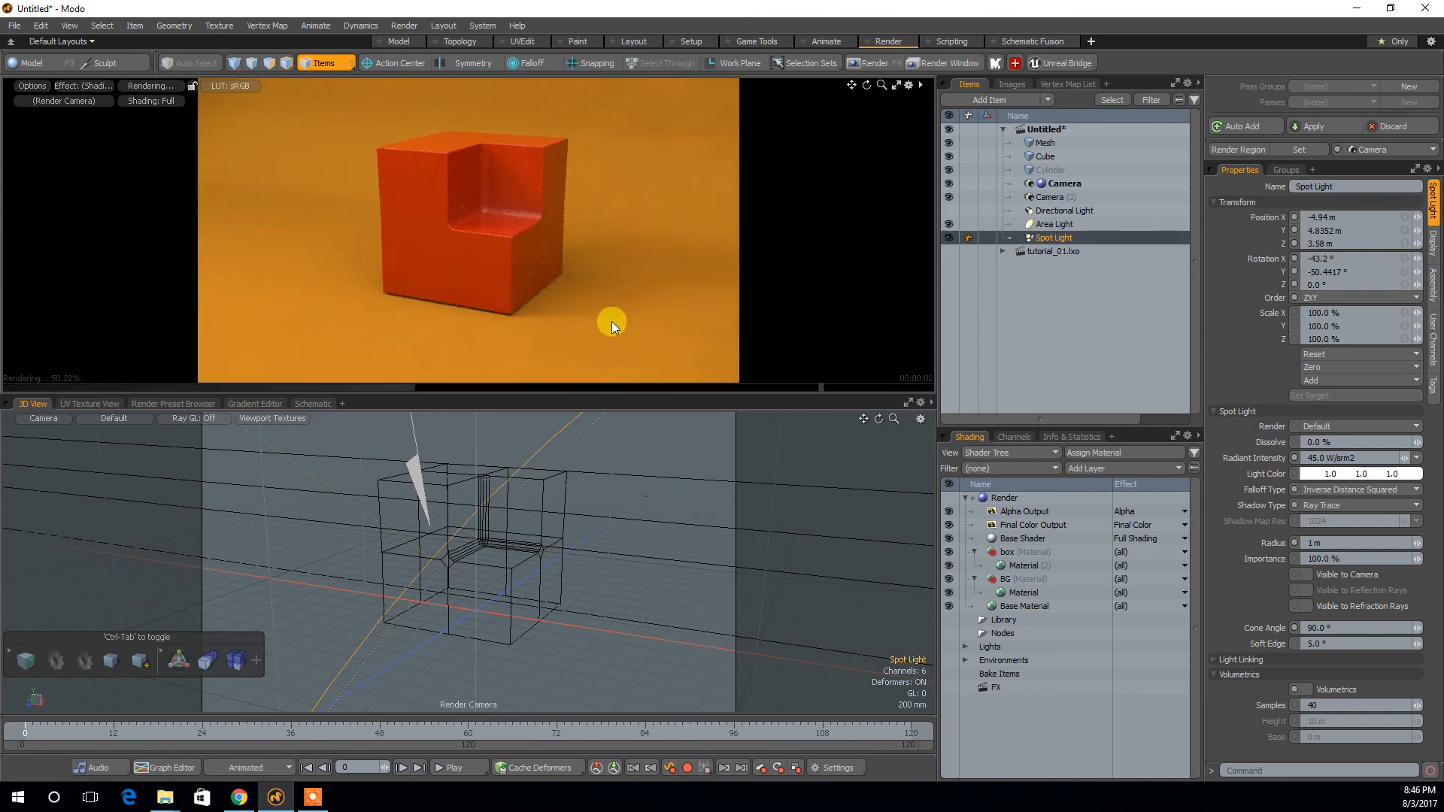
Add a second area light in the Model layout and move it in front of the cube, to about X 3.36 m, Z 4.94 m.
left_click(411, 43)
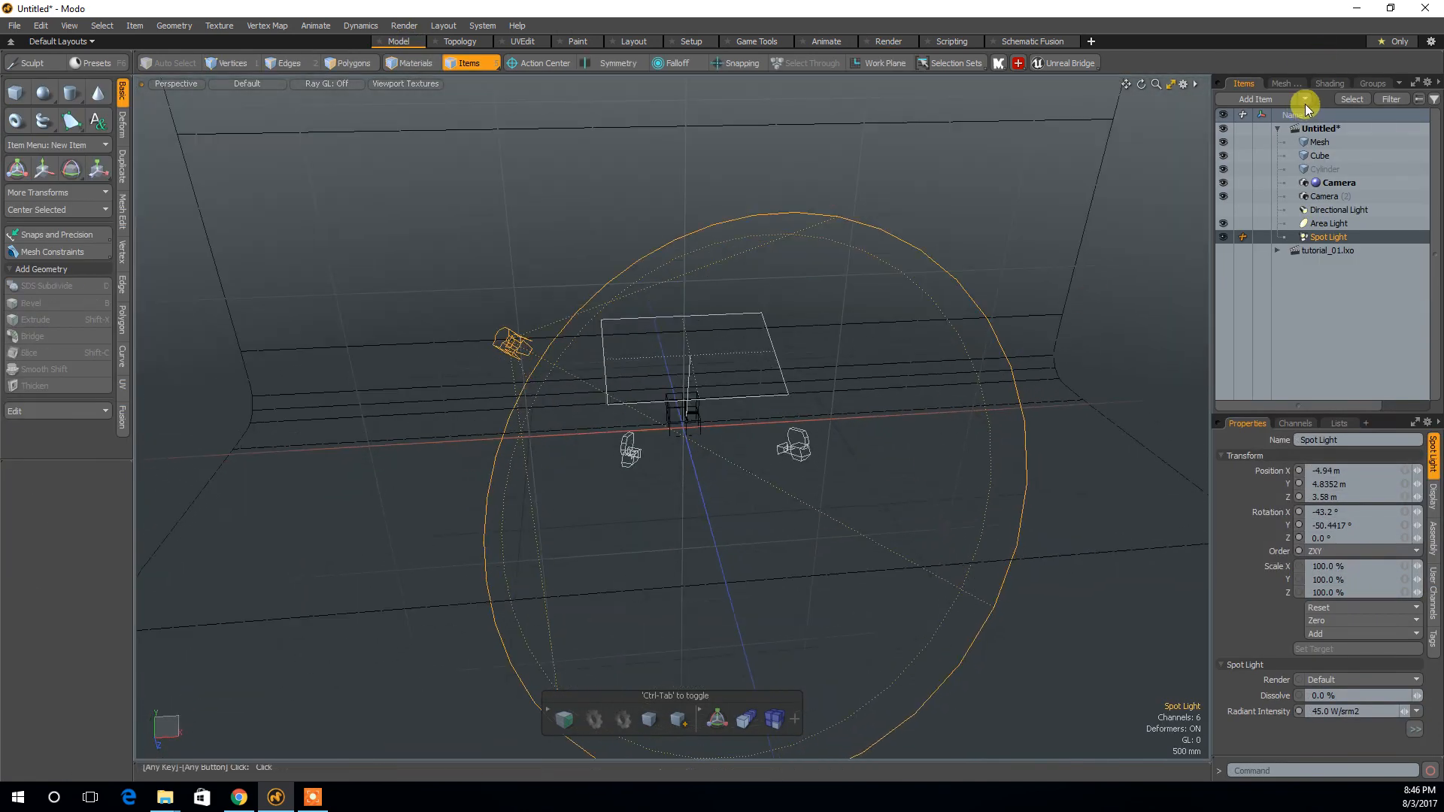
left_click(1306, 104)
mouse_move(1309, 254)
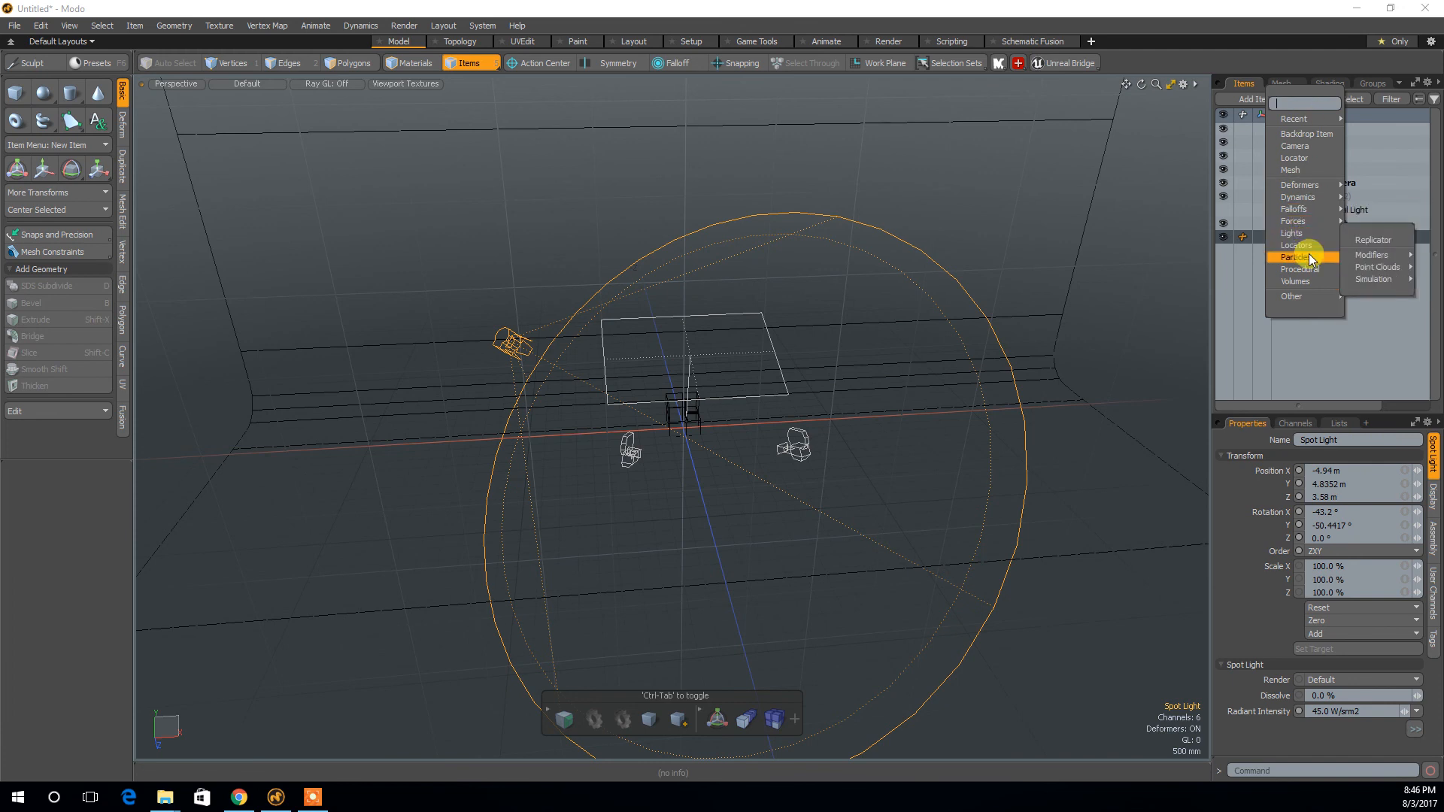
mouse_move(1307, 228)
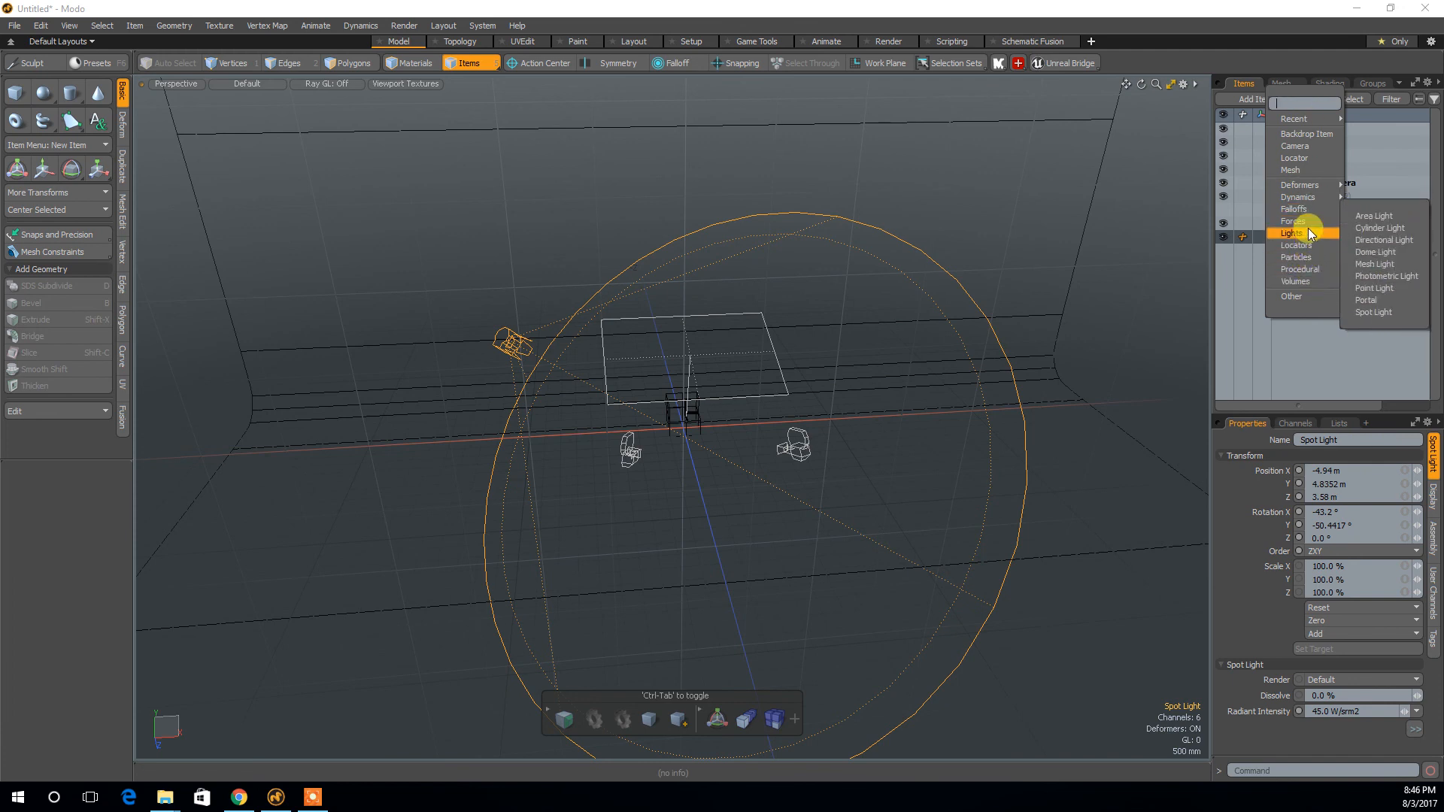
left_click(1358, 218)
left_click_drag(831, 460, 899, 411, "alt")
key("y")
left_click_drag(690, 441, 844, 553, "alt")
Rotate the second area light to about -45.5° in X and 36° in Y.
key("e")
mouse_move(820, 617)
right_mouse_down()
mouse_move(882, 573)
mouse_move(829, 612)
right_mouse_up()
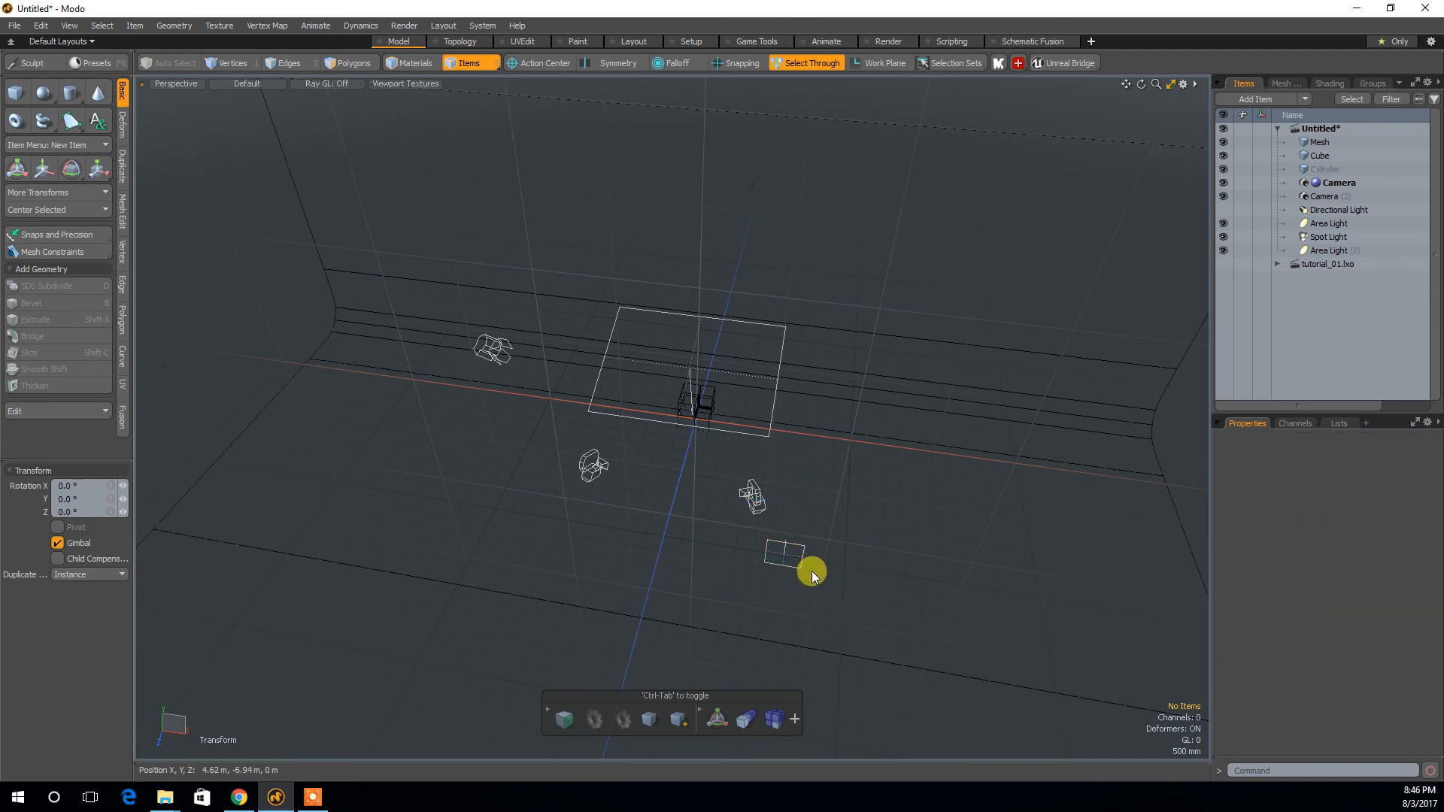
left_click(783, 551)
key("q")
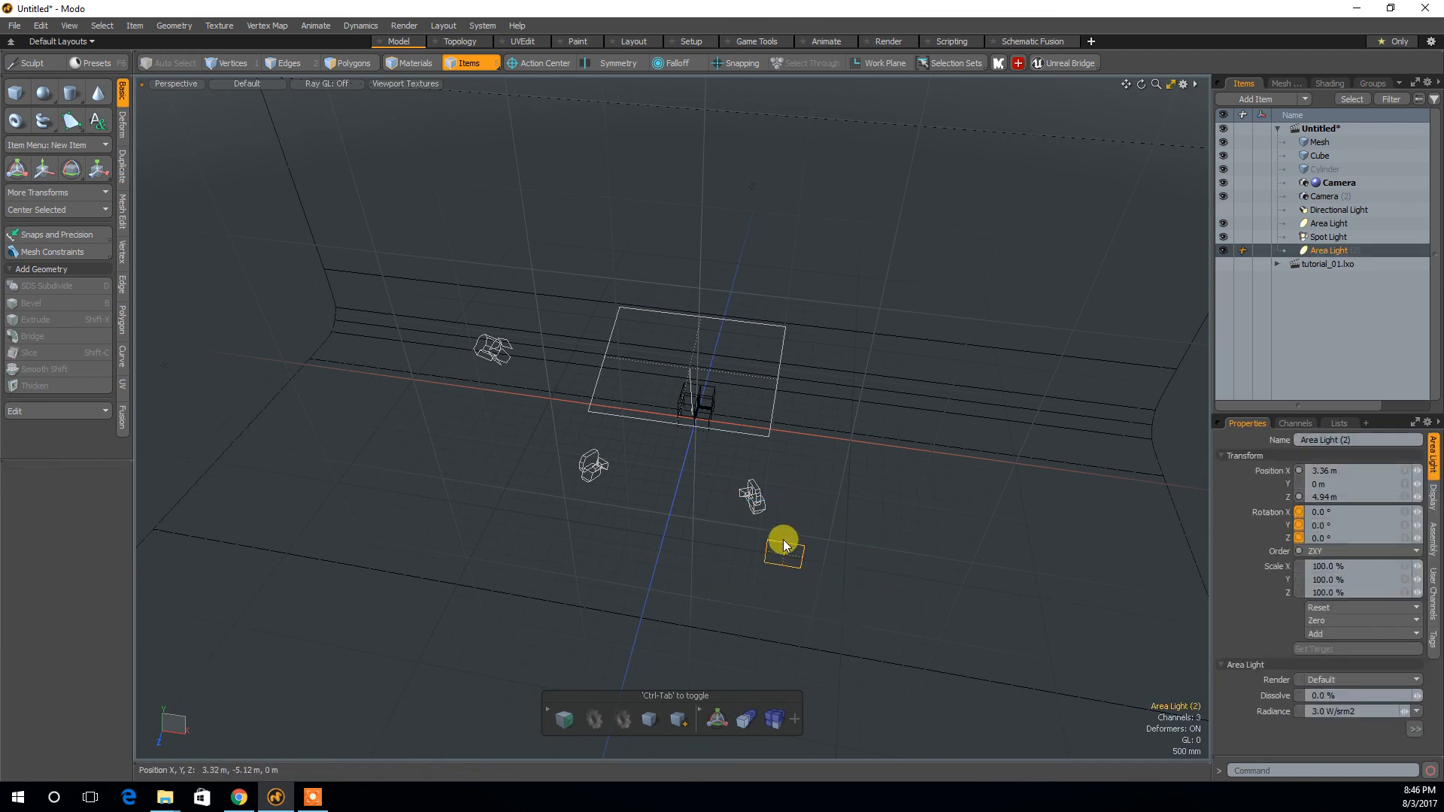
key("e")
left_click_drag(810, 620, 778, 538)
left_click_drag(951, 541, 834, 489, "alt")
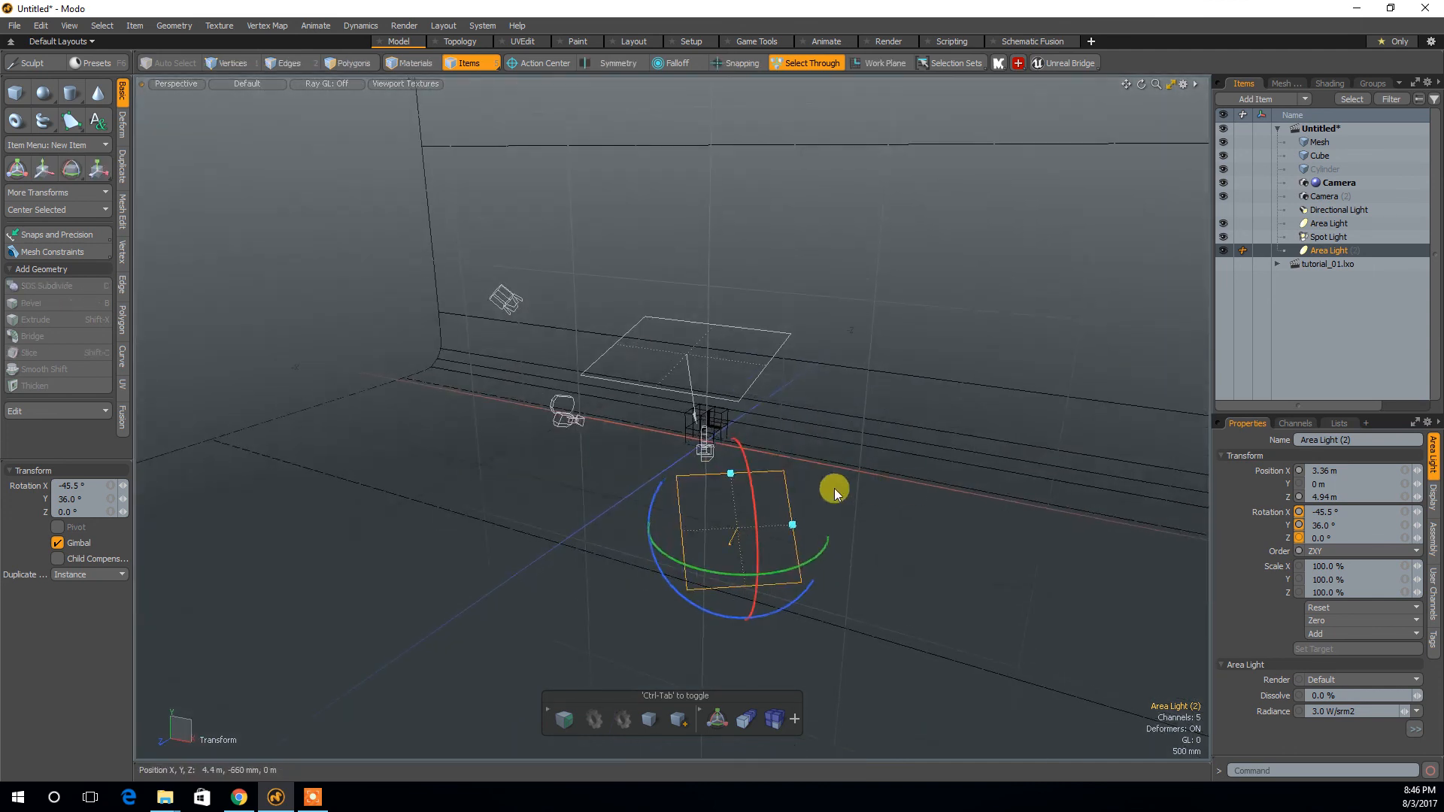
Using side views, raise the second area light to about Y 3.02 m and bring it closer to the cube, to about Z 1.58 m.
key("w")
key("ctrl+space")
left_click(745, 558)
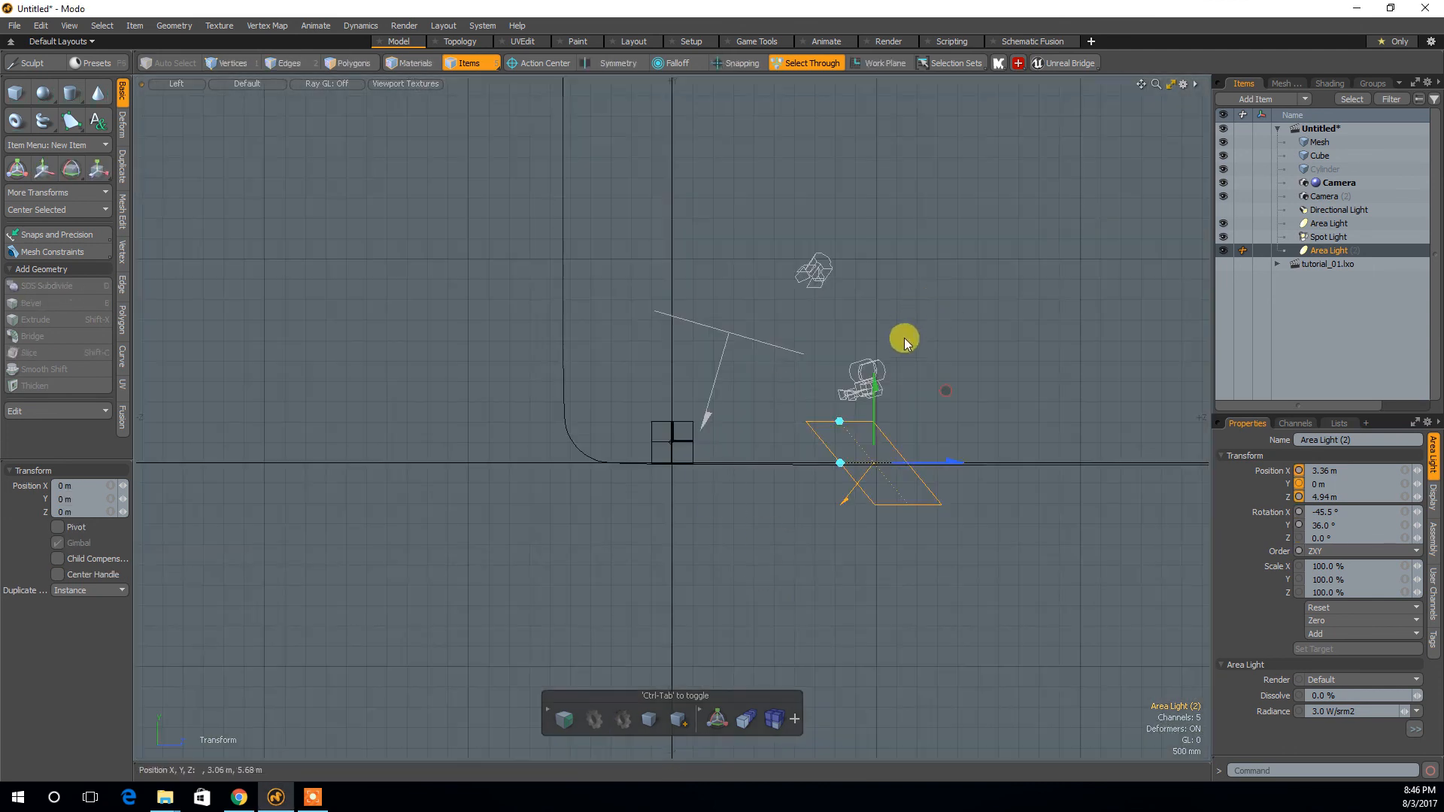
left_click_drag(871, 395, 874, 275)
key("ctrl+space")
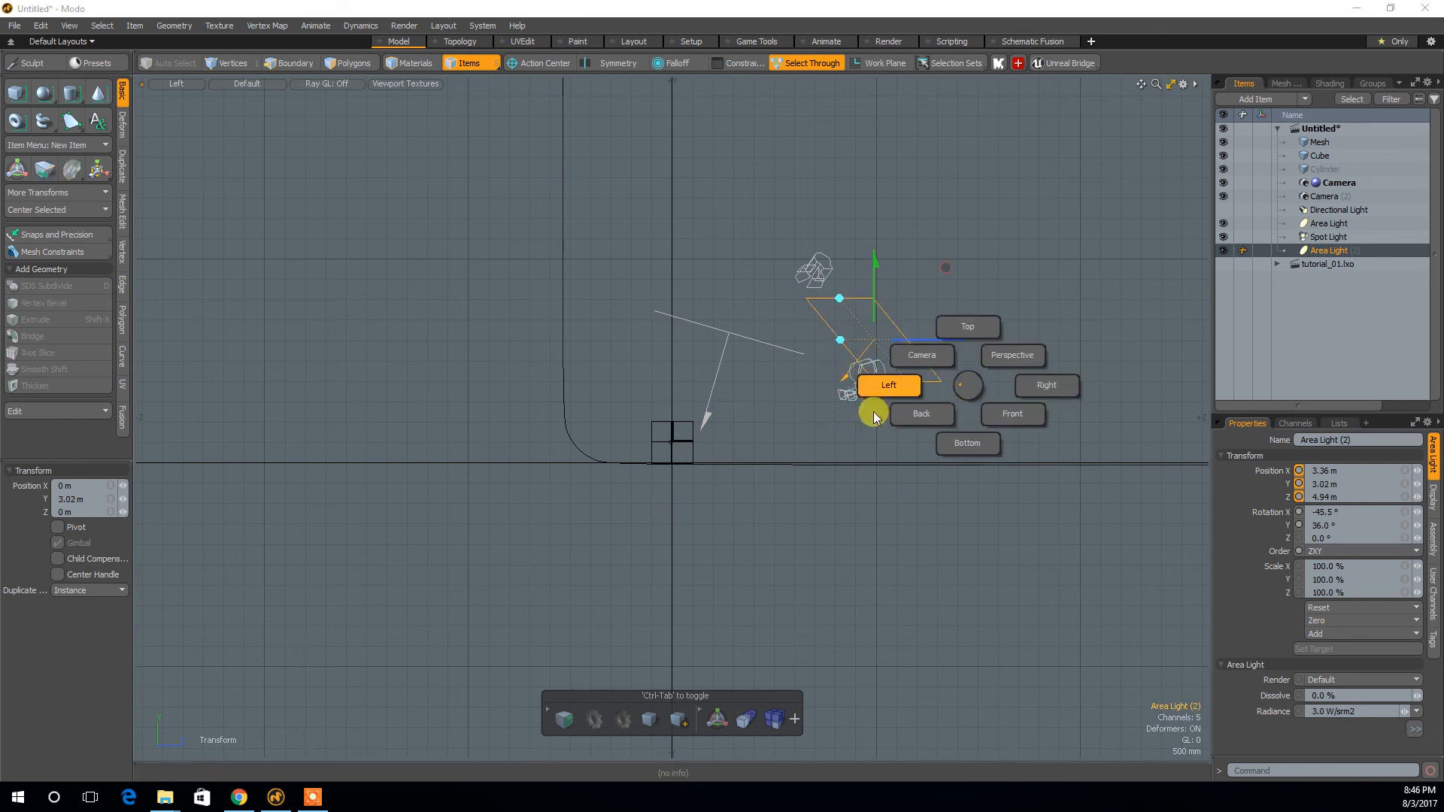
left_click(1034, 382)
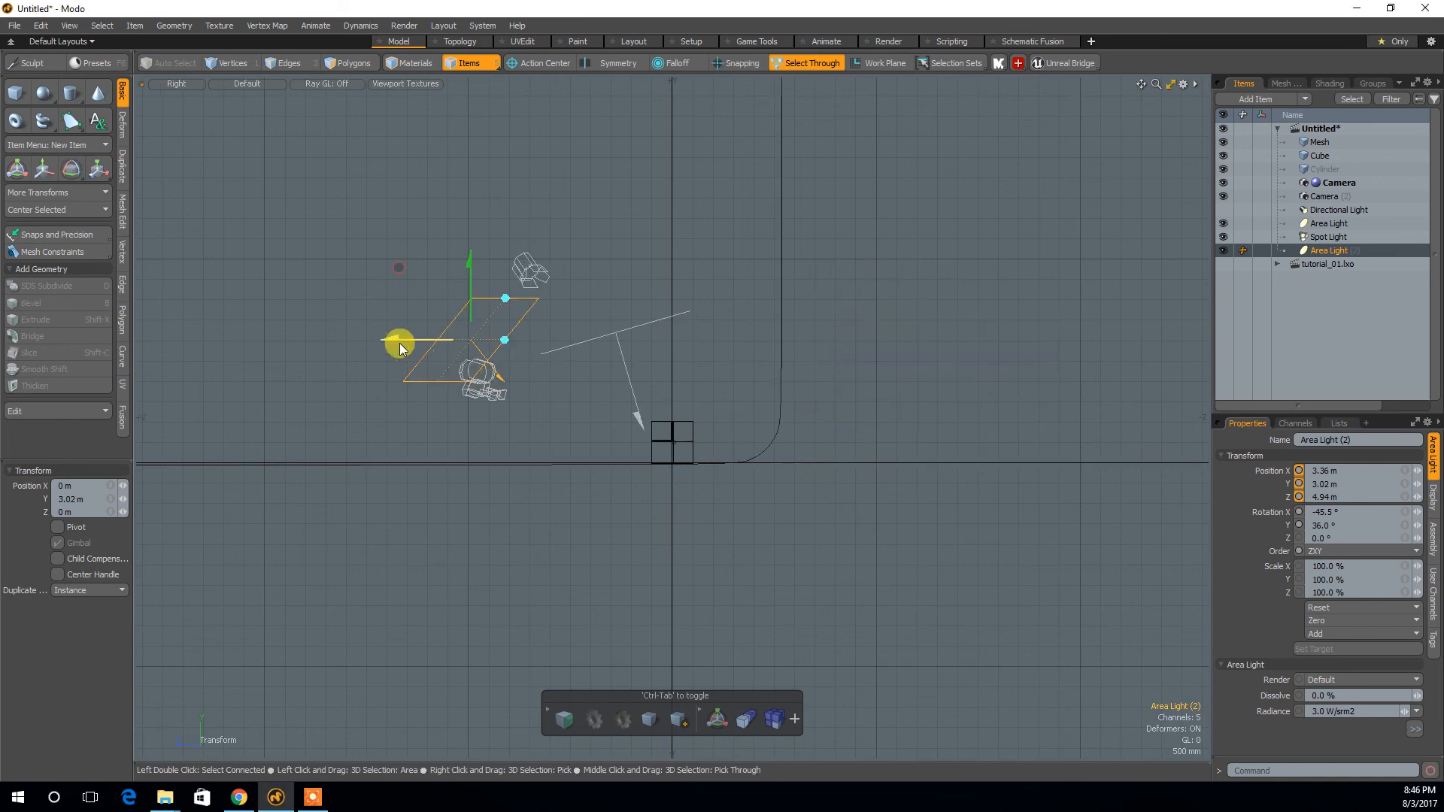
left_click_drag(390, 338, 564, 370)
key("ctrl+space")
left_click(760, 287)
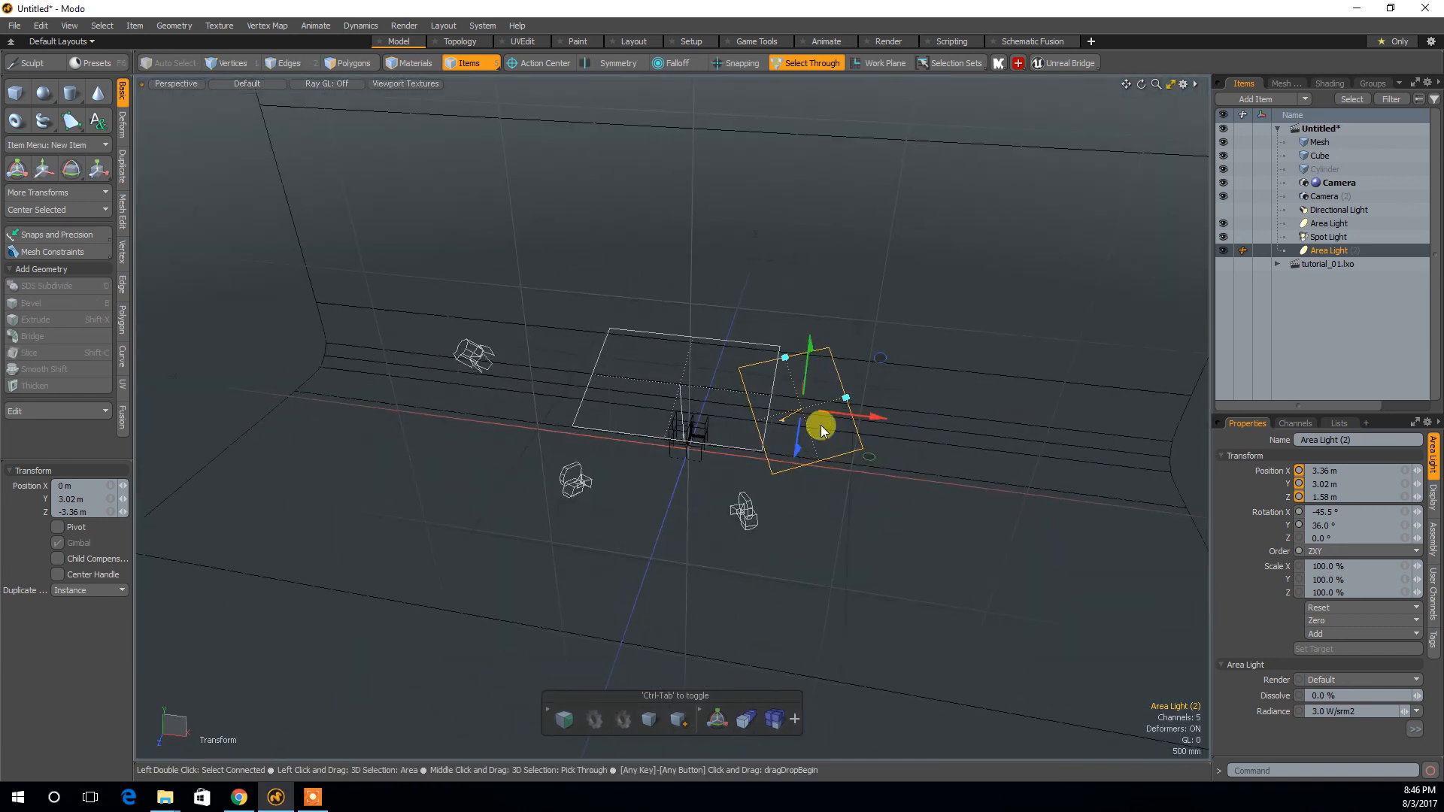
In the Render layout, set the second area light's radiance to 1.0 W/srm2 and colour to 0.7, 0.84, 1.0, and start the render preview.
left_click_drag(897, 377, 830, 18, "alt")
left_click(884, 41)
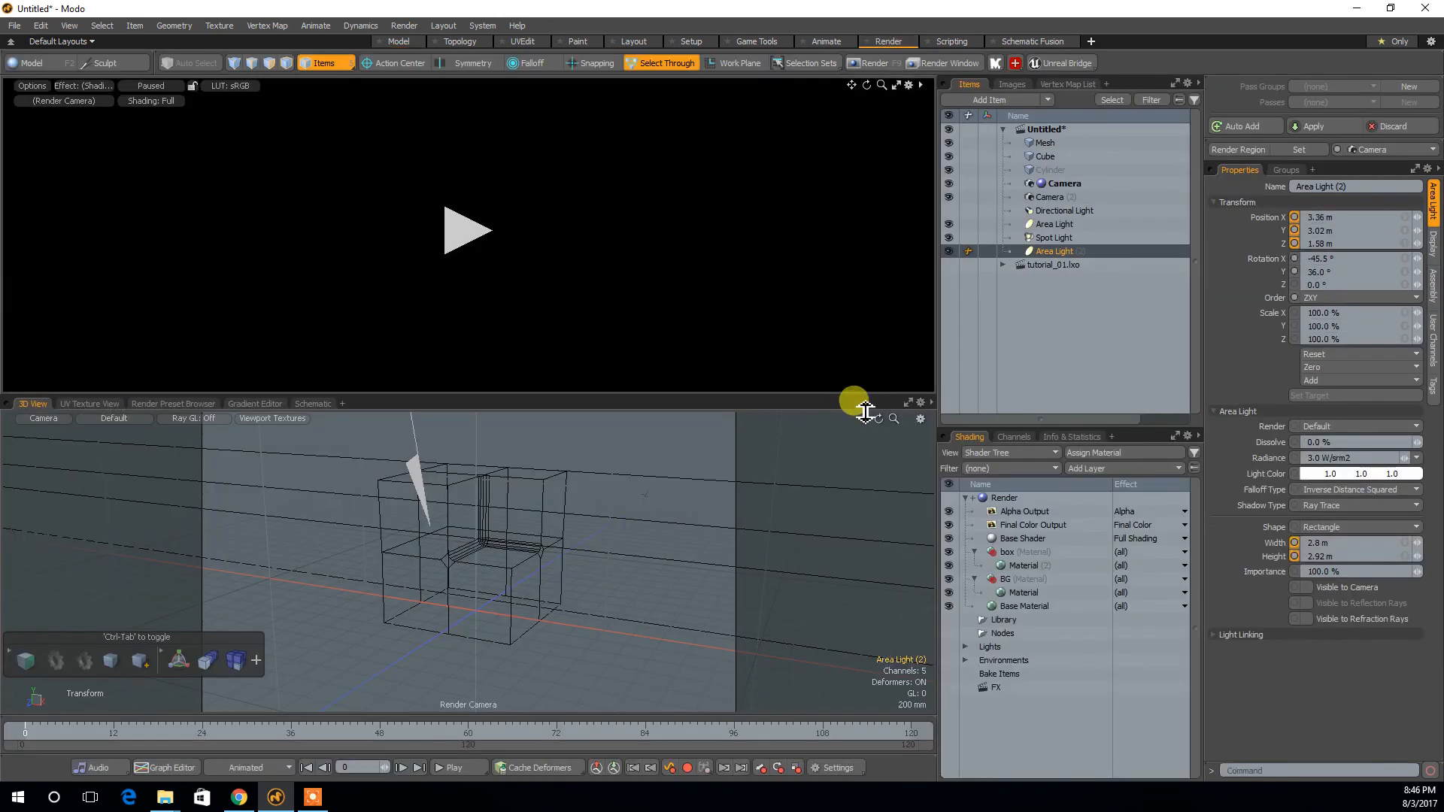
left_click(1358, 457)
left_click(1314, 475)
mouse_move(920, 382)
left_mouse_down()
mouse_move(890, 357)
mouse_move(864, 363)
mouse_move(888, 415)
left_mouse_up()
left_click(1369, 711)
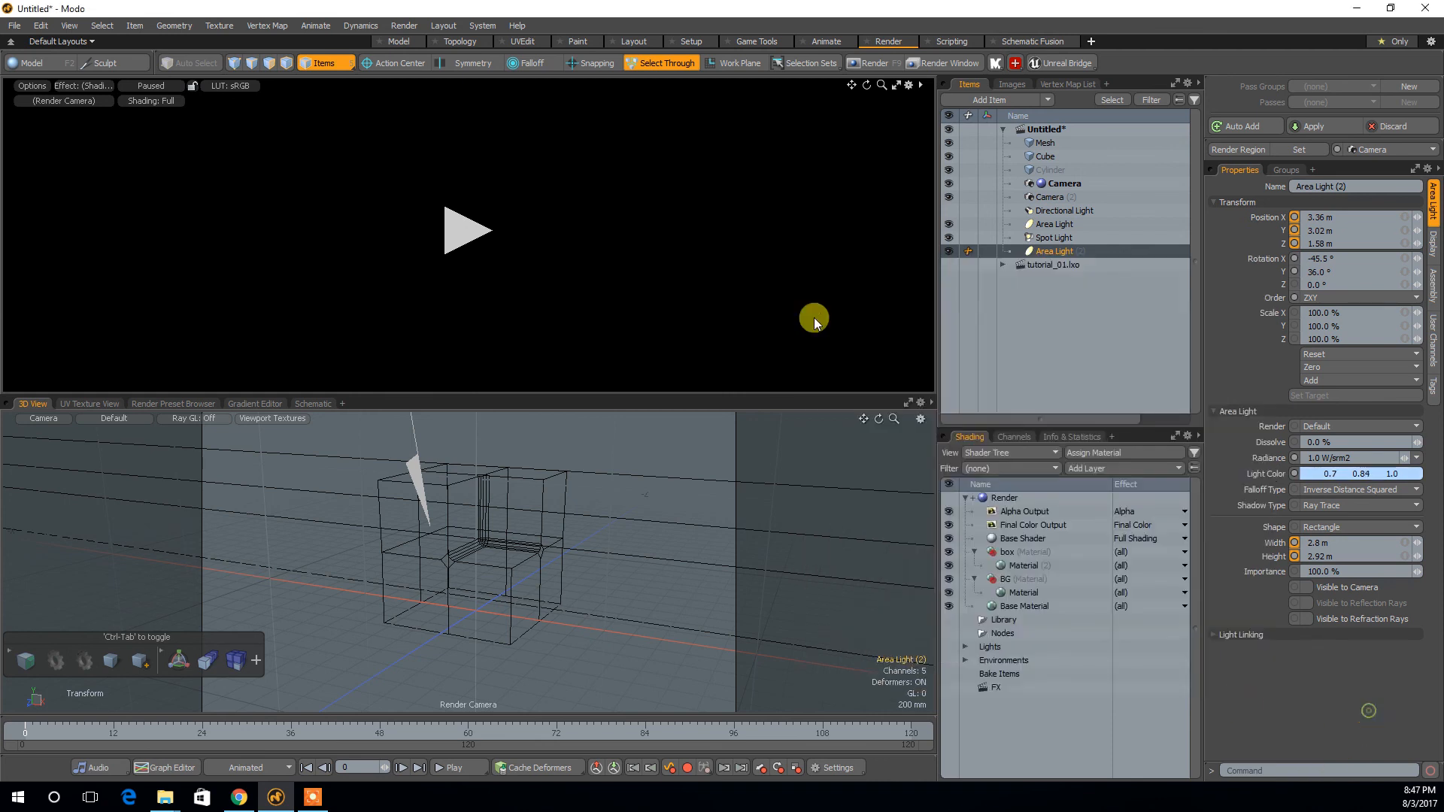
left_click(474, 234)
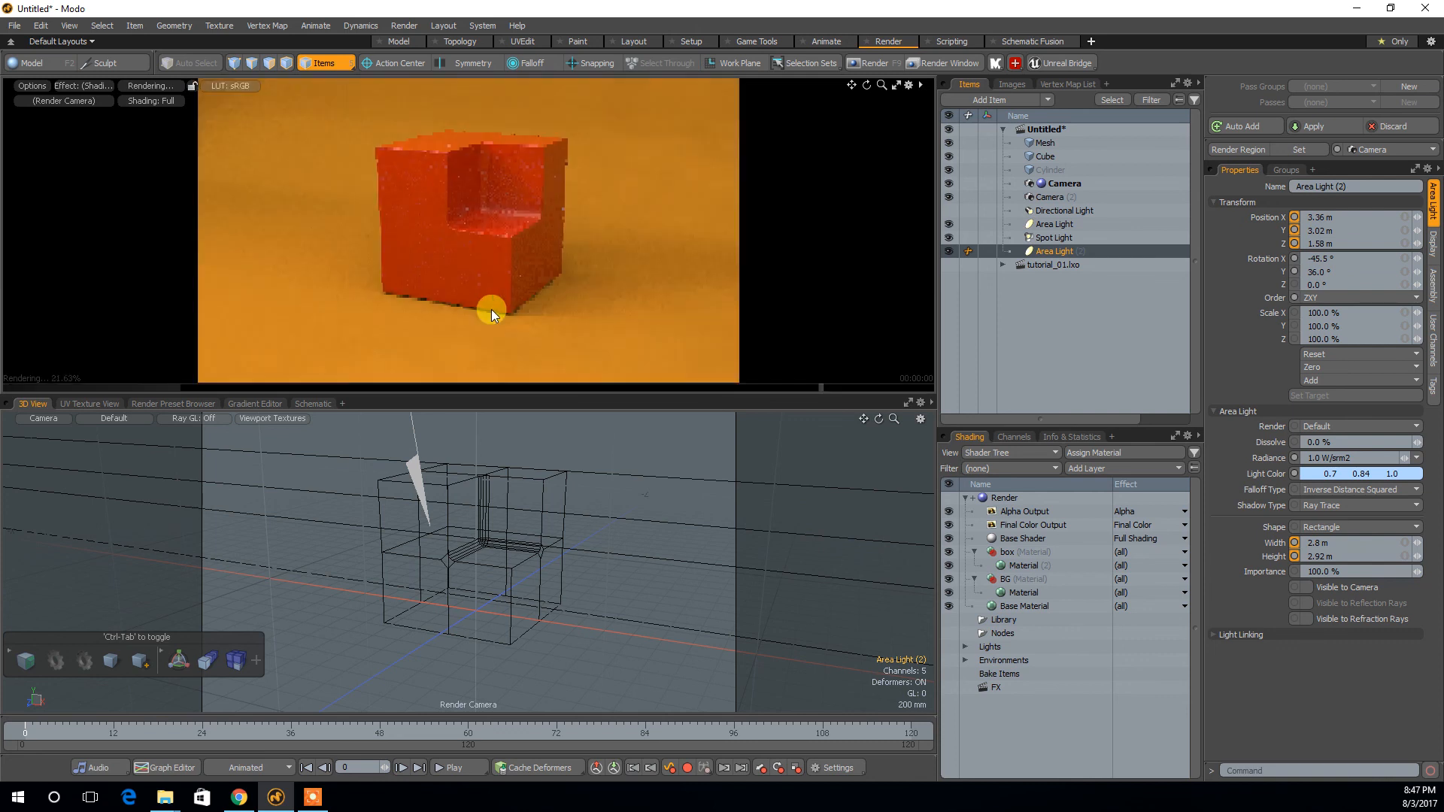
Set the second area light's radiance to 3.0 W/srm2, and hide and reshow the light to compare the render preview.
left_click(947, 250)
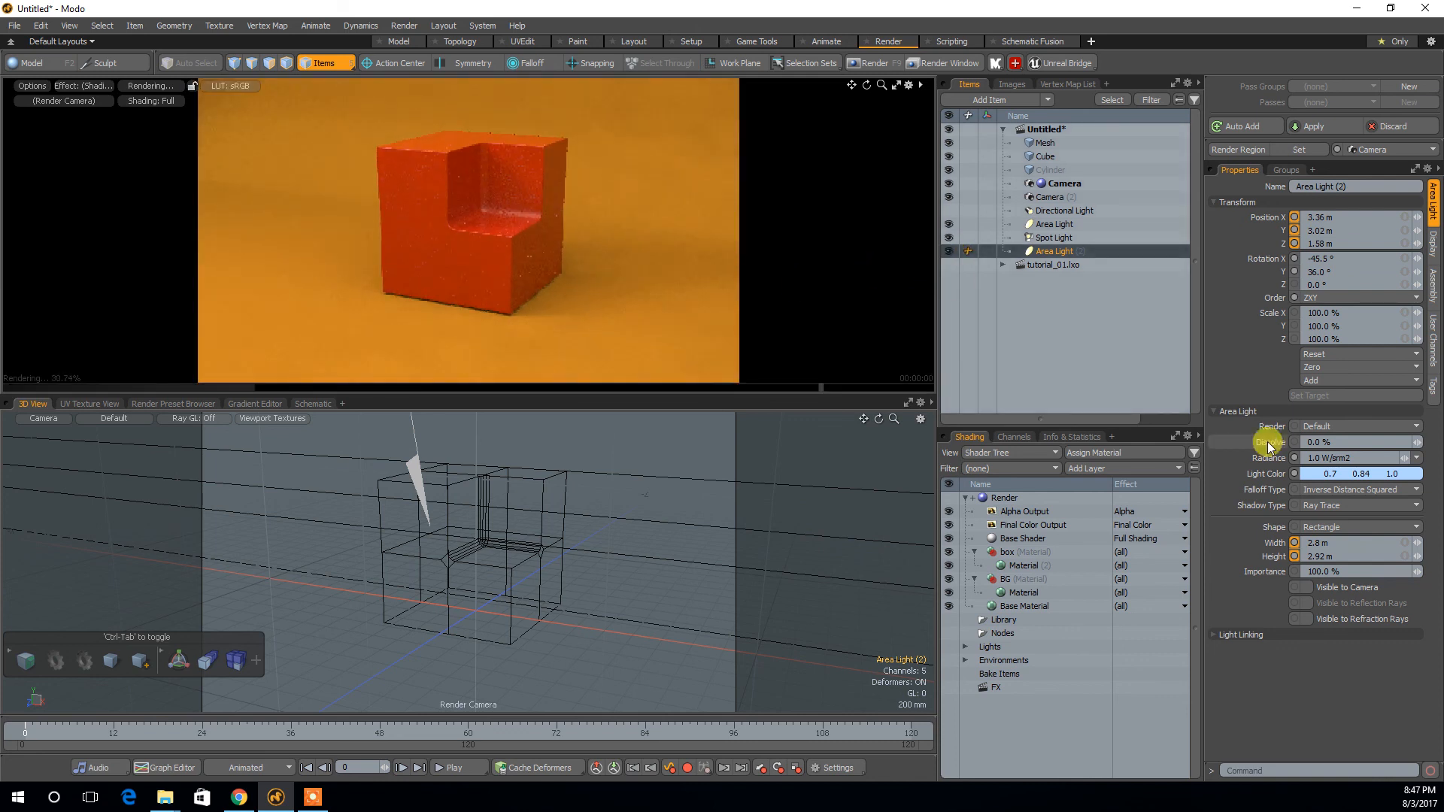
left_click(1369, 458)
type("3")
key("Return")
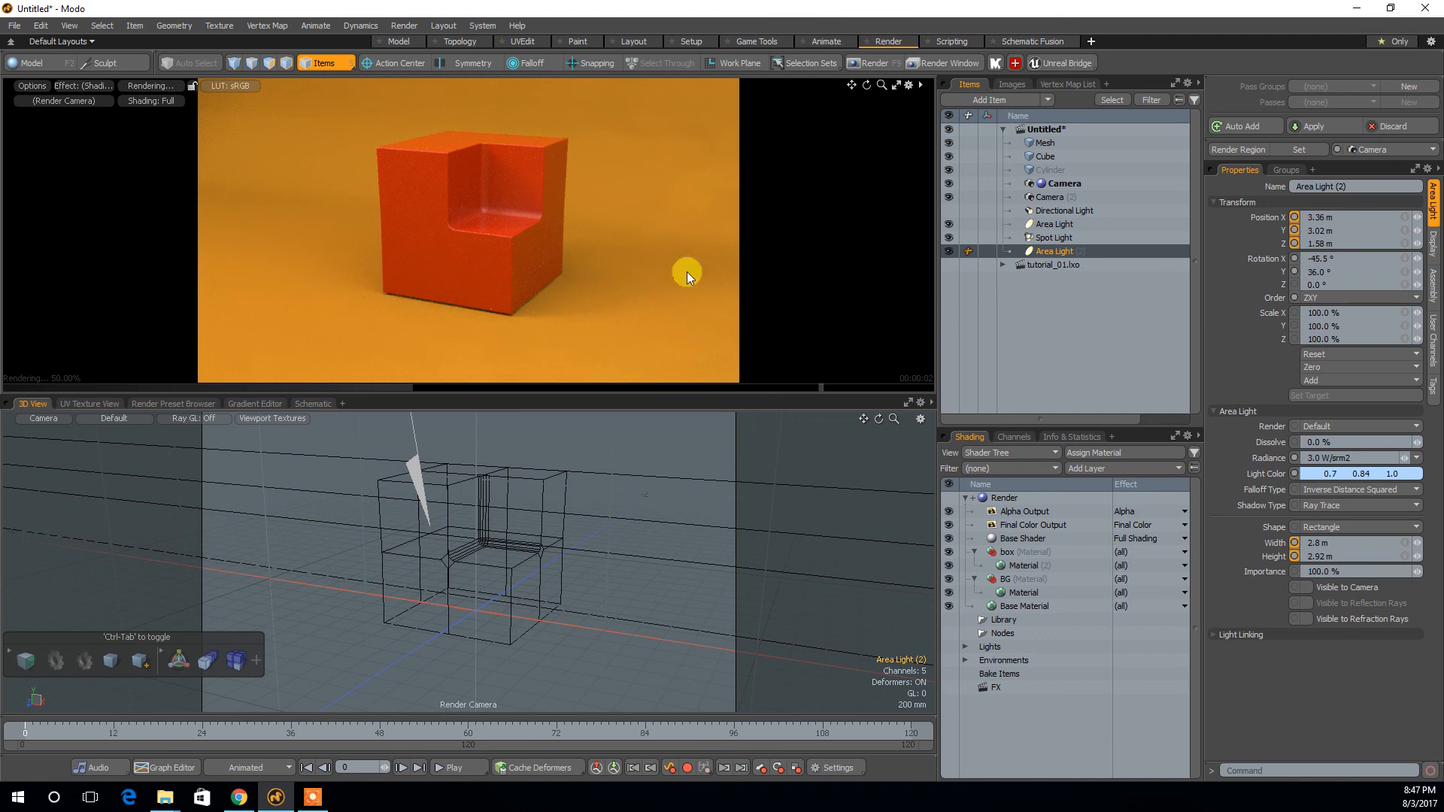
left_click(947, 251)
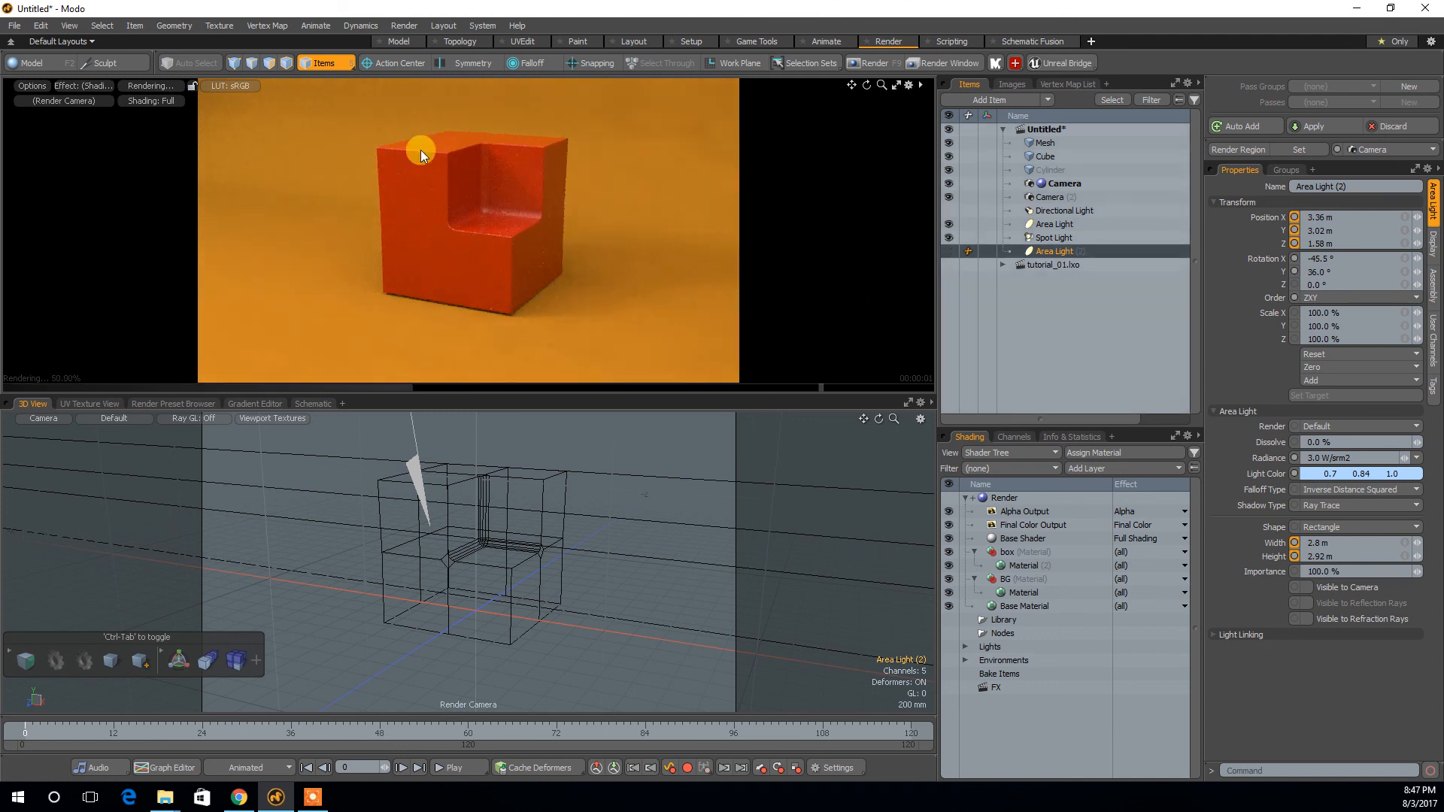
left_click(945, 249)
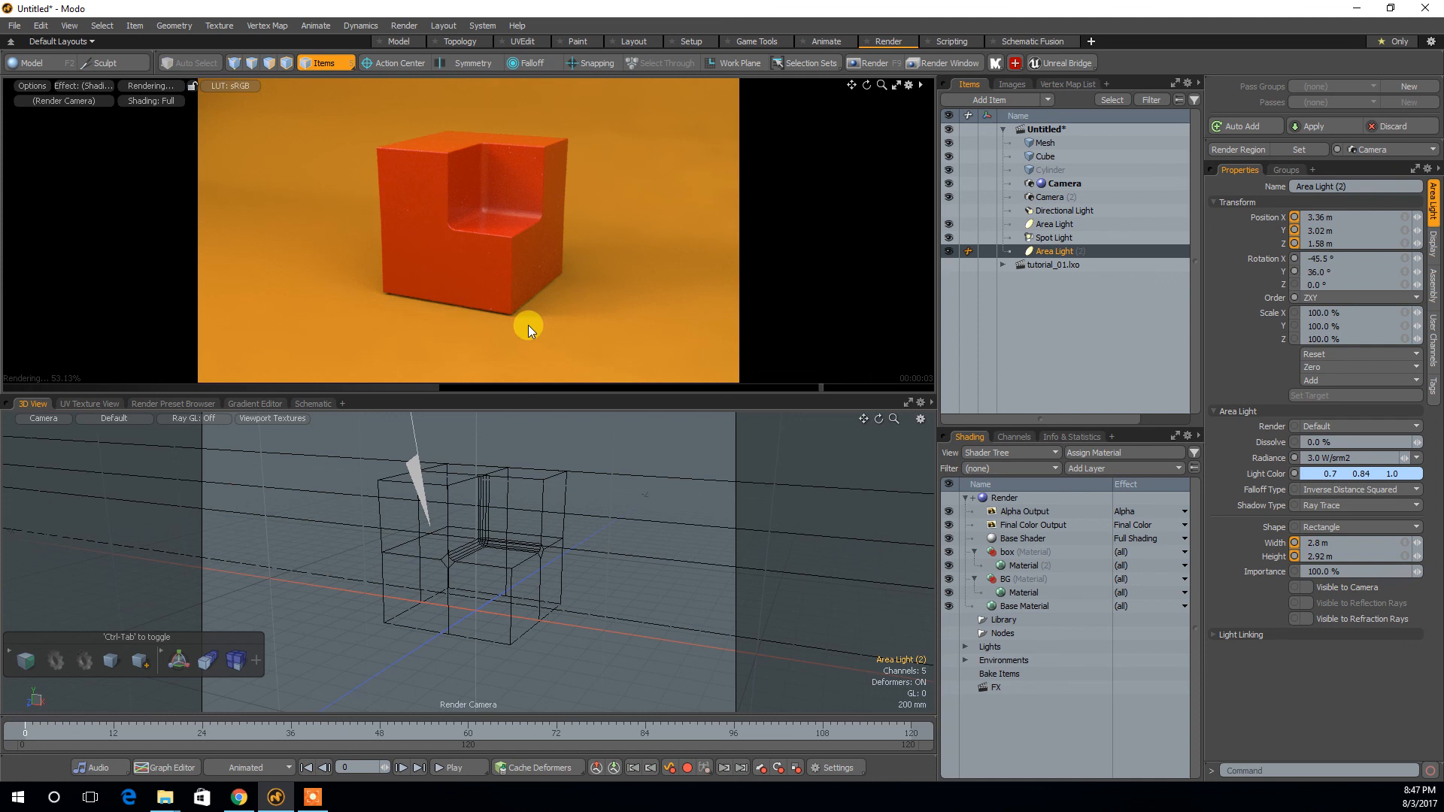
Orbit the render camera slightly around the cube, render the frame, and inspect the cube's shading at 100% zoom.
left_click_drag(587, 290, 630, 276, "alt")
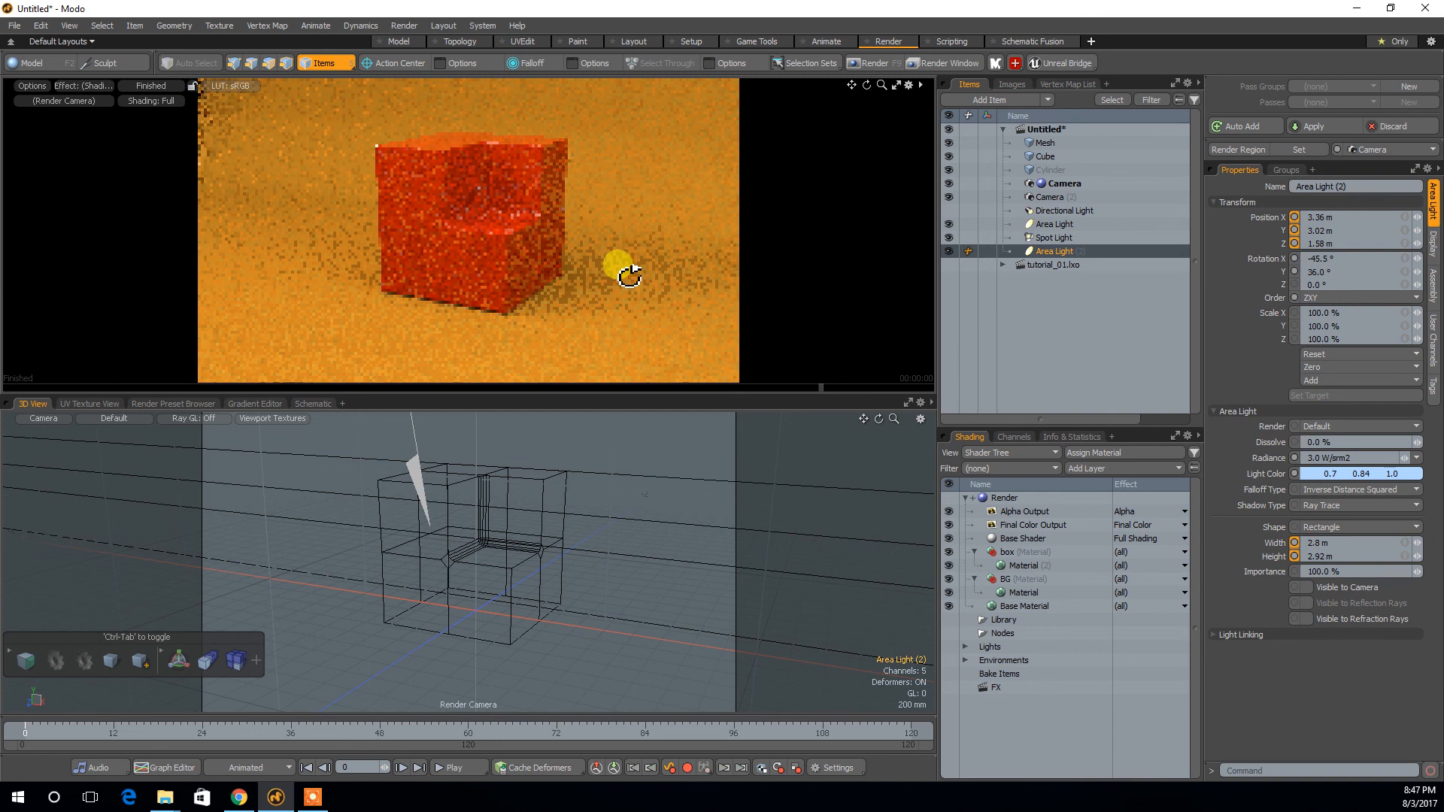
left_click_drag(629, 276, 622, 270, "alt")
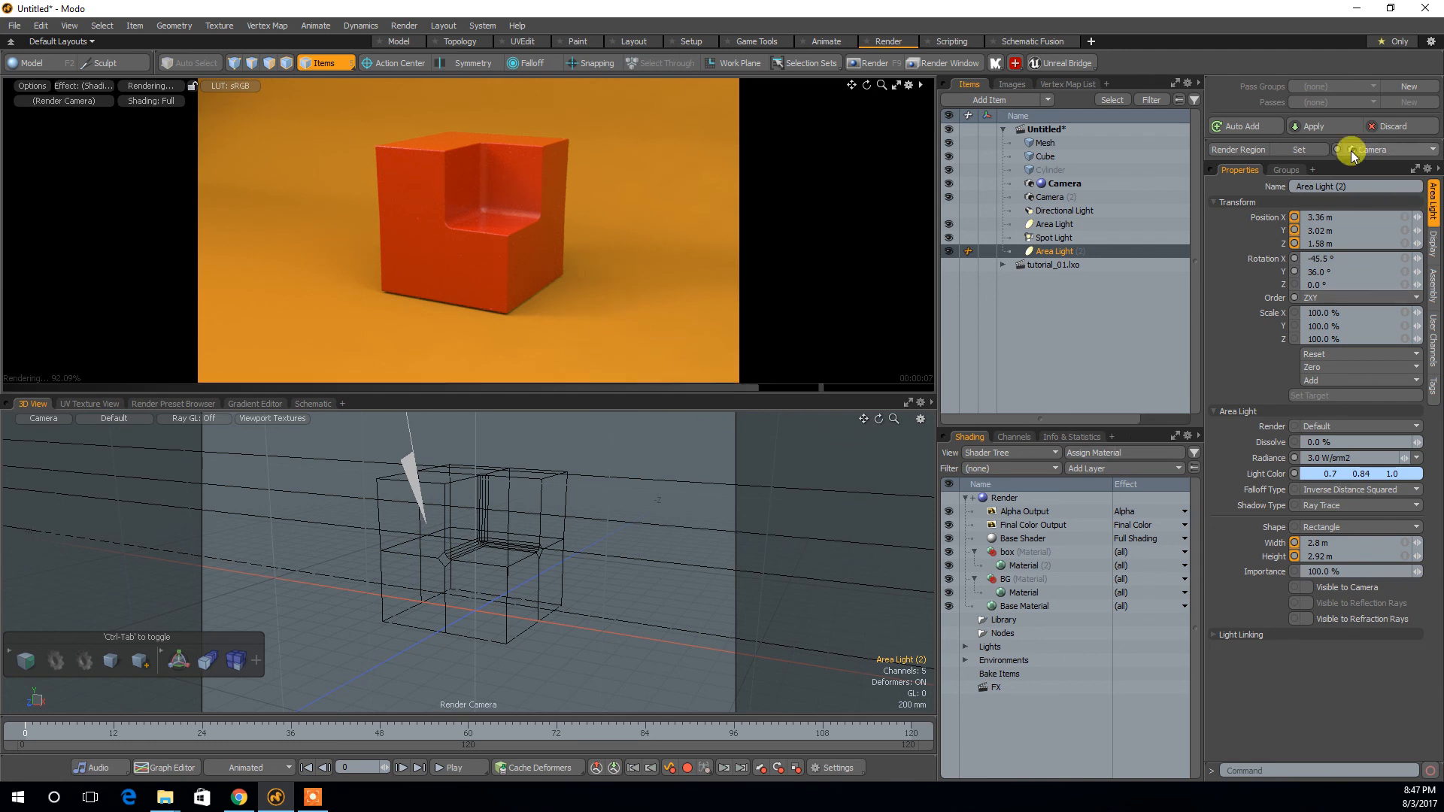
left_click(869, 64)
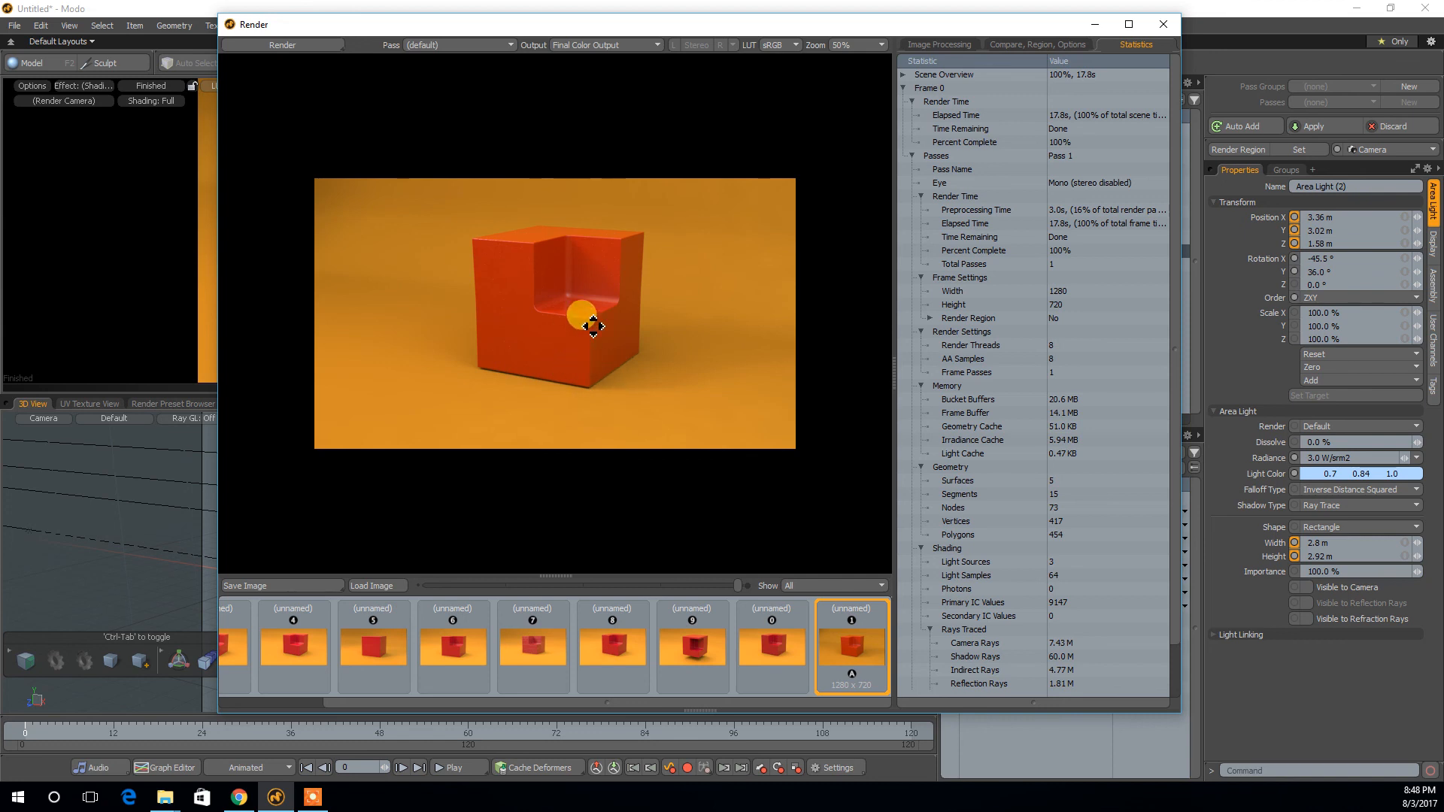
scroll(591, 324, "up", 3)
scroll(593, 326, "down", 2)
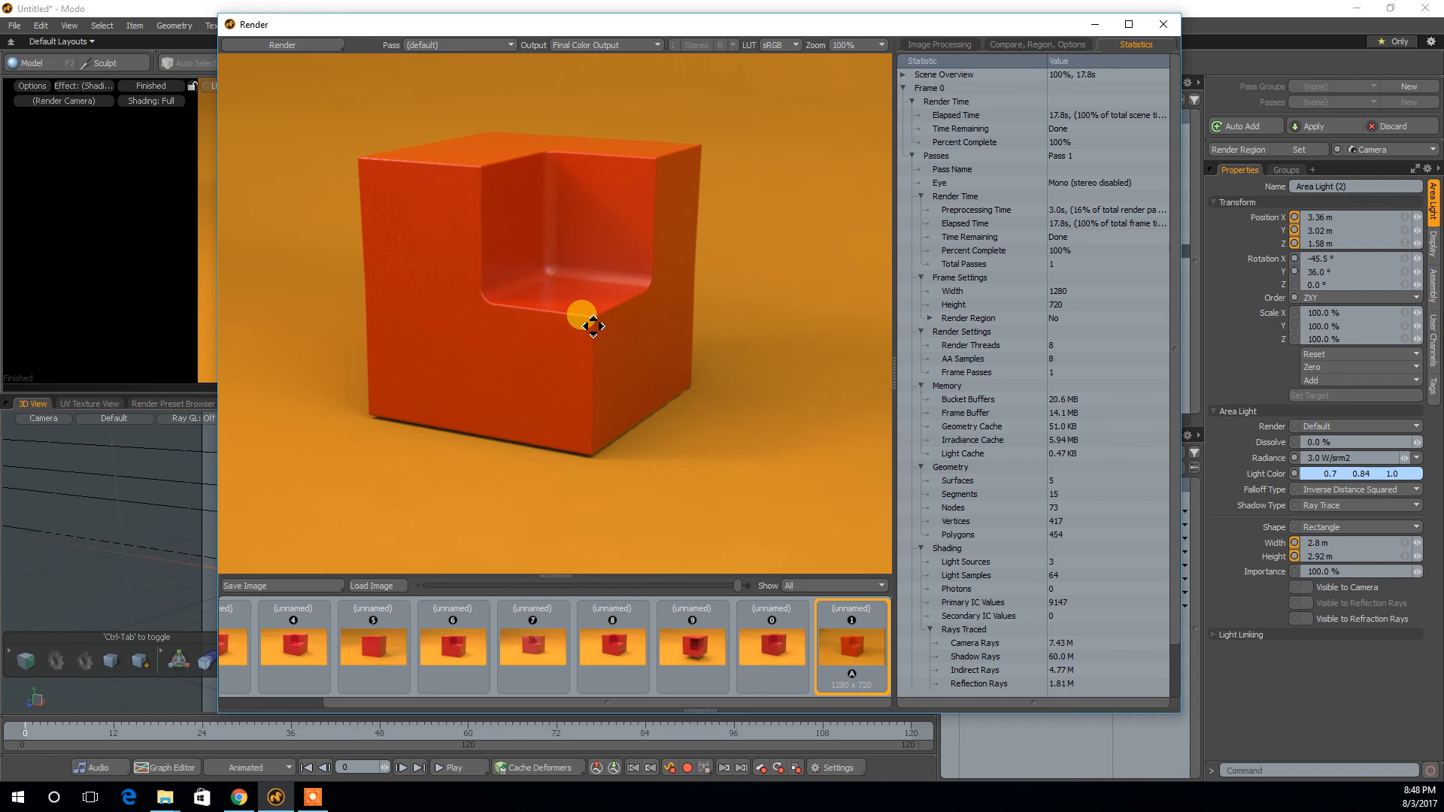
scroll(593, 327, "down", 1)
scroll(591, 323, "up", 1)
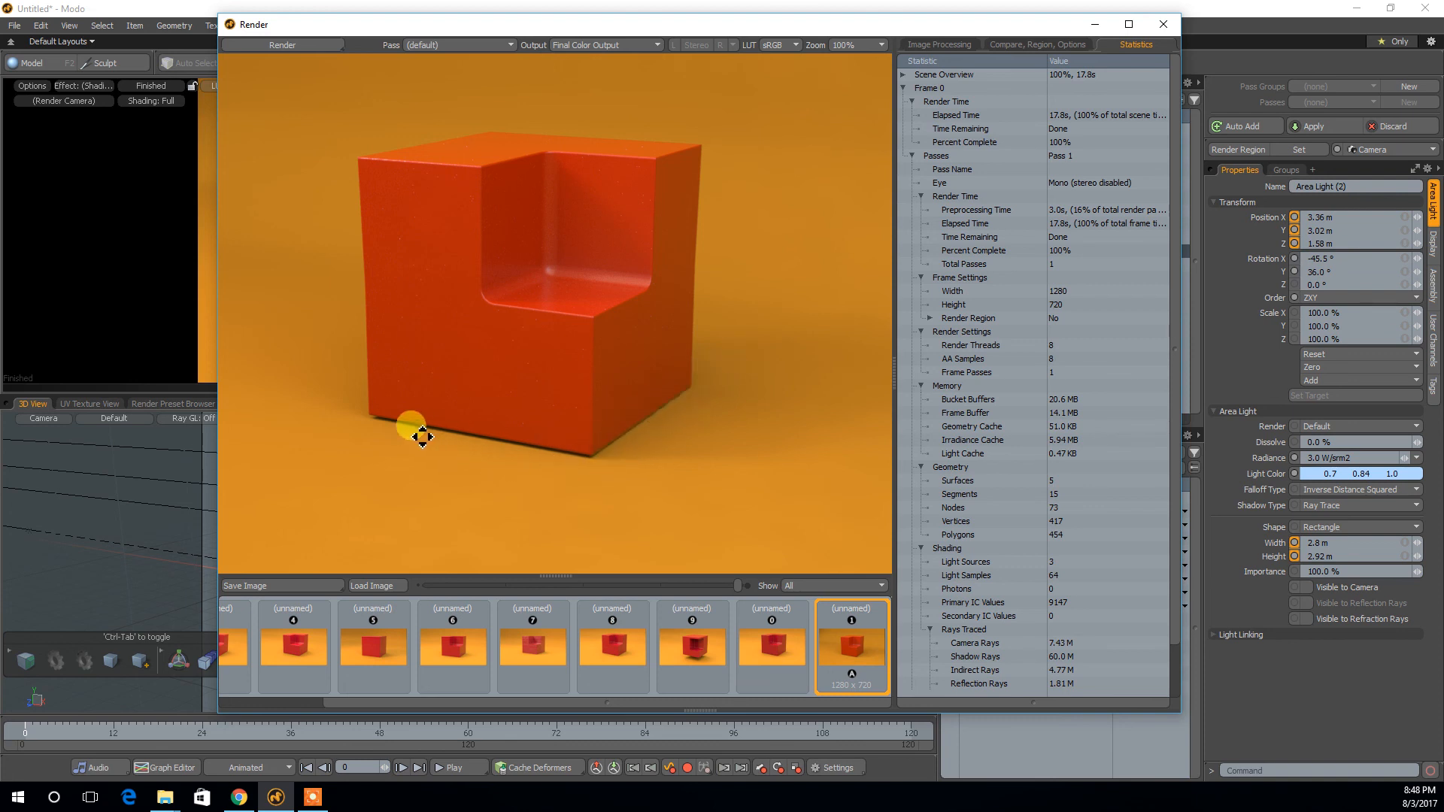
left_click(1162, 30)
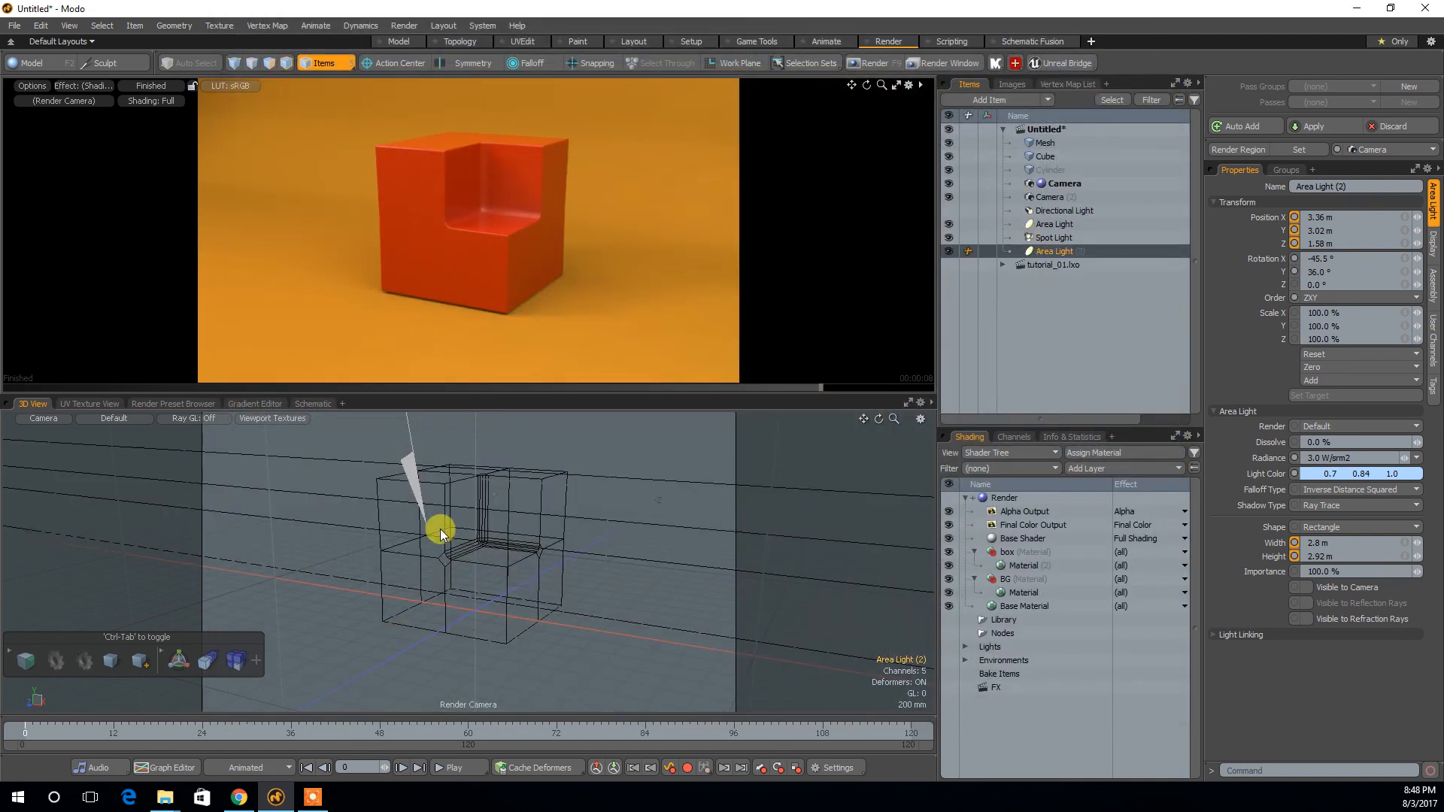
Raise the cube slightly above the backdrop floor, to about Y 5.4 mm.
left_click(538, 510)
key("y")
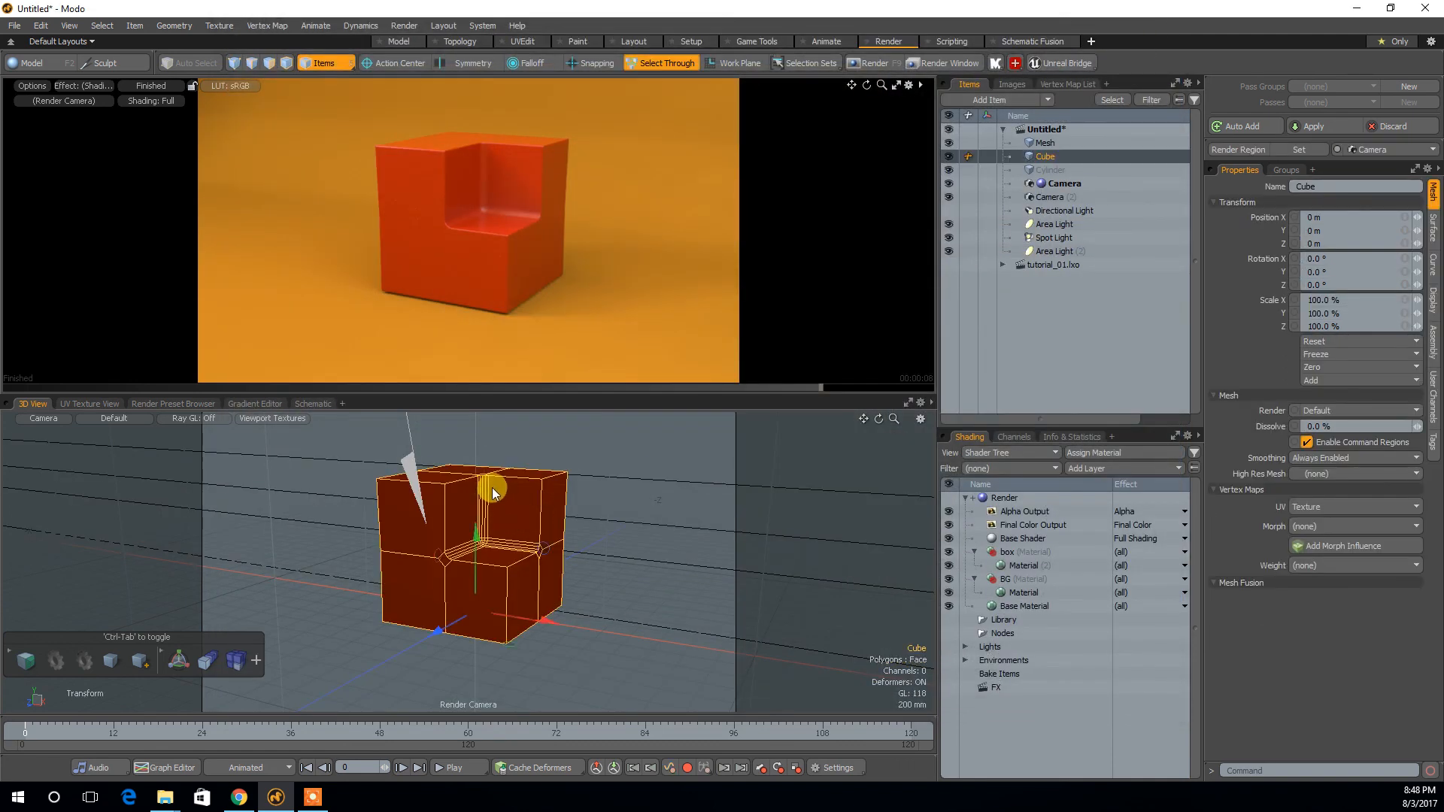
left_click_drag(476, 532, 475, 525)
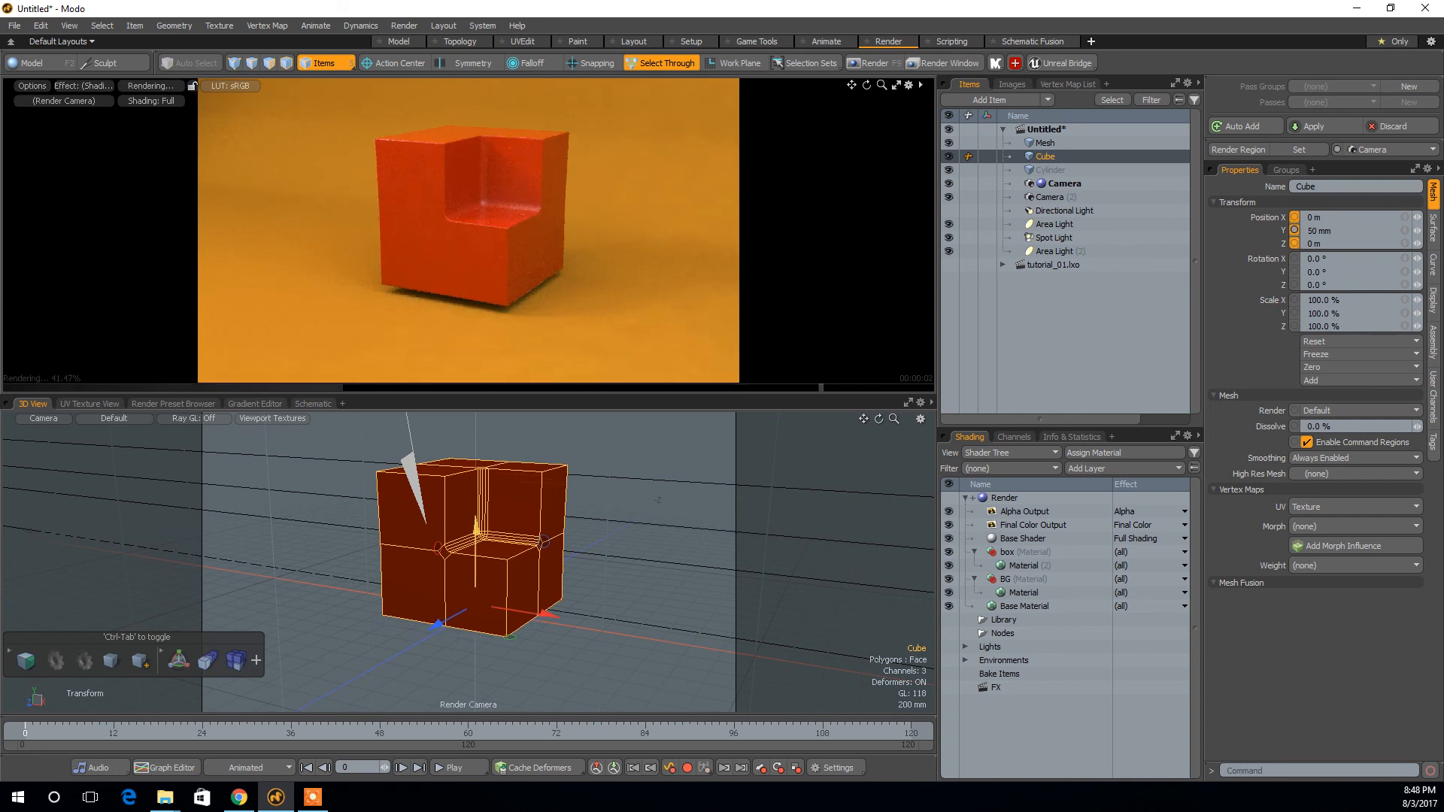
left_click_drag(477, 528, 476, 534)
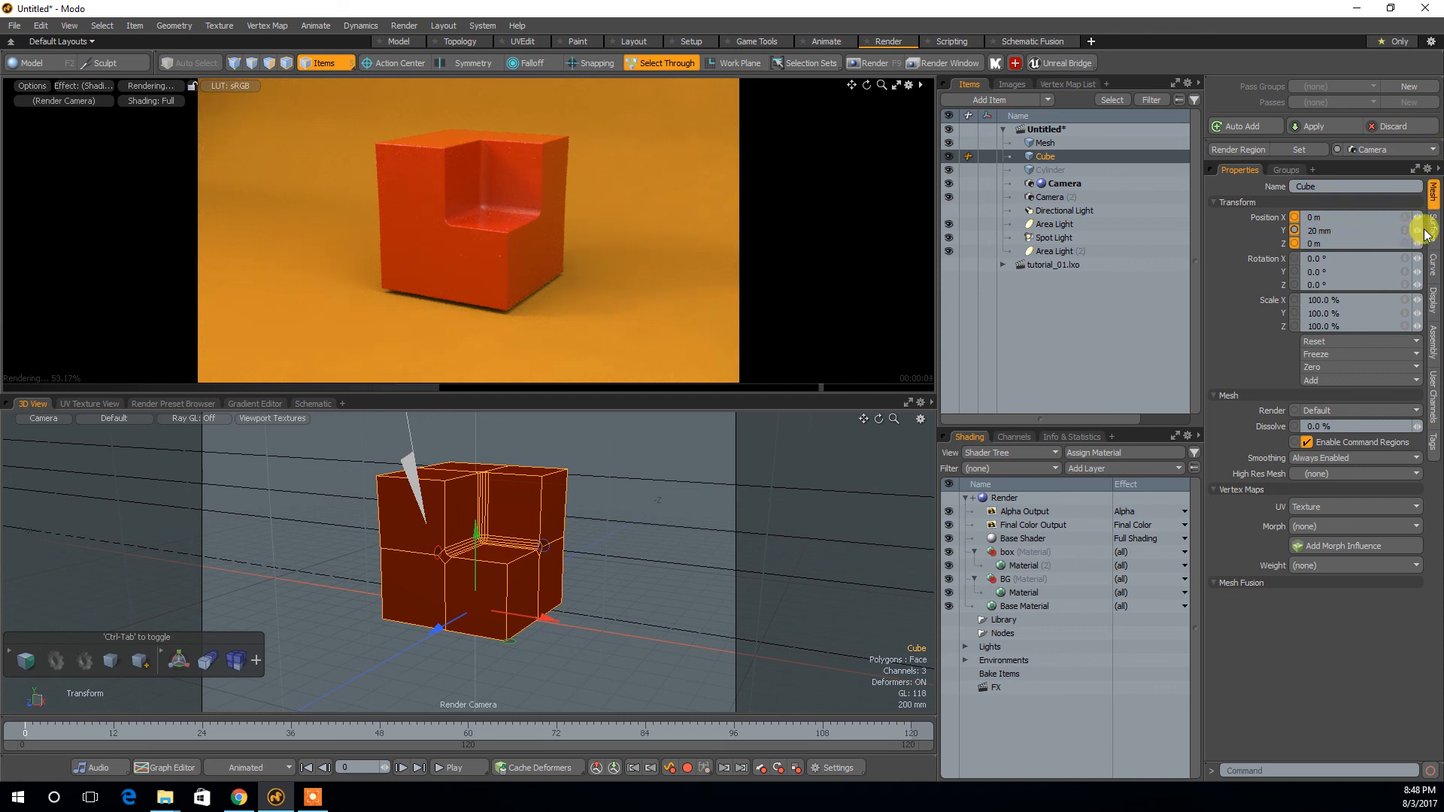
left_click_drag(1424, 234, 1417, 230)
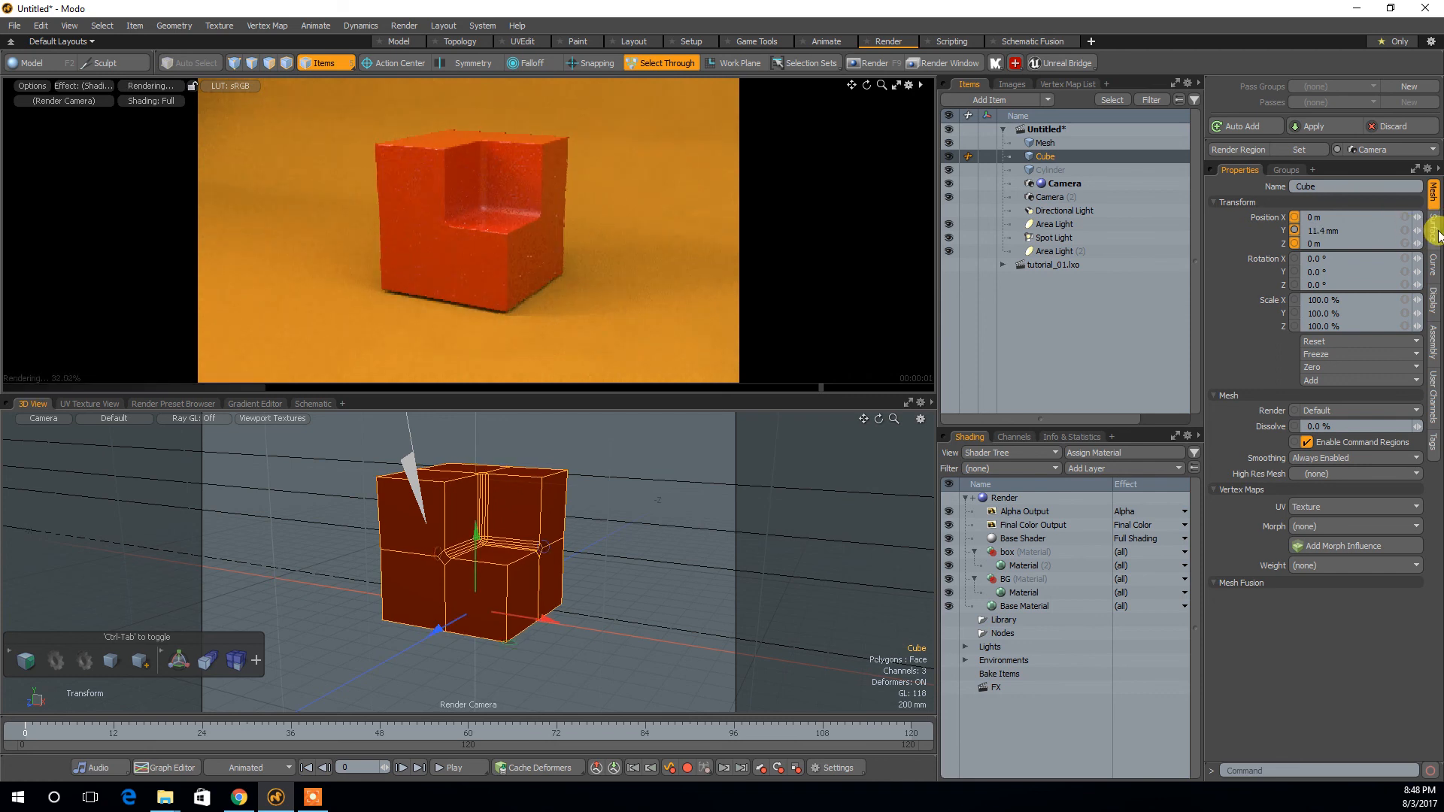
left_click_drag(1421, 234, 1417, 230)
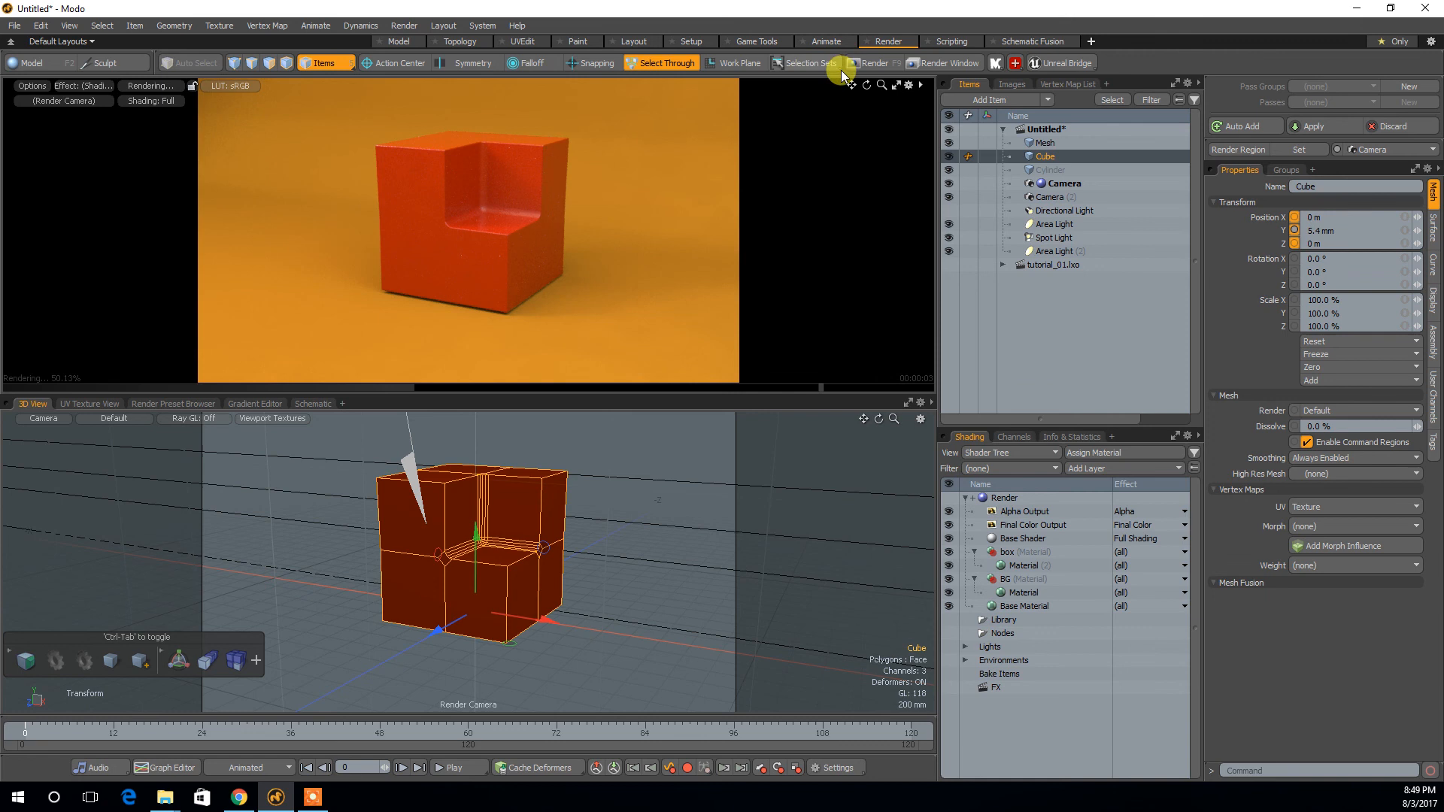
Render the frame with the raised cube, examine it maximised at 100% zoom, and return to the Model layout.
left_click(871, 64)
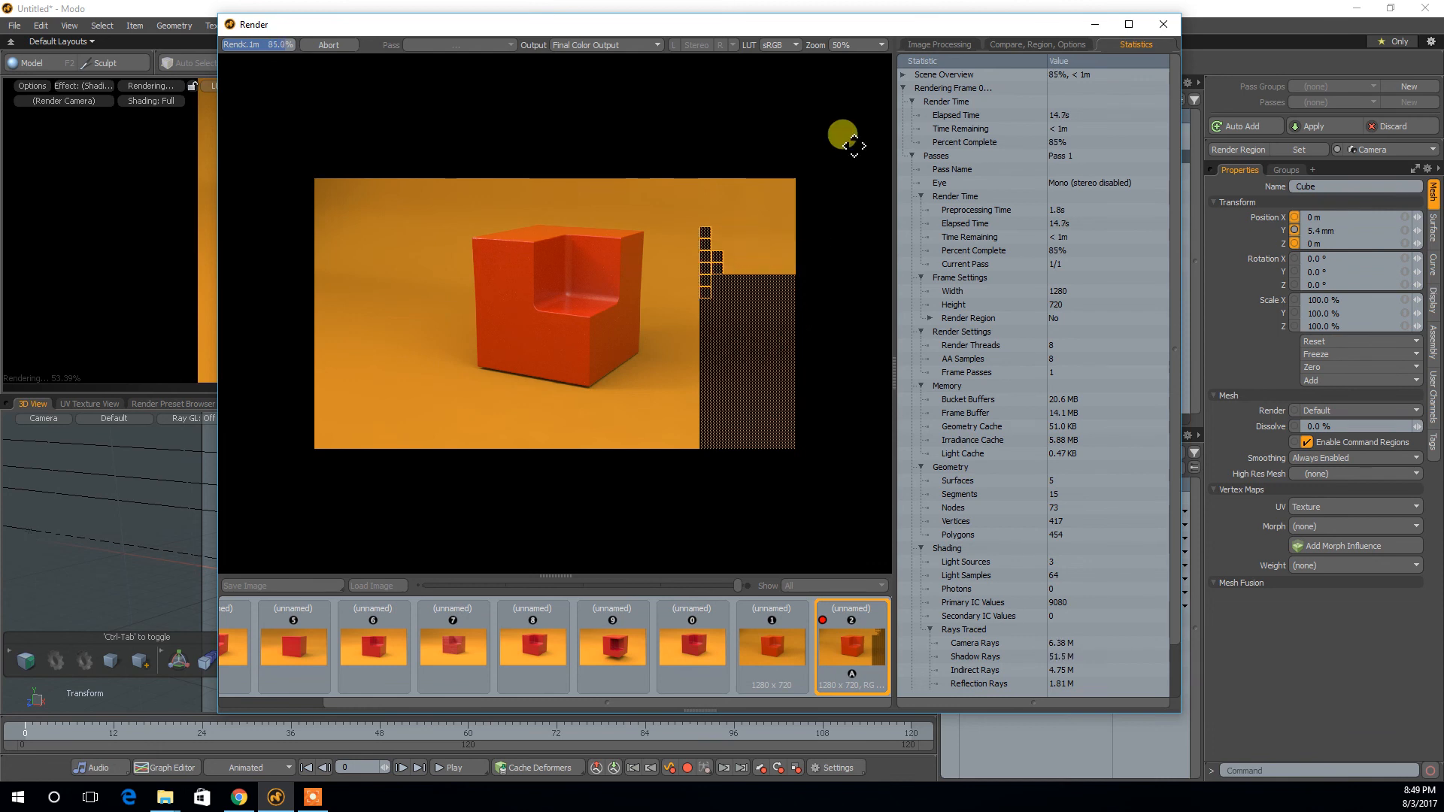
left_click(1128, 24)
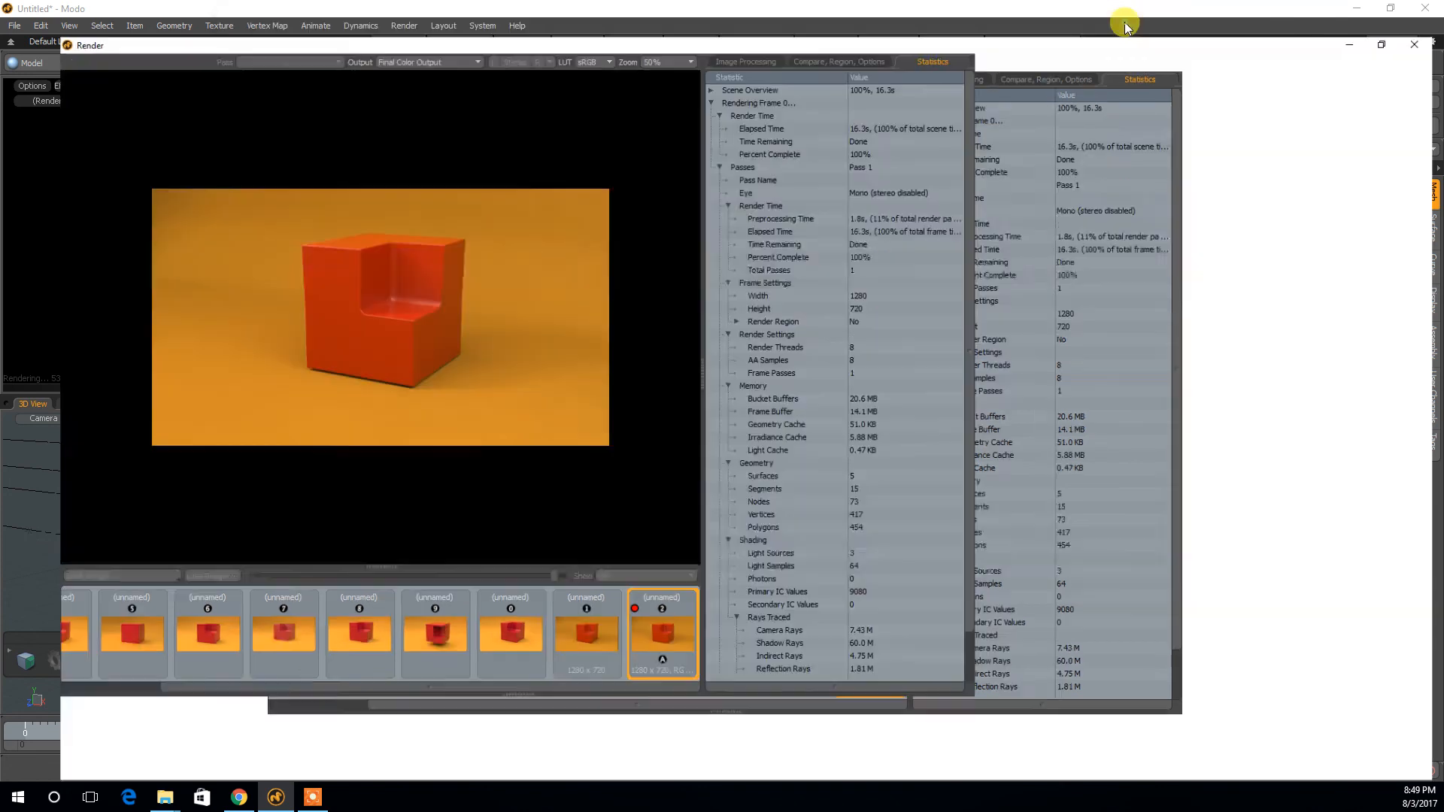
scroll(587, 413, "up", 1)
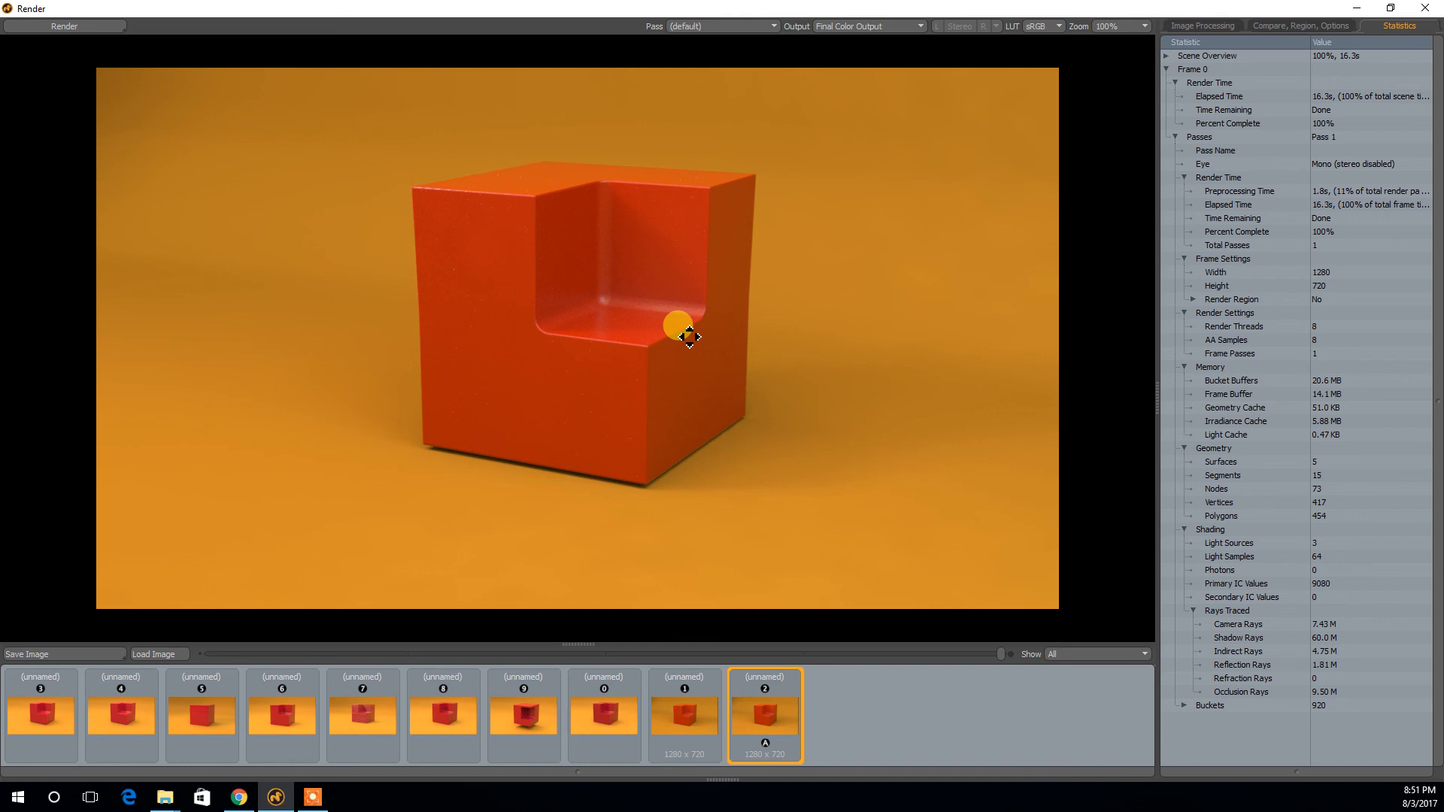
left_click(1434, 8)
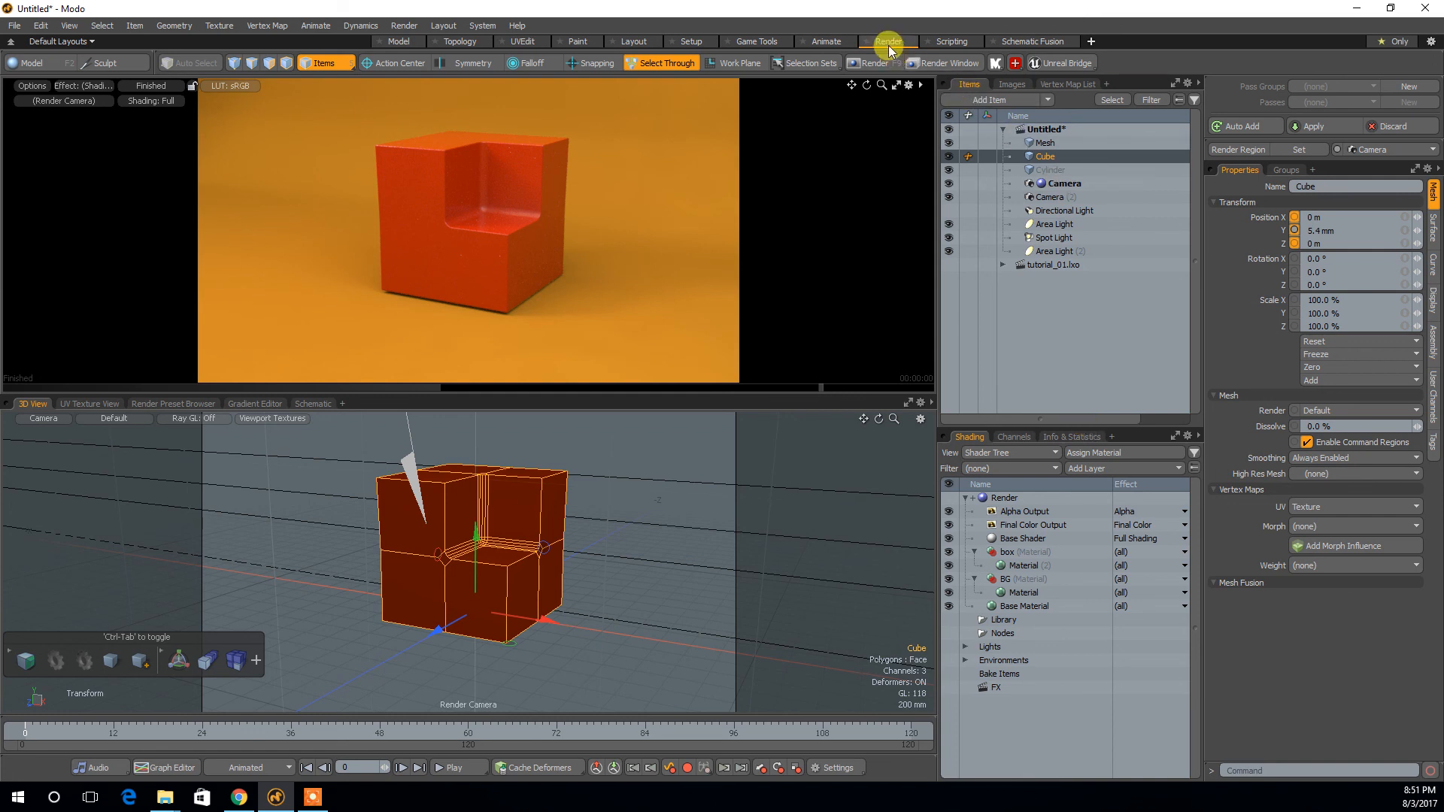
left_click(398, 42)
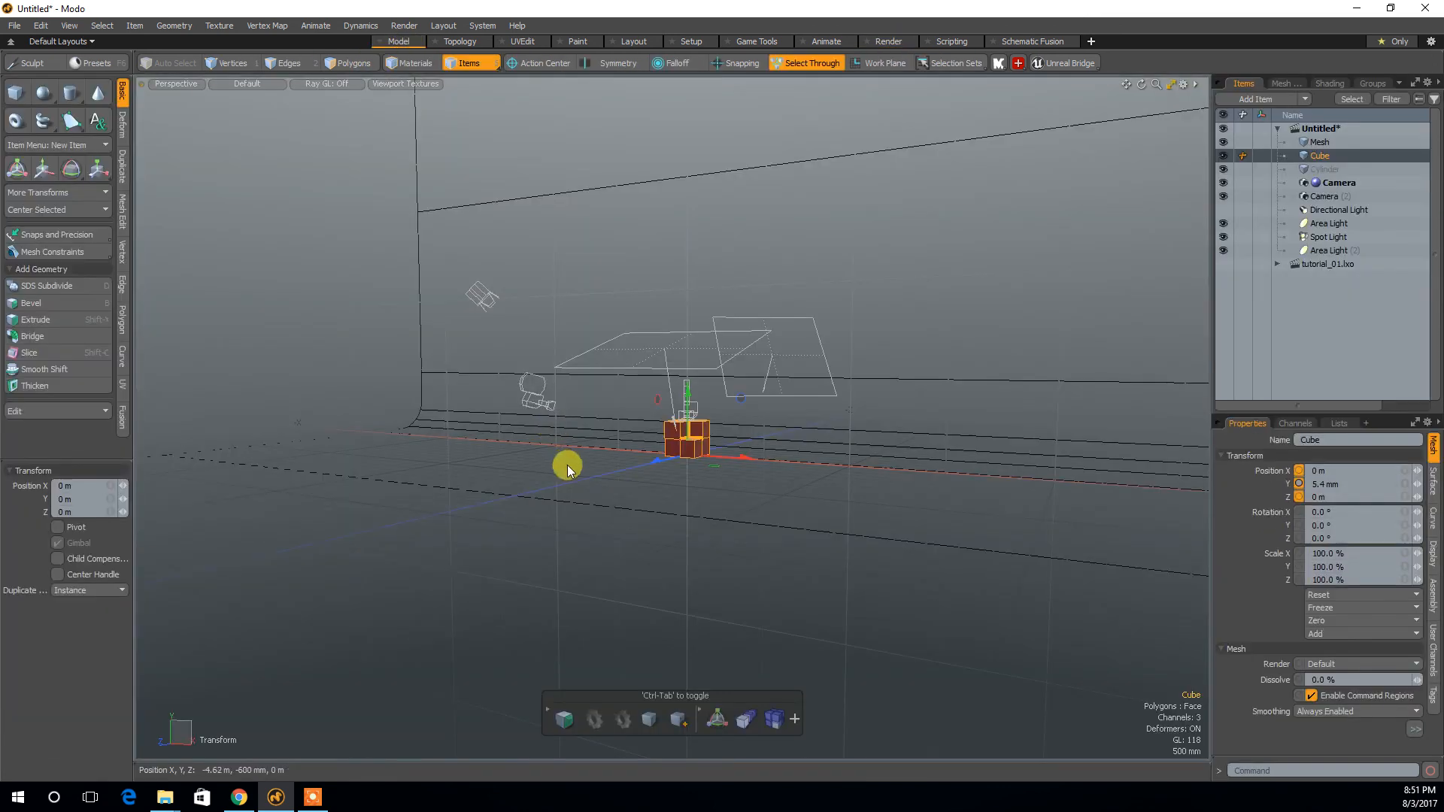